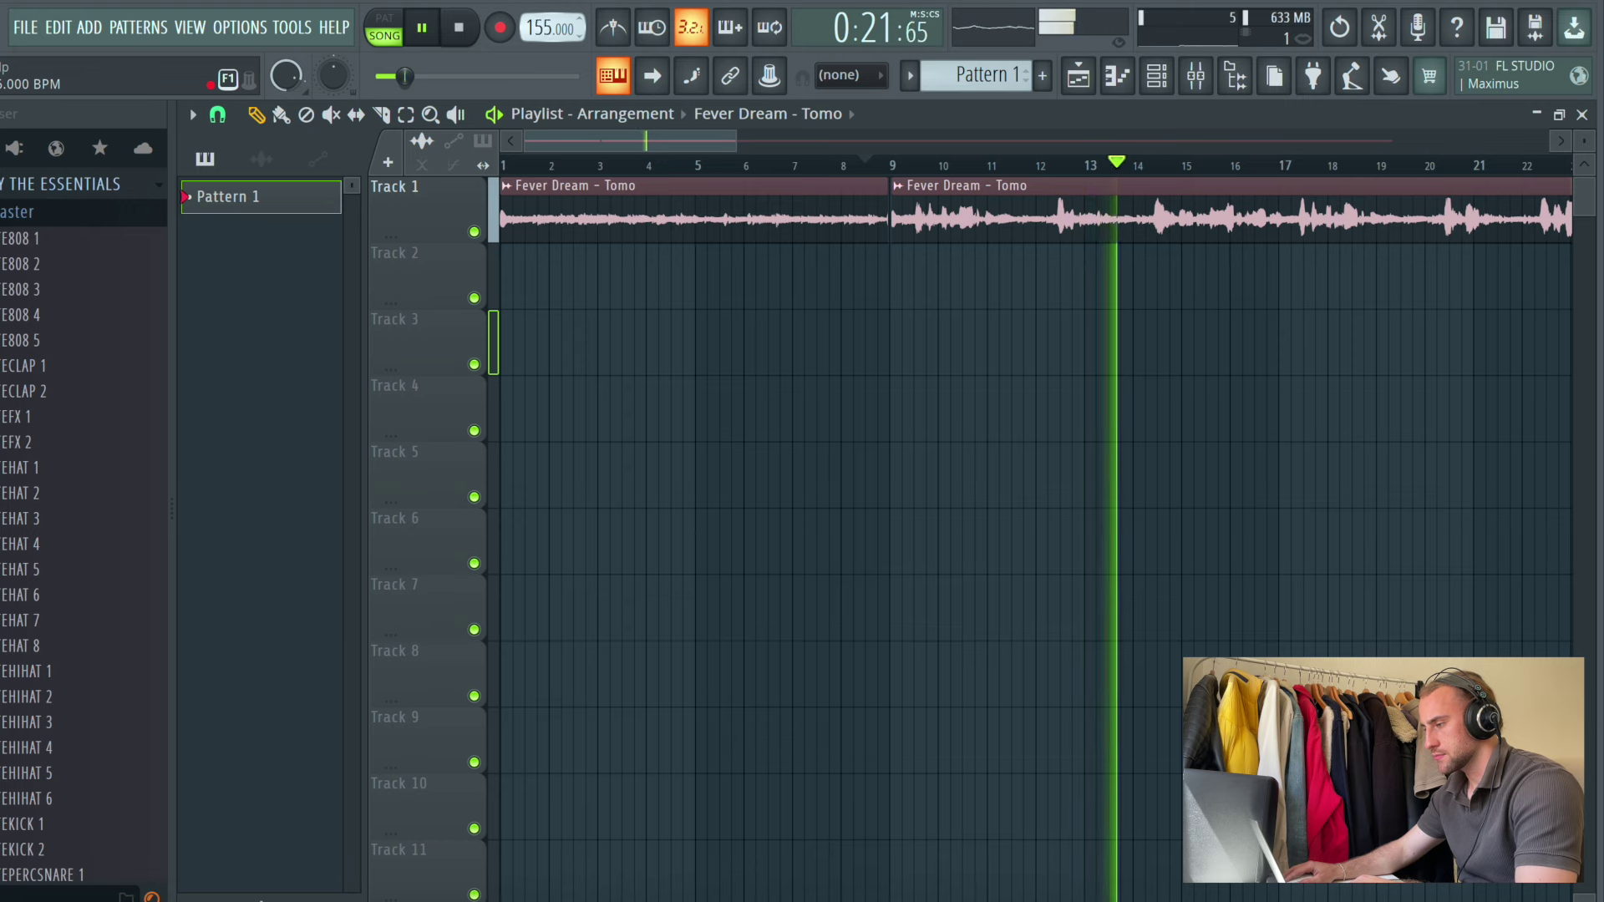
Move the second Fever Dream clip to Track 2, starting exactly at bar 9, and set the tempo to 174 BPM
{"action": "left_click_drag", "start_coordinate": [933, 182], "coordinate": [934, 248]}
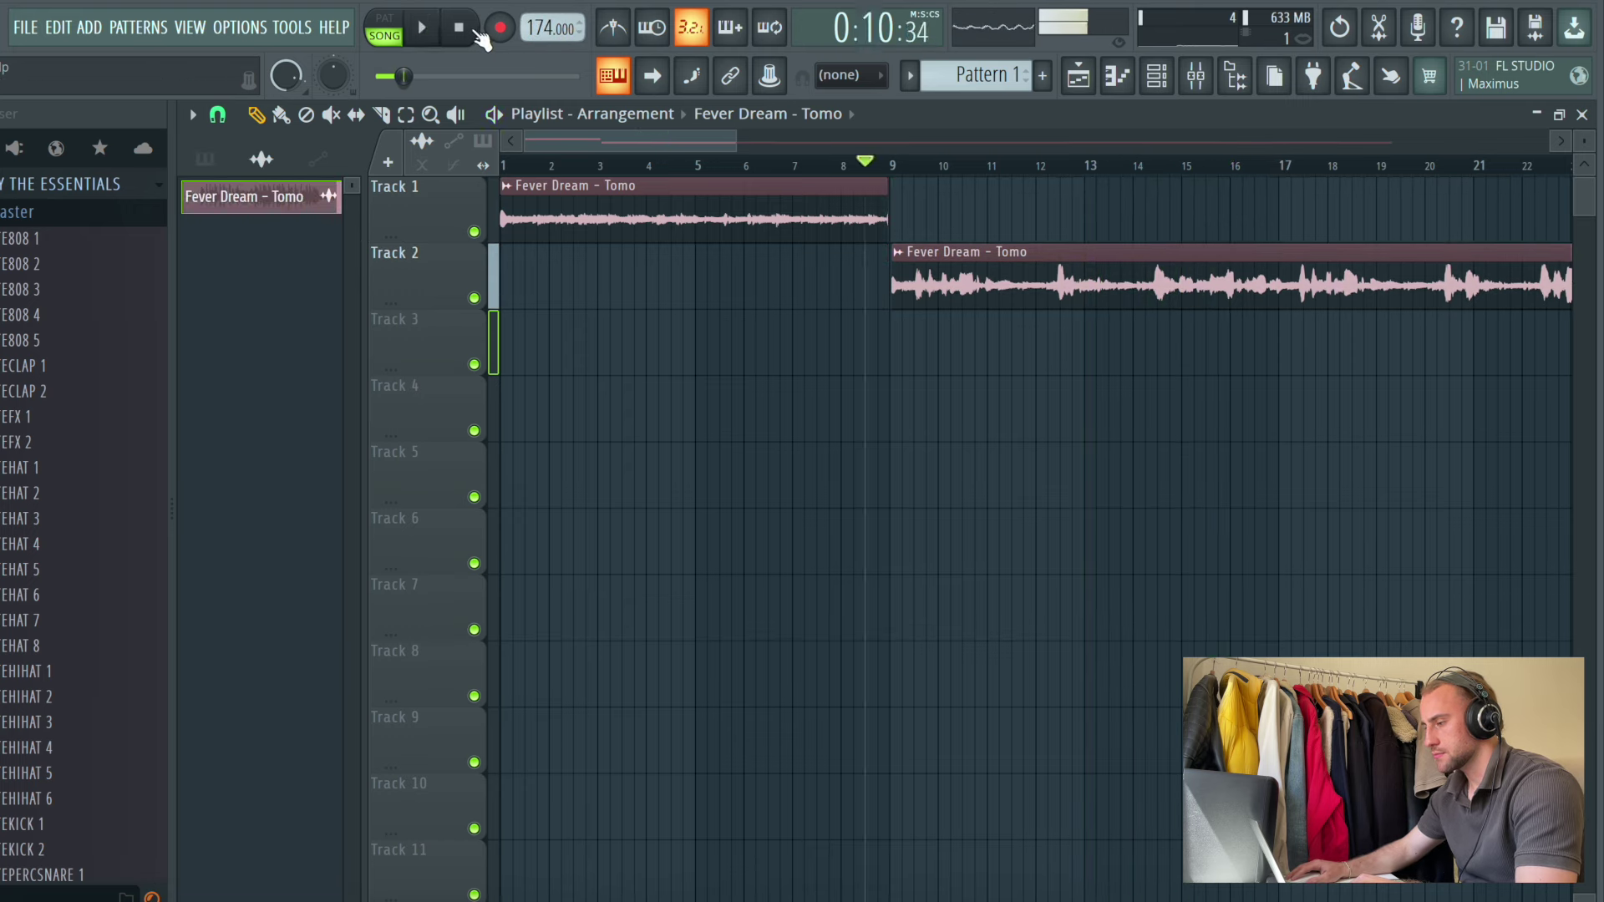
{"action": "left_click", "coordinate": [893, 165]}
{"action": "scroll", "coordinate": [903, 167], "scroll_direction": "up", "scroll_amount": 5}
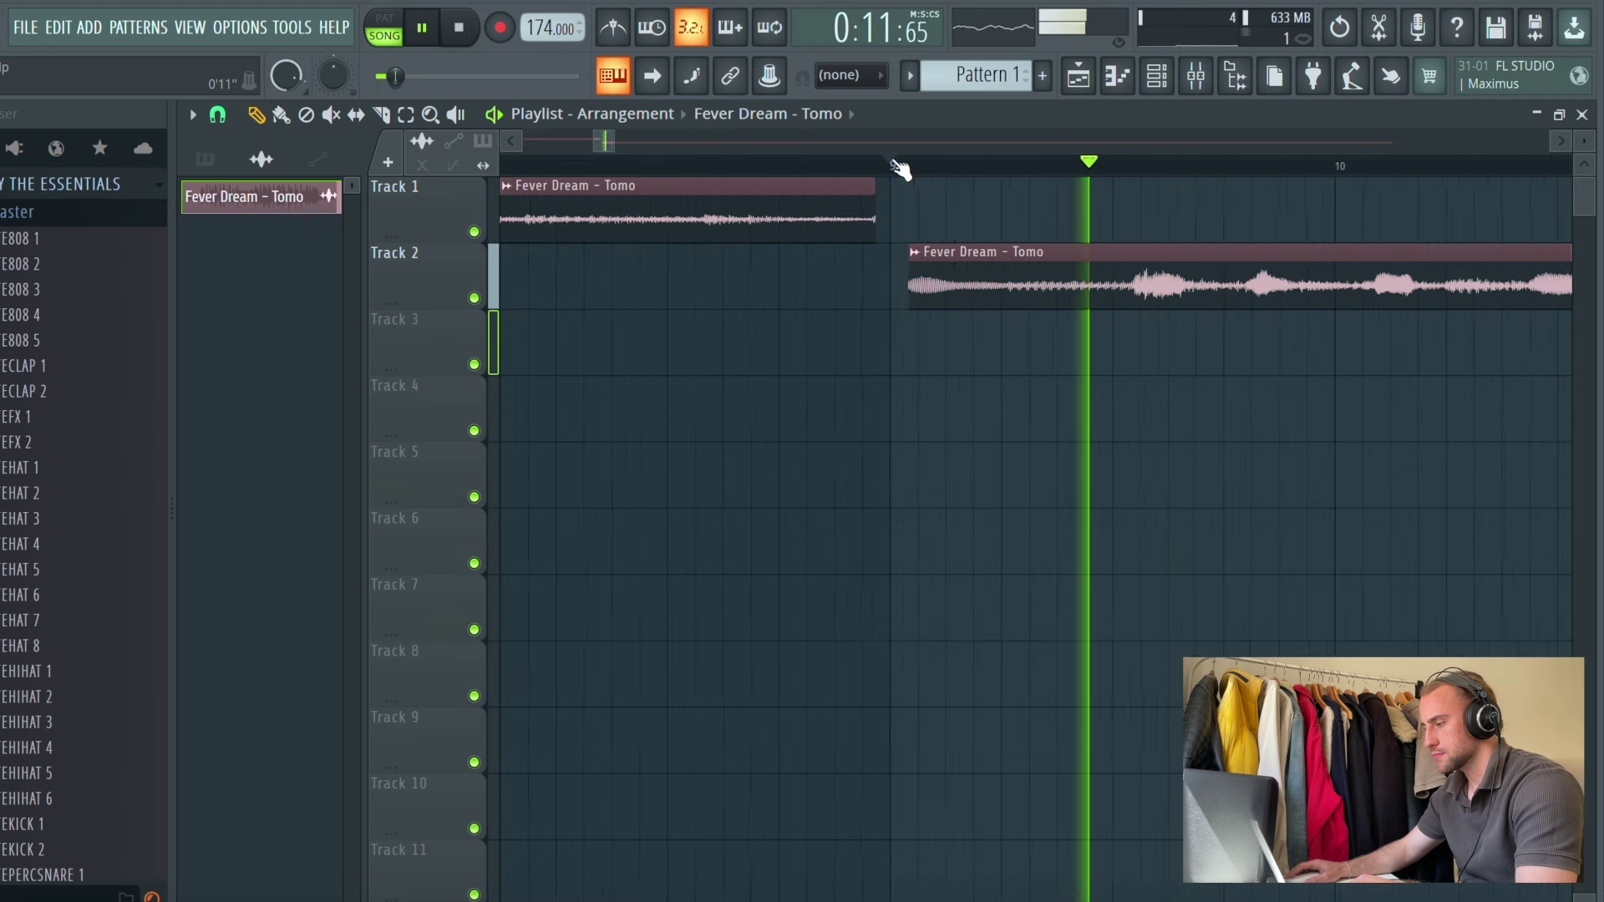
{"action": "left_click_drag", "start_coordinate": [957, 273], "coordinate": [941, 285]}
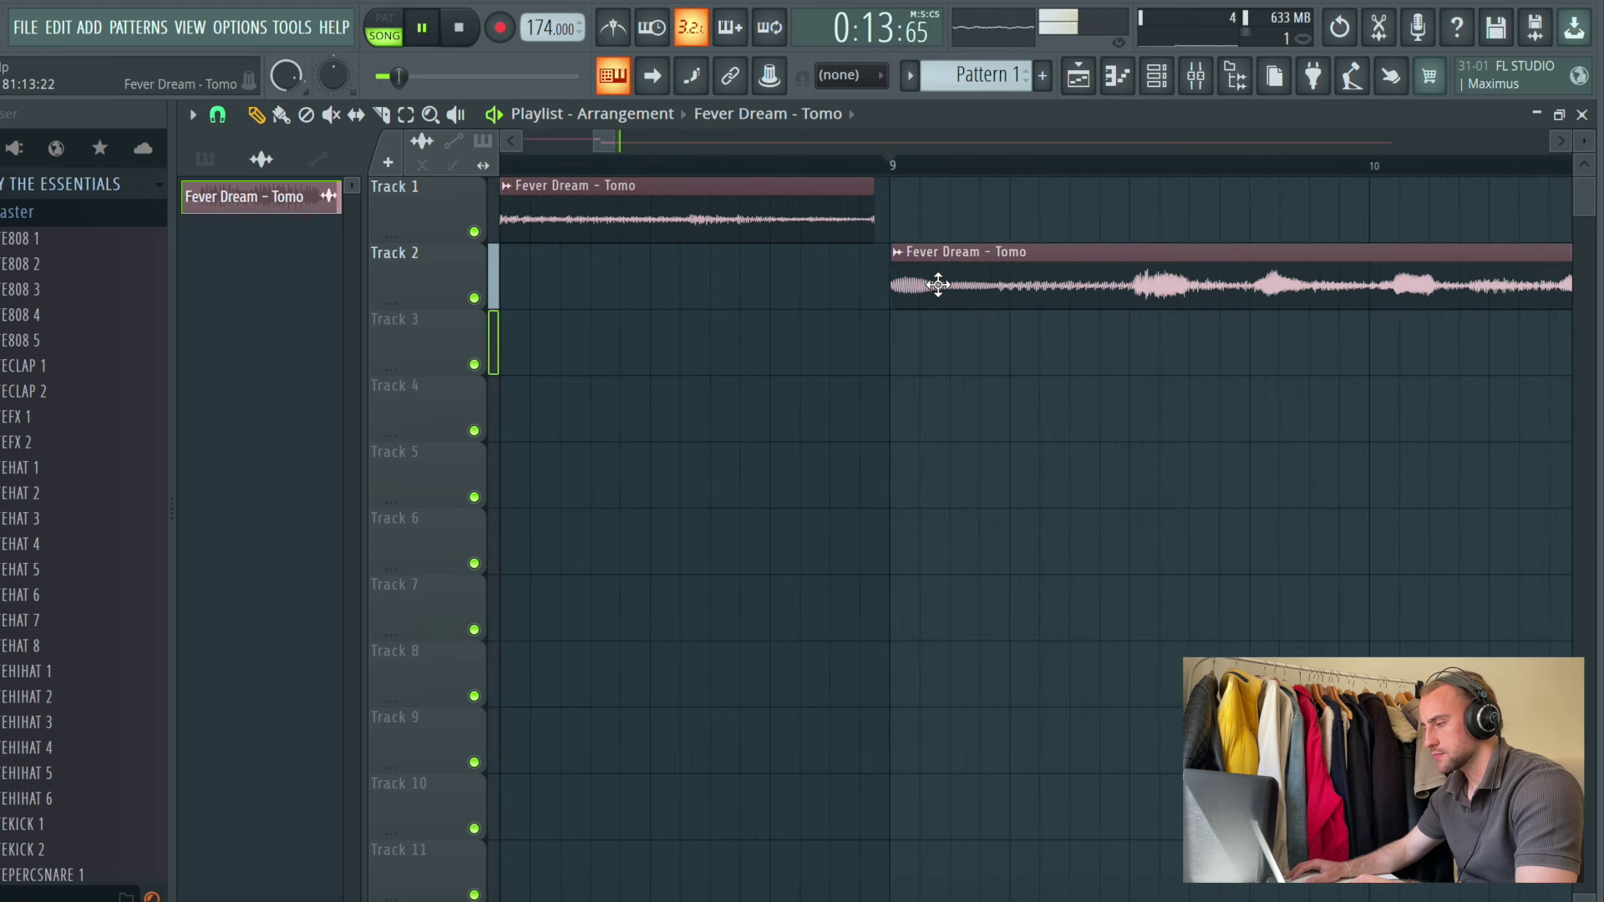
{"action": "scroll", "coordinate": [894, 171], "scroll_direction": "up", "scroll_amount": 2}
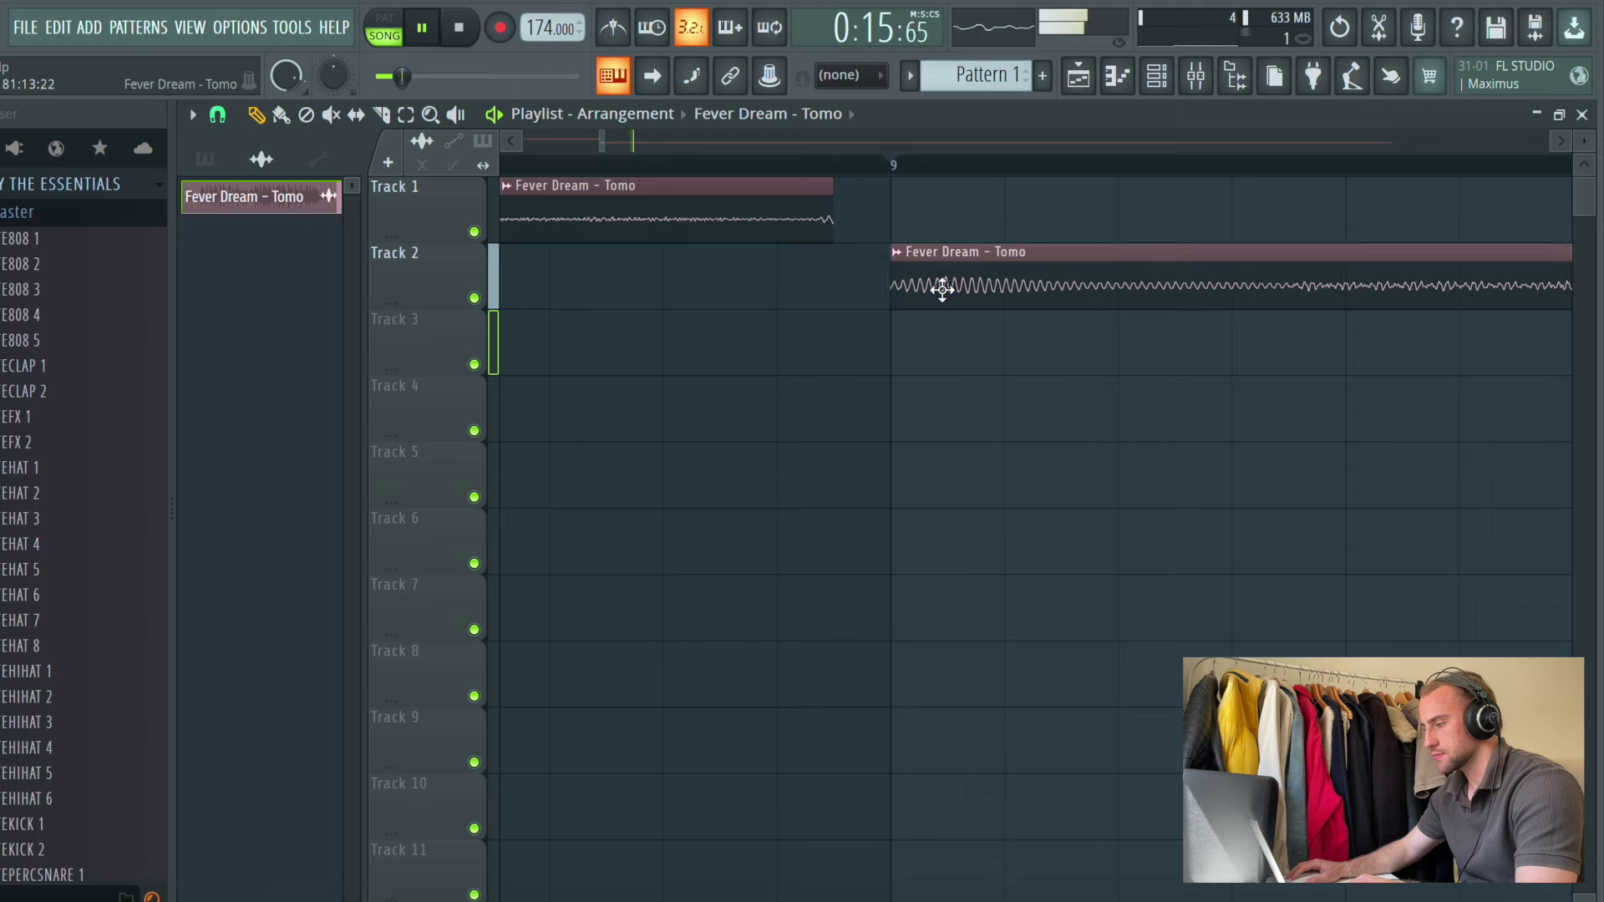
{"action": "scroll", "coordinate": [942, 168], "scroll_direction": "down", "scroll_amount": 6}
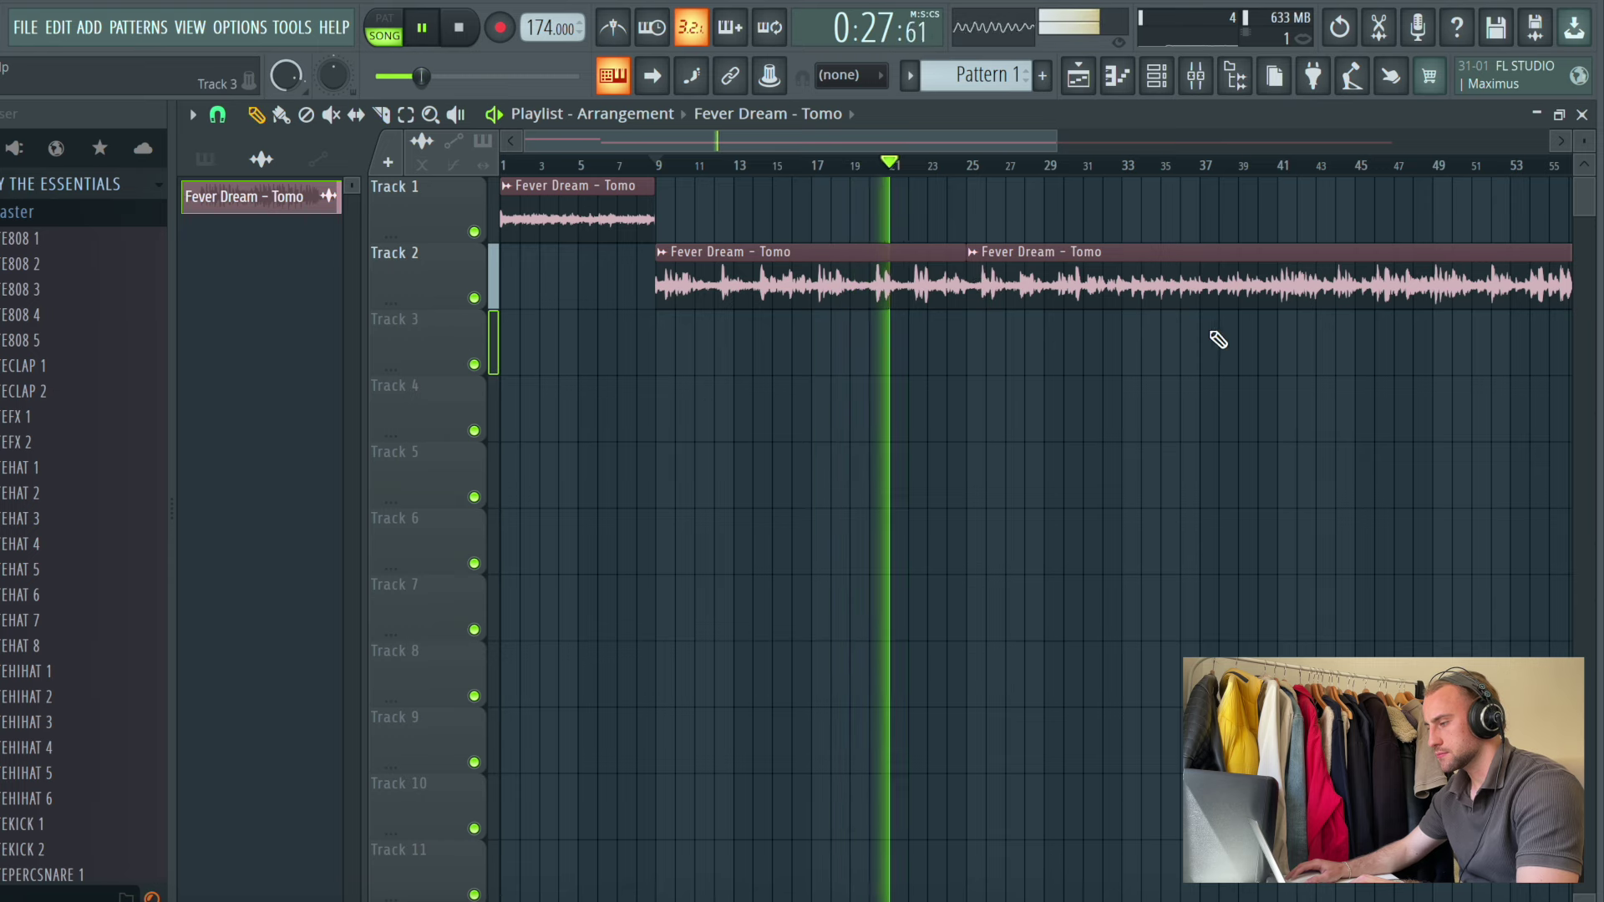
Move the clip section starting at bar 25 to Track 3 and load FF Pro-Q on mixer Insert 1
{"action": "left_click_drag", "start_coordinate": [1191, 290], "coordinate": [1192, 365]}
{"action": "double_click", "coordinate": [885, 284]}
{"action": "left_click", "coordinate": [961, 286]}
{"action": "left_click", "coordinate": [1199, 80]}
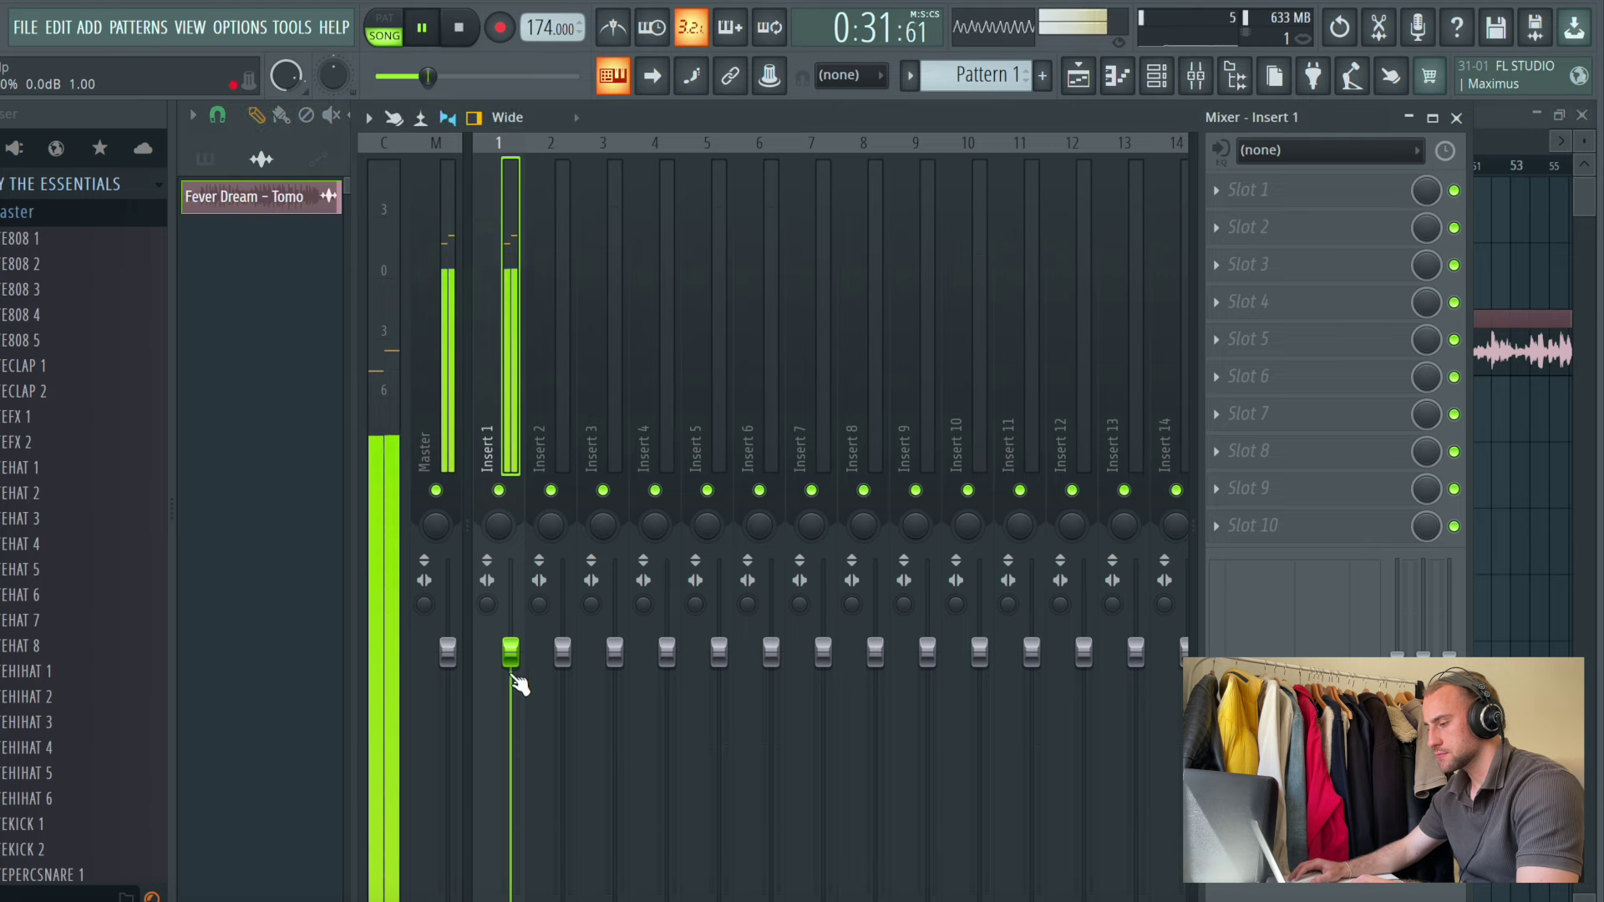
{"action": "left_click", "coordinate": [1285, 188]}
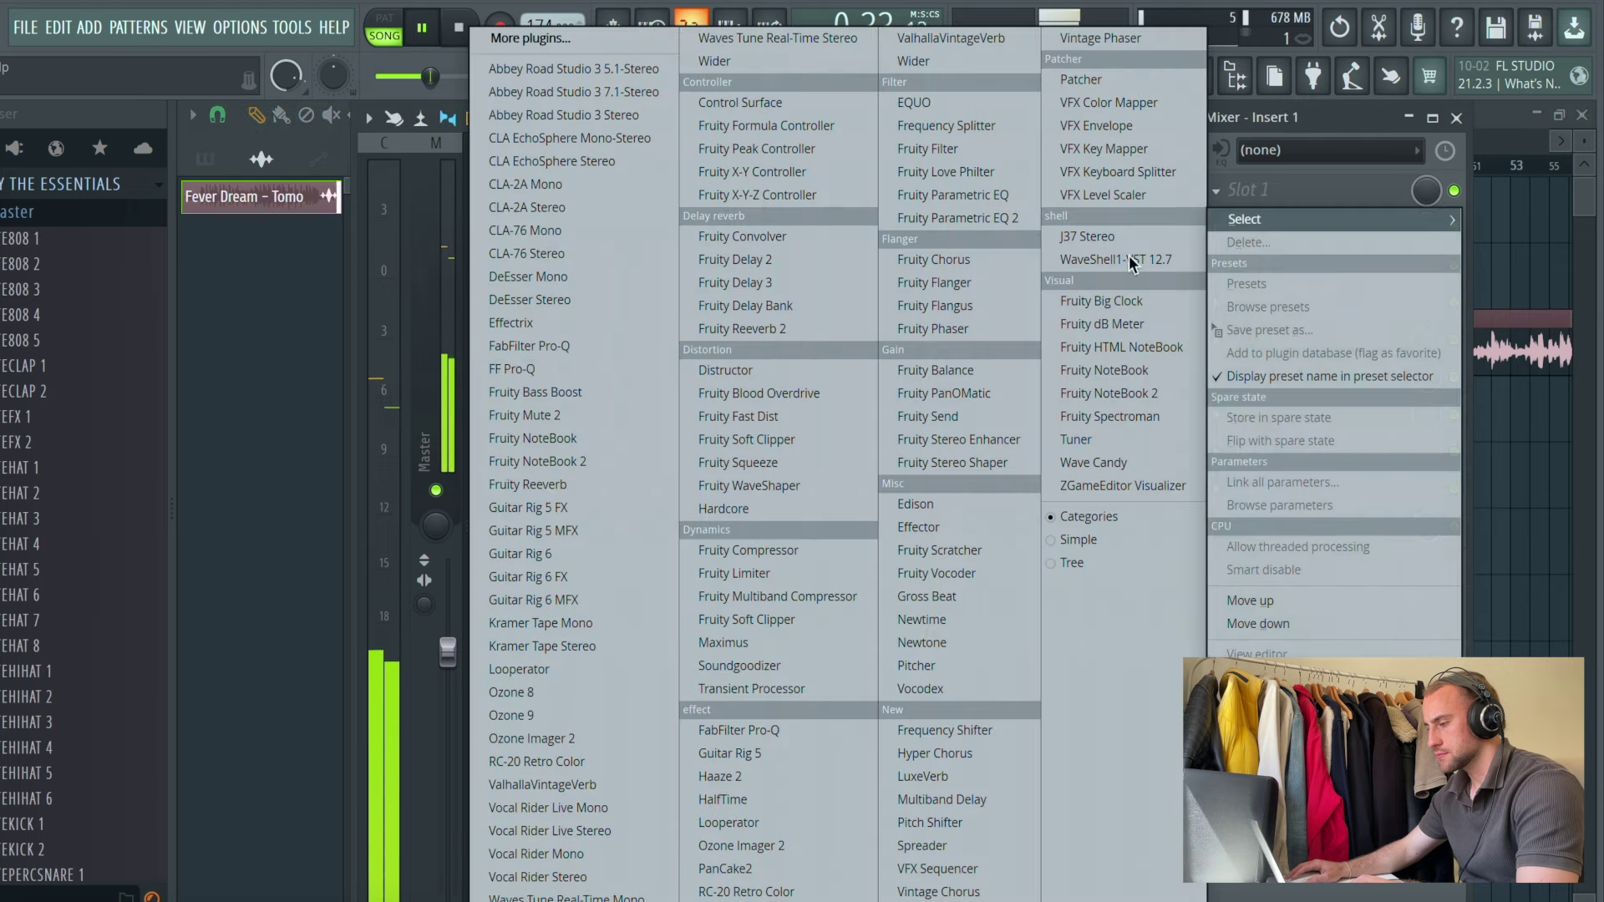
{"action": "left_click", "coordinate": [601, 368]}
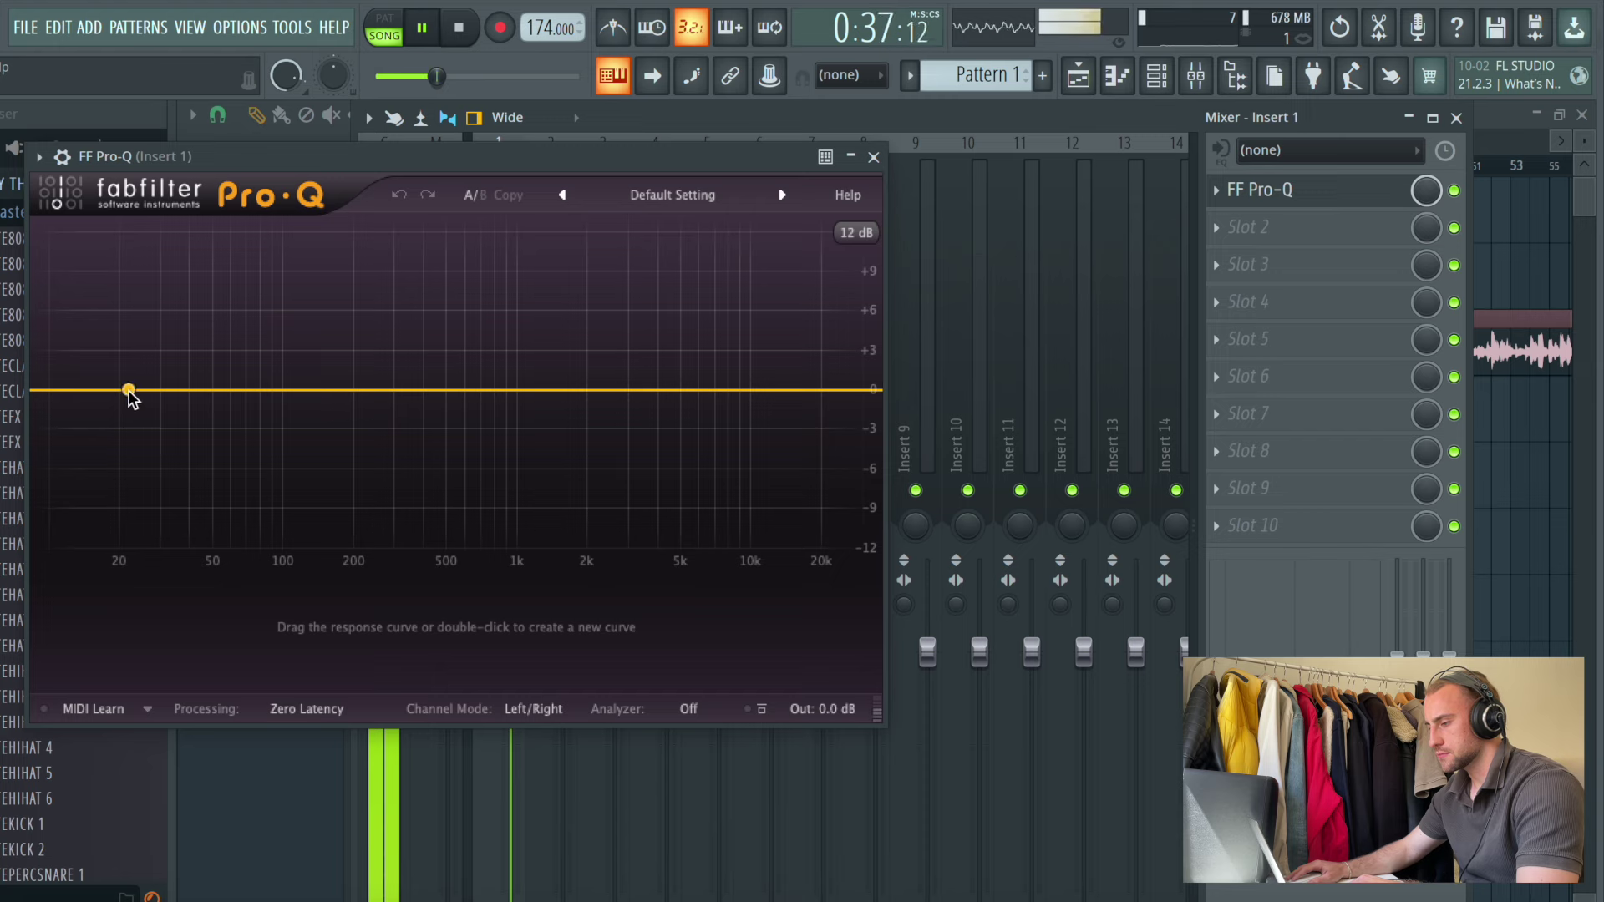
Cut the lows around 60 Hz and the highs with a -30 dB high shelf at about 6671 Hz, then close the equalizer
{"action": "left_click_drag", "start_coordinate": [129, 391], "coordinate": [233, 469]}
{"action": "left_click_drag", "start_coordinate": [851, 426], "coordinate": [710, 469]}
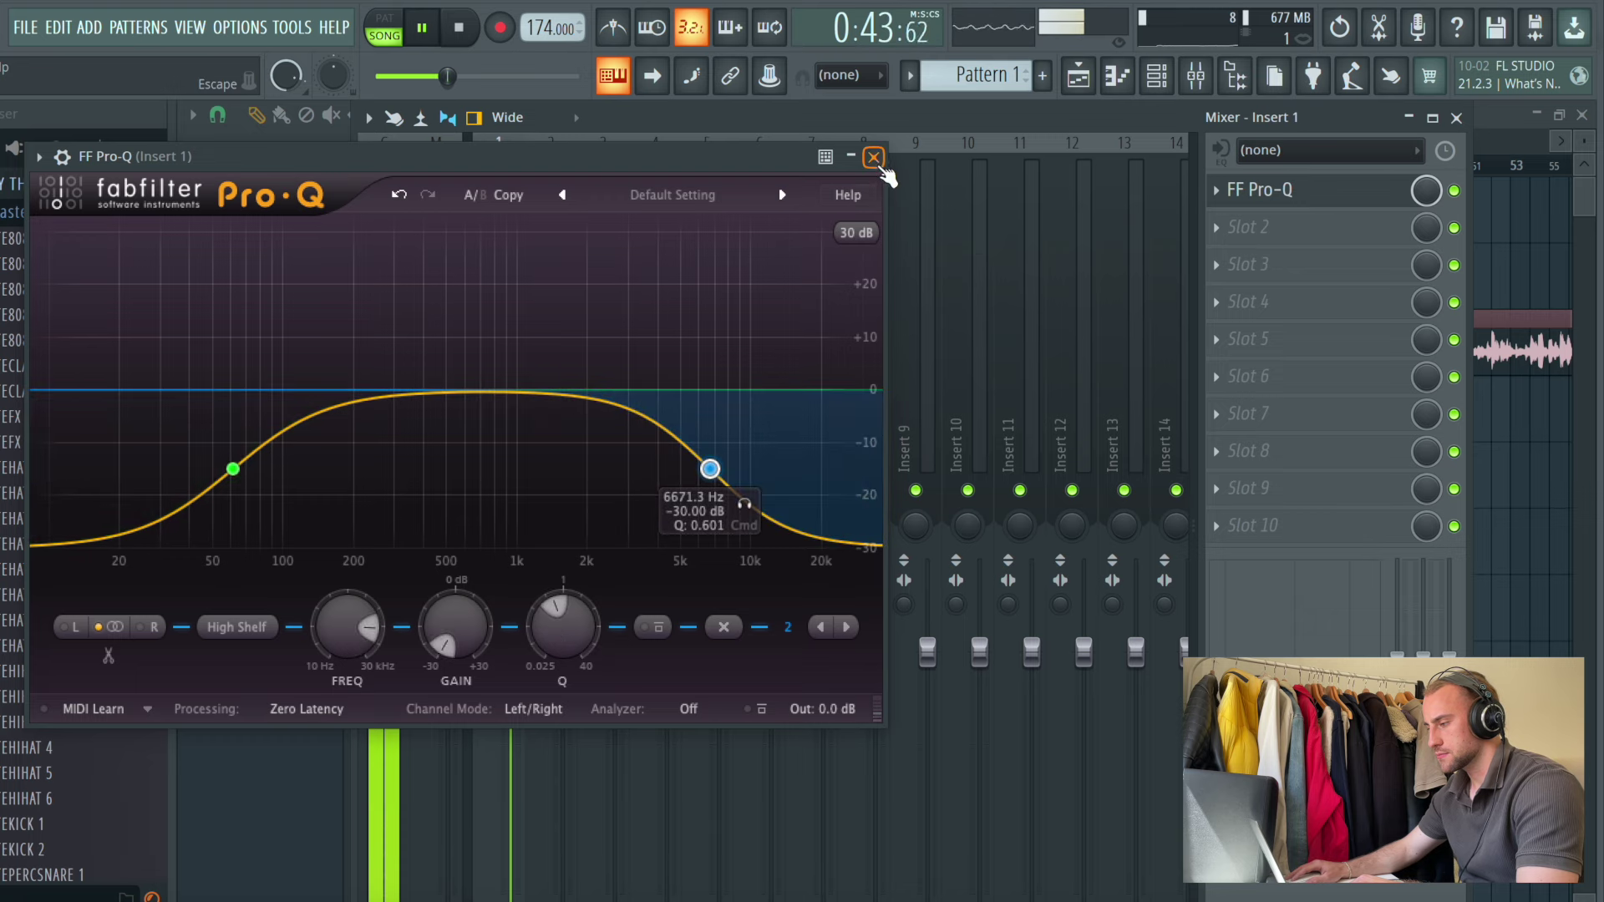
{"action": "left_click", "coordinate": [874, 157]}
Trim the Track 3 clip to start just before bar 33, slice it near bar 46 and delete the remainder
{"action": "left_click", "coordinate": [1077, 76]}
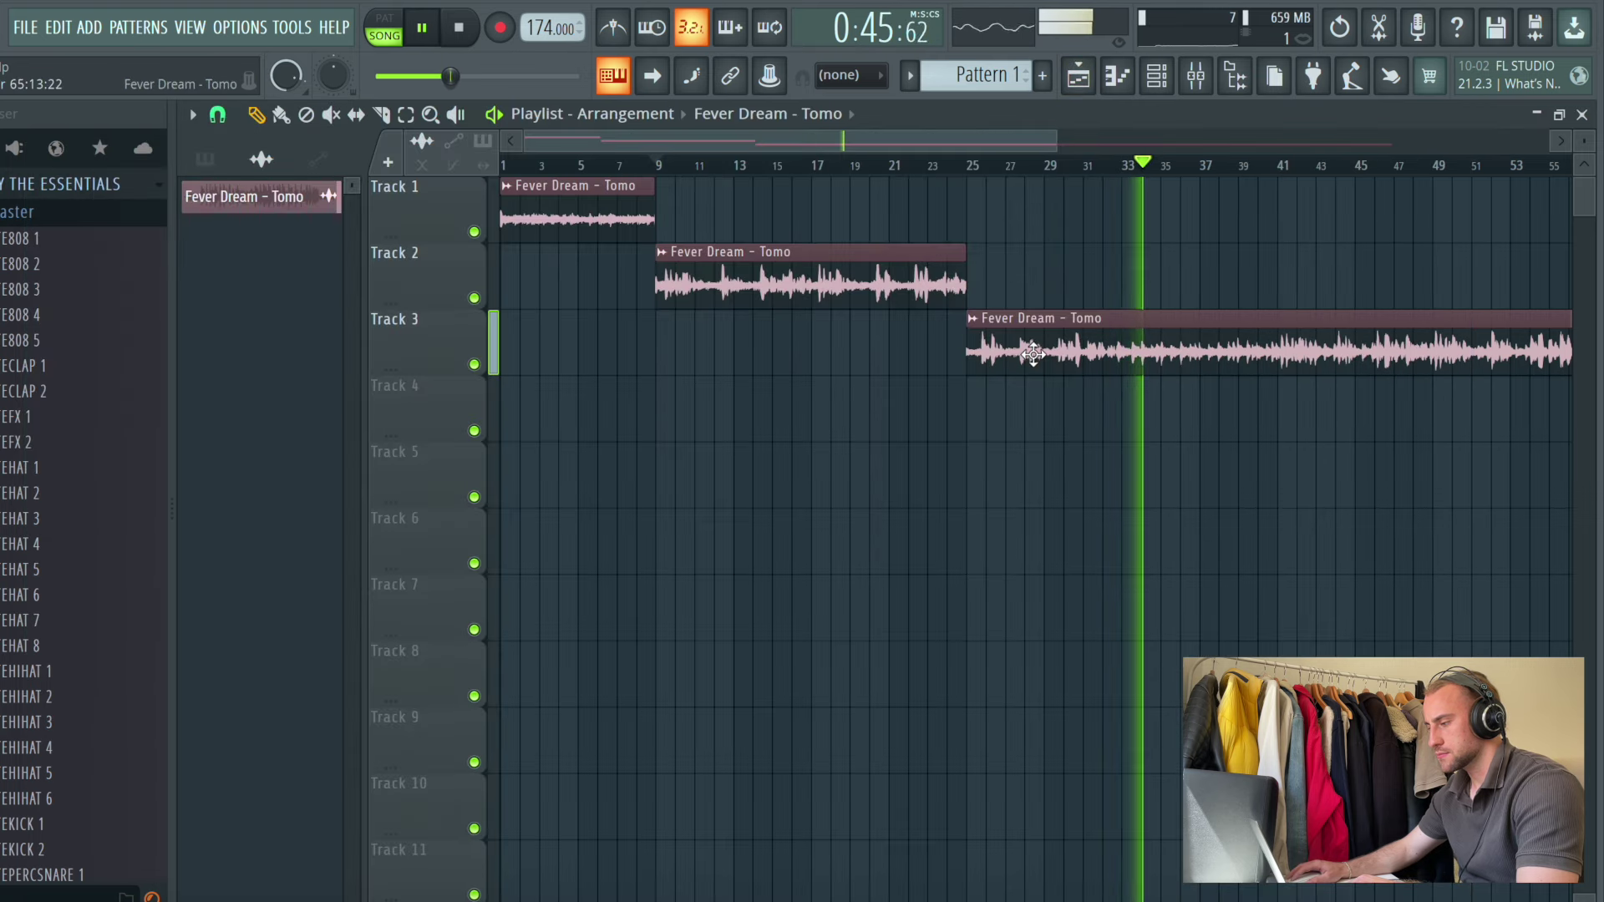
{"action": "left_click", "coordinate": [1107, 168]}
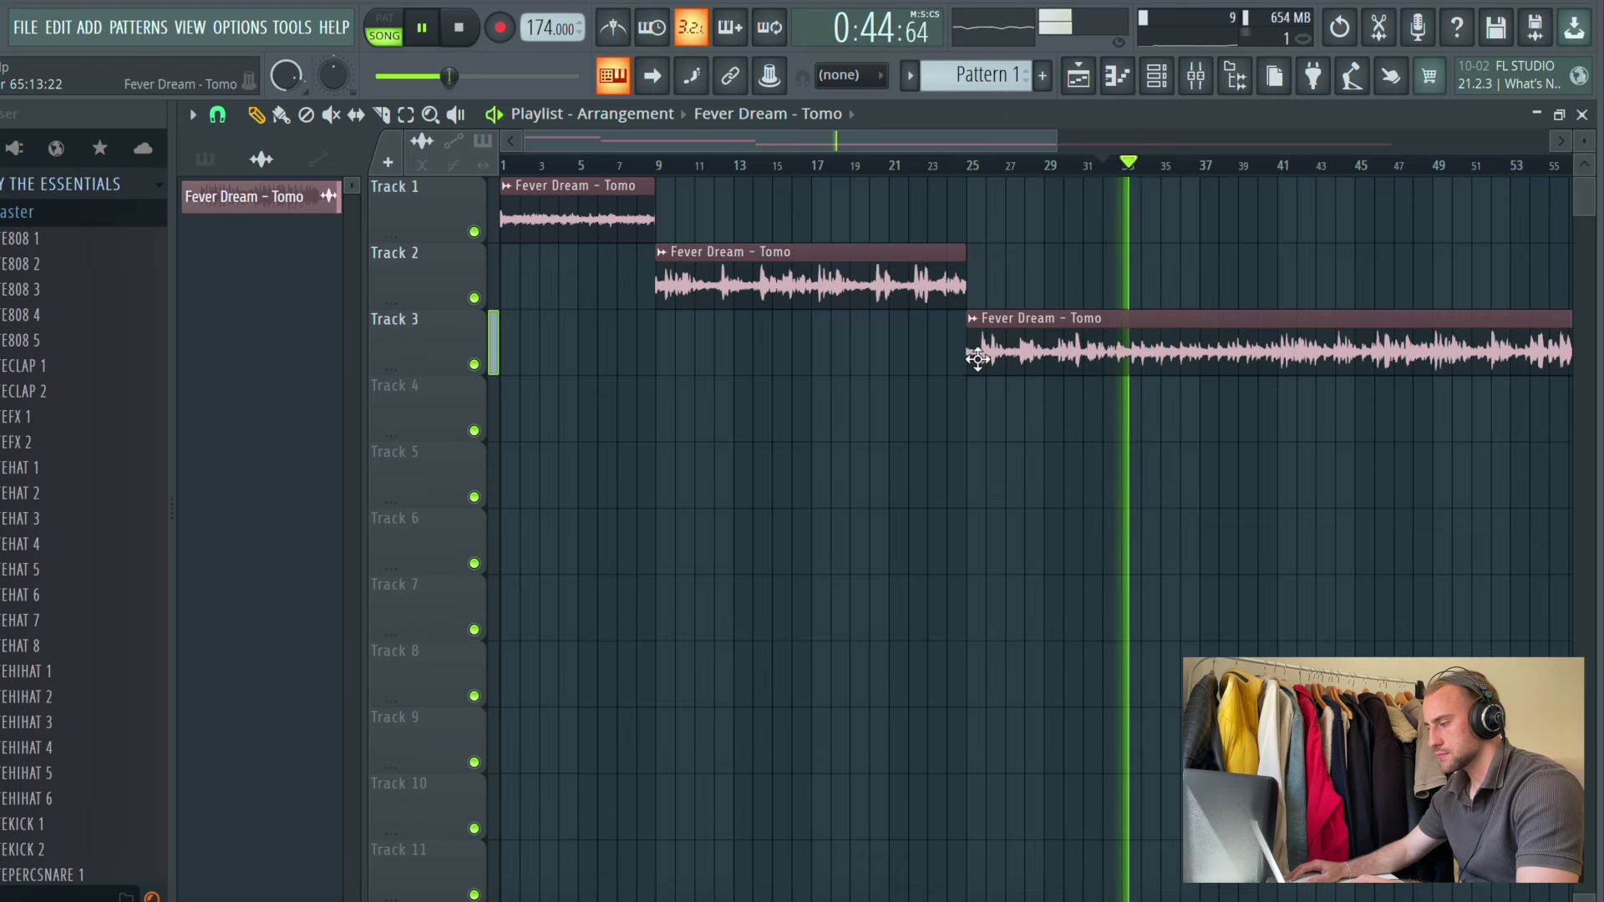
{"action": "left_click_drag", "start_coordinate": [968, 361], "coordinate": [1116, 381]}
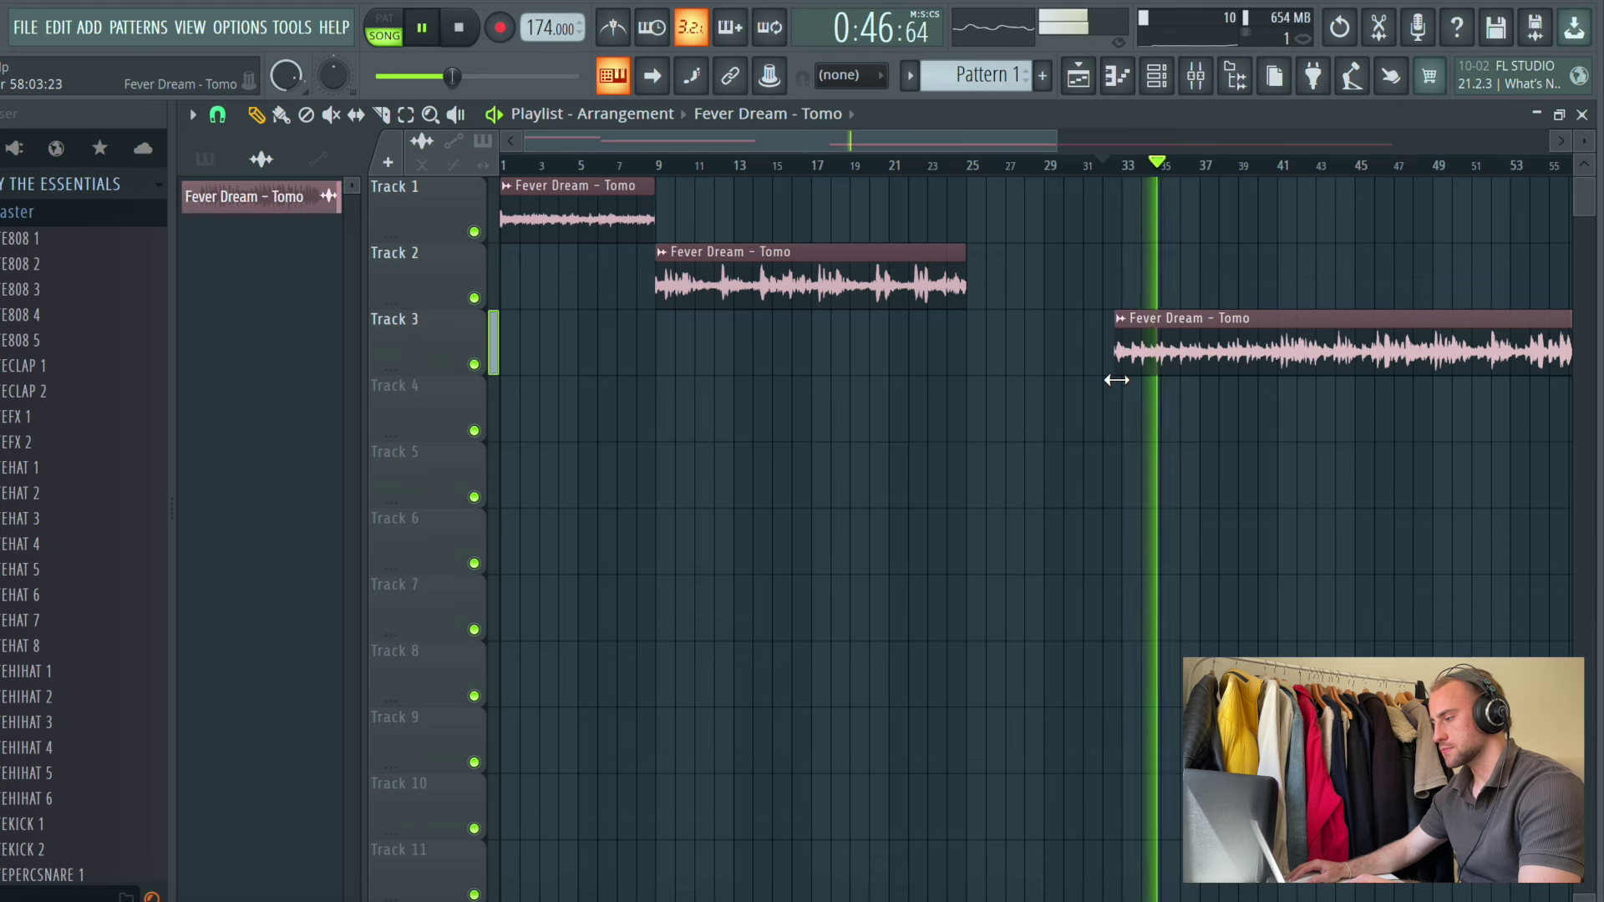
{"action": "left_click", "coordinate": [1117, 164]}
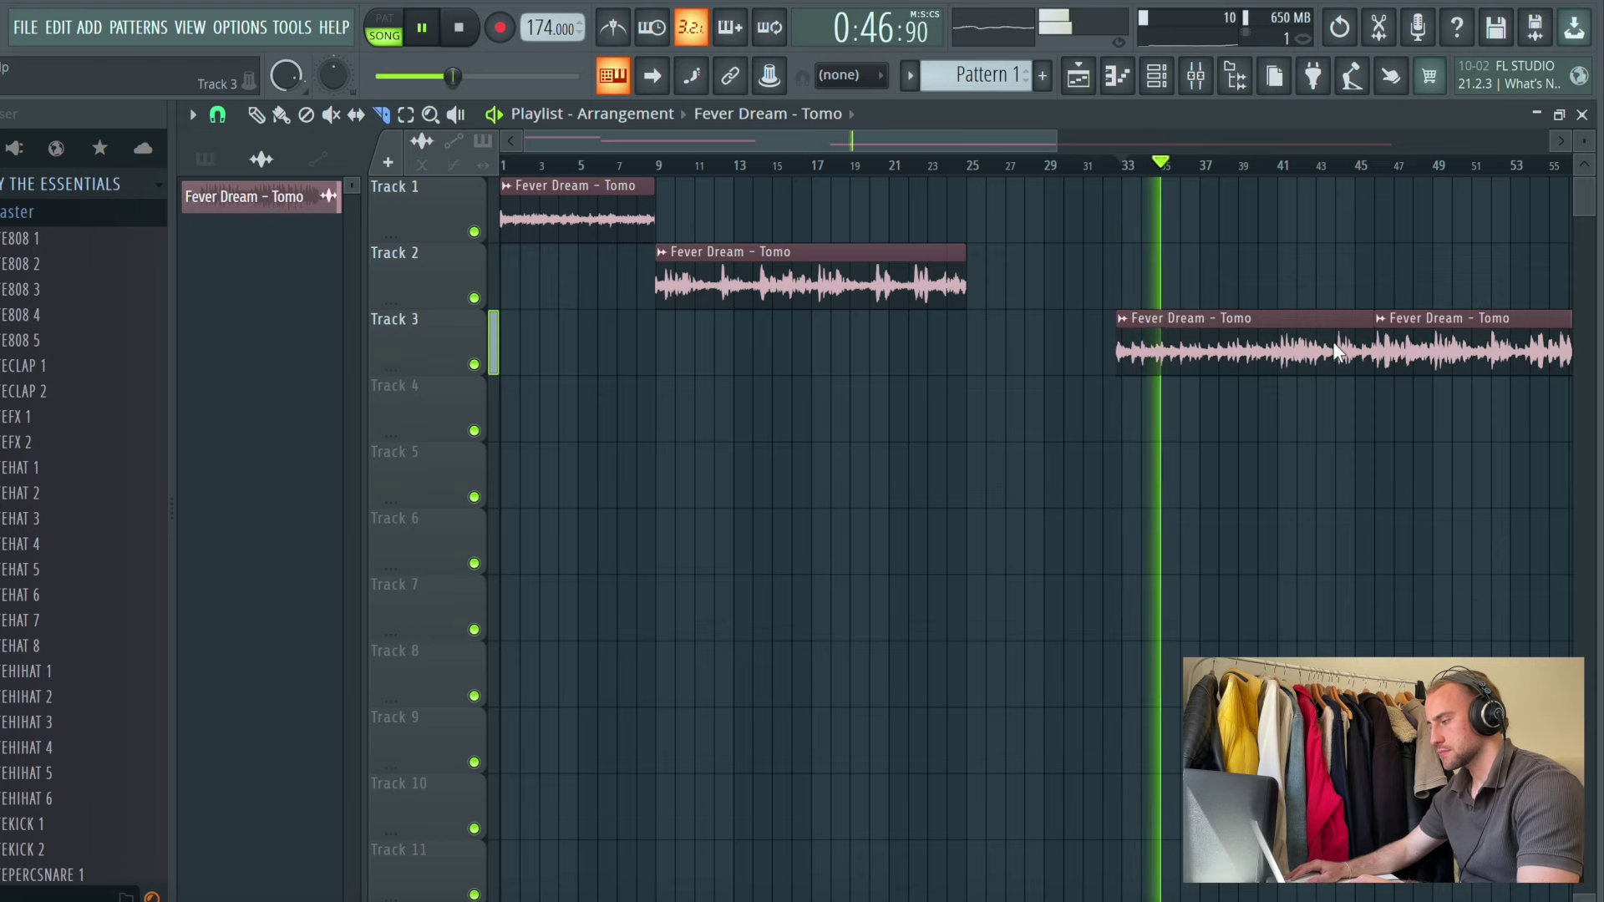
{"action": "right_click", "coordinate": [1438, 318]}
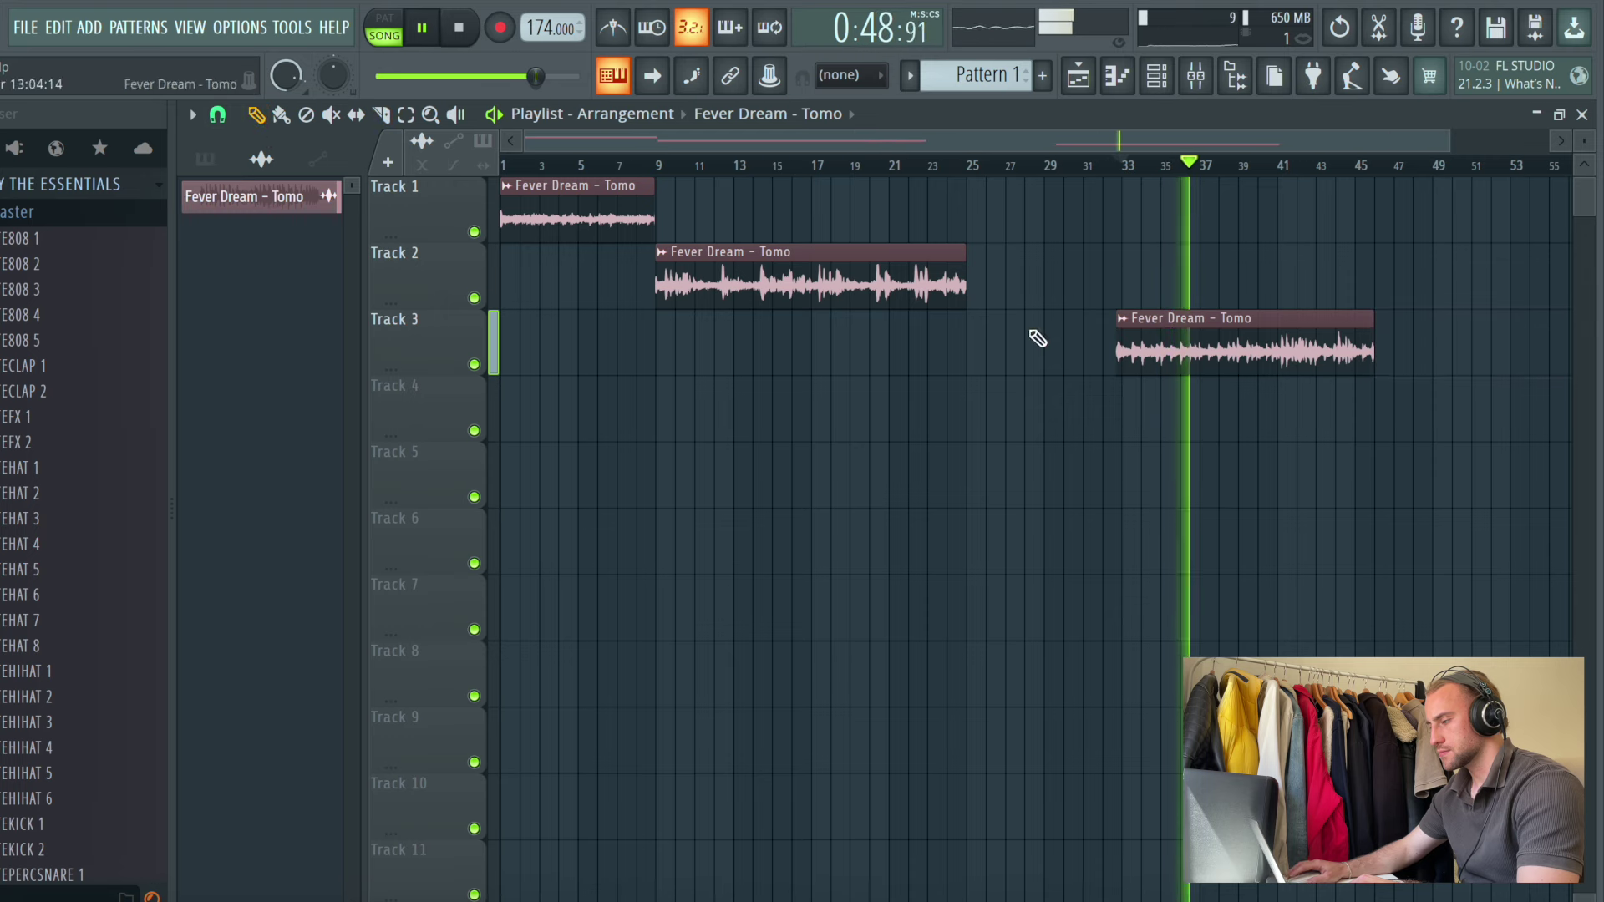
Mute Track 3, move its clip to the start of the arrangement and restart playback
{"action": "left_click", "coordinate": [493, 367]}
{"action": "left_click_drag", "start_coordinate": [1215, 373], "coordinate": [625, 319]}
{"action": "key", "text": "space"}
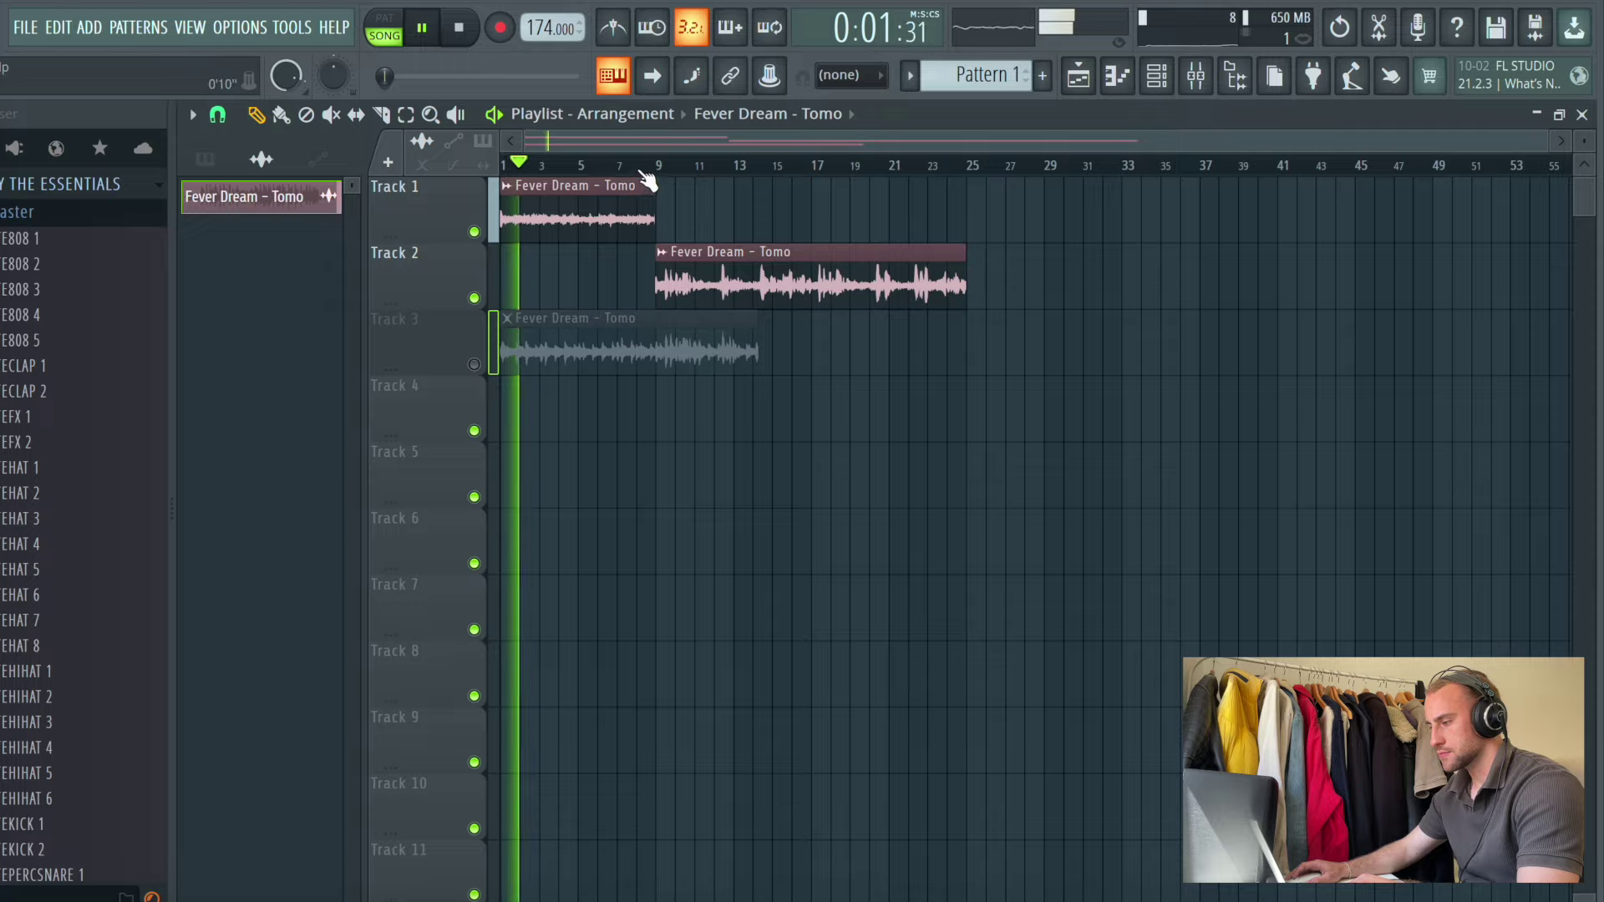
Check where the Track 1 clip ends against bar 9 and raise the project tempo to 179 BPM
{"action": "scroll", "coordinate": [648, 177], "scroll_direction": "up", "scroll_amount": 3}
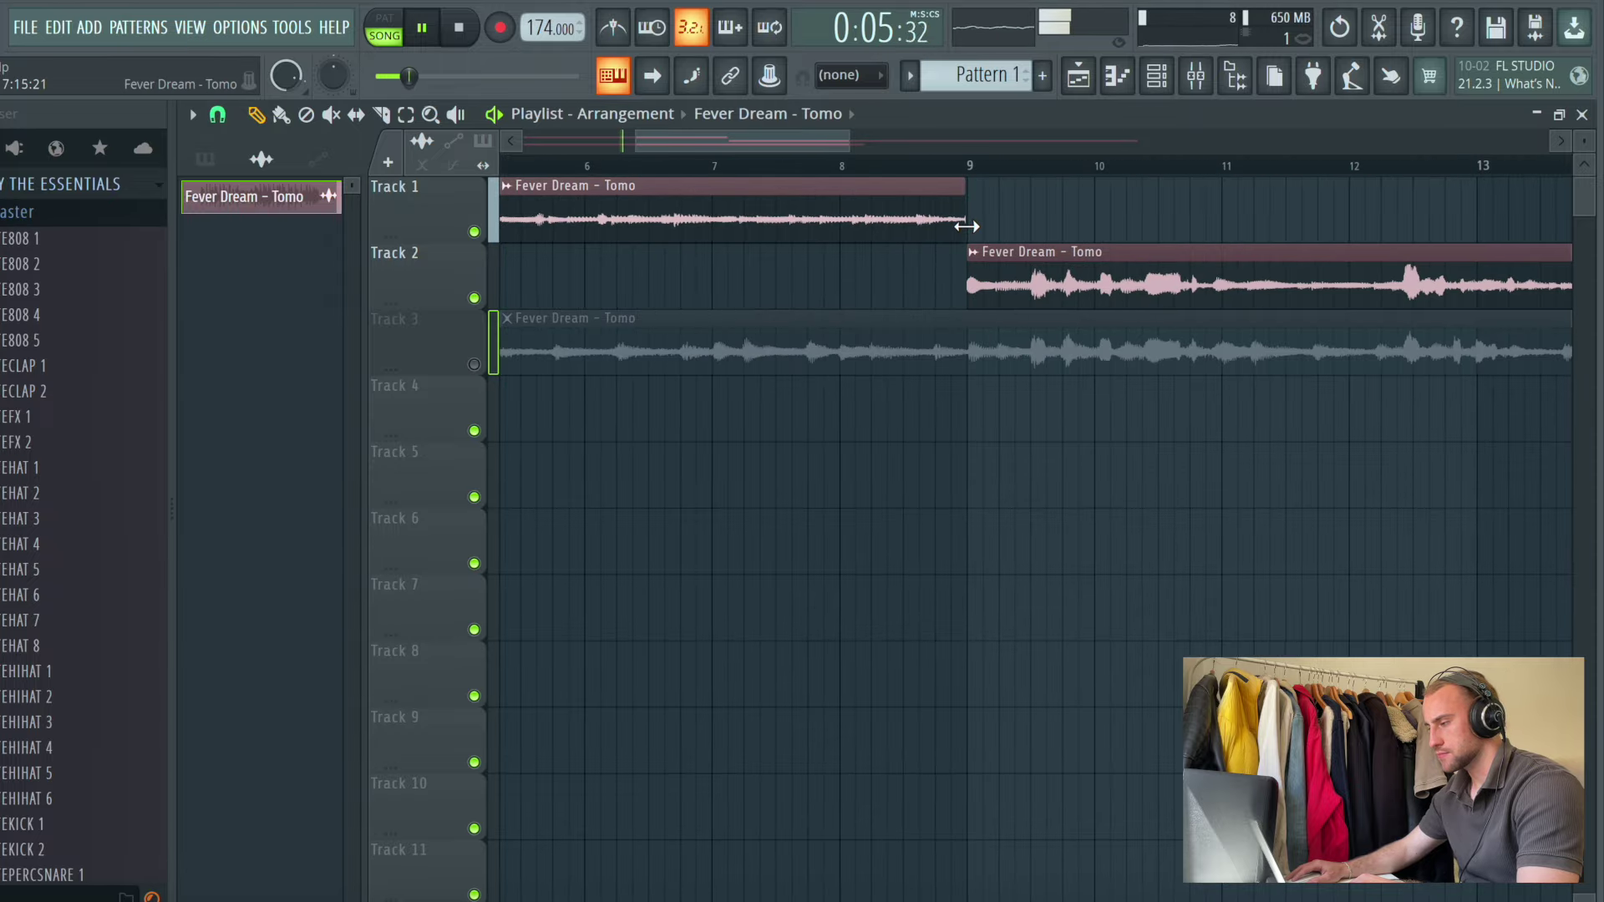
{"action": "scroll", "coordinate": [970, 171], "scroll_direction": "down", "scroll_amount": 3}
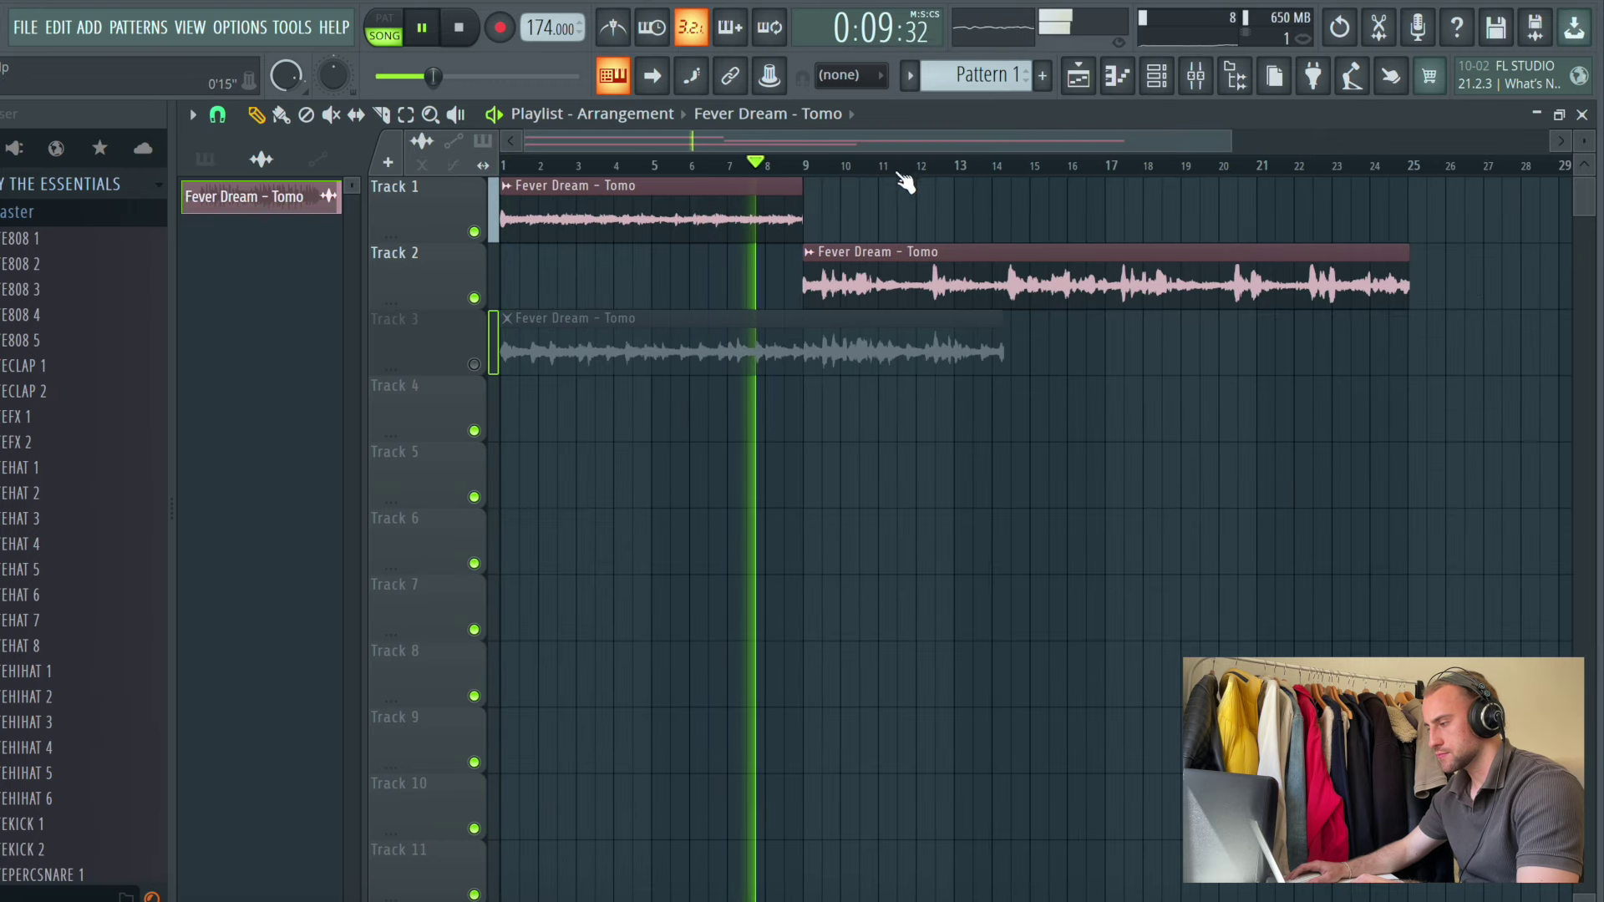
{"action": "left_click_drag", "start_coordinate": [548, 29], "coordinate": [548, 24]}
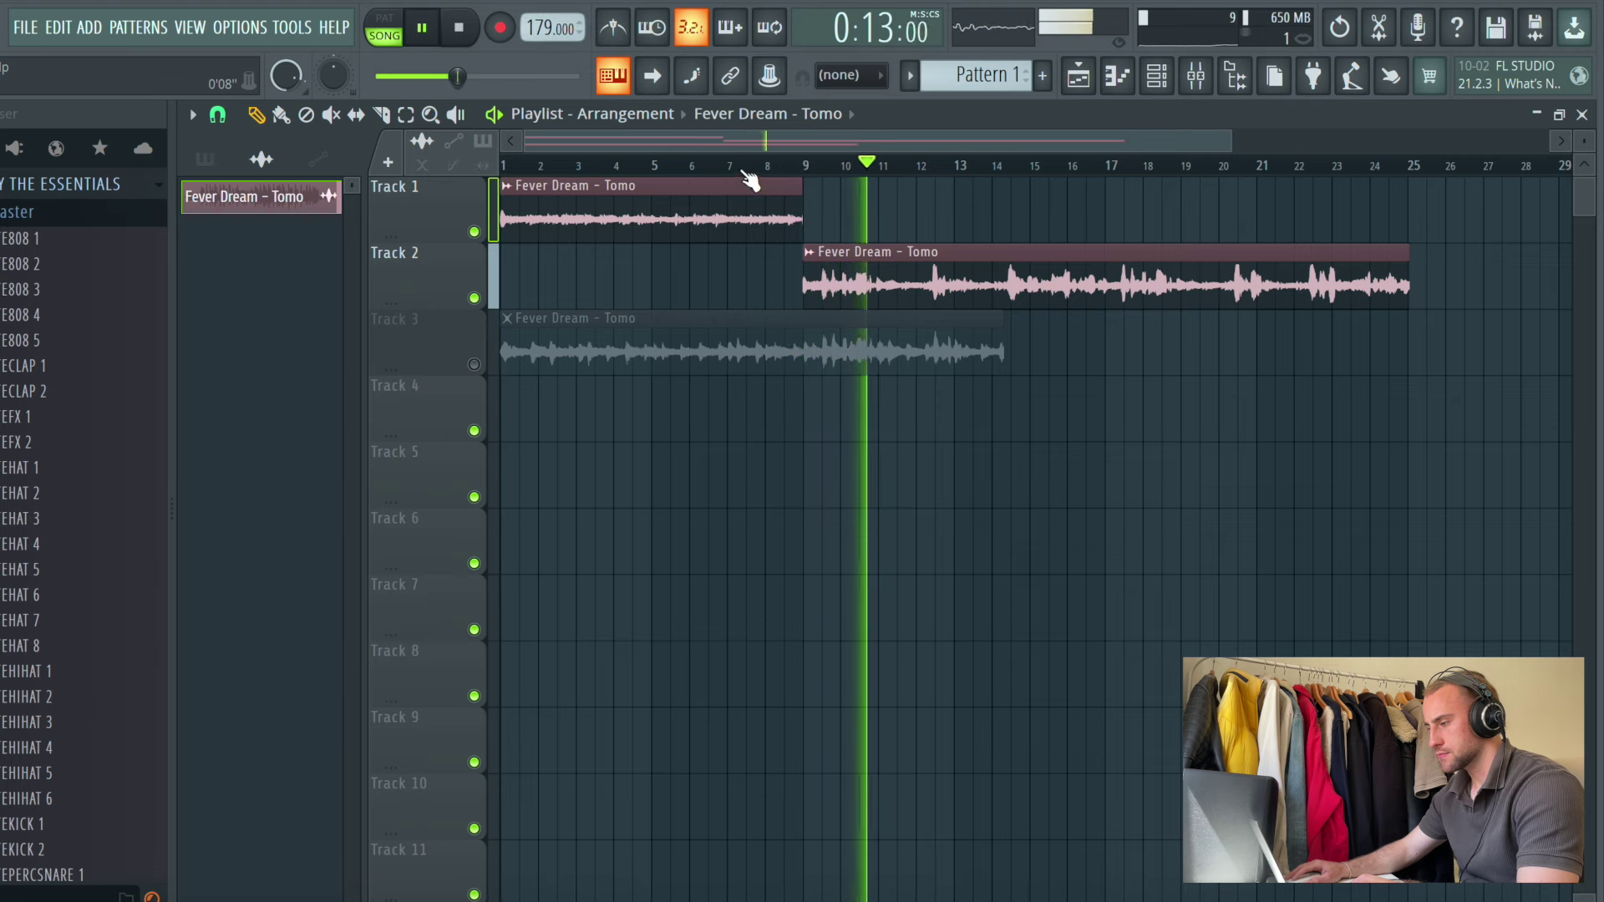
Slice the Track 2 clip just before bar 11 and move the later part to start at bar 11
{"action": "left_click_drag", "start_coordinate": [749, 130], "coordinate": [806, 131]}
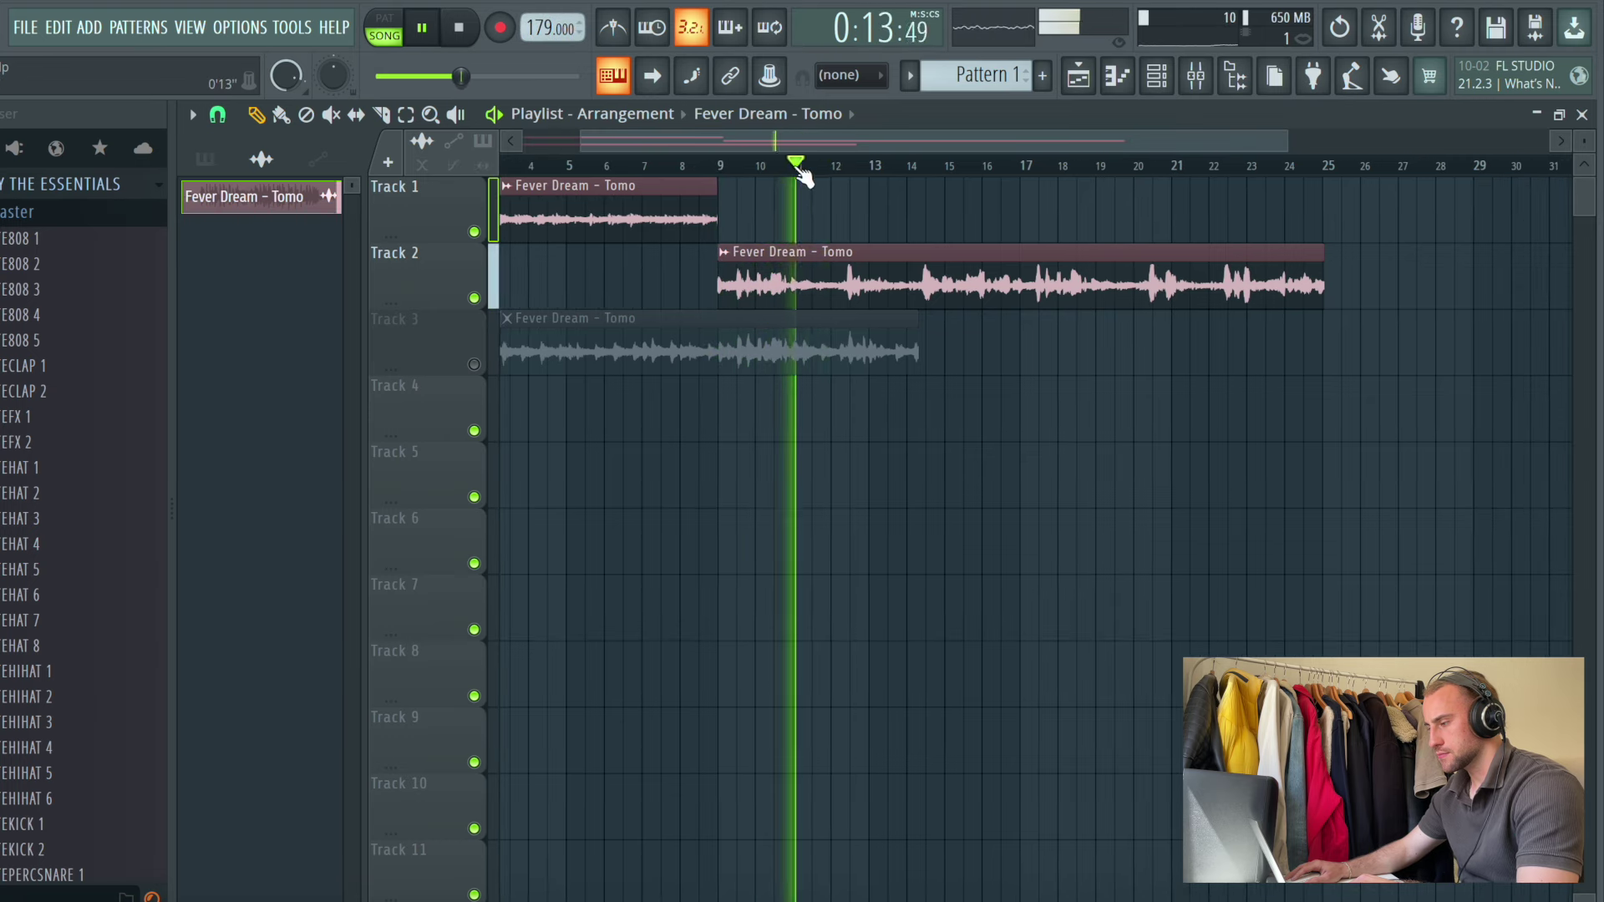
{"action": "left_click", "coordinate": [721, 164]}
{"action": "scroll", "coordinate": [818, 165], "scroll_direction": "up", "scroll_amount": 4}
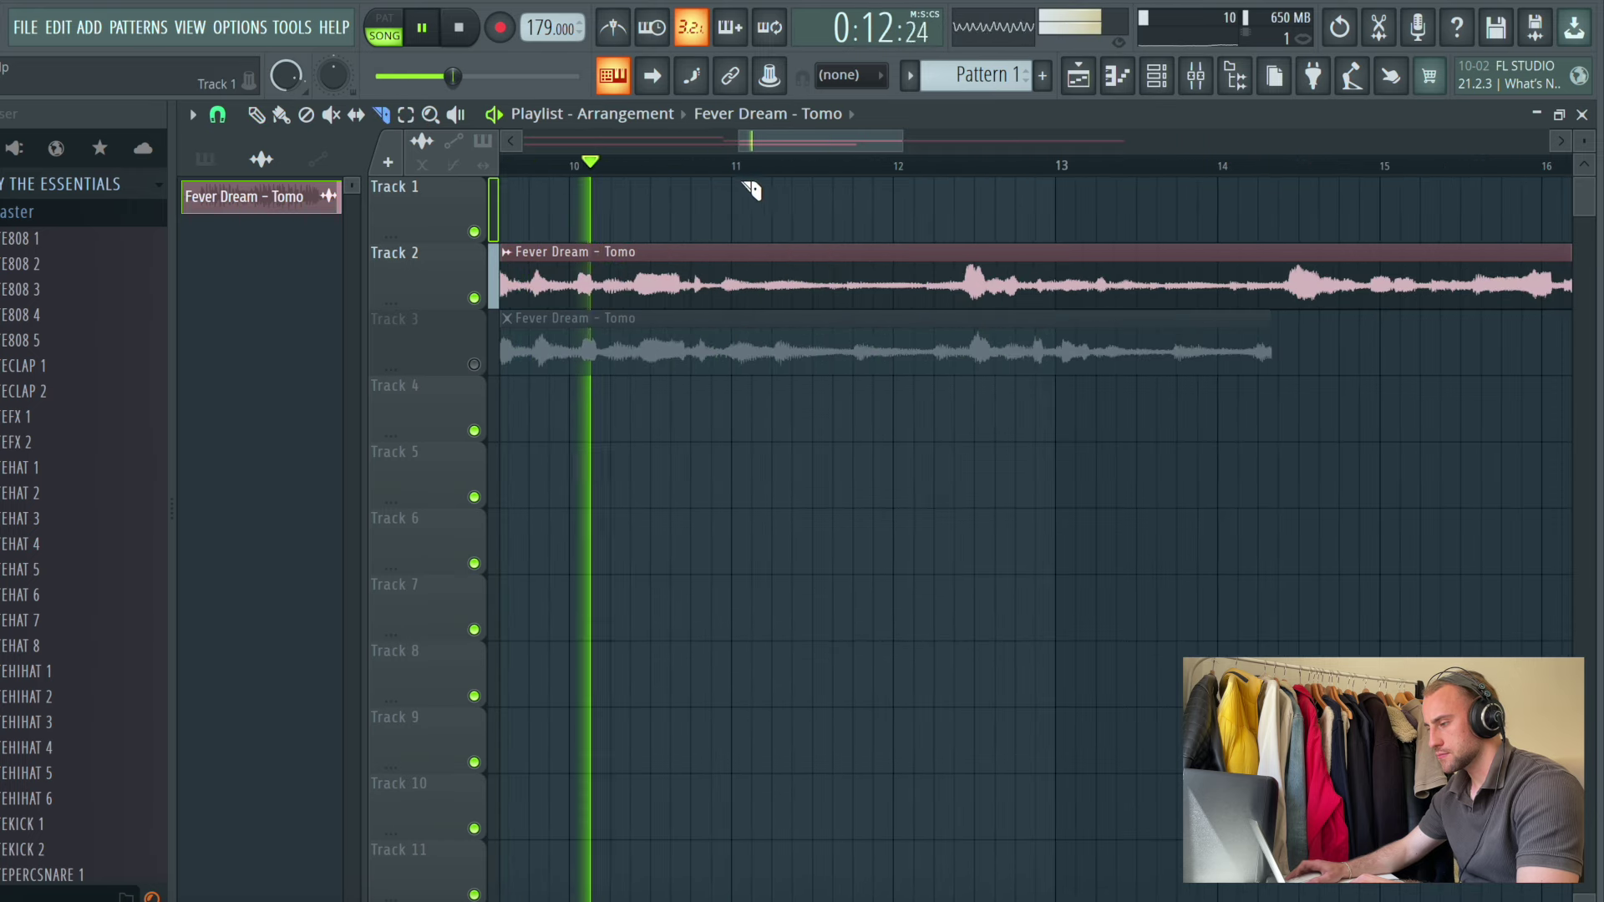
{"action": "scroll", "coordinate": [739, 170], "scroll_direction": "up", "scroll_amount": 3}
{"action": "scroll", "coordinate": [742, 175], "scroll_direction": "up", "scroll_amount": 2}
{"action": "left_click", "coordinate": [703, 288]}
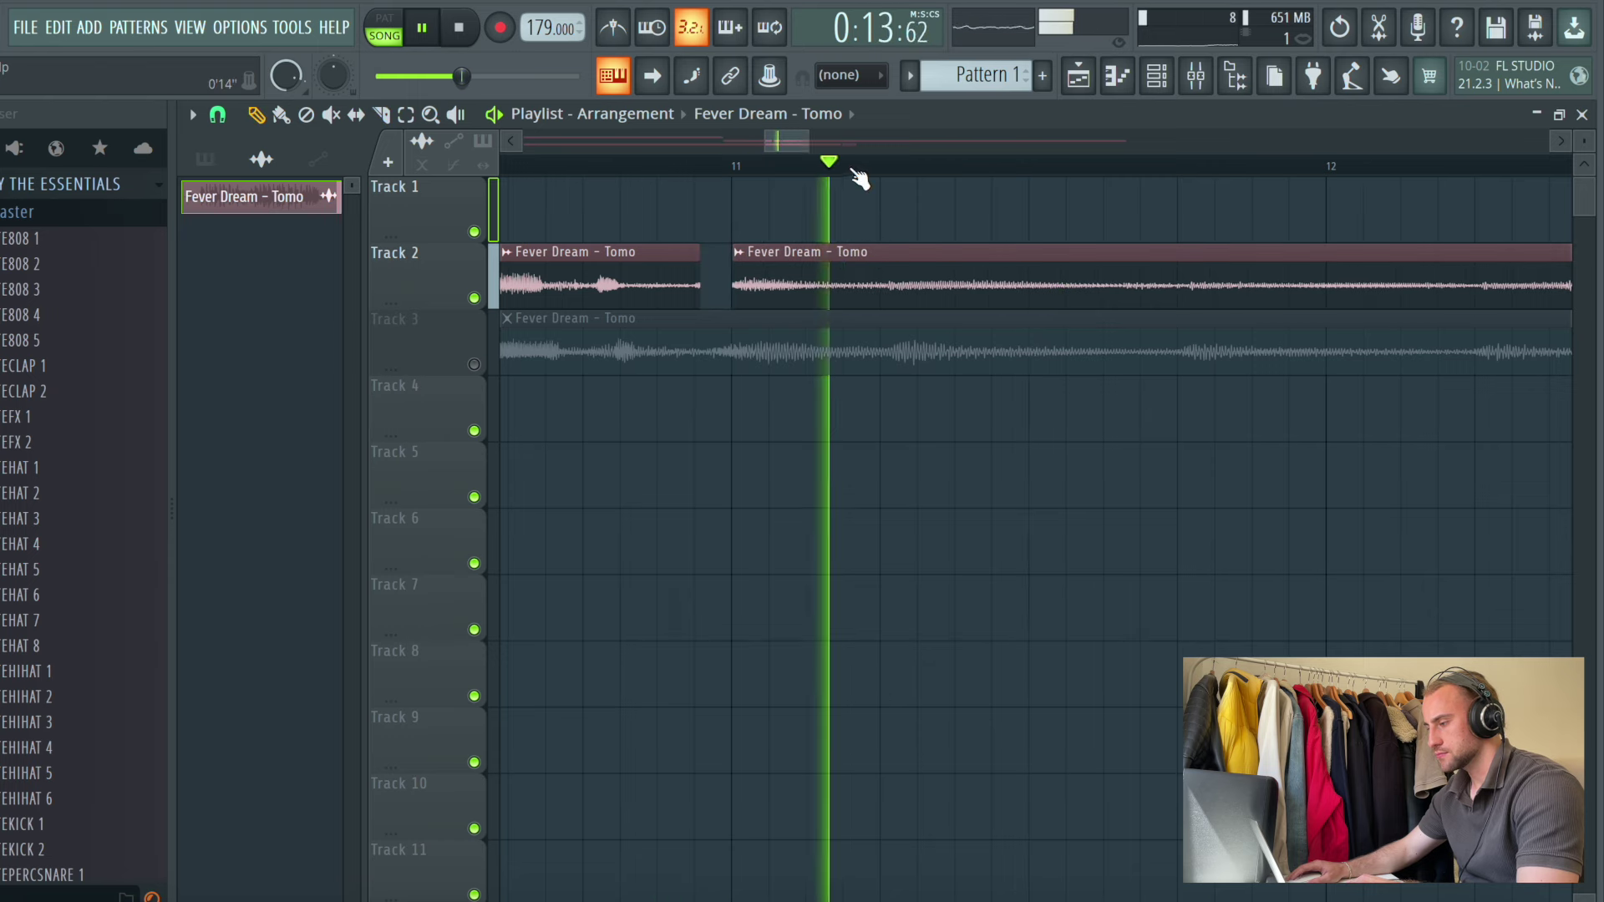
Slice the Track 2 clip just before bar 13 and move the later part to start at bar 13
{"action": "scroll", "coordinate": [858, 173], "scroll_direction": "down", "scroll_amount": 4}
{"action": "scroll", "coordinate": [830, 139], "scroll_direction": "down", "scroll_amount": 2}
{"action": "left_click", "coordinate": [978, 165]}
{"action": "scroll", "coordinate": [986, 148], "scroll_direction": "left", "scroll_amount": 5}
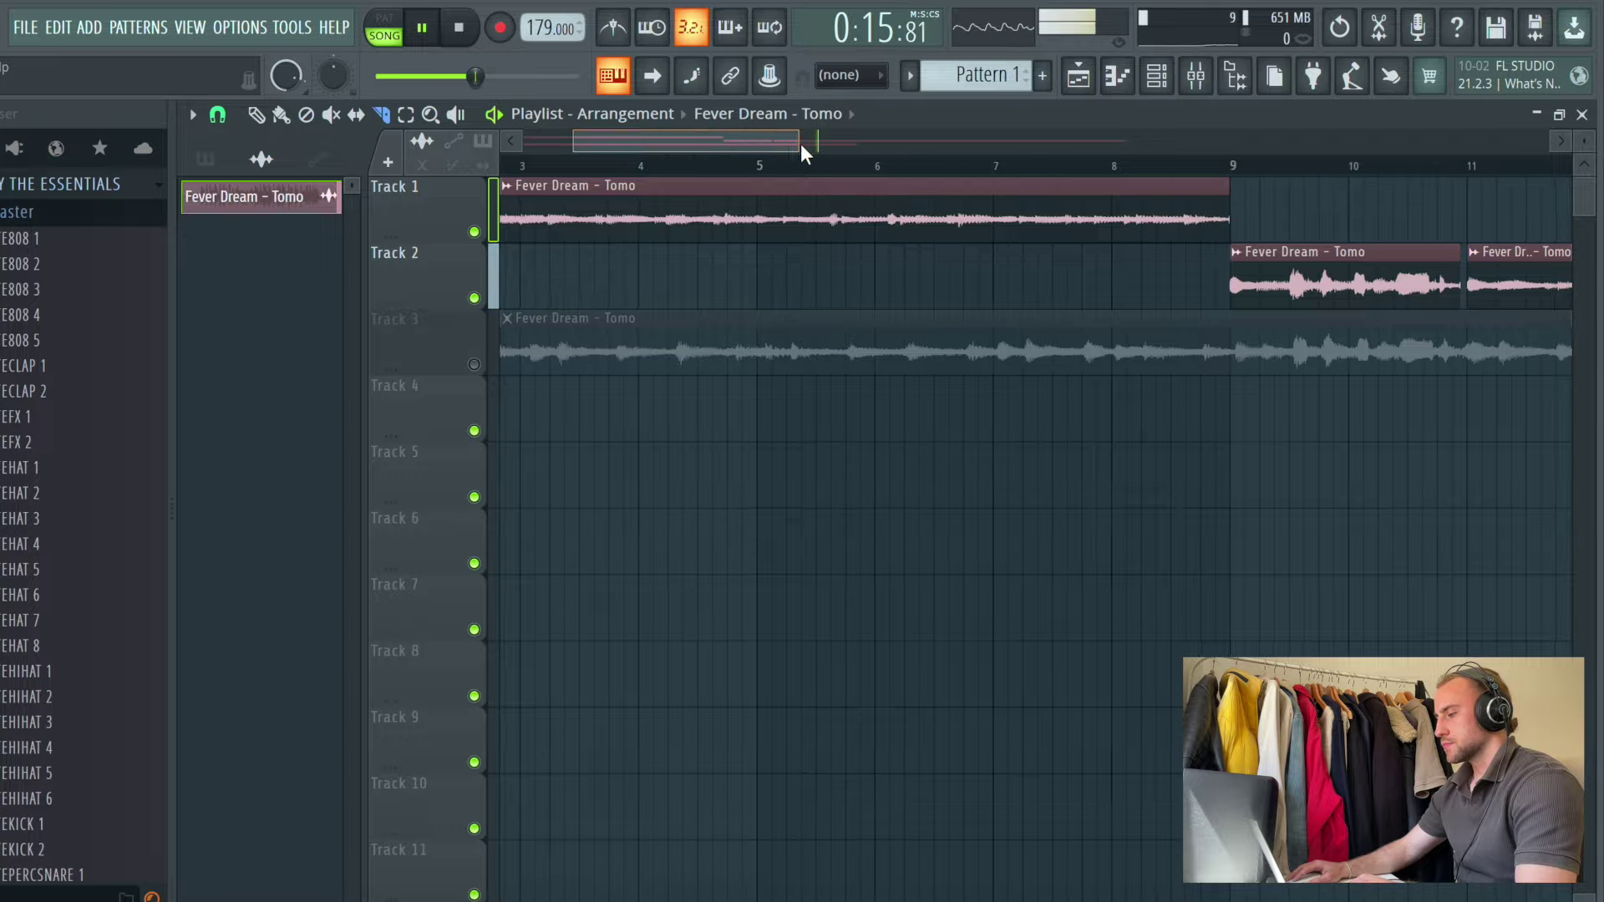
{"action": "scroll", "coordinate": [836, 162], "scroll_direction": "up", "scroll_amount": 4}
{"action": "left_click", "coordinate": [814, 166]}
{"action": "left_click", "coordinate": [821, 167]}
{"action": "left_click", "coordinate": [822, 285]}
{"action": "left_click", "coordinate": [827, 165]}
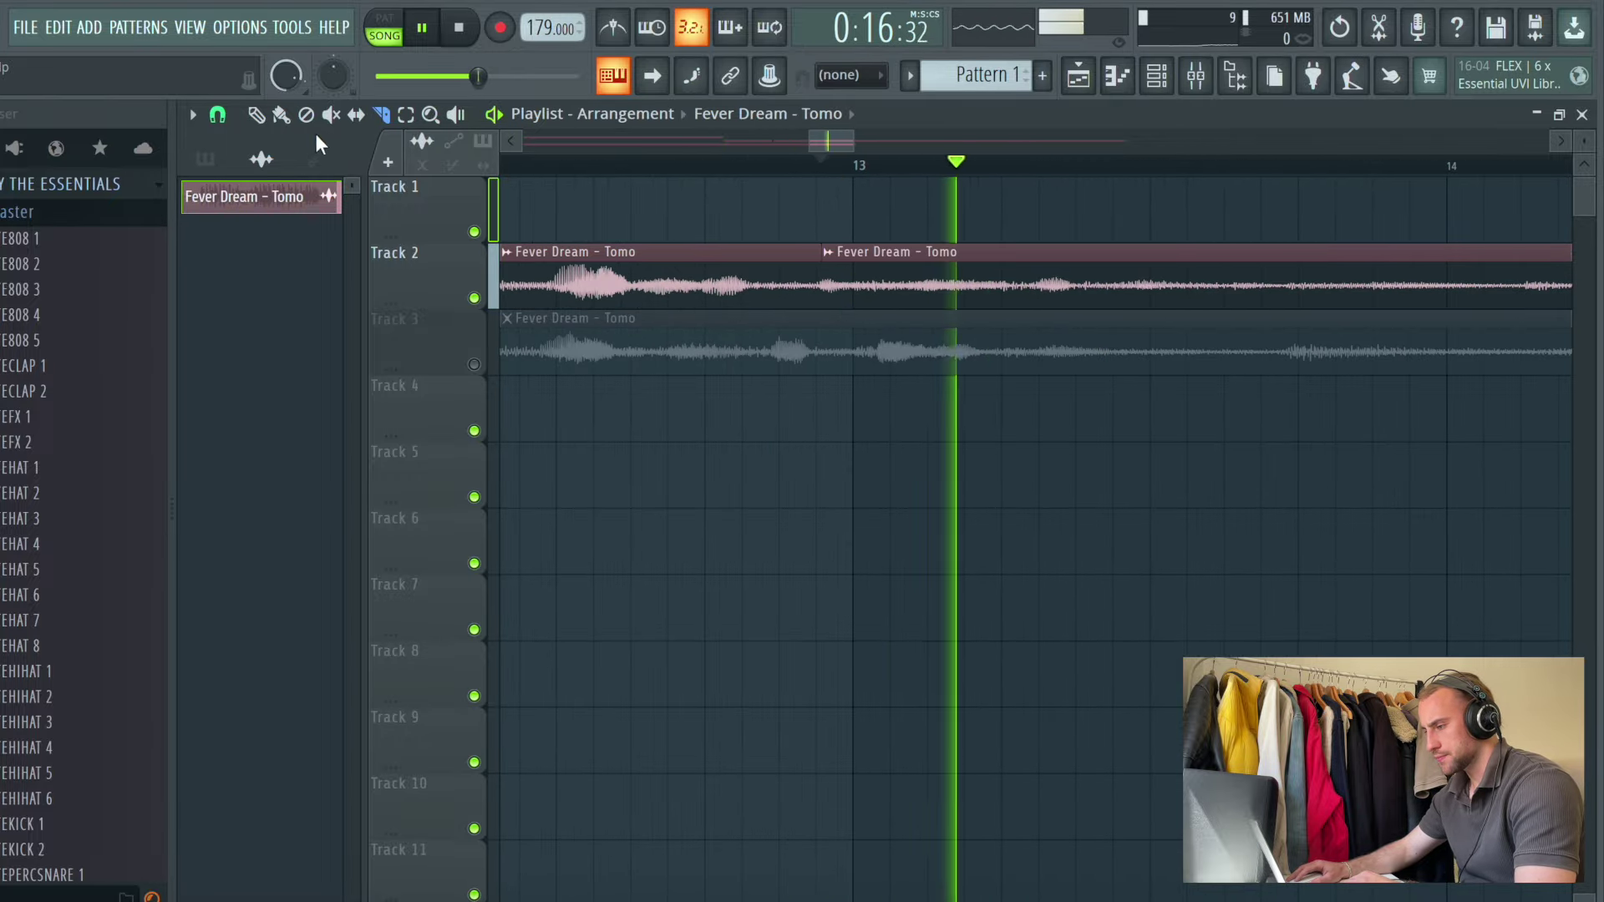
{"action": "left_click_drag", "start_coordinate": [978, 262], "coordinate": [1000, 274]}
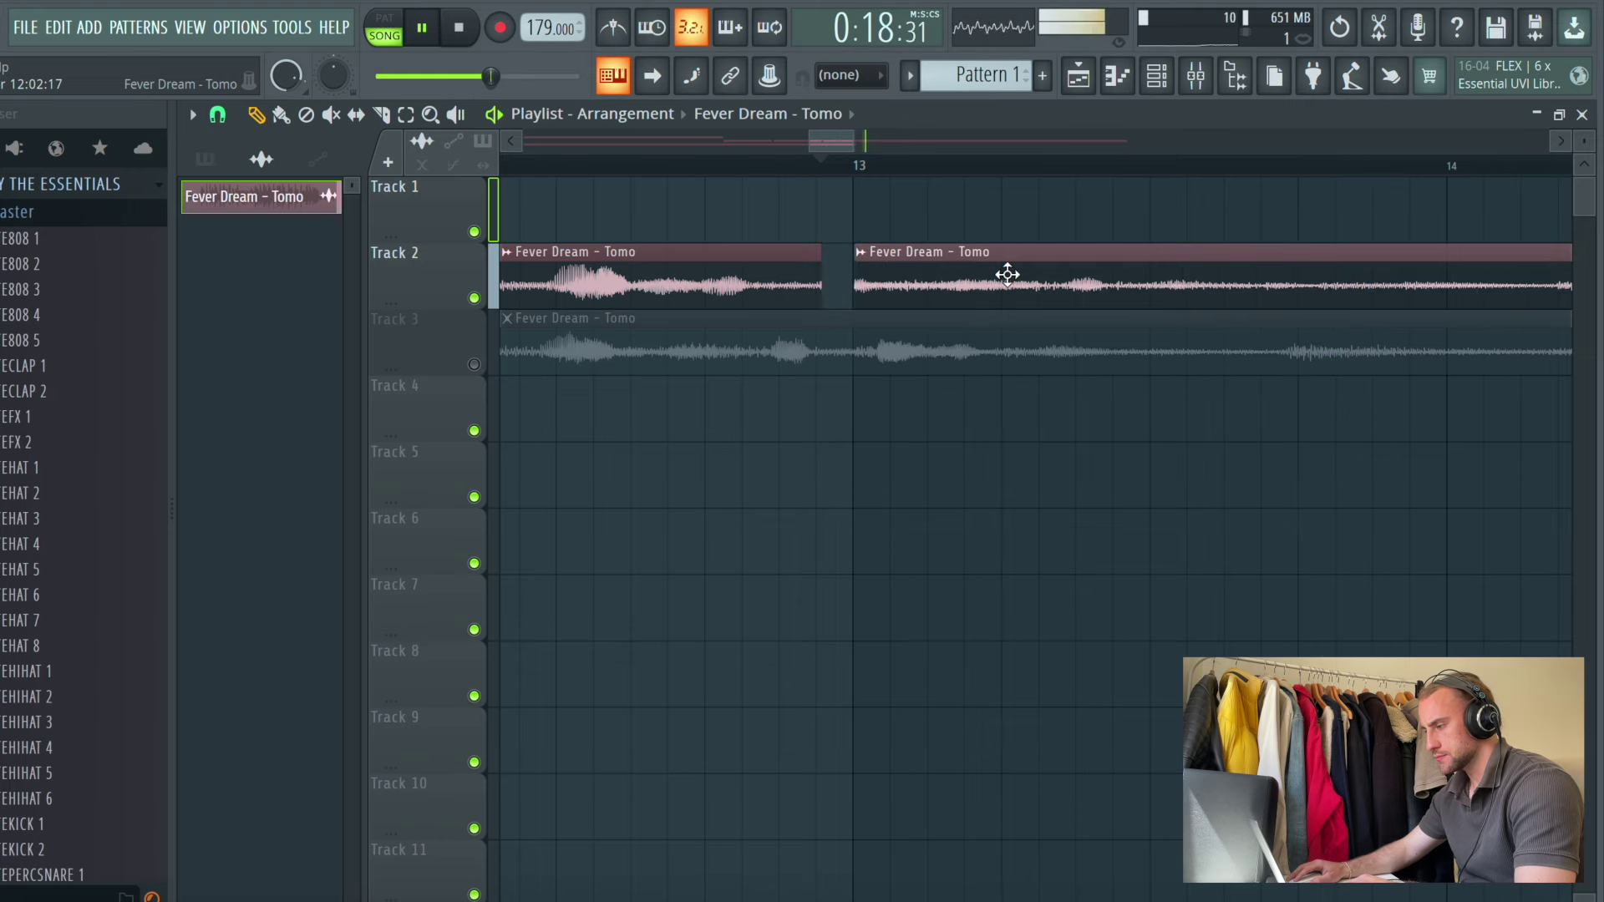
Slice the Track 2 clip around bar 17, trim the start of the later part and align it to bar 17
{"action": "scroll", "coordinate": [870, 166], "scroll_direction": "down", "scroll_amount": 4}
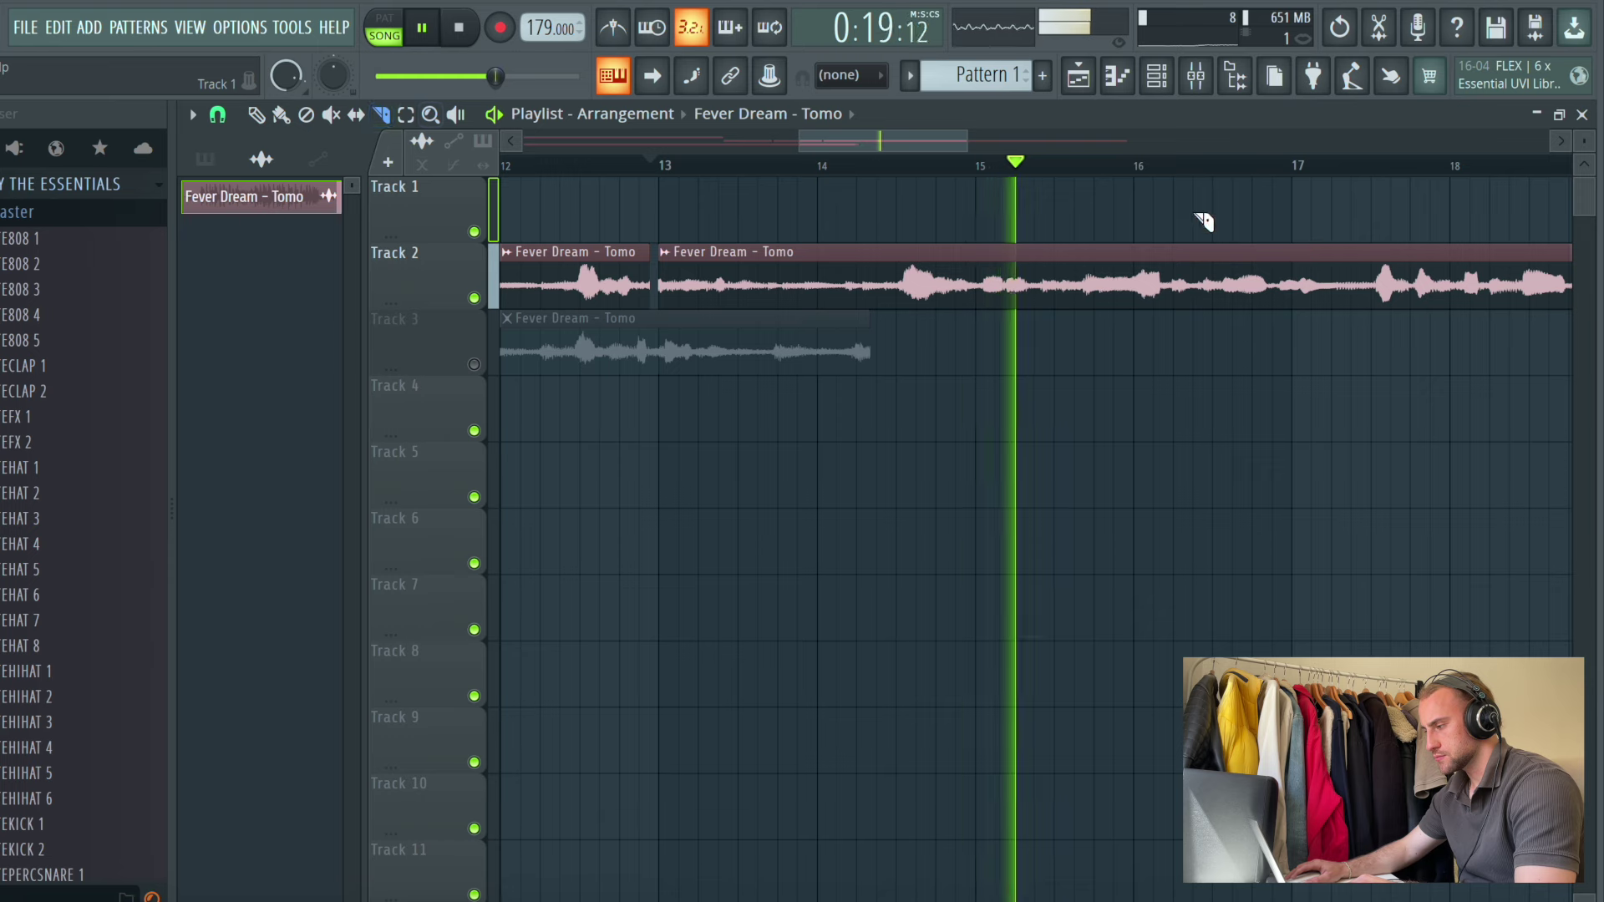
{"action": "left_click_drag", "start_coordinate": [910, 142], "coordinate": [1002, 147]}
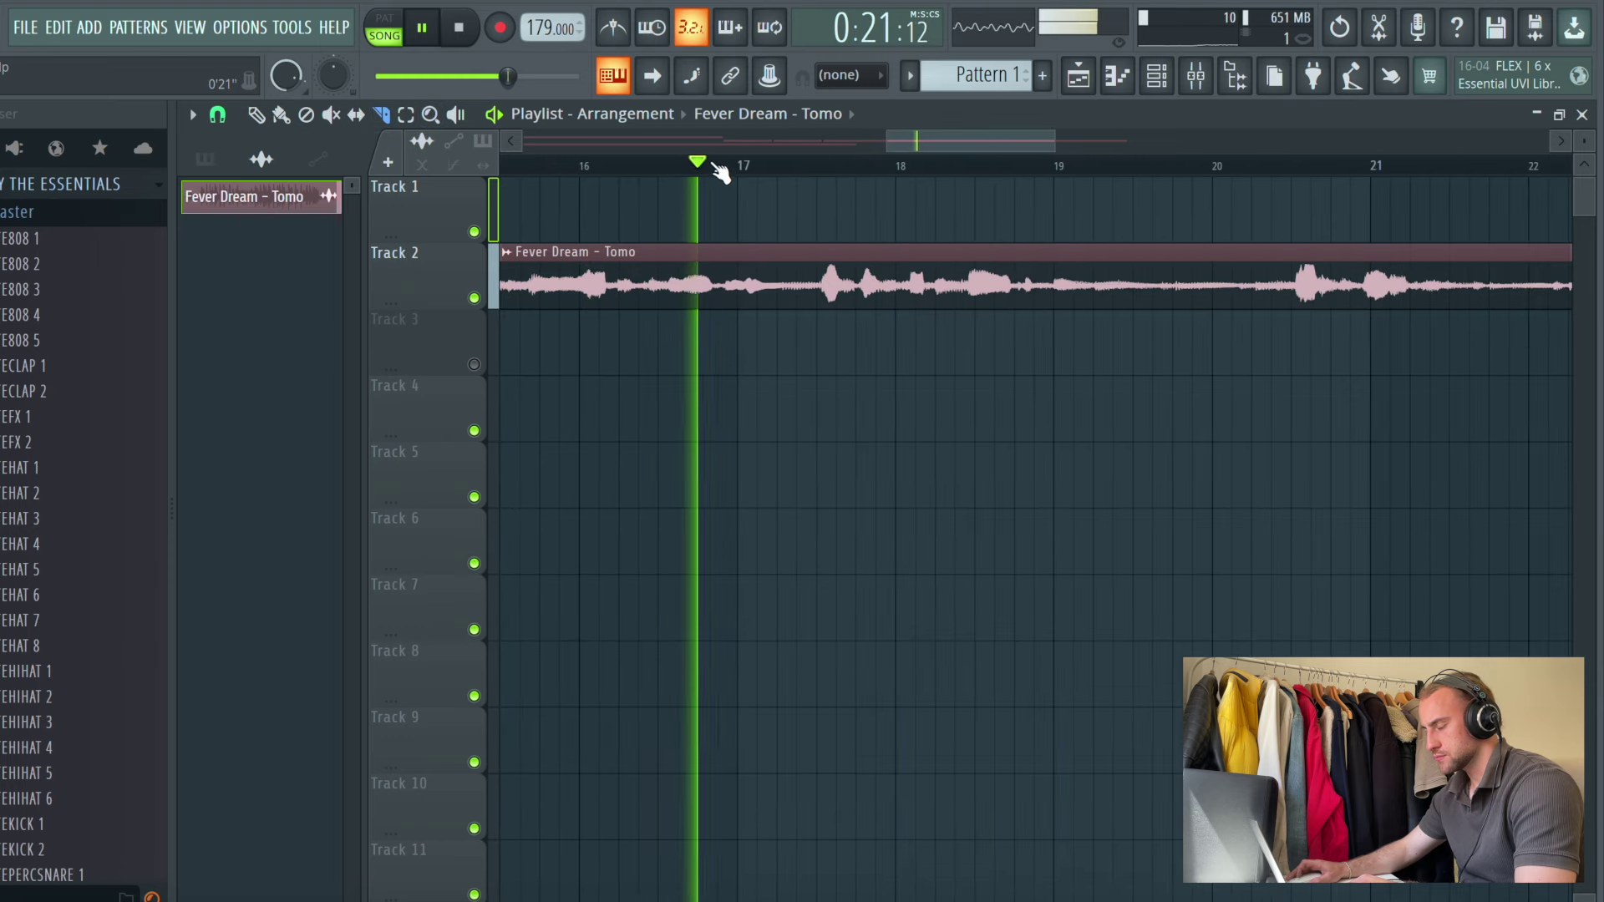
{"action": "left_click", "coordinate": [746, 166]}
{"action": "scroll", "coordinate": [745, 166], "scroll_direction": "up", "scroll_amount": 4}
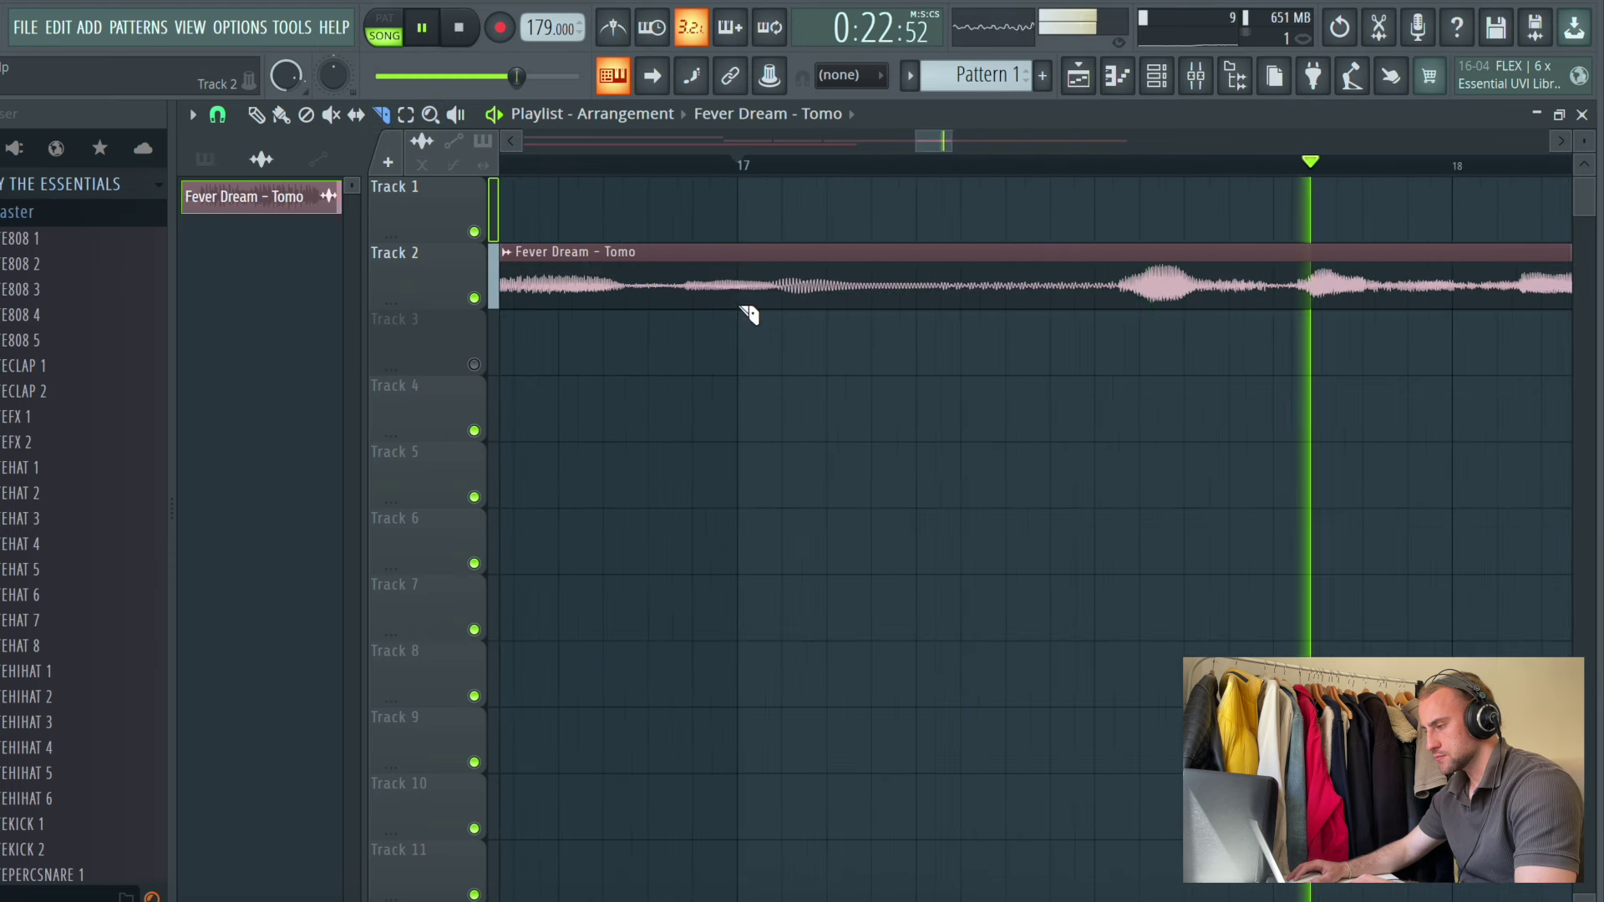
{"action": "left_click", "coordinate": [762, 165]}
{"action": "left_click", "coordinate": [754, 167]}
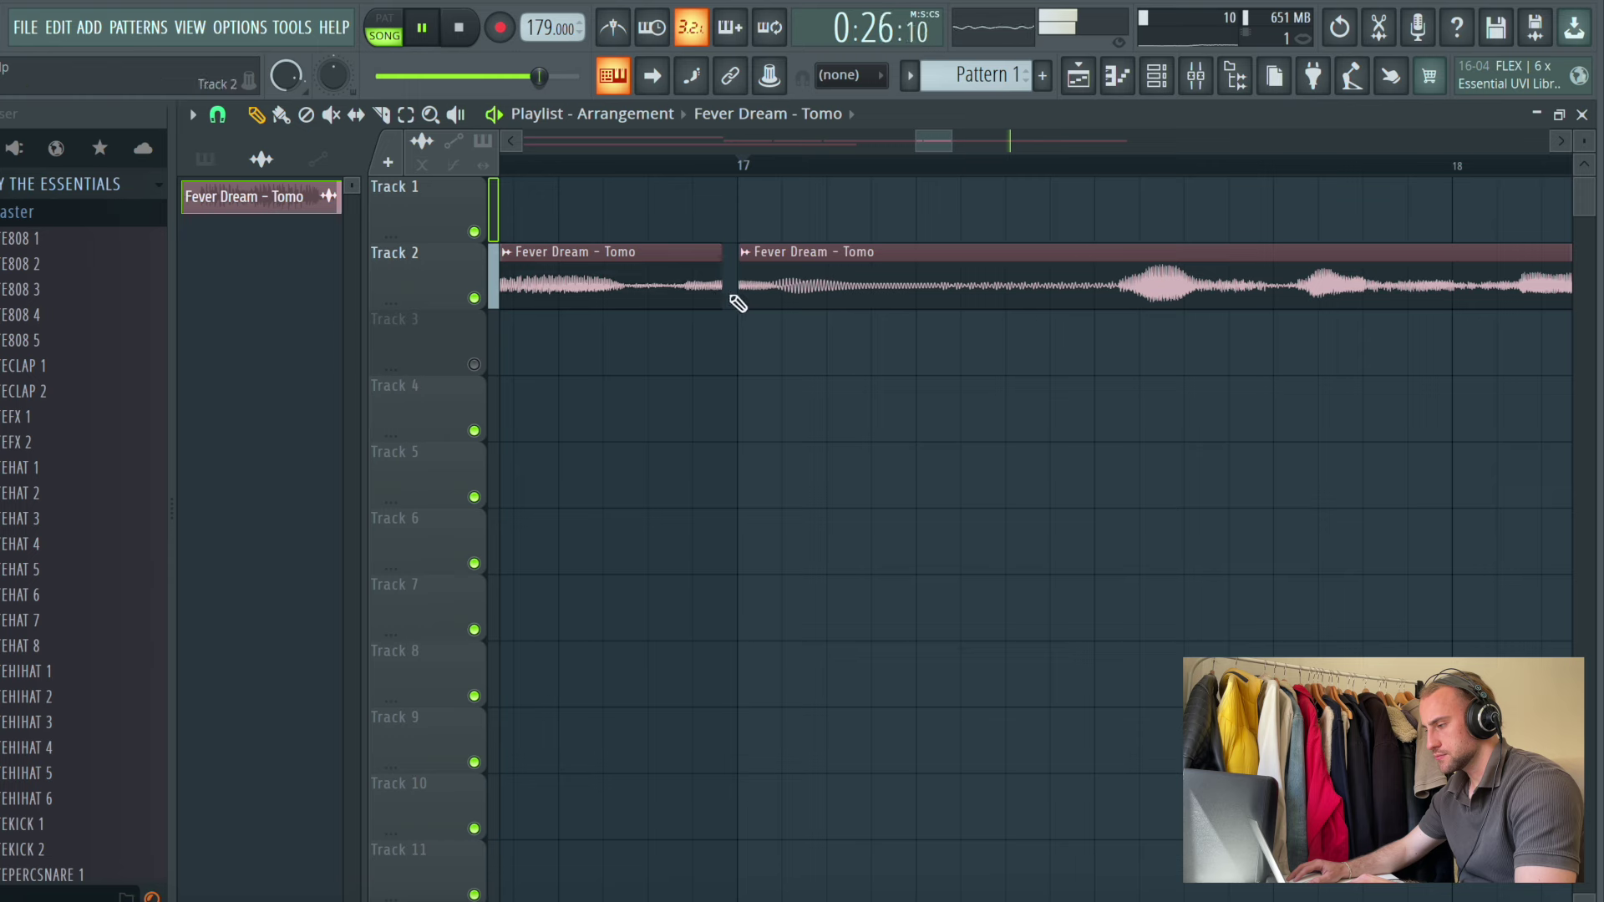
{"action": "mouse_move", "coordinate": [741, 292]}
{"action": "left_mouse_down"}
{"action": "mouse_move", "coordinate": [769, 315]}
{"action": "mouse_move", "coordinate": [754, 295]}
{"action": "mouse_move", "coordinate": [770, 292]}
{"action": "left_mouse_up"}
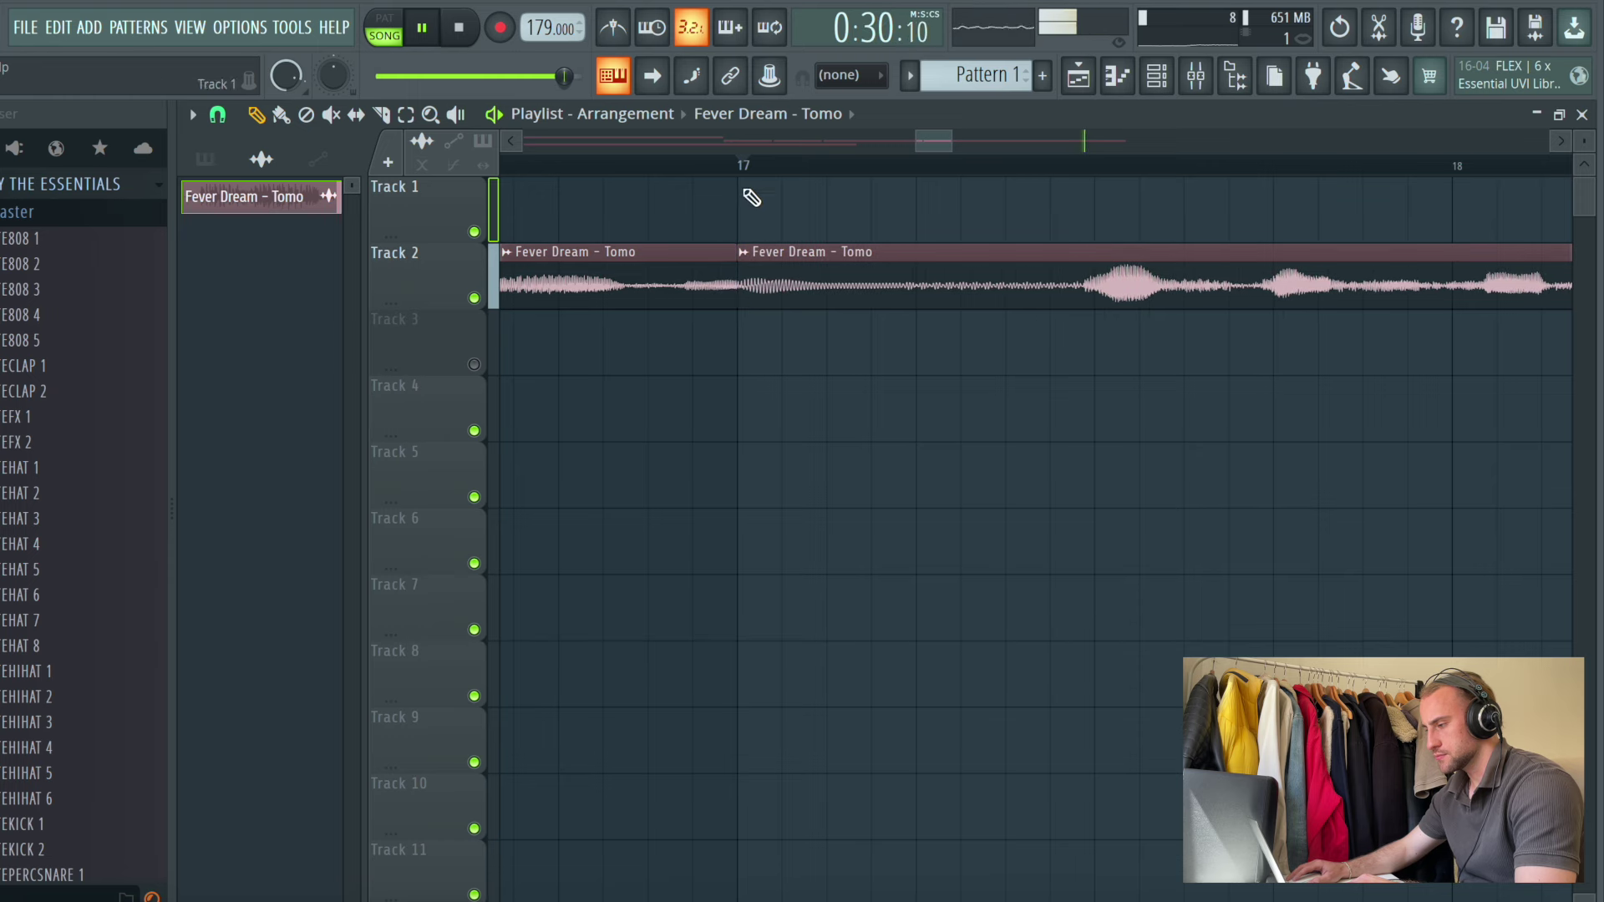
Slice the Track 2 clip just before bar 21 and move the later part to start at bar 21
{"action": "scroll", "coordinate": [742, 173], "scroll_direction": "down", "scroll_amount": 5}
{"action": "left_click_drag", "start_coordinate": [967, 147], "coordinate": [1069, 146]}
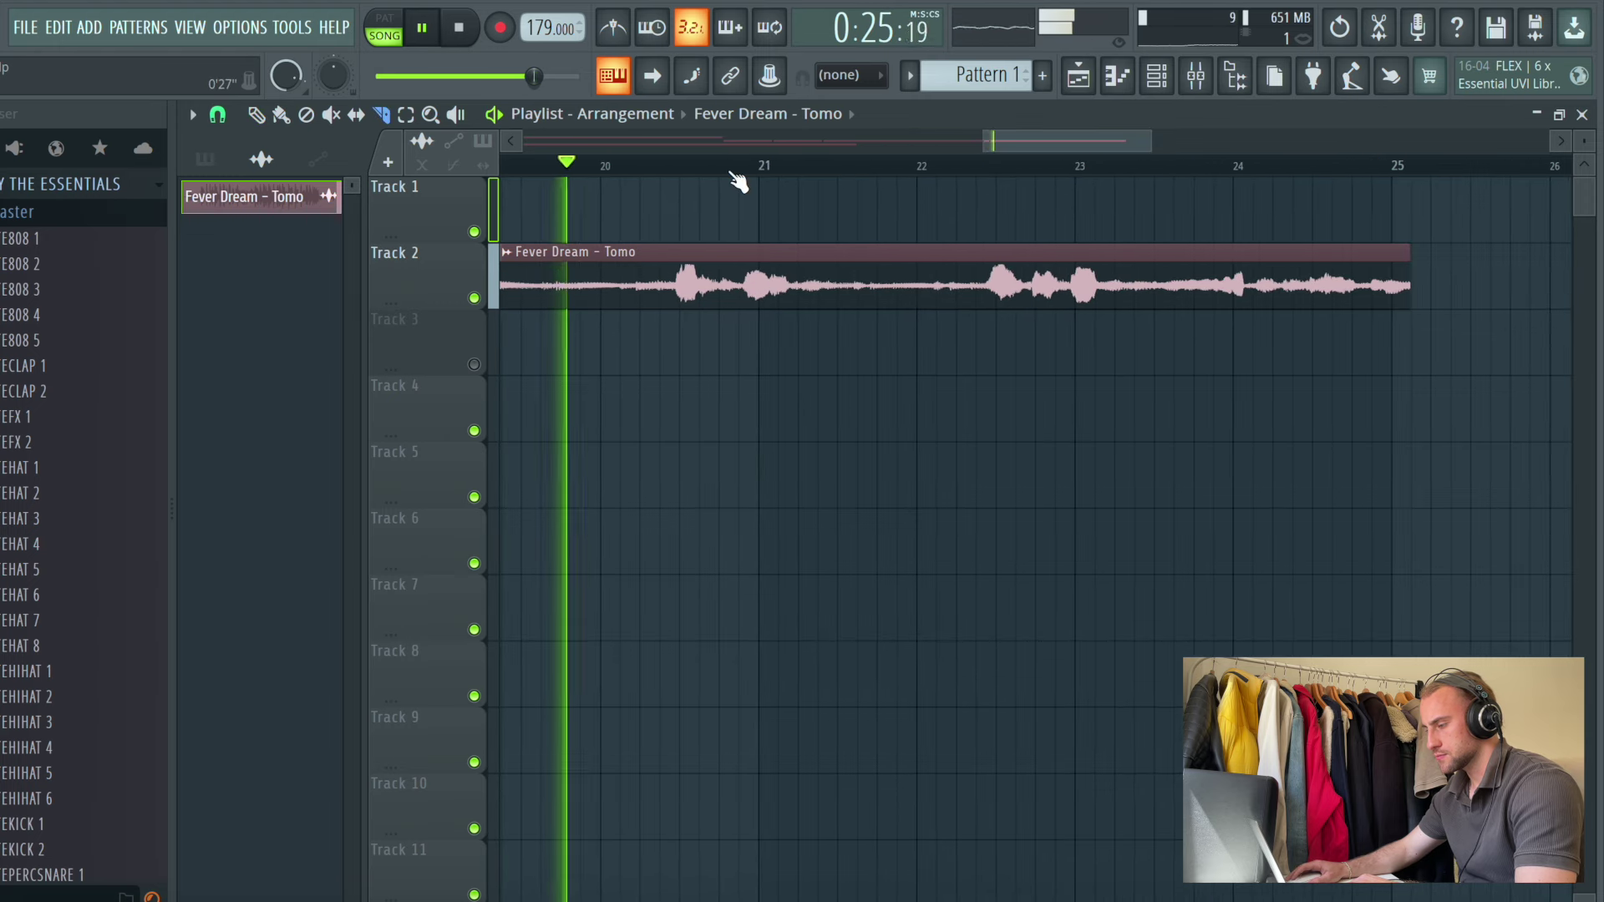
{"action": "left_click_drag", "start_coordinate": [747, 268], "coordinate": [747, 297]}
{"action": "left_click", "coordinate": [256, 115]}
{"action": "left_click_drag", "start_coordinate": [848, 286], "coordinate": [859, 290]}
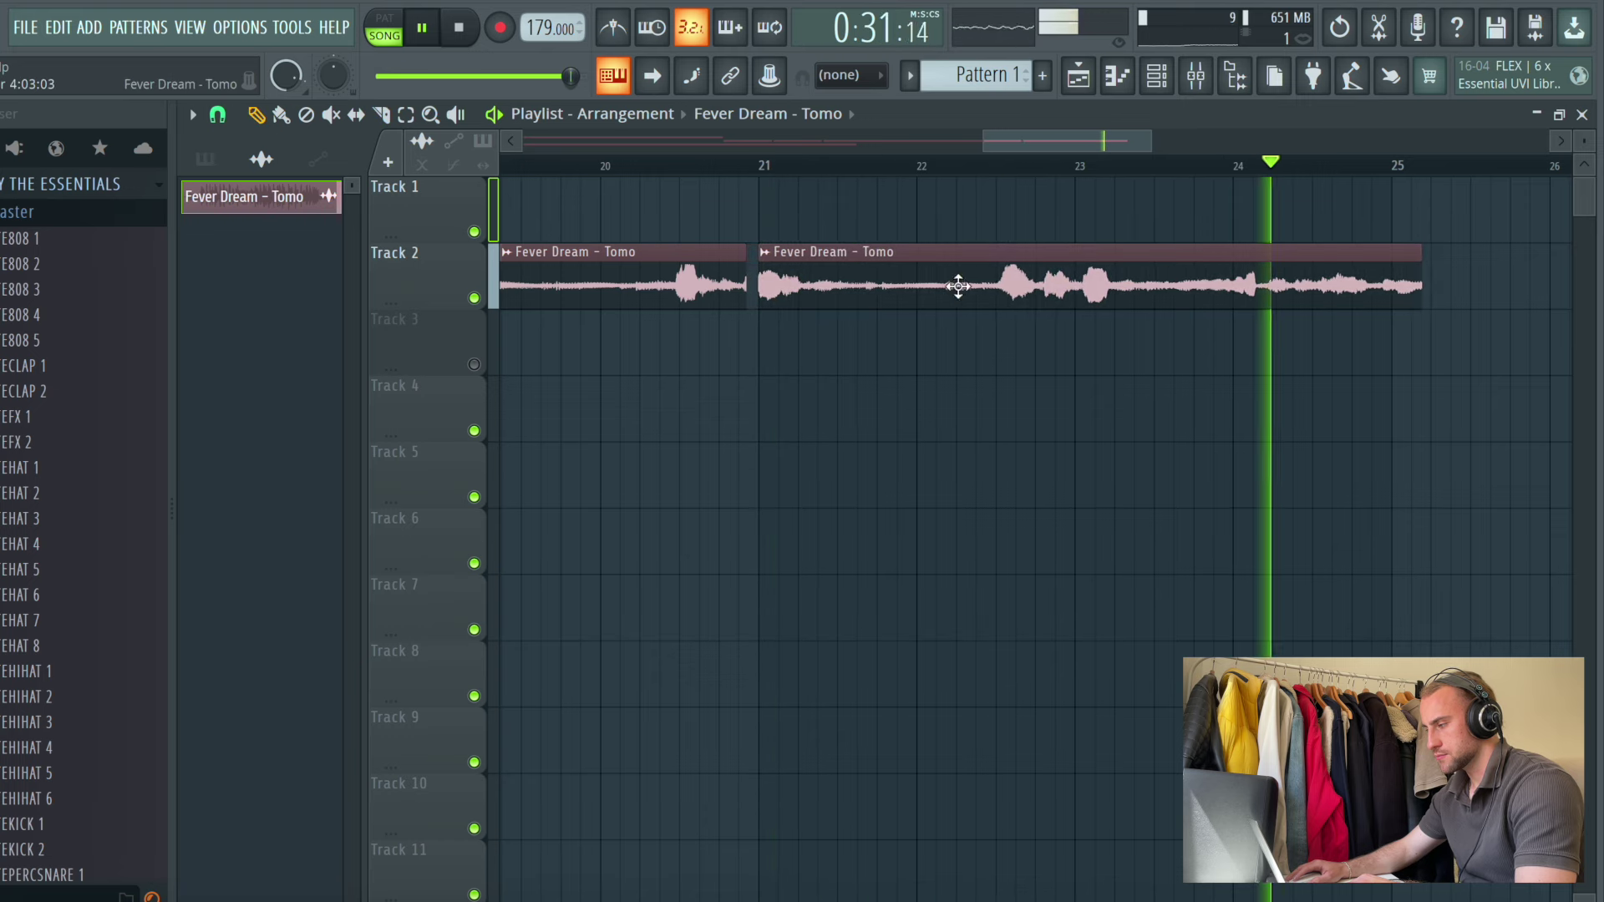
Trim the last Track 2 clip to end just before bar 25 and adjust the Track 2 clip edges to close the gaps
{"action": "key", "text": "space"}
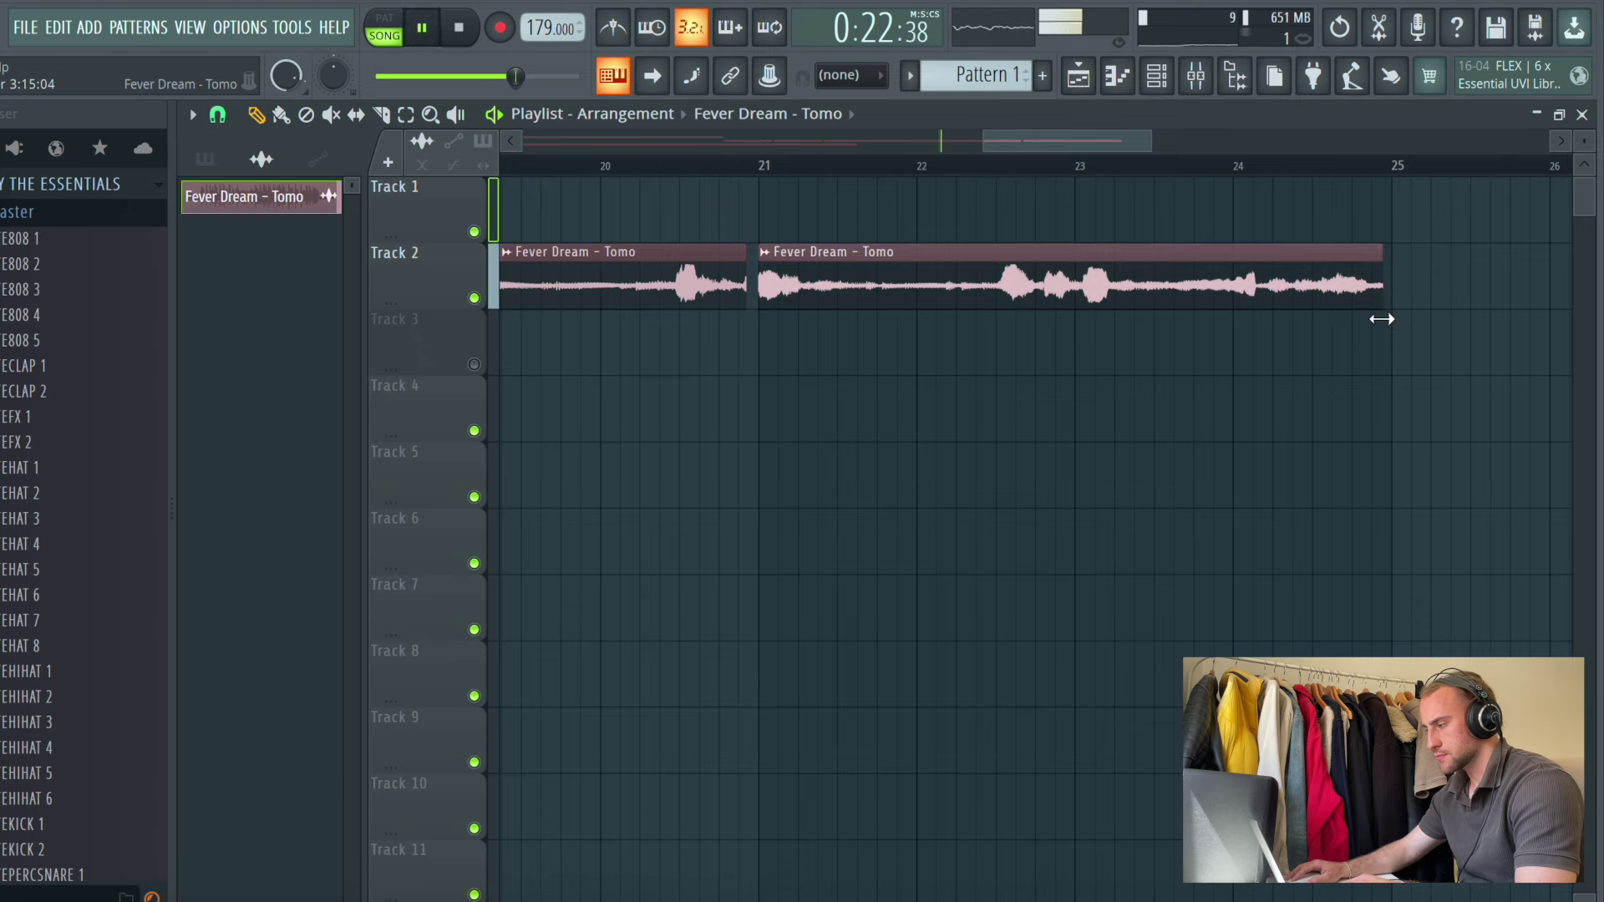
{"action": "scroll", "coordinate": [1344, 180], "scroll_direction": "down", "scroll_amount": 15}
{"action": "scroll", "coordinate": [1341, 180], "scroll_direction": "down", "scroll_amount": 5}
{"action": "scroll", "coordinate": [1107, 434], "scroll_direction": "up", "scroll_amount": 15}
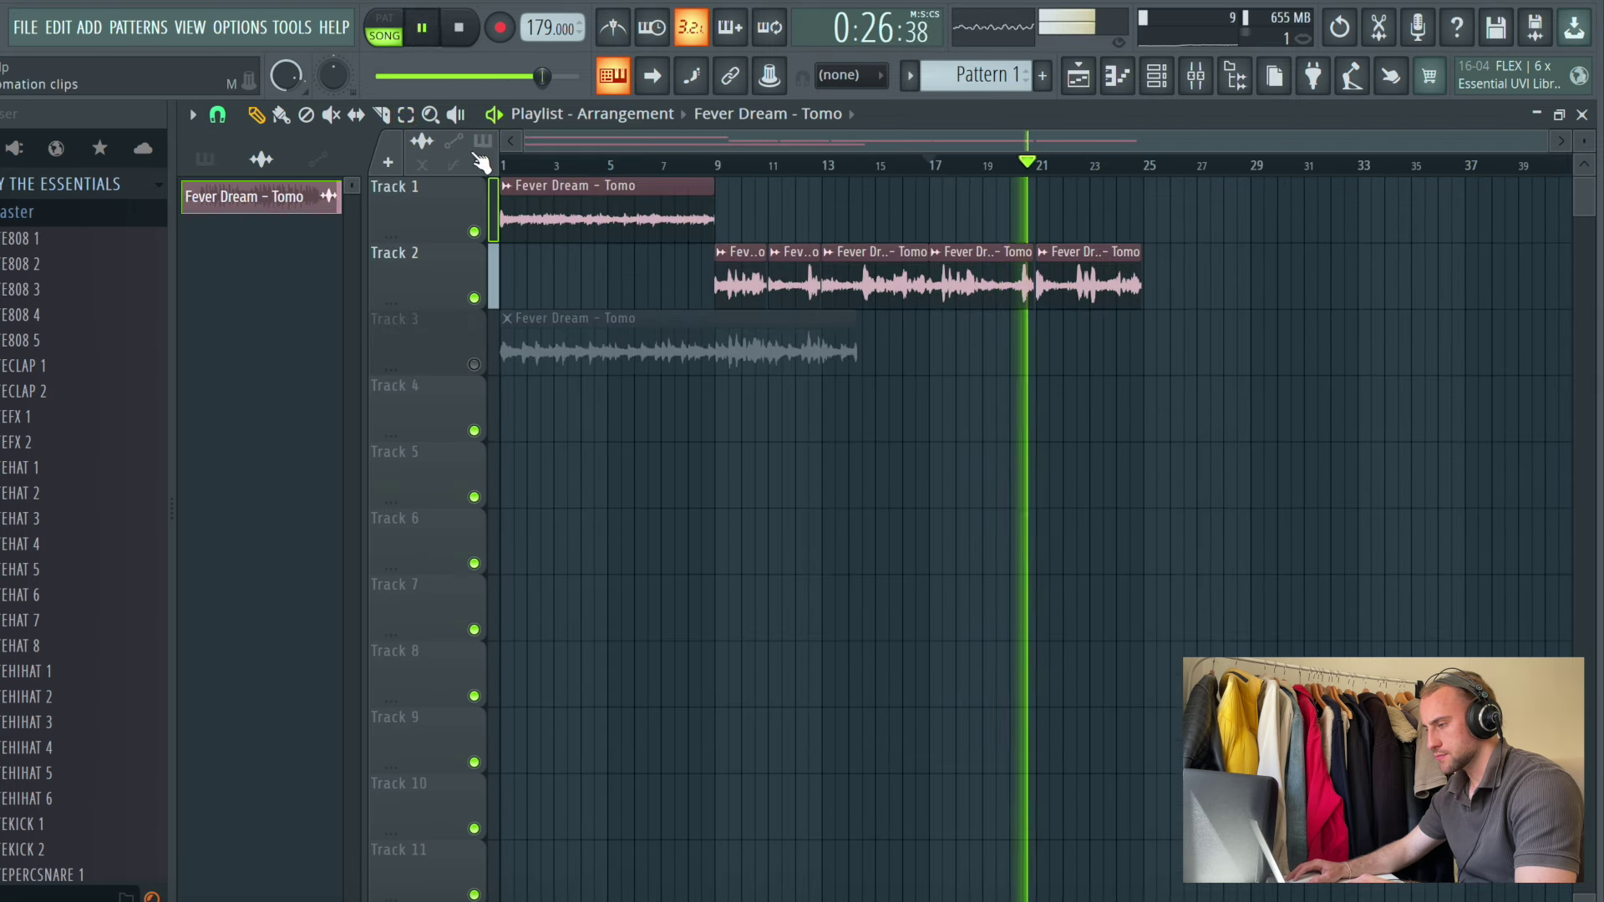
{"action": "key", "text": "space"}
{"action": "scroll", "coordinate": [802, 166], "scroll_direction": "up", "scroll_amount": 5}
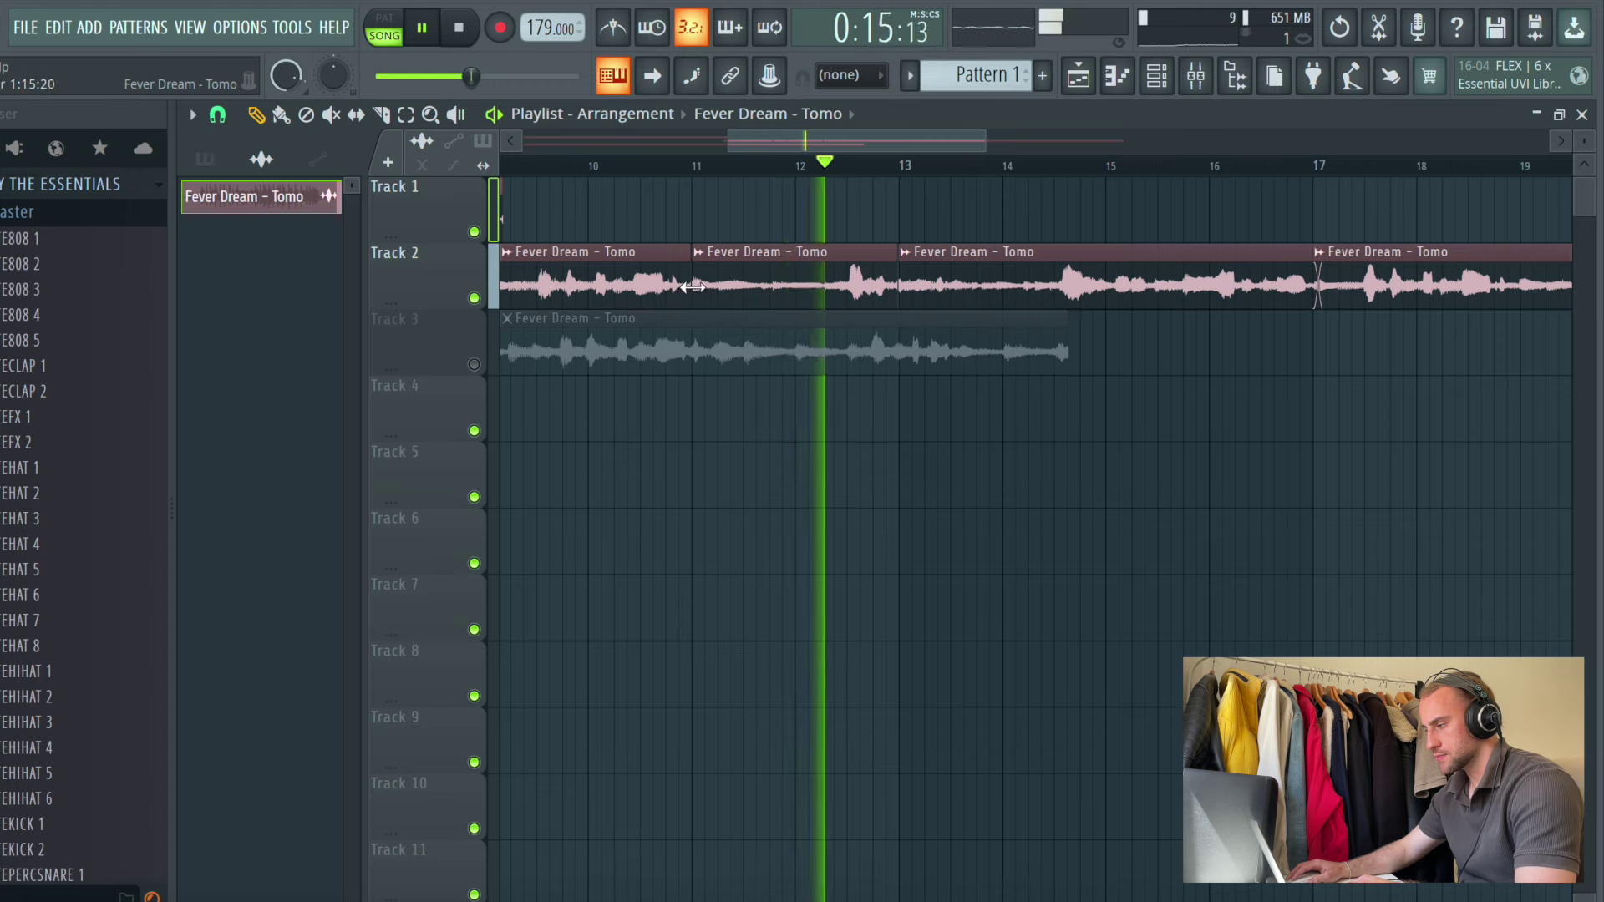
{"action": "scroll", "coordinate": [785, 234], "scroll_direction": "down", "scroll_amount": 4}
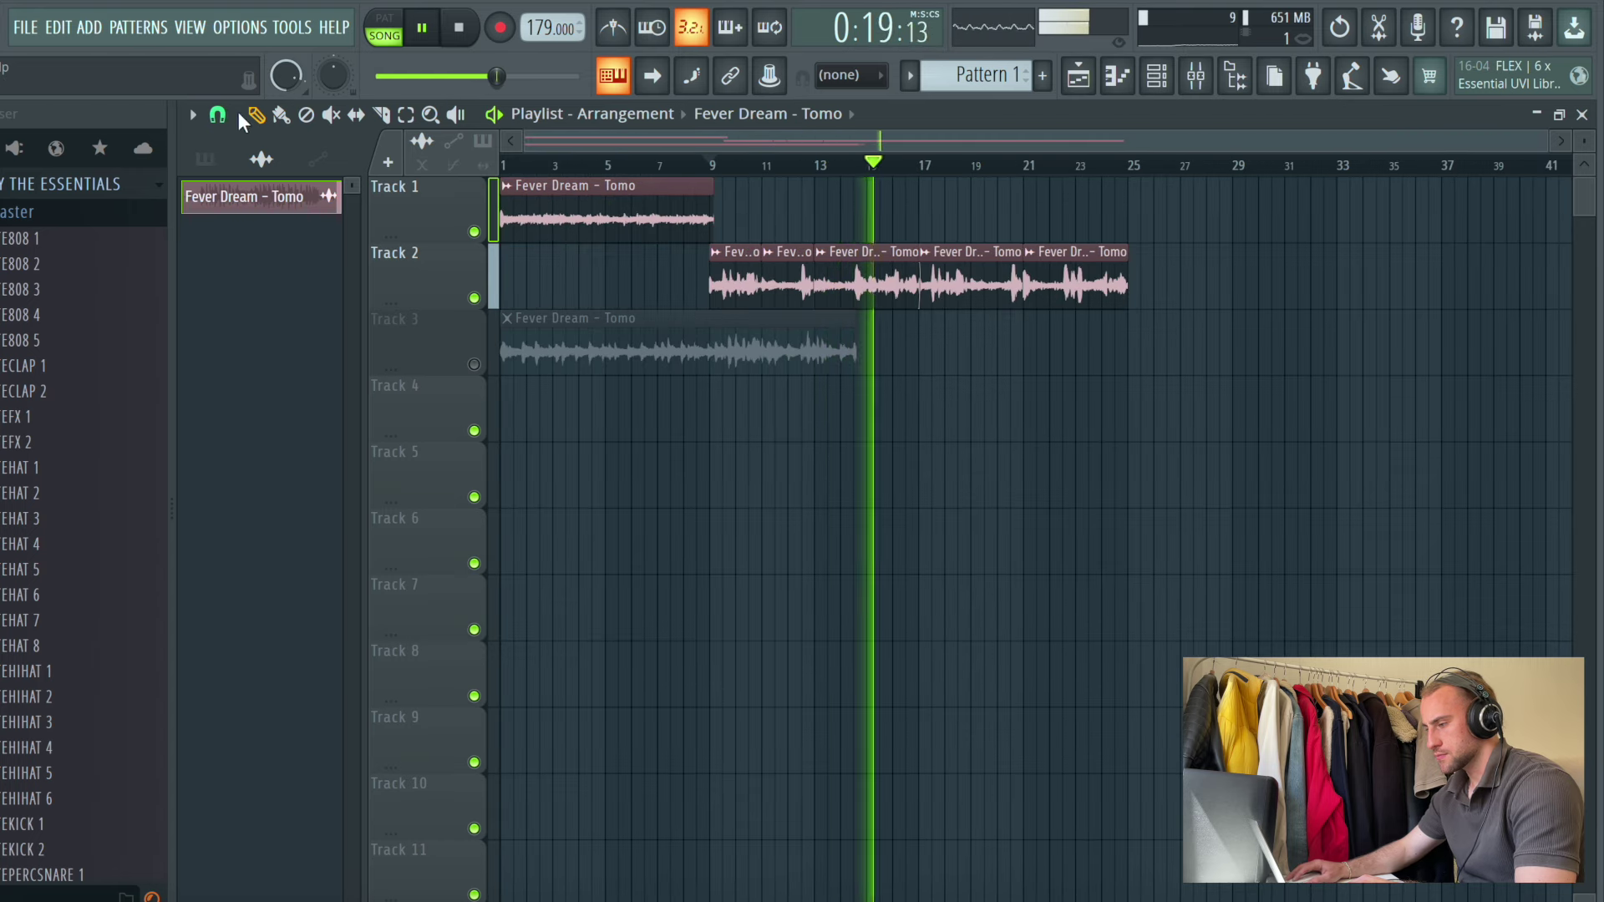
Place Pattern 1 clips on Track 4 at bars 9 and 17 and add the OTECLAP 1 sample to the pattern
{"action": "left_click", "coordinate": [974, 88]}
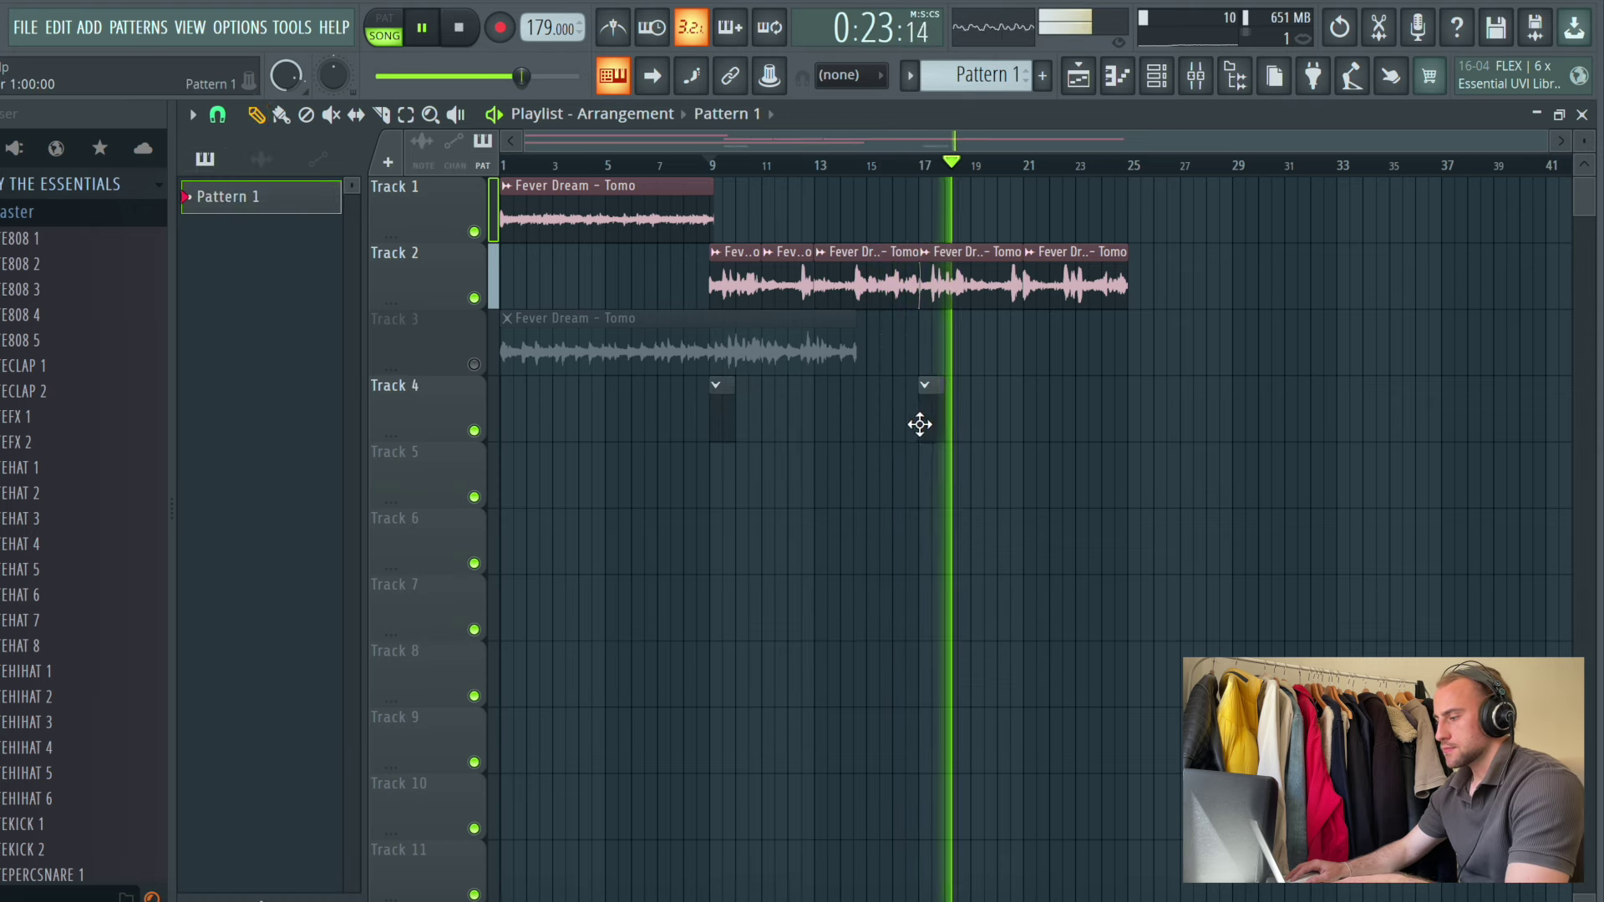
{"action": "left_click", "coordinate": [1156, 76]}
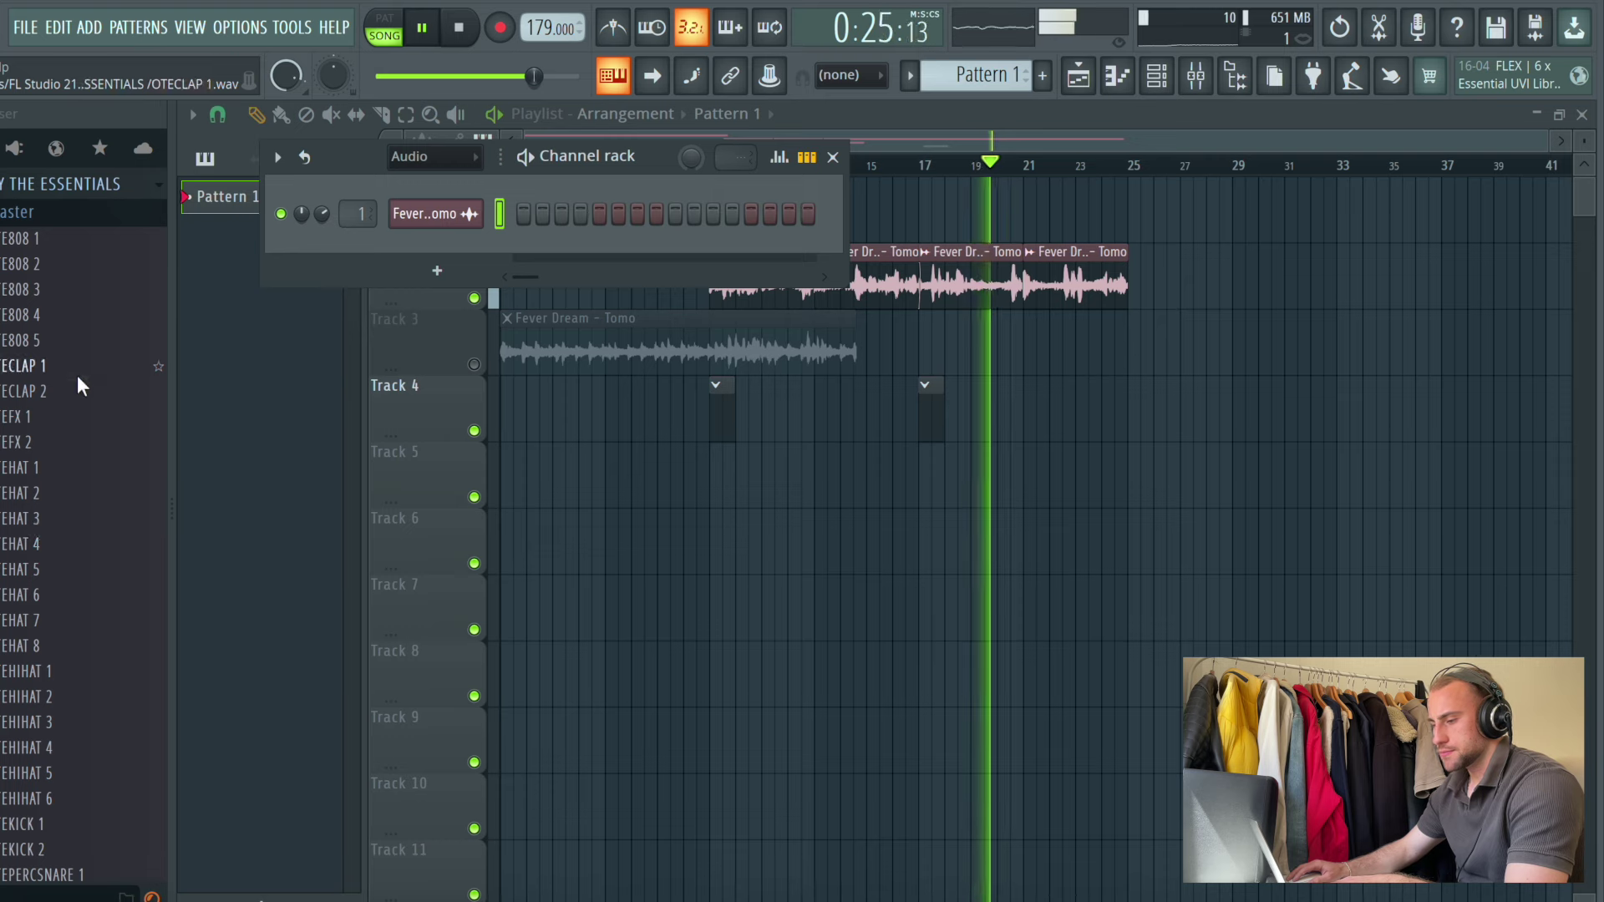
{"action": "left_click_drag", "start_coordinate": [76, 366], "coordinate": [487, 242]}
In the OTECLAP 1 piano roll, add a C5 note on the third beat of each of eight bars and return to the playlist
{"action": "right_click", "coordinate": [488, 242]}
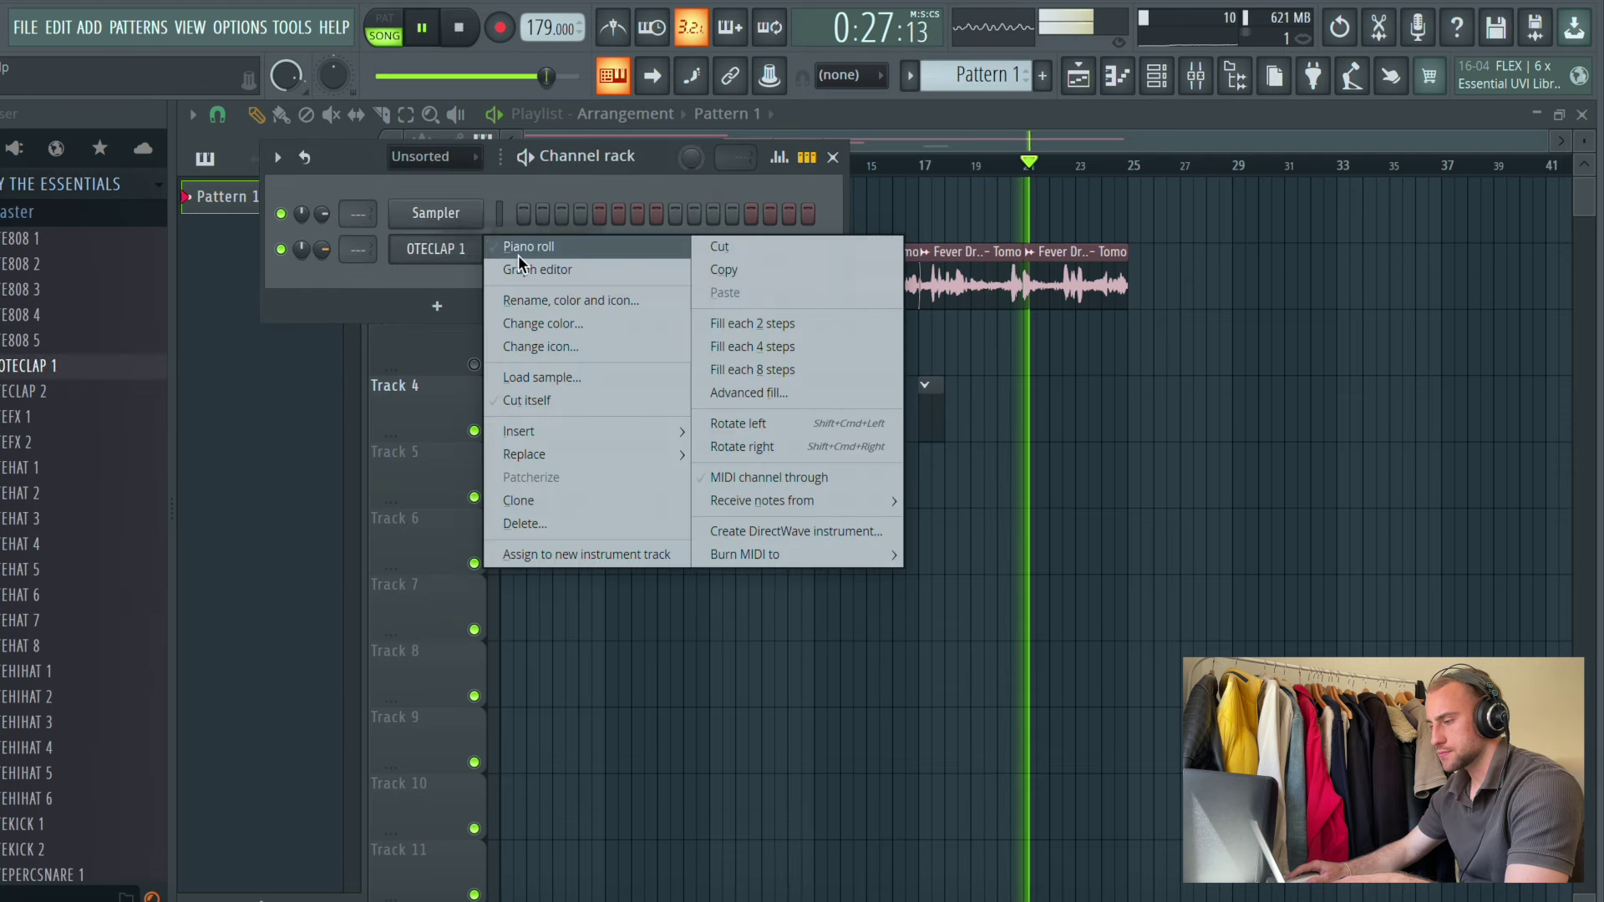
{"action": "left_click", "coordinate": [502, 248]}
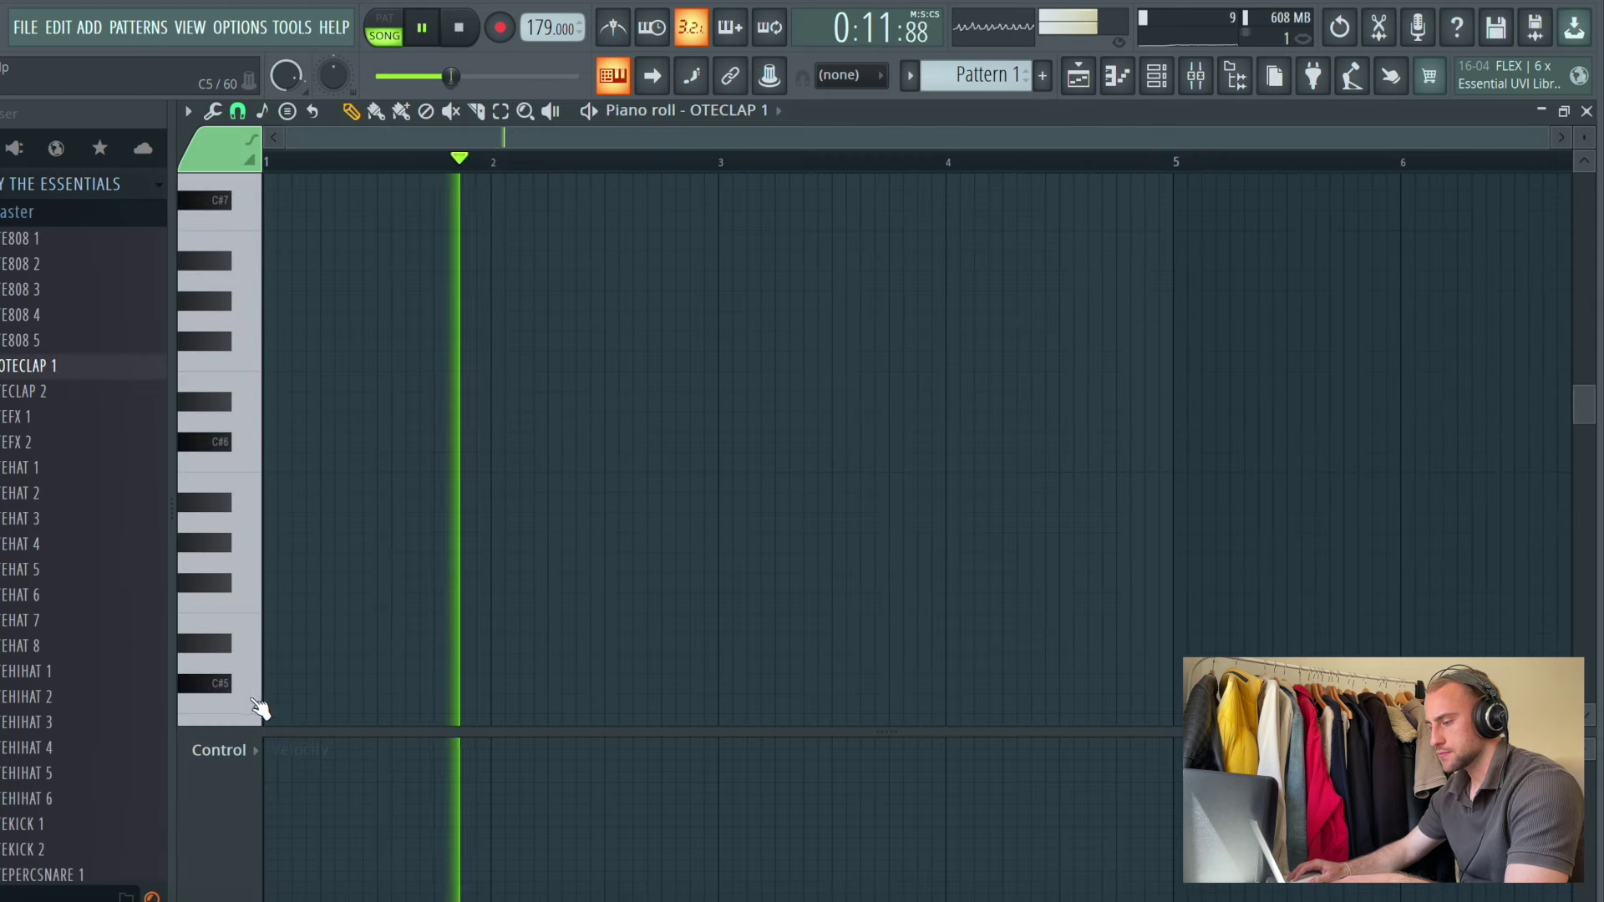
{"action": "scroll", "coordinate": [304, 683], "scroll_direction": "down", "scroll_amount": 3}
{"action": "key", "text": "space"}
{"action": "key", "text": "space"}
{"action": "left_click", "coordinate": [385, 644]}
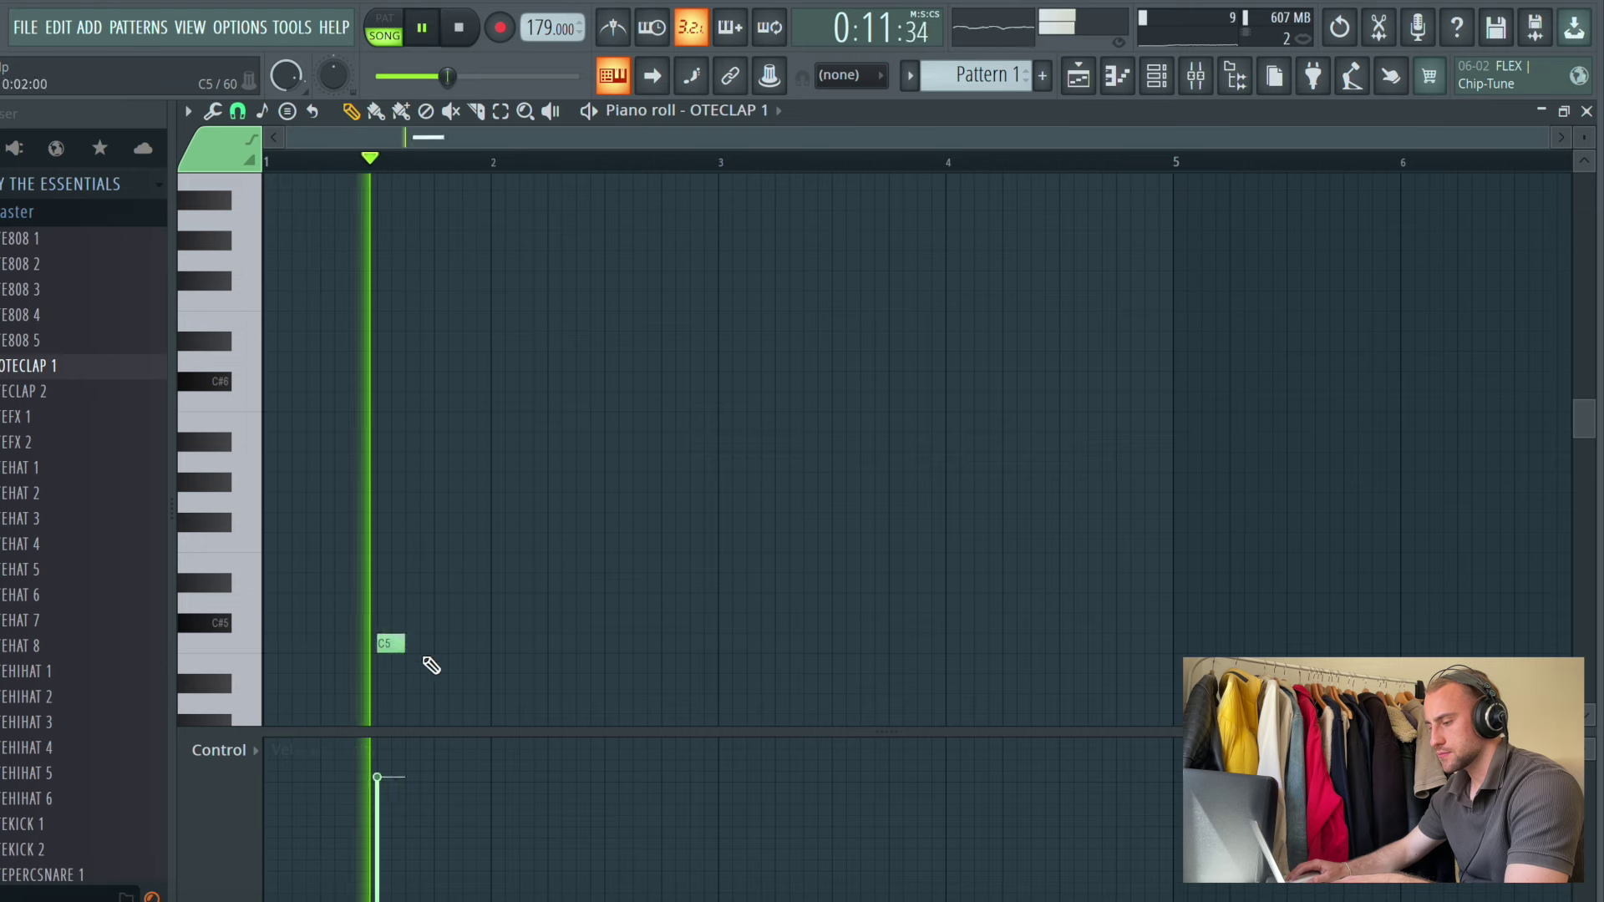
{"action": "left_click", "coordinate": [612, 643]}
{"action": "left_click", "coordinate": [837, 644]}
{"action": "left_click", "coordinate": [1065, 644]}
{"action": "left_click", "coordinate": [1295, 643]}
{"action": "left_click", "coordinate": [1521, 645]}
{"action": "scroll", "coordinate": [1157, 331], "scroll_direction": "down", "scroll_amount": 3}
{"action": "left_click", "coordinate": [1128, 645]}
{"action": "left_click", "coordinate": [1248, 645]}
{"action": "key", "text": "F5"}
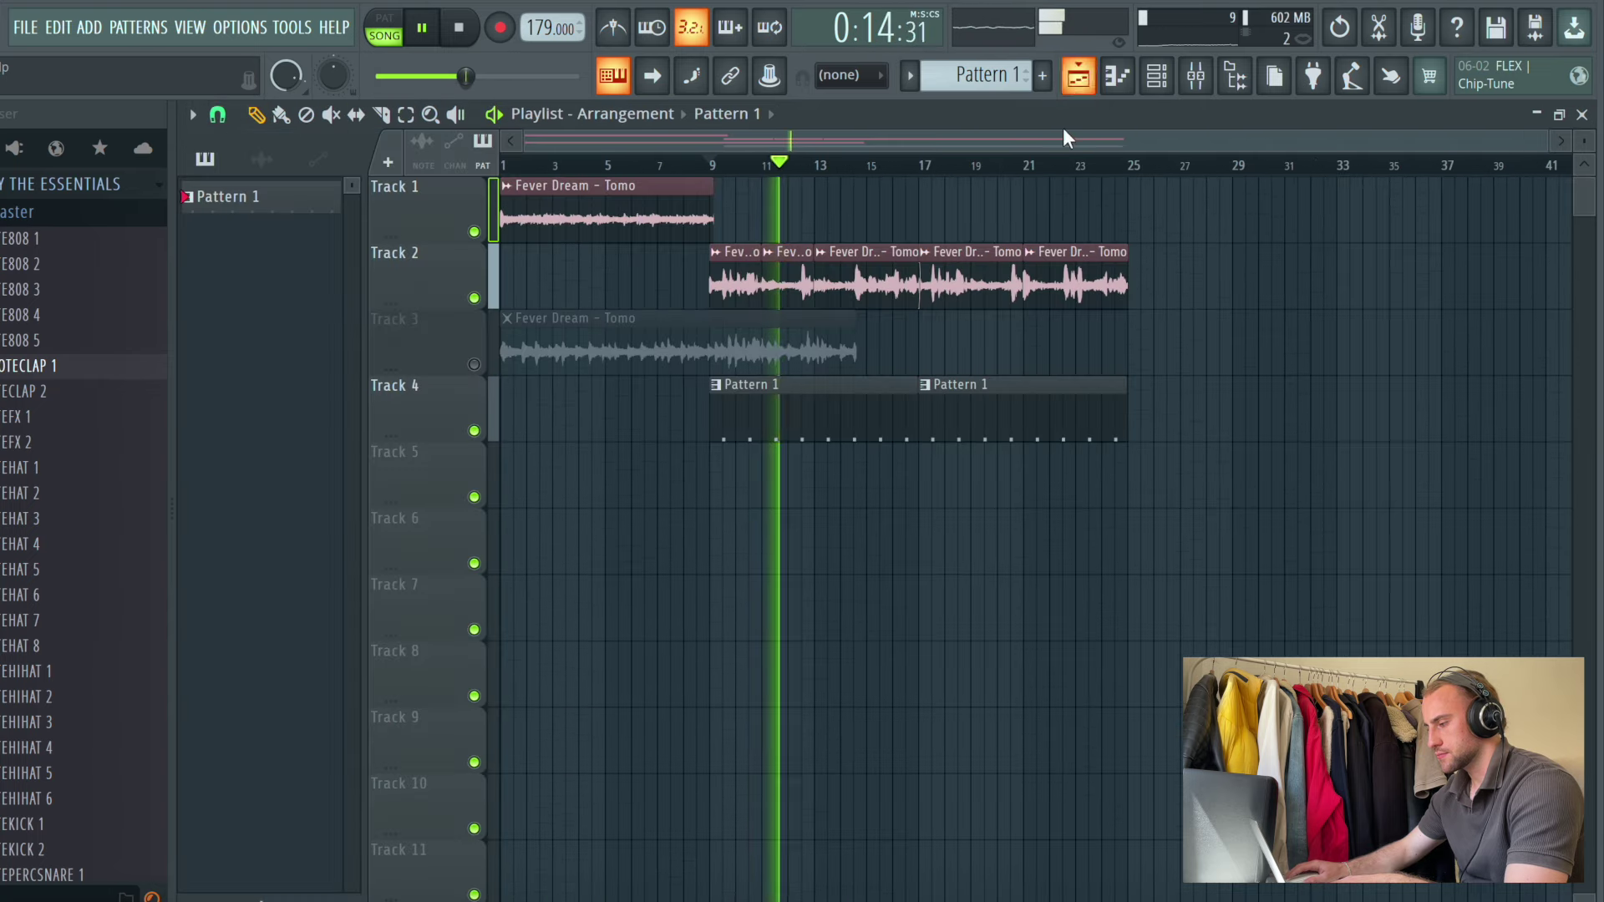
Add a Pattern 1 clip at bar 1 on Track 4 and play the arrangement's opening bars
{"action": "key", "text": "space"}
{"action": "left_click_drag", "start_coordinate": [537, 417], "coordinate": [498, 419]}
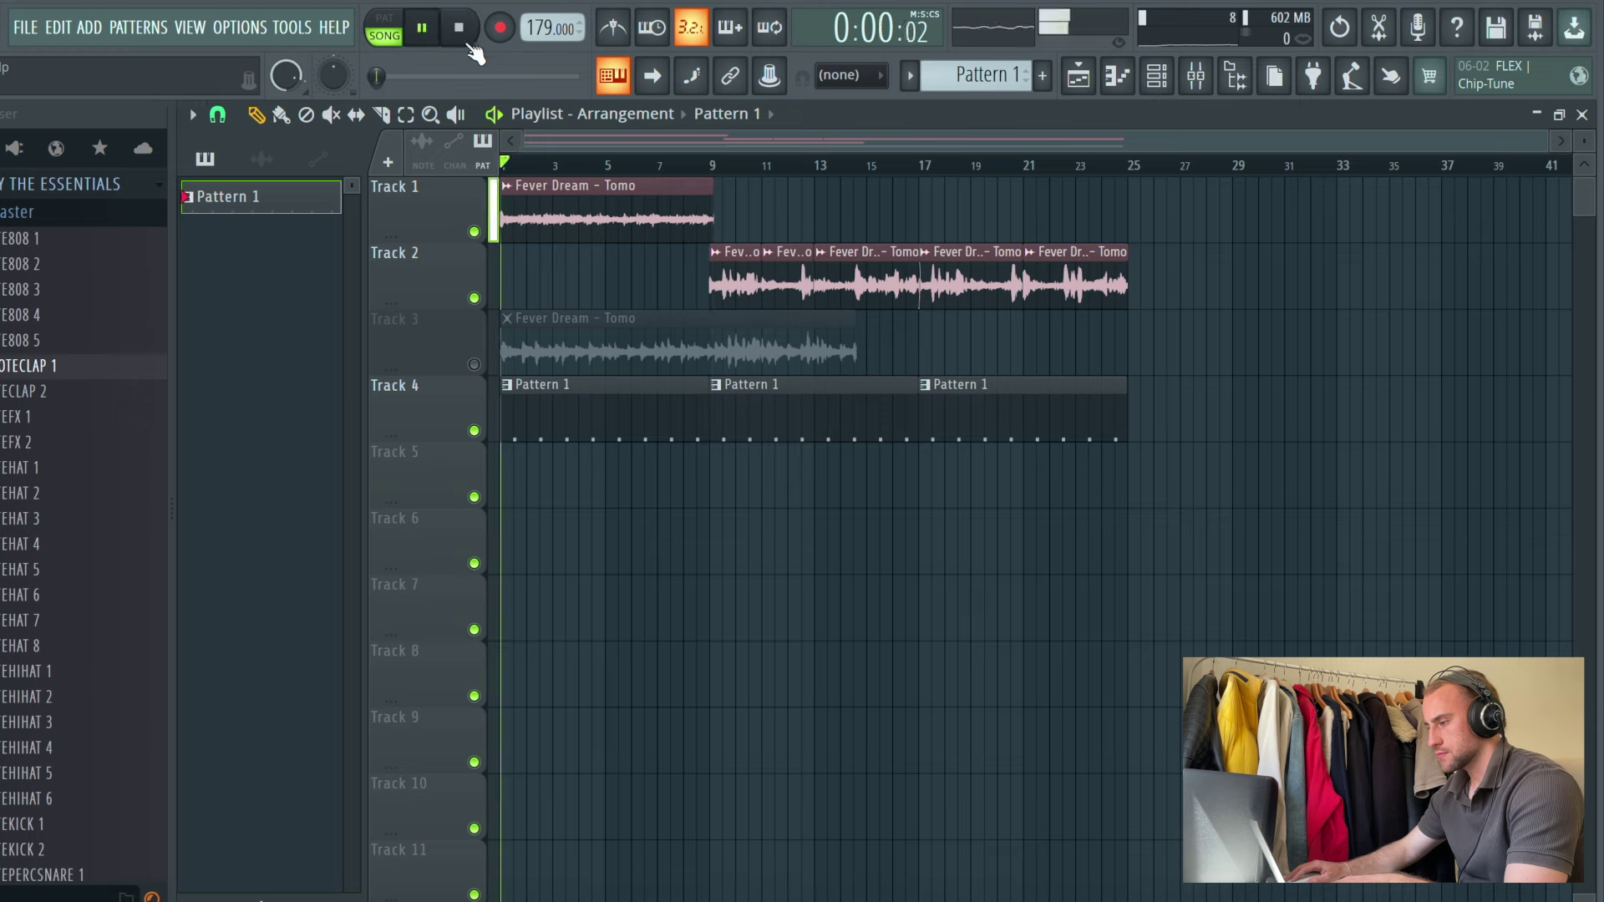
{"action": "left_click_drag", "start_coordinate": [1543, 142], "coordinate": [708, 149]}
{"action": "key", "text": "space"}
{"action": "key", "text": "space"}
{"action": "left_click", "coordinate": [379, 121]}
{"action": "key", "text": "space"}
{"action": "key", "text": "space"}
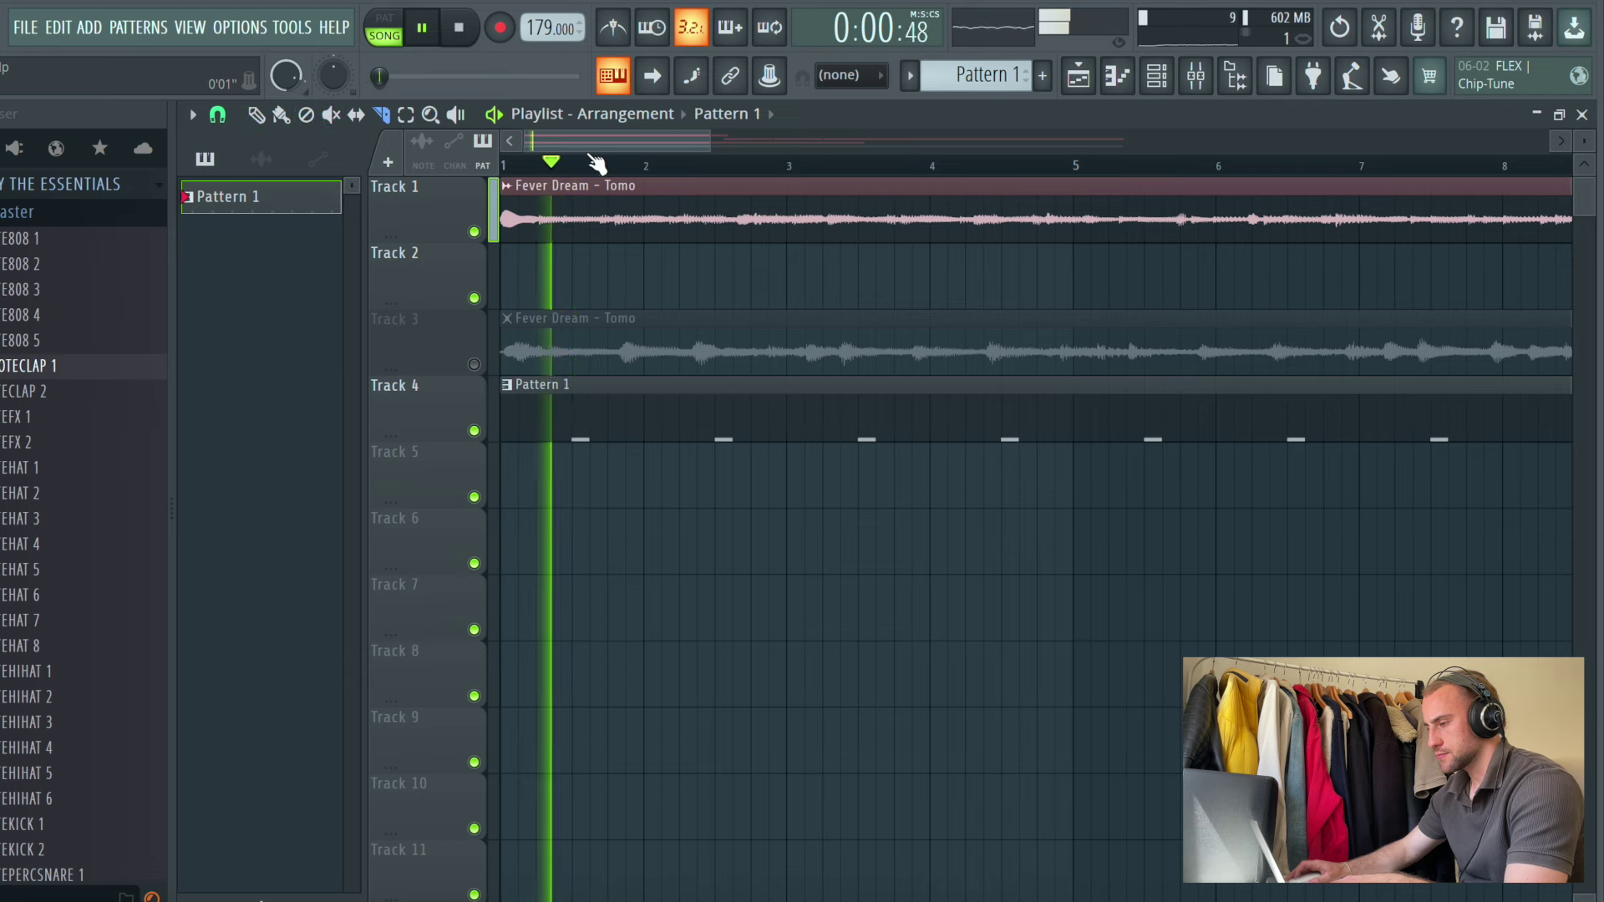
Trim the start of the Track 1 clip so its first sound lands exactly on bar 1
{"action": "scroll", "coordinate": [589, 161], "scroll_direction": "up", "scroll_amount": 5}
{"action": "key", "text": "space"}
{"action": "left_click_drag", "start_coordinate": [539, 142], "coordinate": [491, 159]}
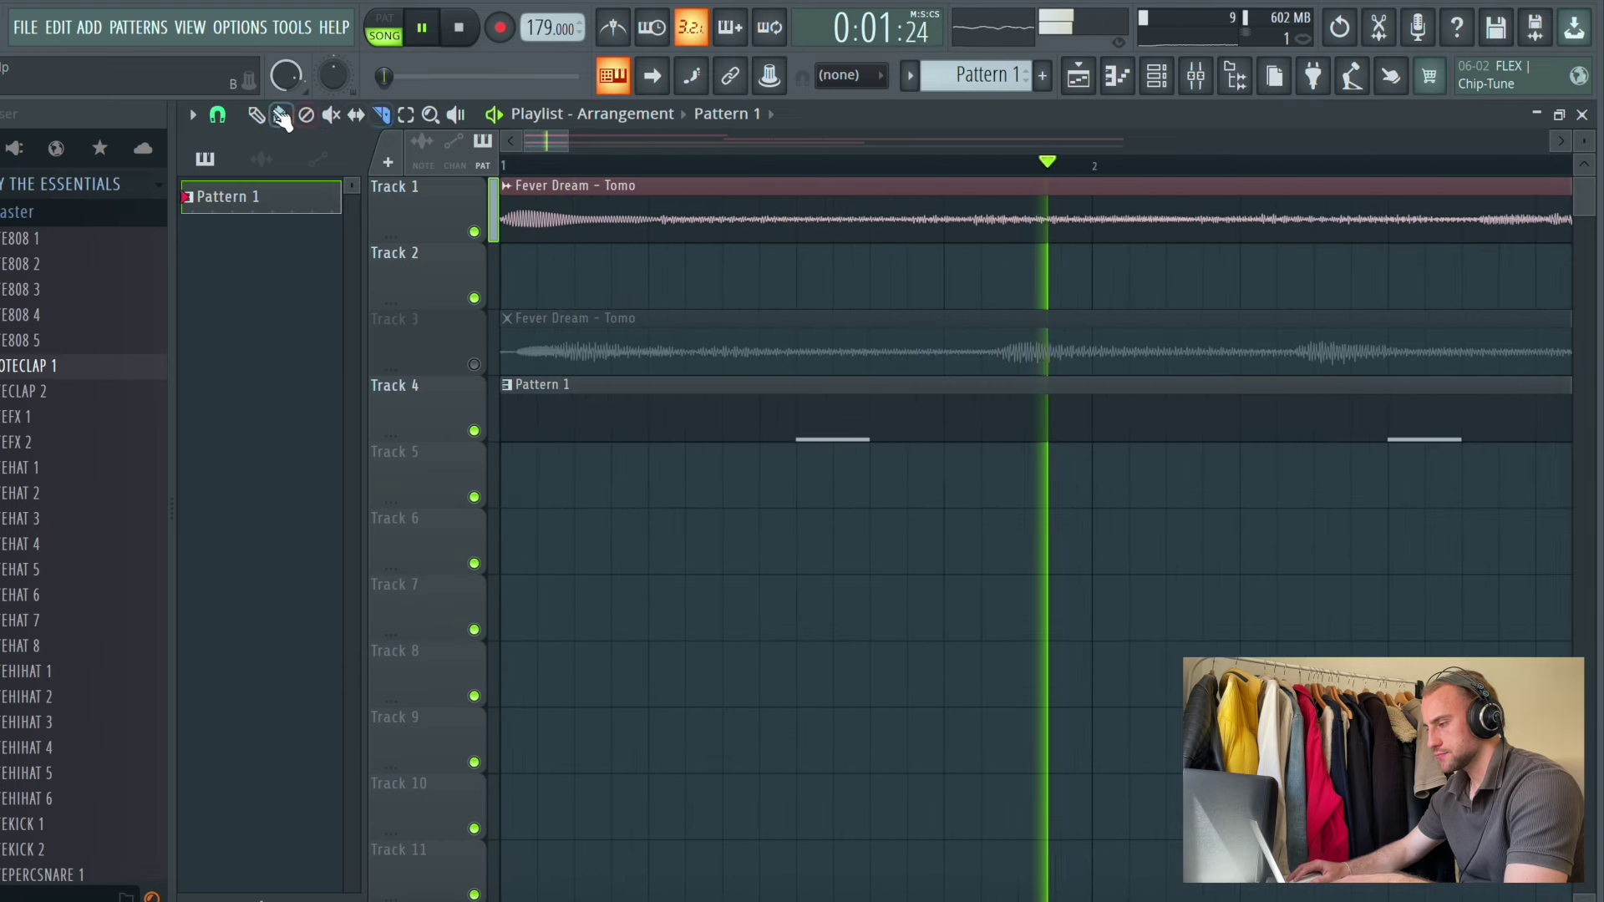
{"action": "left_click", "coordinate": [258, 116]}
{"action": "key", "text": "space"}
{"action": "key", "text": "space"}
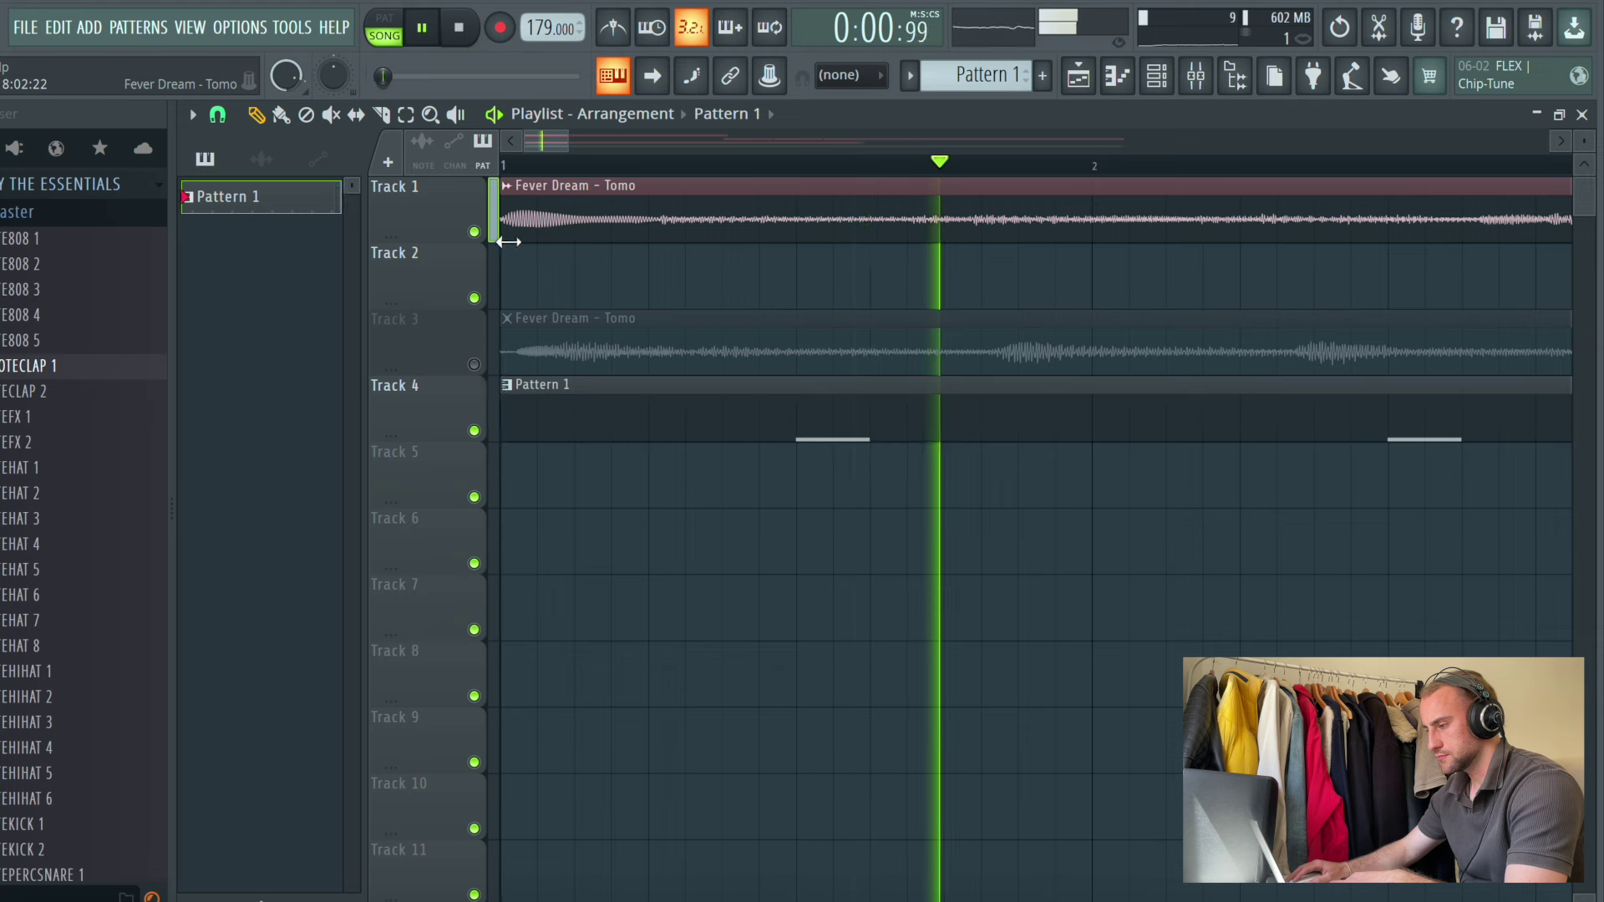
{"action": "left_click", "coordinate": [505, 236]}
{"action": "key", "text": "space"}
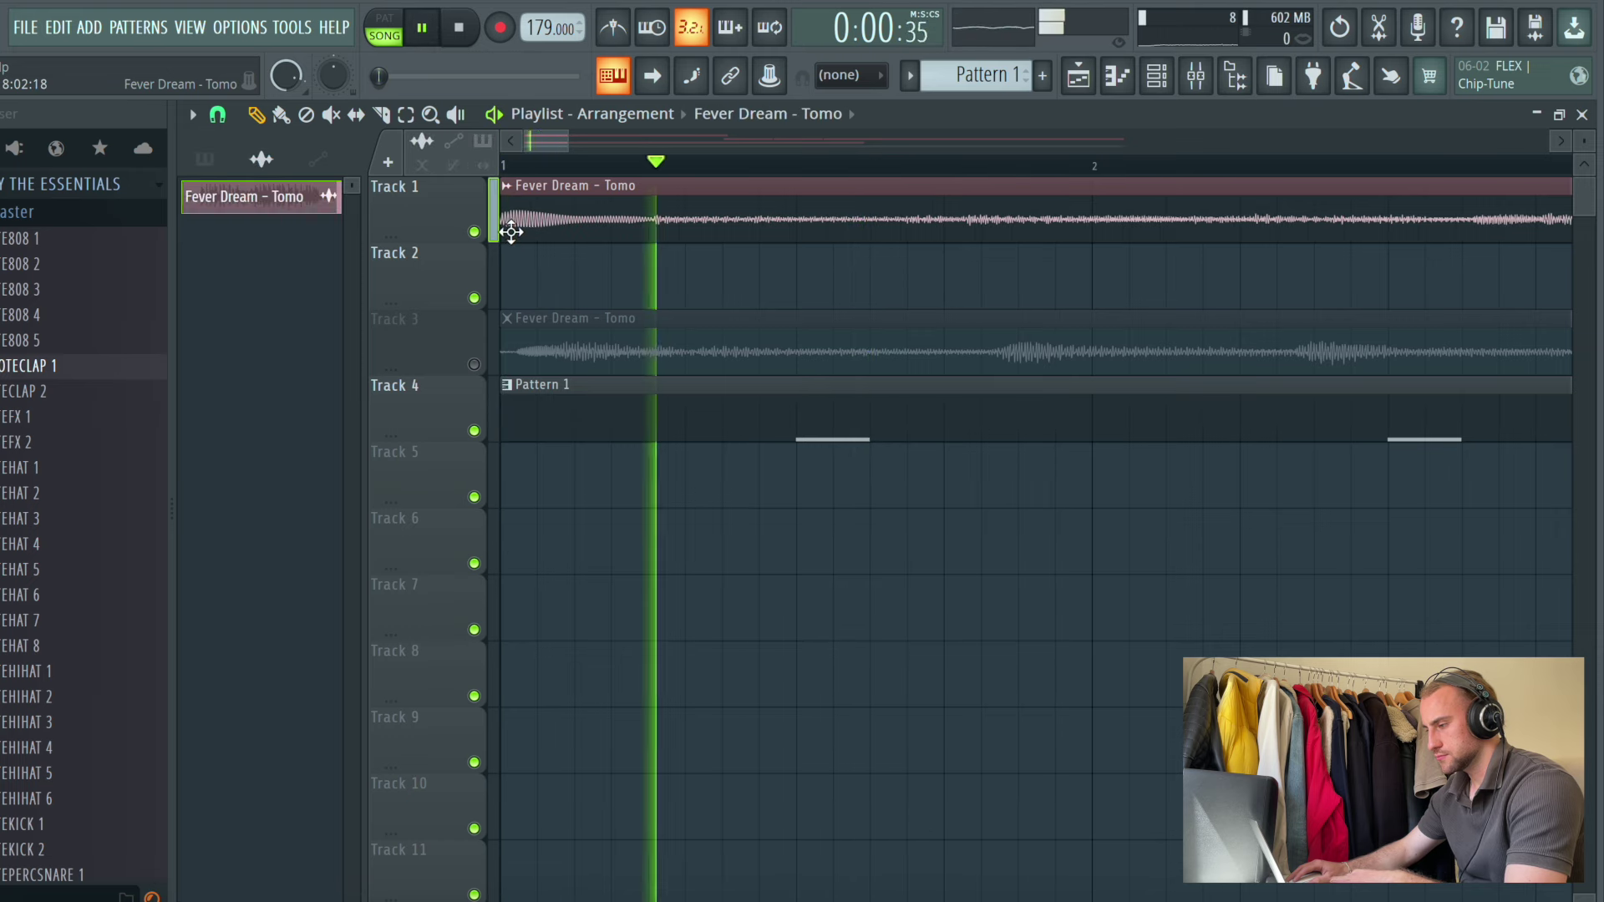
{"action": "left_click_drag", "start_coordinate": [504, 232], "coordinate": [498, 229]}
{"action": "key", "text": "space"}
{"action": "key", "text": "space"}
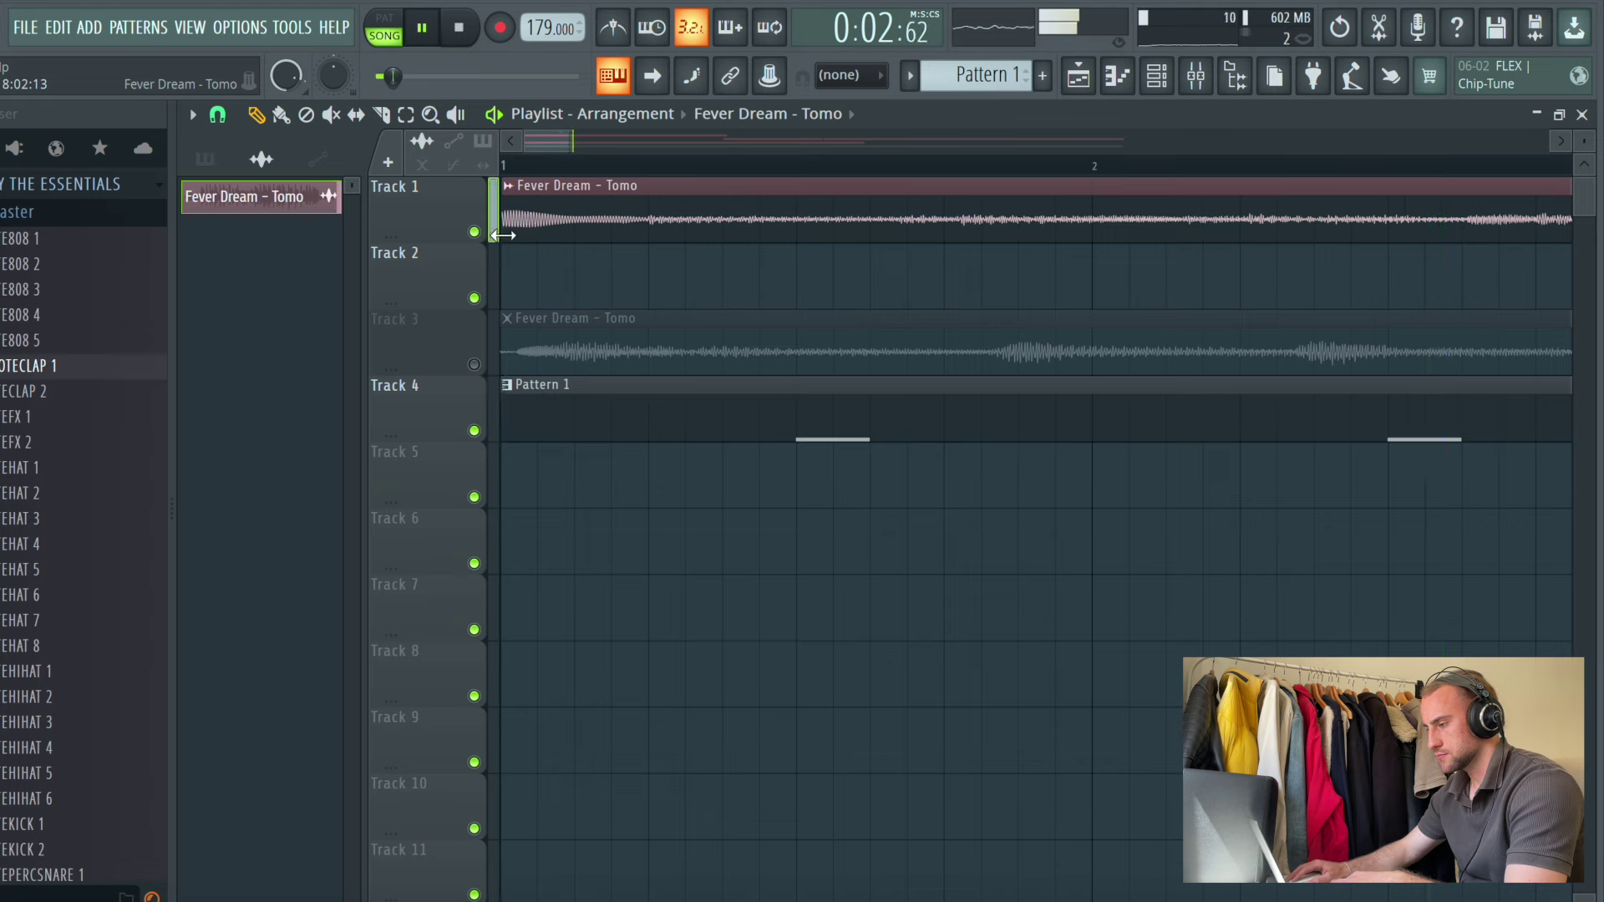
Slice the first Track 1 clip at bar 3
{"action": "scroll", "coordinate": [573, 147], "scroll_direction": "down", "scroll_amount": 2}
{"action": "left_click_drag", "start_coordinate": [577, 146], "coordinate": [593, 145]}
{"action": "left_click", "coordinate": [388, 115]}
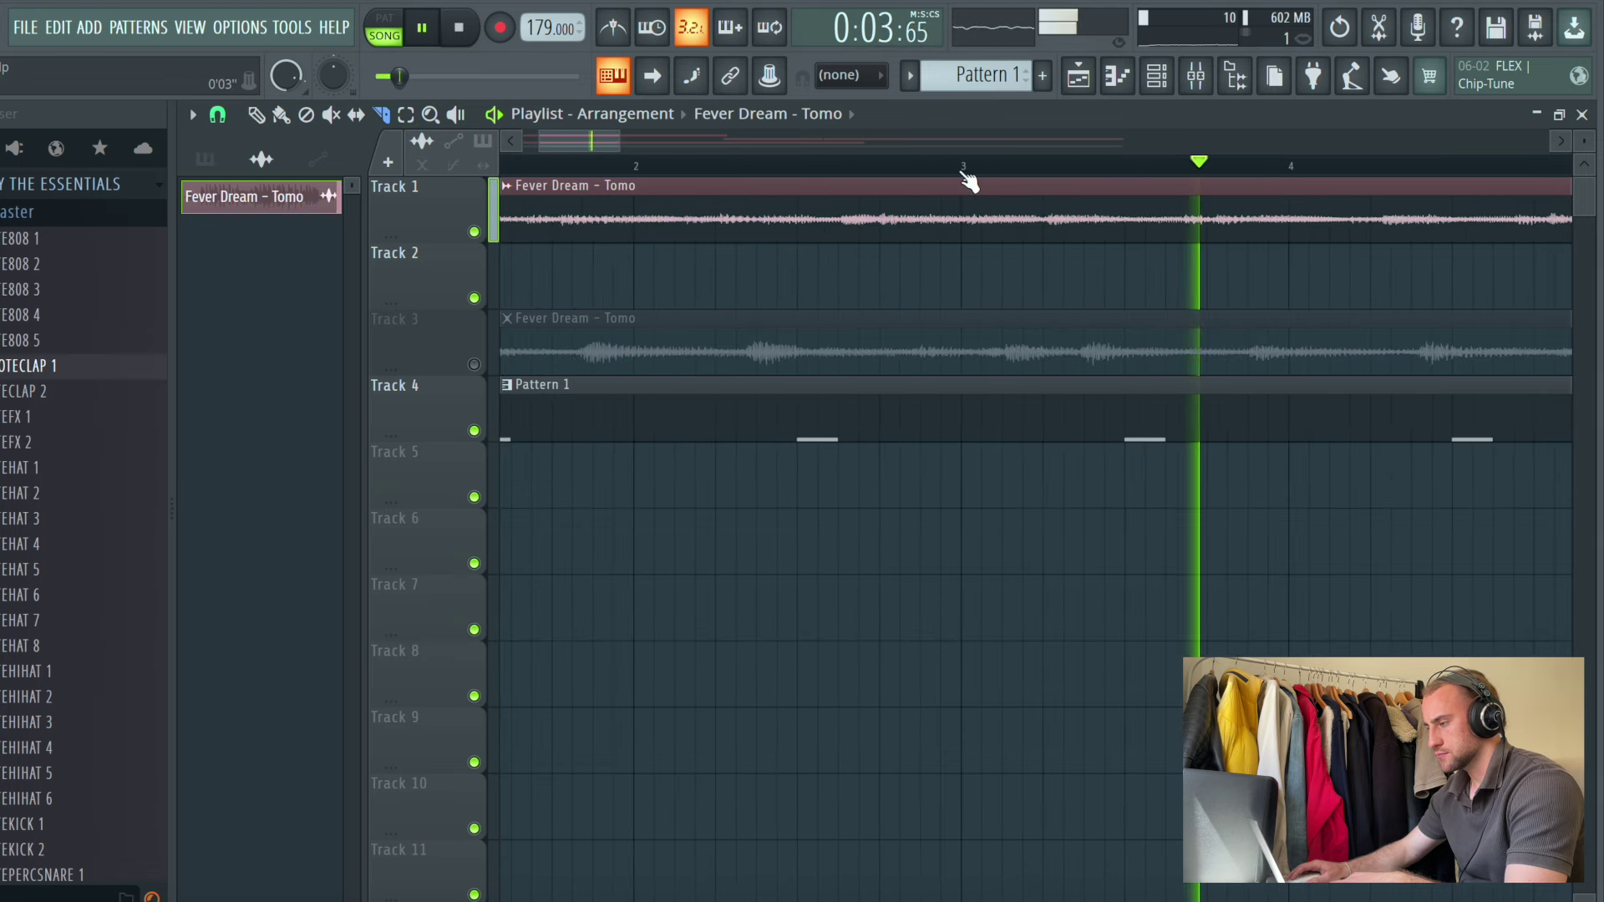
{"action": "left_click_drag", "start_coordinate": [597, 148], "coordinate": [626, 154]}
{"action": "left_click", "coordinate": [573, 166]}
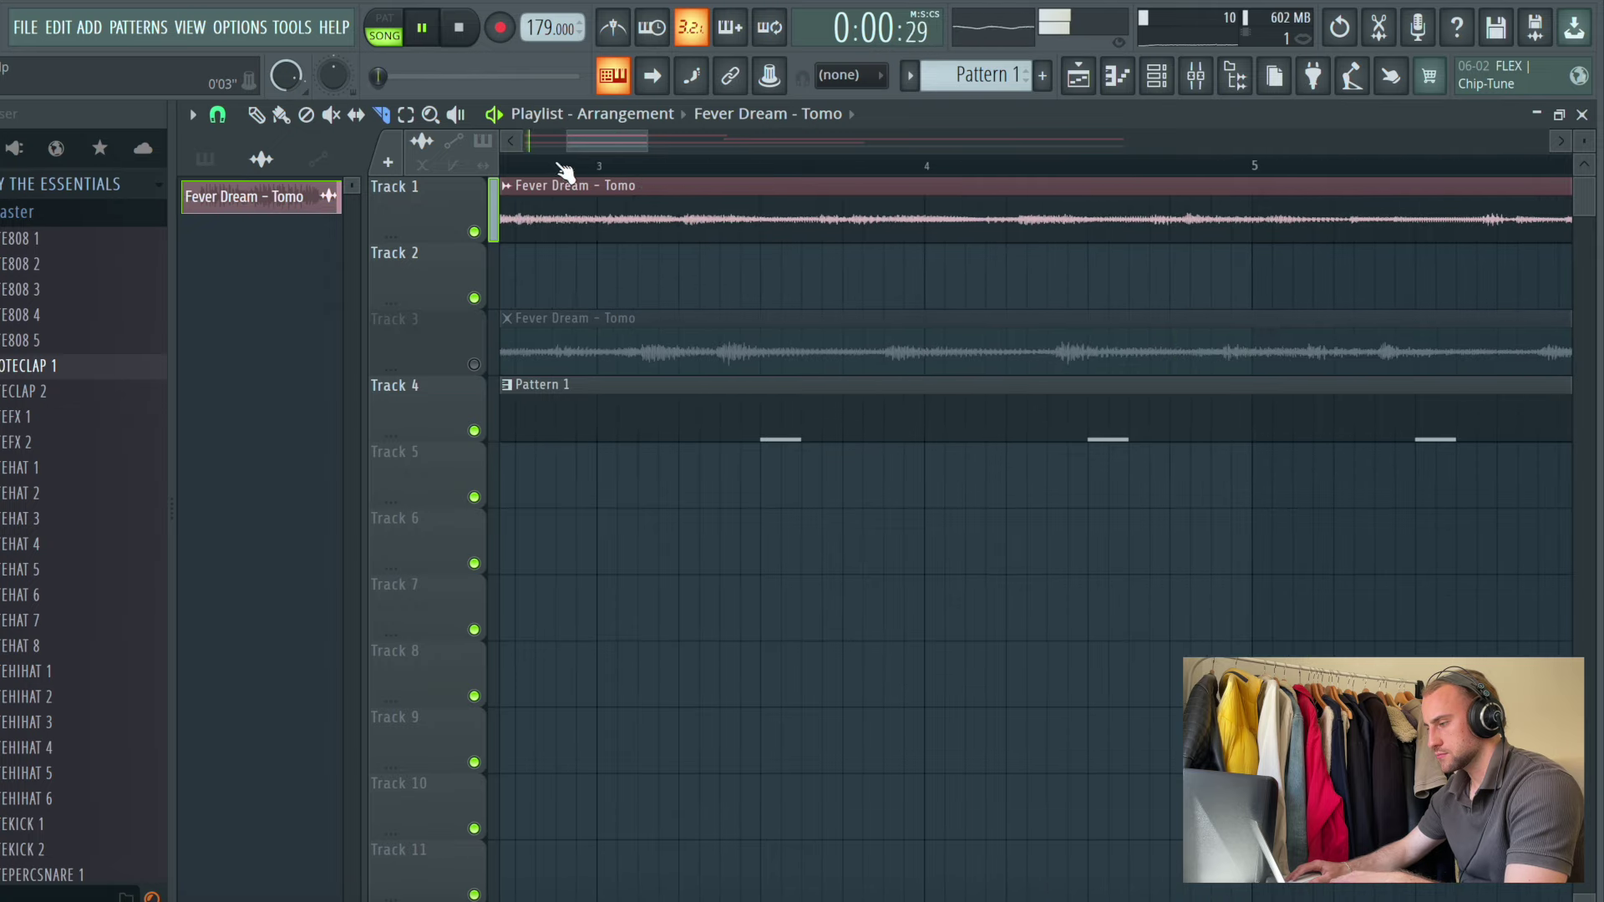
{"action": "left_click", "coordinate": [596, 227]}
{"action": "left_click", "coordinate": [256, 115]}
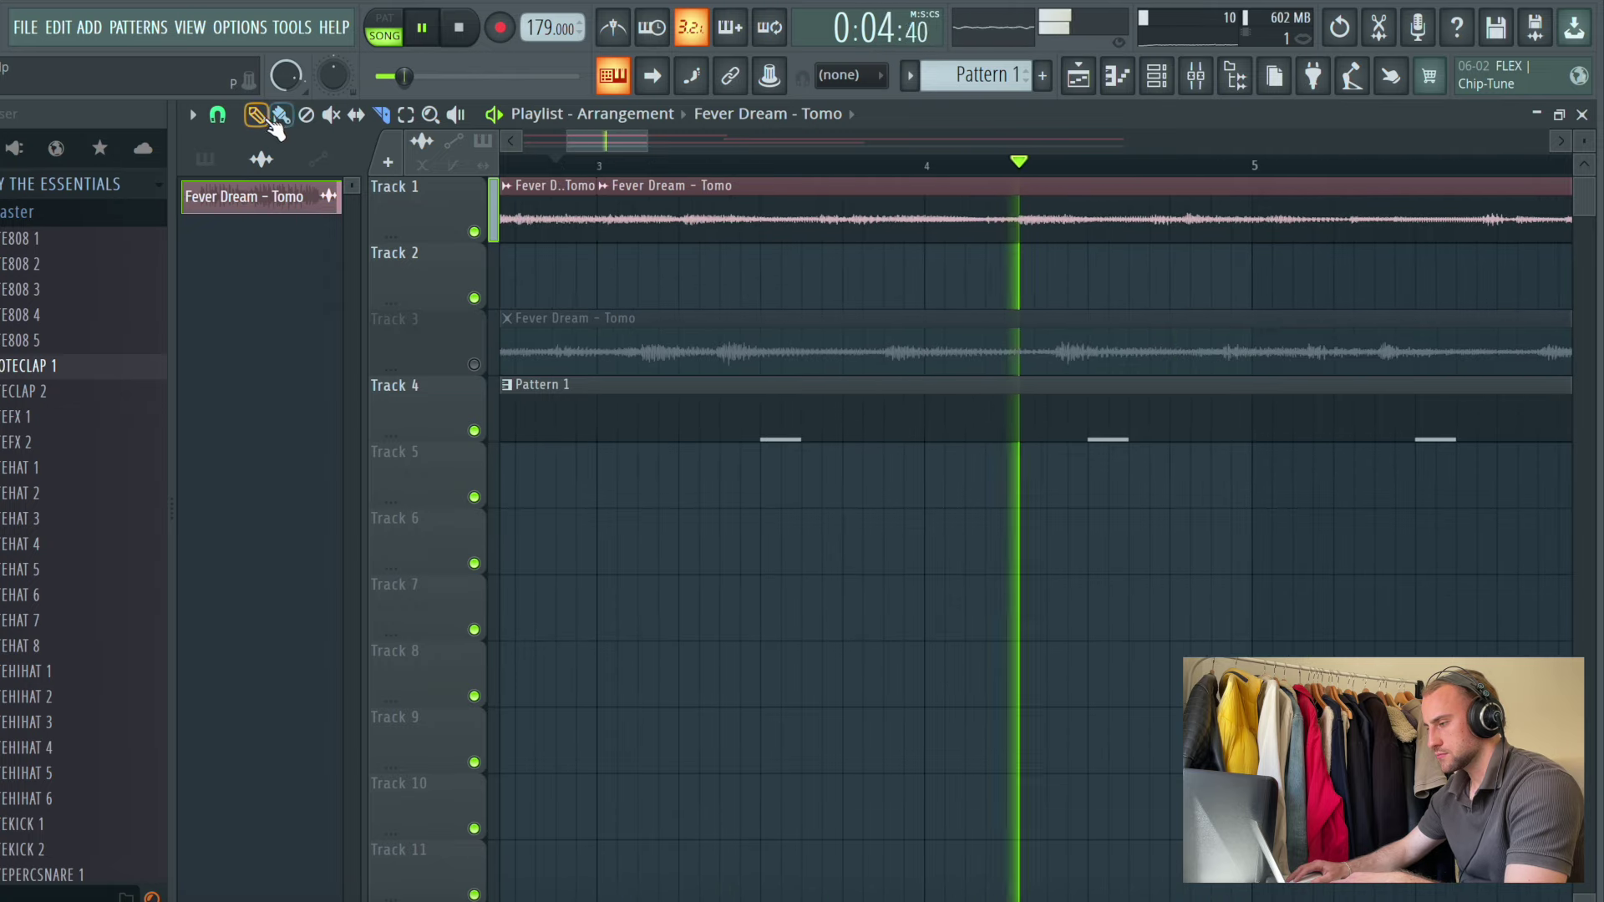
Nudge the Track 1 part after bar 3 earlier and later to line it up with the Track 4 claps
{"action": "scroll", "coordinate": [1101, 175], "scroll_direction": "up", "scroll_amount": 3}
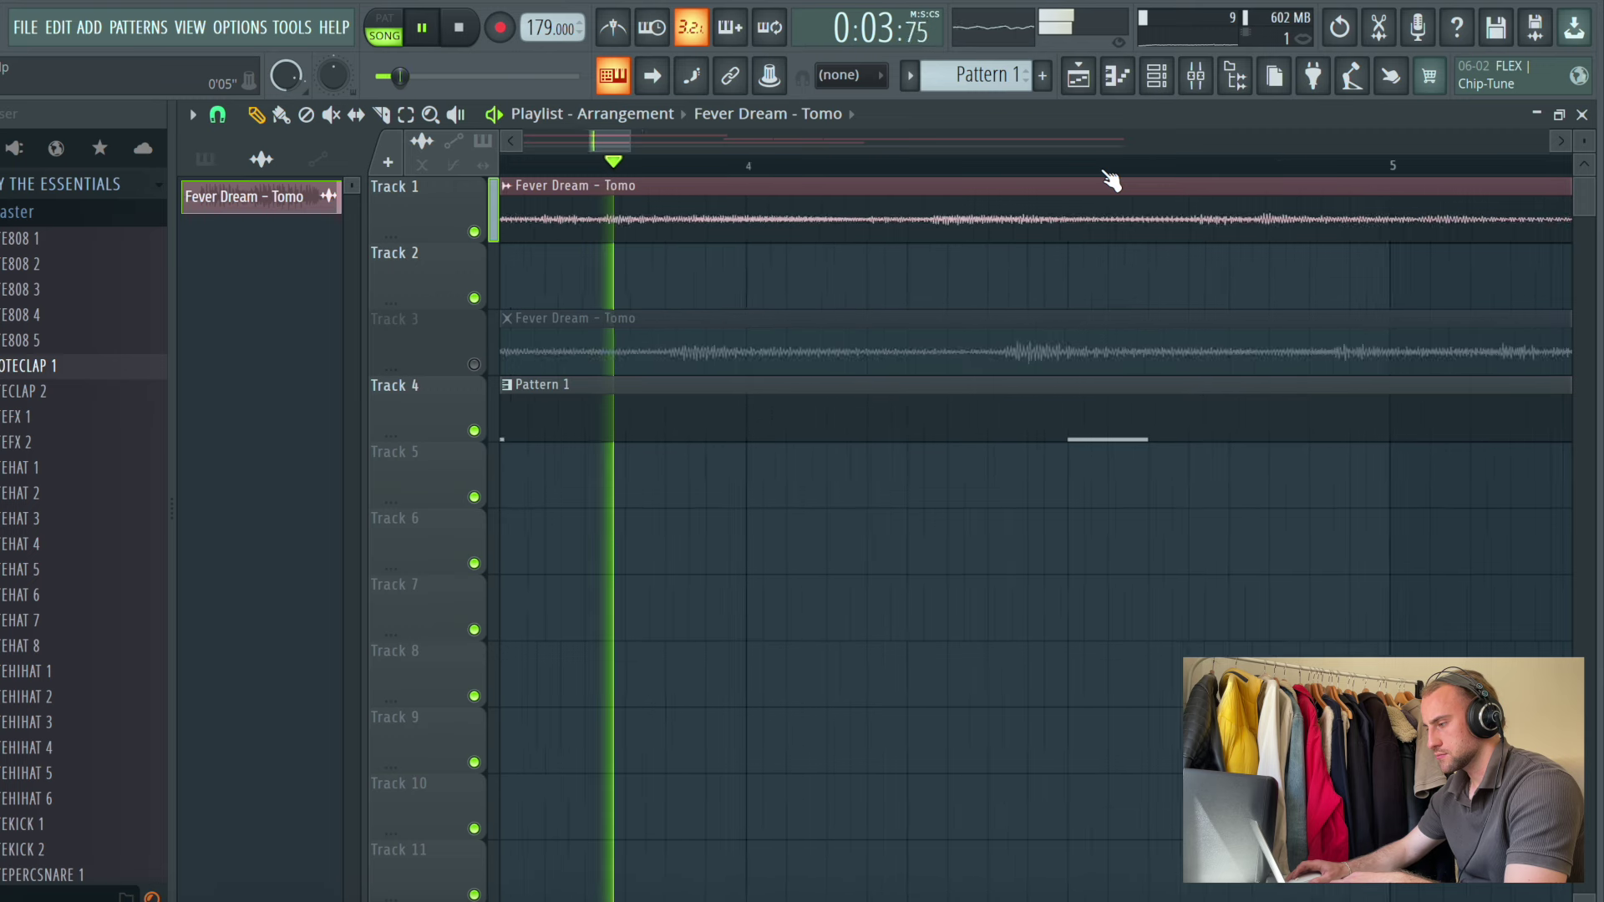
{"action": "left_click_drag", "start_coordinate": [1103, 206], "coordinate": [1110, 207]}
{"action": "key", "text": "space"}
{"action": "key", "text": "space"}
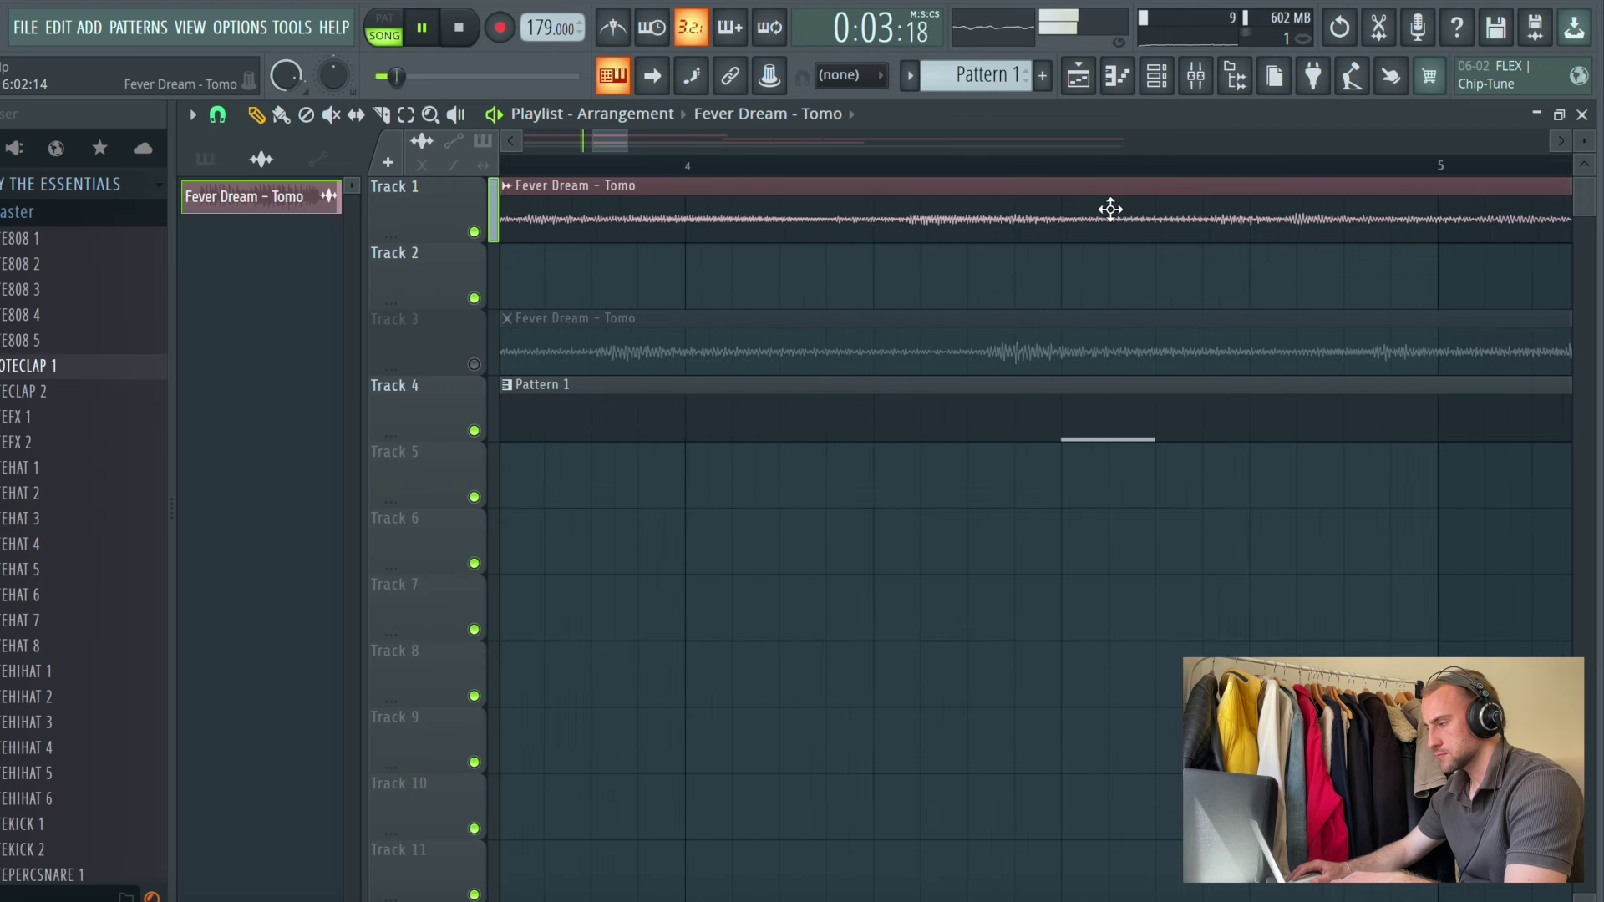
{"action": "key", "text": "space"}
{"action": "key", "text": "space"}
{"action": "left_click_drag", "start_coordinate": [1112, 213], "coordinate": [1068, 212]}
{"action": "key", "text": "space"}
{"action": "key", "text": "space"}
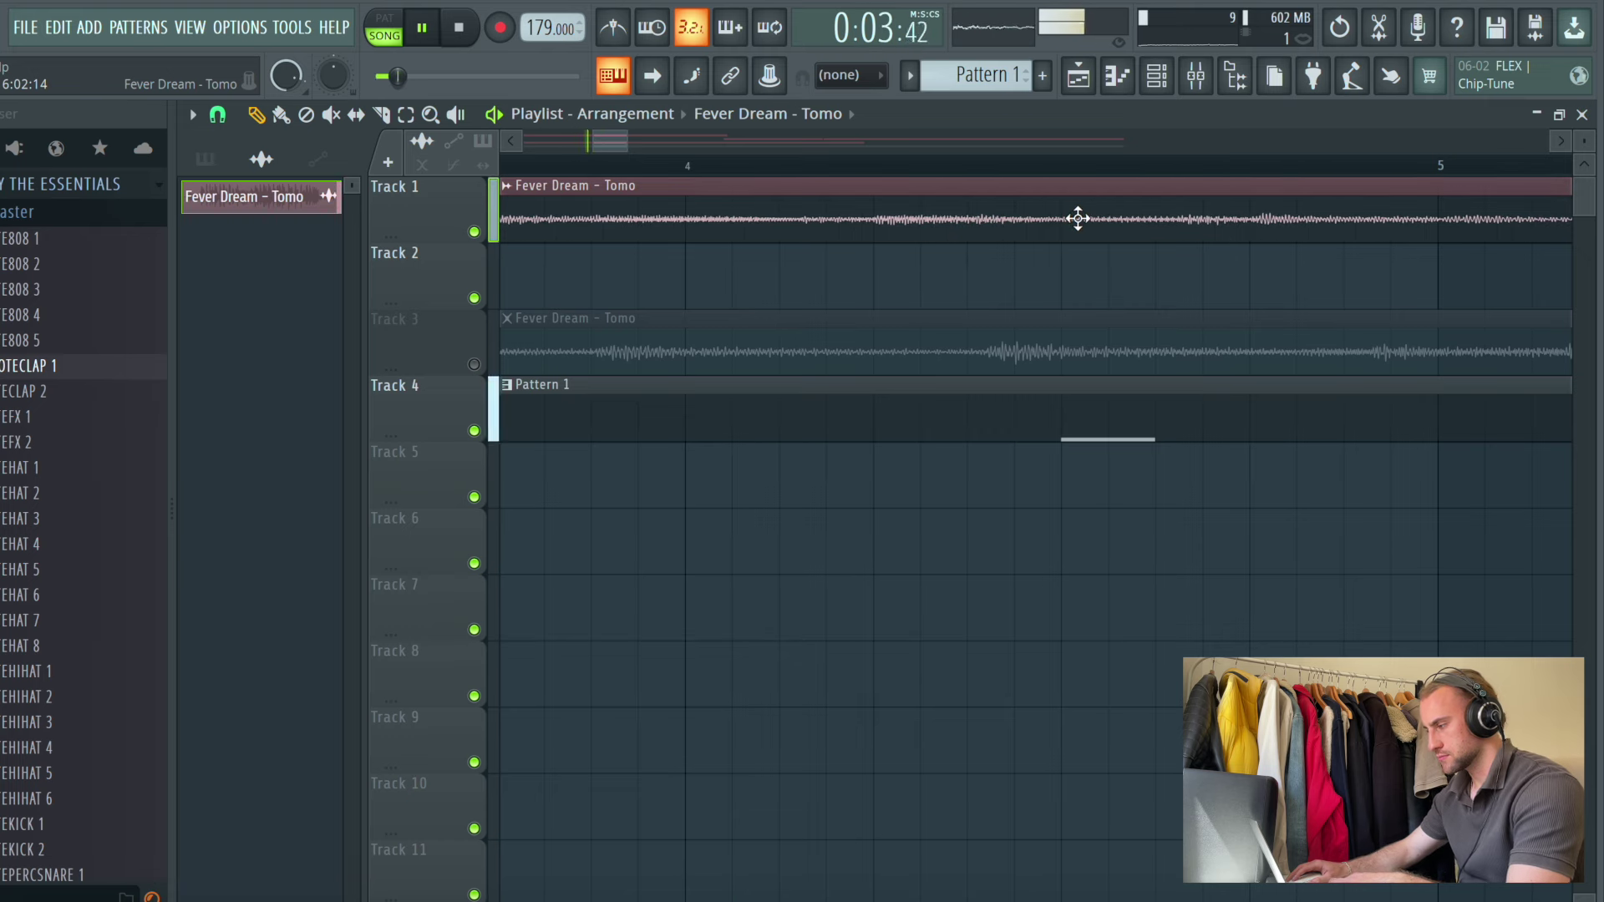
{"action": "left_click_drag", "start_coordinate": [1075, 223], "coordinate": [1097, 221]}
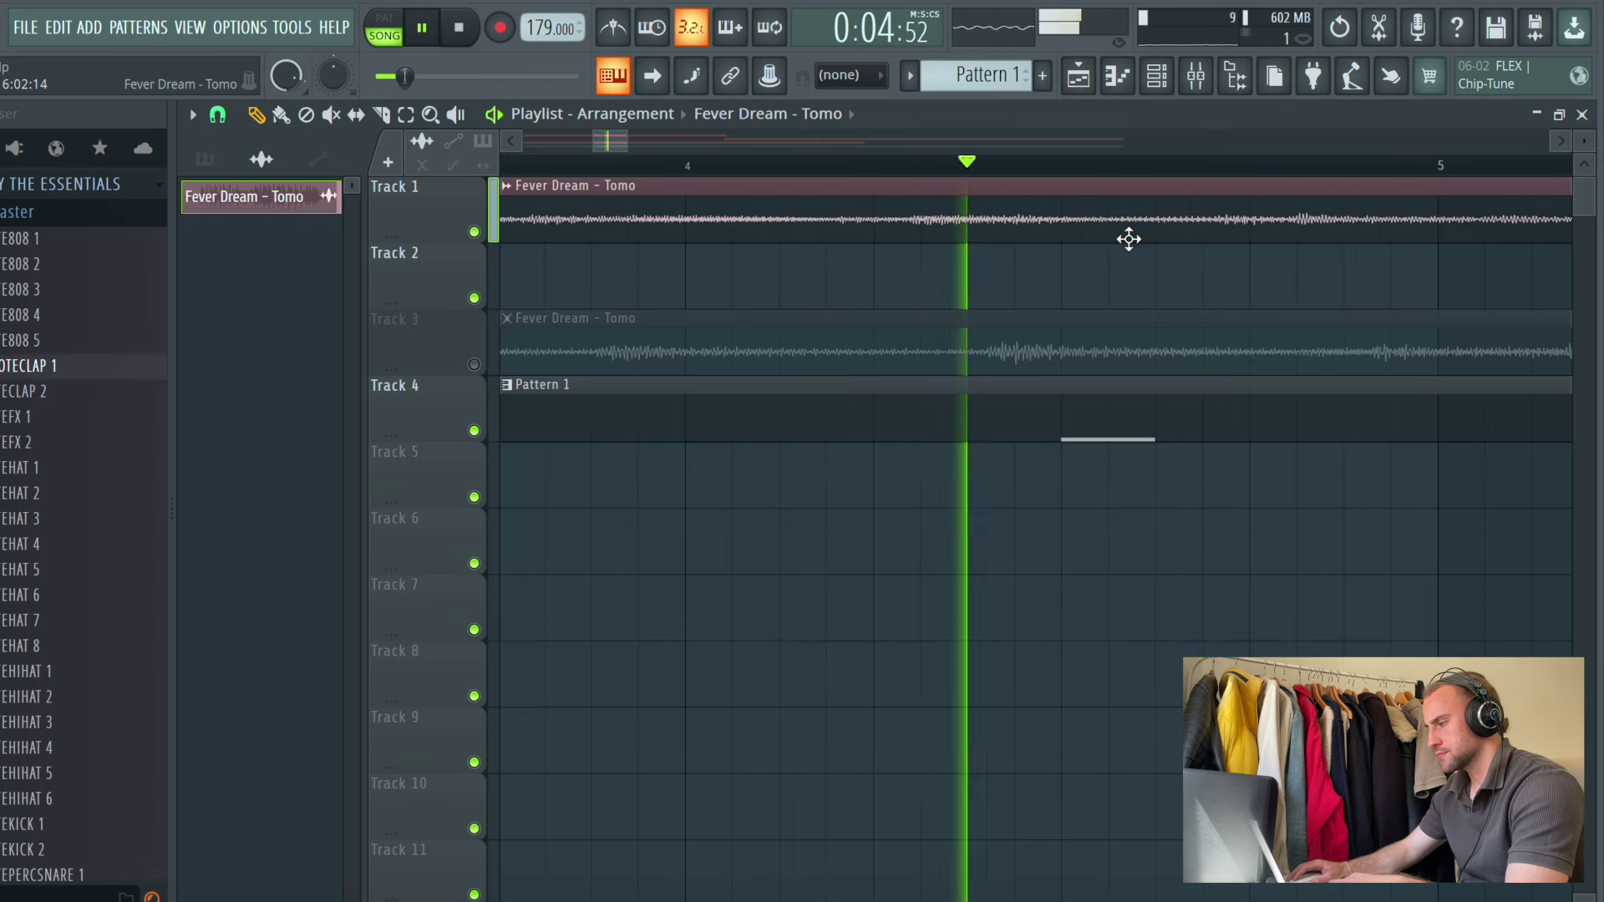
Move the part after bar 3 to Track 2, align its start with bar 3 and return it to Track 1
{"action": "scroll", "coordinate": [1016, 173], "scroll_direction": "down", "scroll_amount": 7}
{"action": "key", "text": "space"}
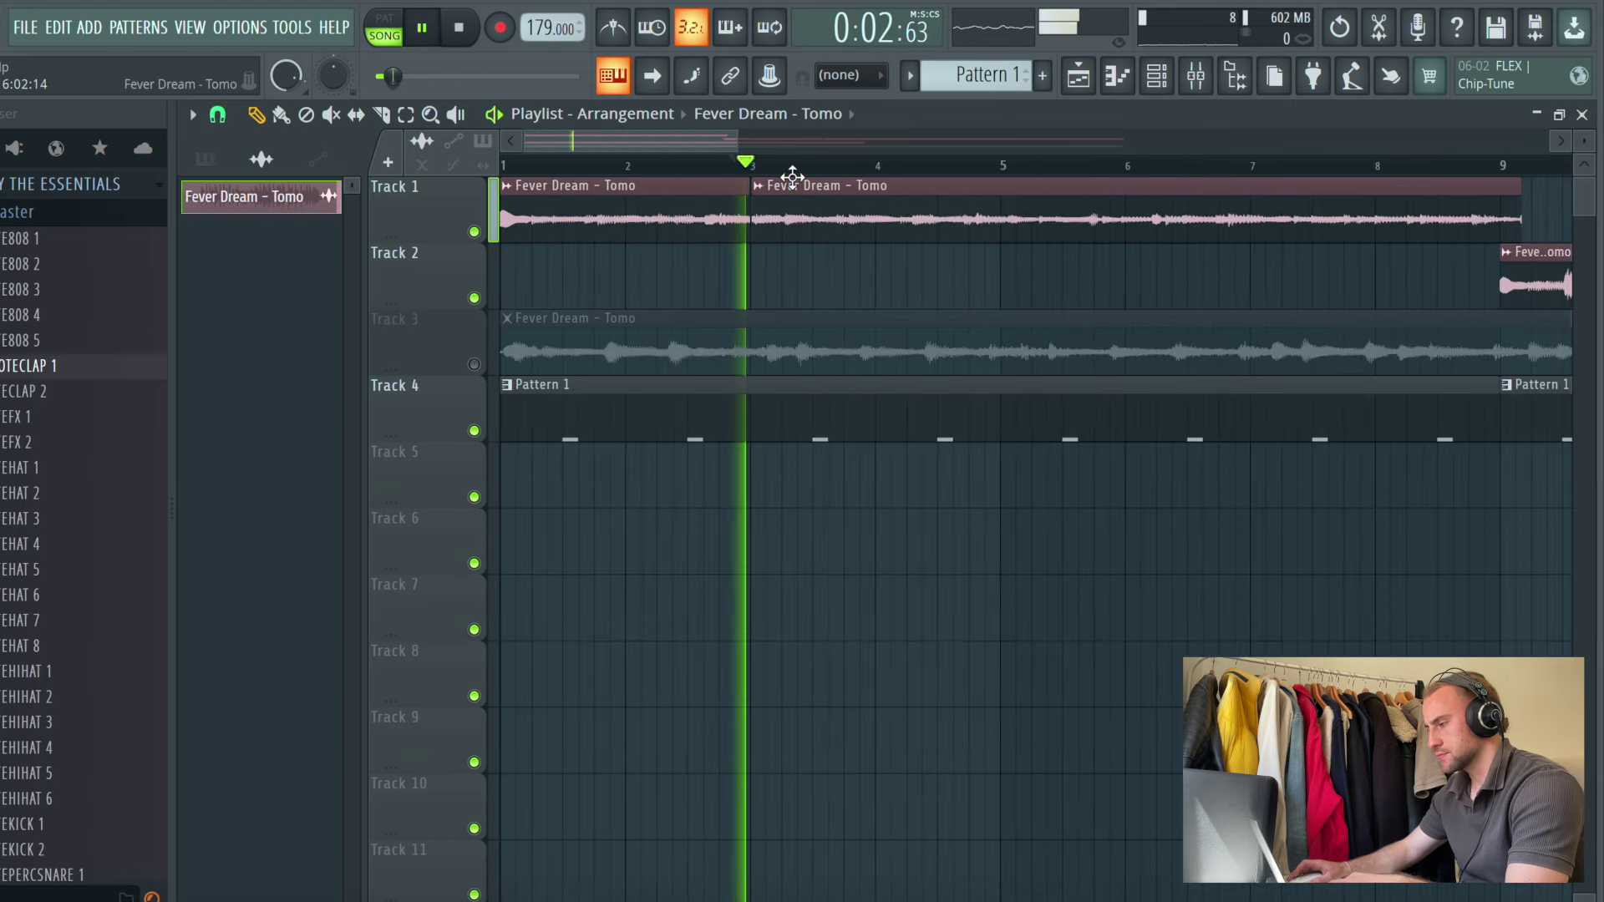
{"action": "scroll", "coordinate": [765, 175], "scroll_direction": "up", "scroll_amount": 10}
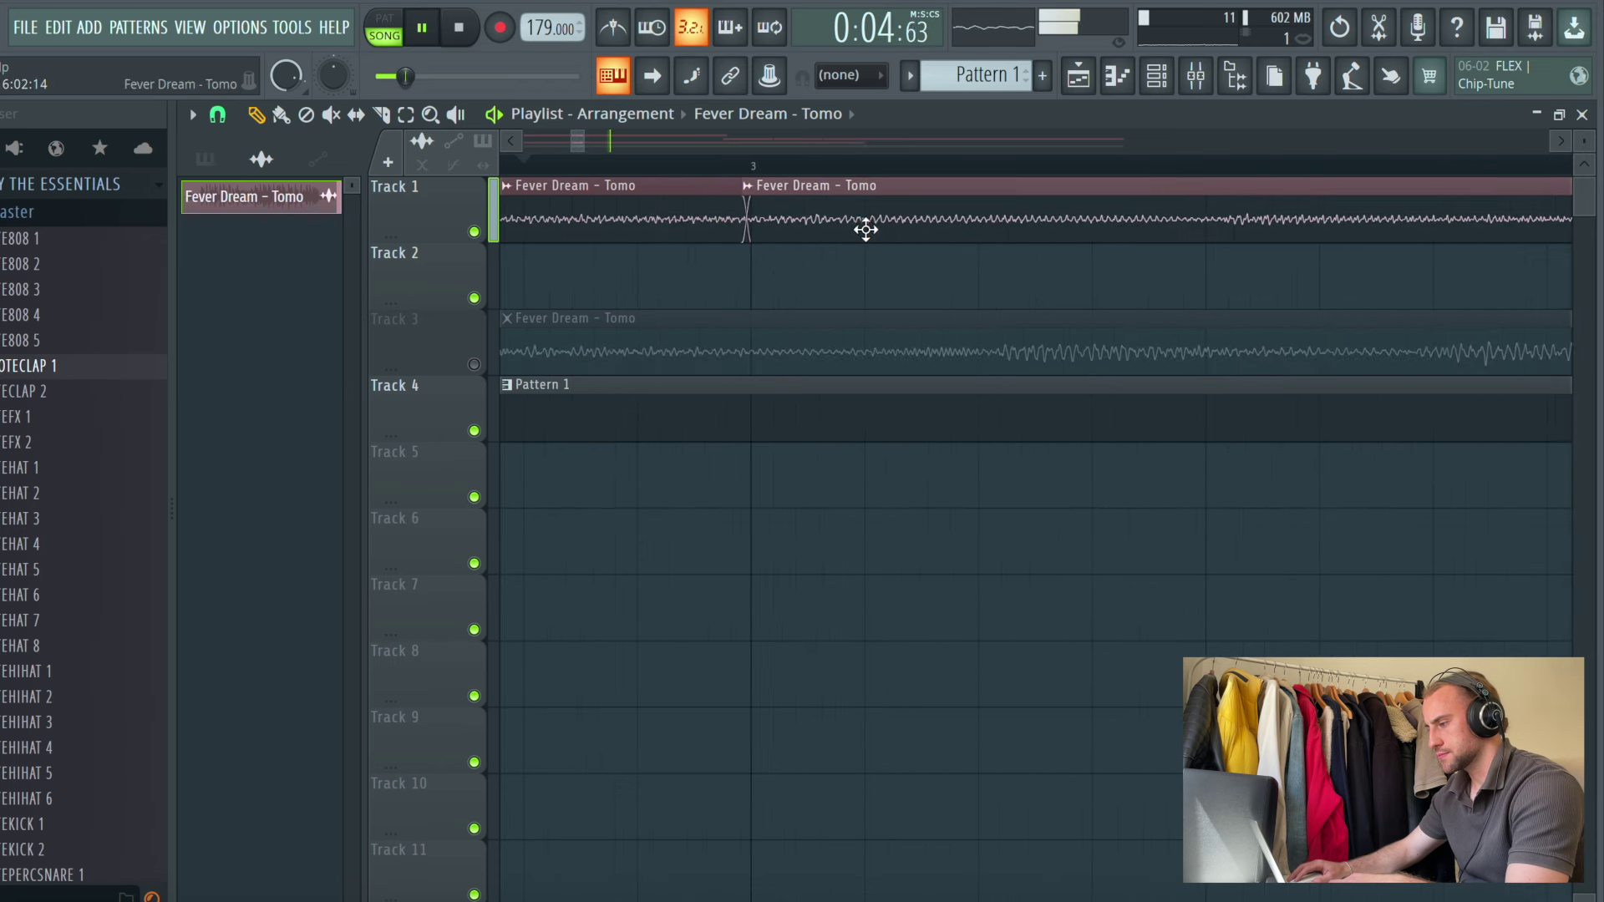
{"action": "left_click_drag", "start_coordinate": [866, 230], "coordinate": [852, 312]}
{"action": "key", "text": "space"}
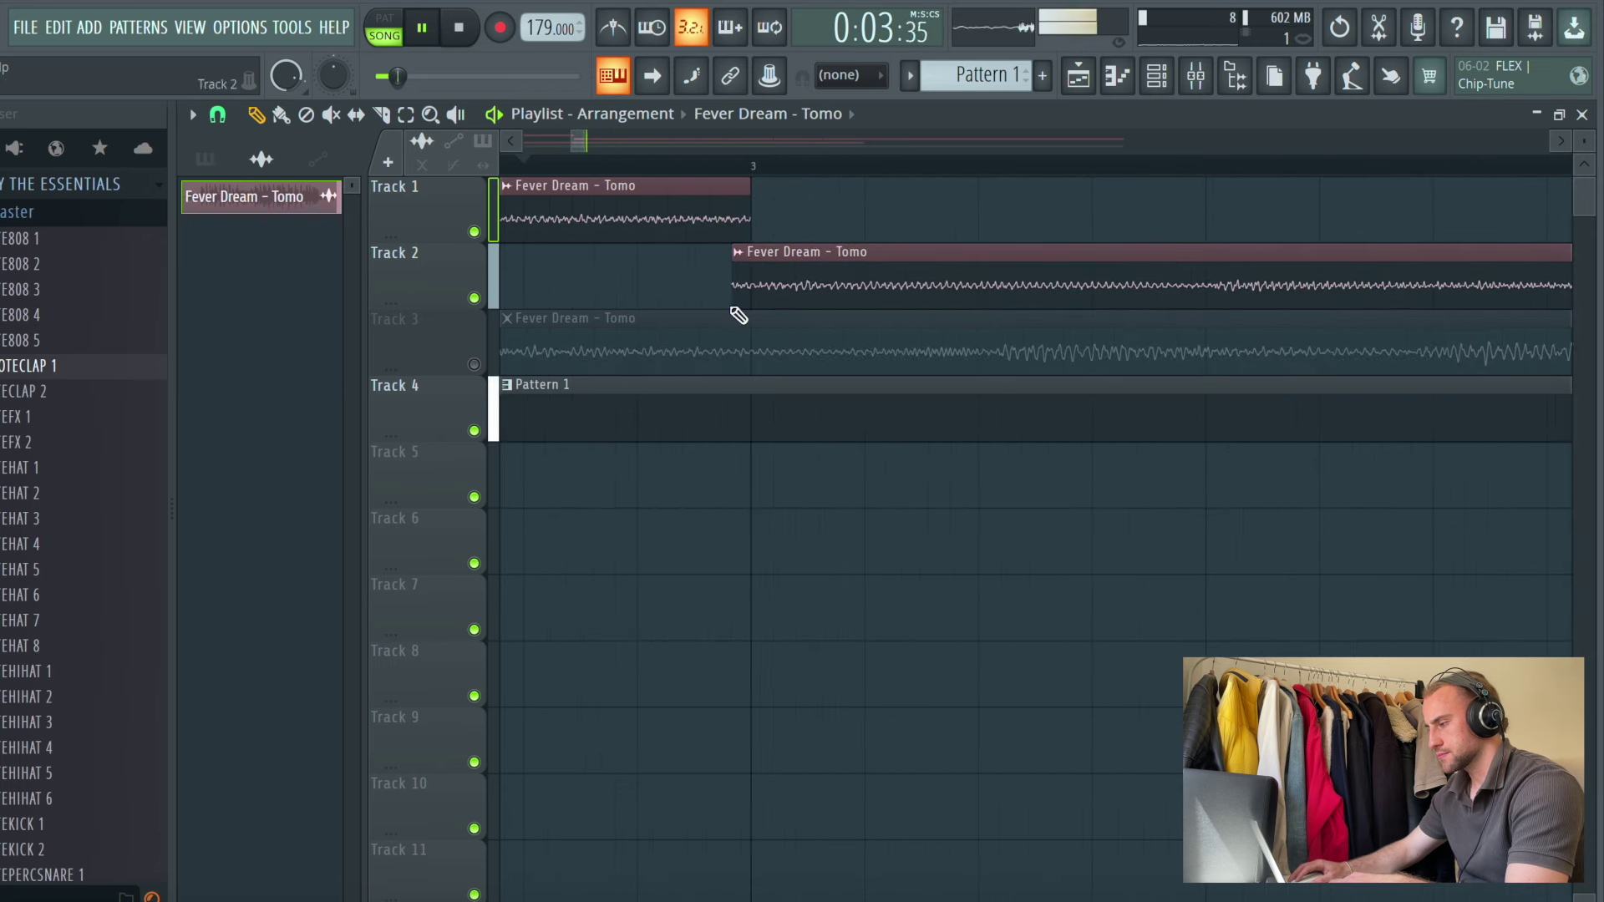
{"action": "left_click_drag", "start_coordinate": [846, 284], "coordinate": [842, 193]}
{"action": "key", "text": "space"}
{"action": "key", "text": "space"}
{"action": "scroll", "coordinate": [847, 175], "scroll_direction": "down", "scroll_amount": 8}
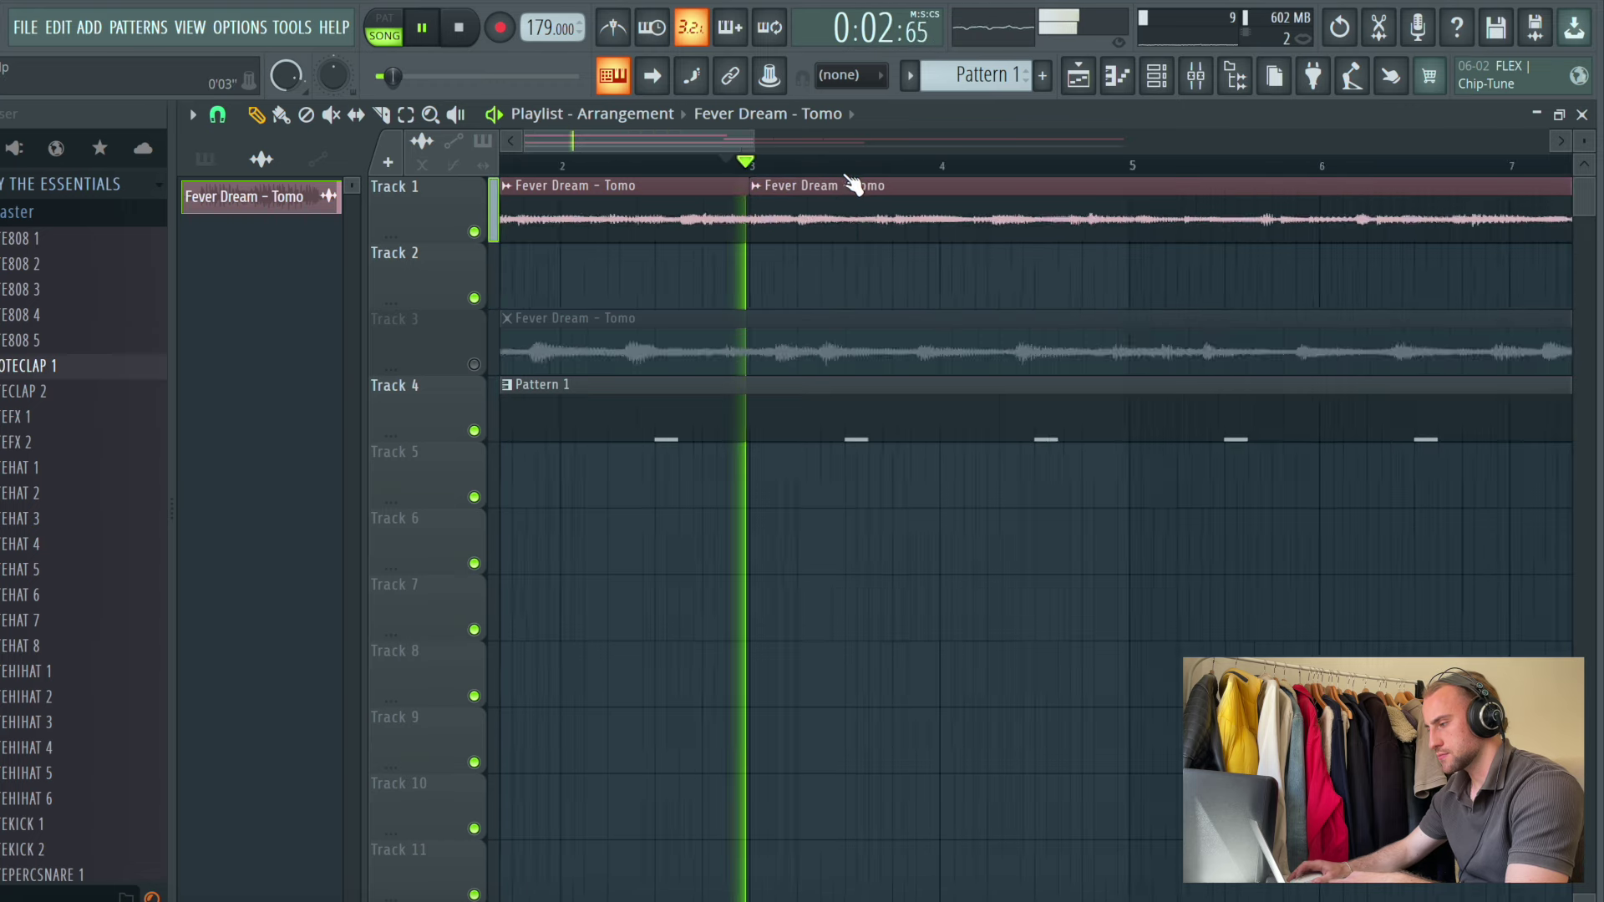
{"action": "key", "text": "space"}
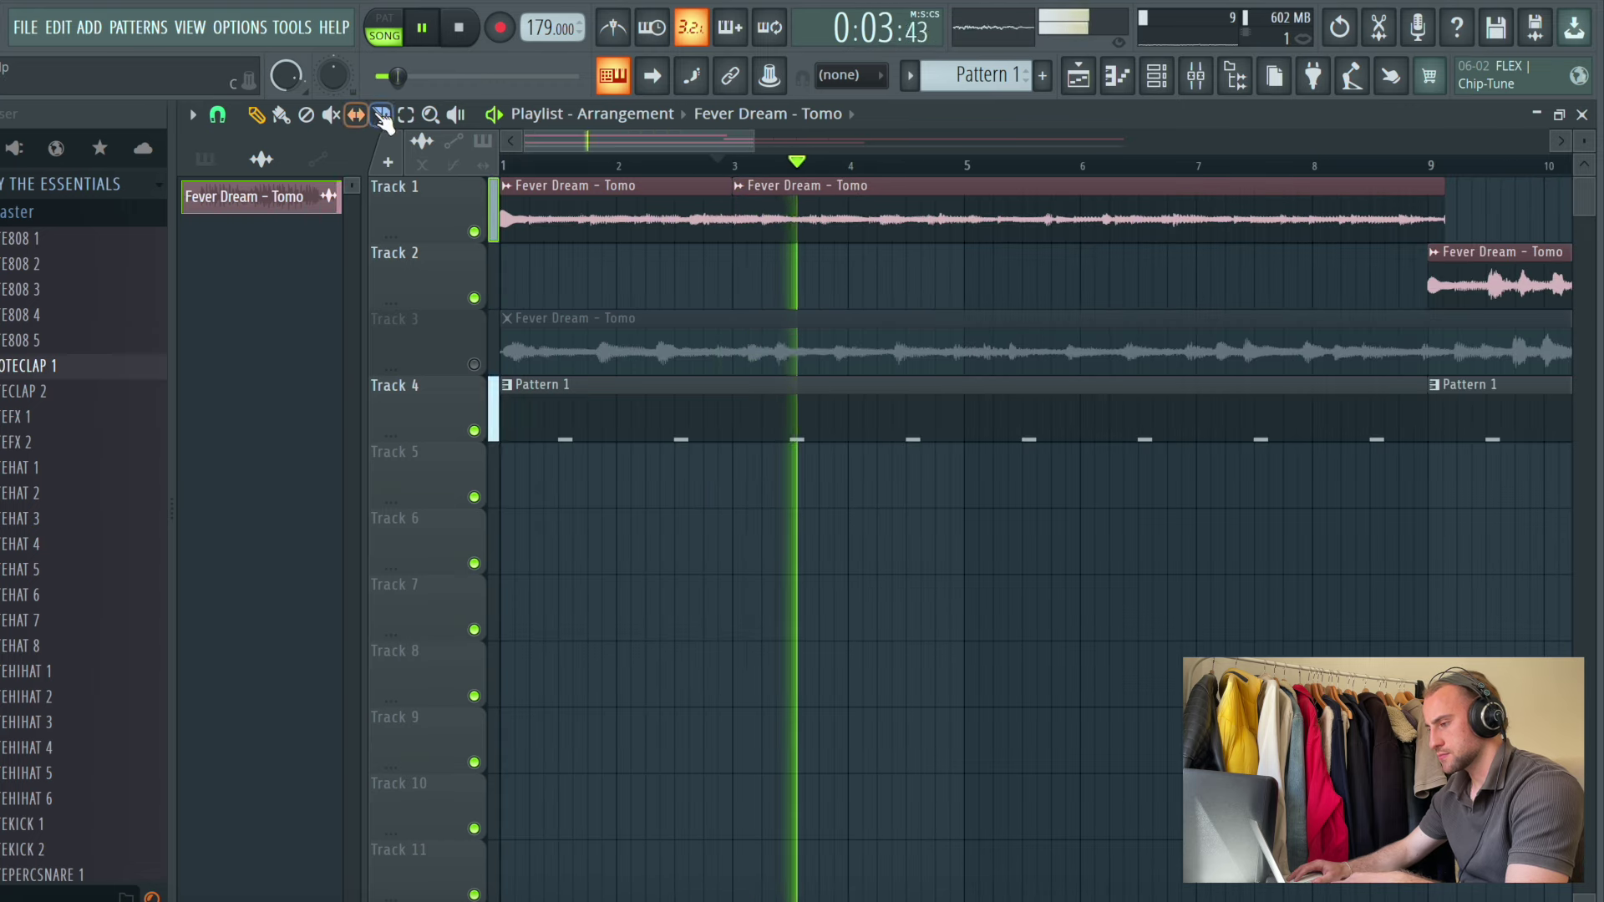
Slice the Track 1 clip at the second beat of bar 4 and move the later part to Track 2
{"action": "scroll", "coordinate": [890, 181], "scroll_direction": "up", "scroll_amount": 8}
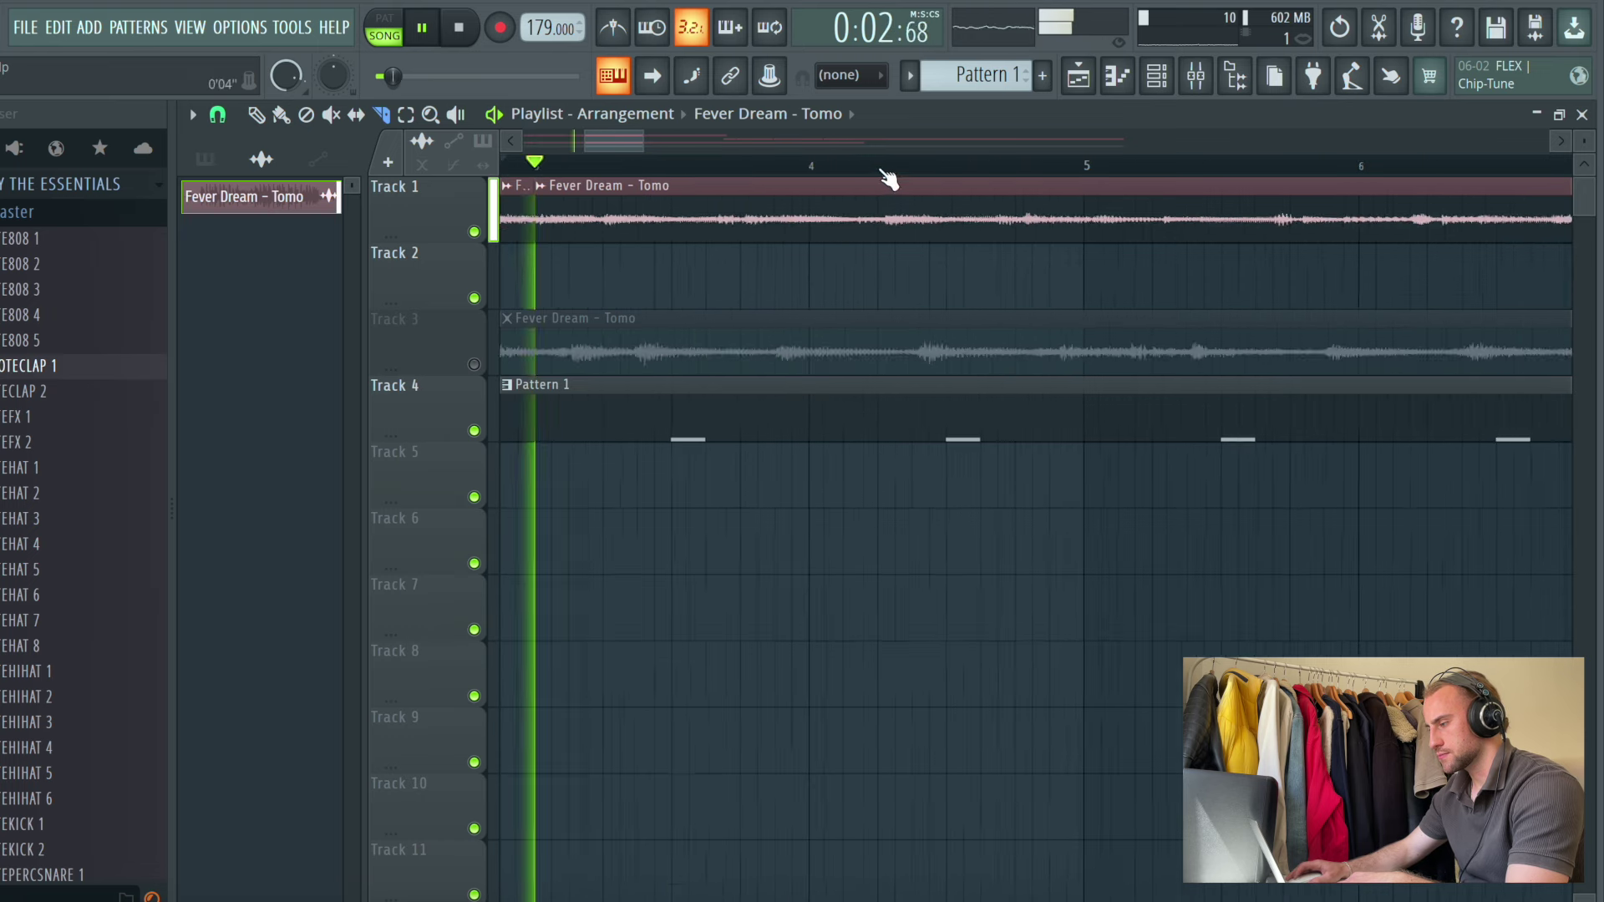
{"action": "left_click", "coordinate": [255, 114]}
{"action": "key", "text": "space"}
{"action": "left_click_drag", "start_coordinate": [939, 237], "coordinate": [944, 236]}
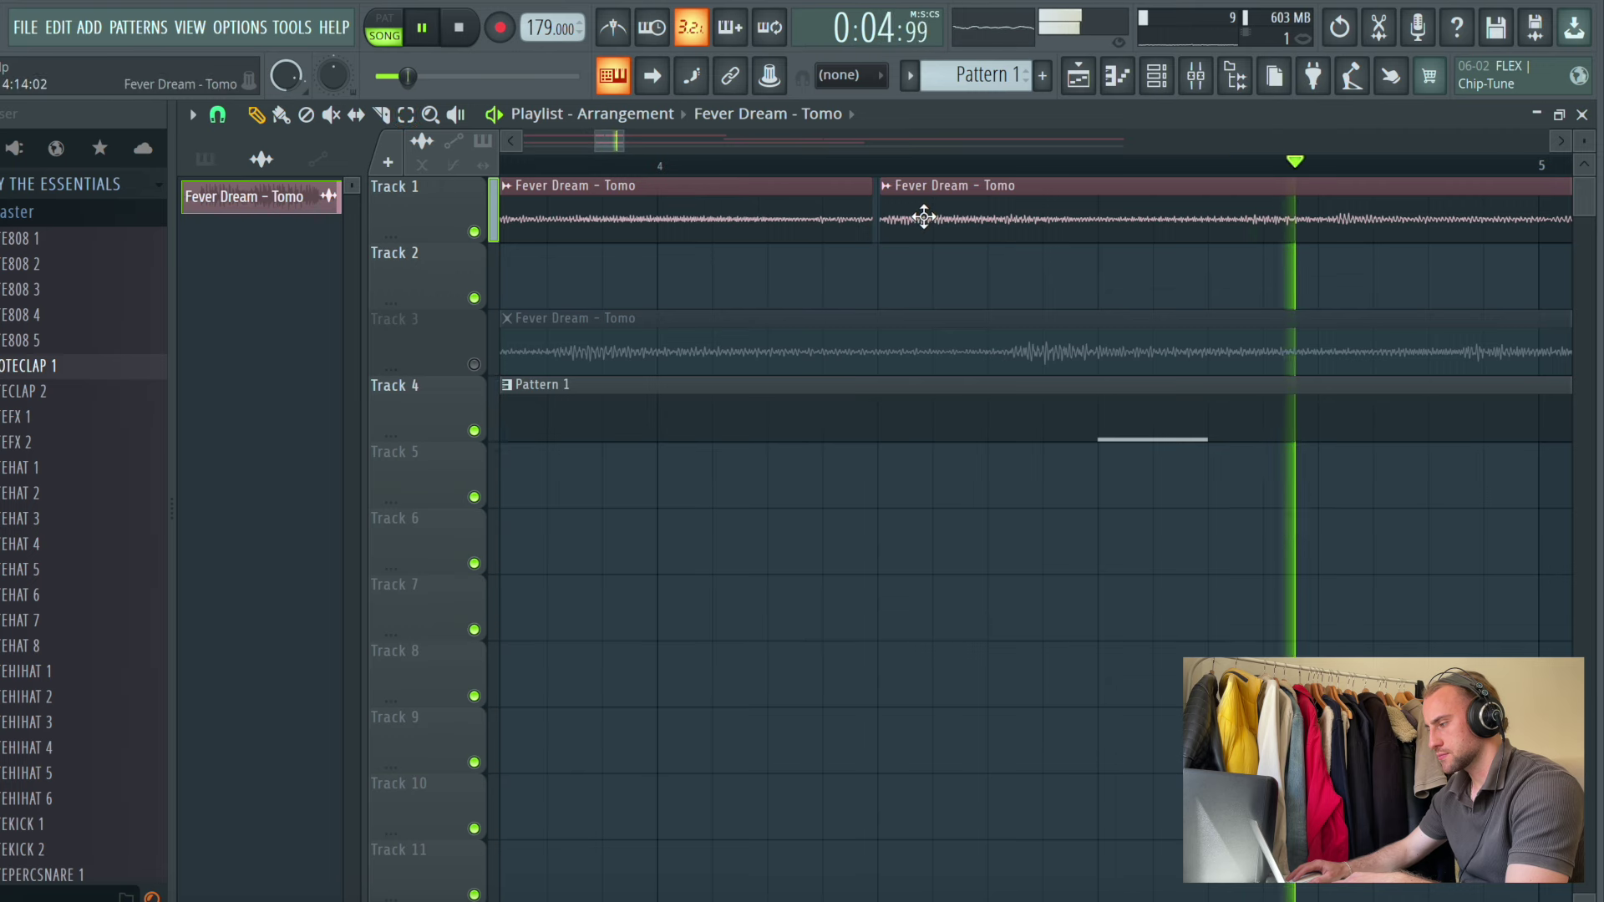
{"action": "left_click_drag", "start_coordinate": [914, 224], "coordinate": [914, 284]}
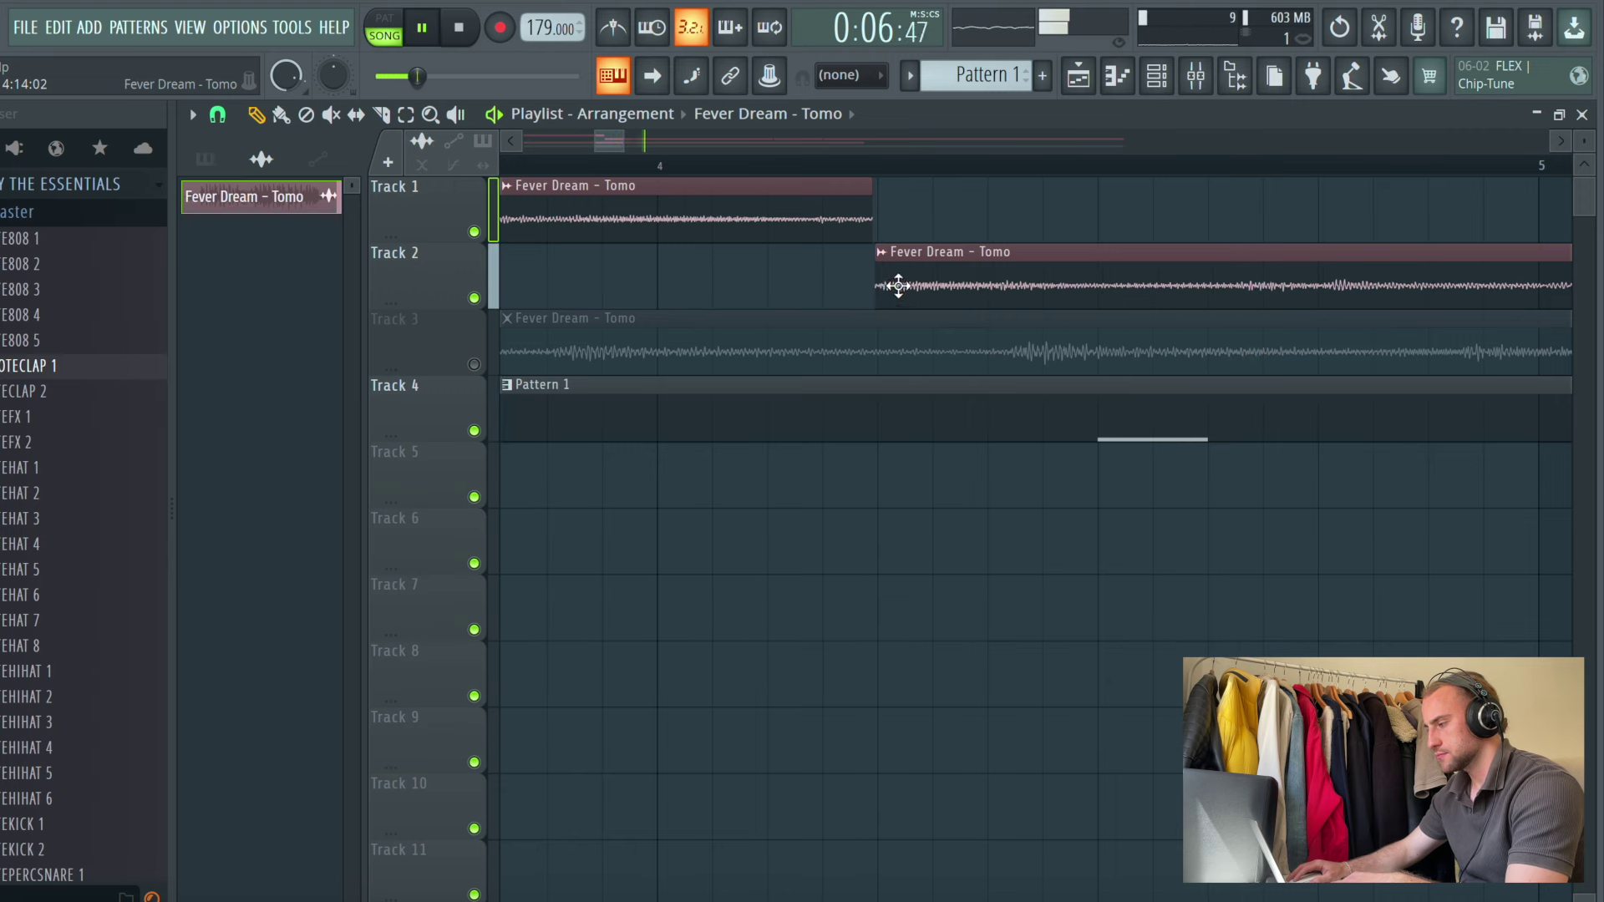
Nudge the Track 2 part slightly earlier and play it from bar 5 against the claps
{"action": "scroll", "coordinate": [875, 171], "scroll_direction": "down", "scroll_amount": 3}
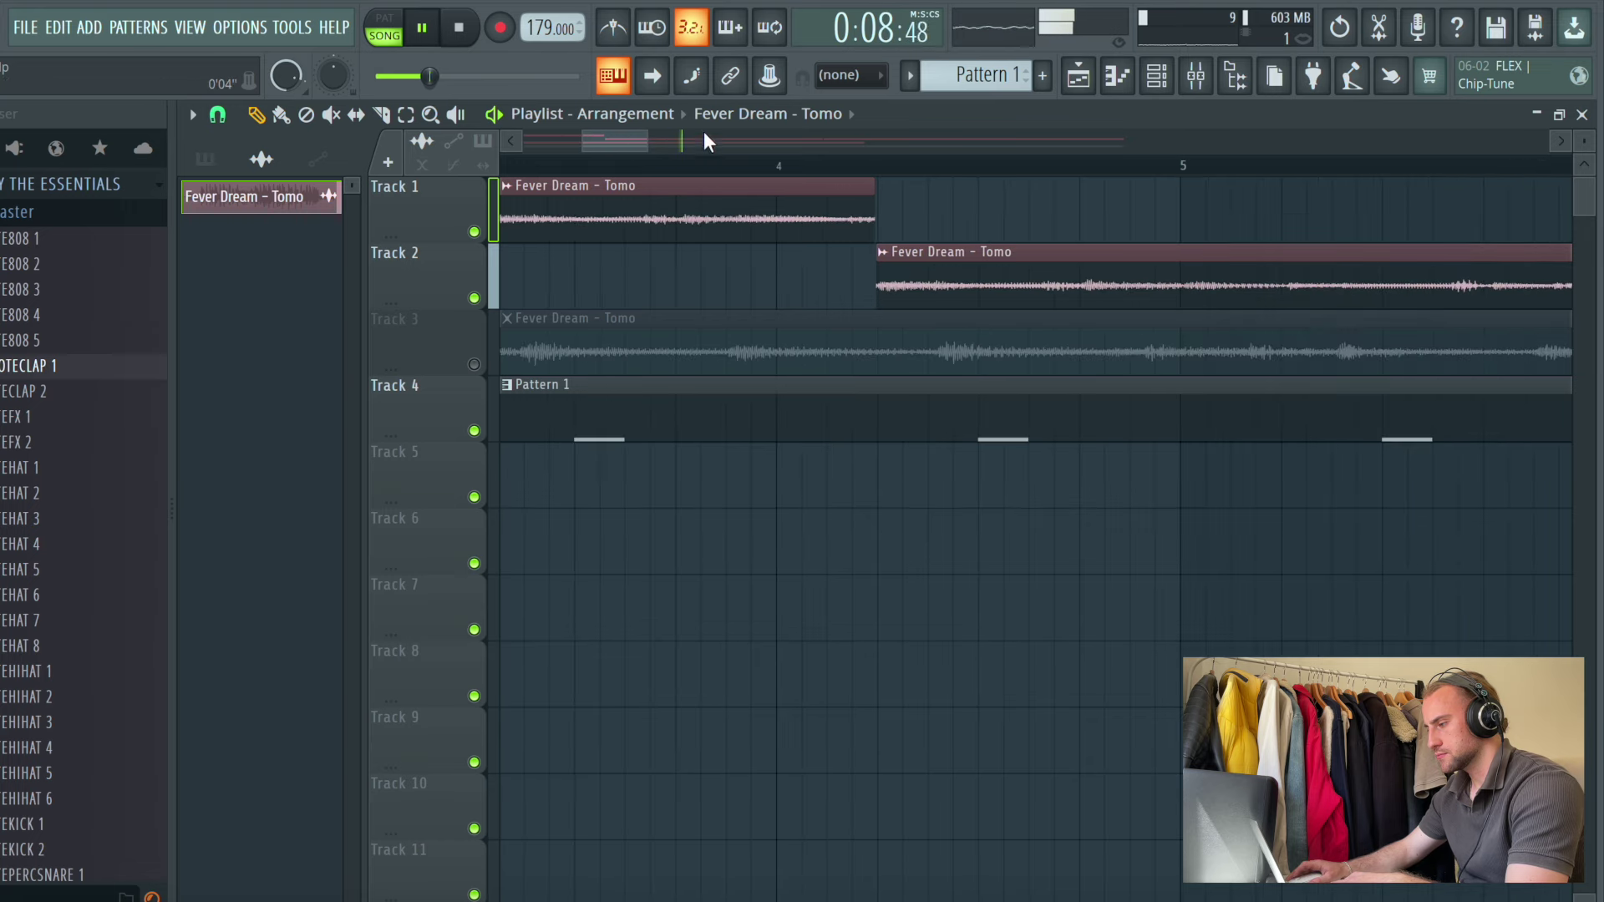
{"action": "left_click_drag", "start_coordinate": [626, 147], "coordinate": [660, 174]}
{"action": "left_click", "coordinate": [660, 174]}
{"action": "left_click", "coordinate": [381, 115]}
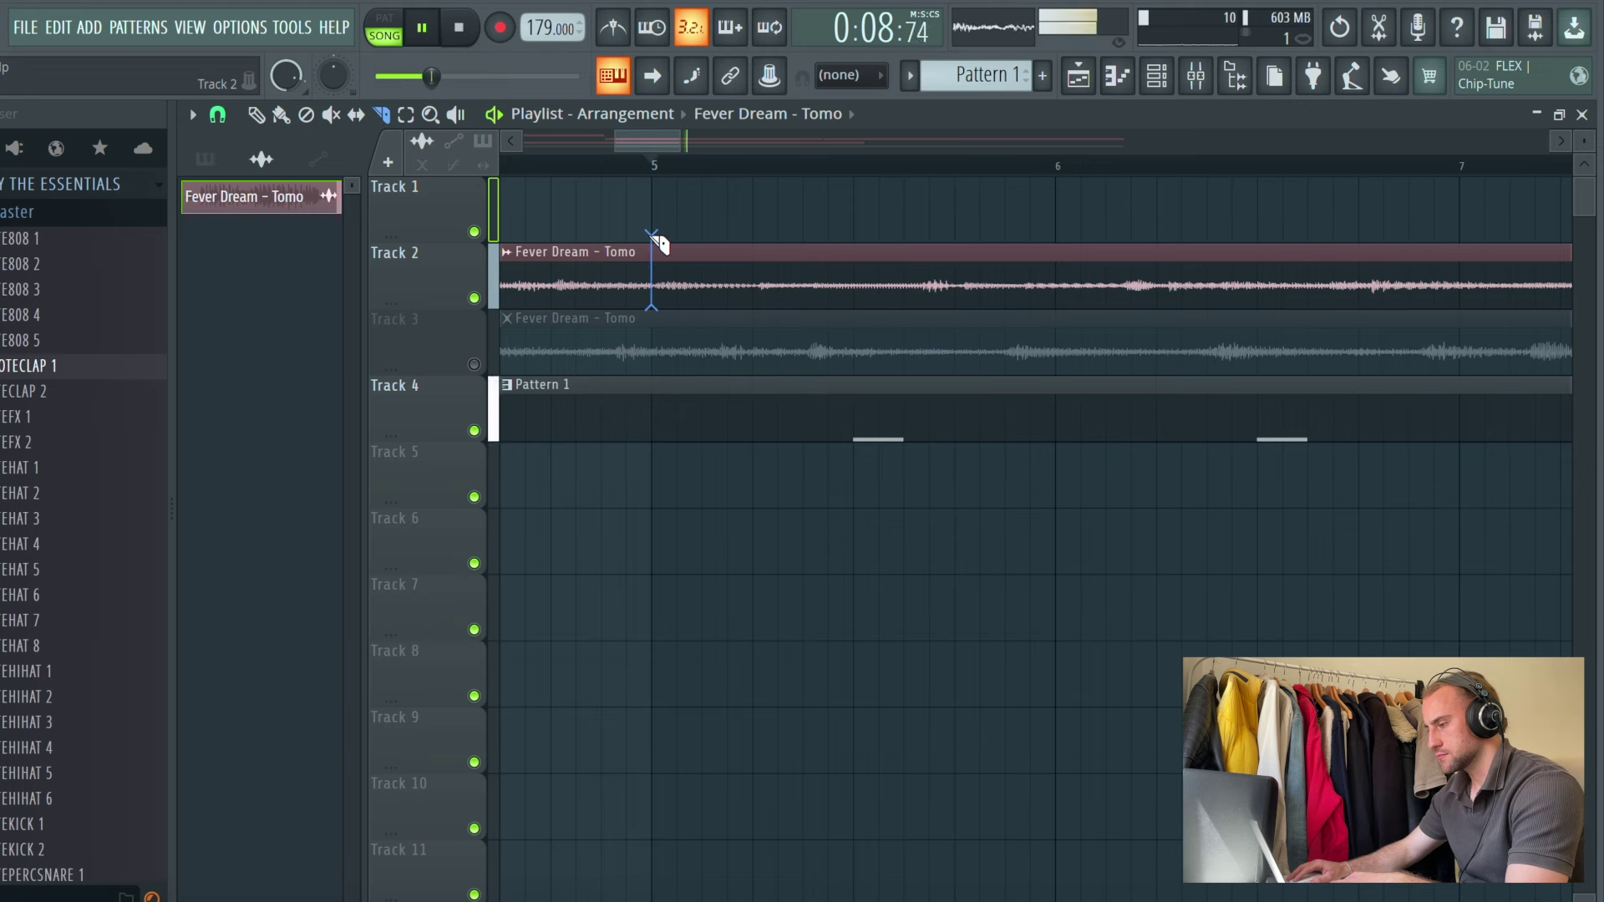
{"action": "left_click", "coordinate": [257, 115]}
{"action": "left_click_drag", "start_coordinate": [710, 290], "coordinate": [704, 290]}
{"action": "key", "text": "space"}
{"action": "key", "text": "space"}
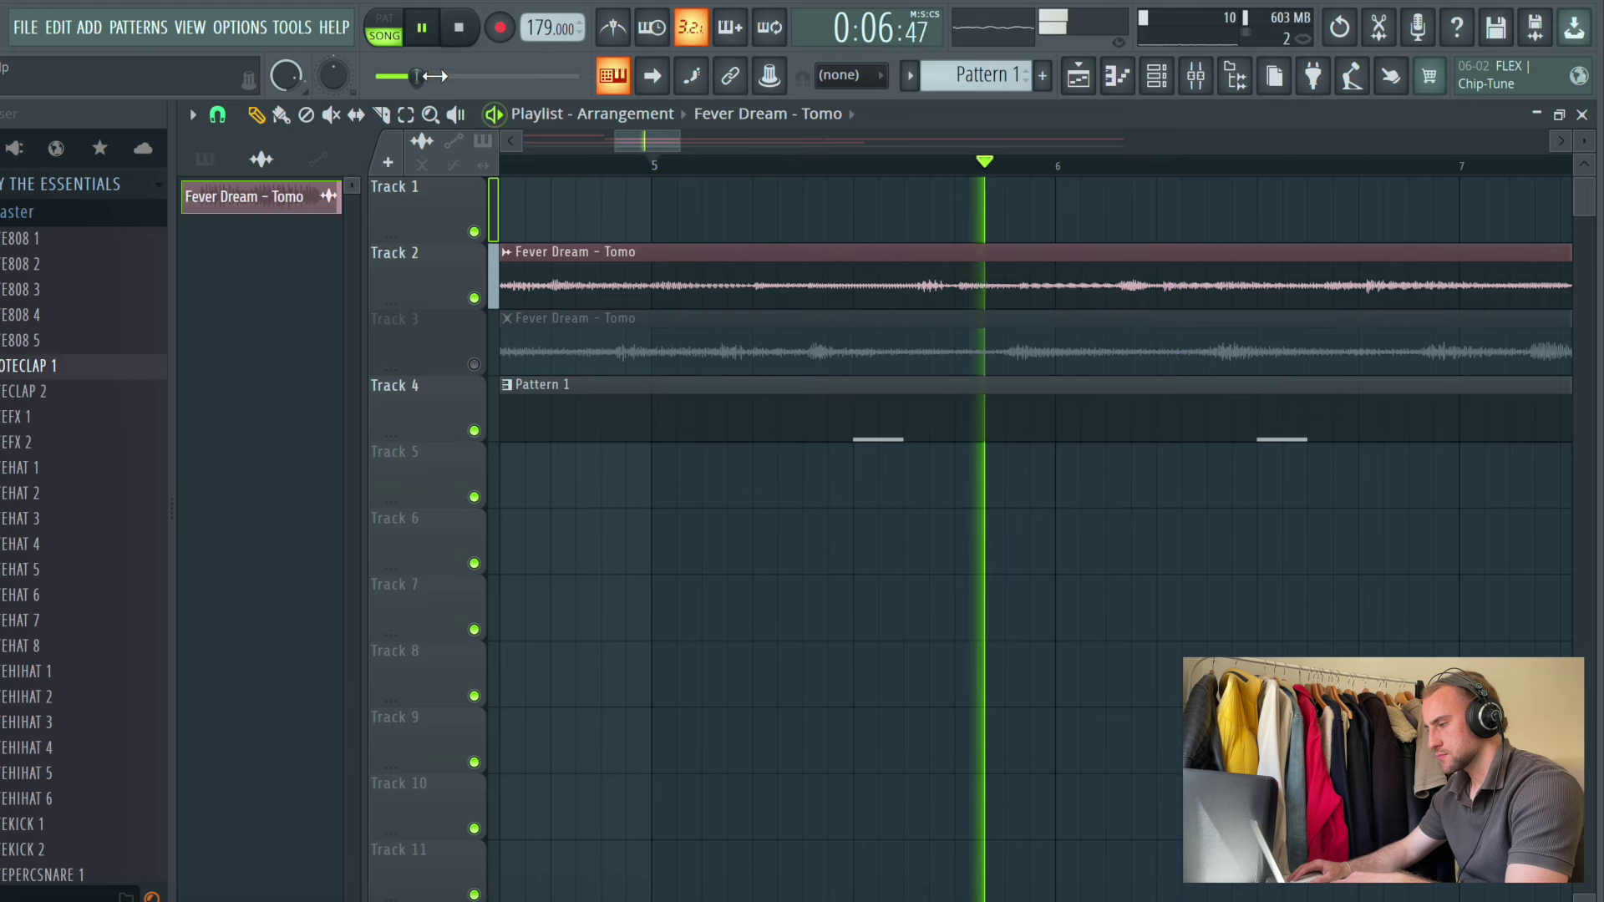
Slice the Track 2 clip at bar 6 and move the later part up to Track 1
{"action": "left_click", "coordinate": [383, 115]}
{"action": "key", "text": "space"}
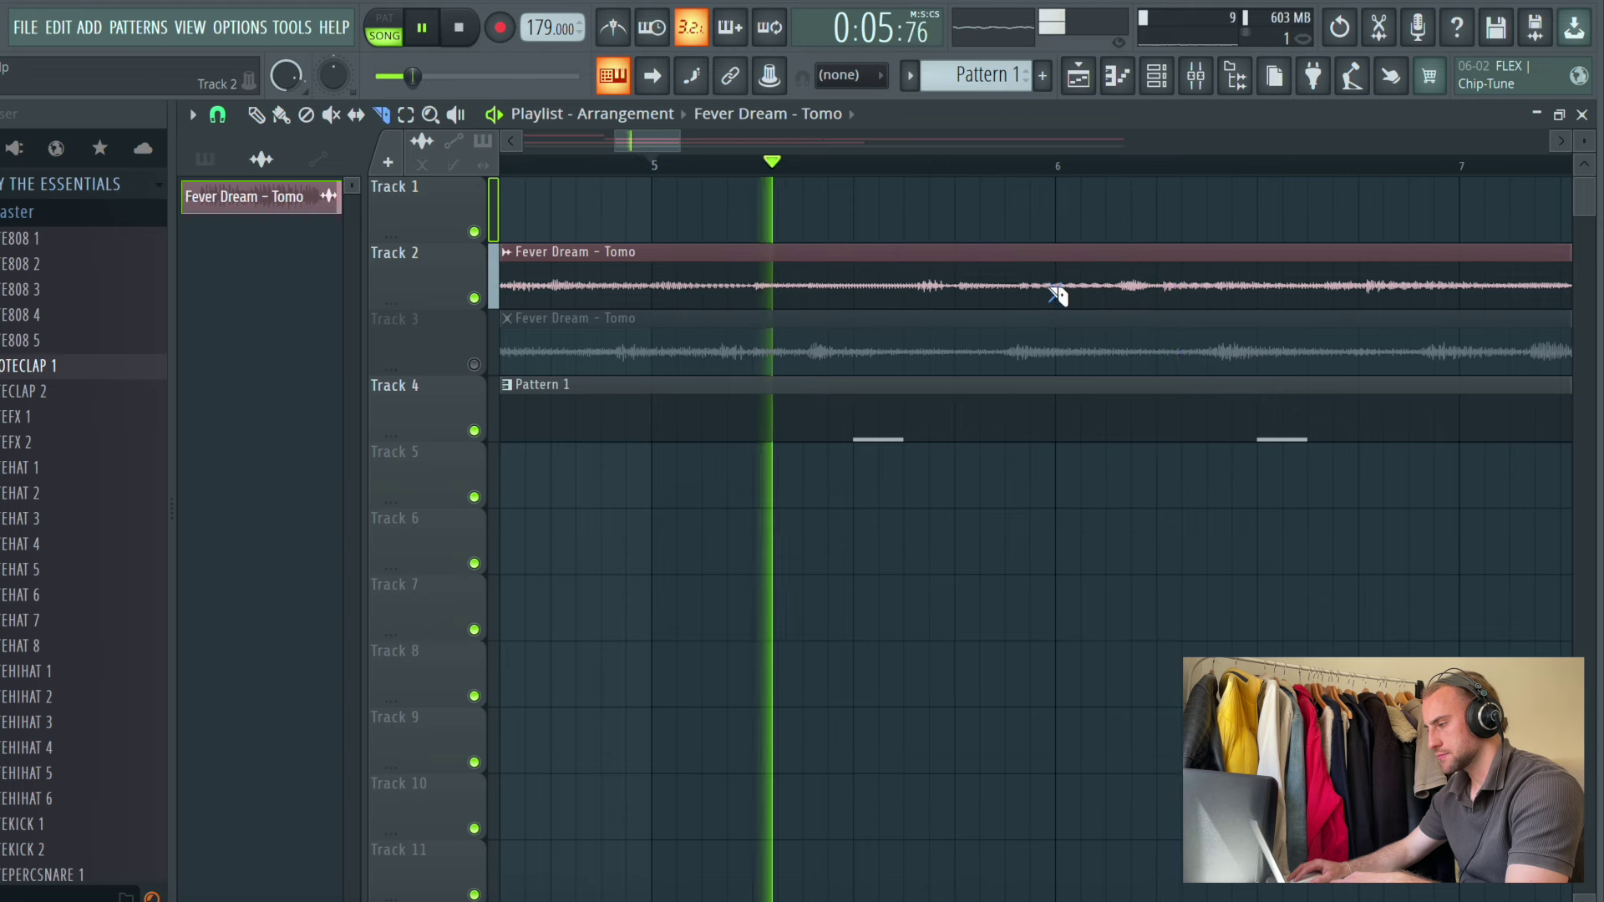
{"action": "left_click", "coordinate": [1056, 243]}
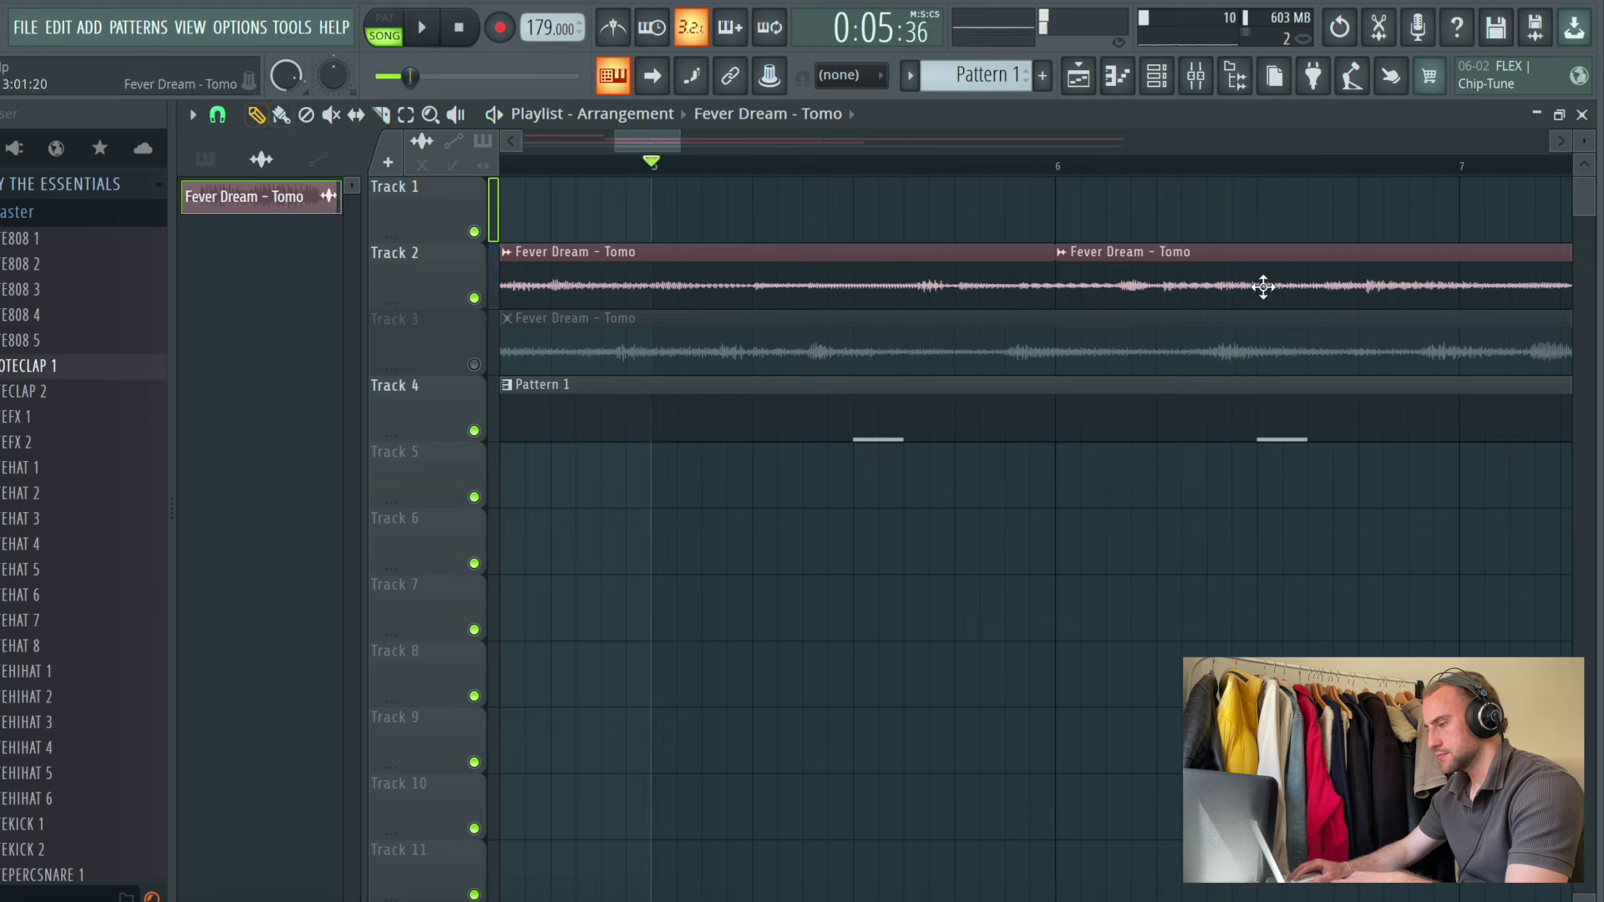
{"action": "key", "text": "space"}
{"action": "left_click_drag", "start_coordinate": [1263, 287], "coordinate": [1261, 193]}
Slice the Track 1 clip at the second beat of bar 7 and trim the last part to end at bar 9
{"action": "left_click_drag", "start_coordinate": [651, 139], "coordinate": [697, 149]}
{"action": "key", "text": "space"}
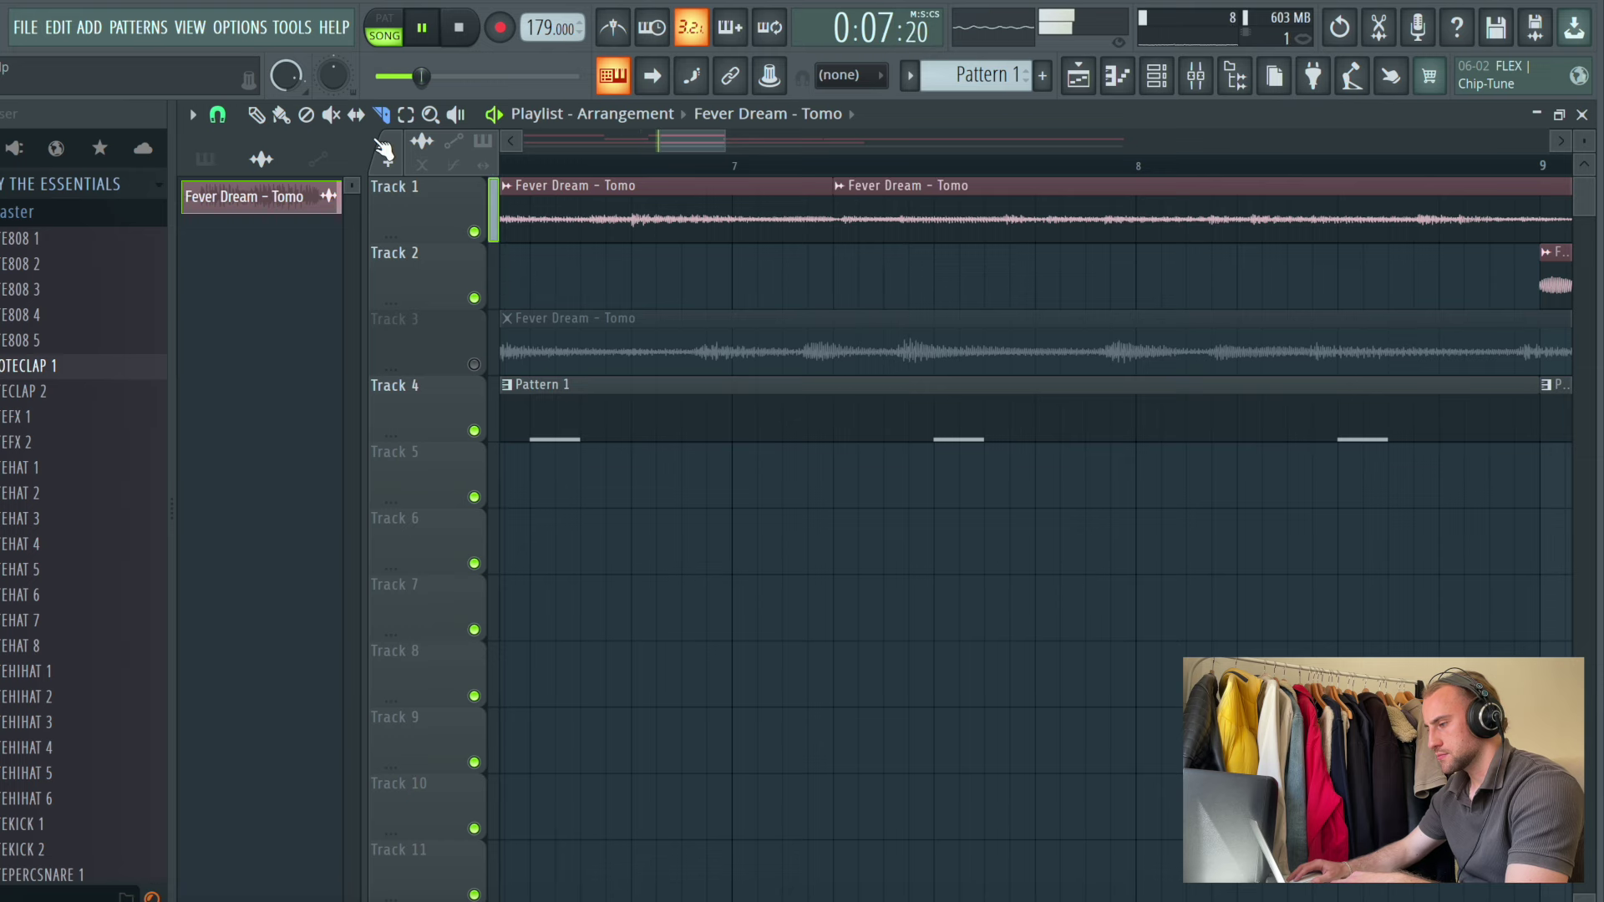
{"action": "left_click", "coordinate": [255, 114]}
{"action": "key", "text": "space"}
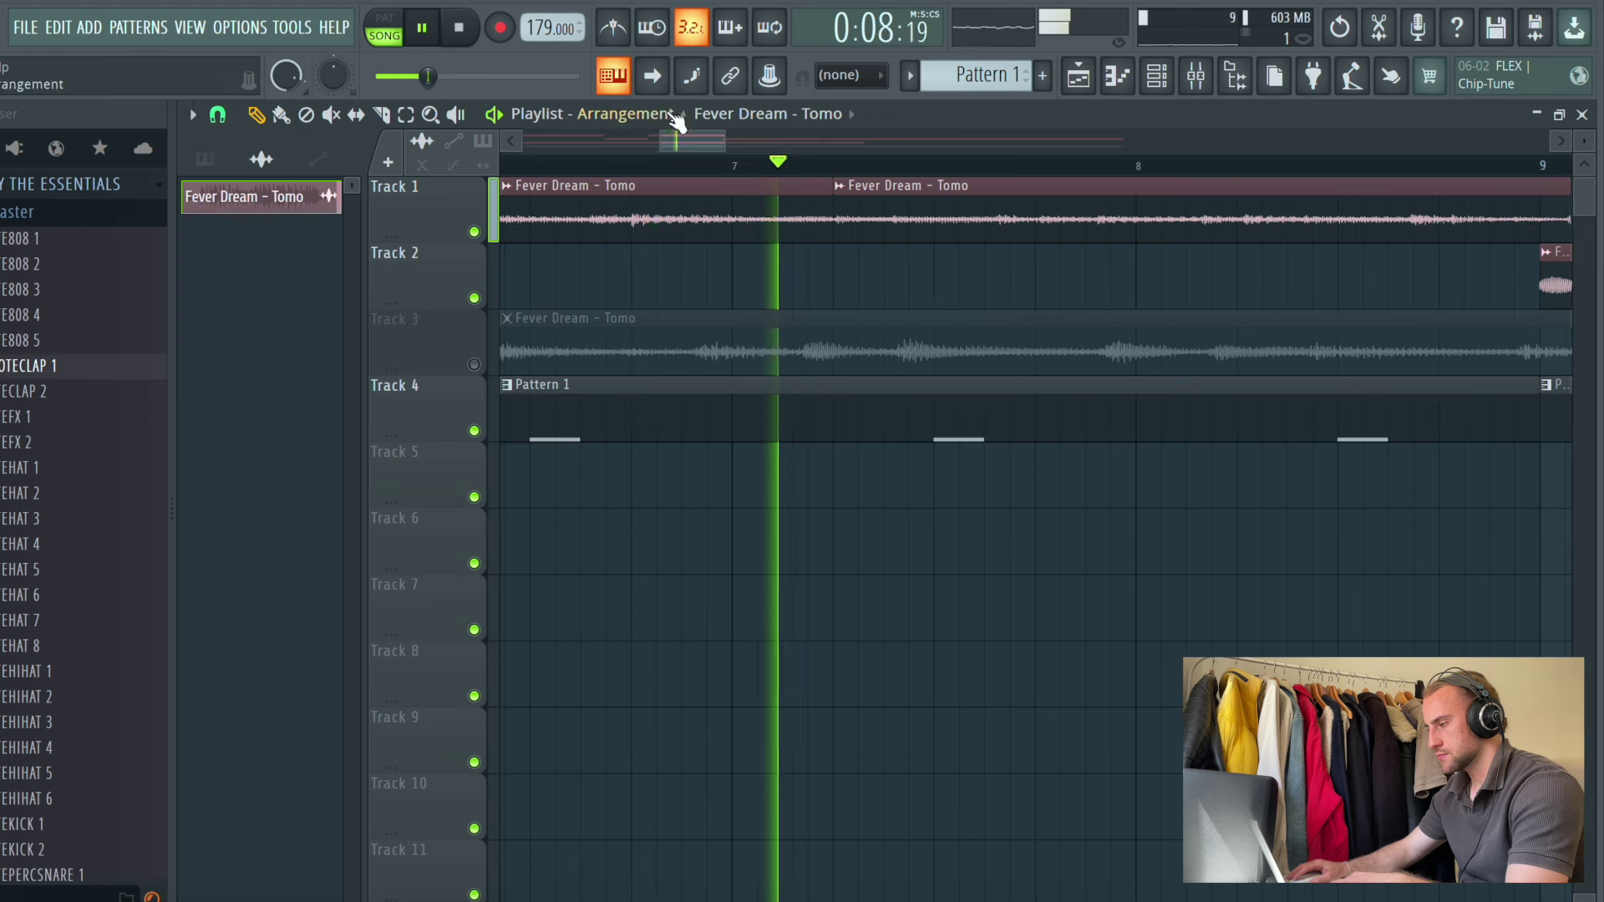
{"action": "mouse_move", "coordinate": [694, 137]}
{"action": "left_mouse_down"}
{"action": "mouse_move", "coordinate": [747, 151]}
{"action": "mouse_move", "coordinate": [680, 148]}
{"action": "left_mouse_up"}
{"action": "left_click", "coordinate": [381, 114]}
{"action": "key", "text": "space"}
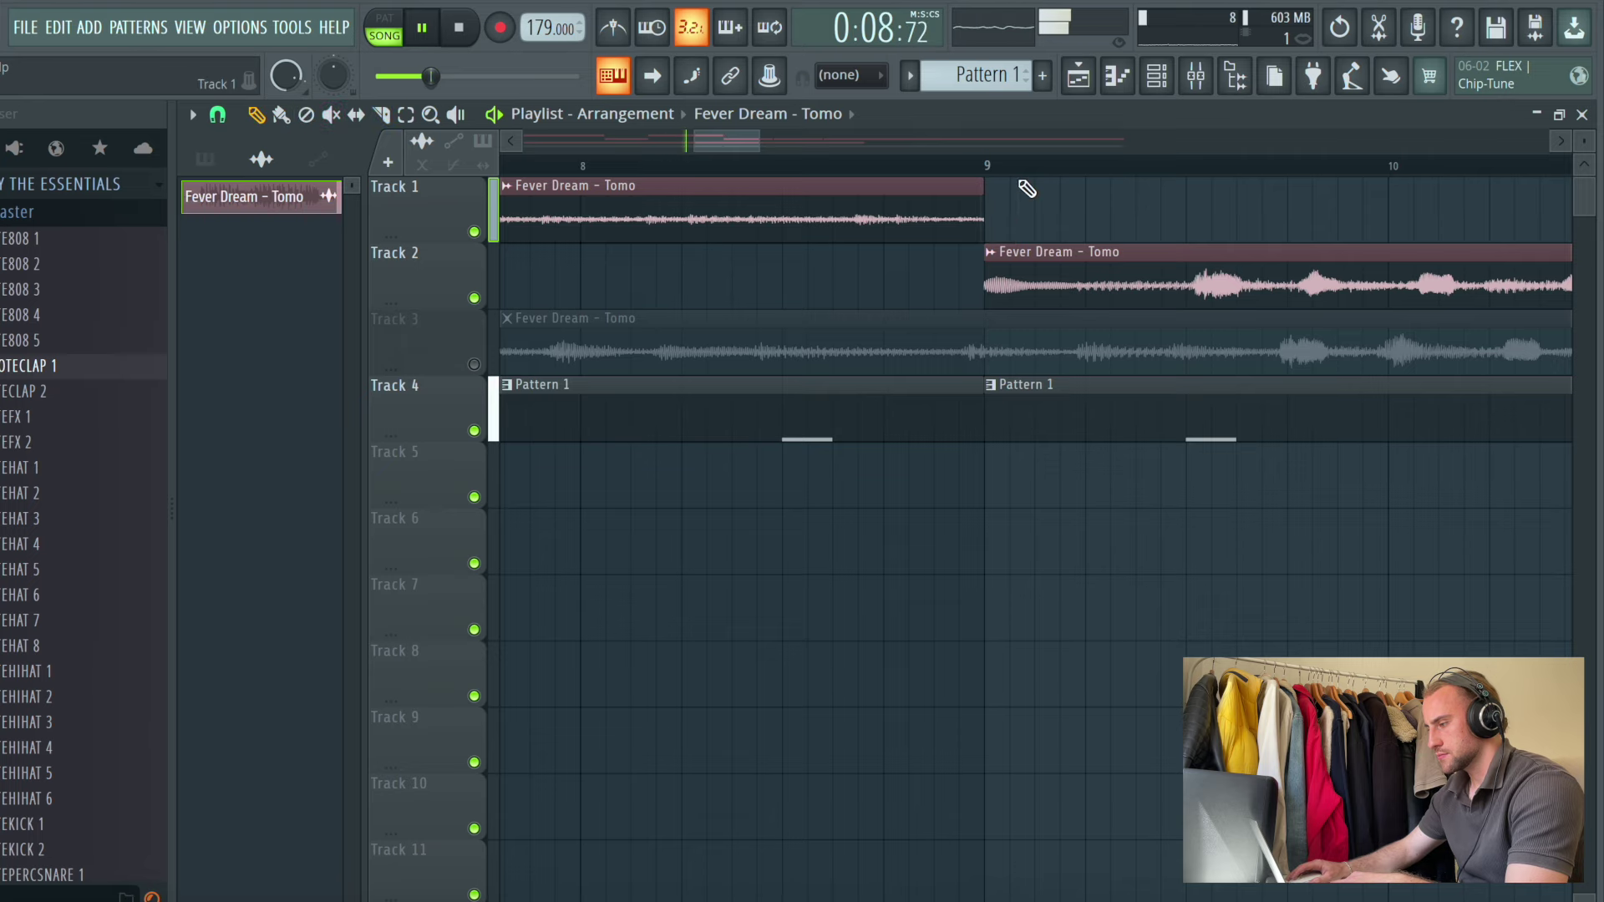
Move the Track 2 part between bars 4 and 6 back up to Track 1
{"action": "scroll", "coordinate": [1029, 180], "scroll_direction": "down", "scroll_amount": 5}
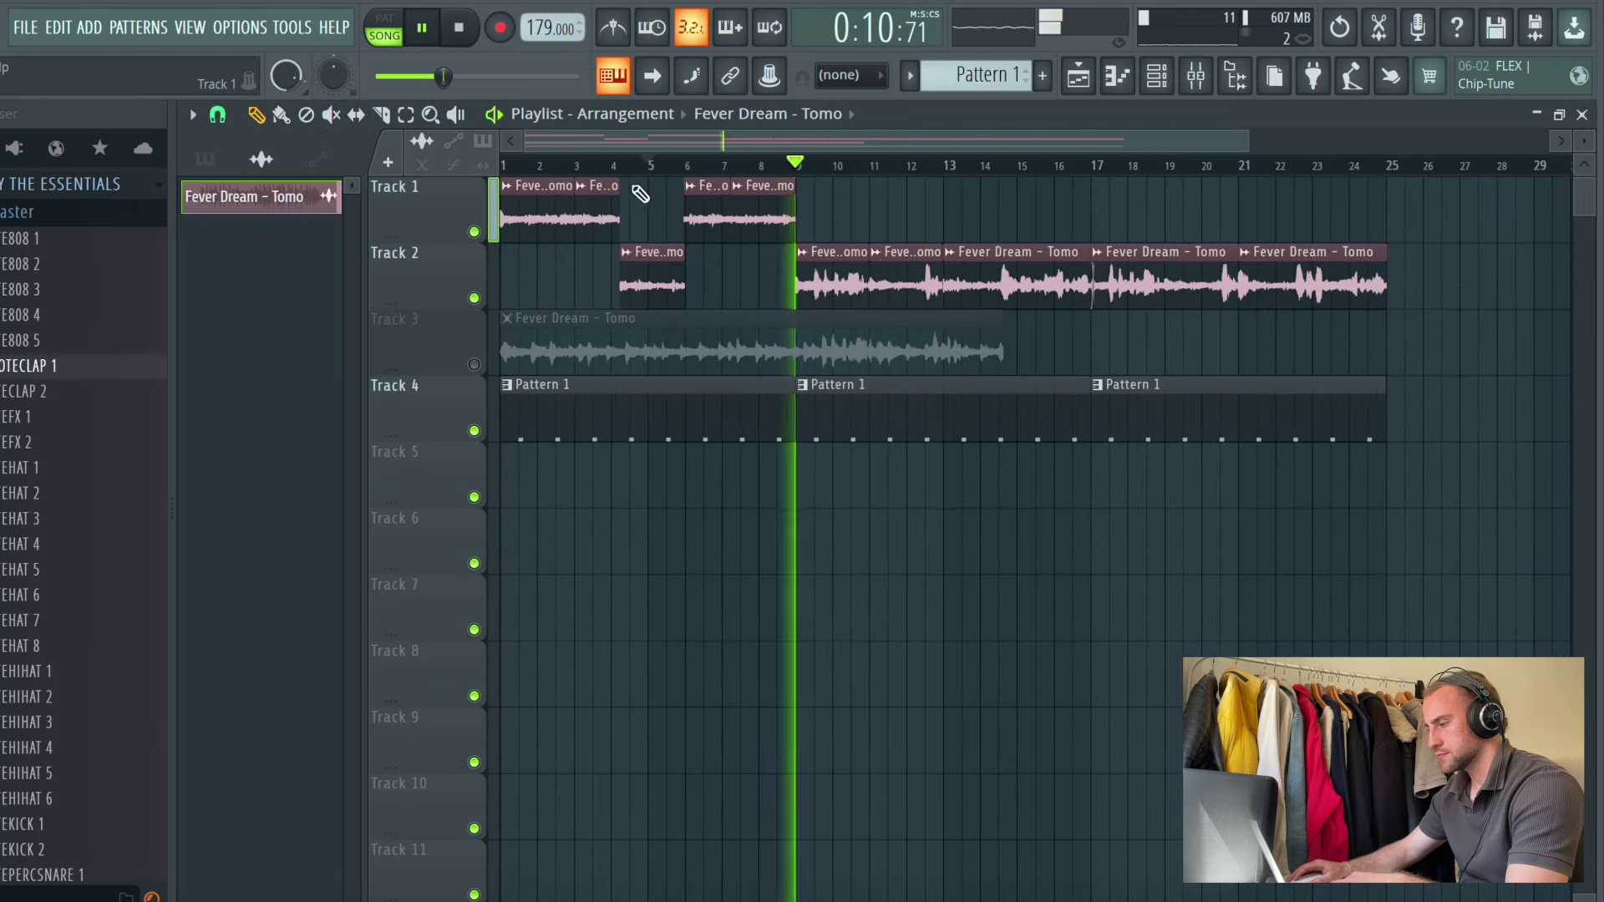
{"action": "left_click_drag", "start_coordinate": [636, 265], "coordinate": [656, 199]}
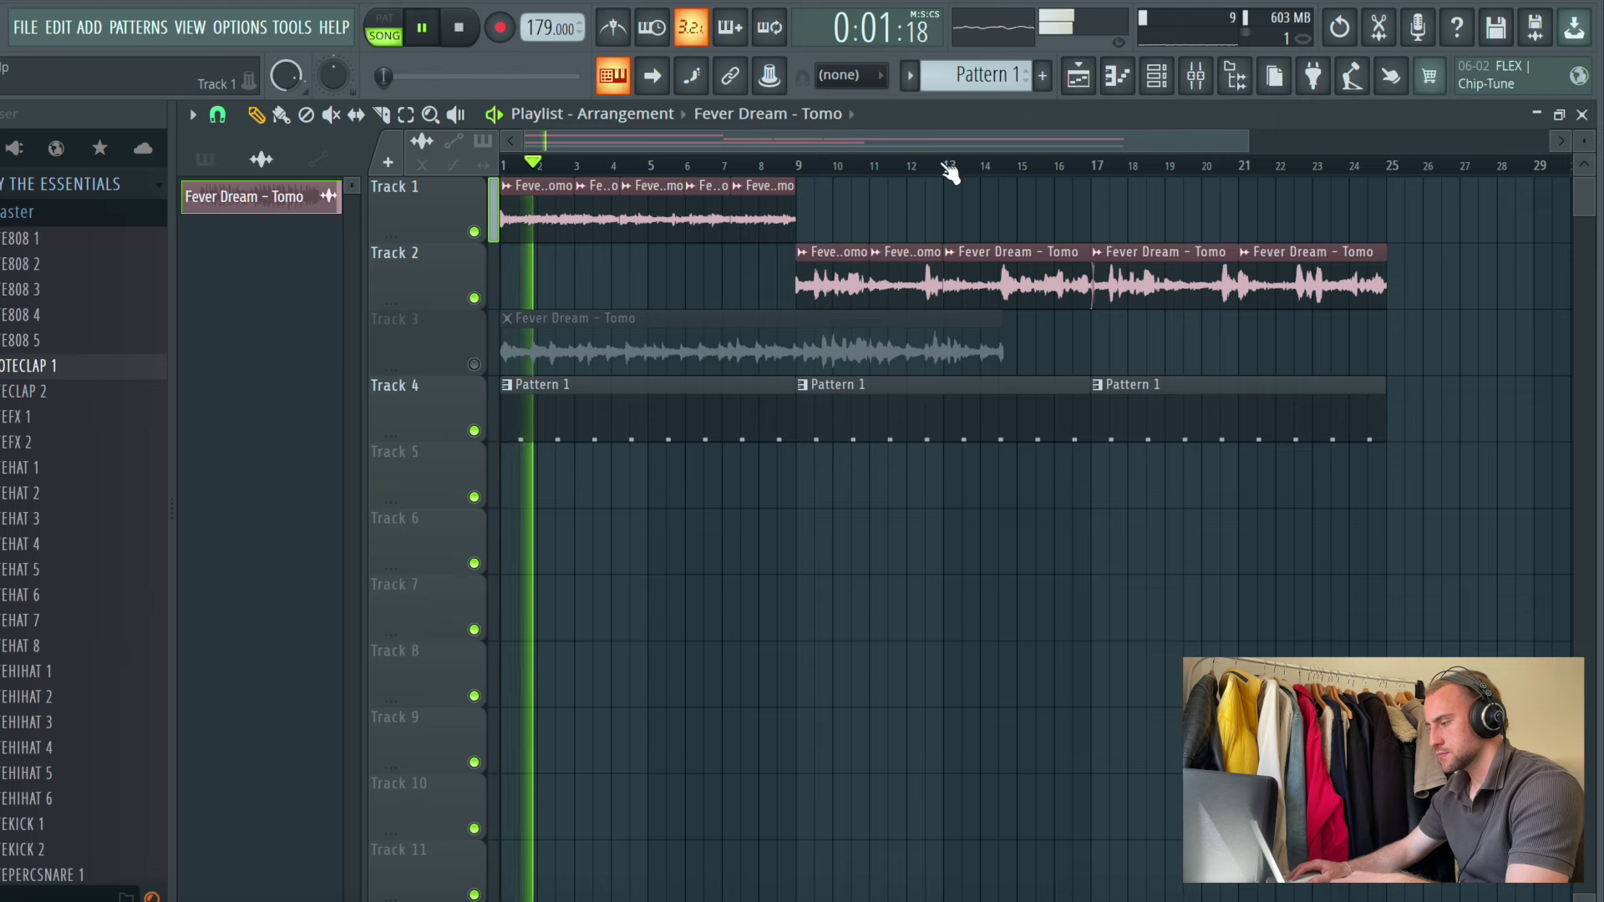
Add RC-20 Retro Color to slot 2 of Insert 1, load the Vinyl 2 preset, turn Noise down and set Distort to 25%
{"action": "left_click", "coordinate": [1196, 75]}
{"action": "left_click", "coordinate": [1269, 228]}
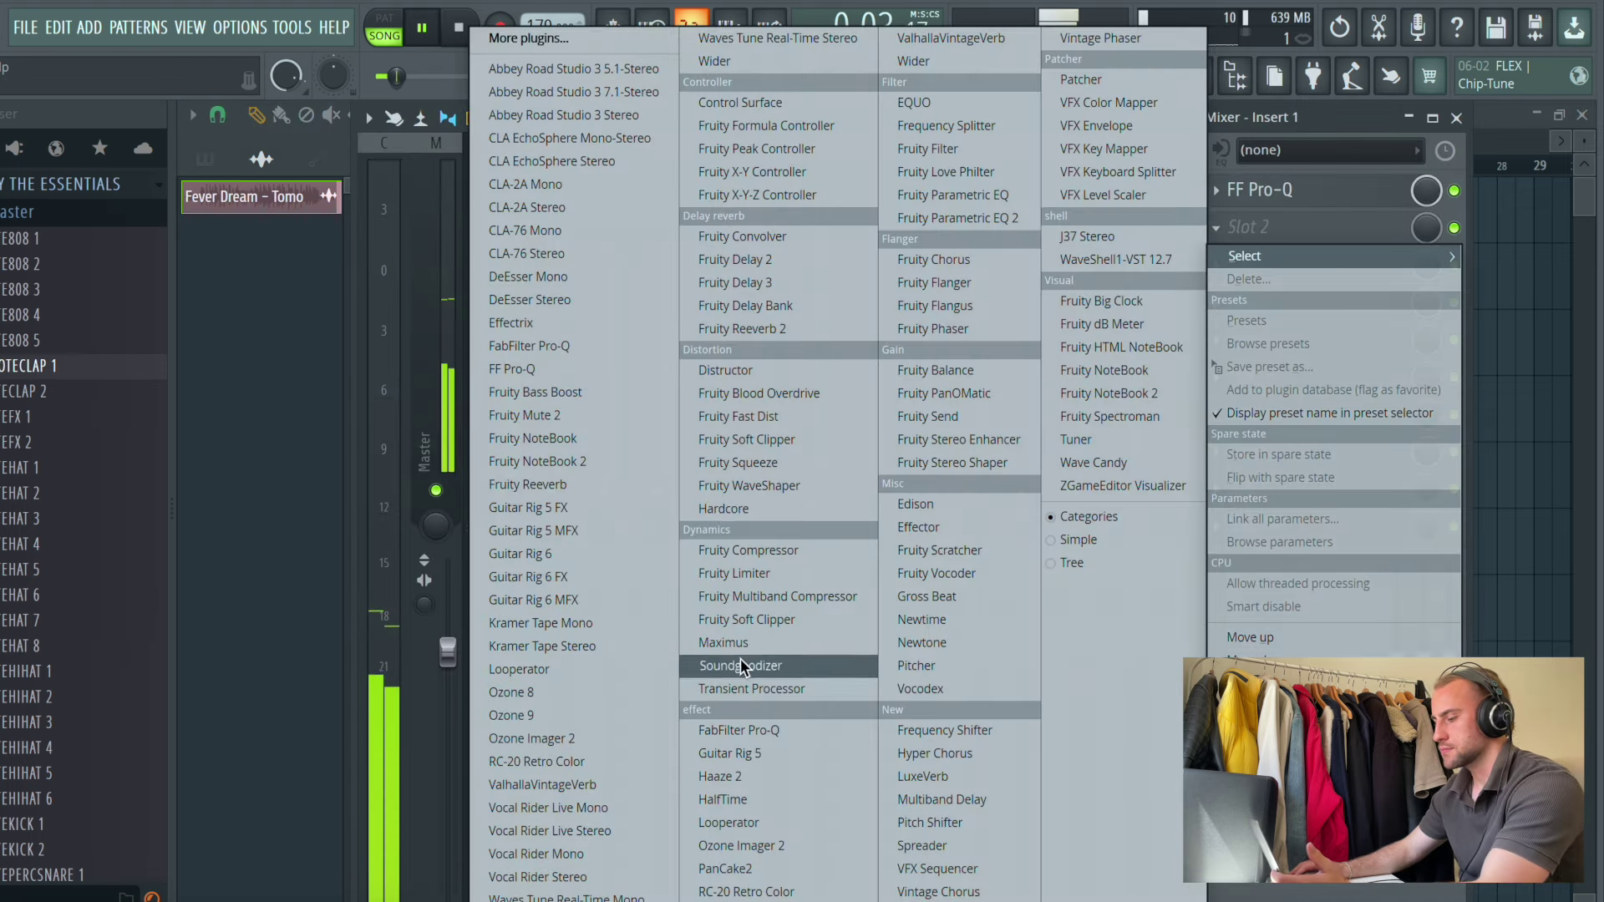
{"action": "left_click", "coordinate": [793, 893]}
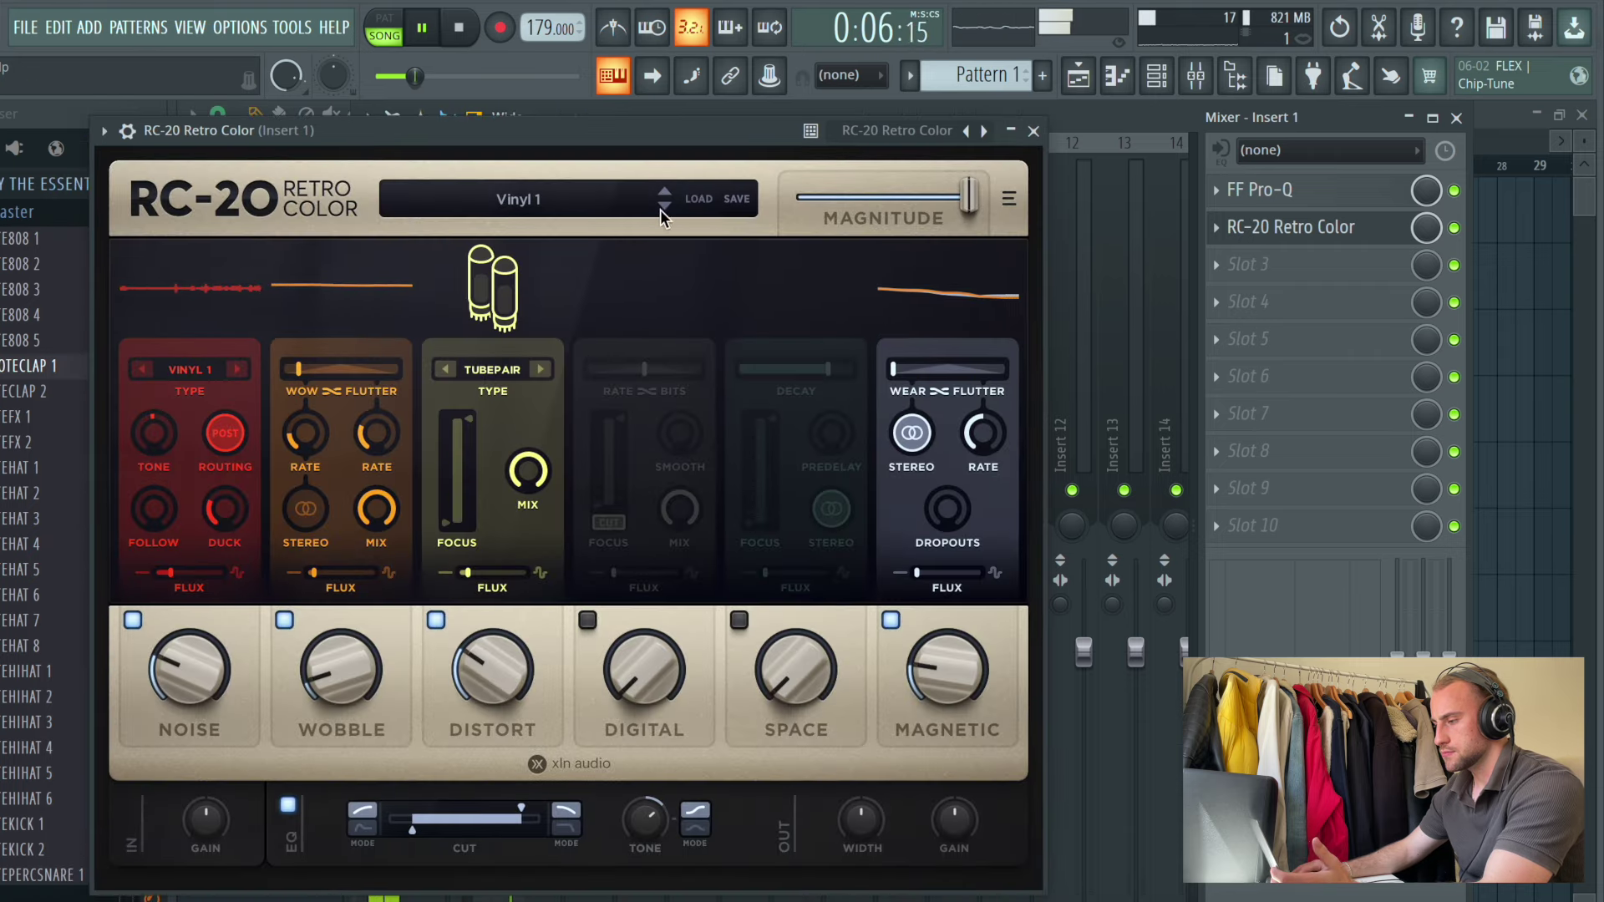
{"action": "left_click", "coordinate": [661, 207]}
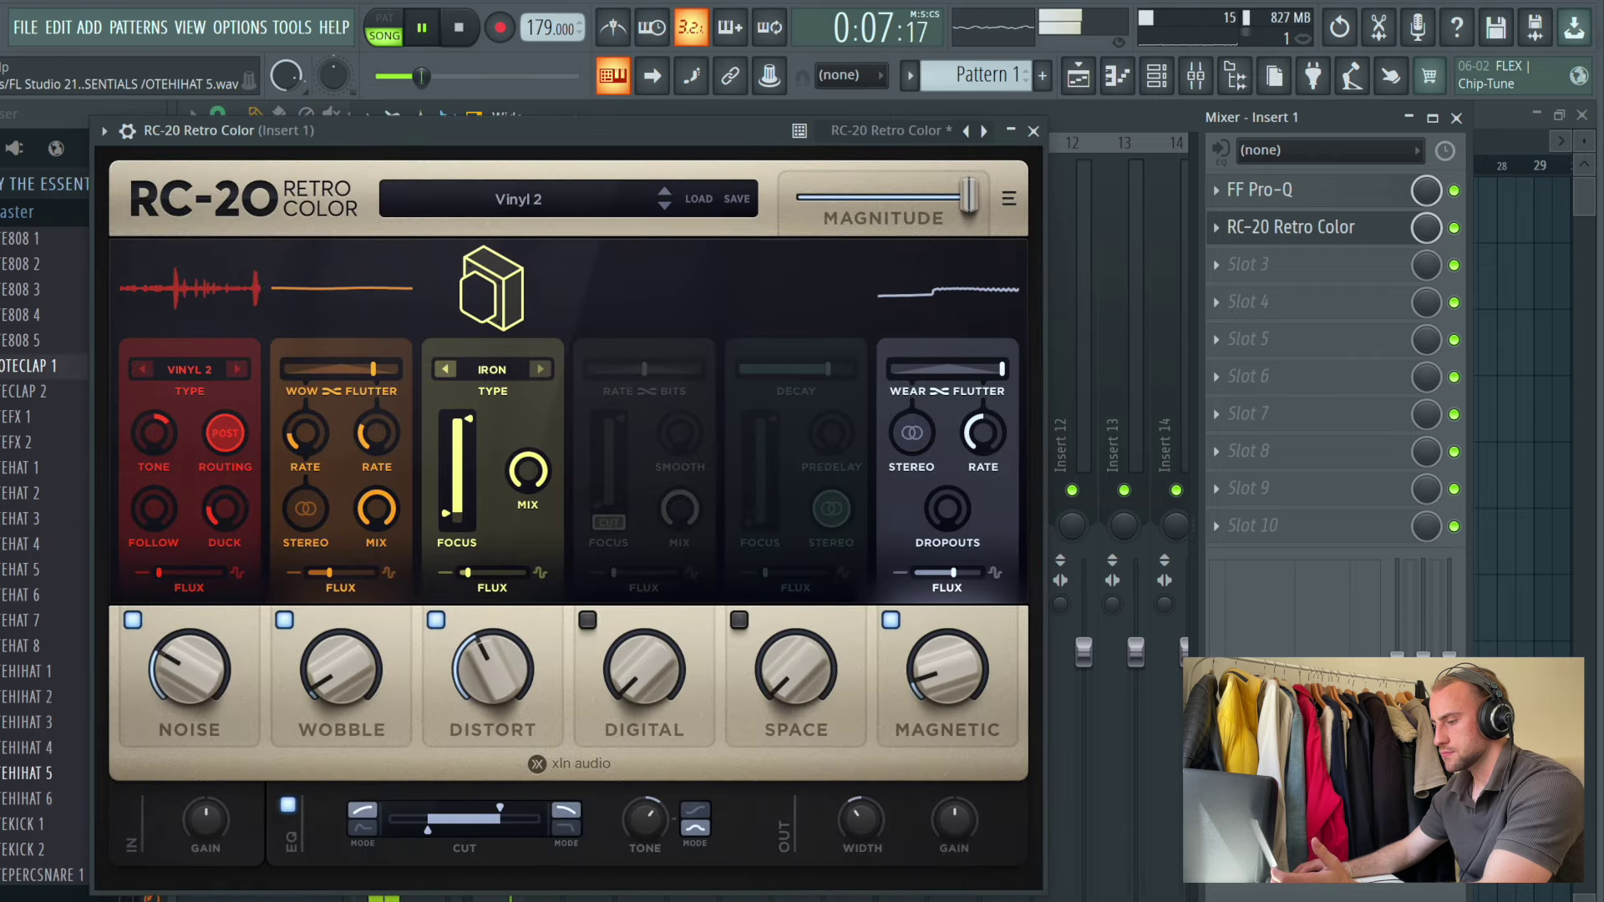
{"action": "left_click_drag", "start_coordinate": [209, 718], "coordinate": [203, 696]}
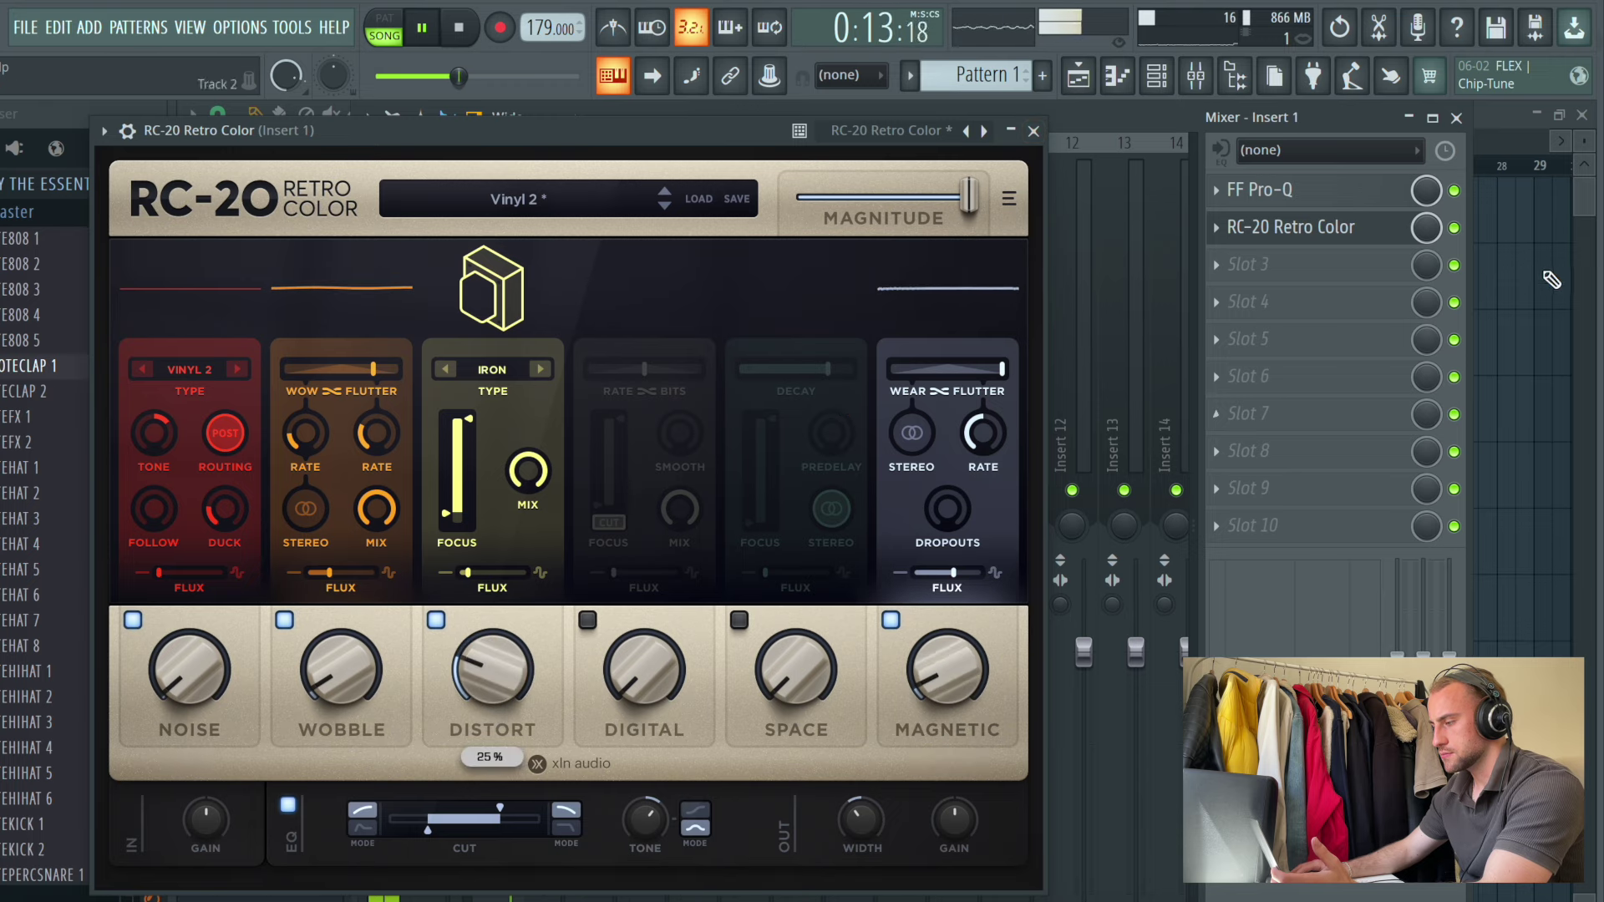
Add ValhallaVintageVerb to slot 3 of Insert 1 with HighCut at 4160 Hz and LowCut at 180 Hz
{"action": "left_click", "coordinate": [1322, 265]}
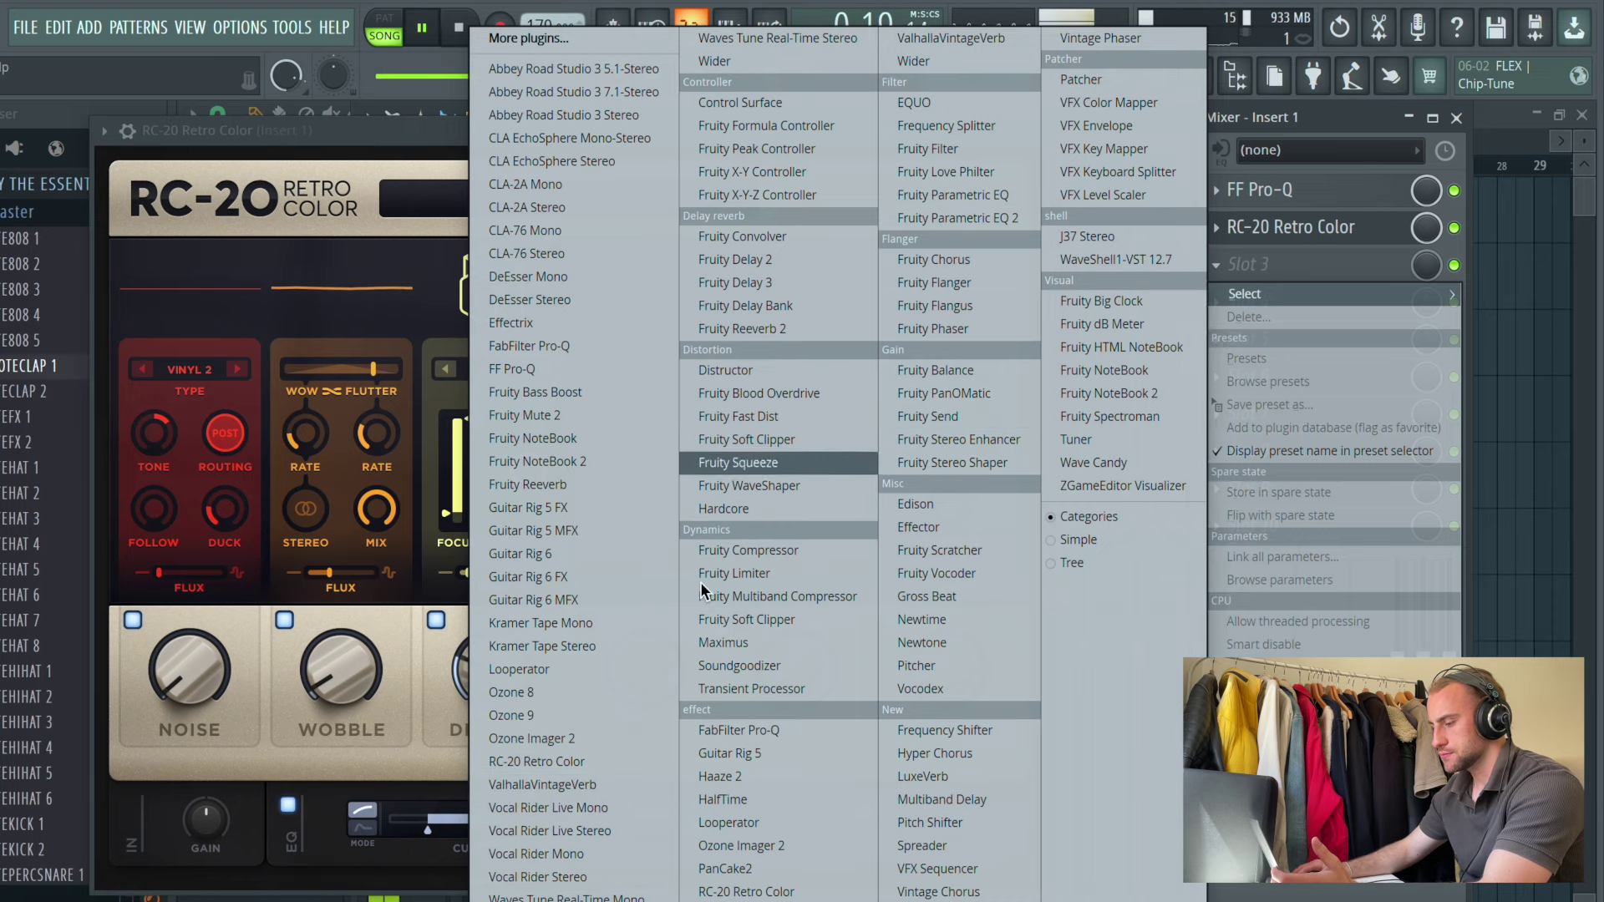
{"action": "left_click", "coordinate": [603, 789]}
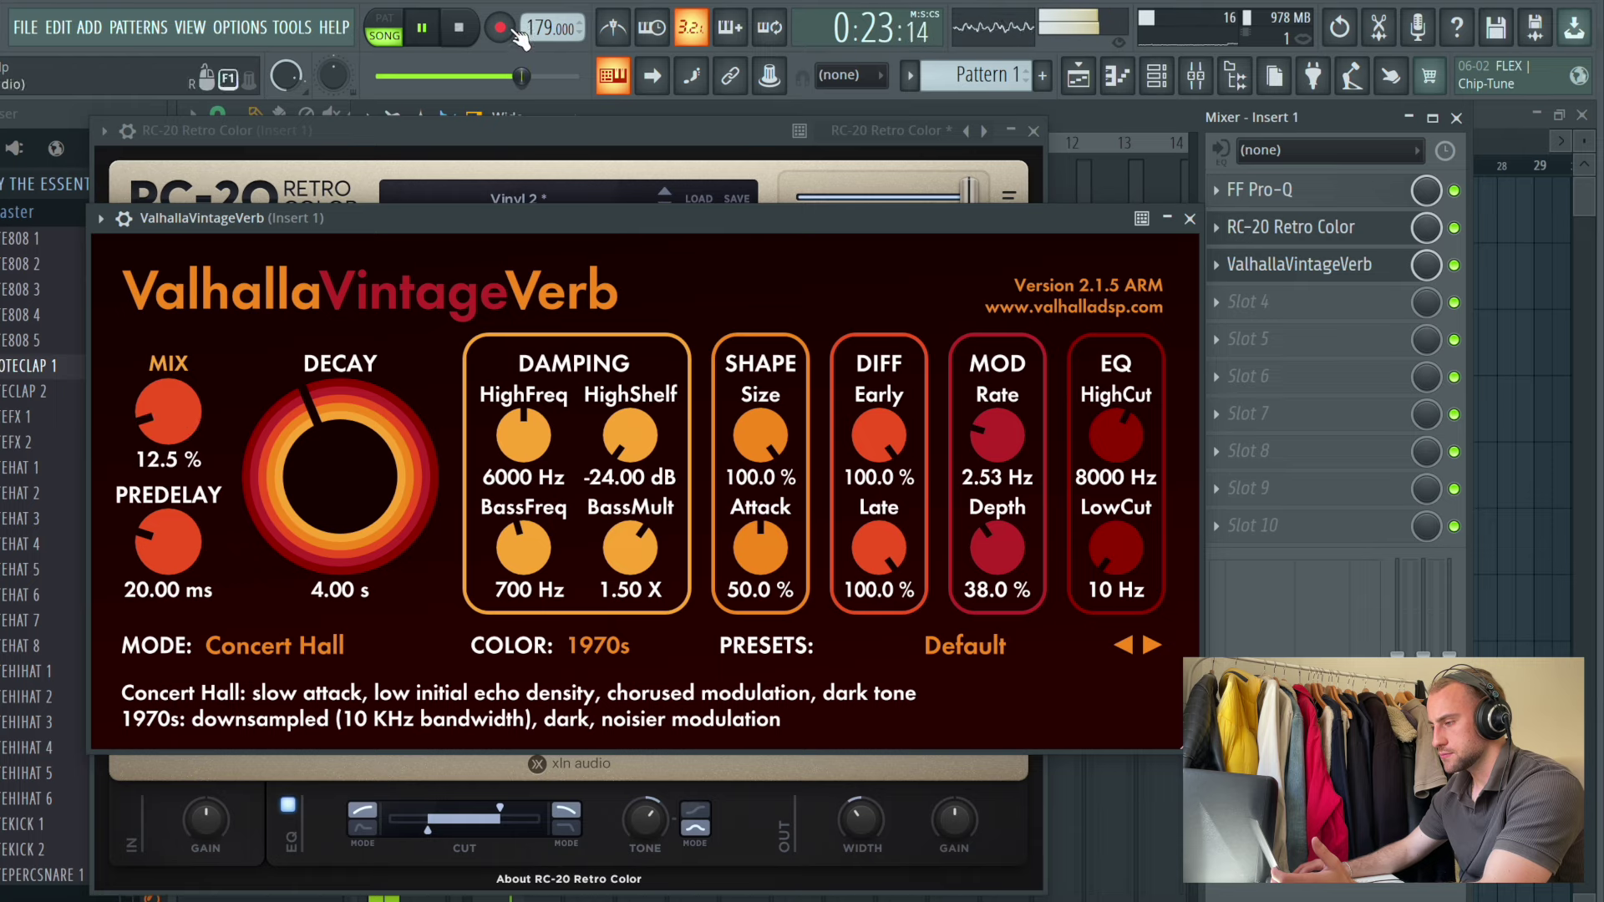
{"action": "left_click_drag", "start_coordinate": [1117, 550], "coordinate": [1111, 478]}
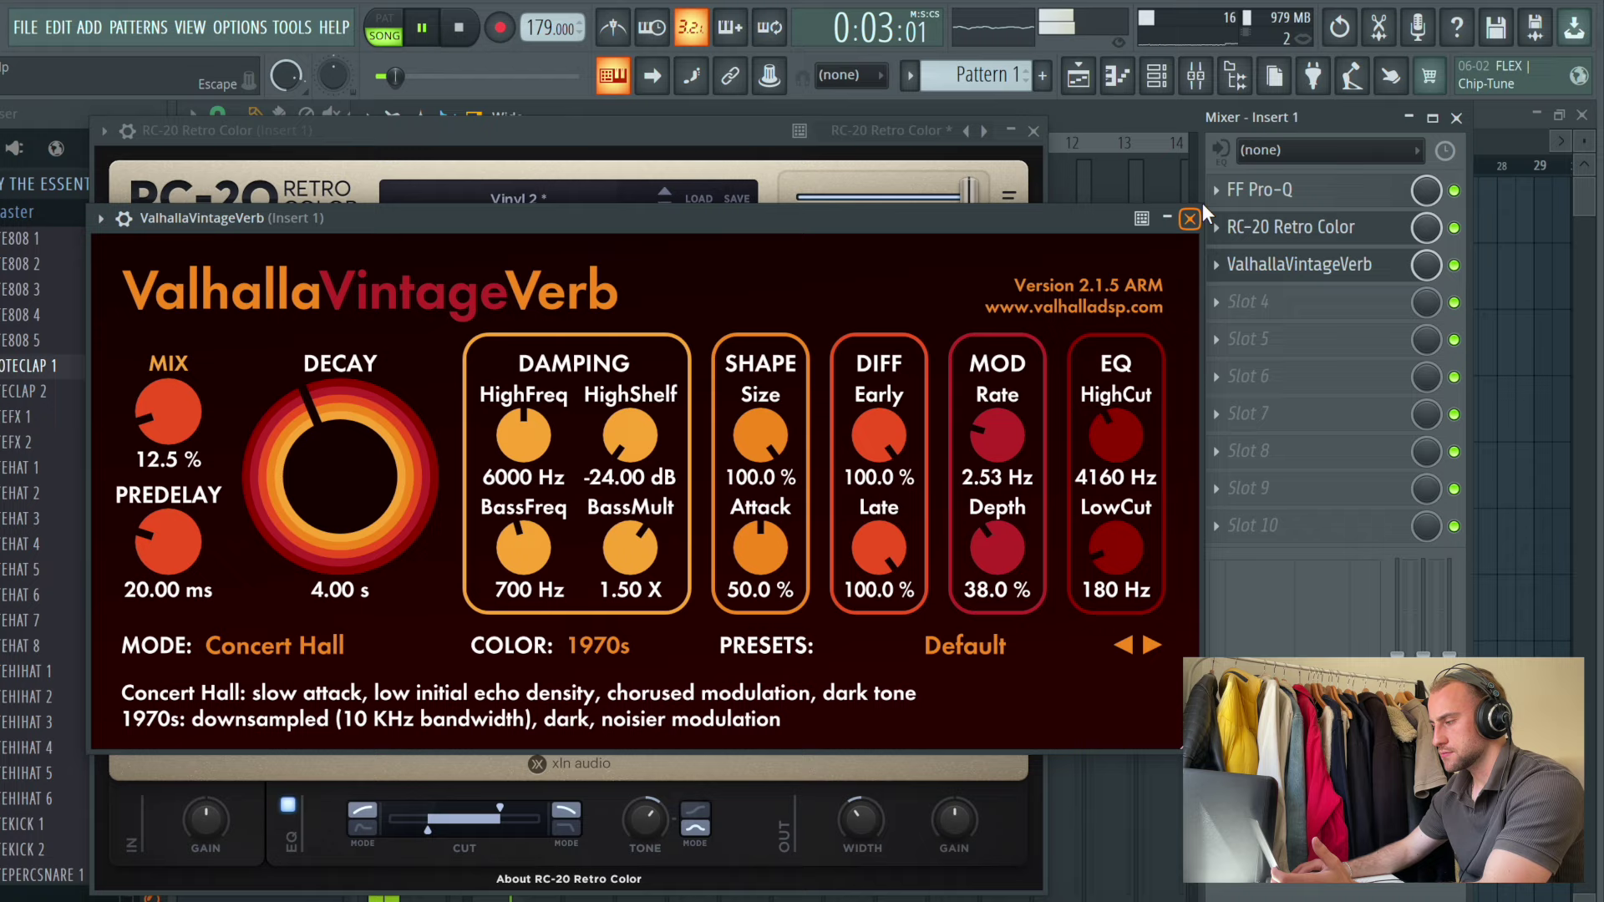
{"action": "left_click", "coordinate": [1188, 219]}
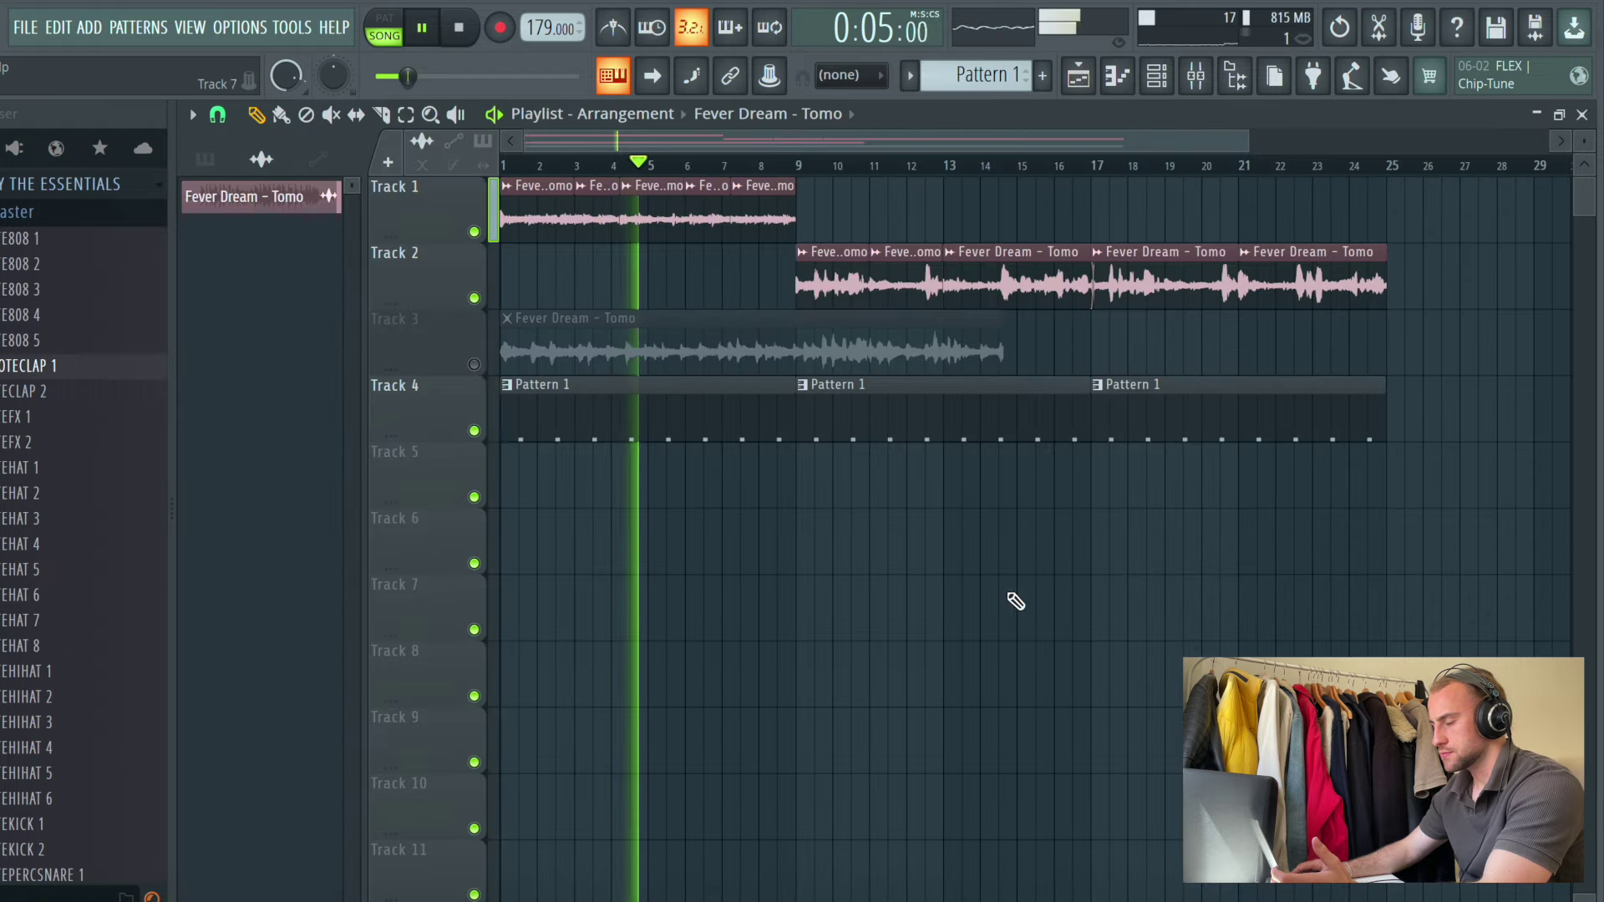
Play from bar 1 against the claps and slice the first Track 1 clip at the fourth beat of bar 1
{"action": "left_click", "coordinate": [503, 164]}
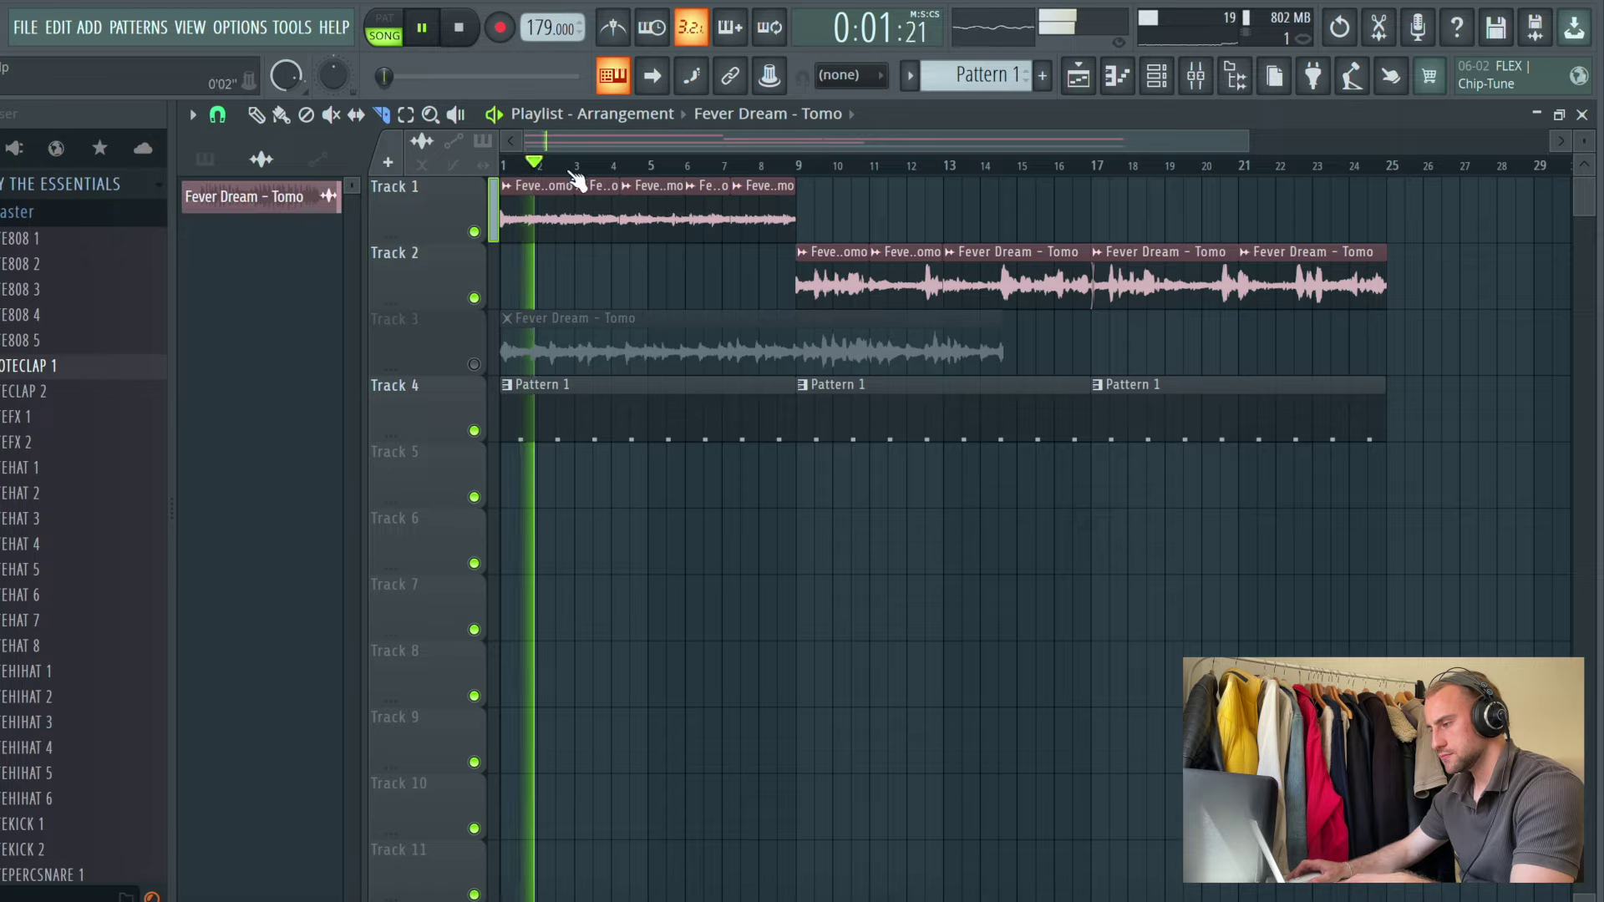
{"action": "scroll", "coordinate": [569, 172], "scroll_direction": "up", "scroll_amount": 6}
{"action": "key", "text": "space"}
{"action": "key", "text": "space"}
{"action": "left_click_drag", "start_coordinate": [585, 140], "coordinate": [547, 142]}
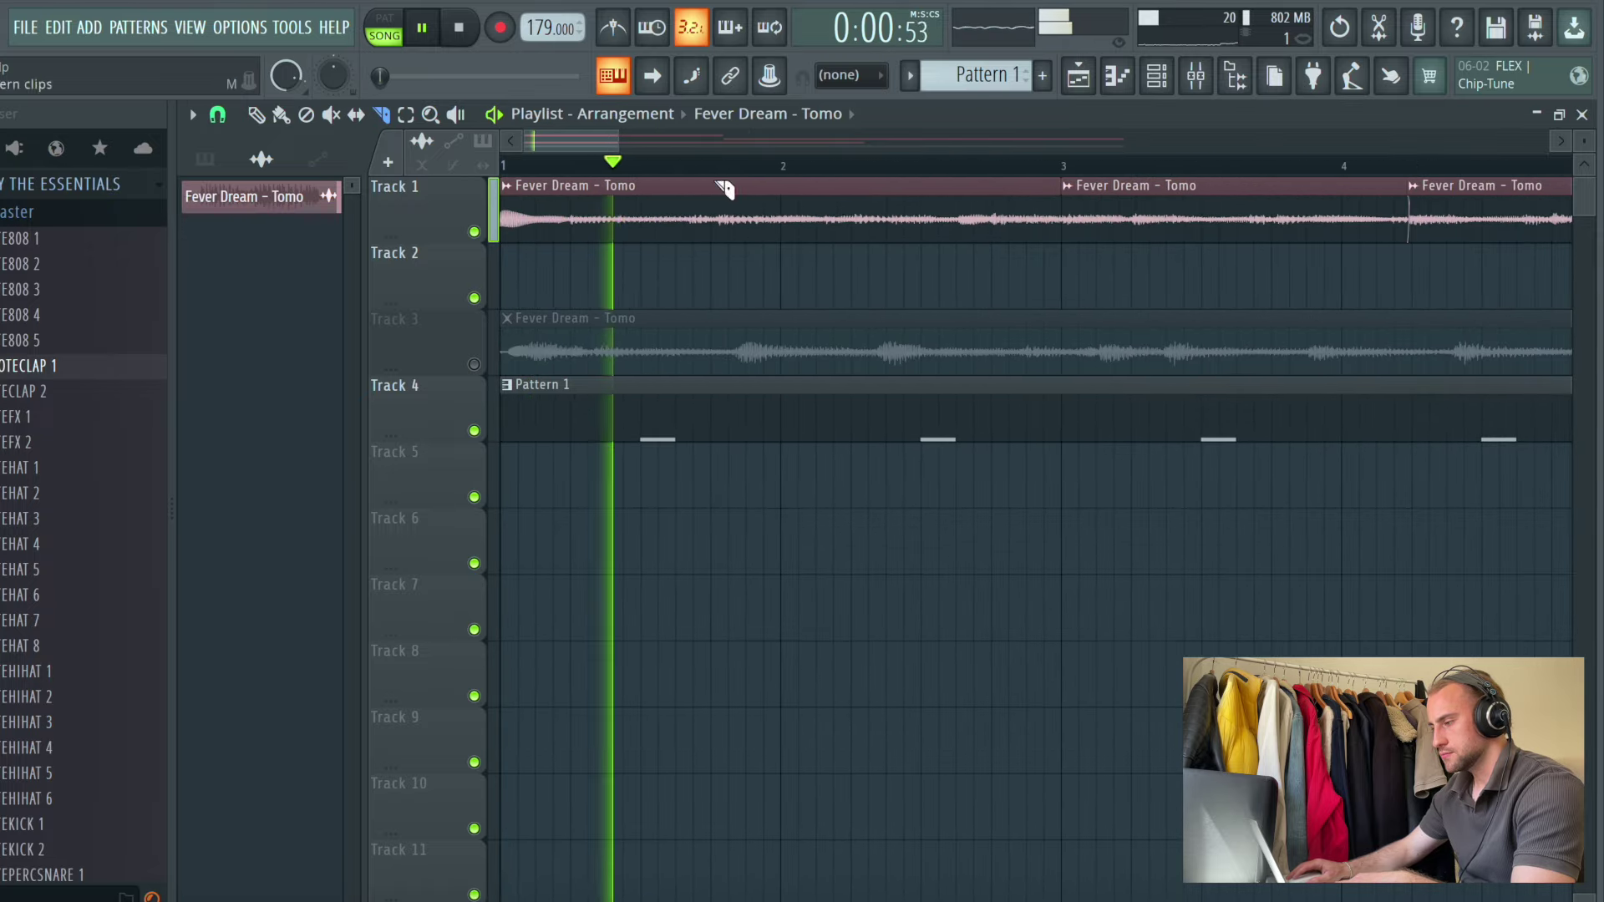
{"action": "scroll", "coordinate": [723, 189], "scroll_direction": "up", "scroll_amount": 4}
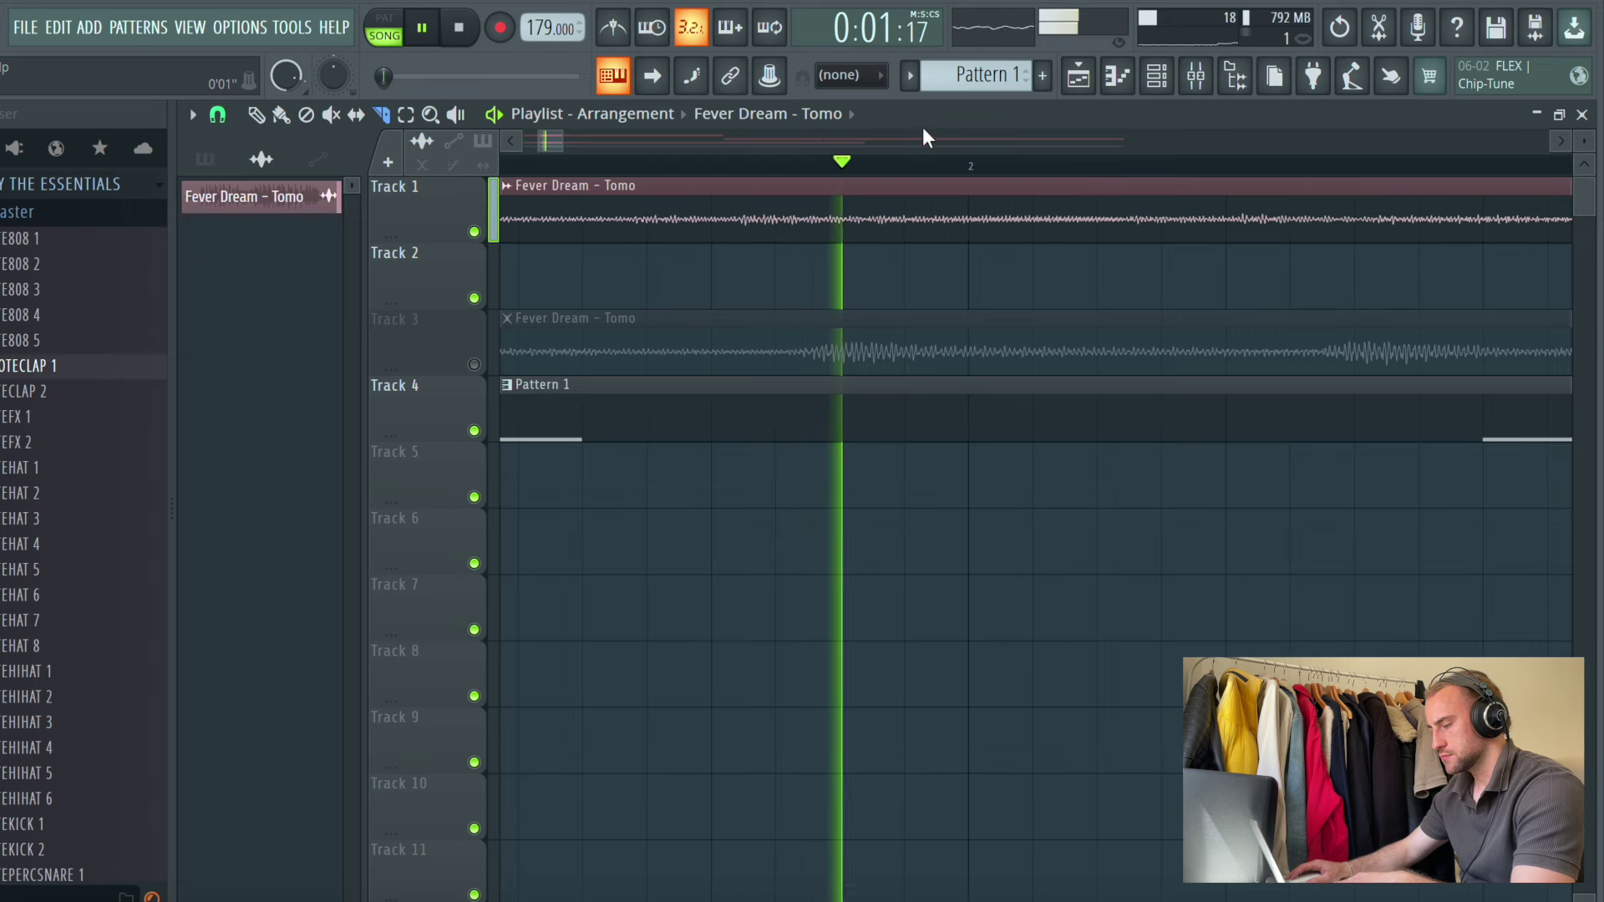
{"action": "scroll", "coordinate": [913, 167], "scroll_direction": "down", "scroll_amount": 1}
{"action": "scroll", "coordinate": [913, 170], "scroll_direction": "down", "scroll_amount": 1}
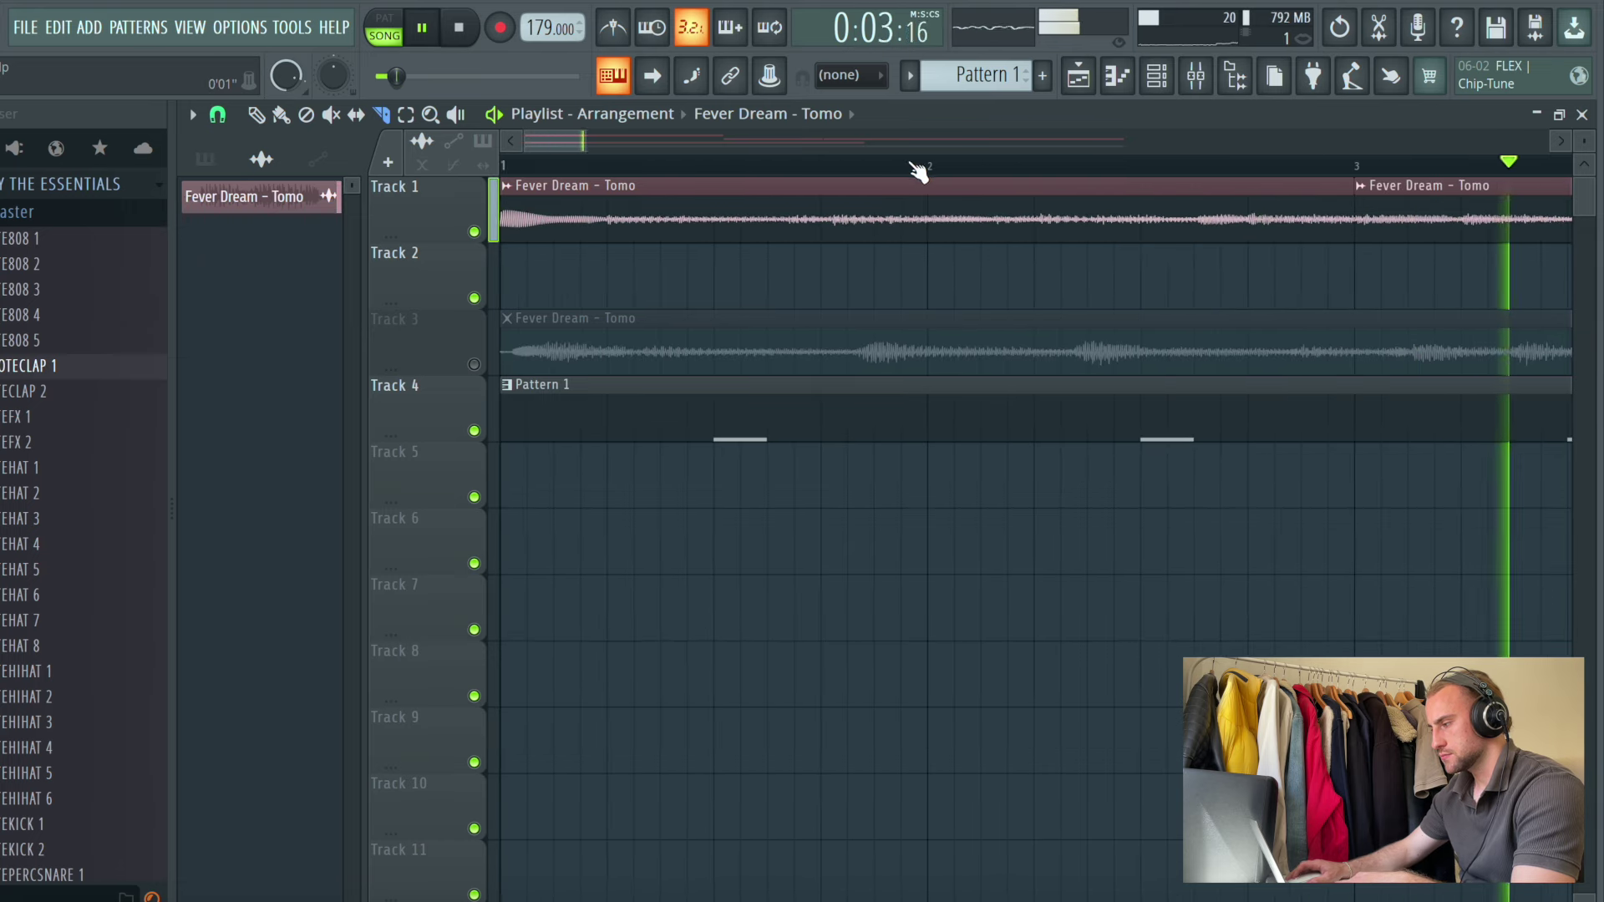
{"action": "left_click_drag", "start_coordinate": [820, 245], "coordinate": [820, 179]}
{"action": "key", "text": "space"}
{"action": "key", "text": "space"}
Move the newly sliced part down to Track 2 and fine-tune its start at the fourth beat of bar 1
{"action": "left_click", "coordinate": [260, 114]}
{"action": "key", "text": "space"}
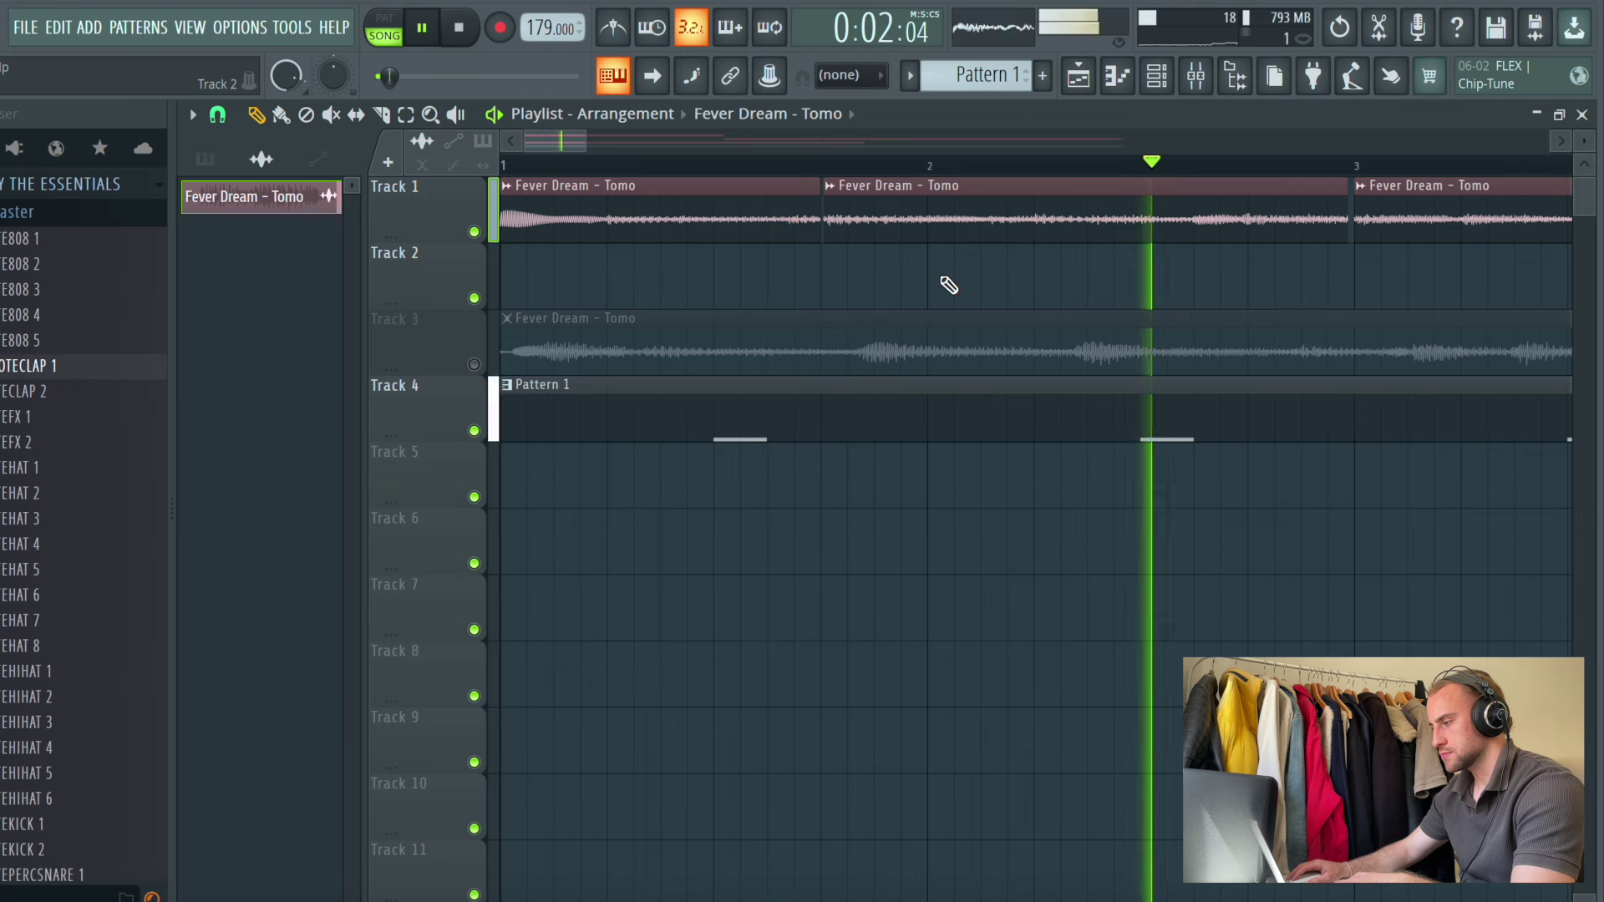
{"action": "left_click_drag", "start_coordinate": [924, 215], "coordinate": [920, 300]}
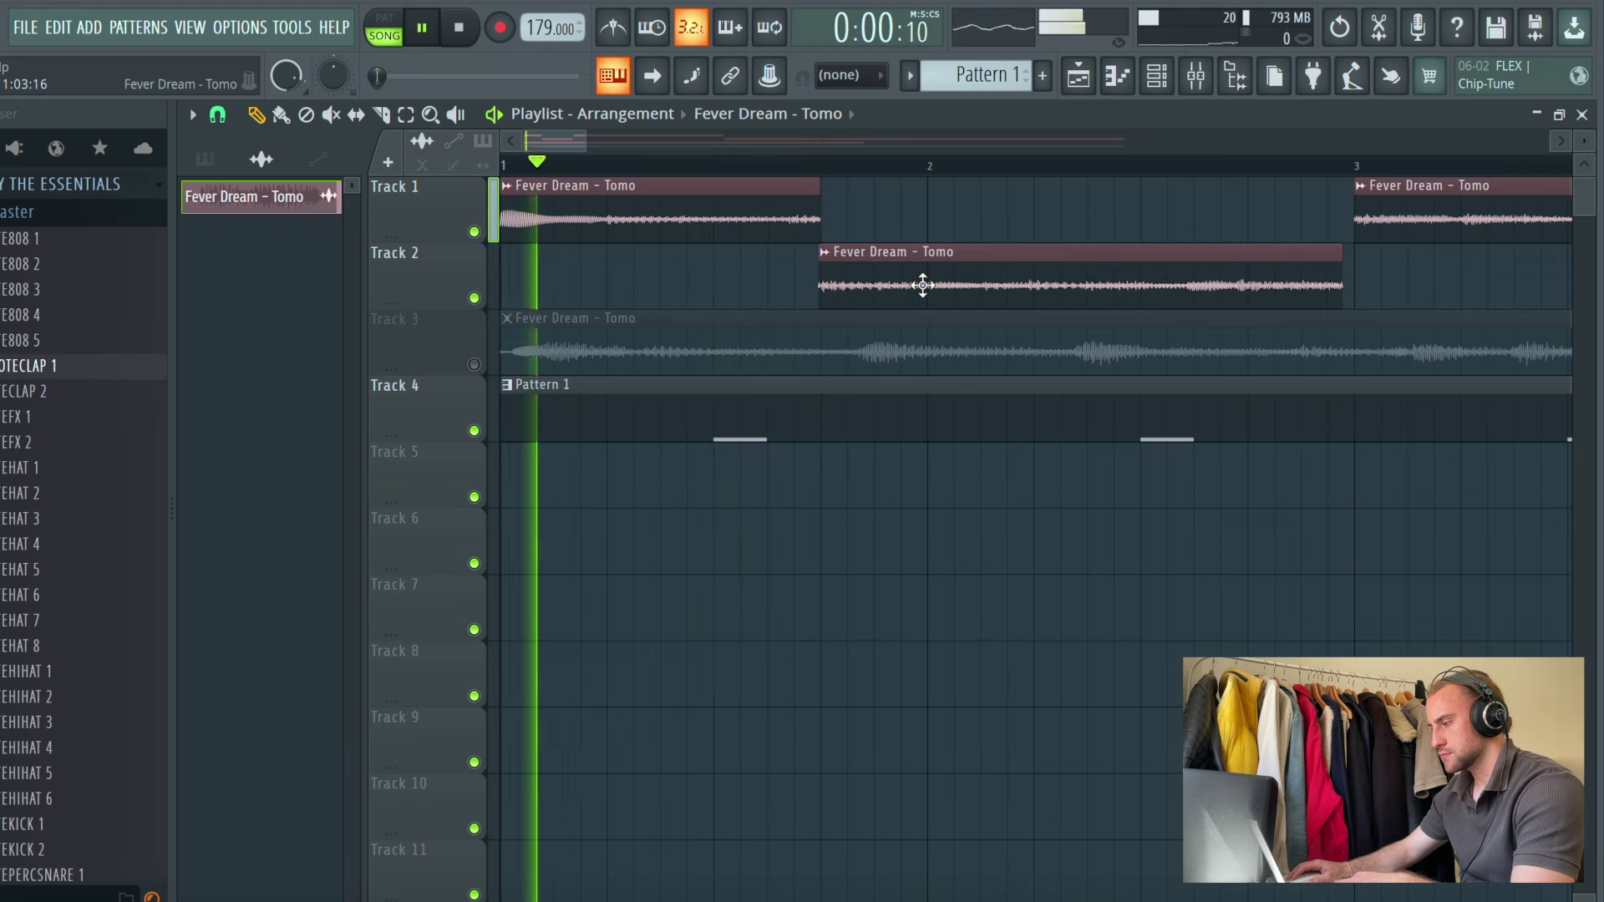
{"action": "left_click_drag", "start_coordinate": [923, 285], "coordinate": [928, 284]}
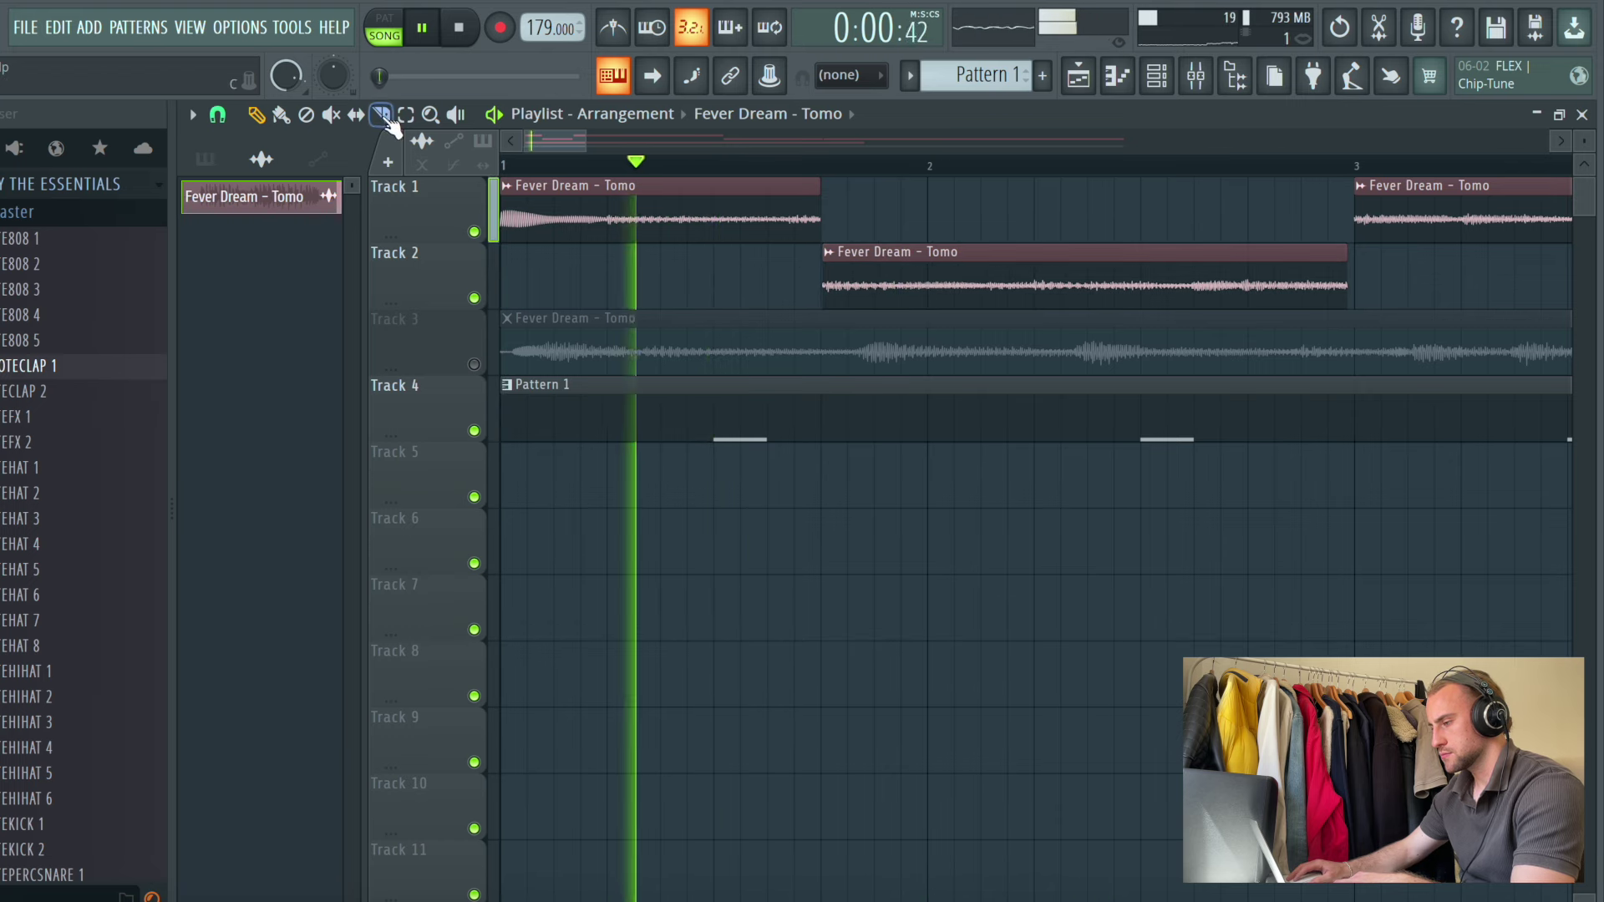
Slice the Track 2 clip just after bar 2, nudge the later part to meet bar 3, and return both parts to Track 1
{"action": "left_click", "coordinate": [986, 288]}
{"action": "left_click", "coordinate": [257, 114]}
{"action": "left_click_drag", "start_coordinate": [1078, 272], "coordinate": [1078, 174]}
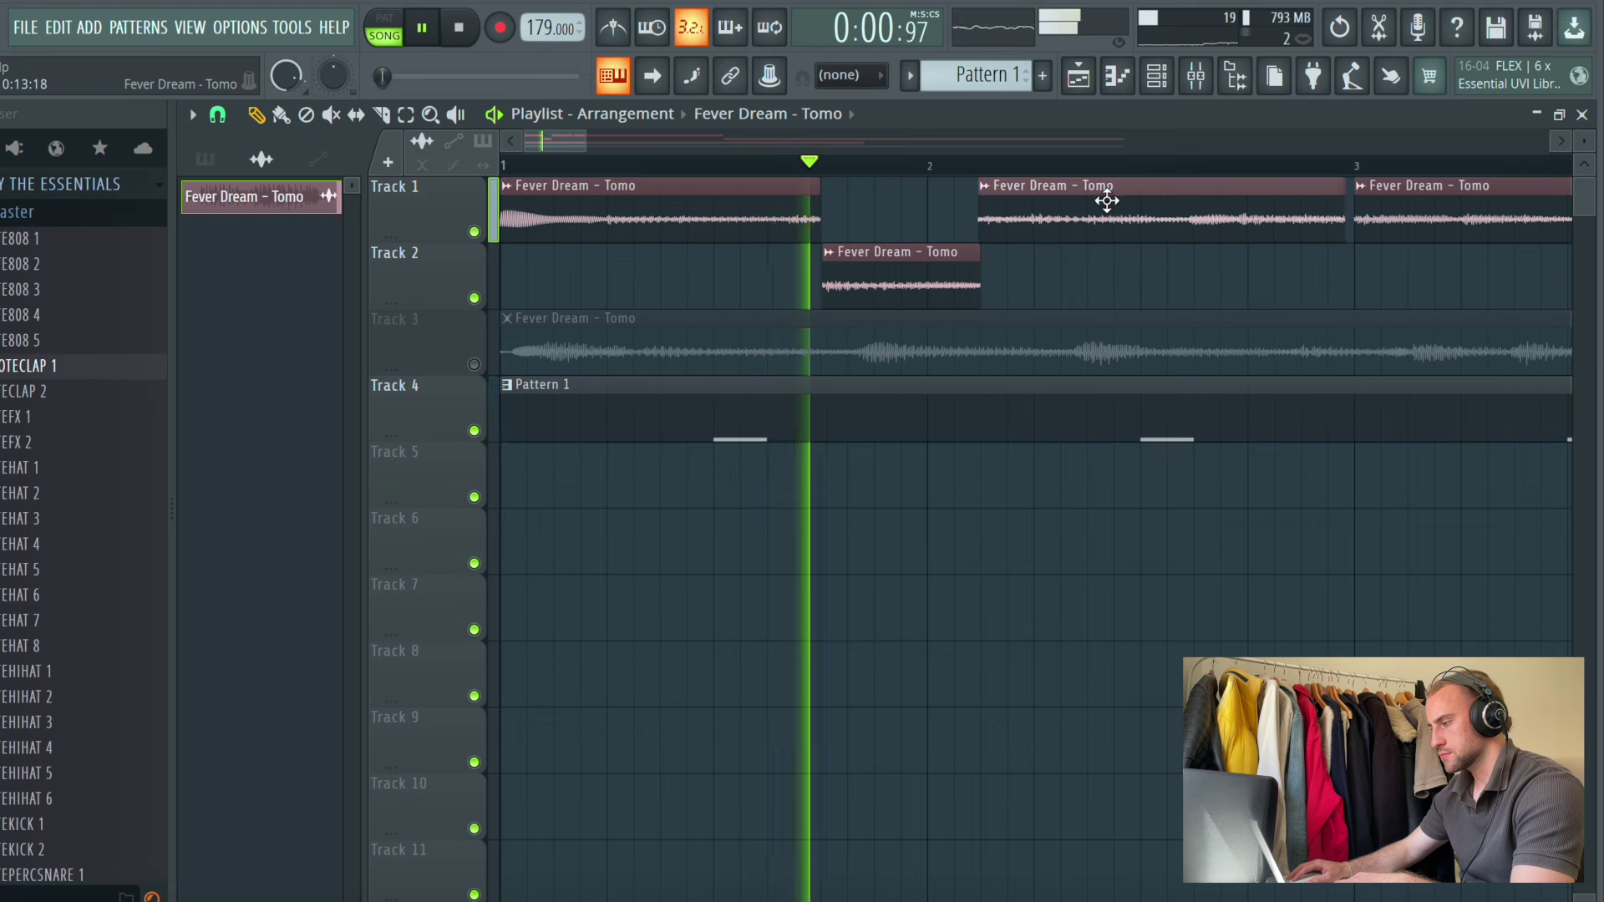
{"action": "left_click_drag", "start_coordinate": [1181, 234], "coordinate": [1187, 231]}
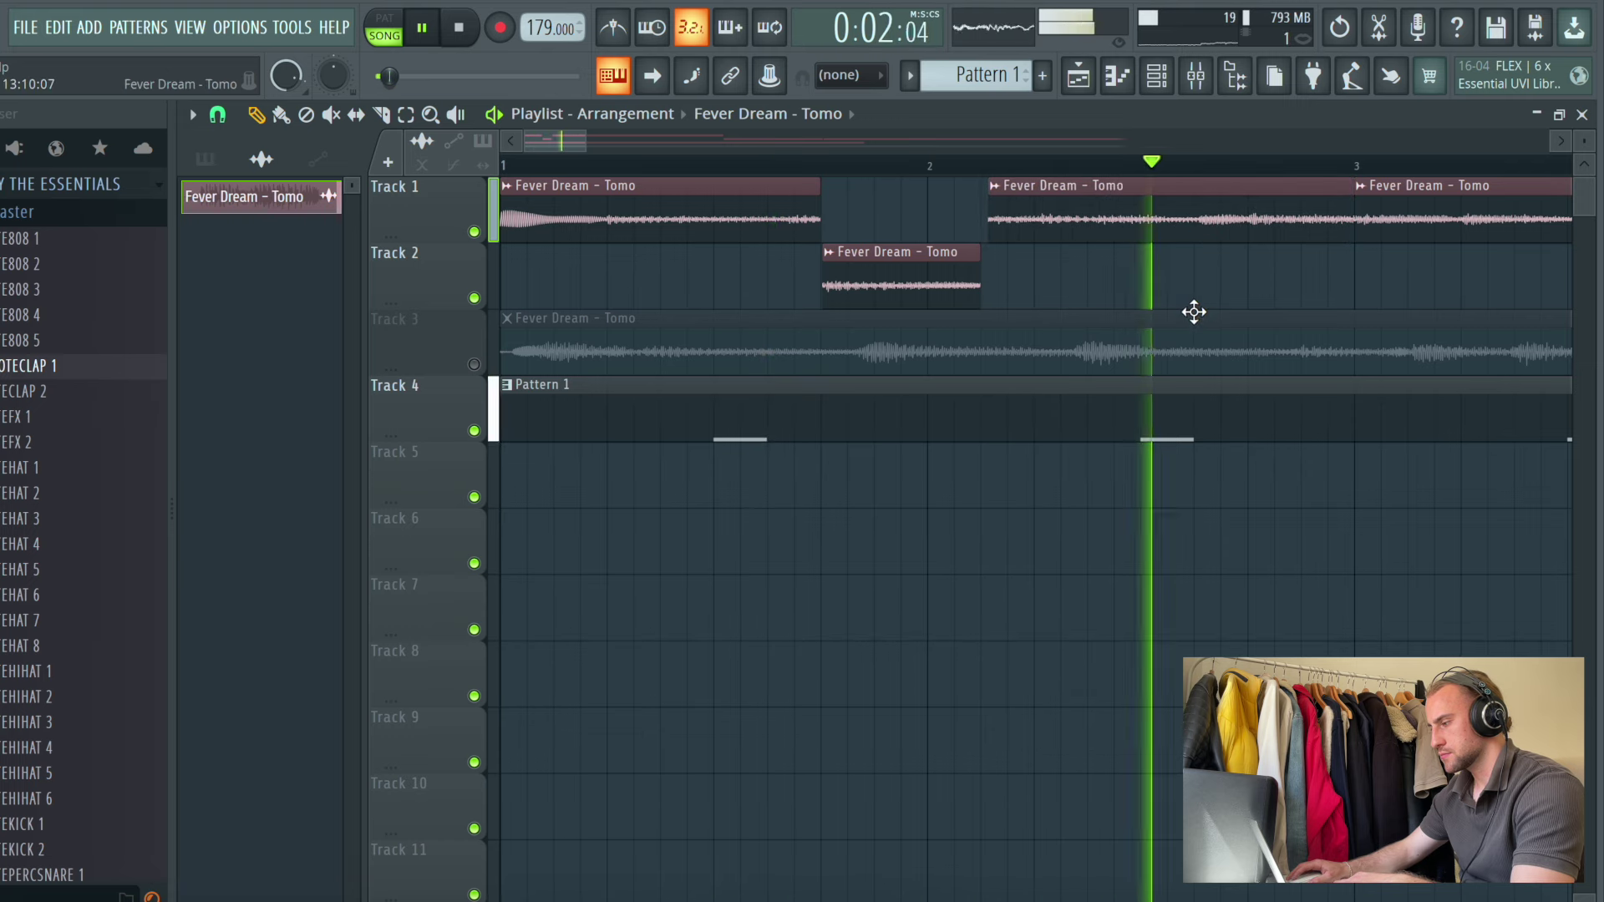
{"action": "left_click_drag", "start_coordinate": [924, 281], "coordinate": [925, 198]}
Nudge the Track 2 clip at the third beat of bar 9 into line with the clap
{"action": "left_click_drag", "start_coordinate": [558, 137], "coordinate": [671, 148]}
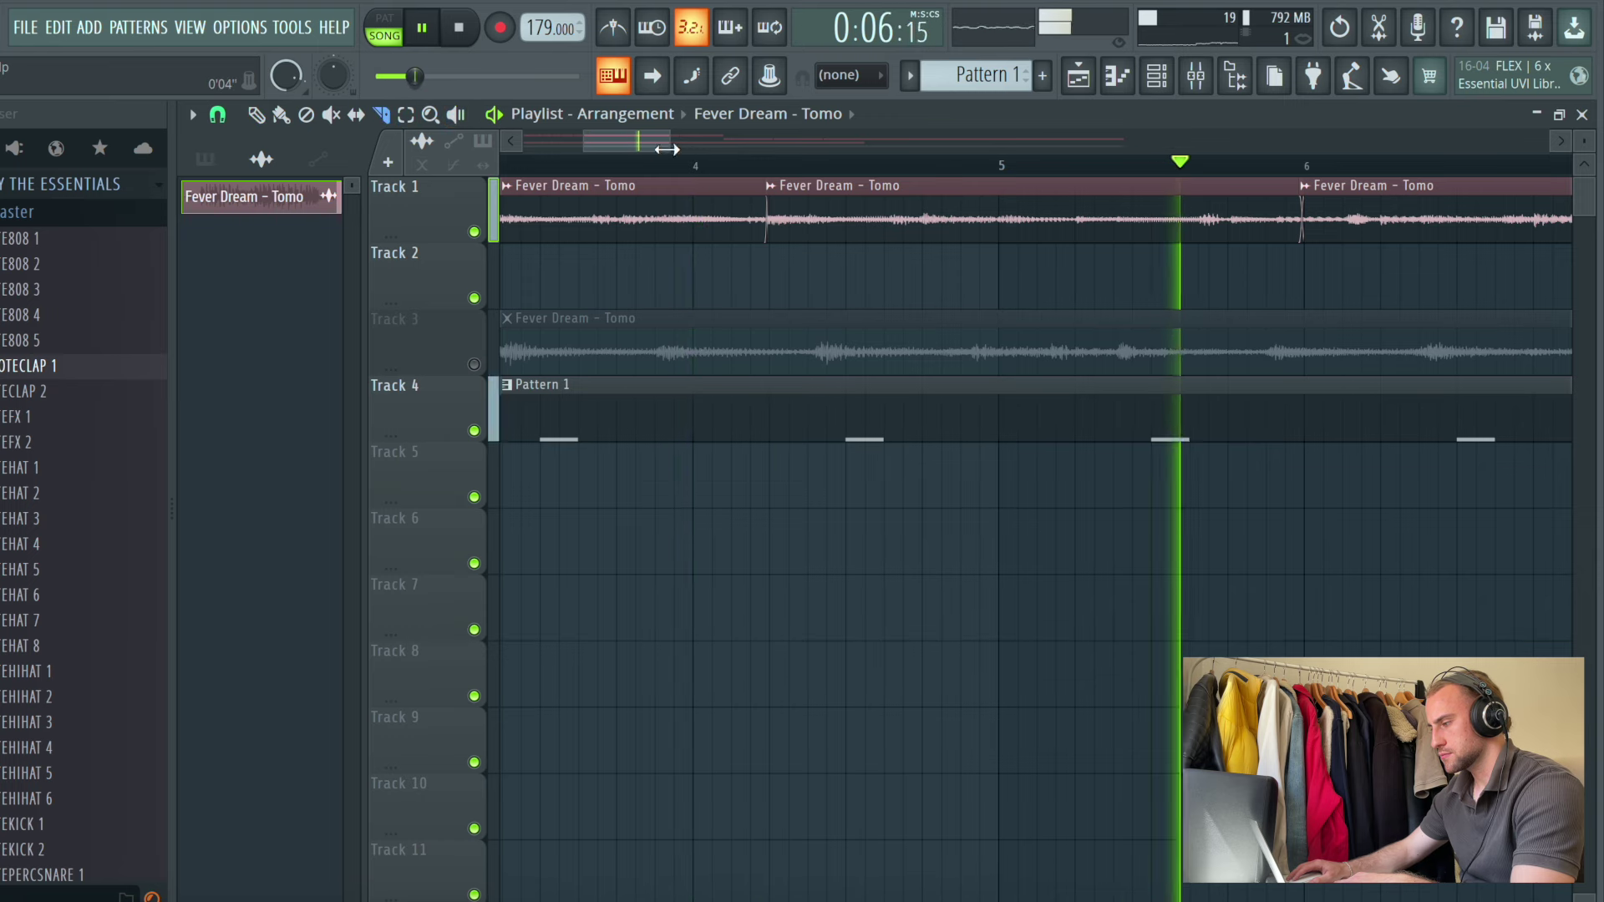
{"action": "left_click_drag", "start_coordinate": [643, 138], "coordinate": [780, 179]}
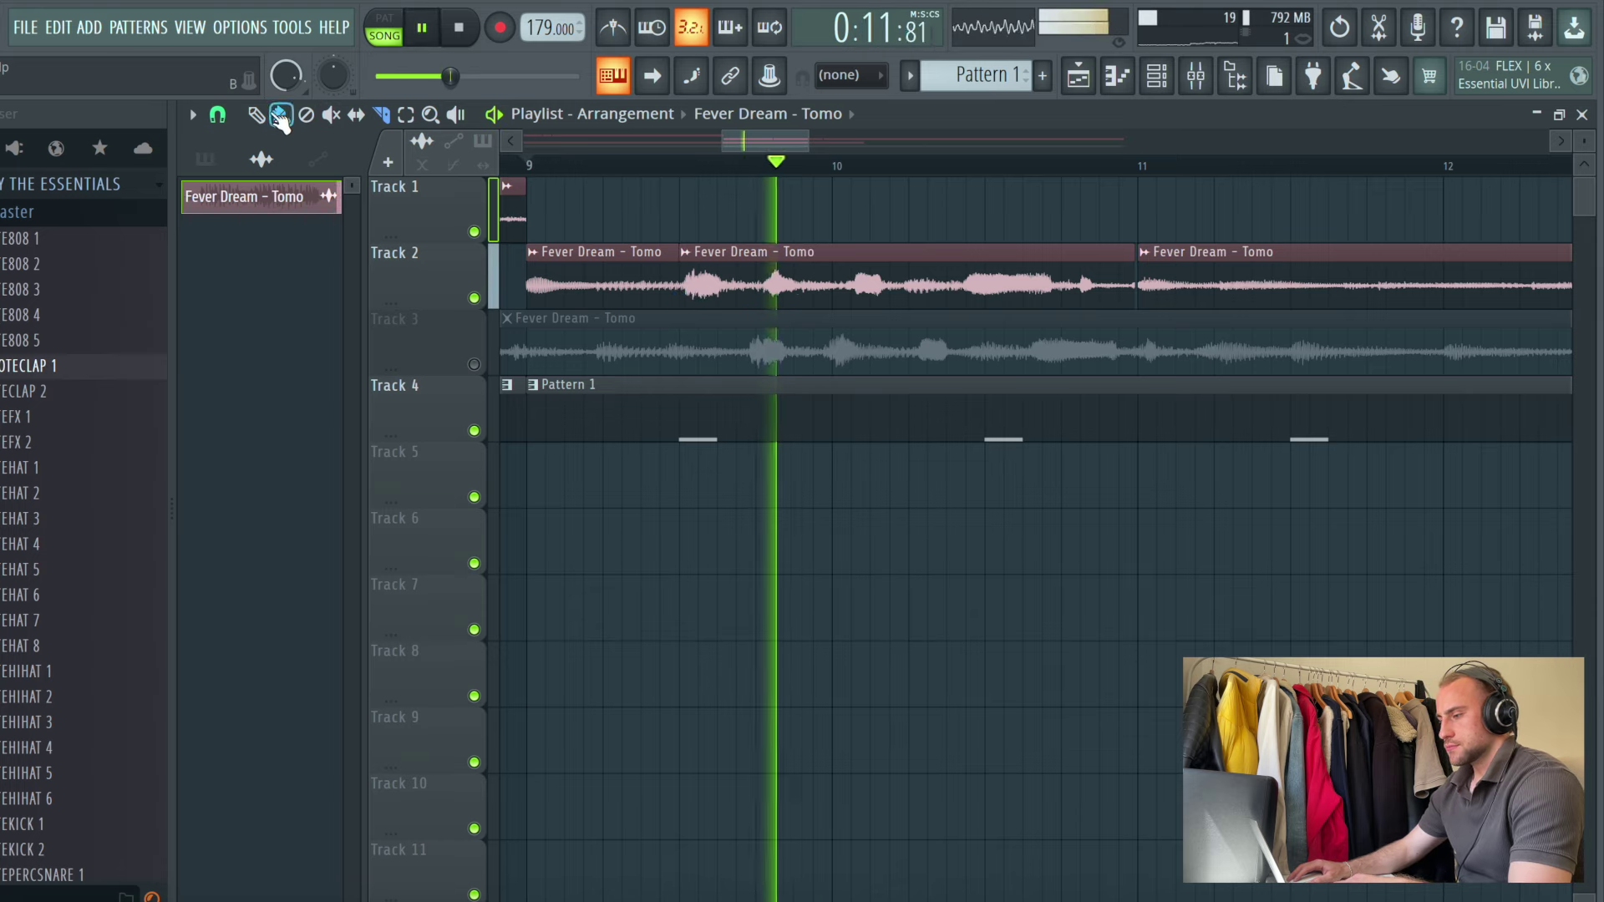
{"action": "key", "text": "space"}
{"action": "key", "text": "space"}
{"action": "scroll", "coordinate": [681, 162], "scroll_direction": "up", "scroll_amount": 8}
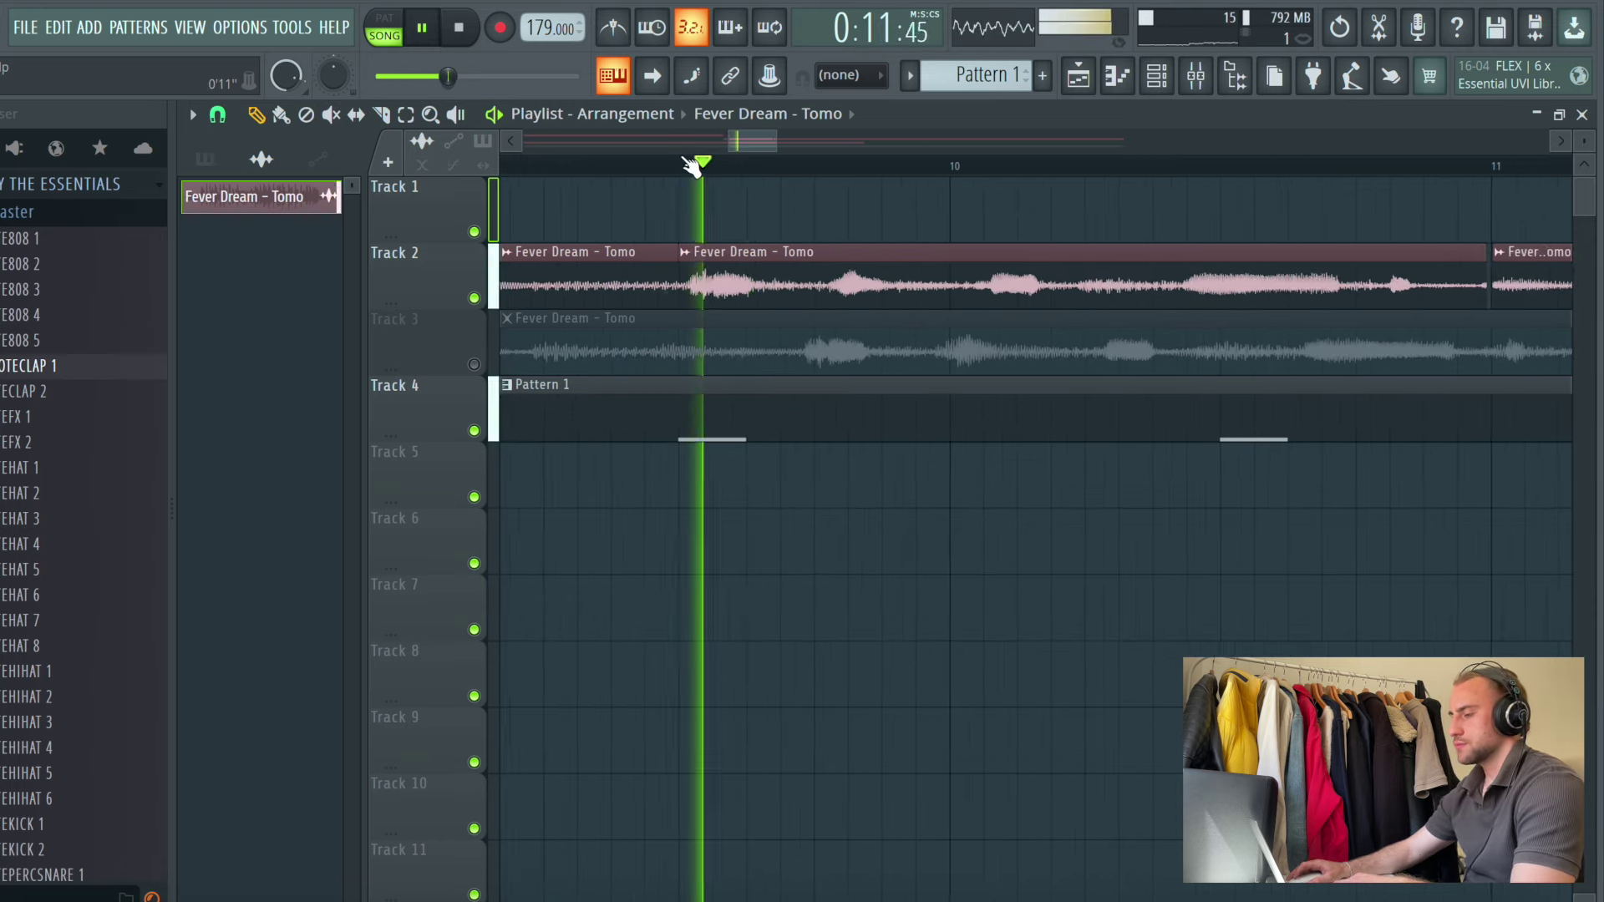
{"action": "key", "text": "space"}
{"action": "left_click_drag", "start_coordinate": [685, 298], "coordinate": [741, 294]}
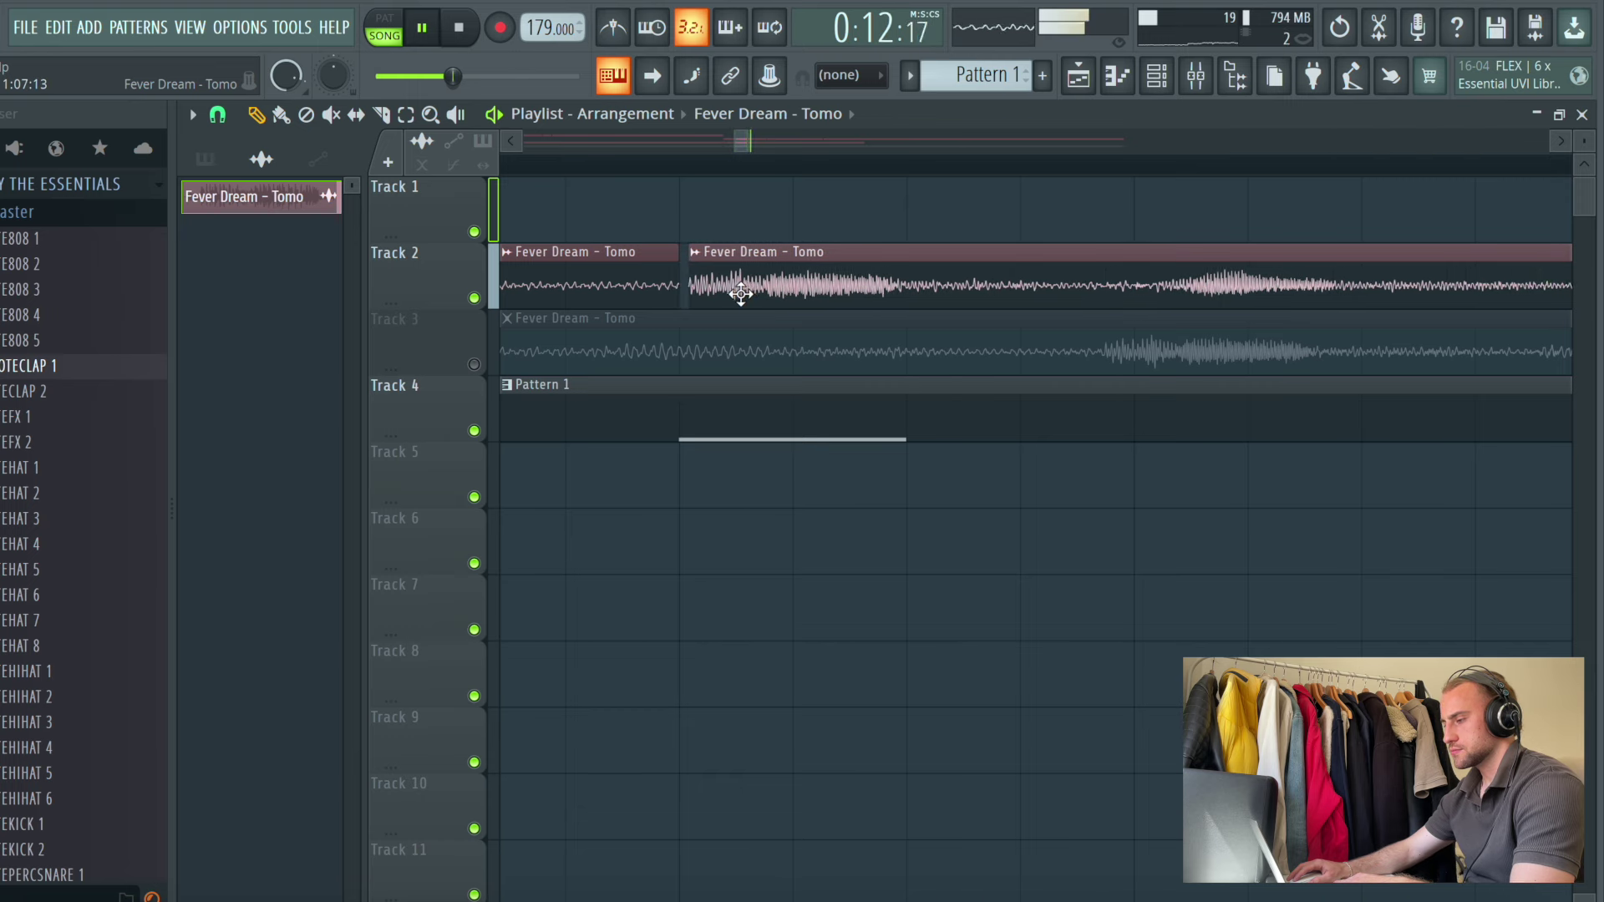
{"action": "scroll", "coordinate": [812, 168], "scroll_direction": "down", "scroll_amount": 5}
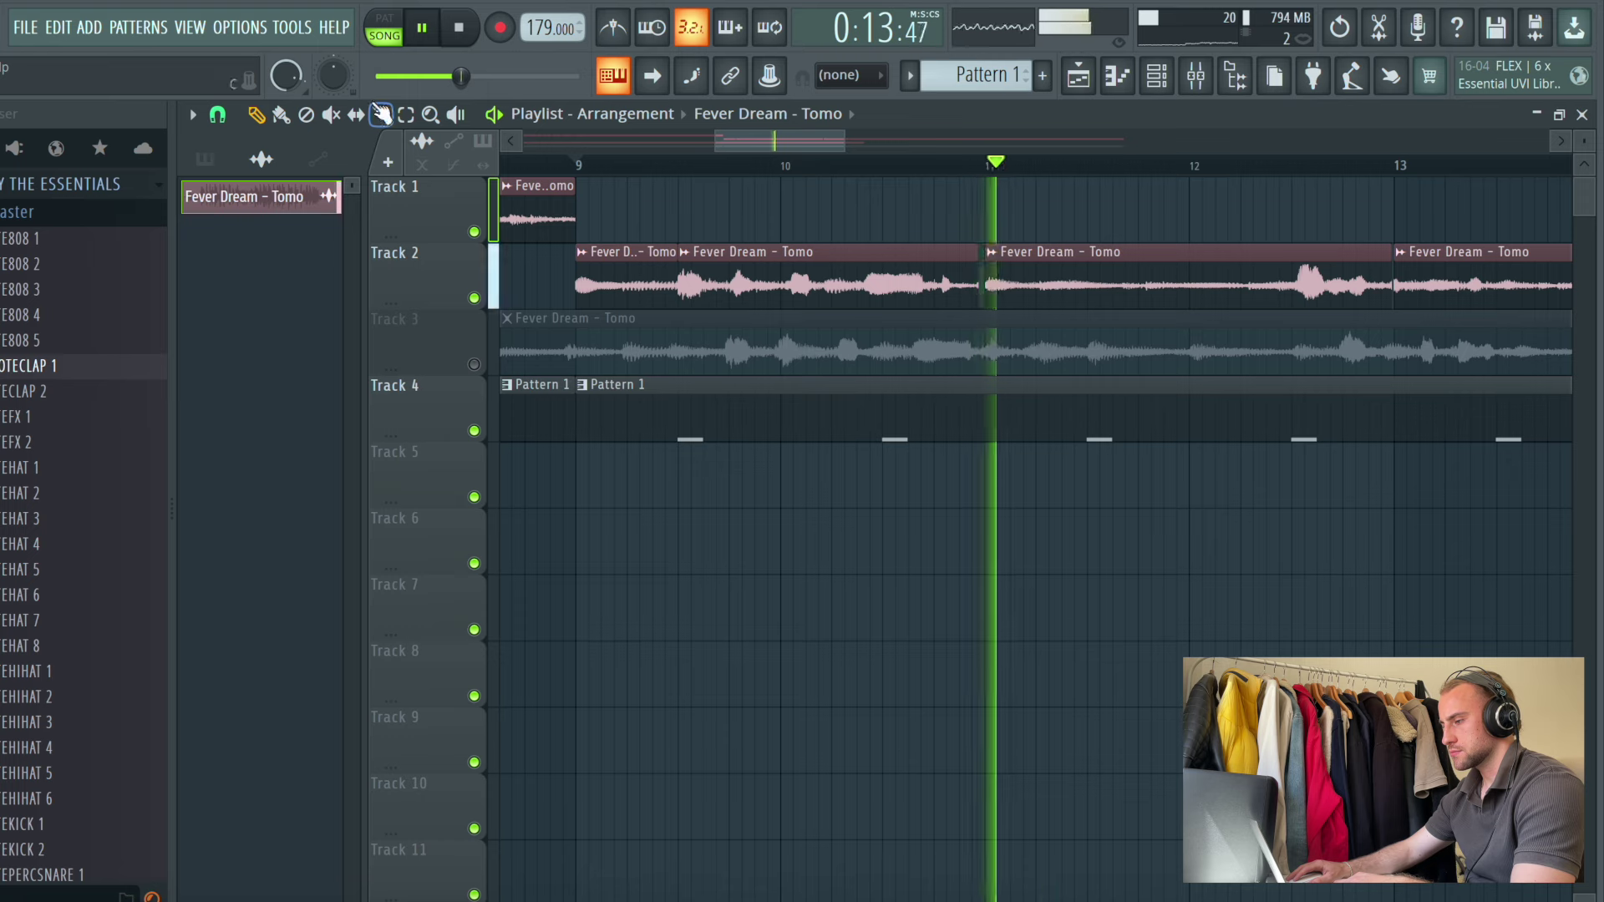
Play from bar 11 against the claps and move the Track 2 clip at bar 13 up to Track 1
{"action": "key", "text": "space"}
{"action": "key", "text": "space"}
{"action": "left_click_drag", "start_coordinate": [760, 134], "coordinate": [785, 145]}
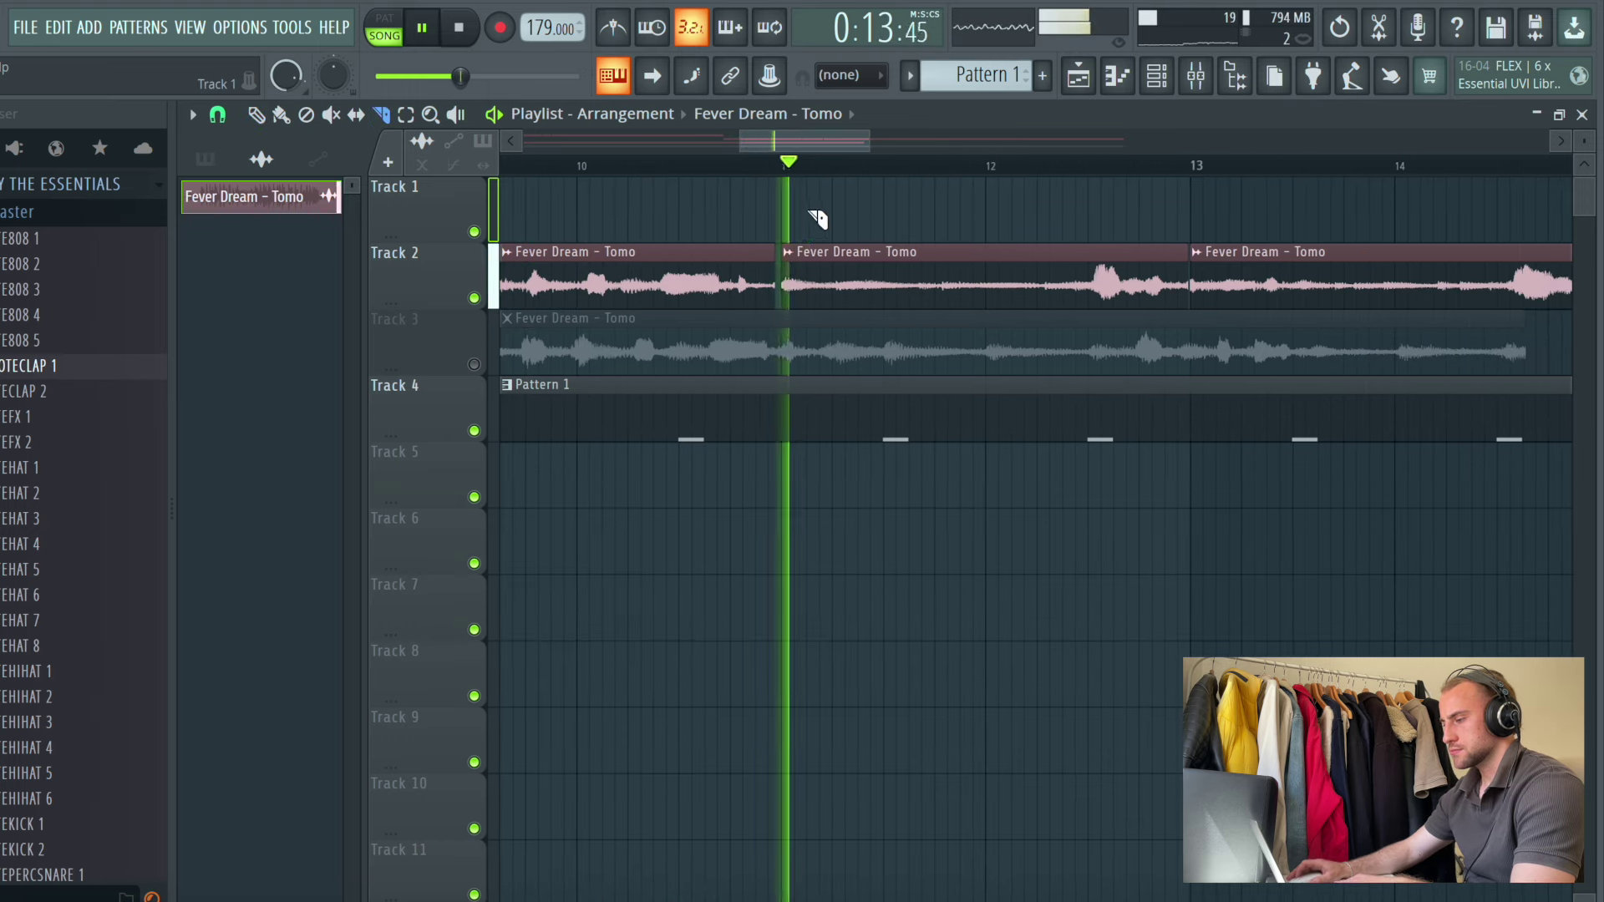
{"action": "left_click", "coordinate": [852, 171]}
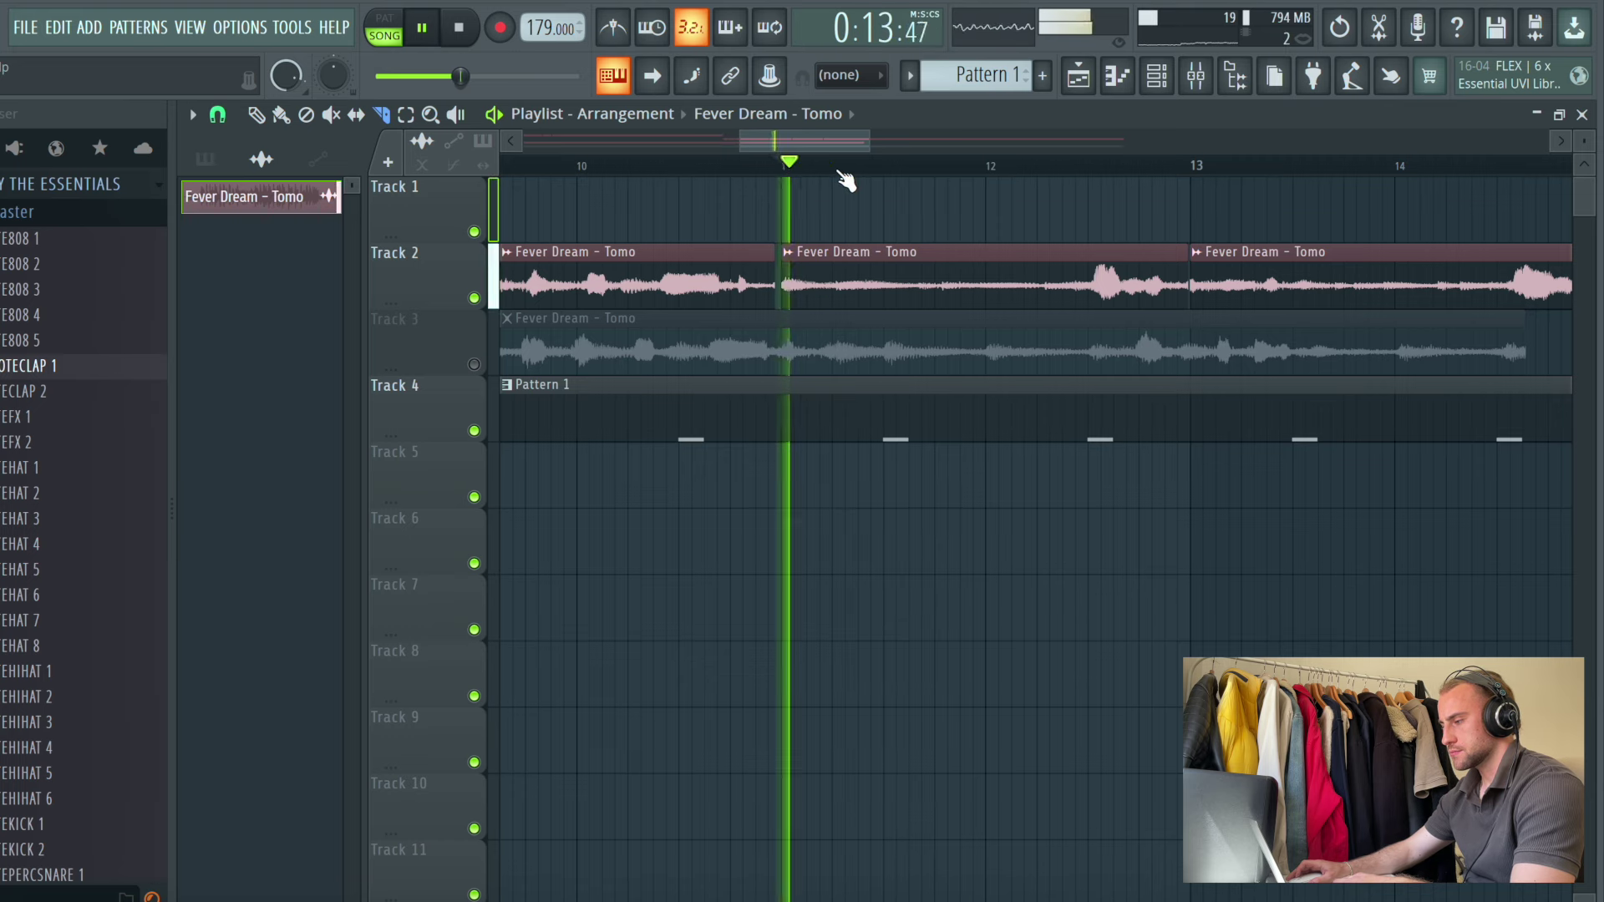
{"action": "left_click", "coordinate": [846, 172]}
{"action": "left_click_drag", "start_coordinate": [850, 144], "coordinate": [907, 153]}
{"action": "key", "text": "space"}
{"action": "key", "text": "space"}
{"action": "left_click_drag", "start_coordinate": [967, 288], "coordinate": [974, 201]}
{"action": "key", "text": "space"}
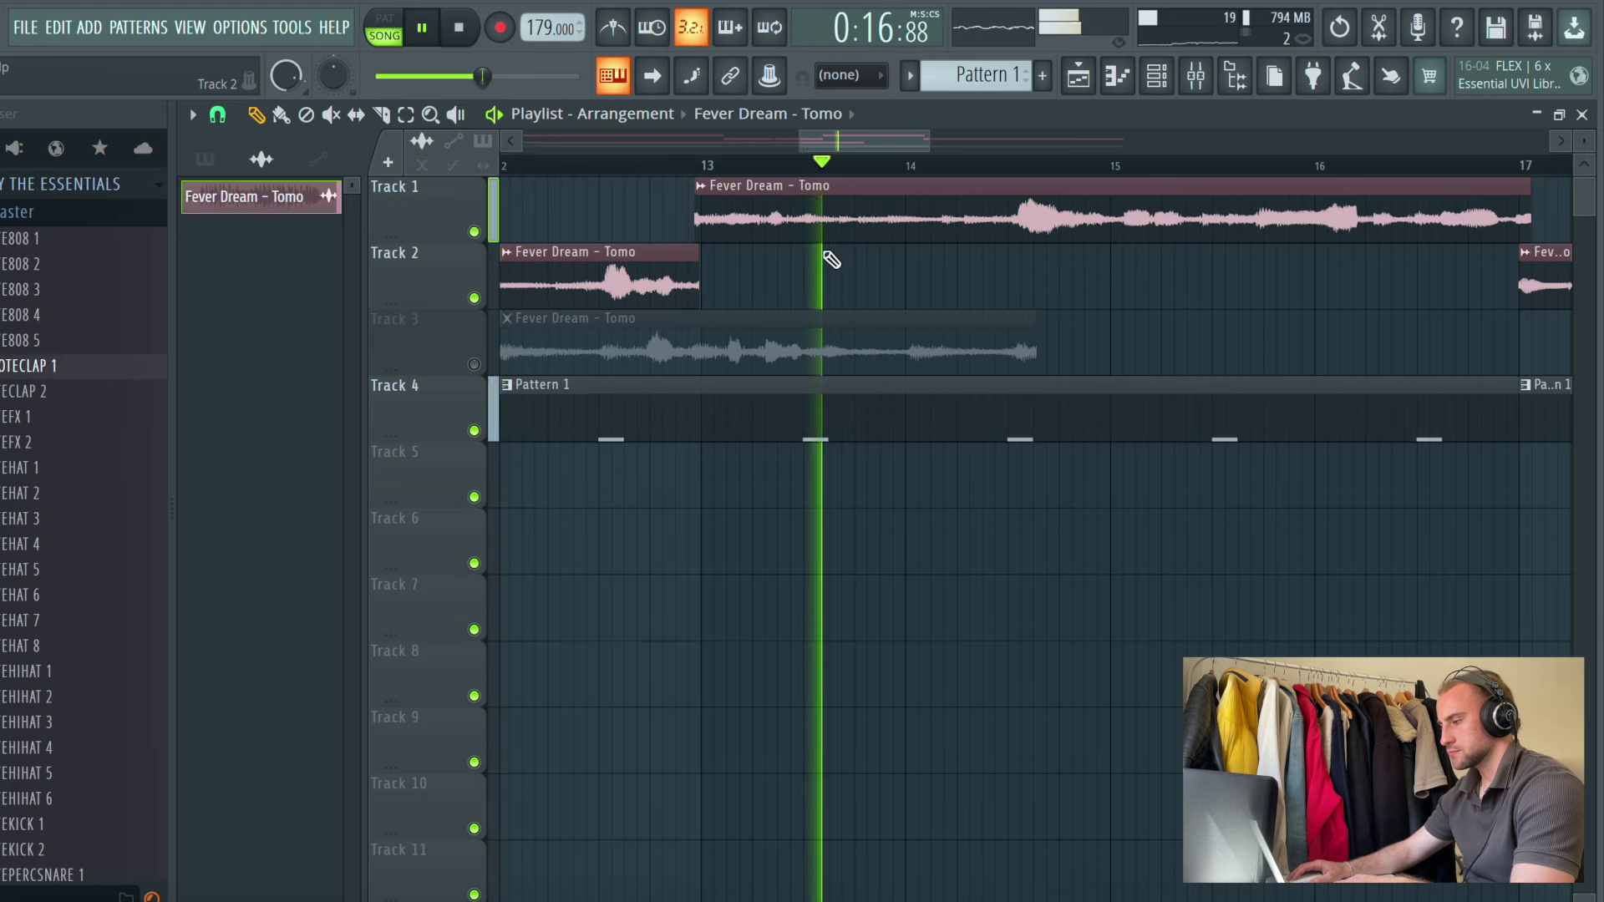
Adjust the position and start of the Track 1 clip so that it begins exactly at bar 13
{"action": "scroll", "coordinate": [706, 184], "scroll_direction": "up", "scroll_amount": 3}
{"action": "key", "text": "space"}
{"action": "left_click_drag", "start_coordinate": [735, 215], "coordinate": [670, 218]}
{"action": "key", "text": "space"}
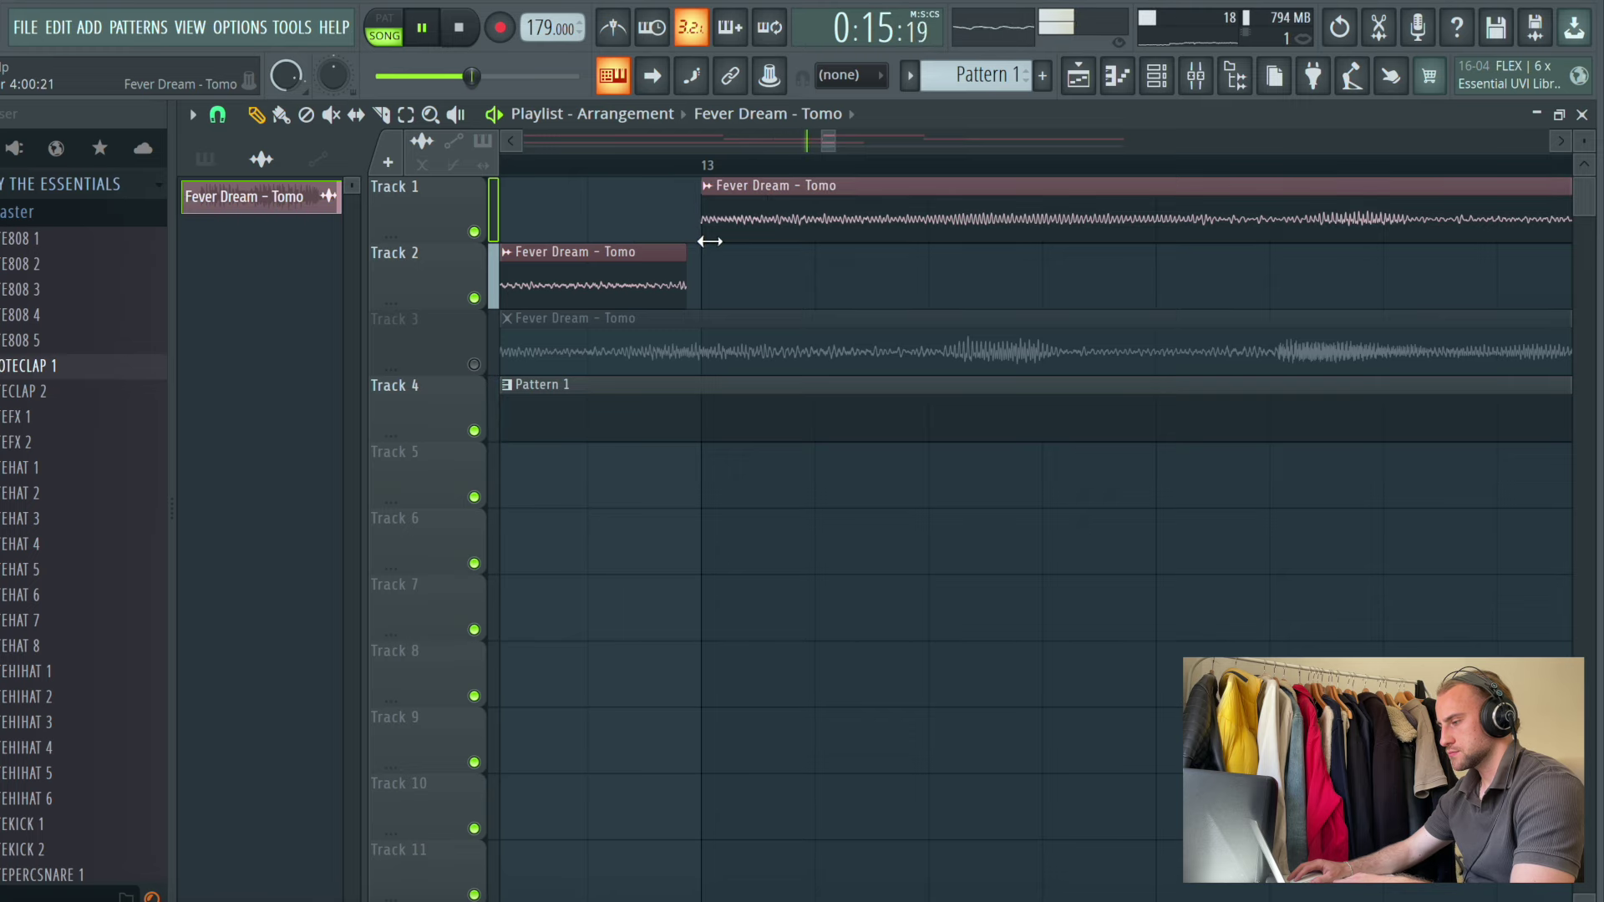
{"action": "scroll", "coordinate": [749, 173], "scroll_direction": "down", "scroll_amount": 3}
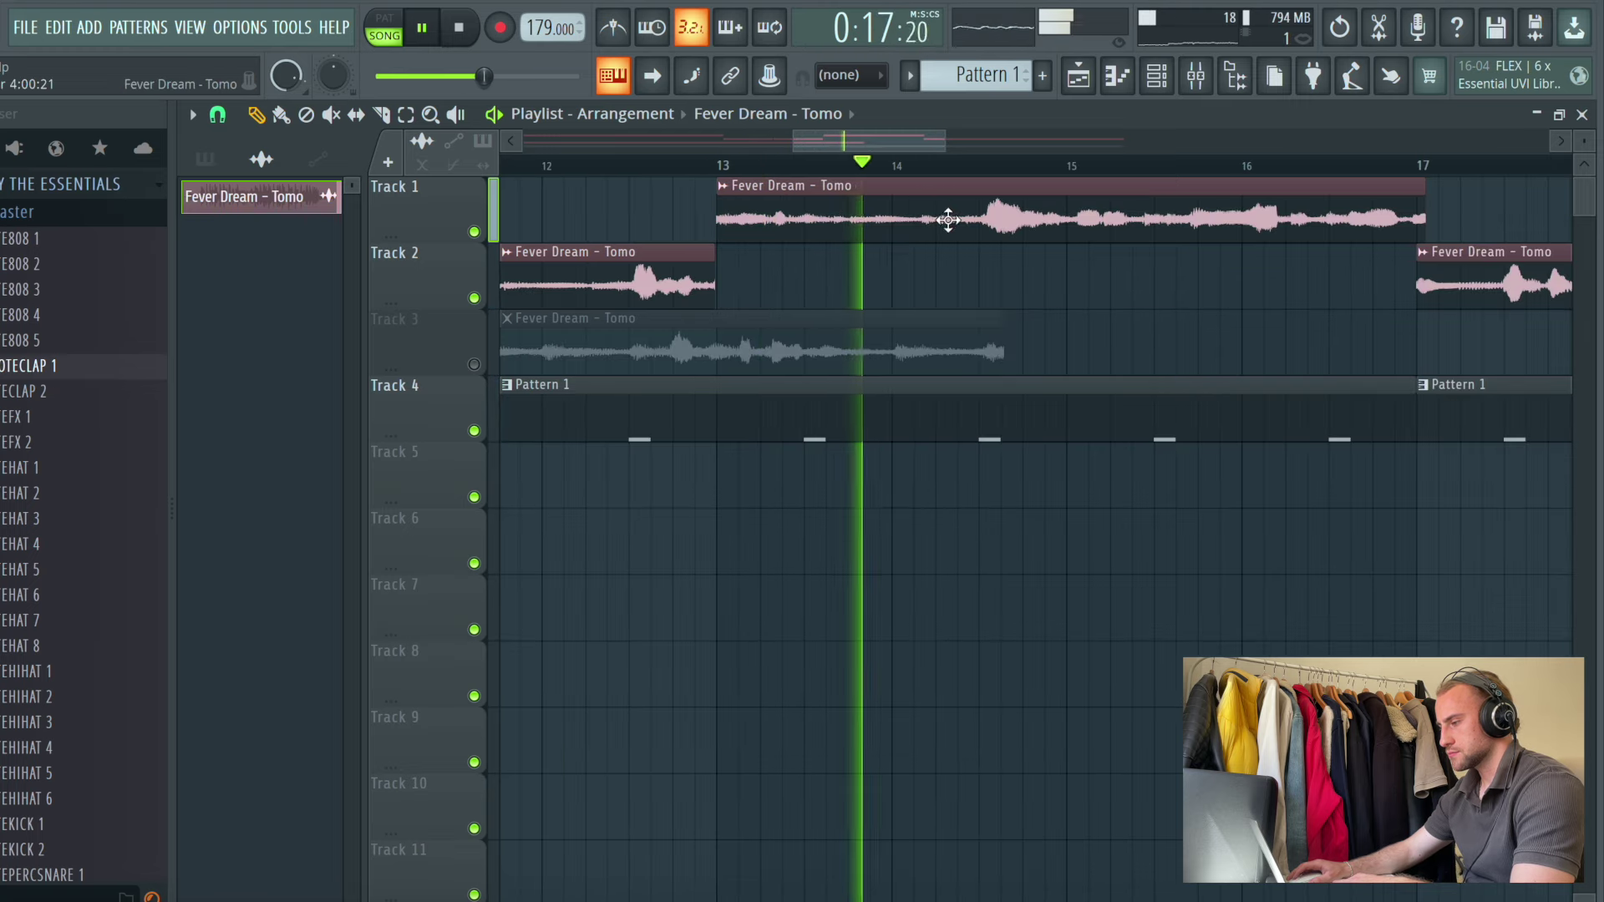
{"action": "scroll", "coordinate": [845, 182], "scroll_direction": "up", "scroll_amount": 5}
{"action": "key", "text": "space"}
{"action": "key", "text": "space"}
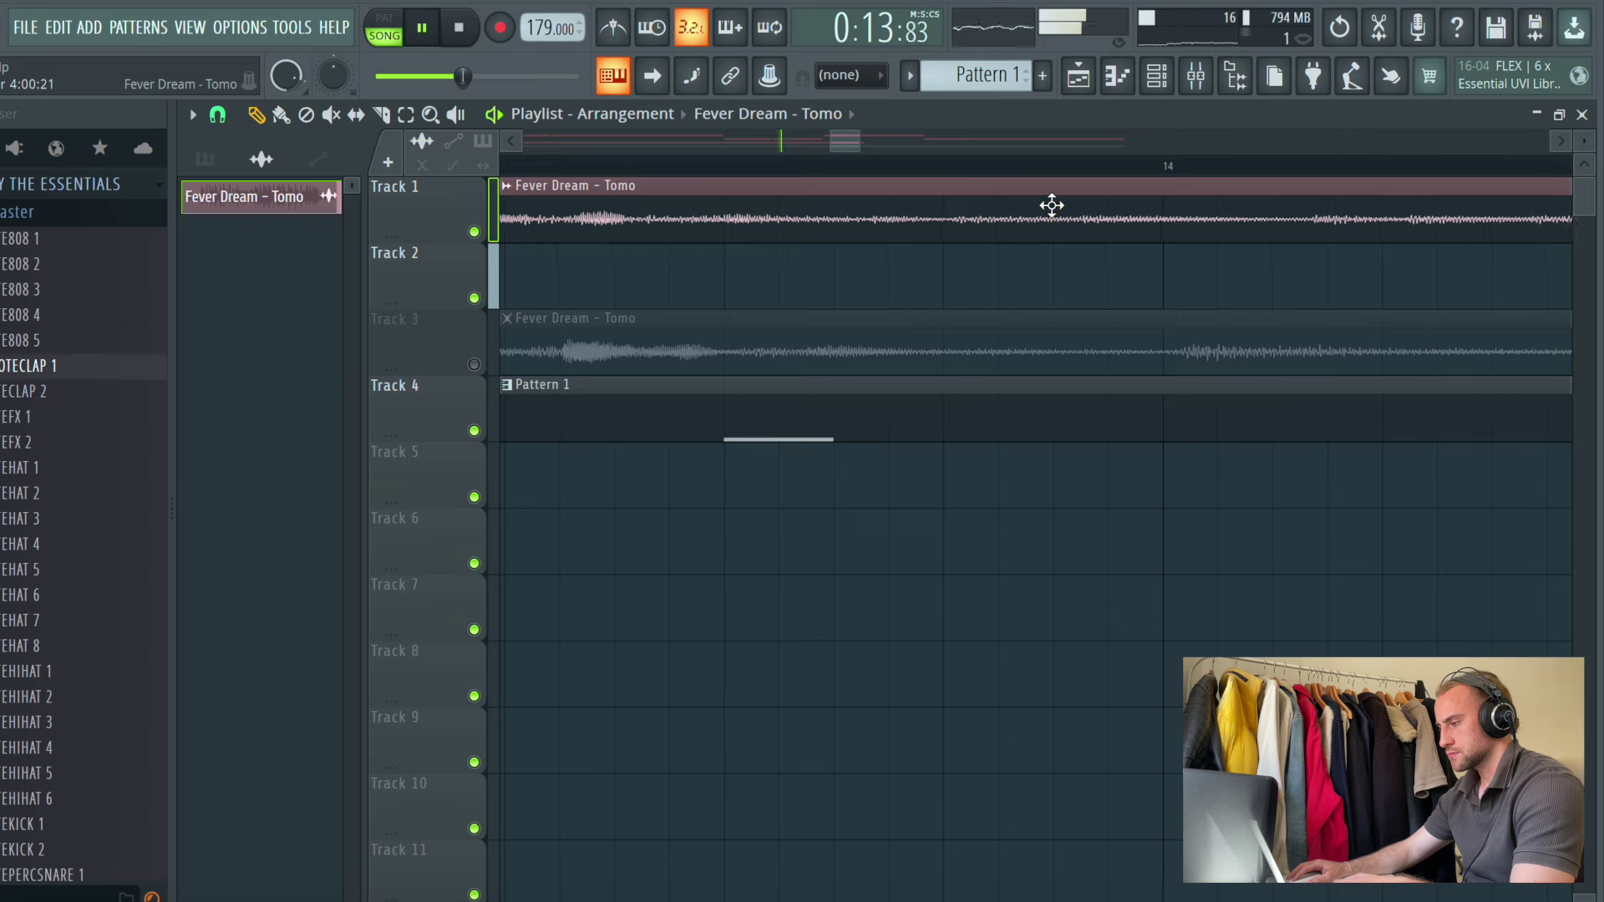
{"action": "scroll", "coordinate": [1049, 179], "scroll_direction": "down", "scroll_amount": 3}
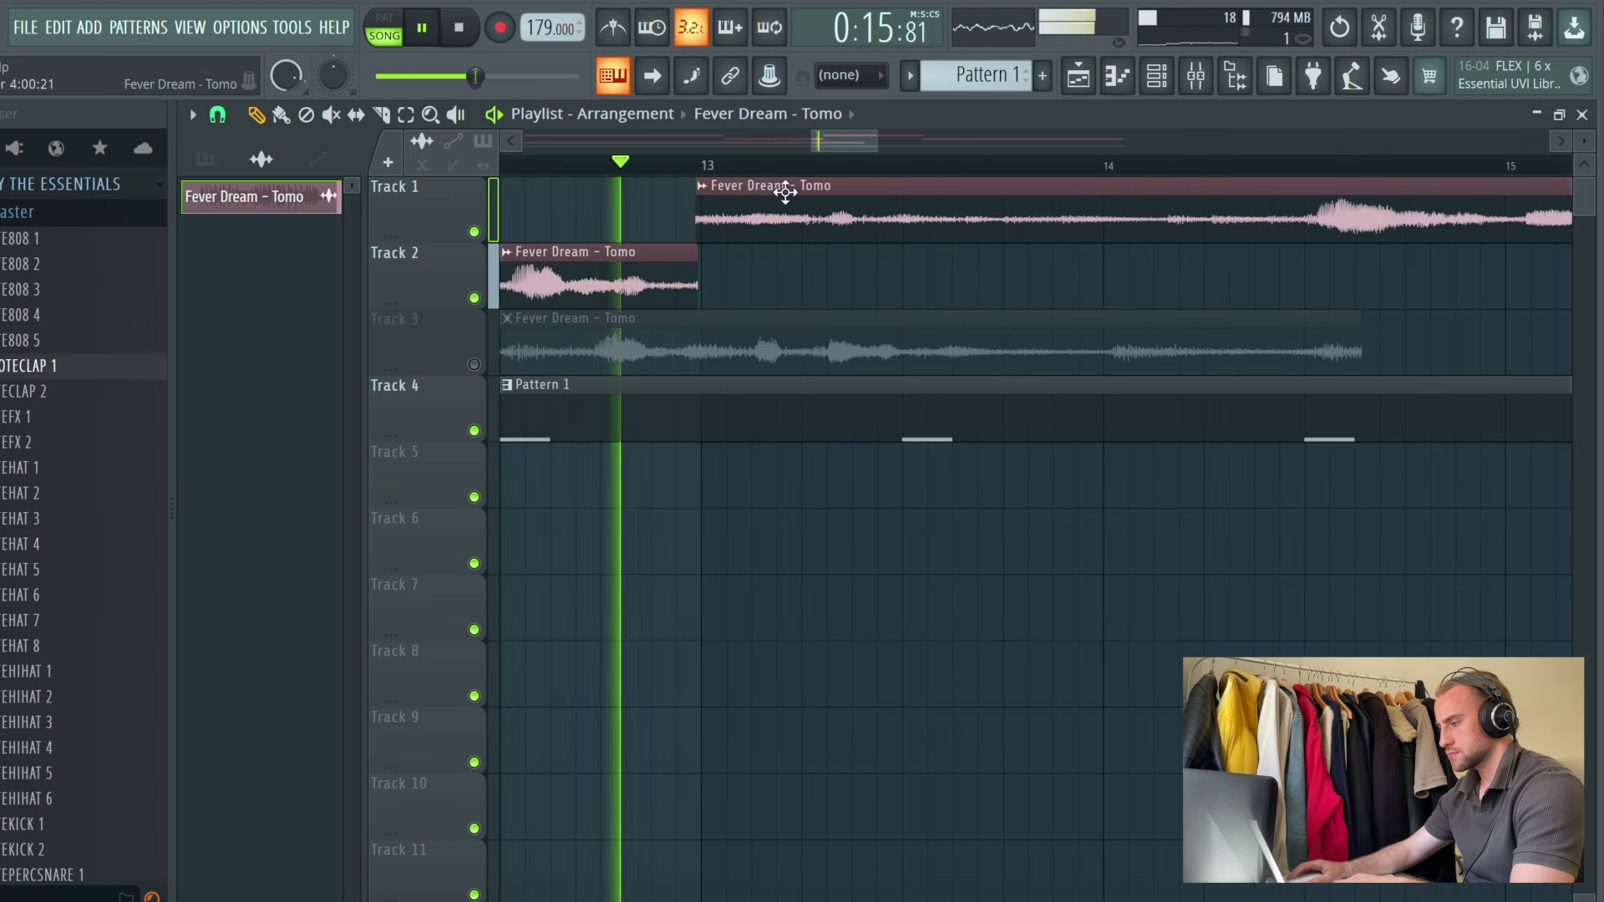
{"action": "left_click_drag", "start_coordinate": [696, 230], "coordinate": [702, 233]}
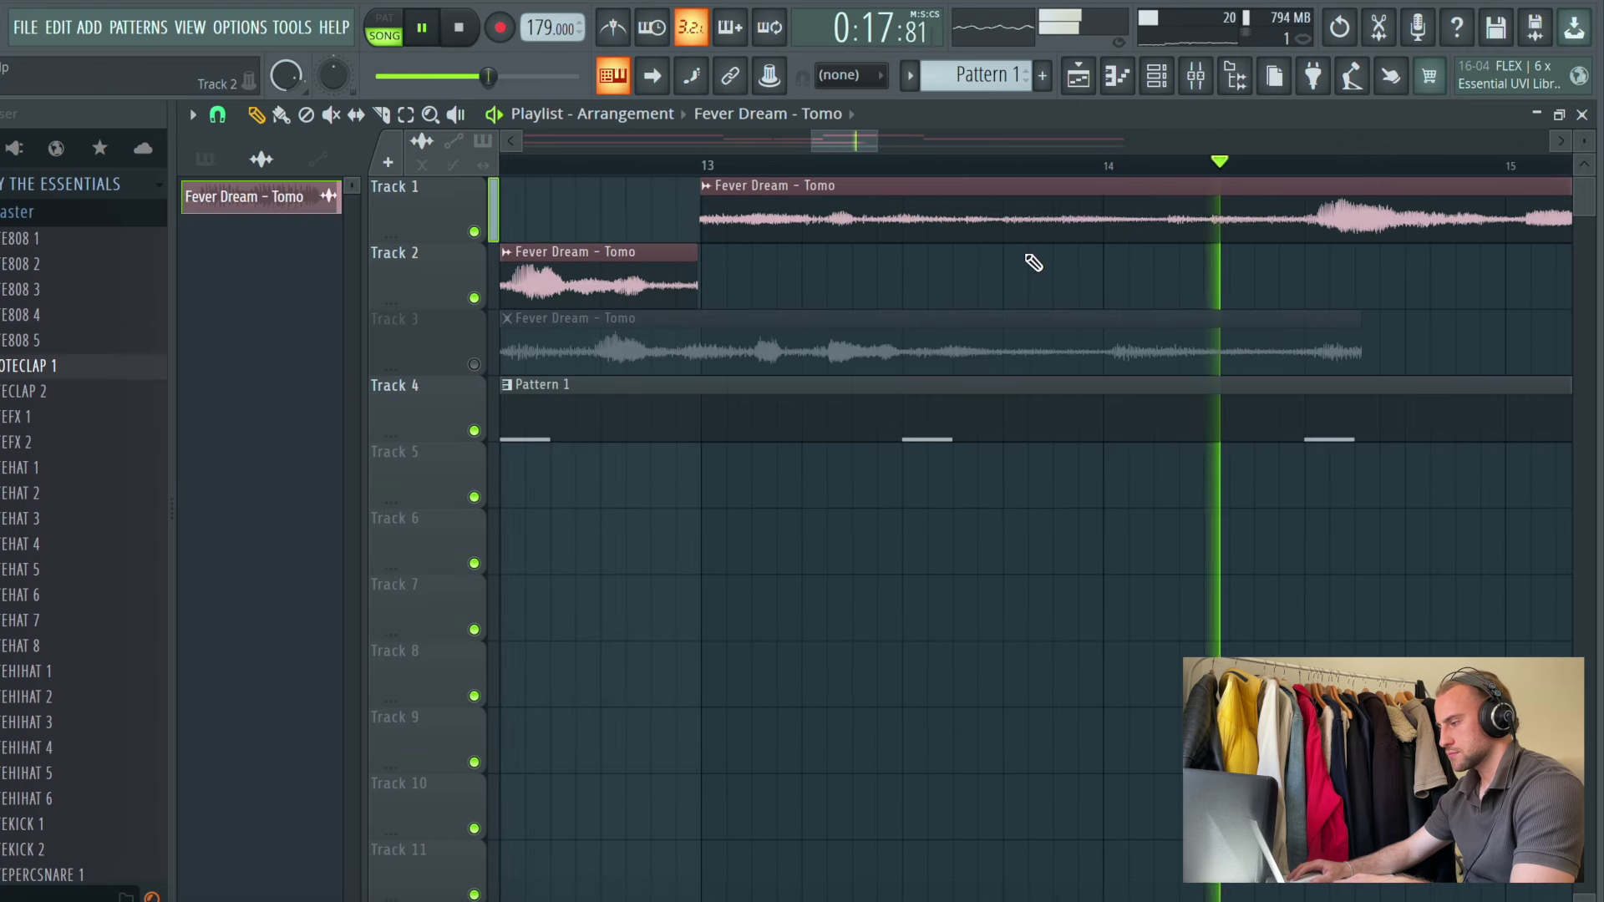
Move the bar 13 clip back down to Track 2 and play it from bar 13 against the claps
{"action": "key", "text": "space"}
{"action": "key", "text": "space"}
{"action": "left_click_drag", "start_coordinate": [880, 222], "coordinate": [877, 288]}
{"action": "scroll", "coordinate": [893, 167], "scroll_direction": "down", "scroll_amount": 3}
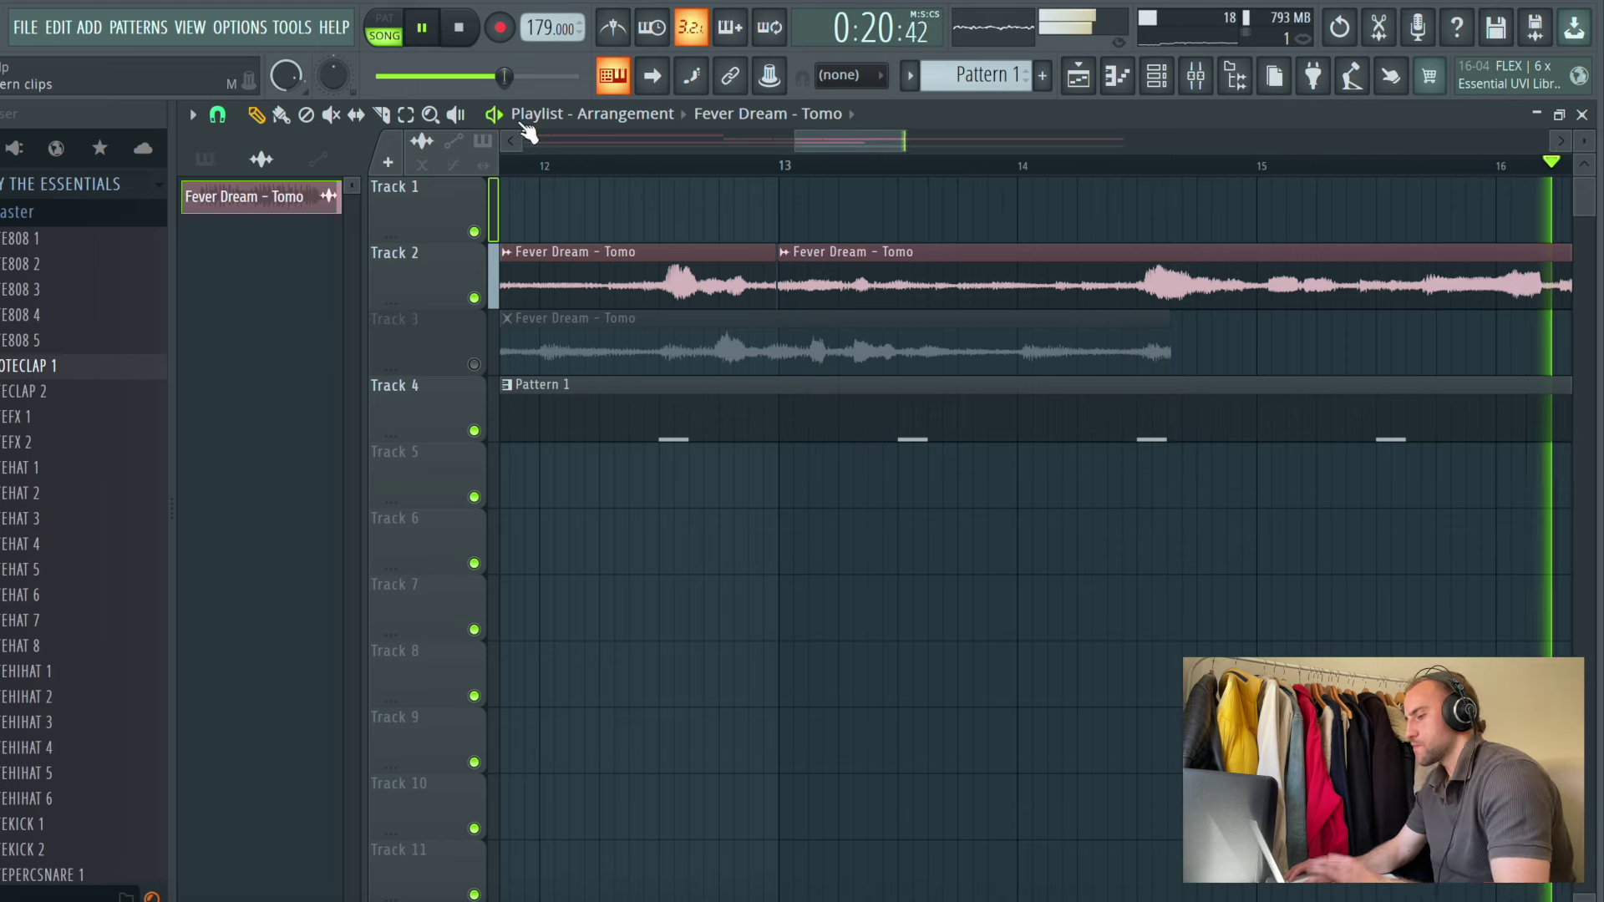
{"action": "scroll", "coordinate": [654, 177], "scroll_direction": "down", "scroll_amount": 1}
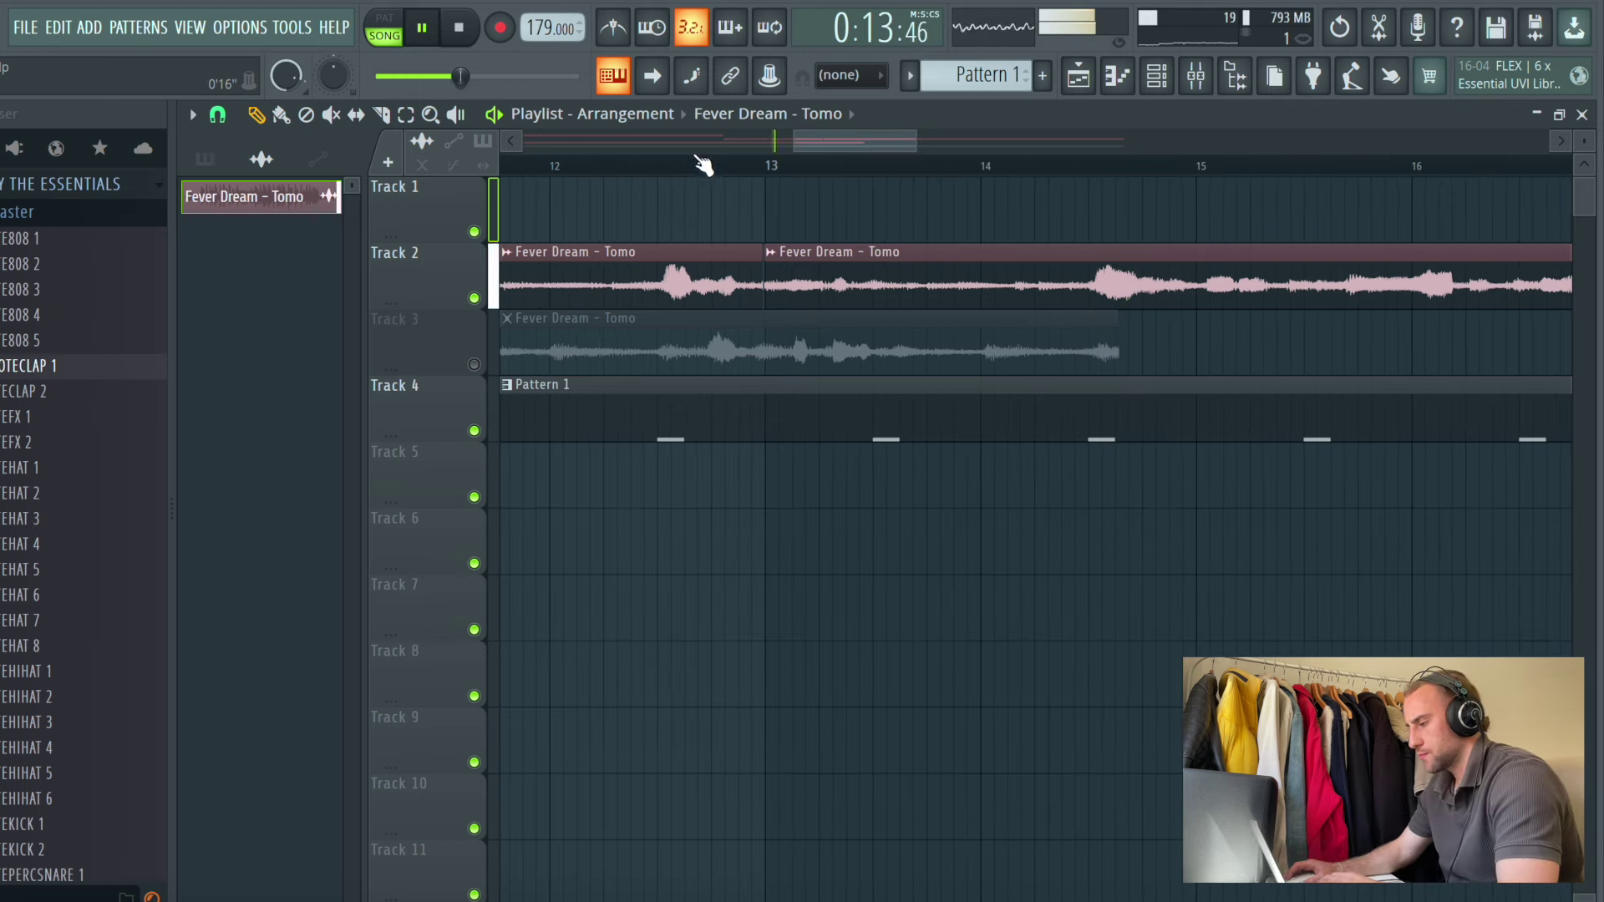
{"action": "left_click", "coordinate": [770, 167]}
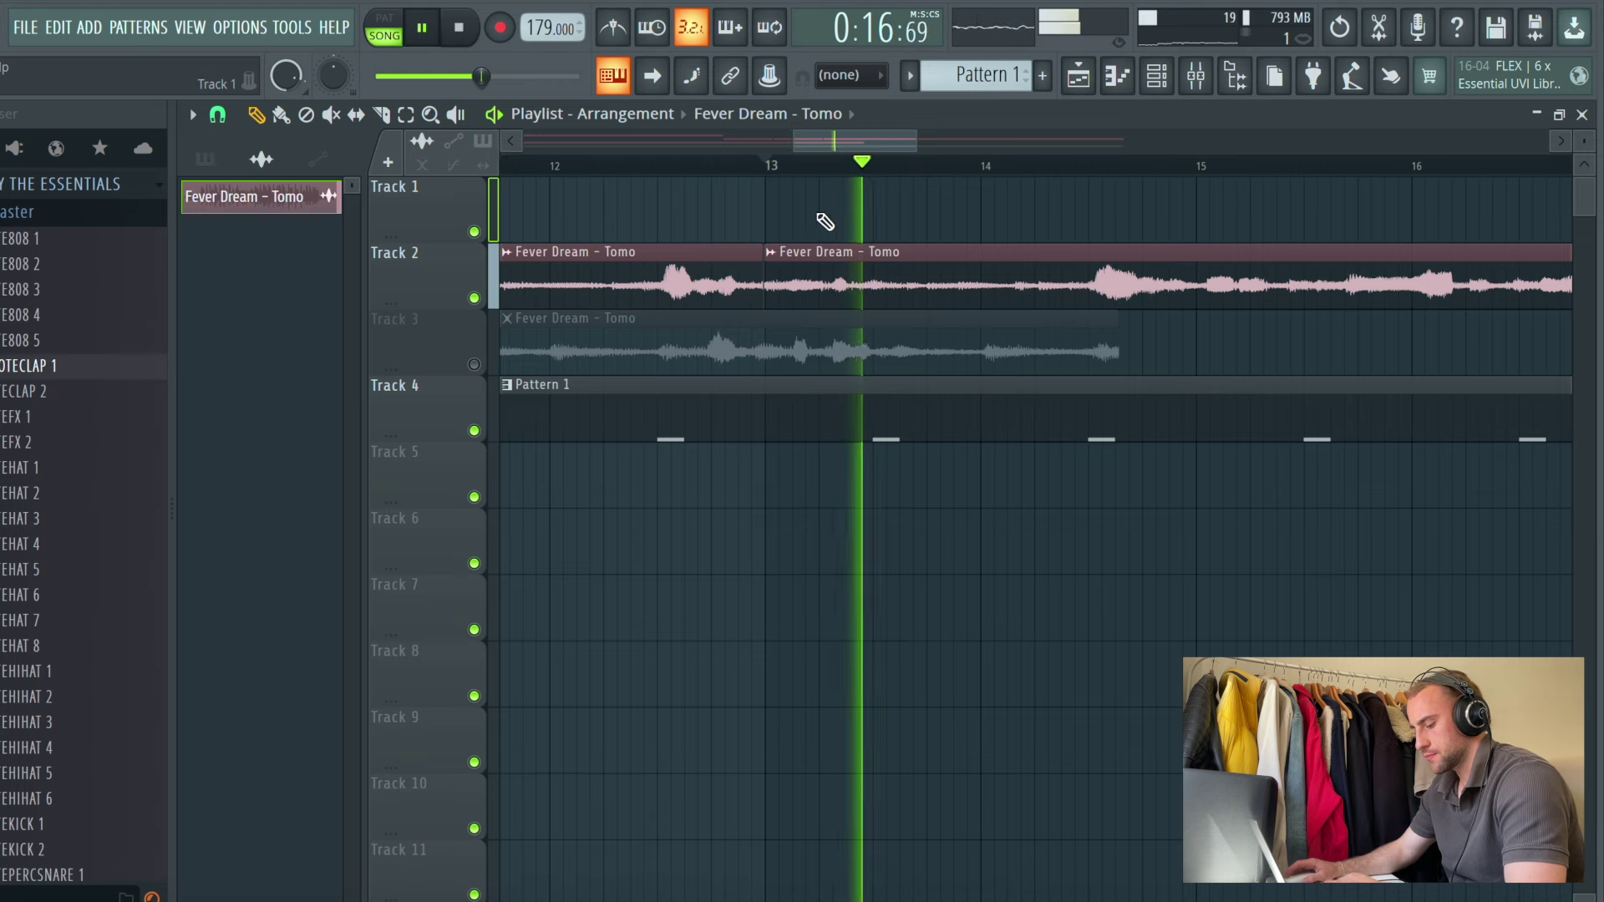
Play the passage around bars 13 to 16 against the claps and split the Track 2 clip at bar 15
{"action": "scroll", "coordinate": [840, 172], "scroll_direction": "down", "scroll_amount": 3}
{"action": "scroll", "coordinate": [841, 172], "scroll_direction": "down", "scroll_amount": 1}
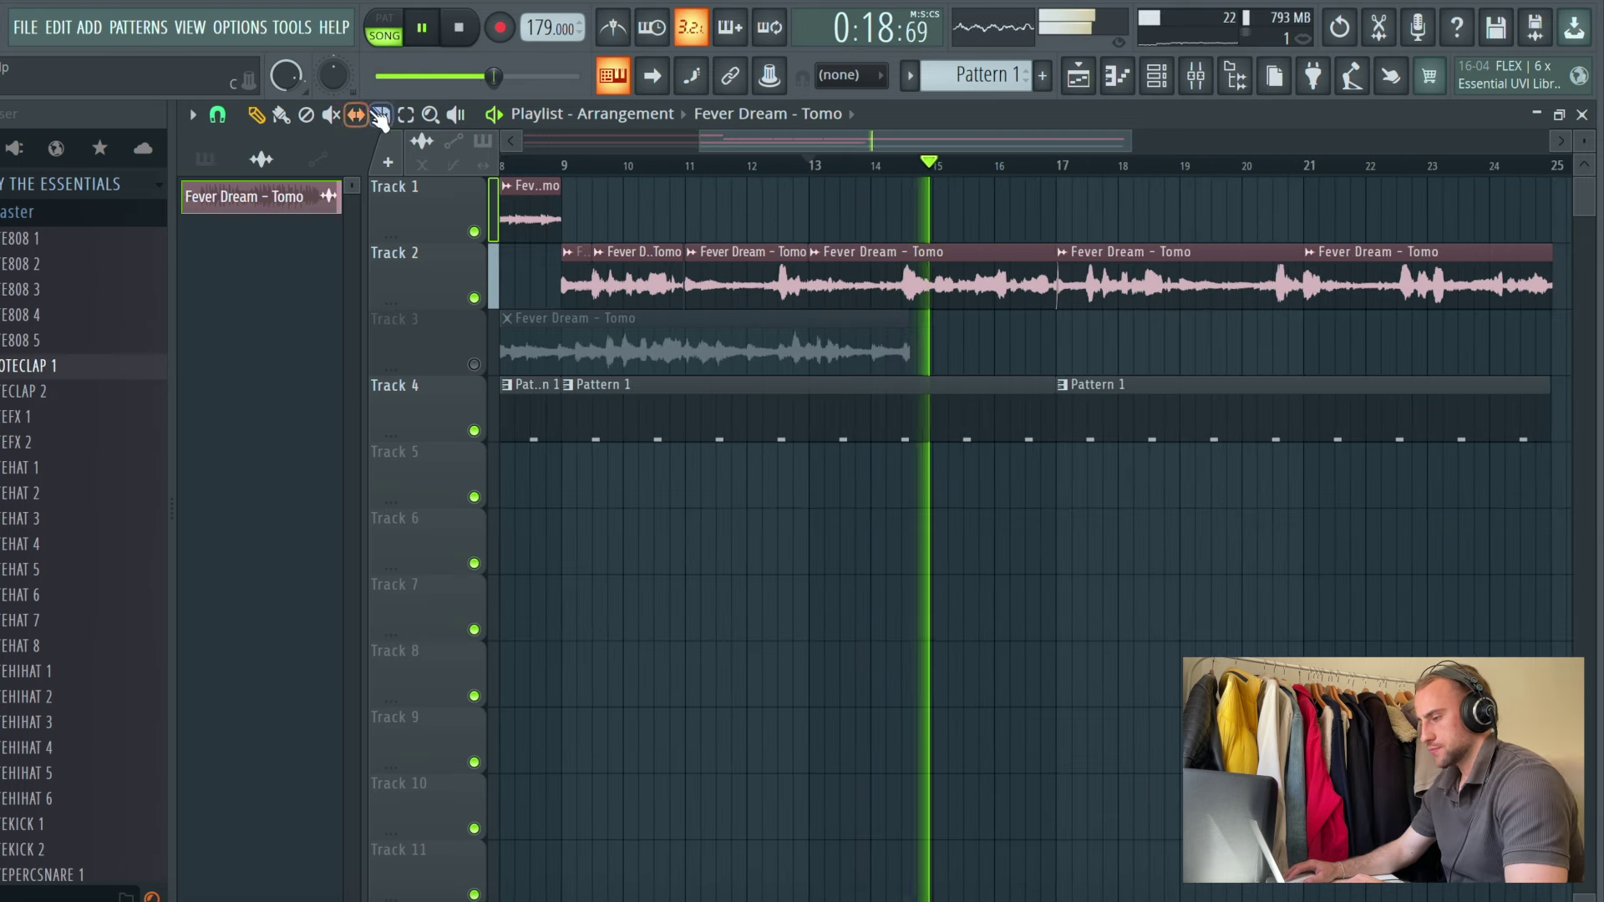
{"action": "left_click_drag", "start_coordinate": [879, 148], "coordinate": [926, 144]}
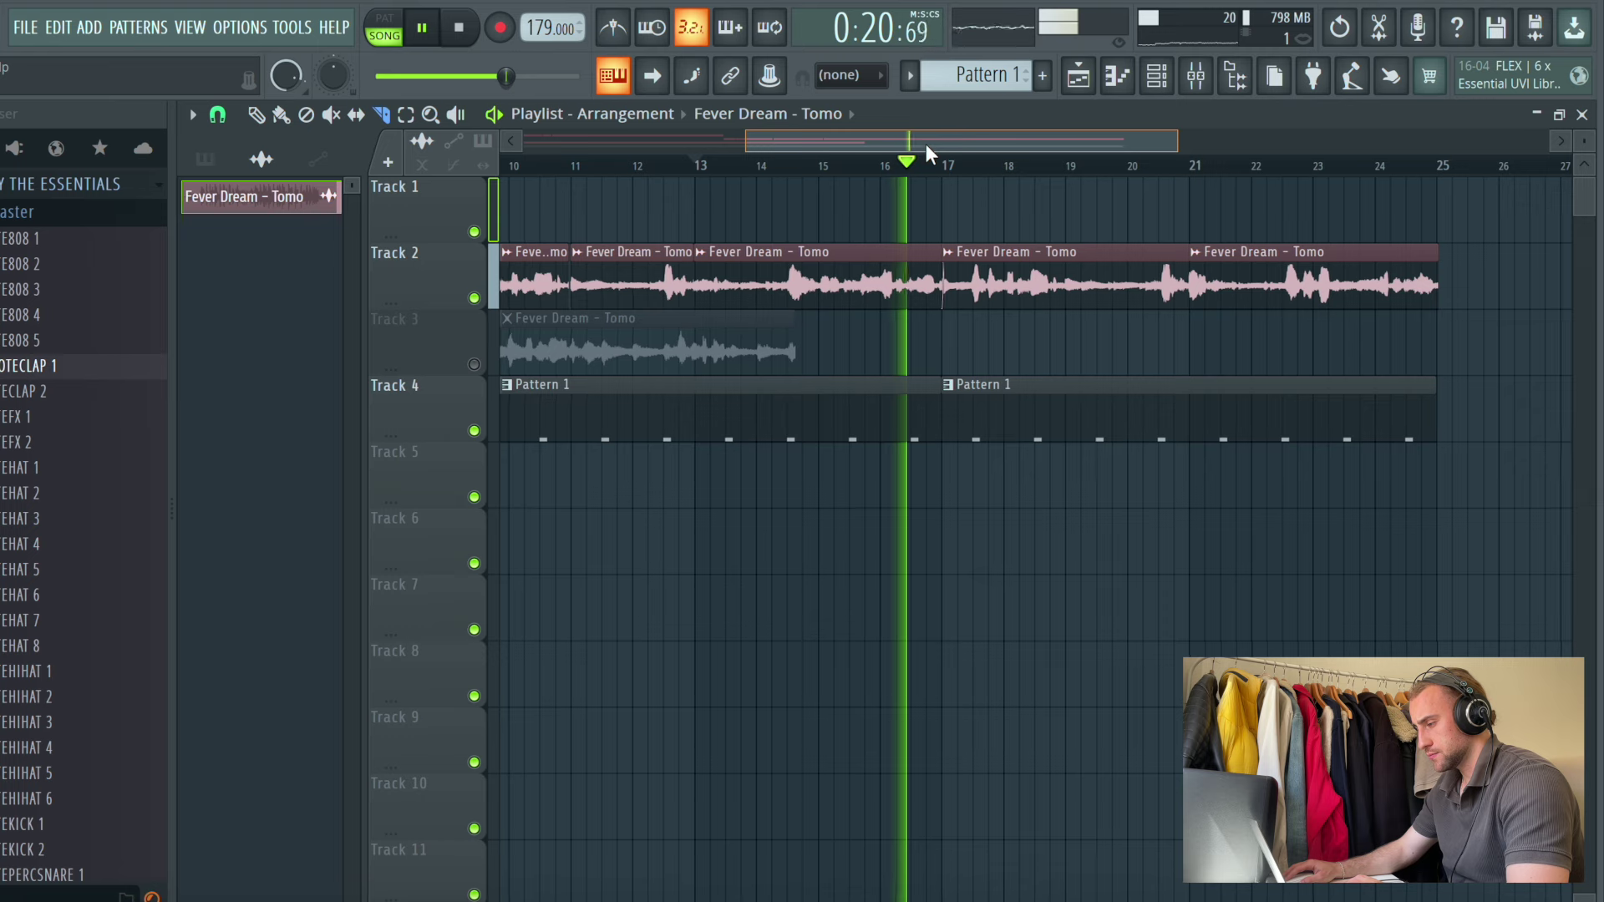
{"action": "key", "text": "space"}
{"action": "key", "text": "space"}
{"action": "scroll", "coordinate": [827, 171], "scroll_direction": "up", "scroll_amount": 6}
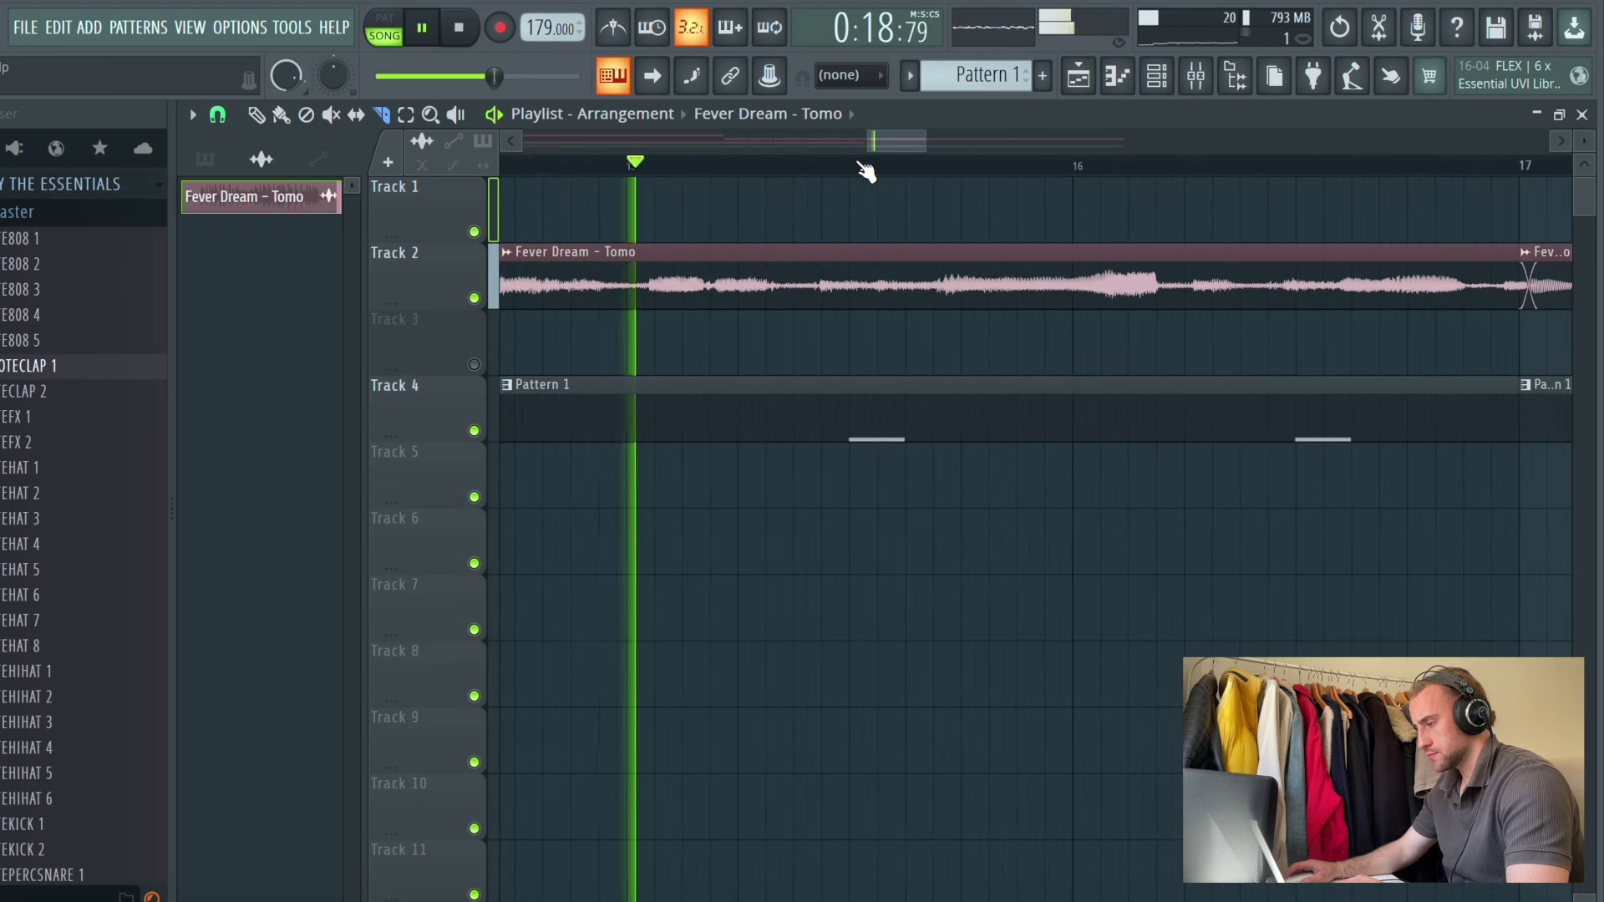
{"action": "left_click", "coordinate": [626, 233]}
{"action": "key", "text": "space"}
{"action": "key", "text": "space"}
Move the Track 2 clip at bar 15 up to Track 1 with its start exactly on bar 15
{"action": "left_click", "coordinate": [257, 114]}
{"action": "left_click_drag", "start_coordinate": [692, 279], "coordinate": [678, 203]}
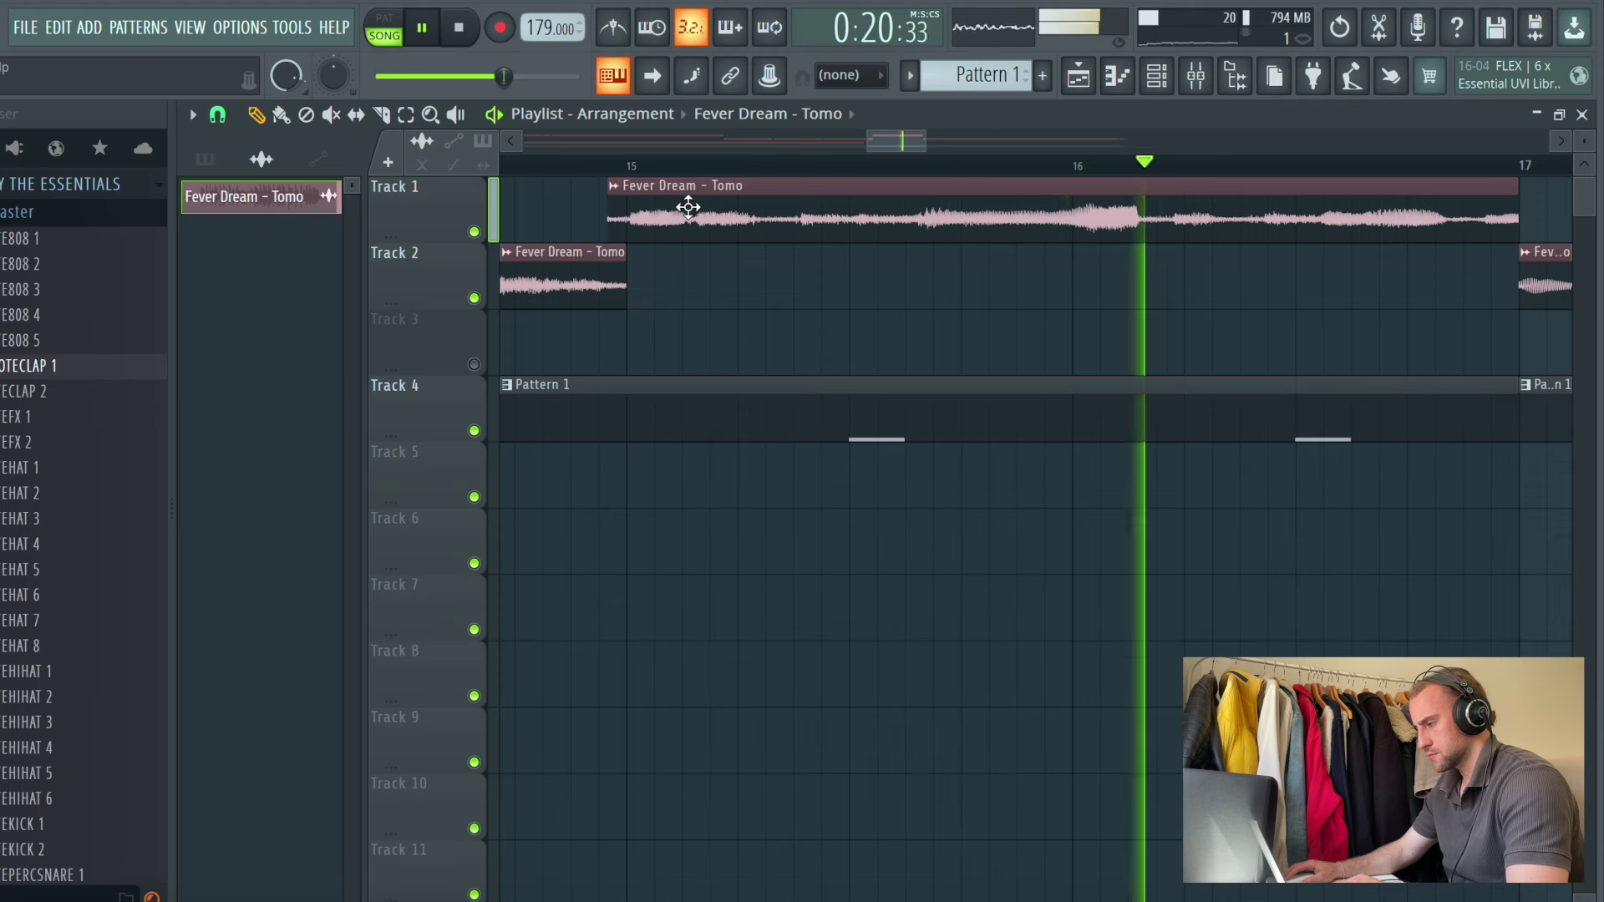
{"action": "left_click_drag", "start_coordinate": [688, 207], "coordinate": [707, 208]}
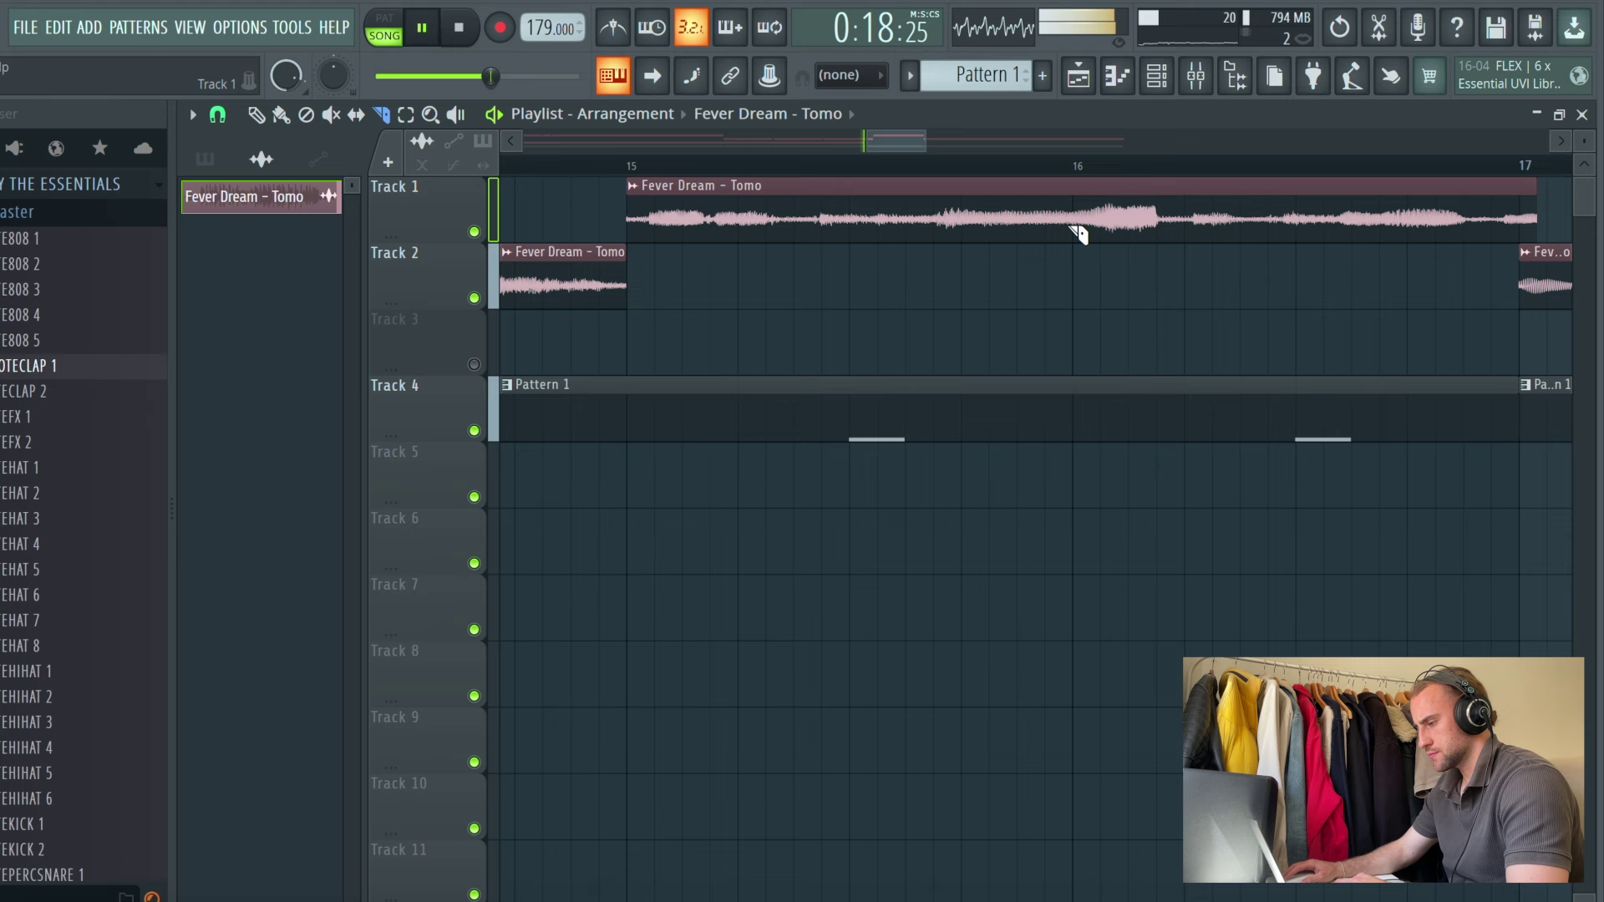
Try splitting the Track 1 clip at the second beat of bar 16 and repositioning the second part, and delete that part
{"action": "left_click", "coordinate": [1187, 222]}
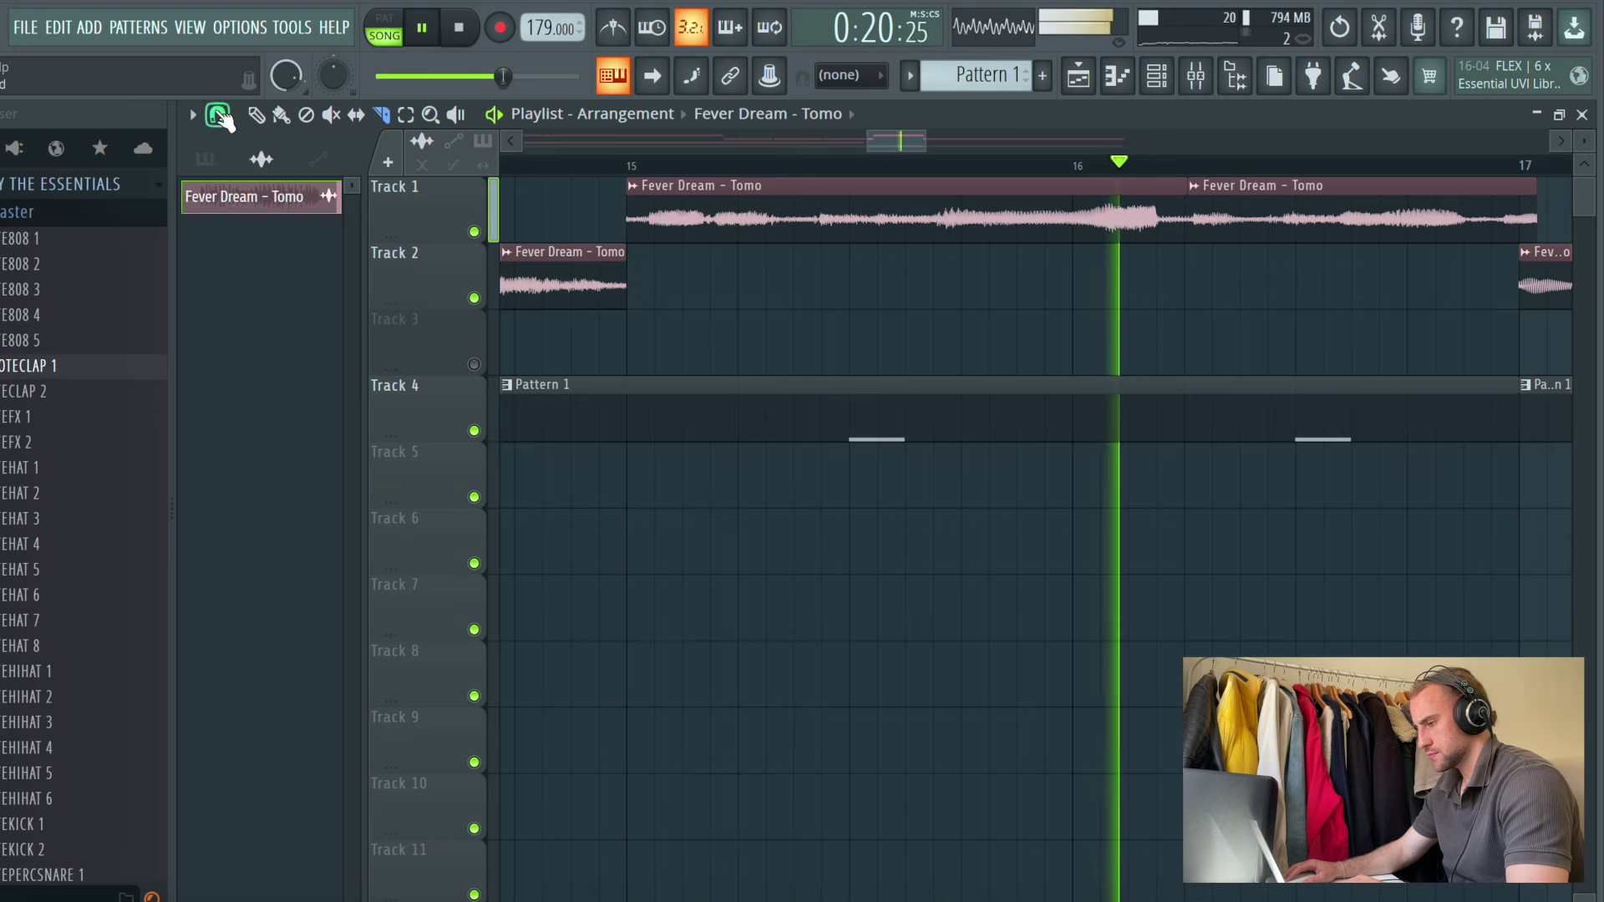
{"action": "left_click_drag", "start_coordinate": [1404, 205], "coordinate": [1410, 205]}
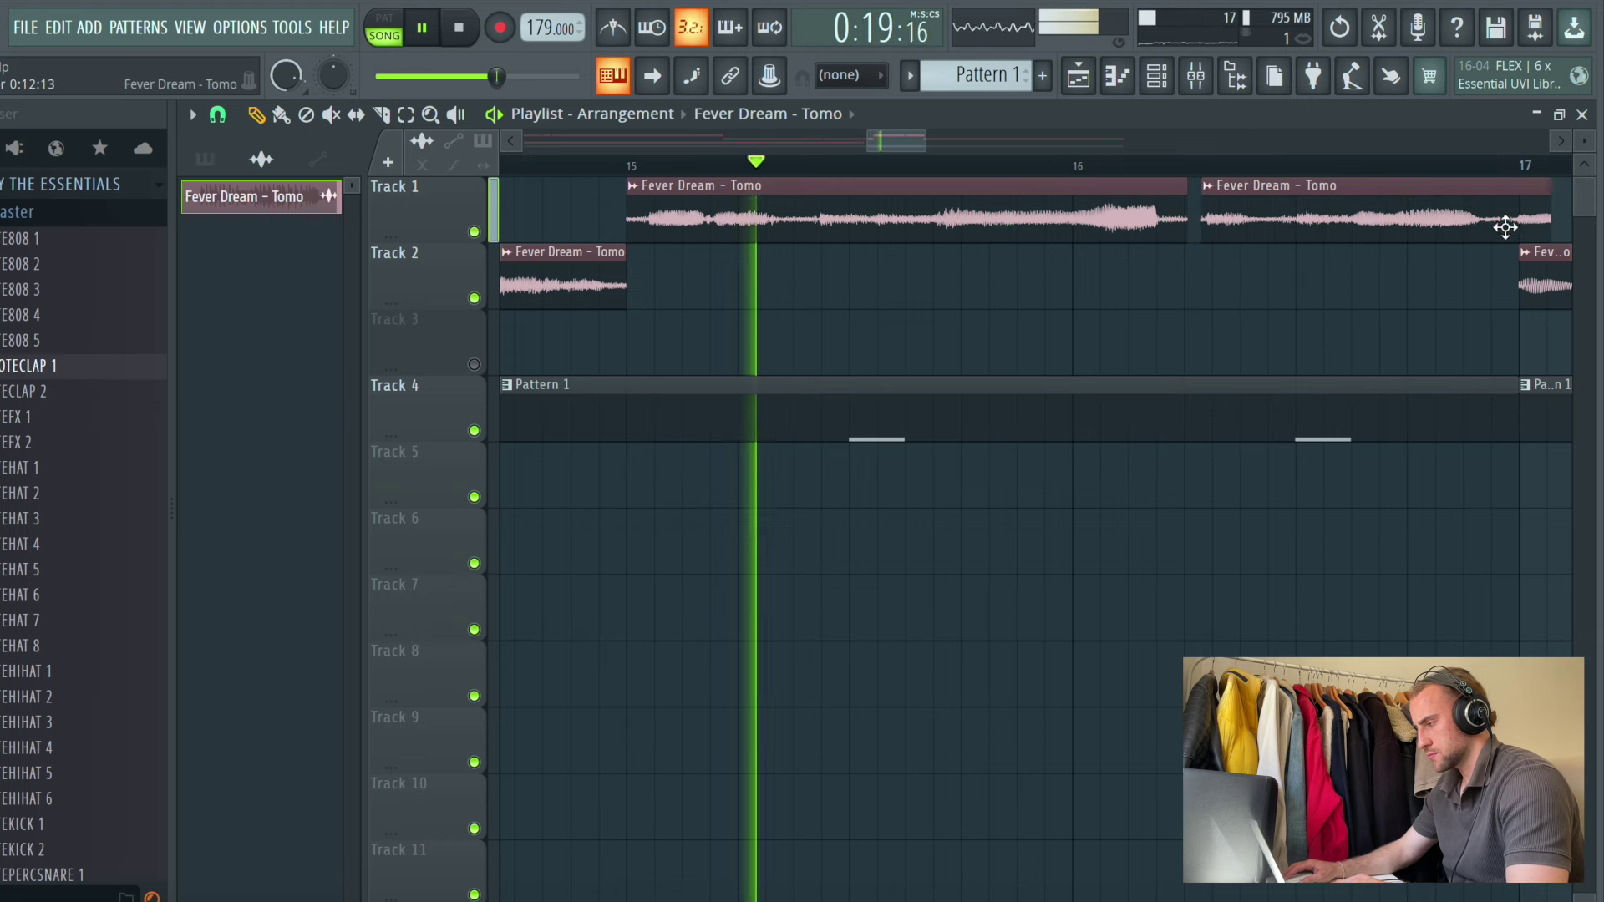
{"action": "left_click_drag", "start_coordinate": [1550, 228], "coordinate": [1515, 250]}
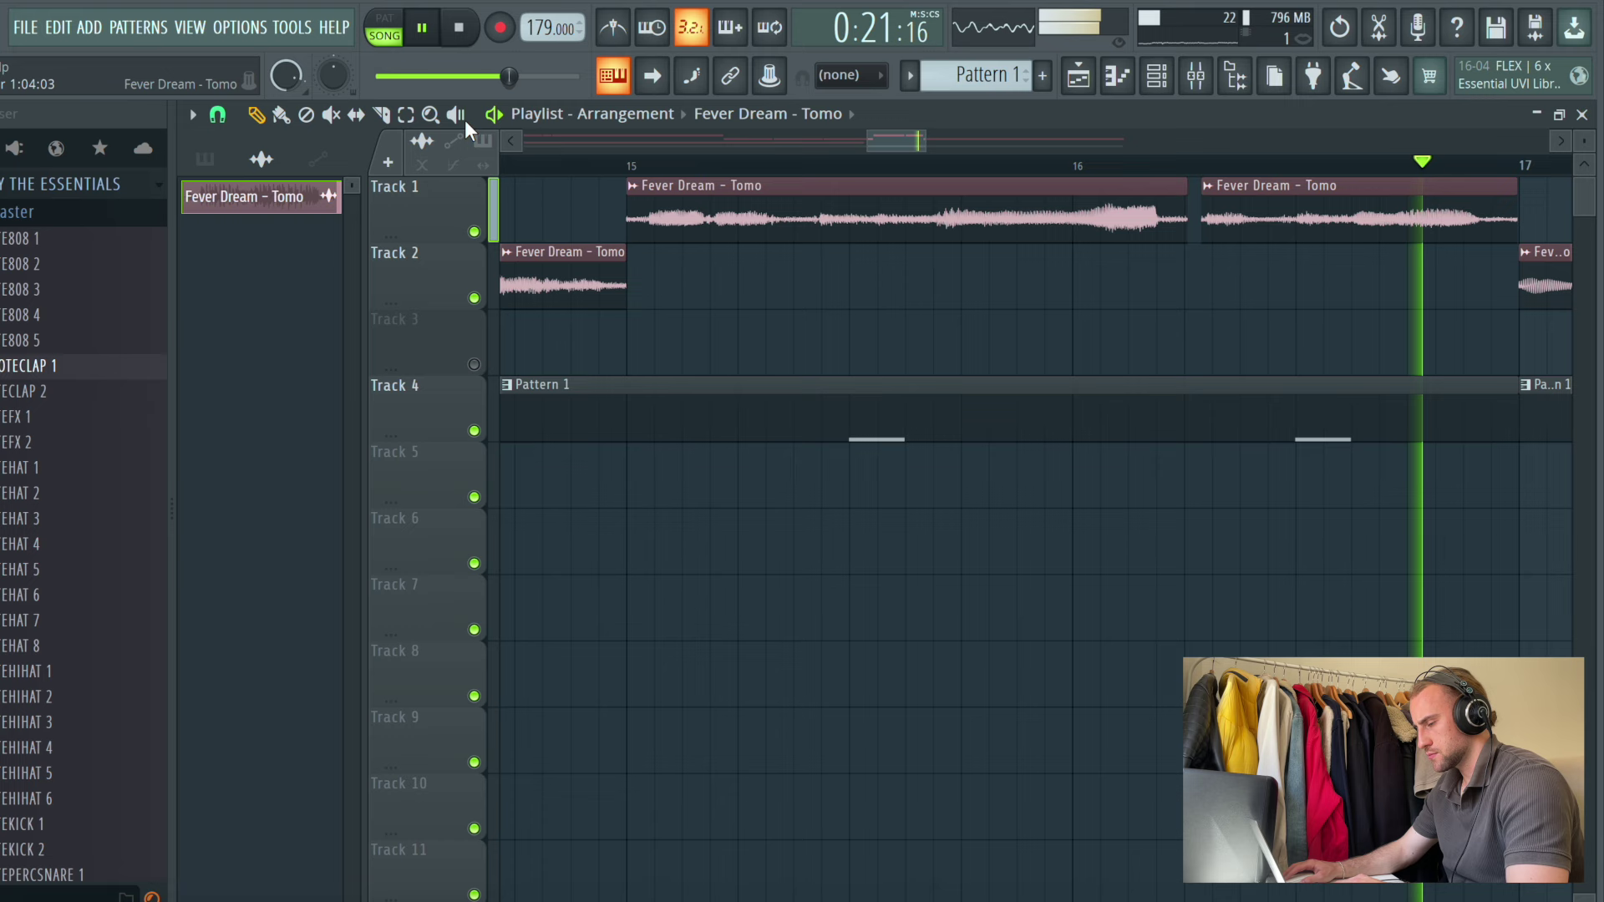
{"action": "left_click_drag", "start_coordinate": [1335, 222], "coordinate": [1321, 309]}
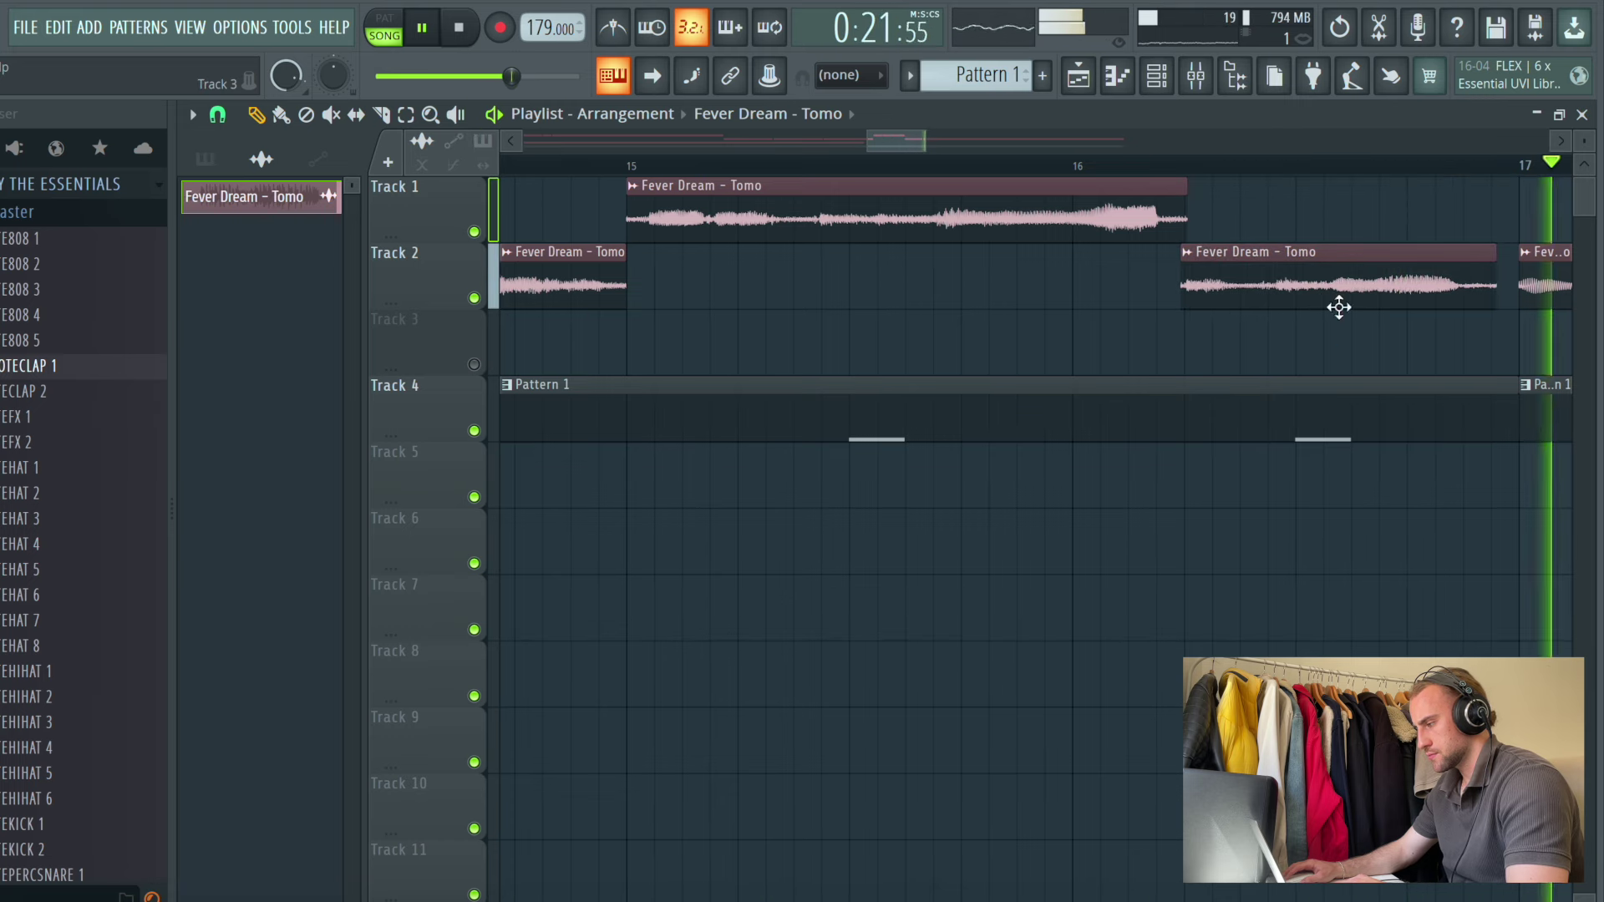
{"action": "right_click", "coordinate": [1356, 277]}
Extend the end of the bar 15 clip on Track 1 to bar 17 and move the clip down to Track 2
{"action": "left_click_drag", "start_coordinate": [1186, 224], "coordinate": [1509, 254]}
{"action": "key", "text": "space"}
{"action": "key", "text": "space"}
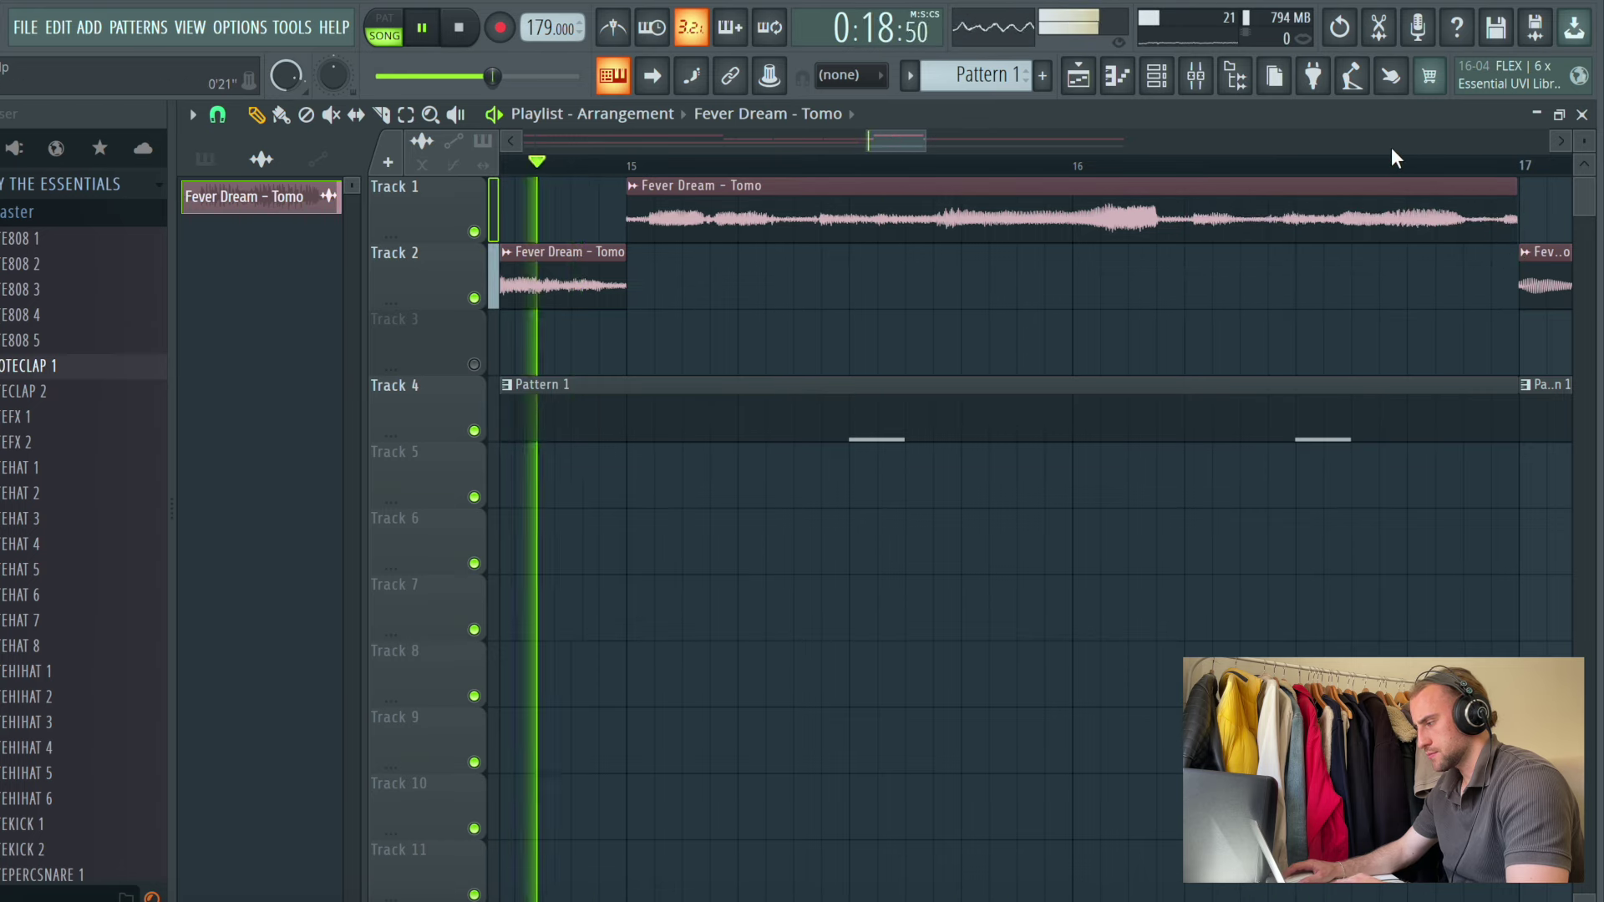
{"action": "scroll", "coordinate": [1391, 156], "scroll_direction": "right", "scroll_amount": 10}
{"action": "scroll", "coordinate": [1391, 166], "scroll_direction": "down", "scroll_amount": 6}
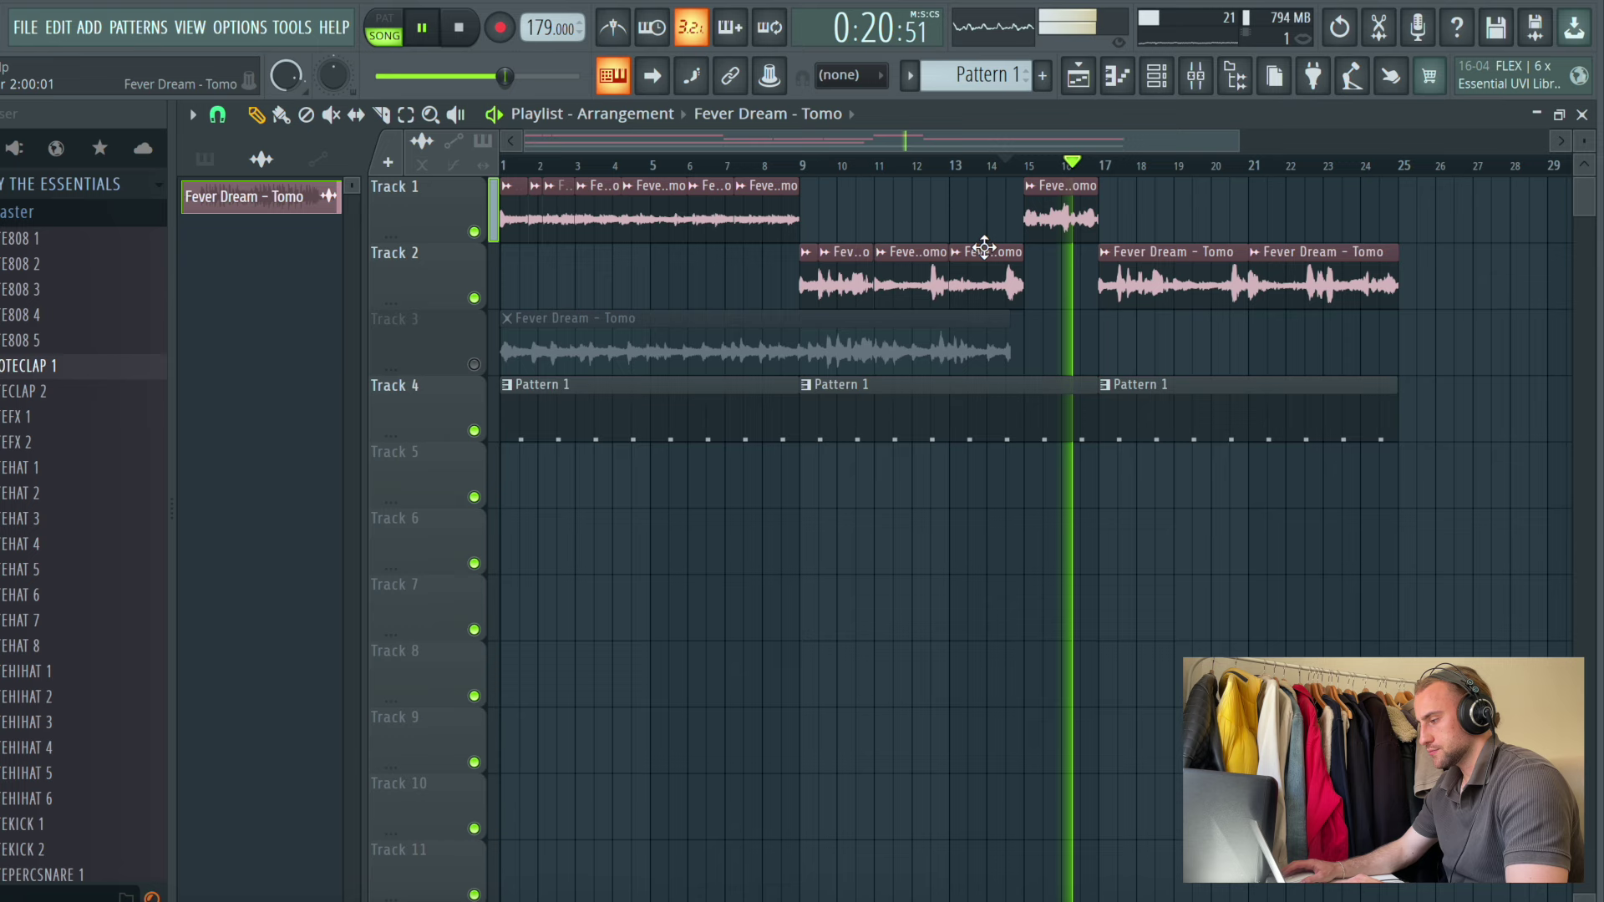
{"action": "left_click_drag", "start_coordinate": [1044, 206], "coordinate": [1048, 306]}
{"action": "scroll", "coordinate": [1083, 176], "scroll_direction": "up", "scroll_amount": 8}
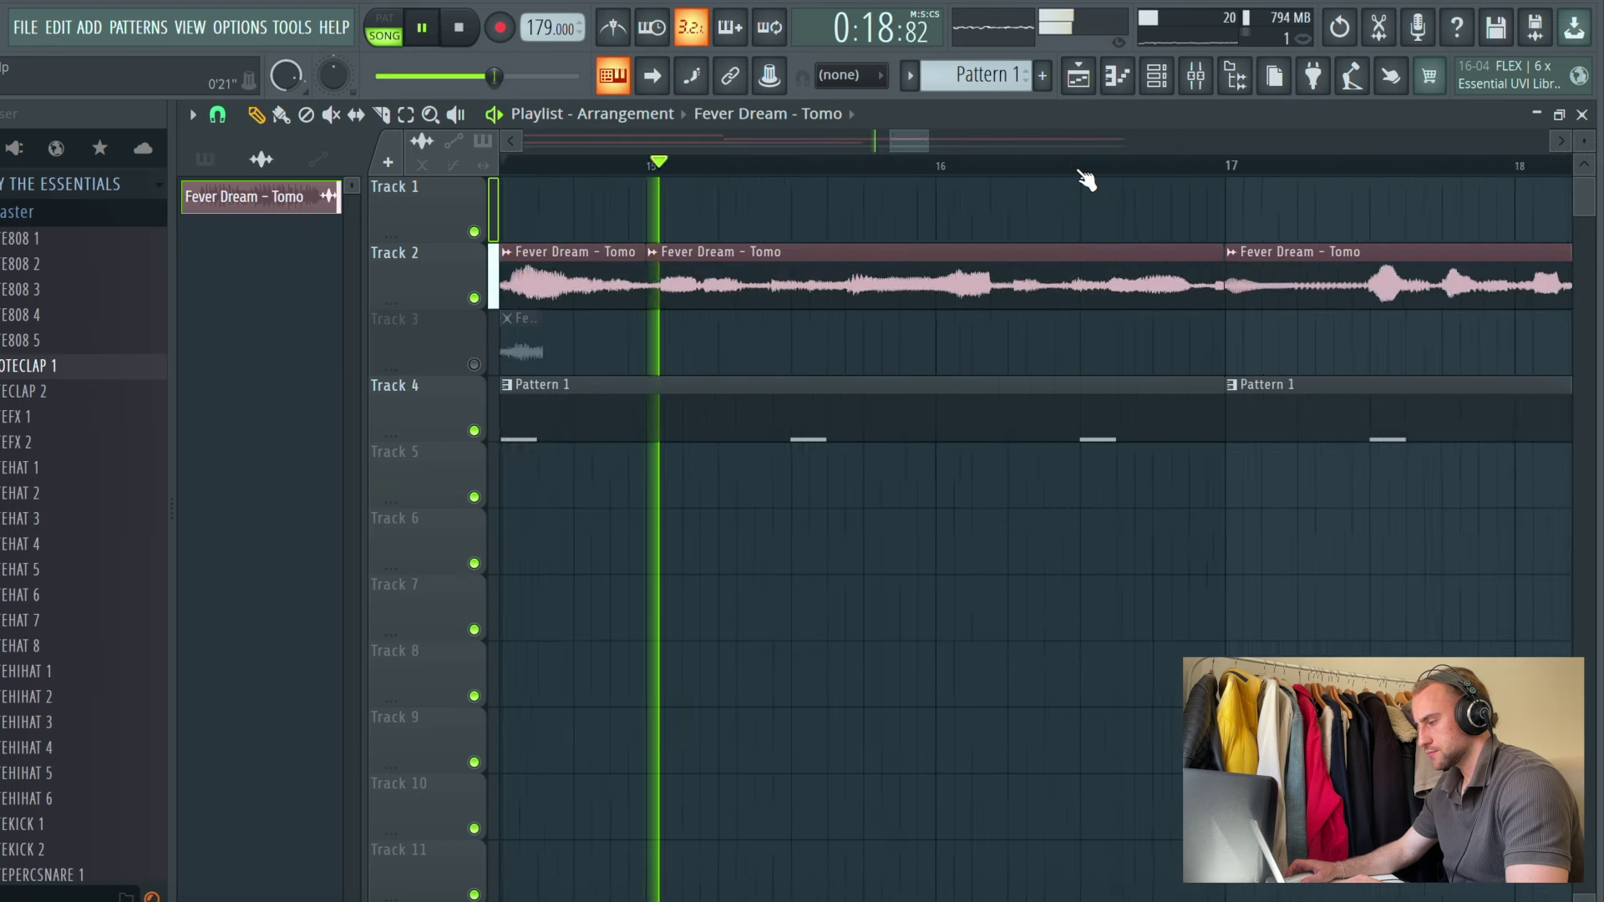
Play from bar 16 and nudge the Track 2 clip that precedes bar 17 slightly earlier to match the clap
{"action": "key", "text": "space"}
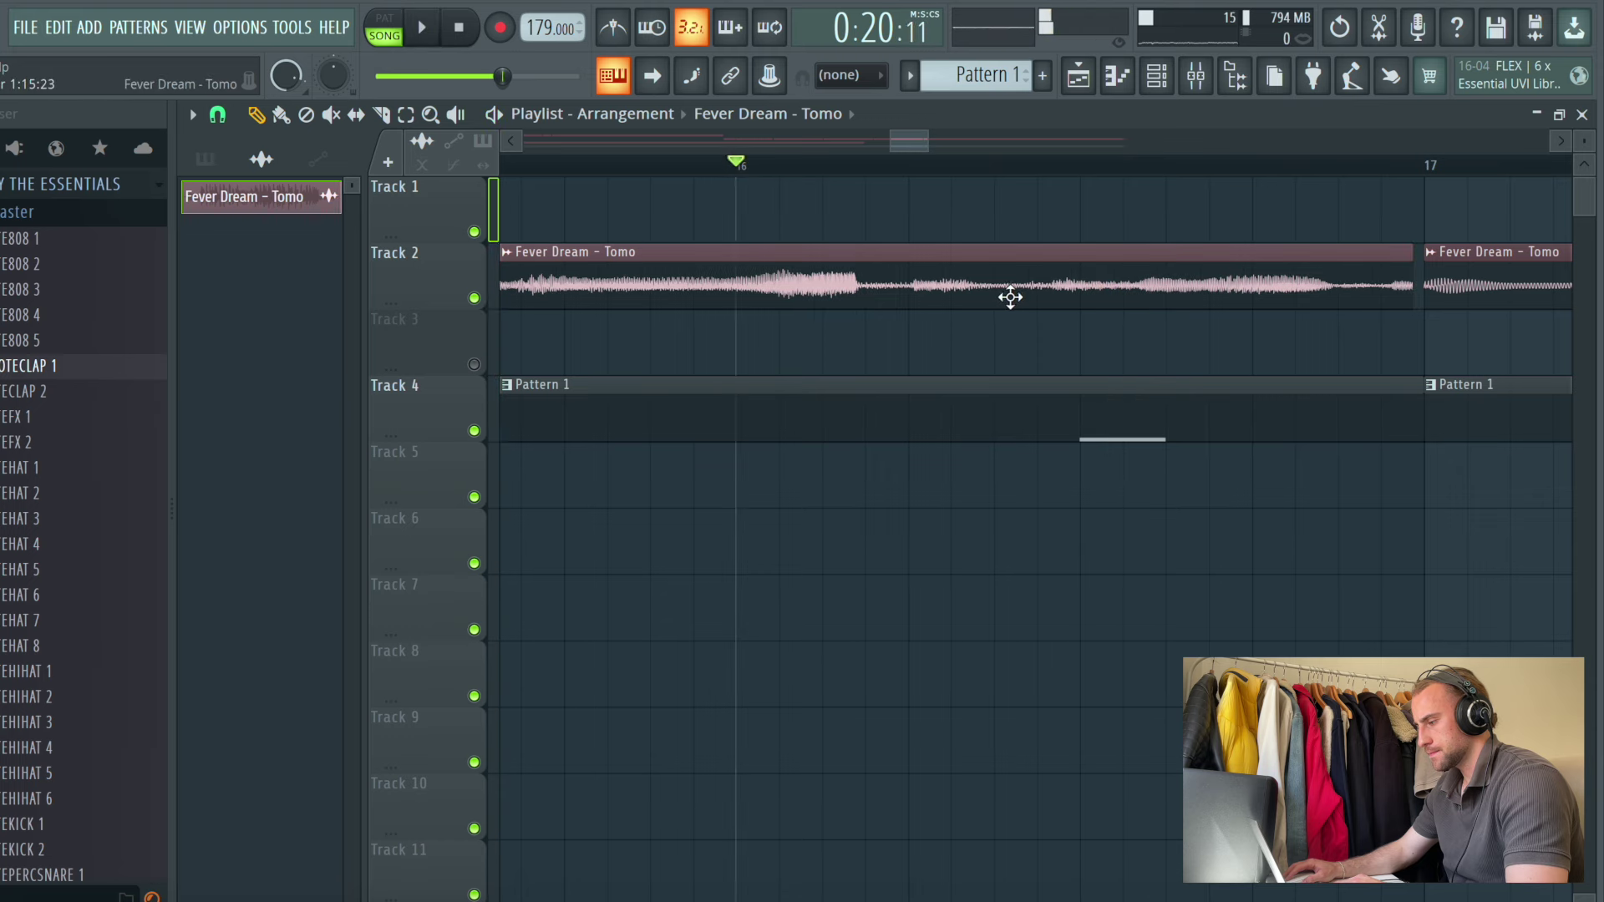
{"action": "key", "text": "space"}
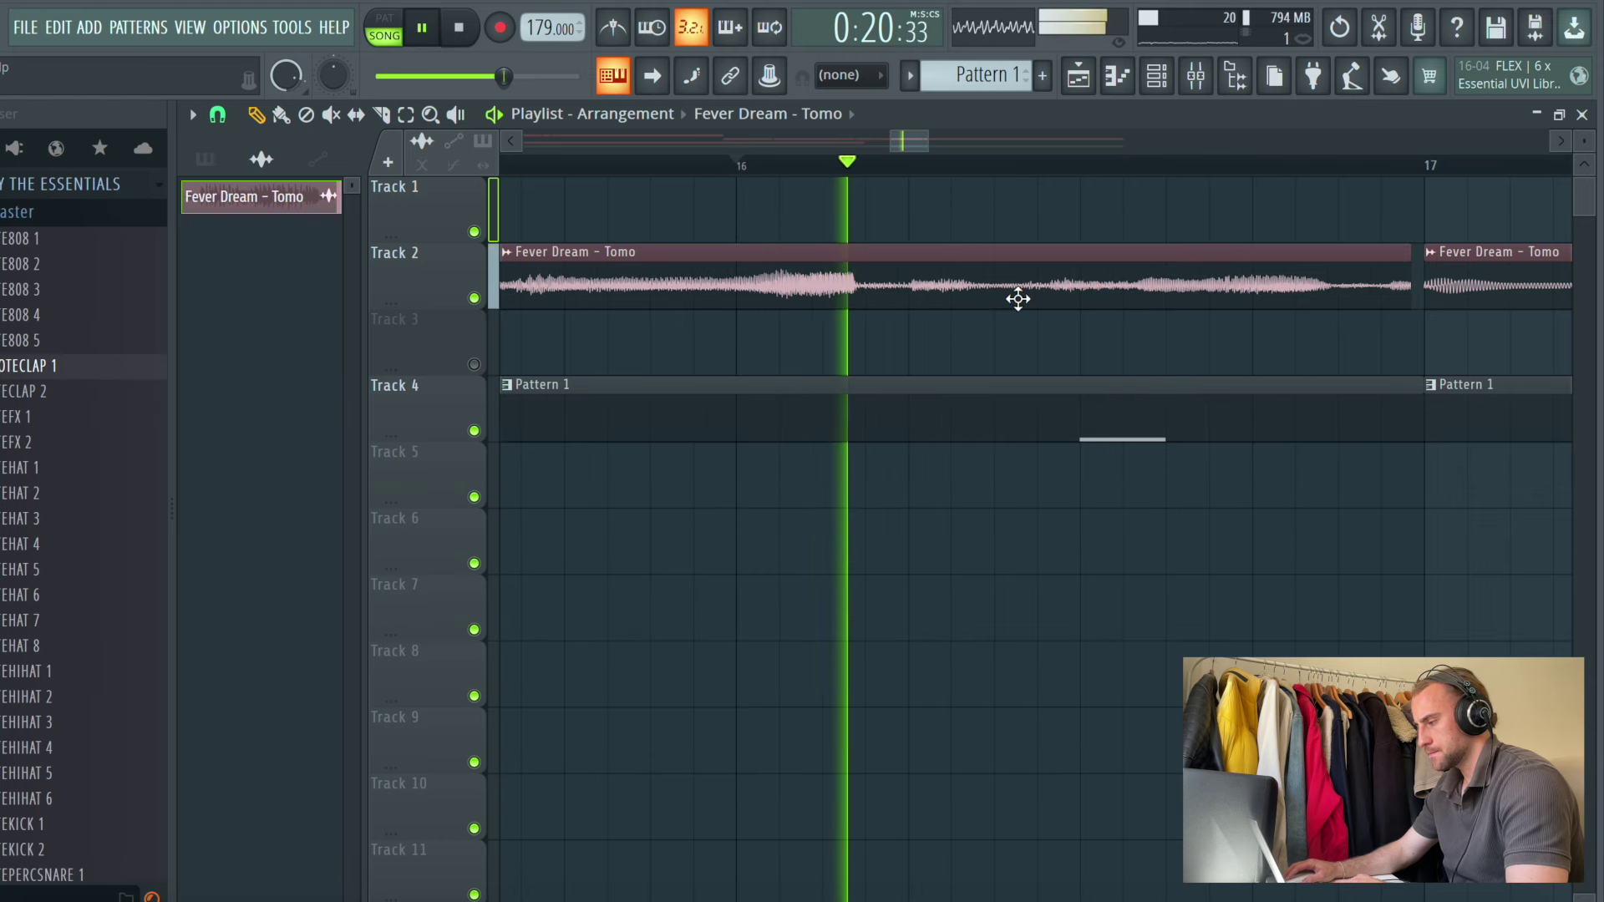
{"action": "mouse_move", "coordinate": [1018, 298]}
{"action": "left_mouse_down"}
{"action": "mouse_move", "coordinate": [1043, 305]}
{"action": "mouse_move", "coordinate": [1010, 300]}
{"action": "left_mouse_up"}
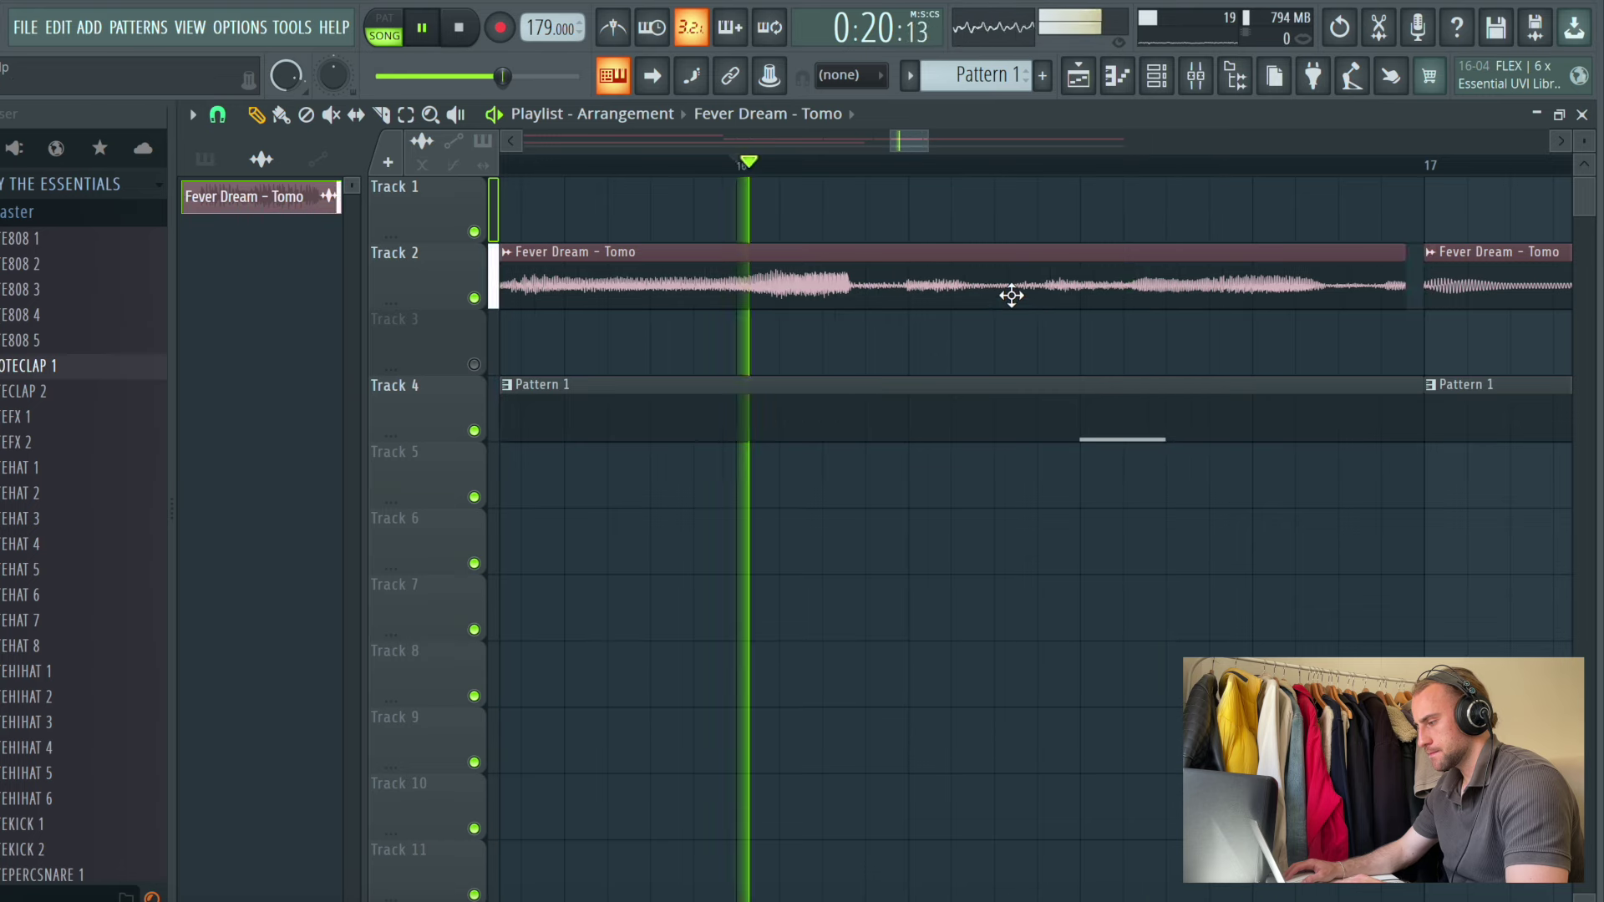
{"action": "key", "text": "space"}
{"action": "scroll", "coordinate": [1040, 201], "scroll_direction": "down", "scroll_amount": 10}
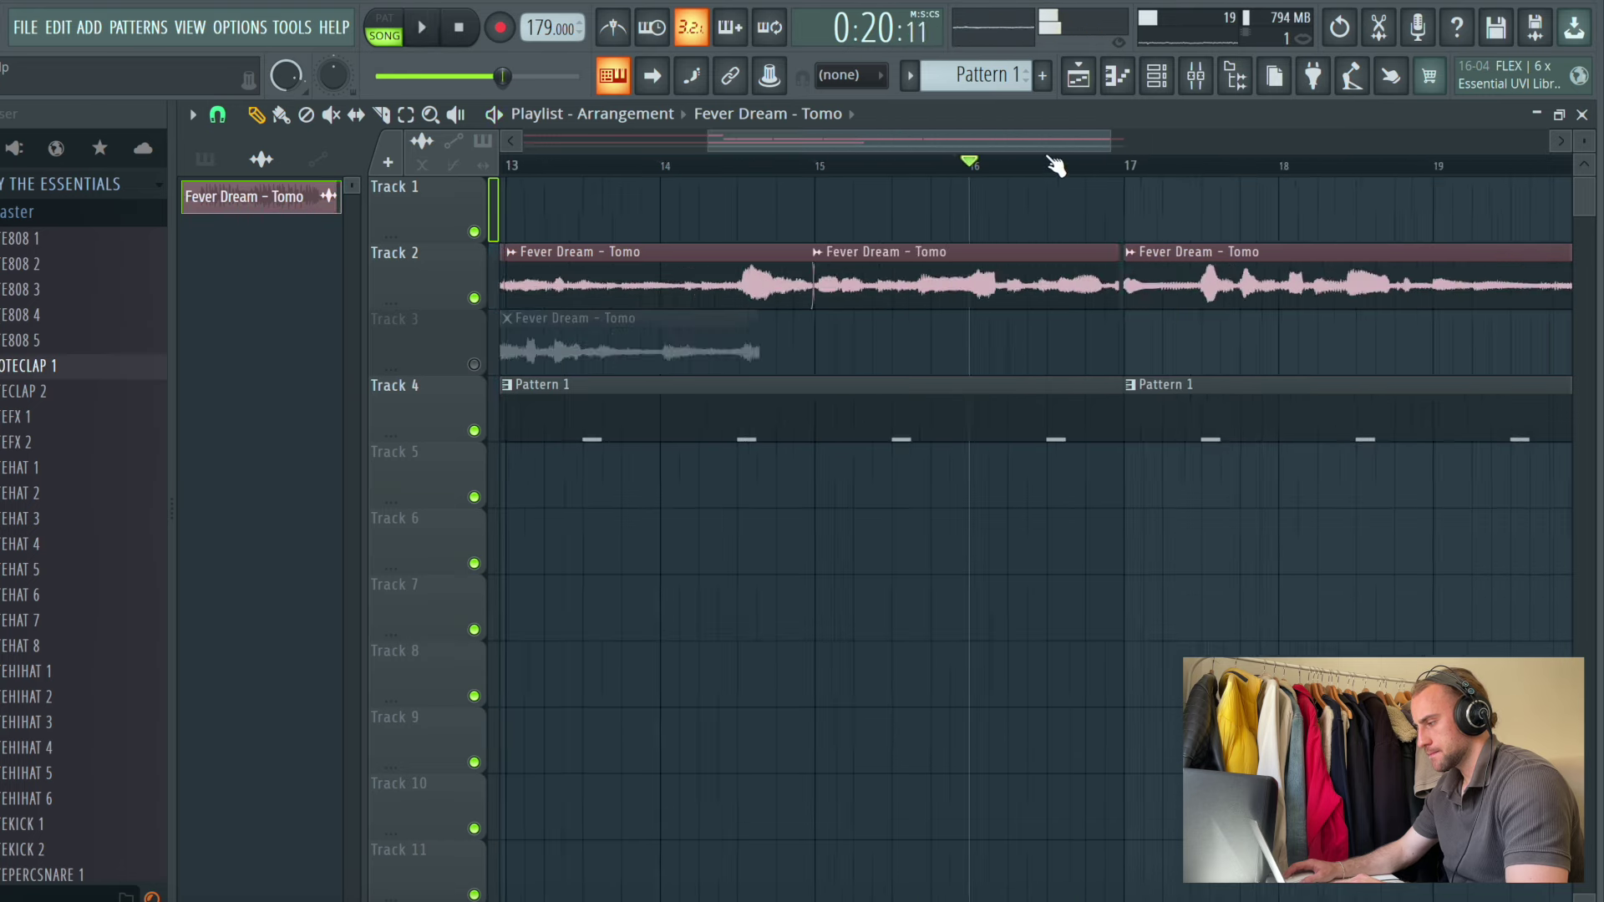
Play the section again against the claps and move the Track 2 clip at bar 15 up to Track 1
{"action": "key", "text": "space"}
{"action": "left_click", "coordinate": [842, 165]}
{"action": "left_click_drag", "start_coordinate": [990, 252], "coordinate": [992, 178]}
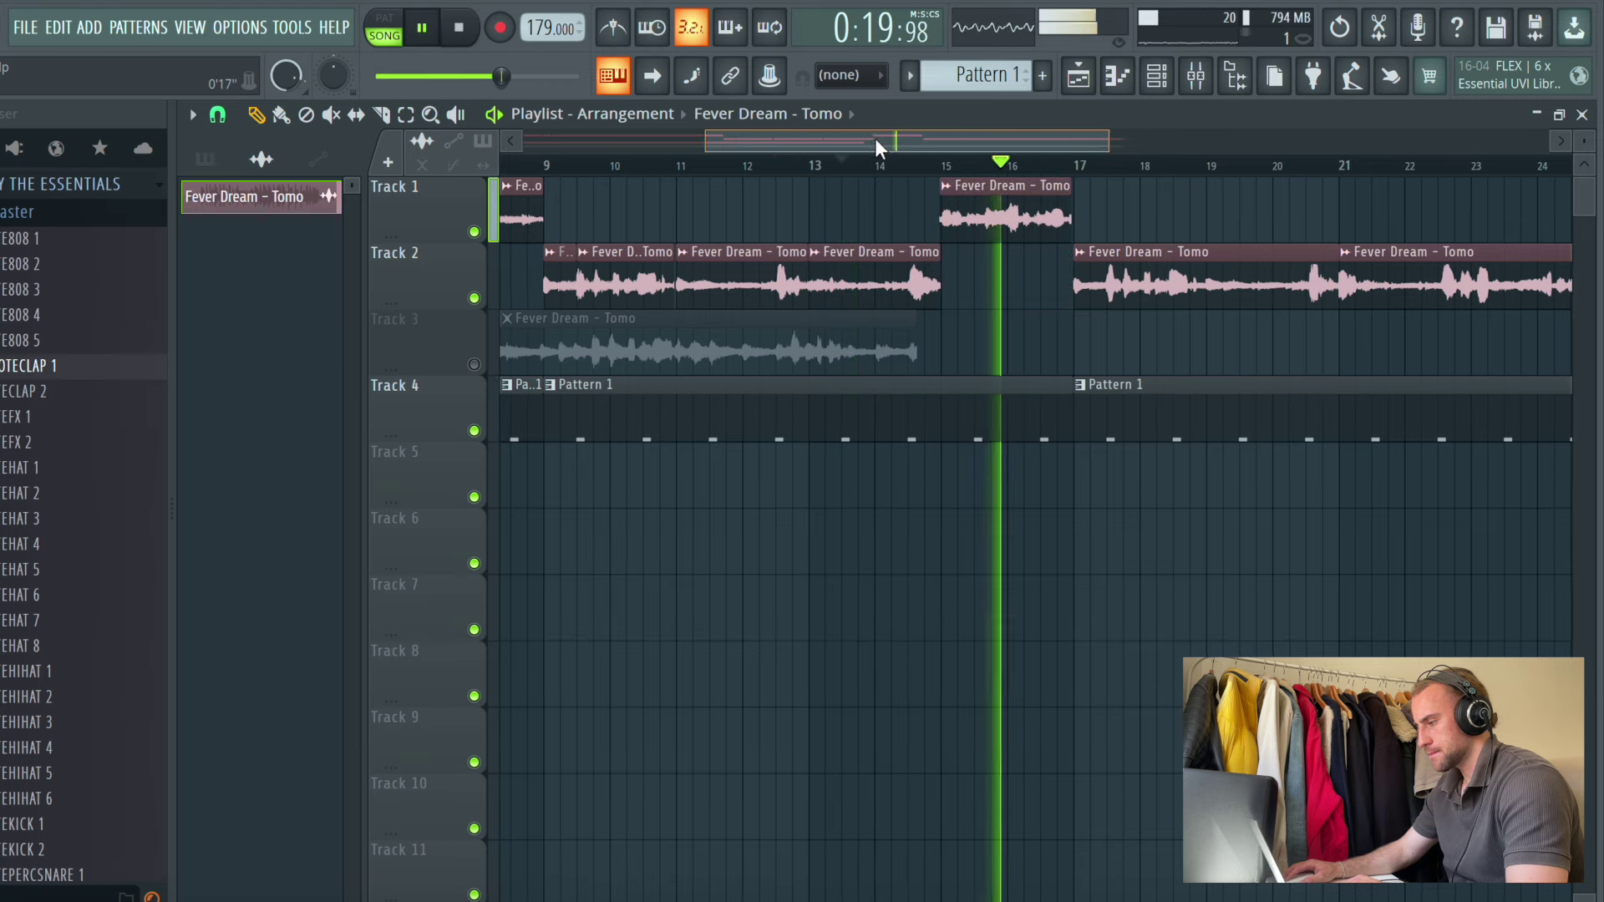
Play from bar 17 against the claps, split the Track 2 clip at the third beat of bar 20 and move the second part to Track 1
{"action": "left_click_drag", "start_coordinate": [874, 138], "coordinate": [1004, 143]}
{"action": "left_click", "coordinate": [382, 116]}
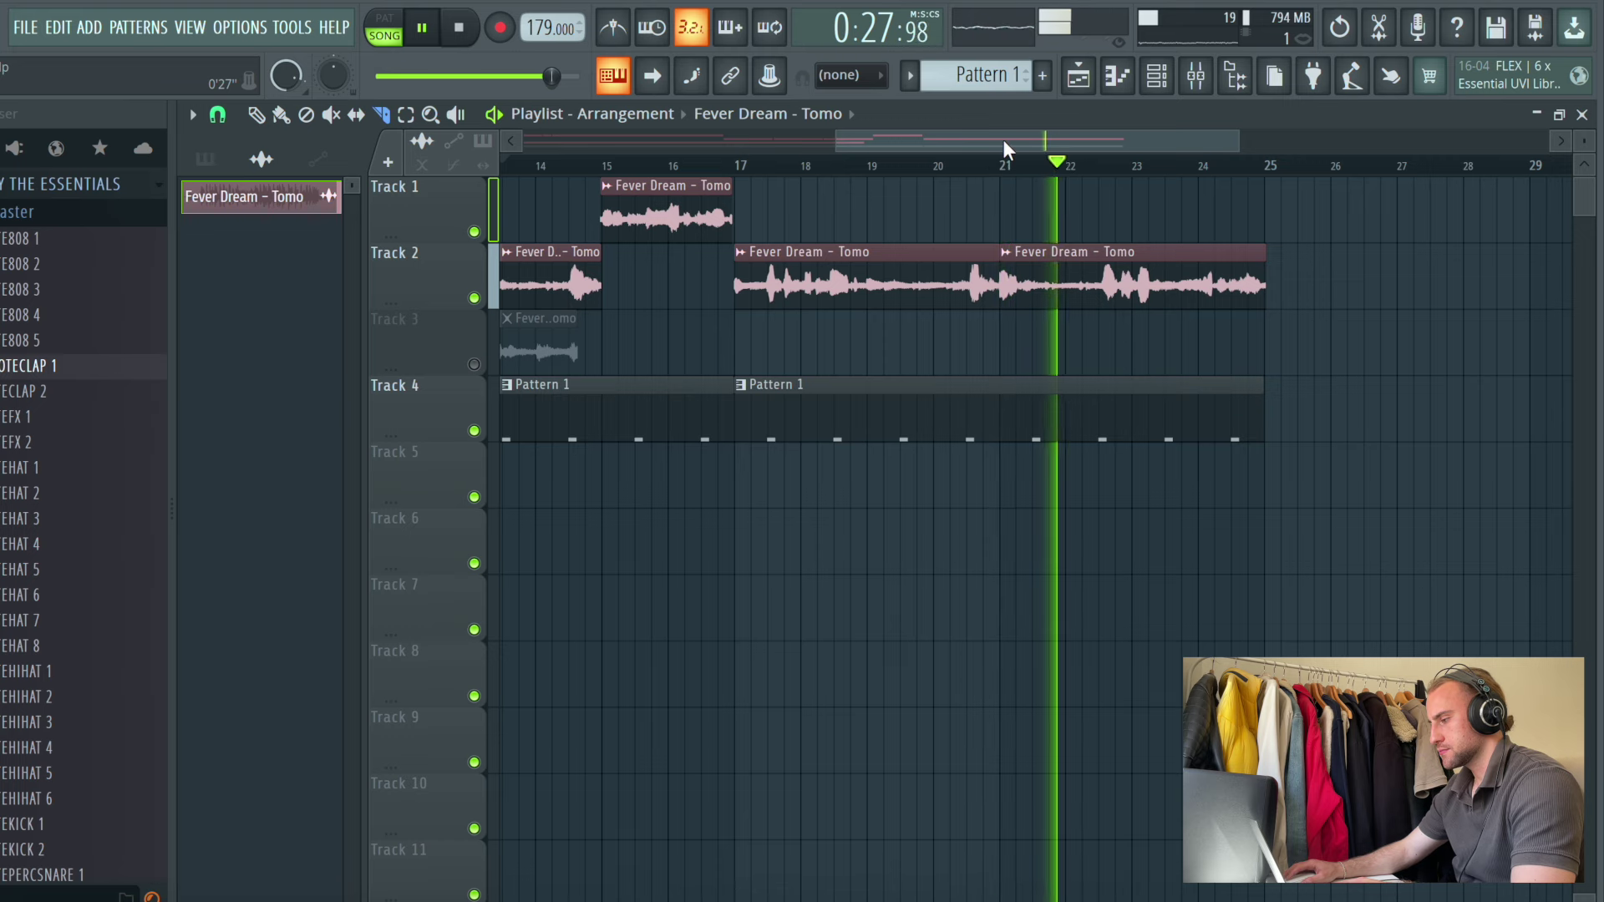
{"action": "left_click", "coordinate": [740, 166]}
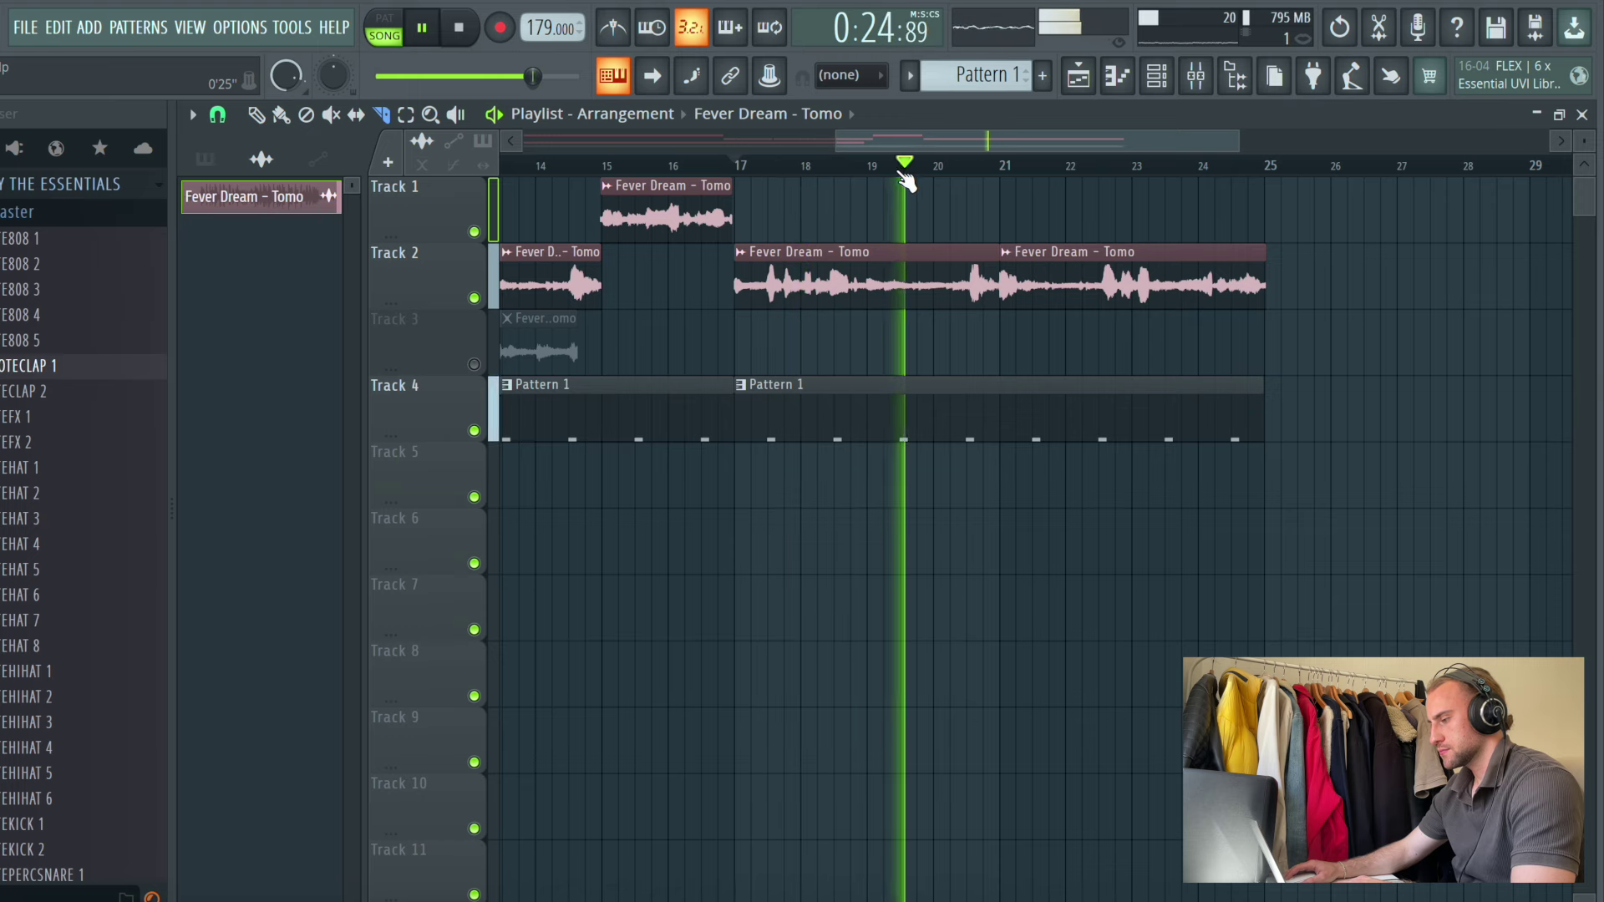
{"action": "left_click_drag", "start_coordinate": [921, 139], "coordinate": [979, 143]}
{"action": "key", "text": "space"}
{"action": "left_click", "coordinate": [762, 164]}
{"action": "scroll", "coordinate": [861, 177], "scroll_direction": "up", "scroll_amount": 5}
{"action": "key", "text": "space"}
{"action": "key", "text": "space"}
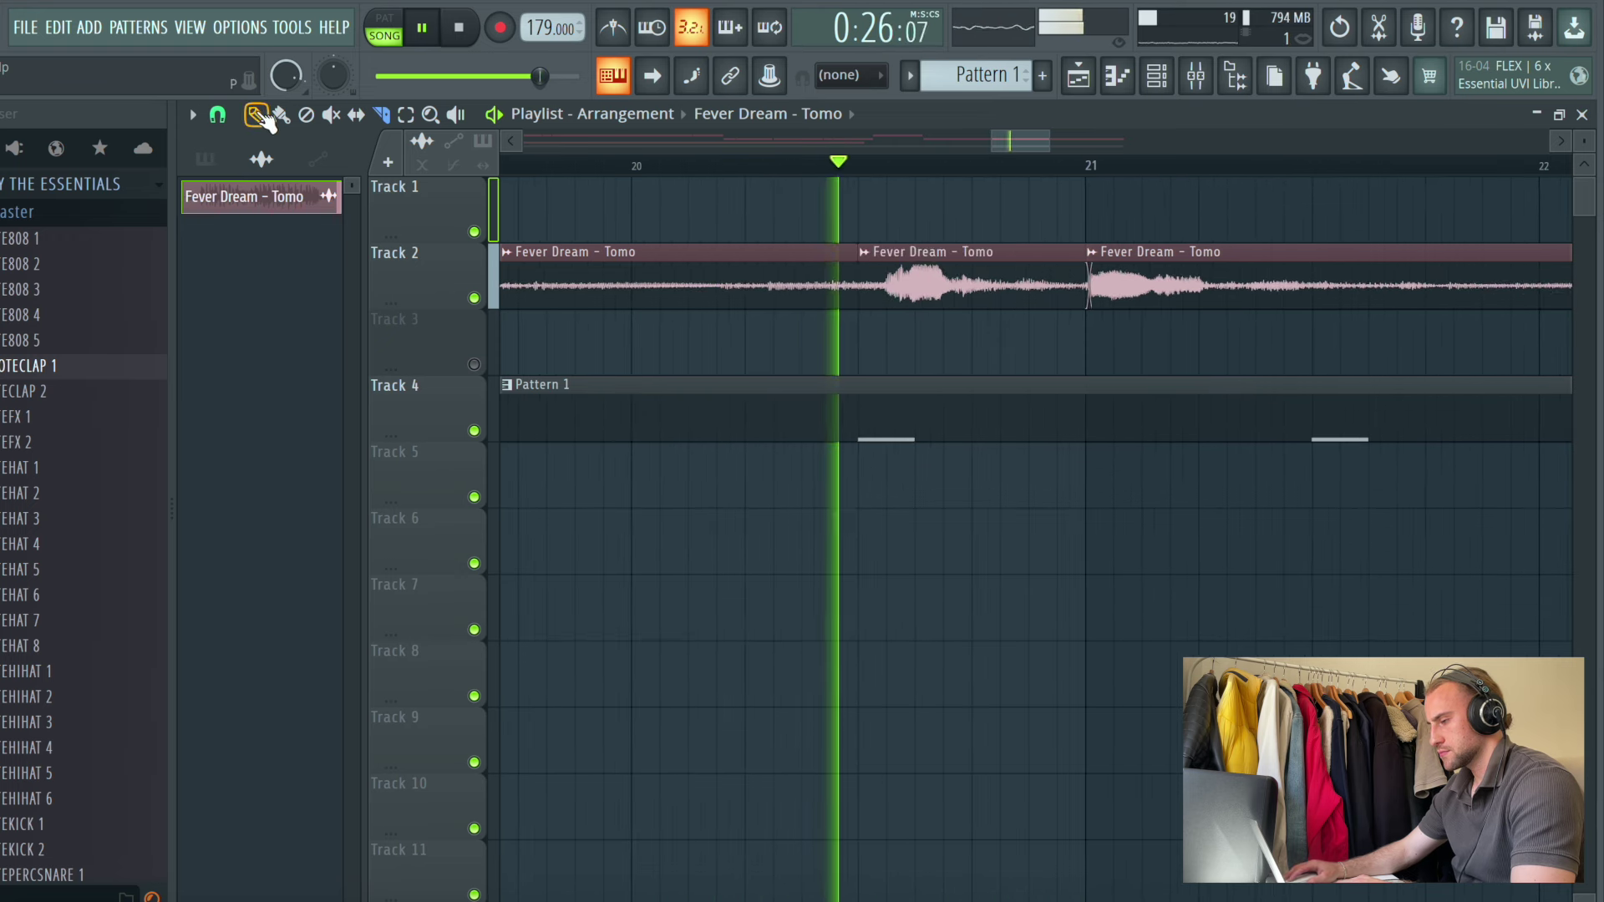
{"action": "left_click_drag", "start_coordinate": [966, 247], "coordinate": [974, 204]}
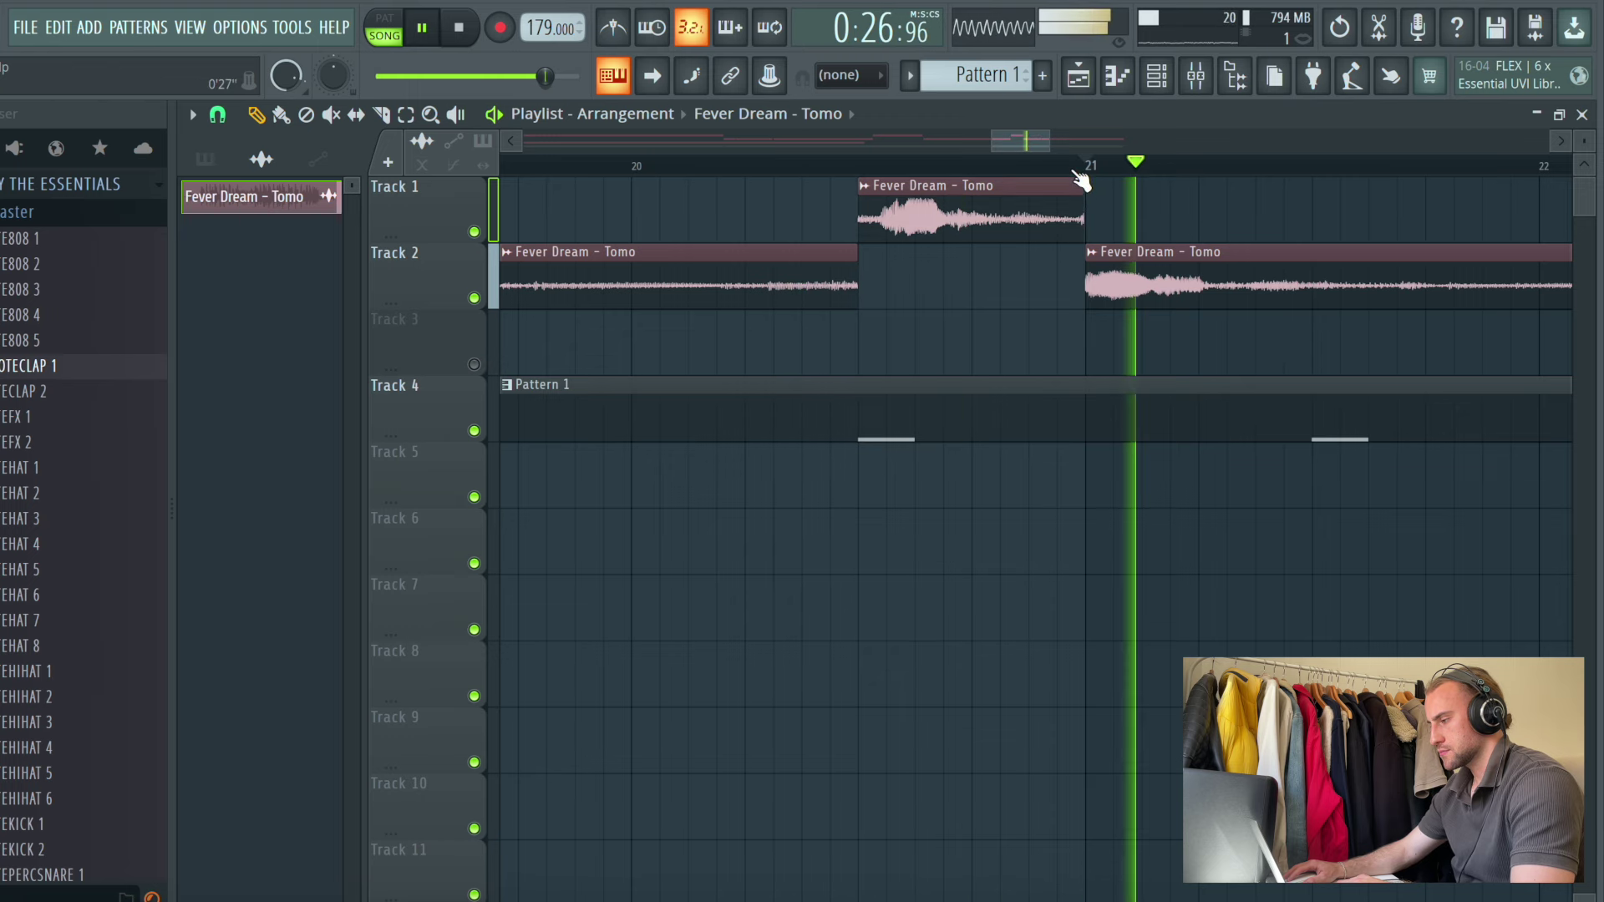
Shift the Track 2 clip at bar 21 slightly earlier and trim its start to exactly bar 21
{"action": "left_click_drag", "start_coordinate": [1023, 132], "coordinate": [1051, 133]}
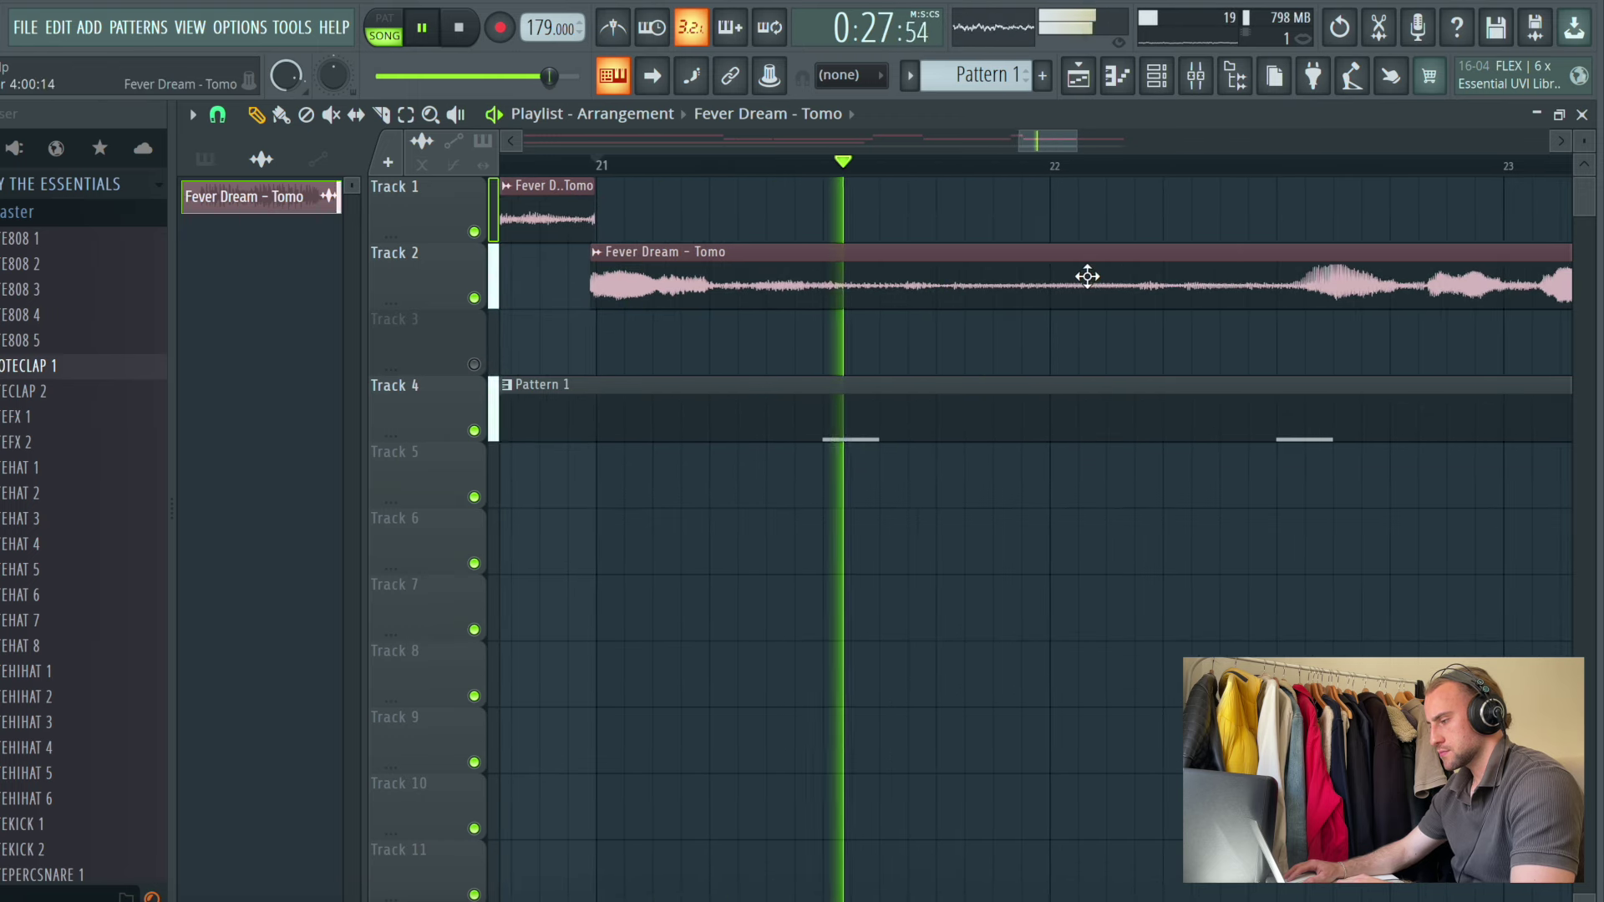
{"action": "left_click_drag", "start_coordinate": [1085, 276], "coordinate": [1067, 276]}
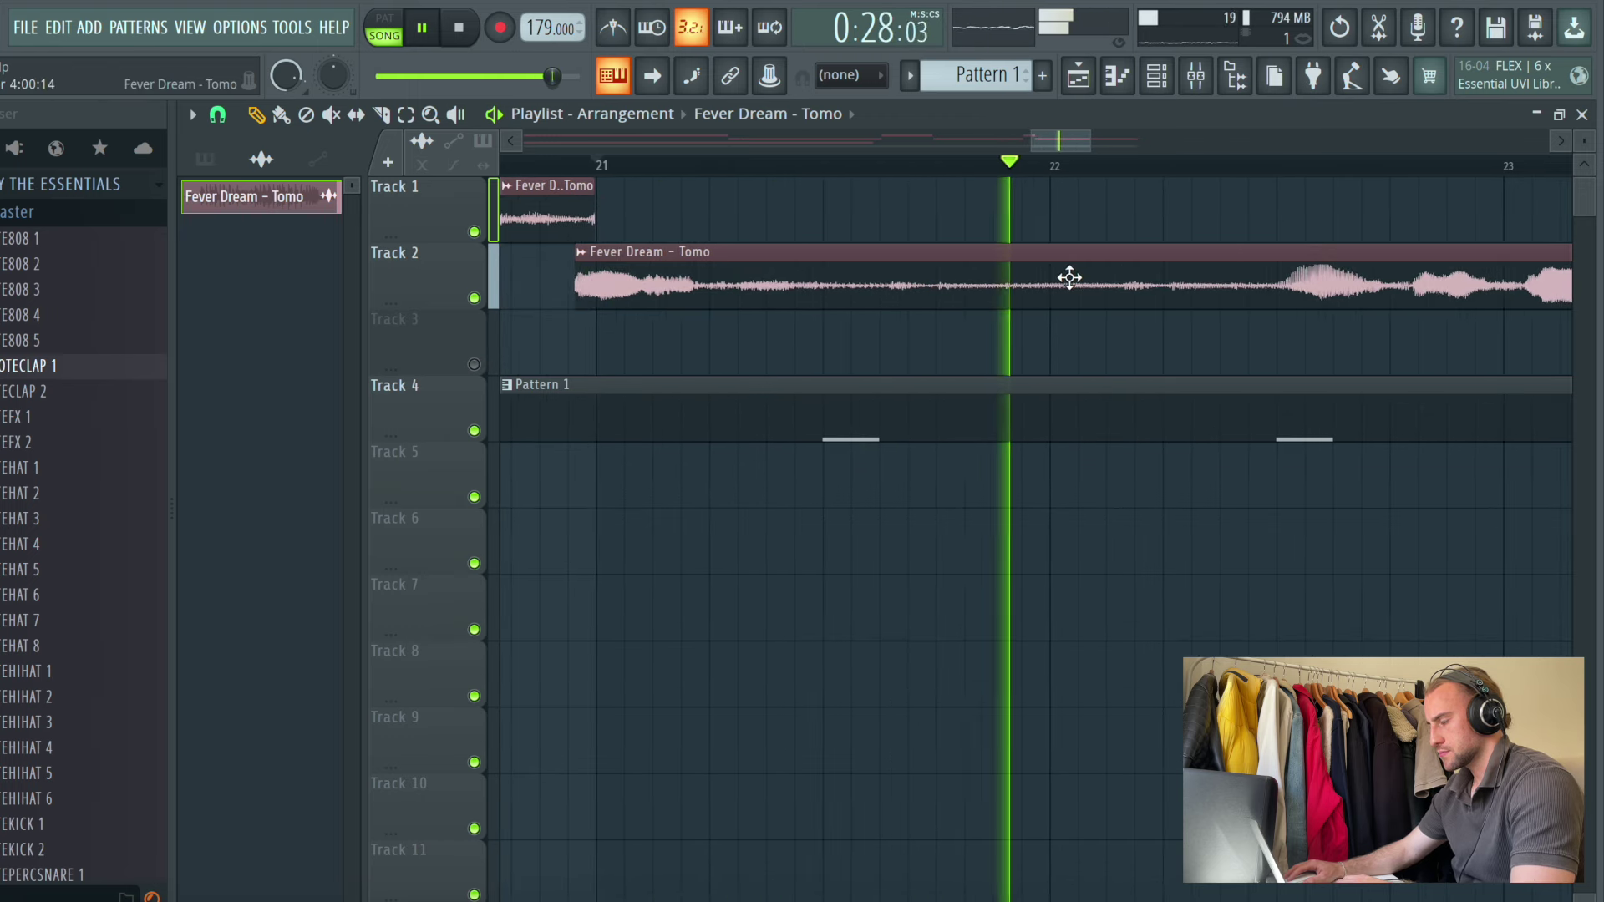
{"action": "left_click_drag", "start_coordinate": [572, 299], "coordinate": [593, 307]}
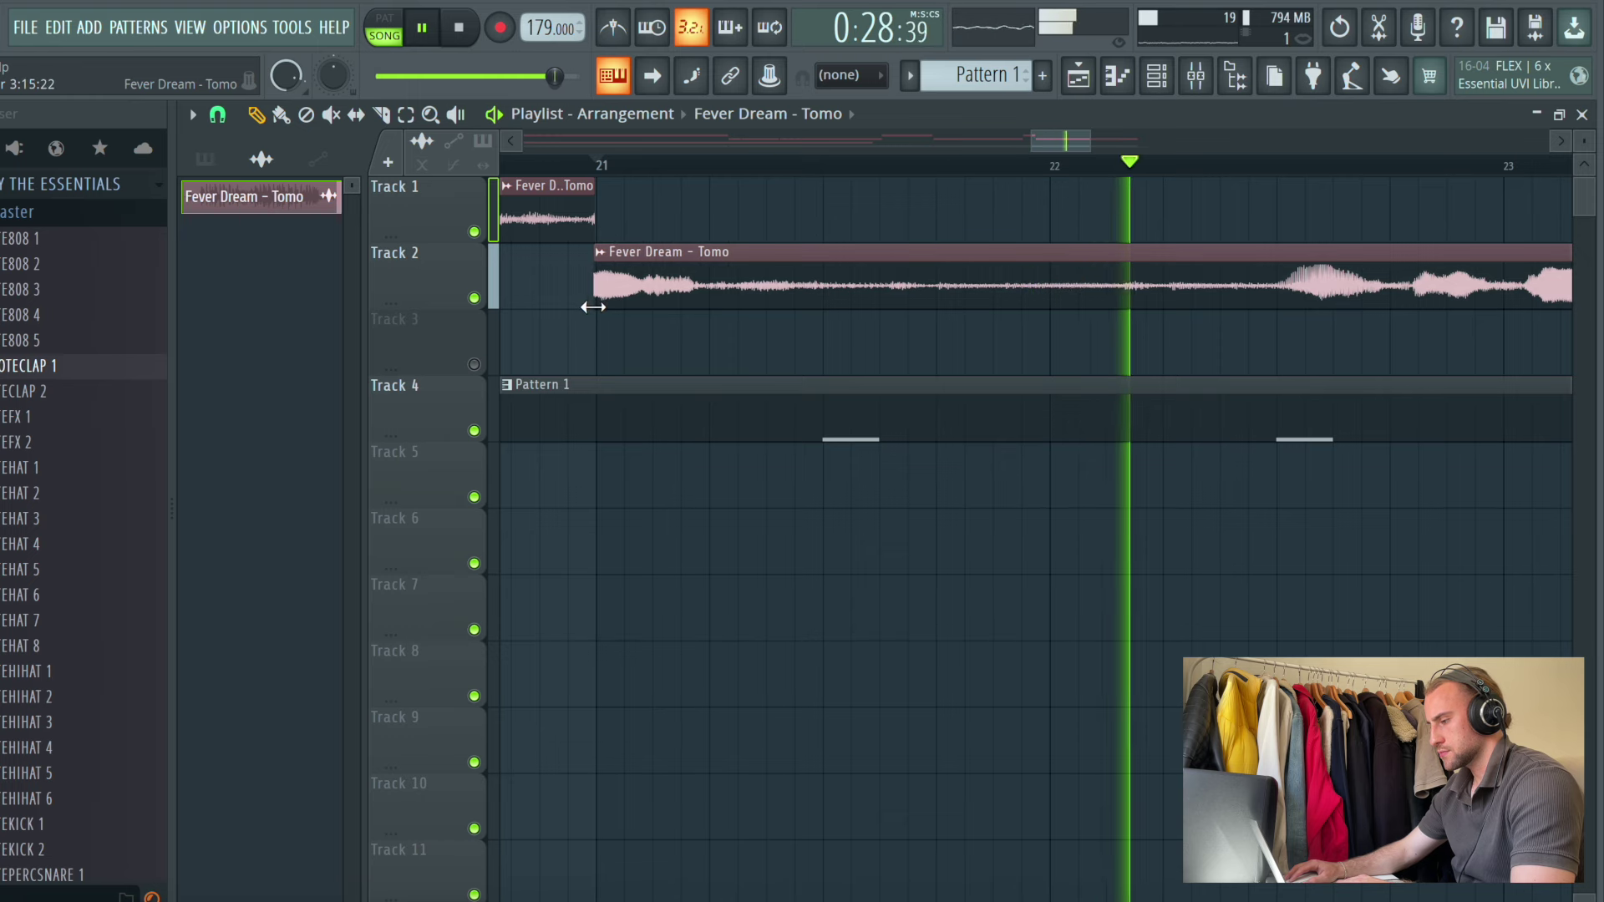
Play the last section against the claps and split the Track 2 clip at bar 23
{"action": "left_click_drag", "start_coordinate": [1079, 150], "coordinate": [1129, 144]}
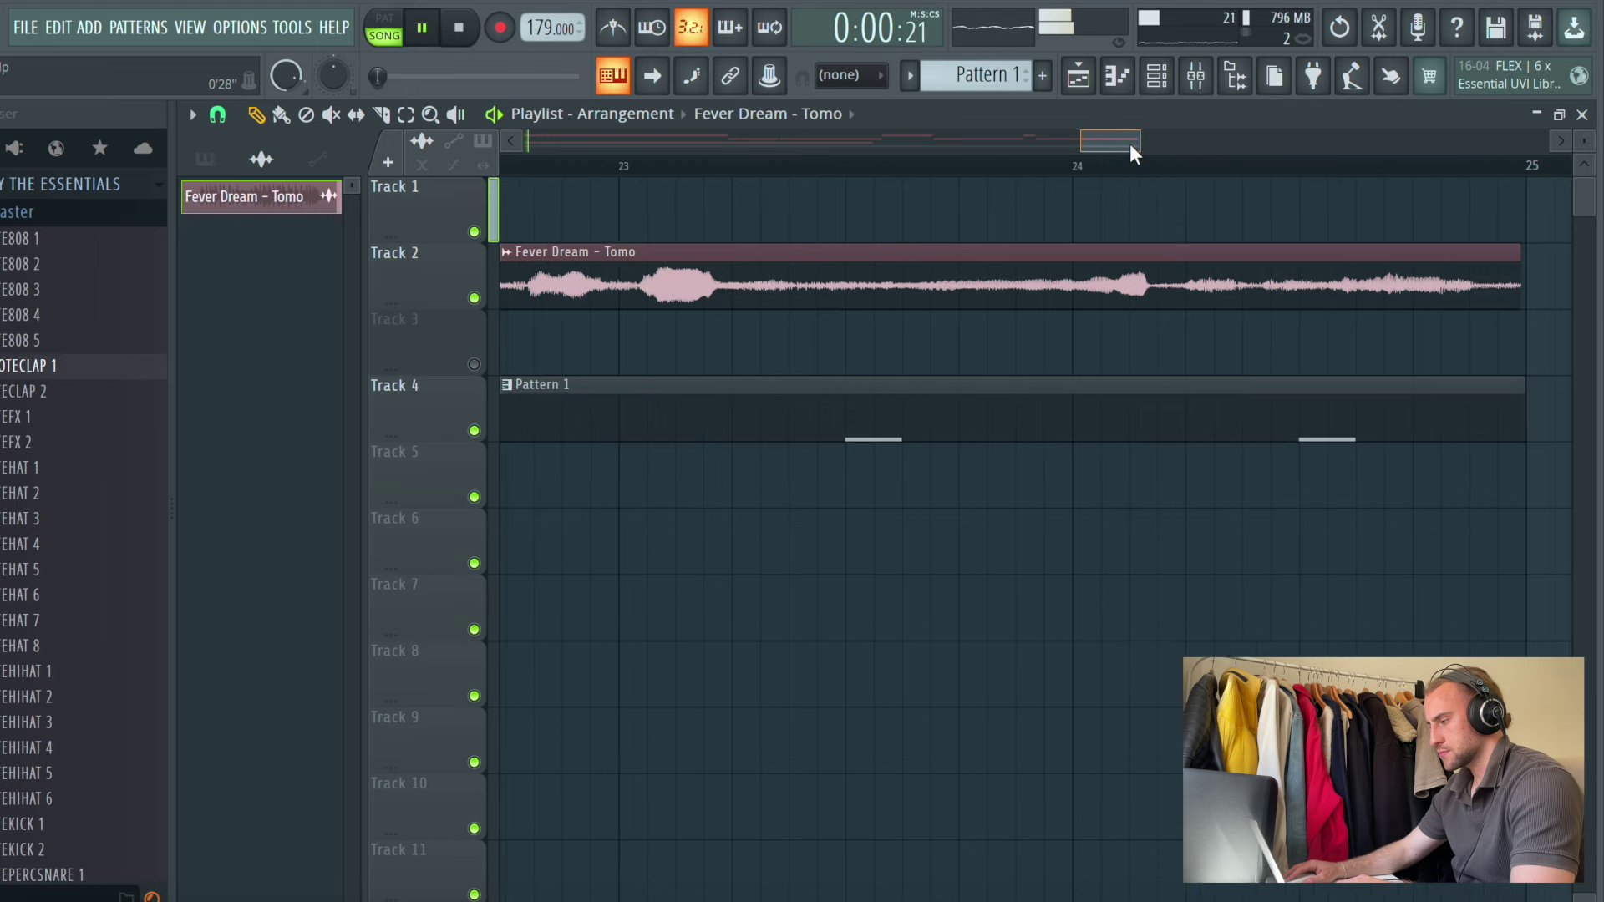
{"action": "left_click", "coordinate": [543, 76]}
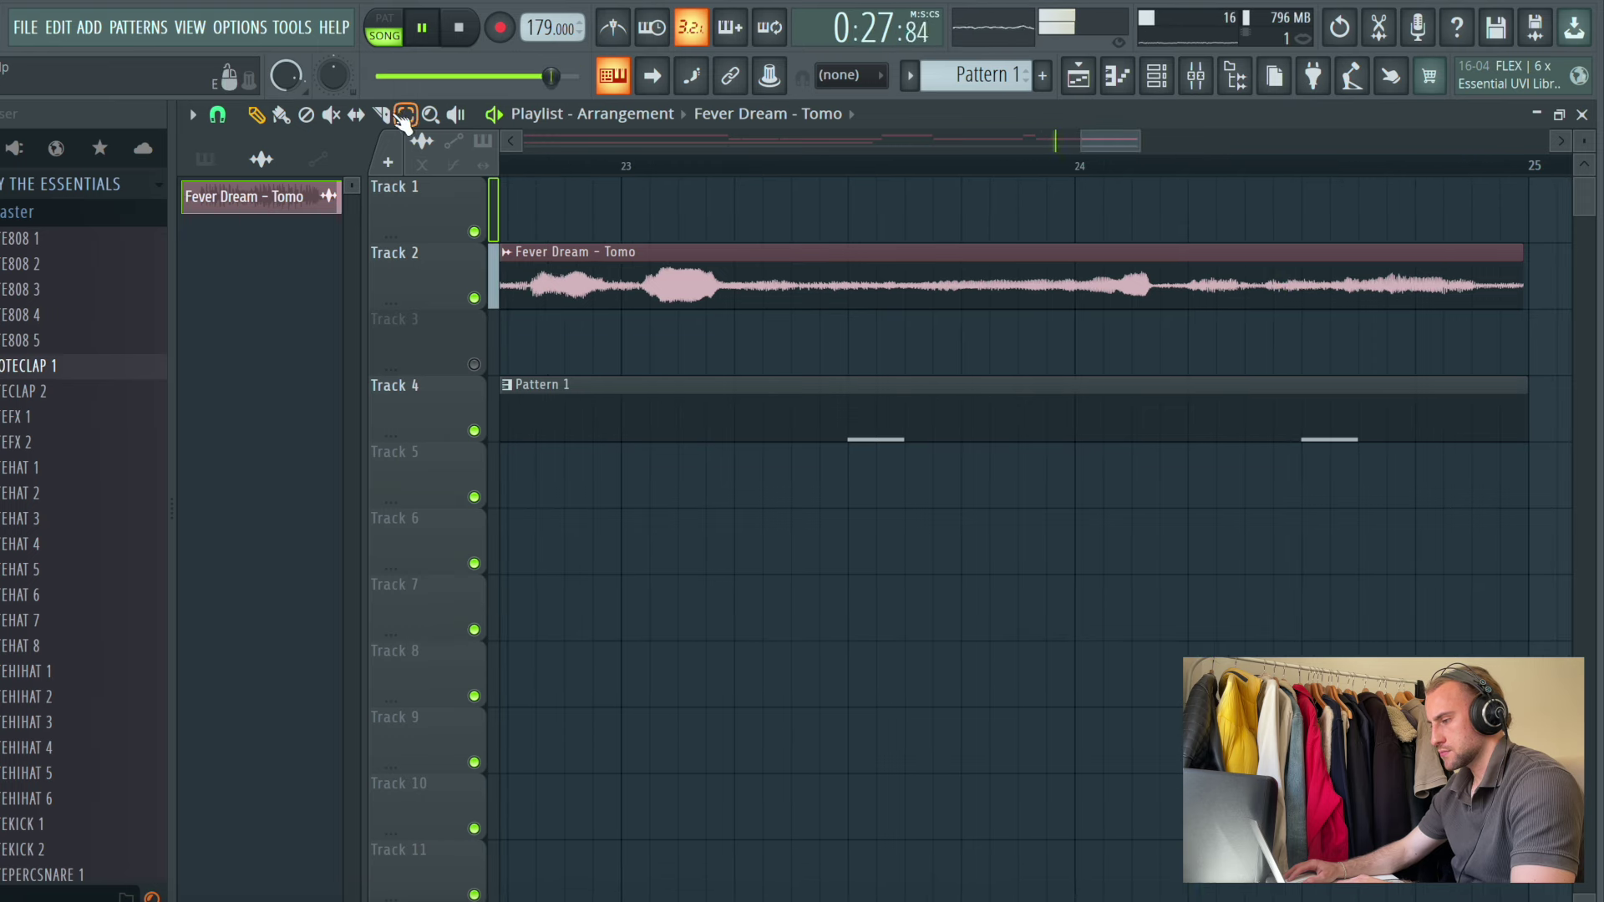
{"action": "left_click", "coordinate": [621, 242]}
Move the clip at bar 23 up to Track 1 slightly earlier, fitting its start to bar 23 and its end to bar 25
{"action": "left_click", "coordinate": [281, 114]}
{"action": "key", "text": "space"}
{"action": "left_click_drag", "start_coordinate": [725, 284], "coordinate": [705, 204]}
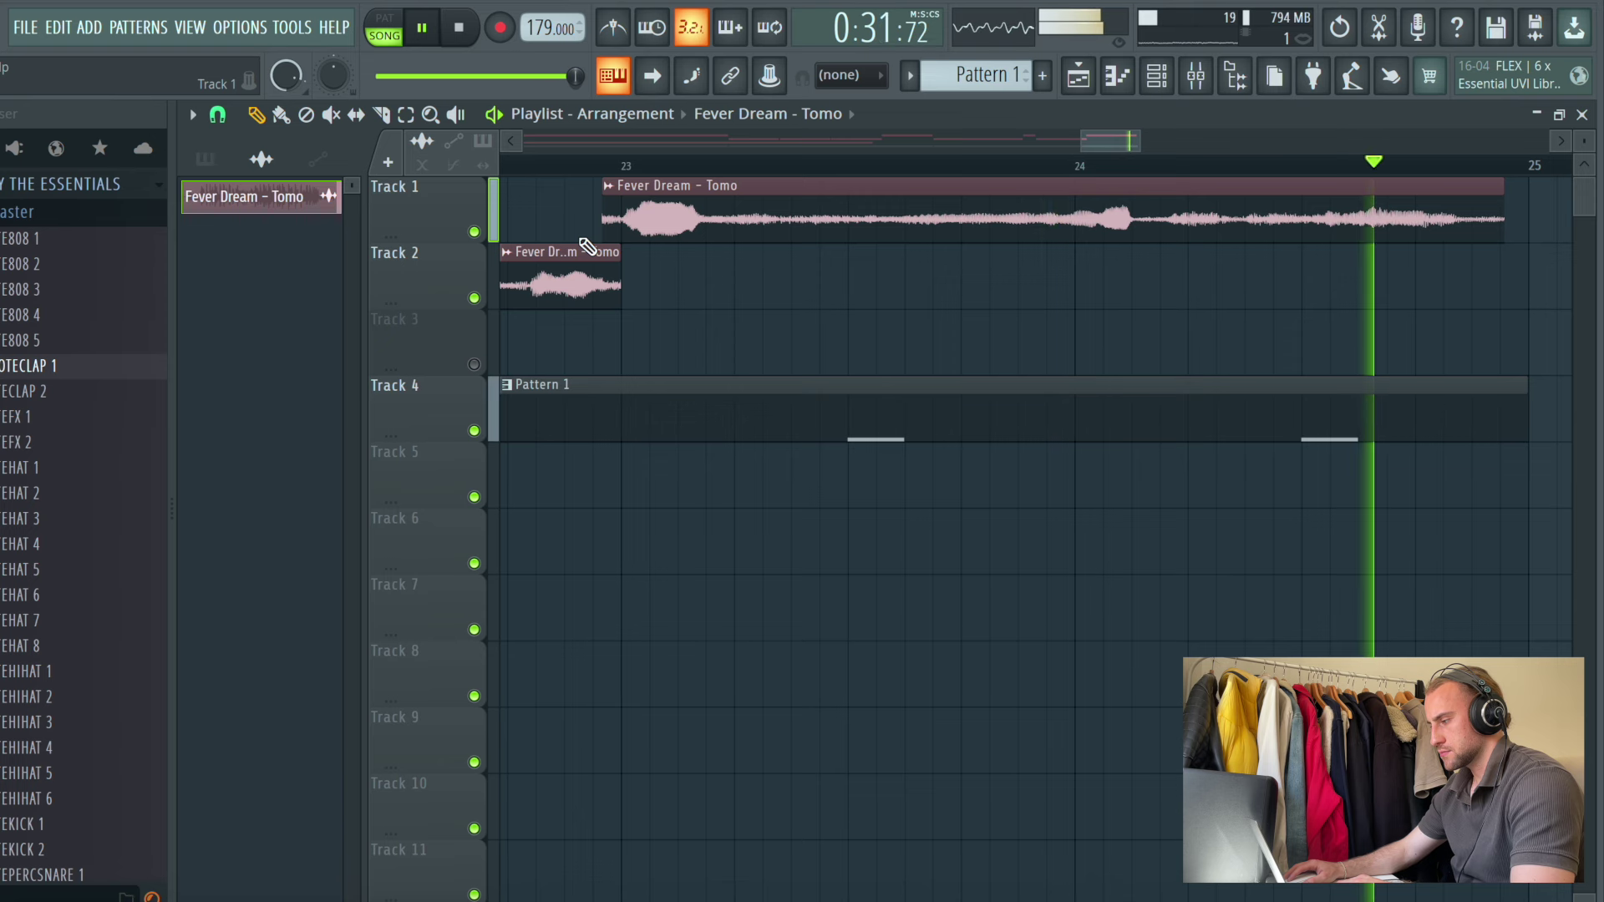
{"action": "left_click_drag", "start_coordinate": [607, 229], "coordinate": [624, 239]}
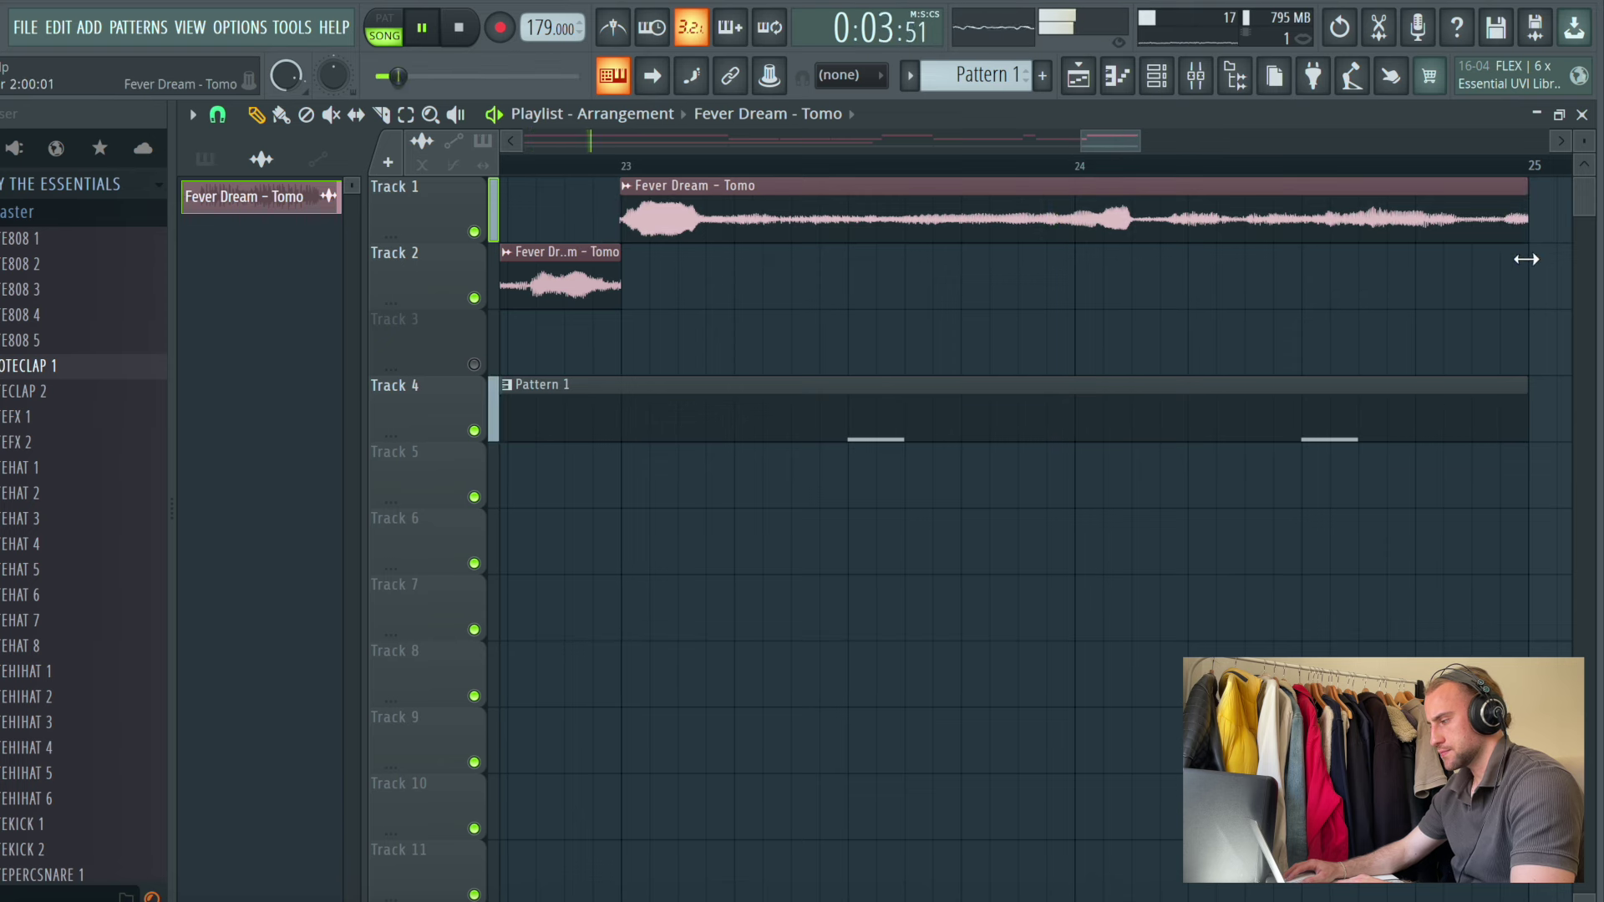
{"action": "scroll", "coordinate": [1446, 171], "scroll_direction": "down", "scroll_amount": 10}
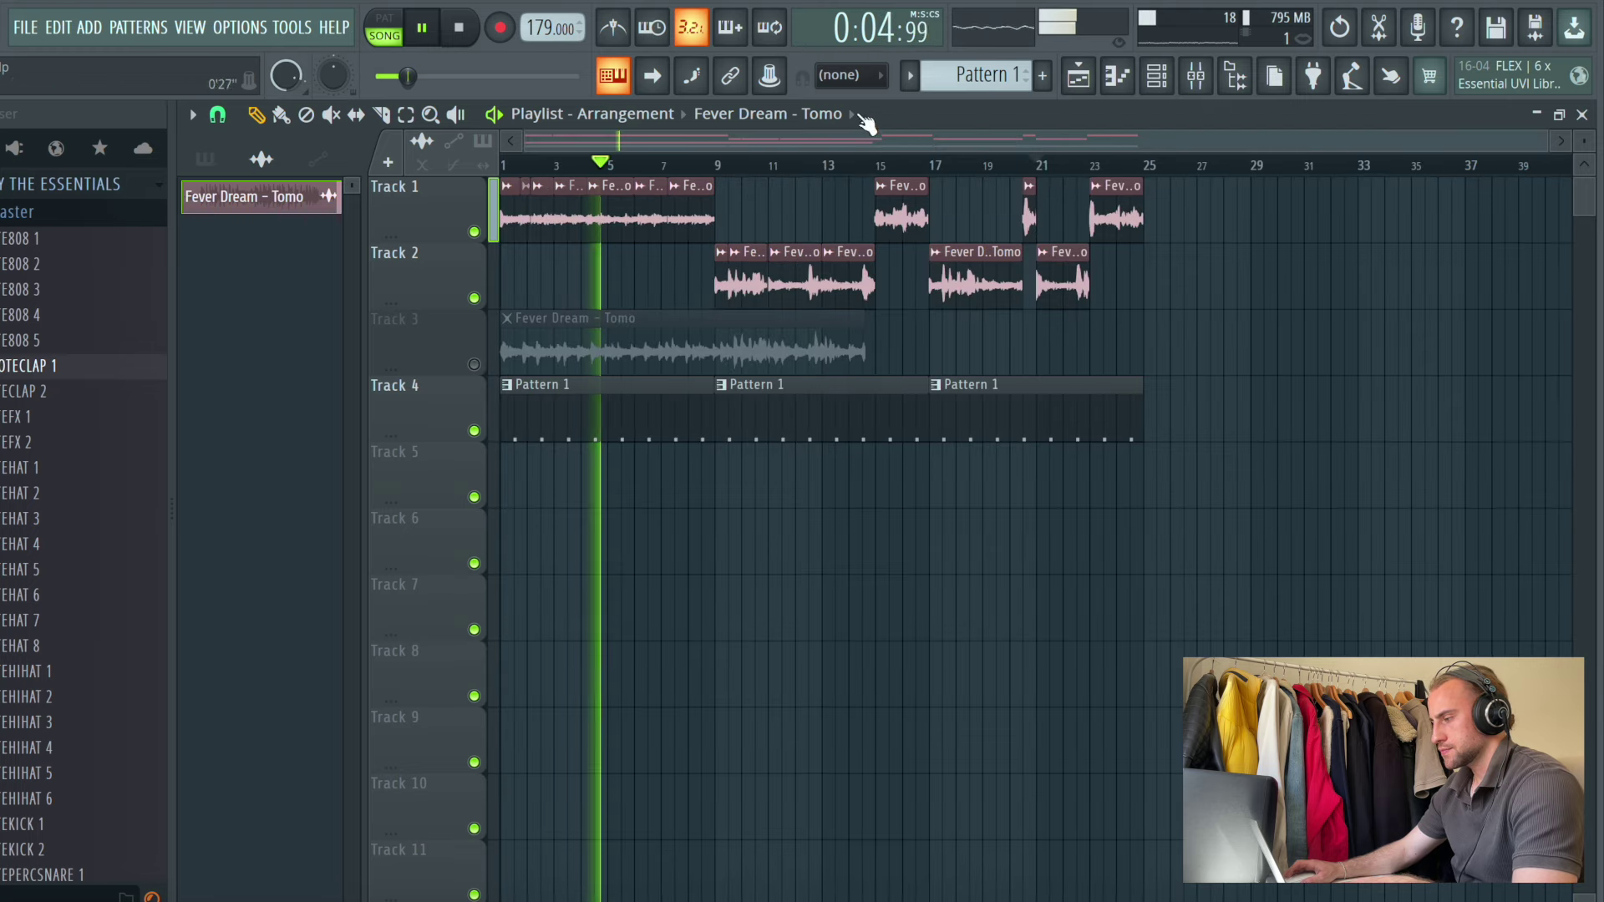
Load the OTEHIHAT 1 sample into Pattern 1 and open its piano roll
{"action": "left_click", "coordinate": [1119, 82]}
{"action": "left_click", "coordinate": [76, 493]}
{"action": "left_click", "coordinate": [93, 671]}
{"action": "left_click_drag", "start_coordinate": [443, 256], "coordinate": [446, 259]}
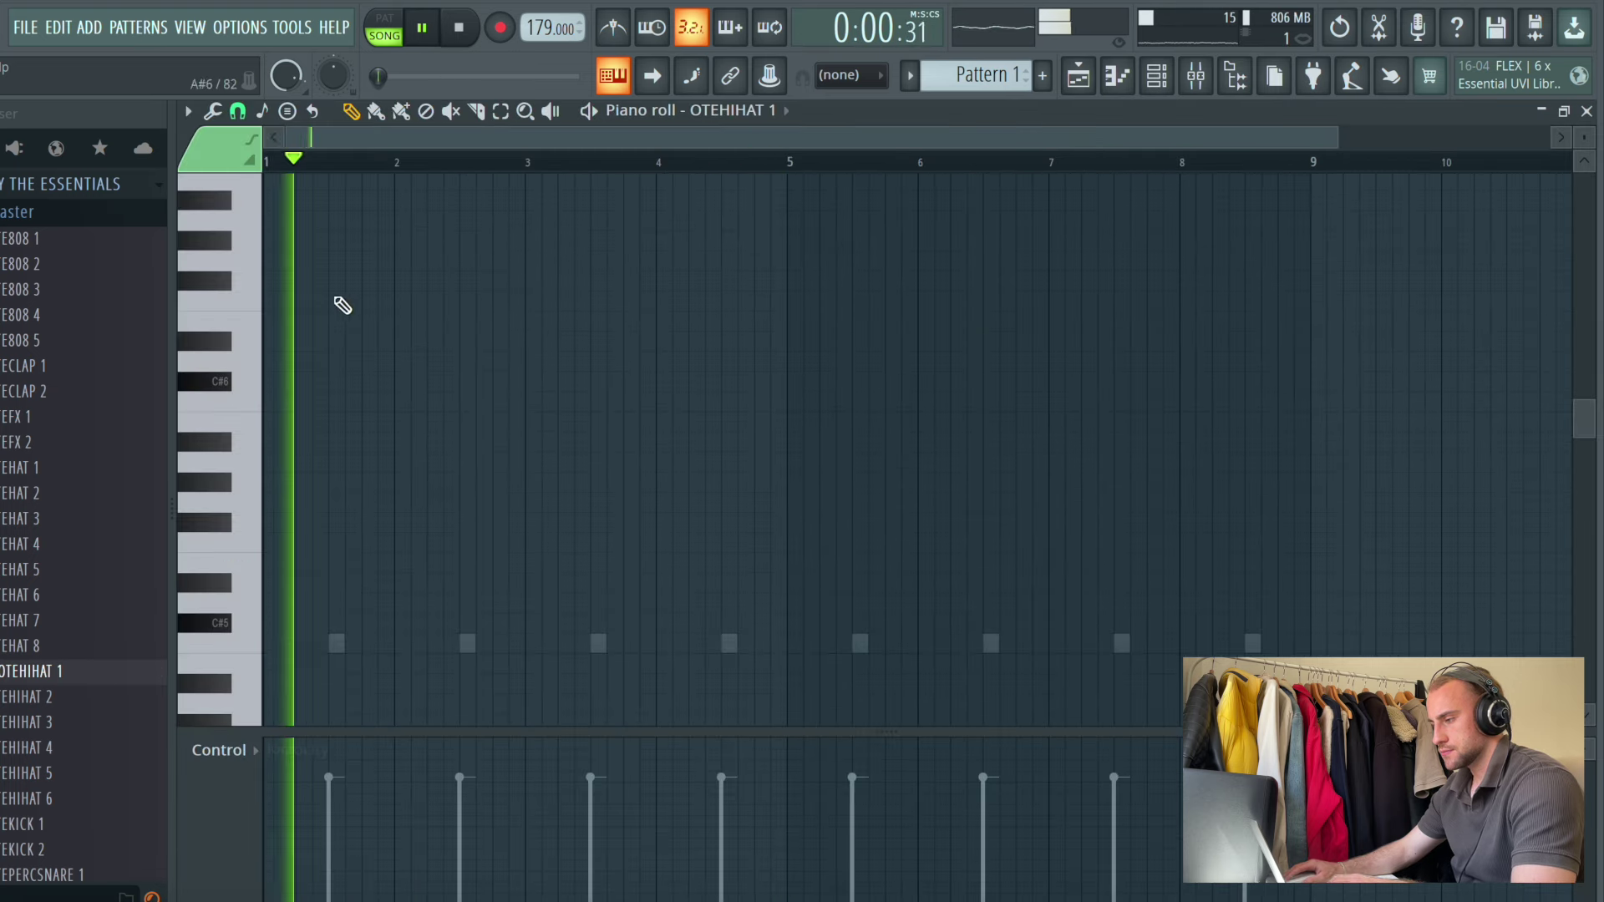
Place C5 hi-hat notes on steps 1, 7 and 13 of bar 1 and steps 3 and 5 of bar 2
{"action": "left_click", "coordinate": [315, 644]}
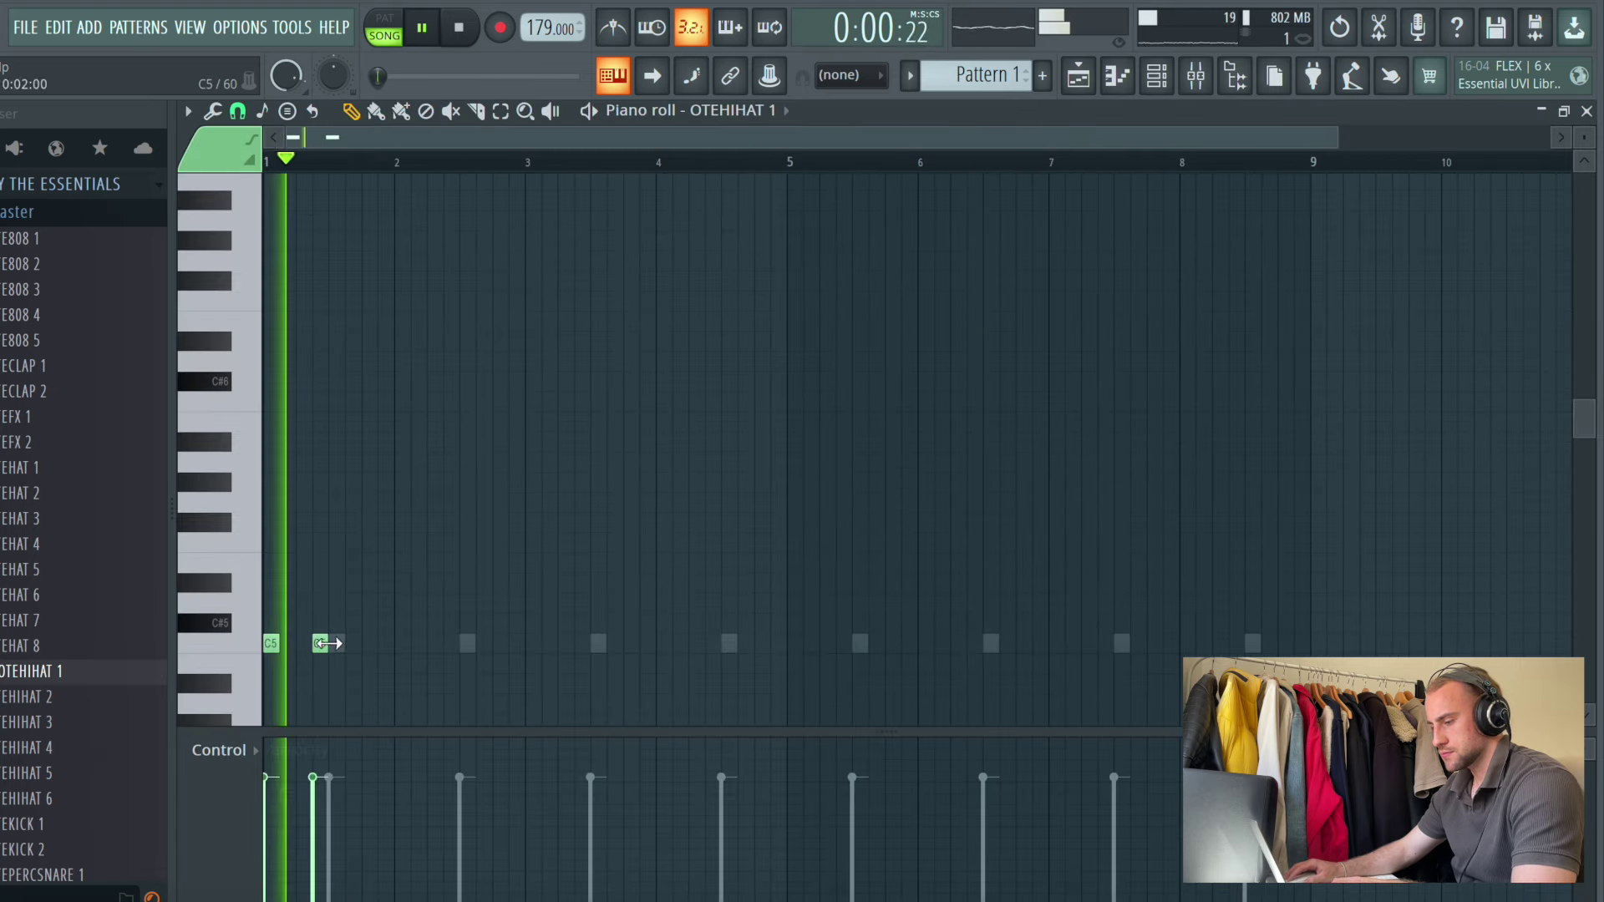
{"action": "scroll", "coordinate": [409, 165], "scroll_direction": "up", "scroll_amount": 2}
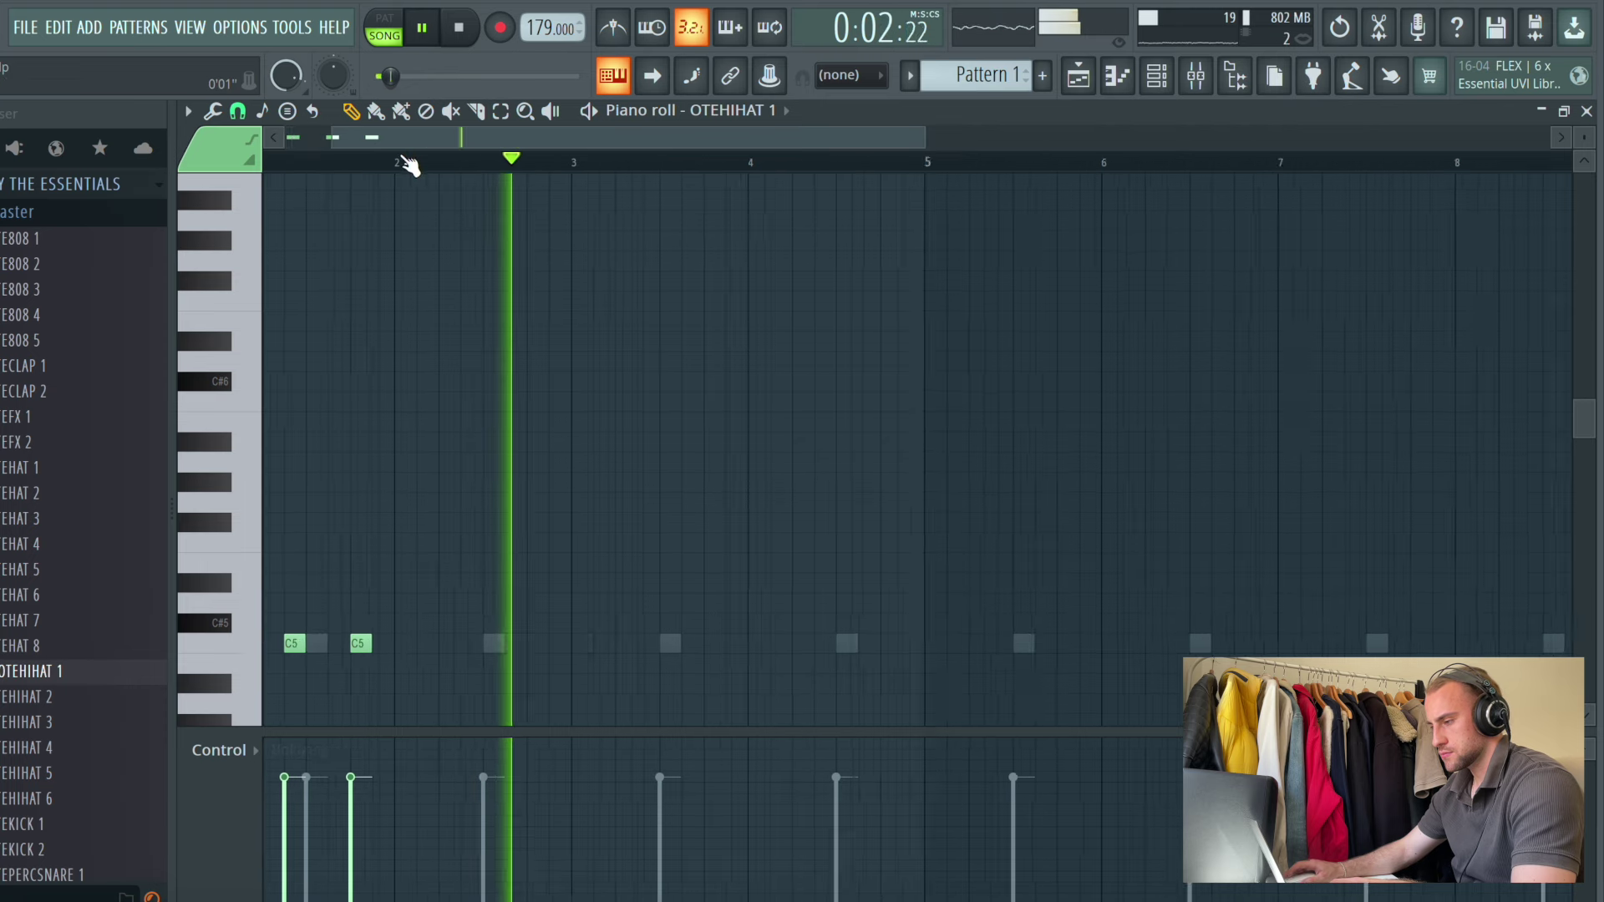
{"action": "key", "text": "space"}
{"action": "key", "text": "space"}
{"action": "scroll", "coordinate": [531, 405], "scroll_direction": "down", "scroll_amount": 3}
{"action": "scroll", "coordinate": [409, 146], "scroll_direction": "up", "scroll_amount": 2}
{"action": "key", "text": "space"}
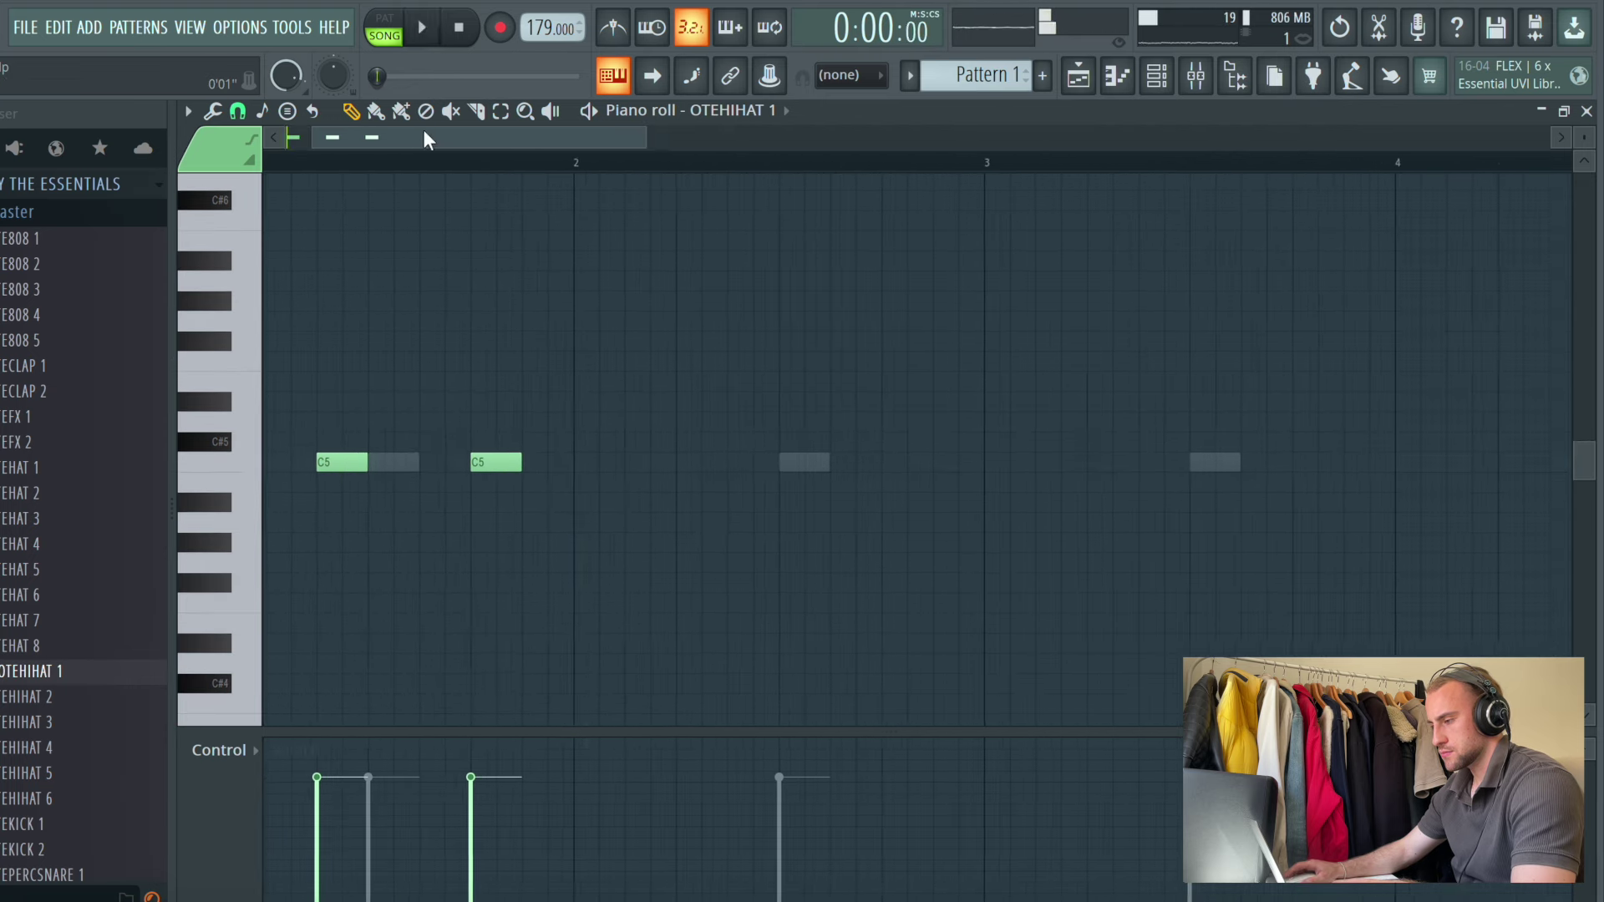
{"action": "key", "text": "space"}
{"action": "left_click", "coordinate": [727, 462]}
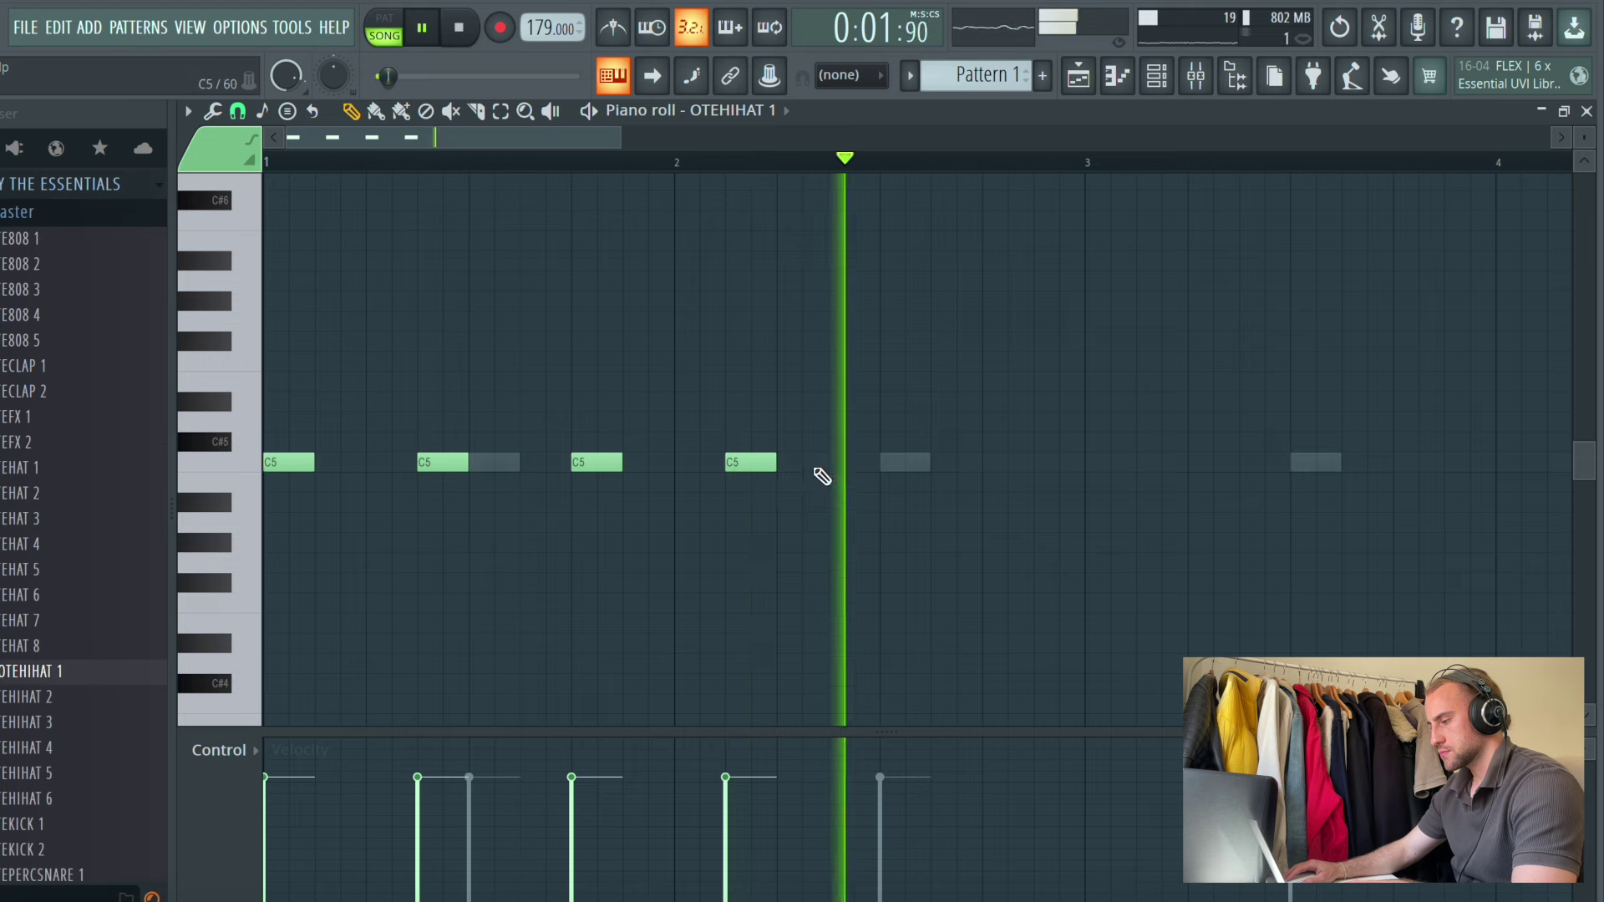
{"action": "left_click", "coordinate": [791, 462]}
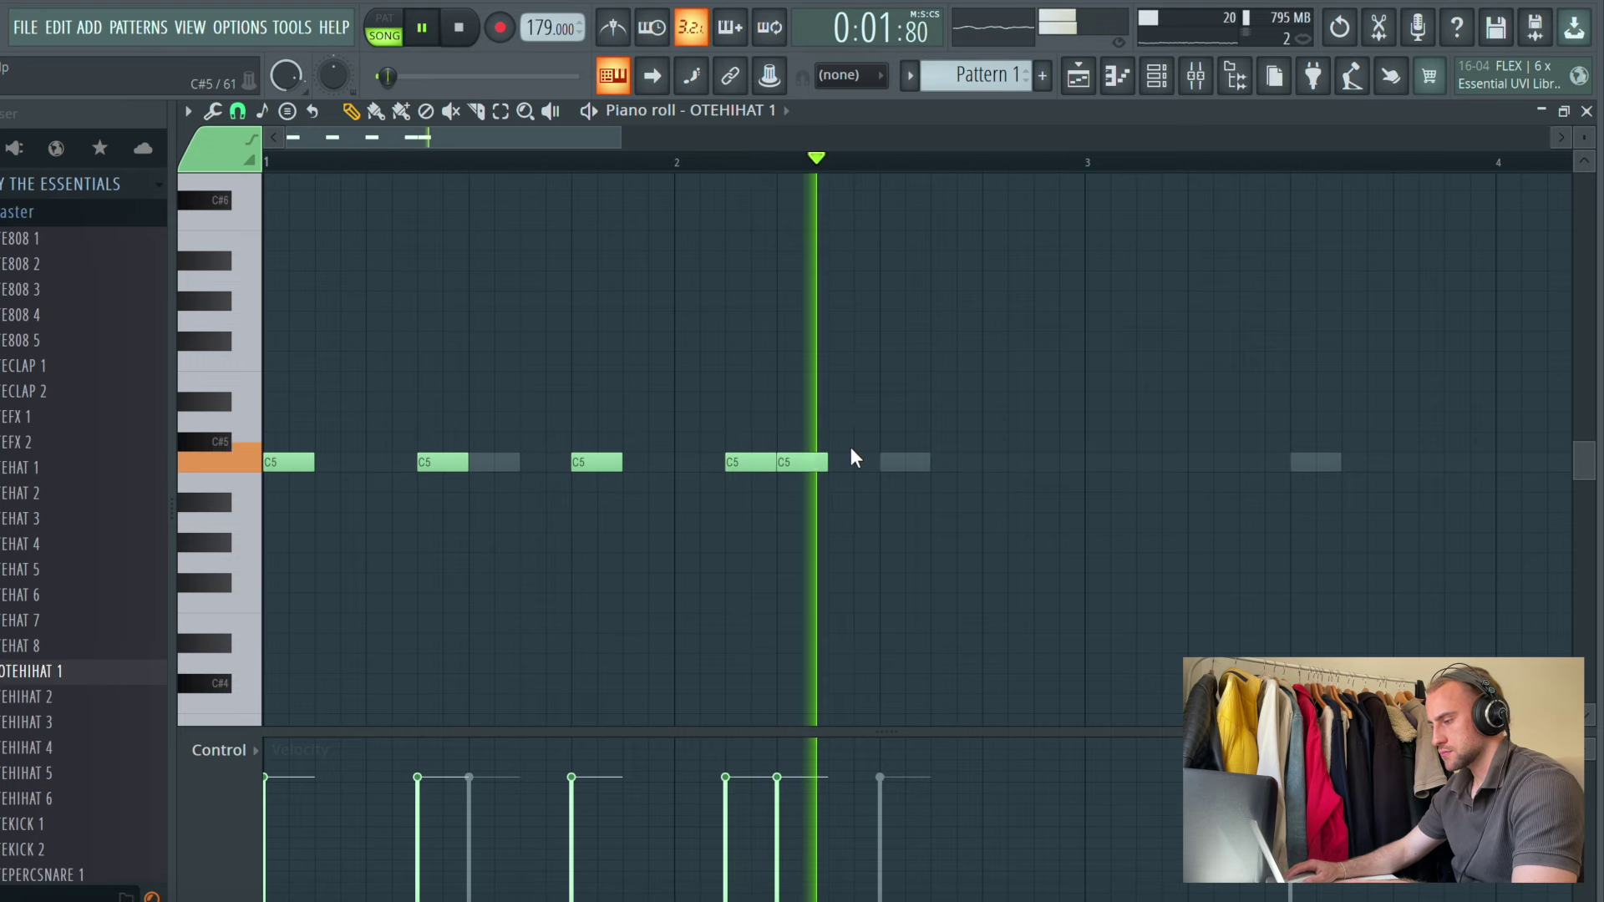
Set the snap to 1/3 step and build a roll of three short C5 notes from step 13 of bar 2
{"action": "left_click", "coordinate": [990, 464]}
{"action": "left_click", "coordinate": [238, 110]}
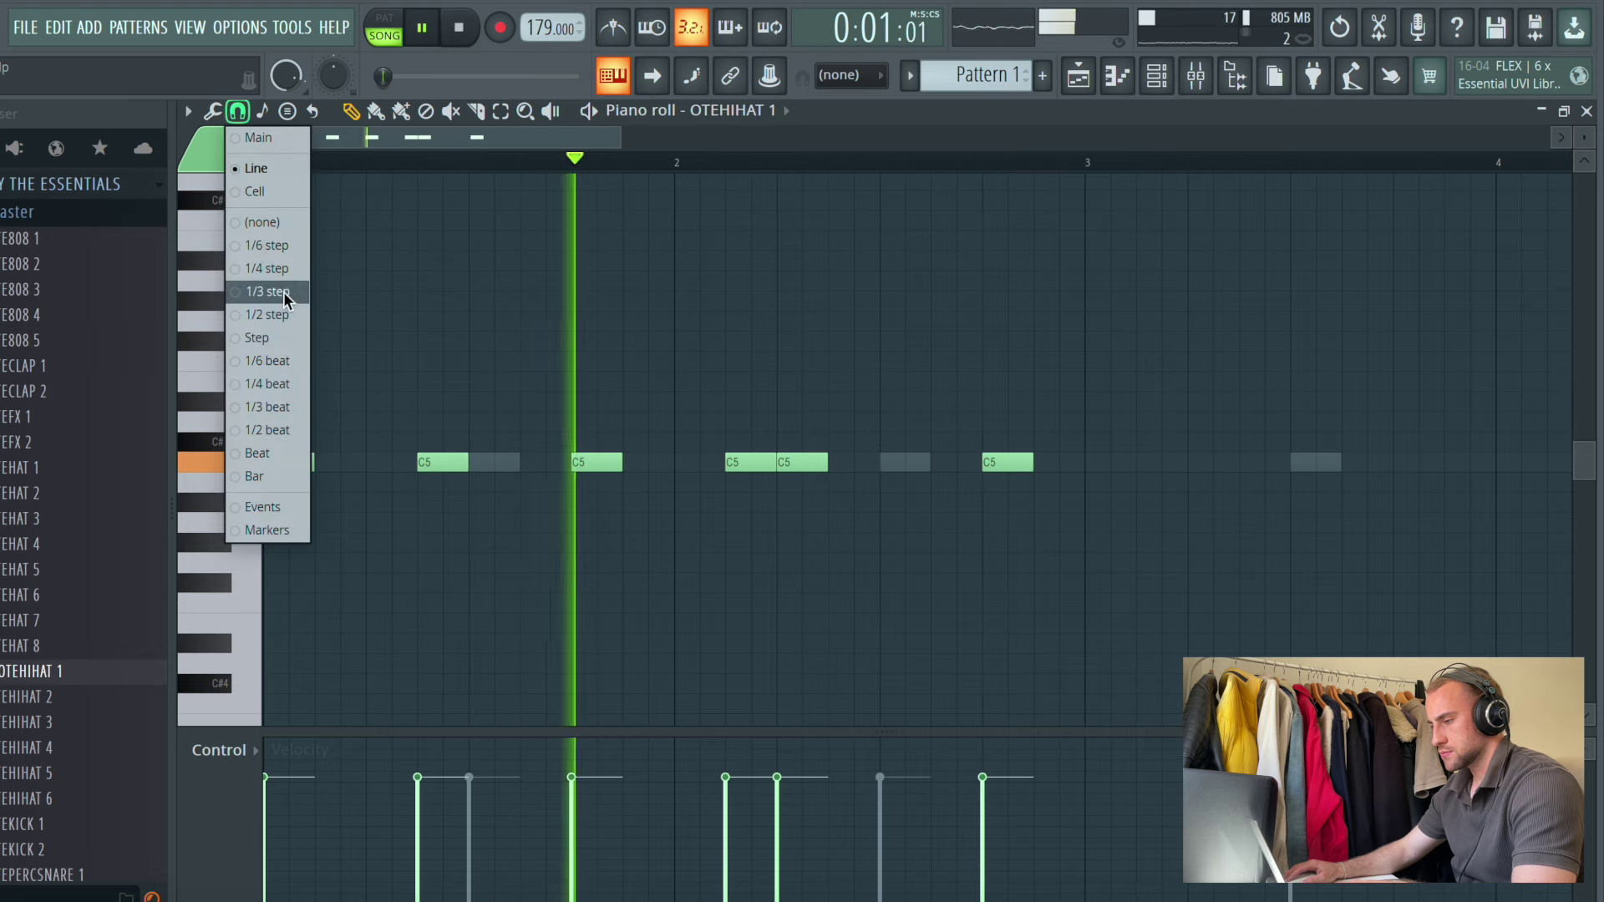
{"action": "left_click", "coordinate": [268, 290]}
{"action": "left_click_drag", "start_coordinate": [1029, 462], "coordinate": [986, 468]}
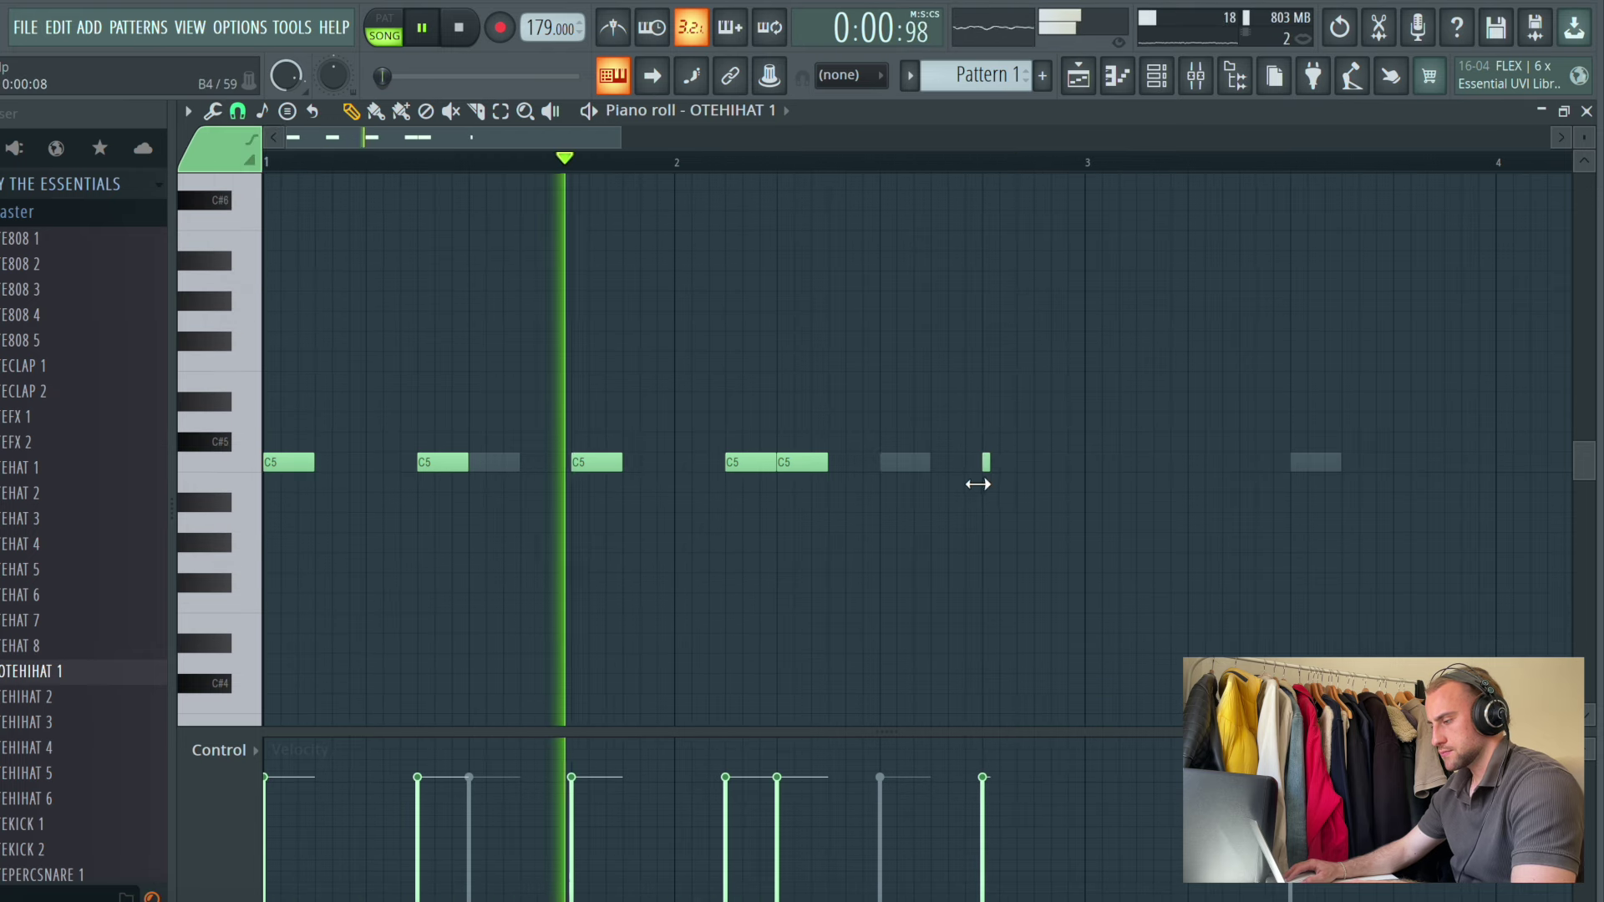
{"action": "left_click", "coordinate": [1004, 464]}
{"action": "left_click", "coordinate": [1021, 464]}
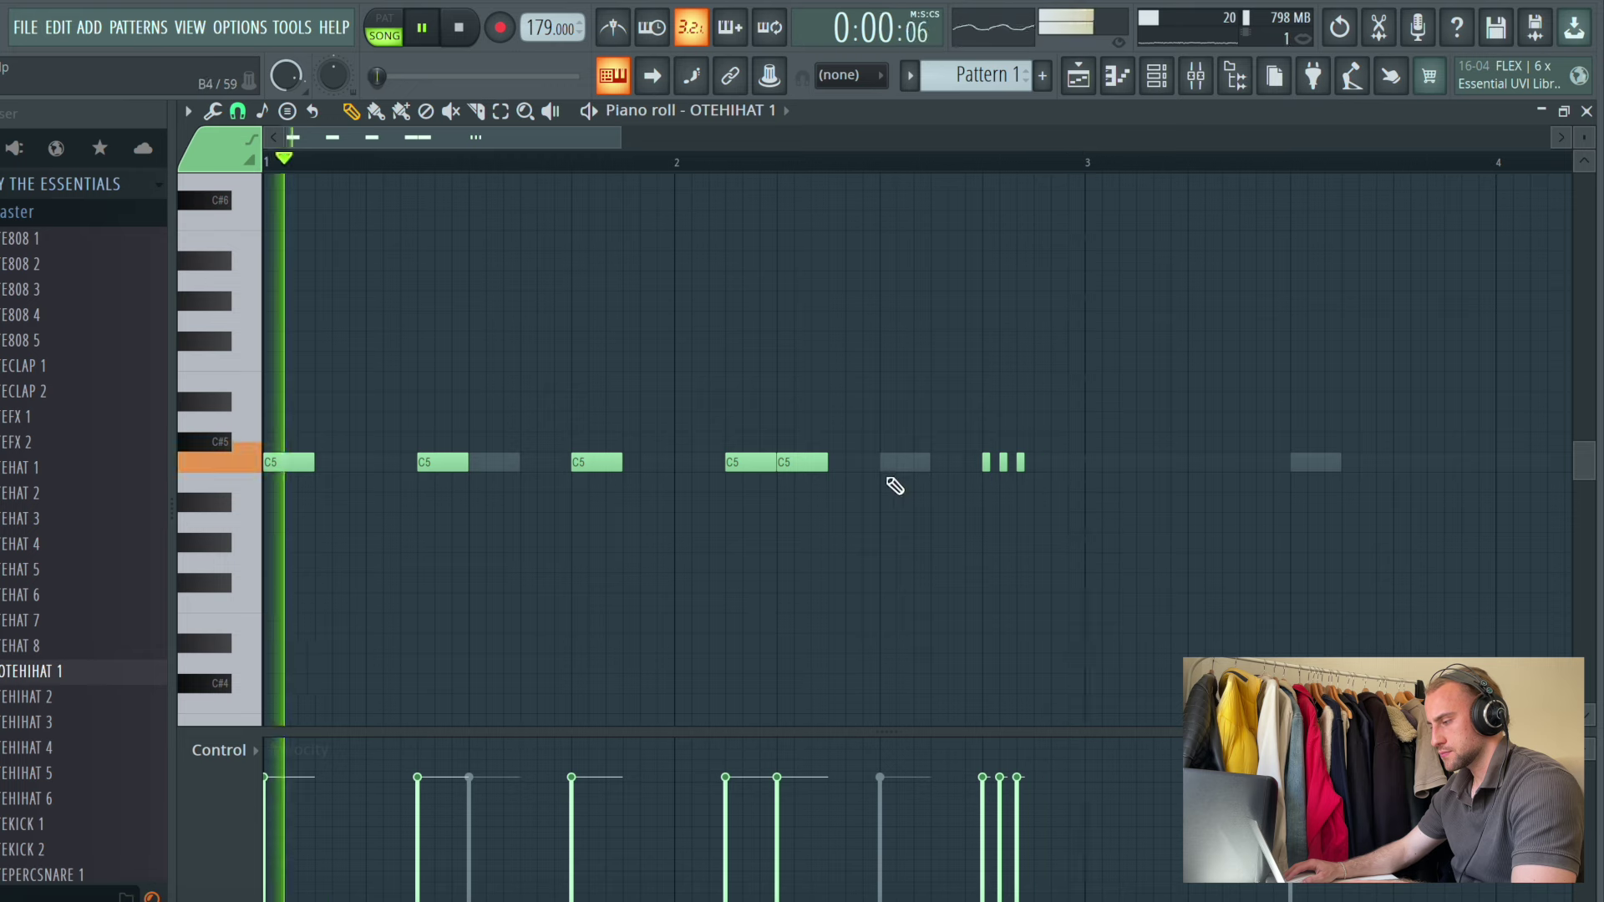
Try replacing the first hi-hat note in bar 2 with a roll of three 1/3-step notes
{"action": "left_click_drag", "start_coordinate": [774, 465], "coordinate": [723, 485]}
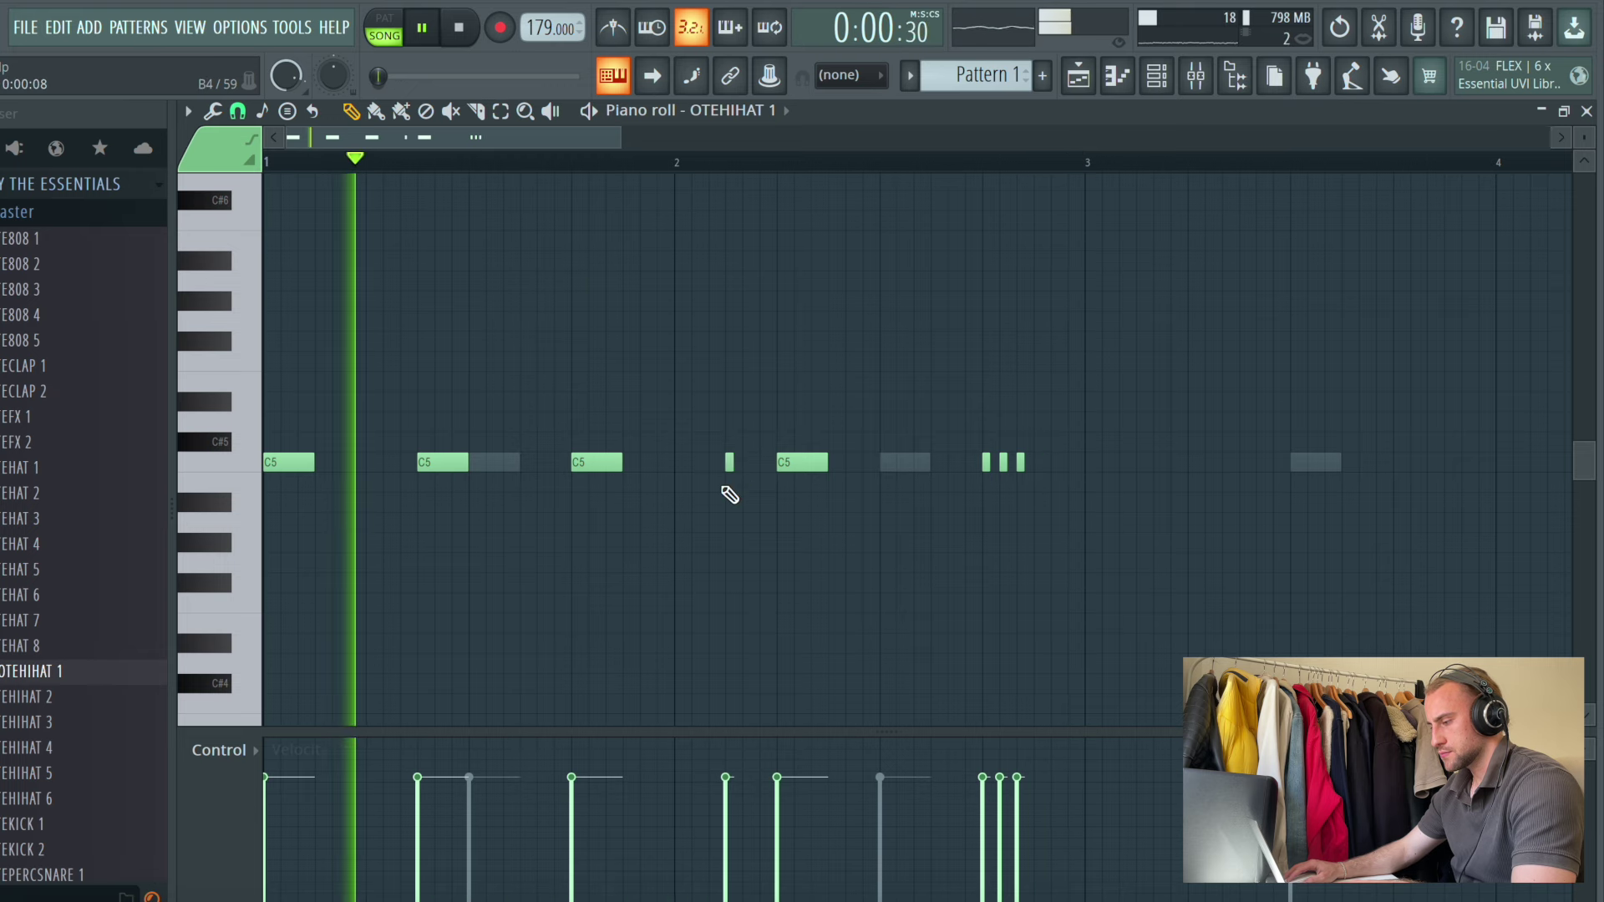
{"action": "left_click", "coordinate": [746, 464]}
{"action": "left_click", "coordinate": [763, 463]}
{"action": "key", "text": "space"}
{"action": "key", "text": "space"}
{"action": "left_click_drag", "start_coordinate": [725, 893], "coordinate": [748, 854]}
{"action": "right_click", "coordinate": [763, 463]}
{"action": "right_click", "coordinate": [746, 464]}
{"action": "right_click", "coordinate": [725, 463]}
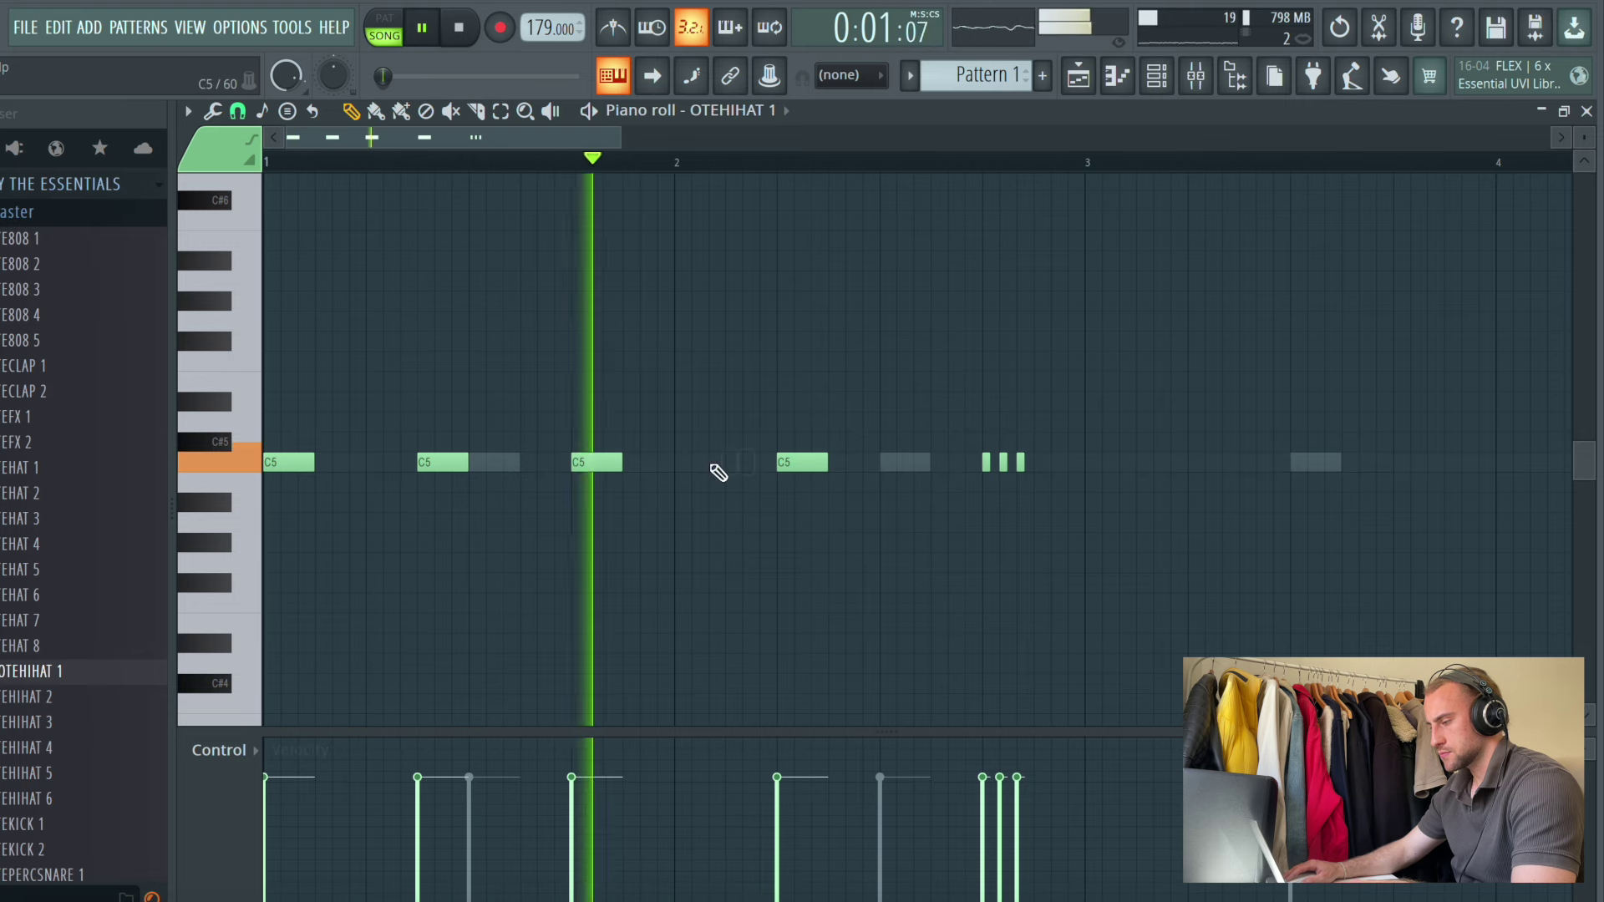
Place a C5 note on step 3 of bar 2 and lower its velocity and that of the step 7 note in bar 1
{"action": "left_click", "coordinate": [730, 463]}
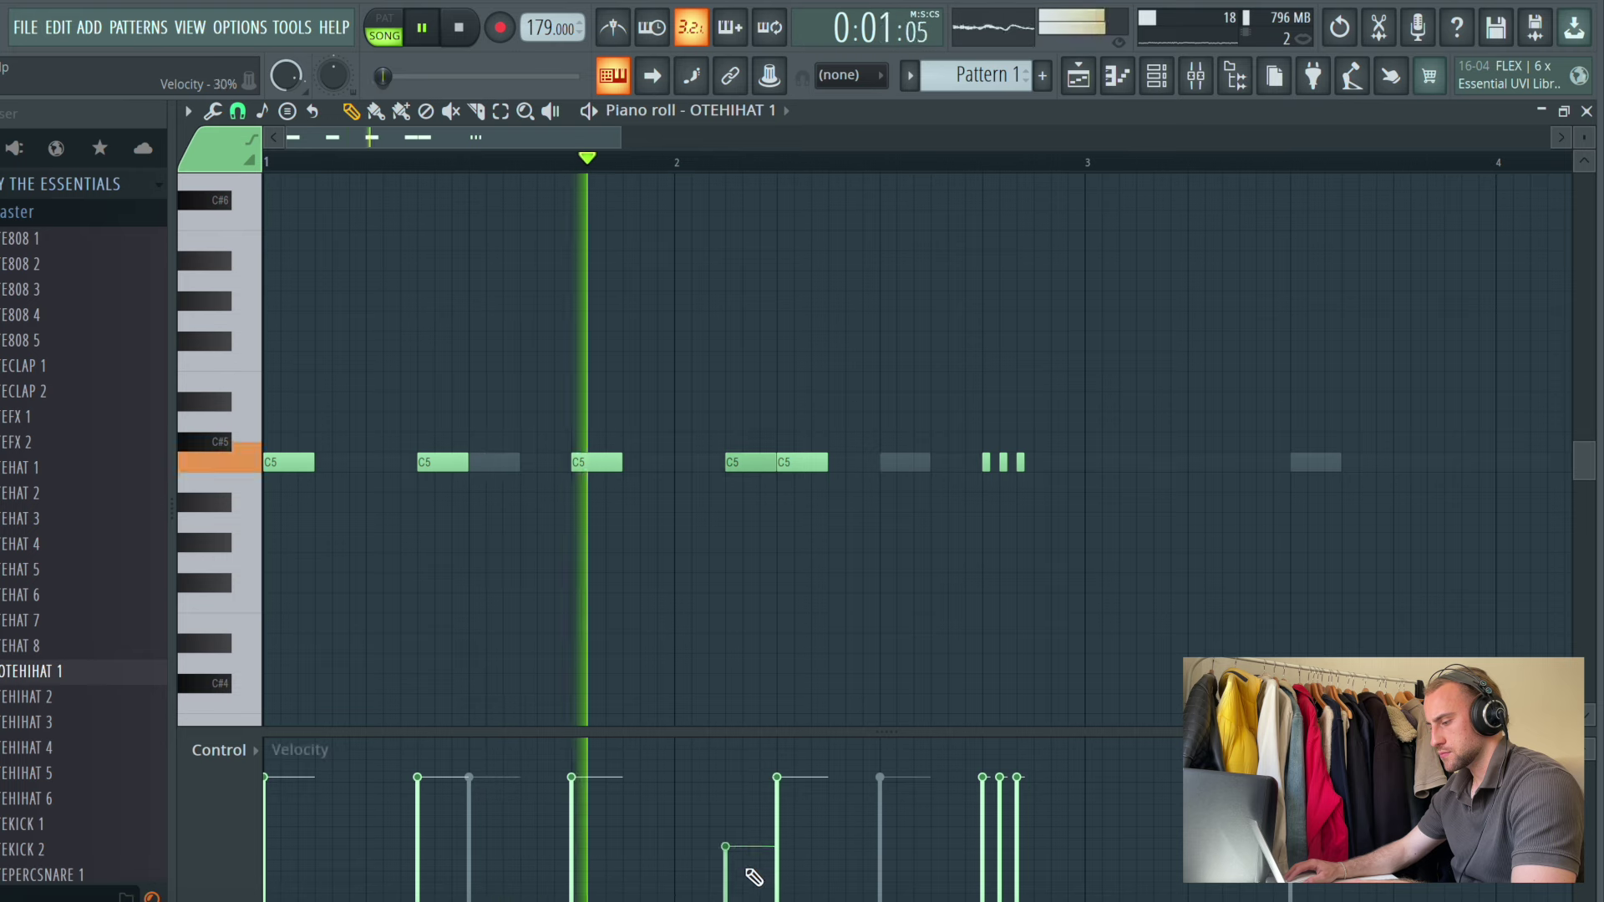
{"action": "left_click", "coordinate": [440, 848]}
{"action": "key", "text": "space"}
{"action": "key", "text": "space"}
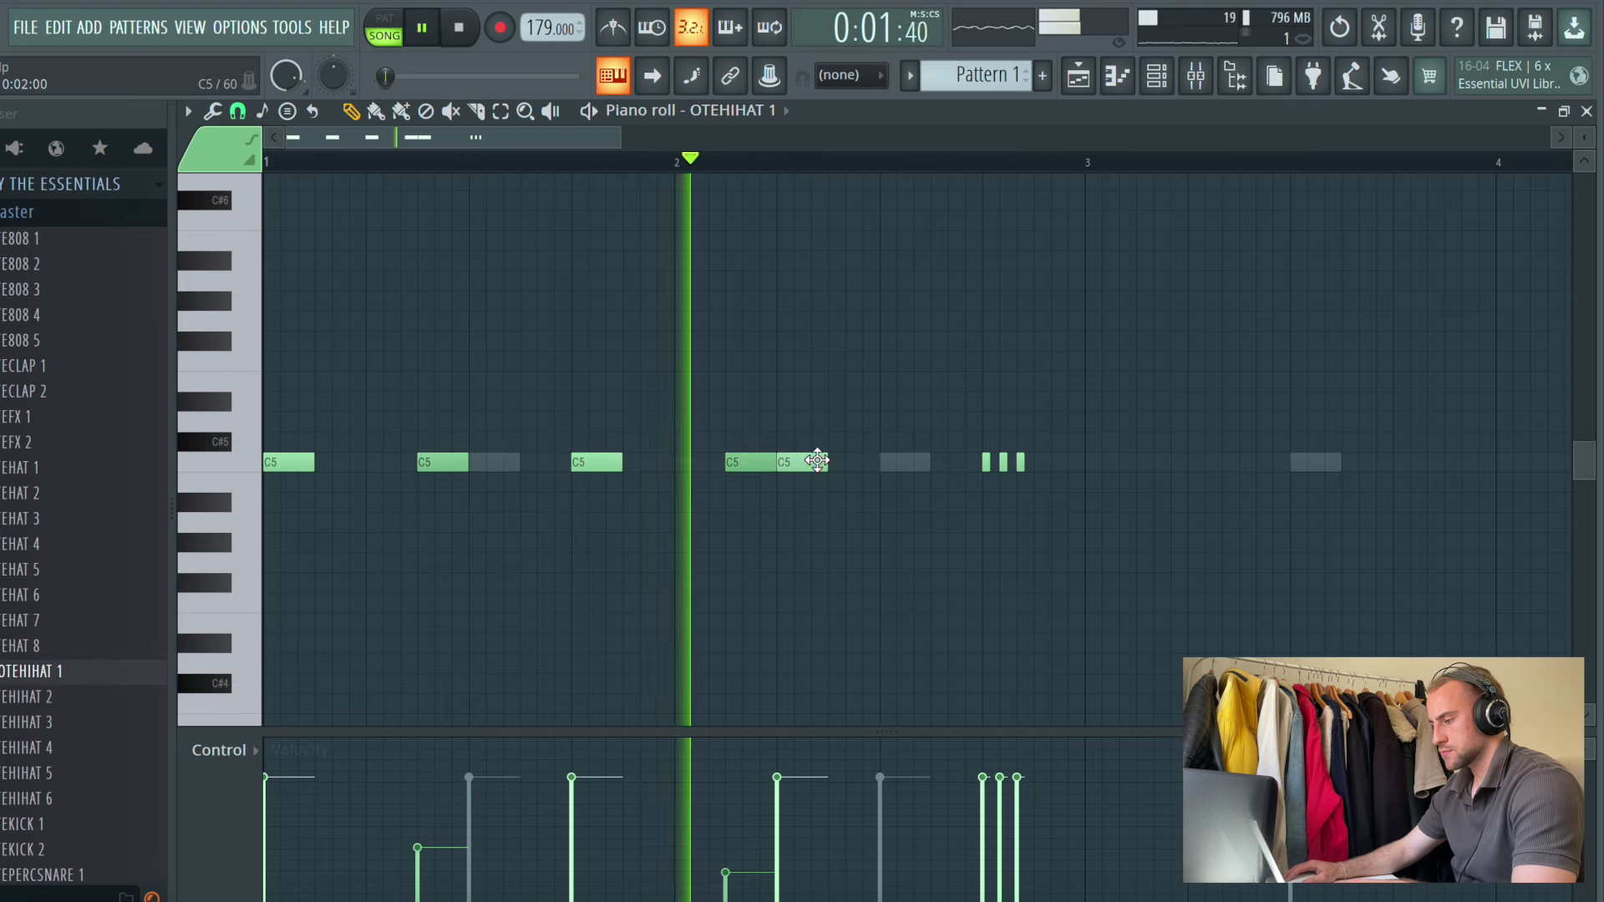
Add C5 notes on step 15 of bar 2, steps 1 and 7 of bar 3, the latter softer, and steps 3 and 9 of bar 4
{"action": "left_click", "coordinate": [1036, 463]}
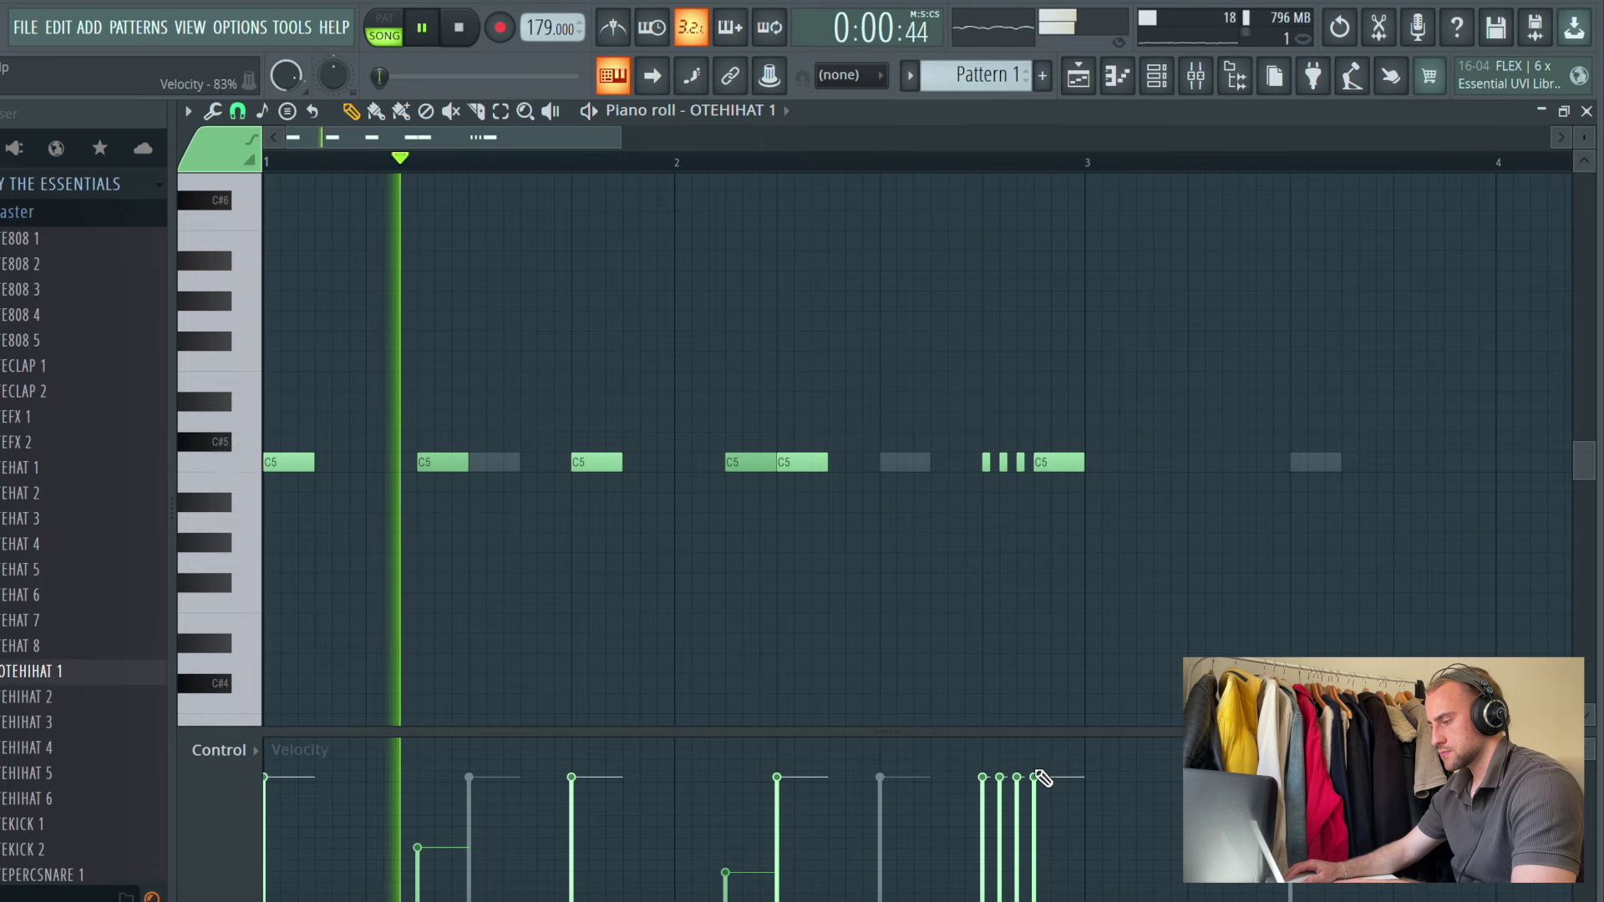
{"action": "scroll", "coordinate": [616, 164], "scroll_direction": "down", "scroll_amount": 3}
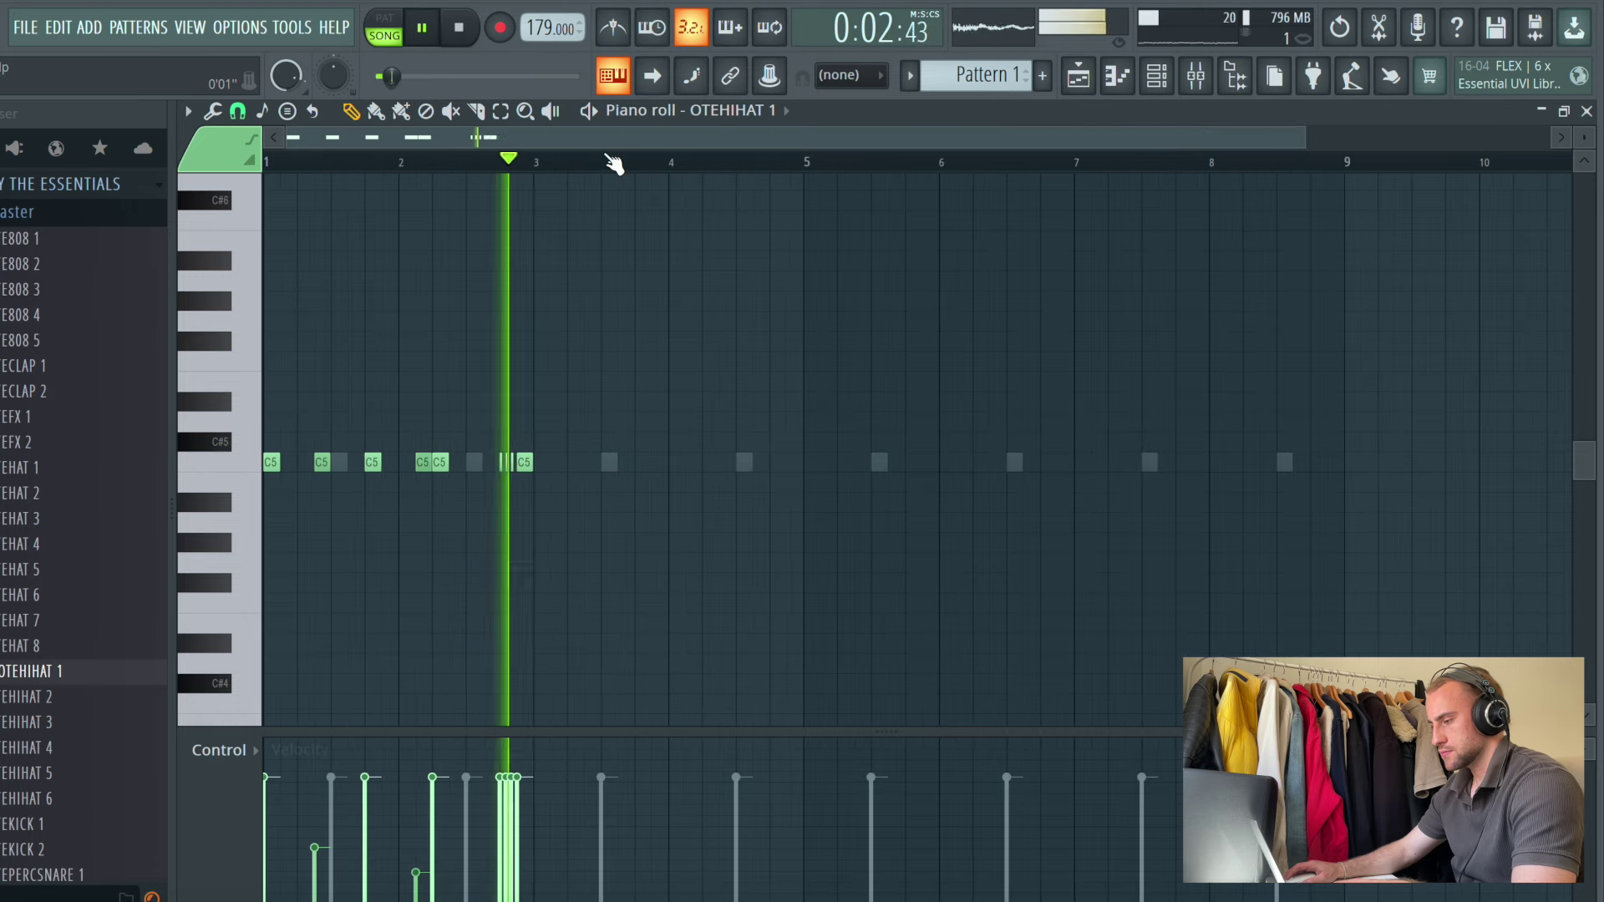
{"action": "left_click", "coordinate": [540, 463]}
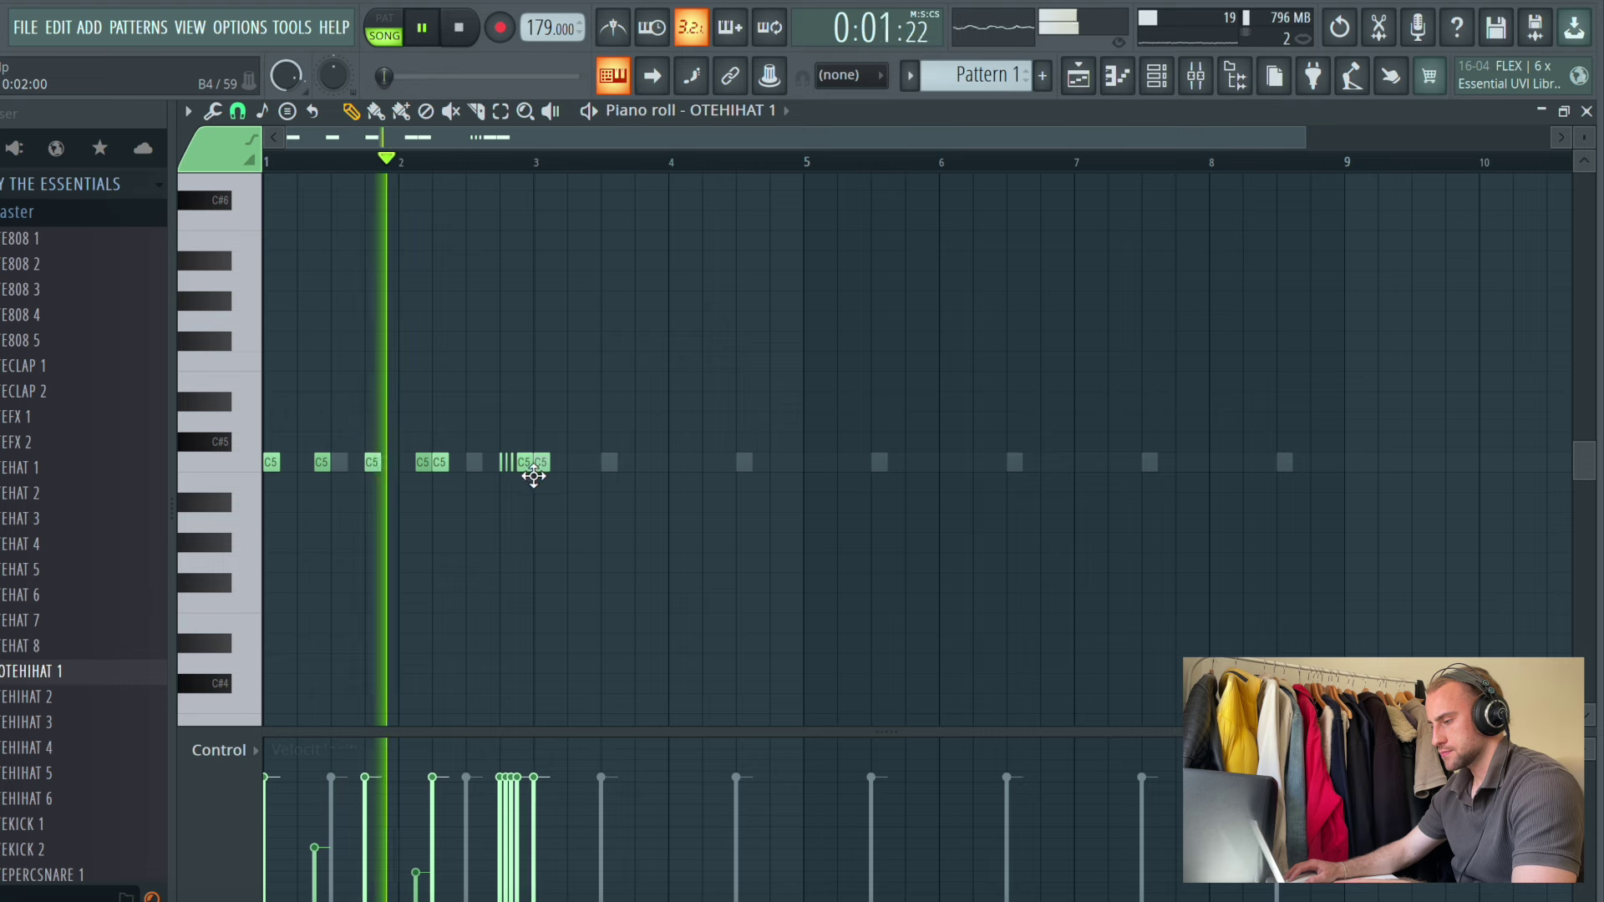
{"action": "scroll", "coordinate": [591, 168], "scroll_direction": "up", "scroll_amount": 3}
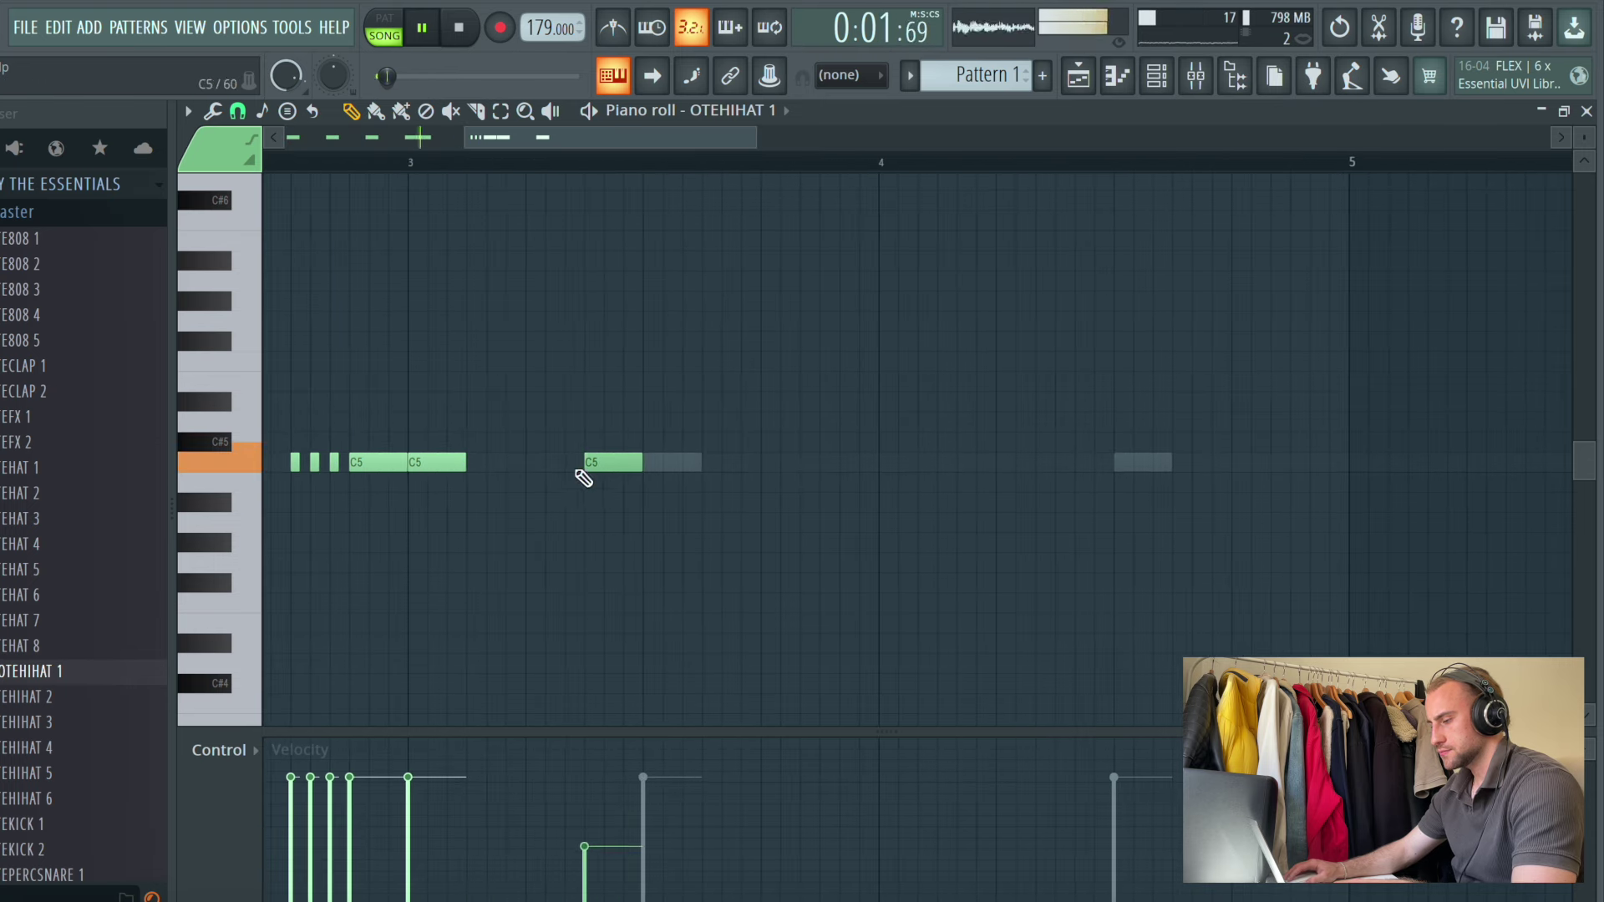
{"action": "left_click", "coordinate": [954, 463]}
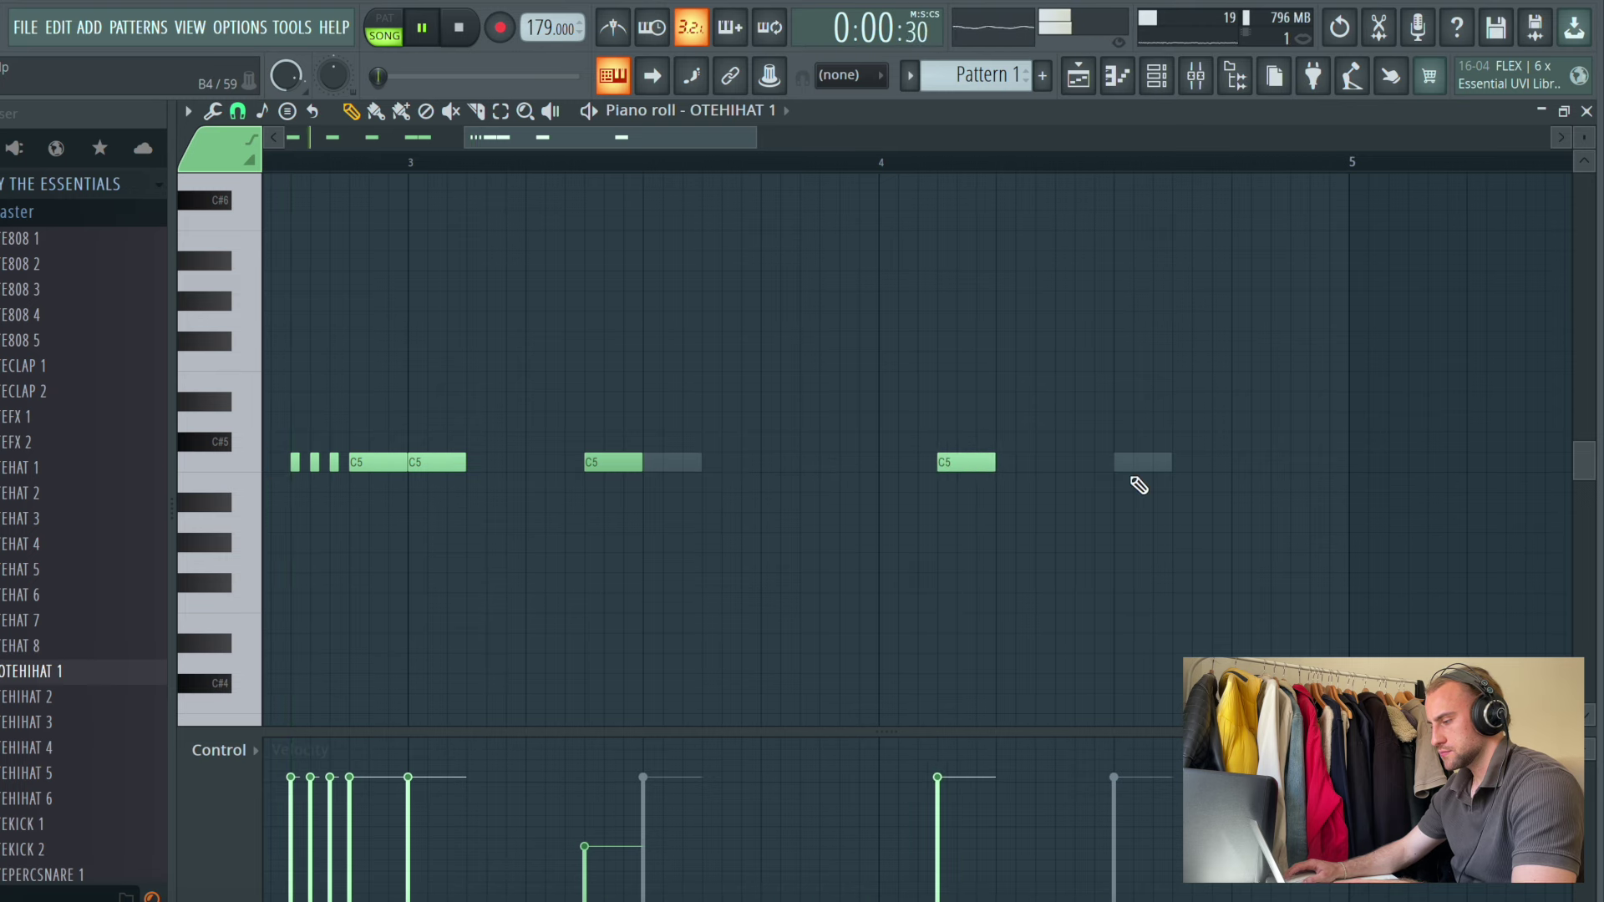
Set the snap to 1/4 step and add an eight-note C5 roll over the last beat of bar 4 with rising velocities
{"action": "left_click", "coordinate": [262, 144]}
{"action": "left_click", "coordinate": [281, 274]}
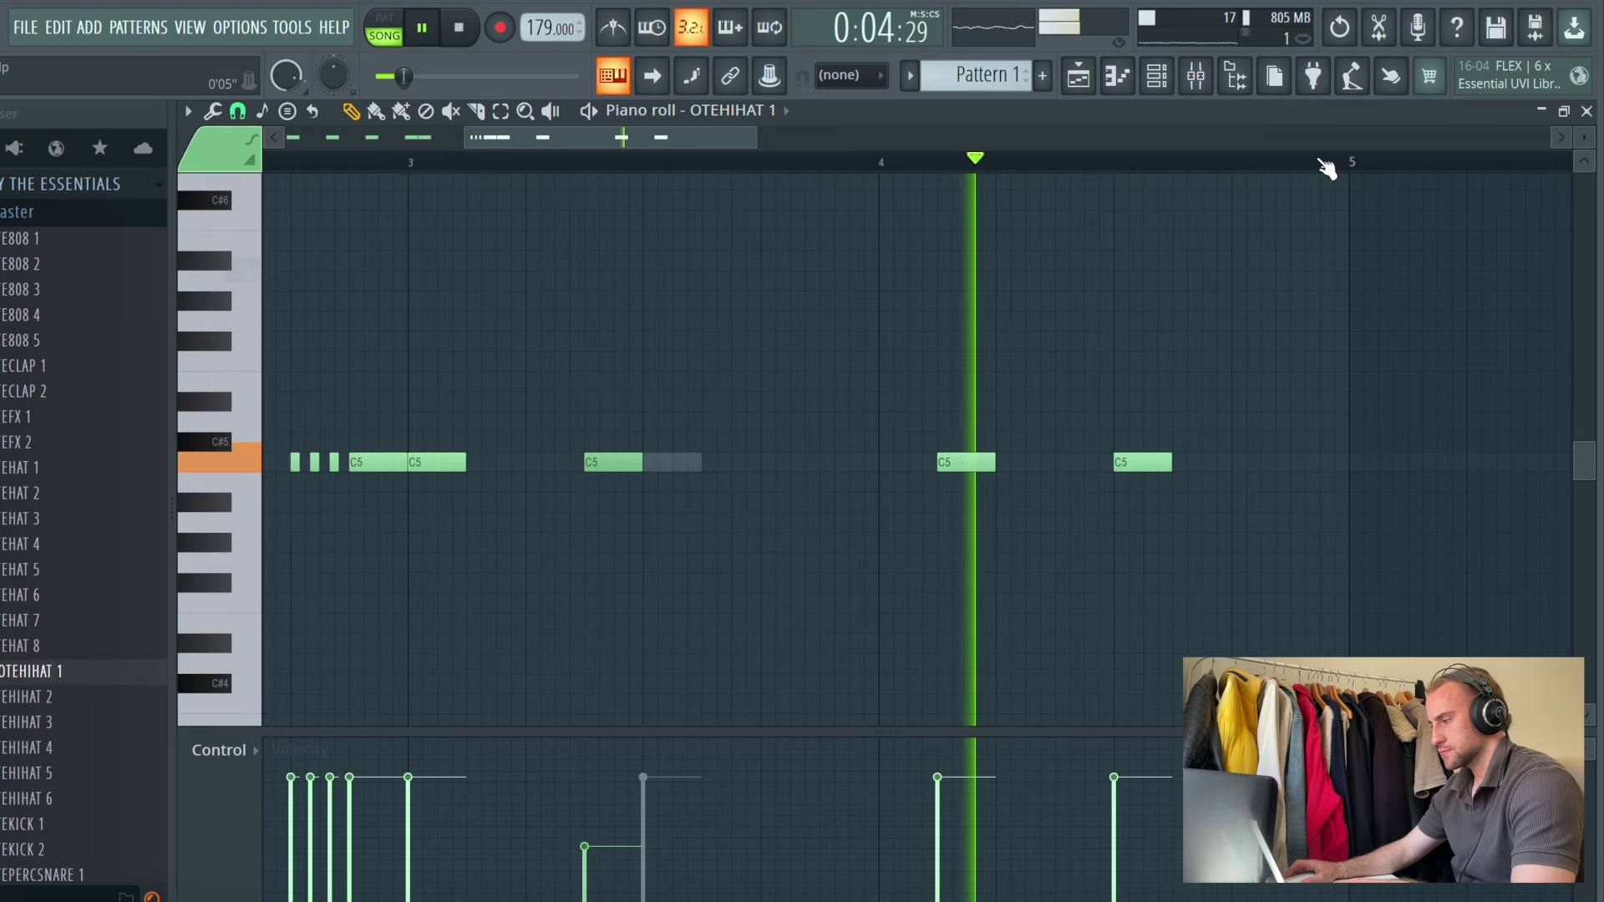
{"action": "scroll", "coordinate": [1320, 162], "scroll_direction": "up", "scroll_amount": 3}
{"action": "key", "text": "space"}
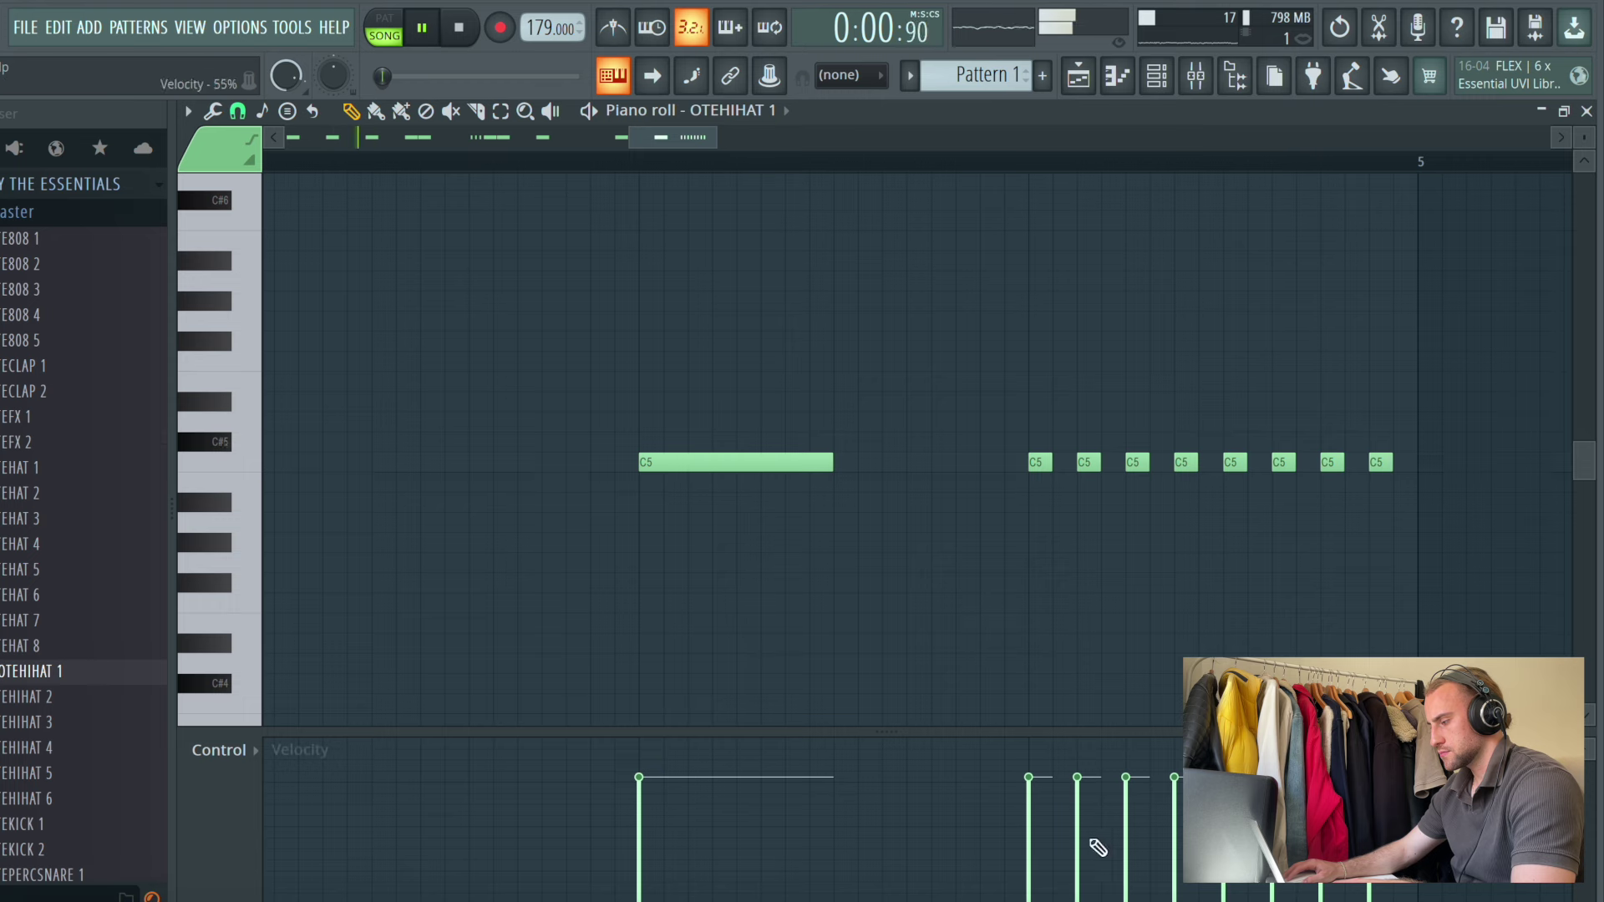
{"action": "left_click_drag", "start_coordinate": [1040, 727], "coordinate": [1040, 329]}
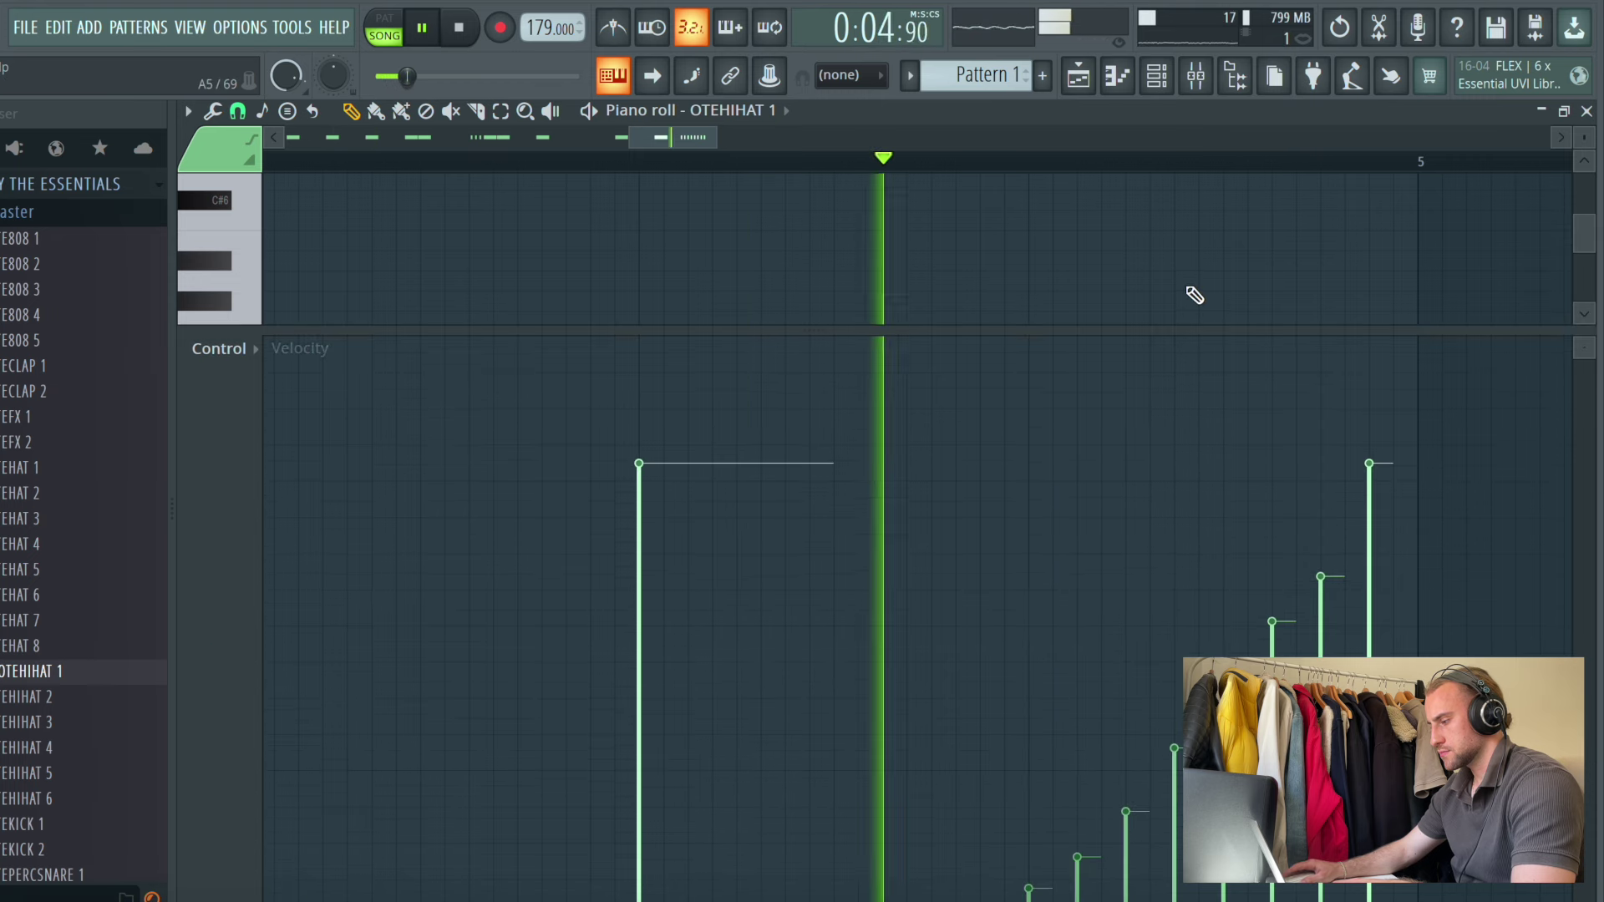
{"action": "left_click_drag", "start_coordinate": [1178, 331], "coordinate": [1203, 856]}
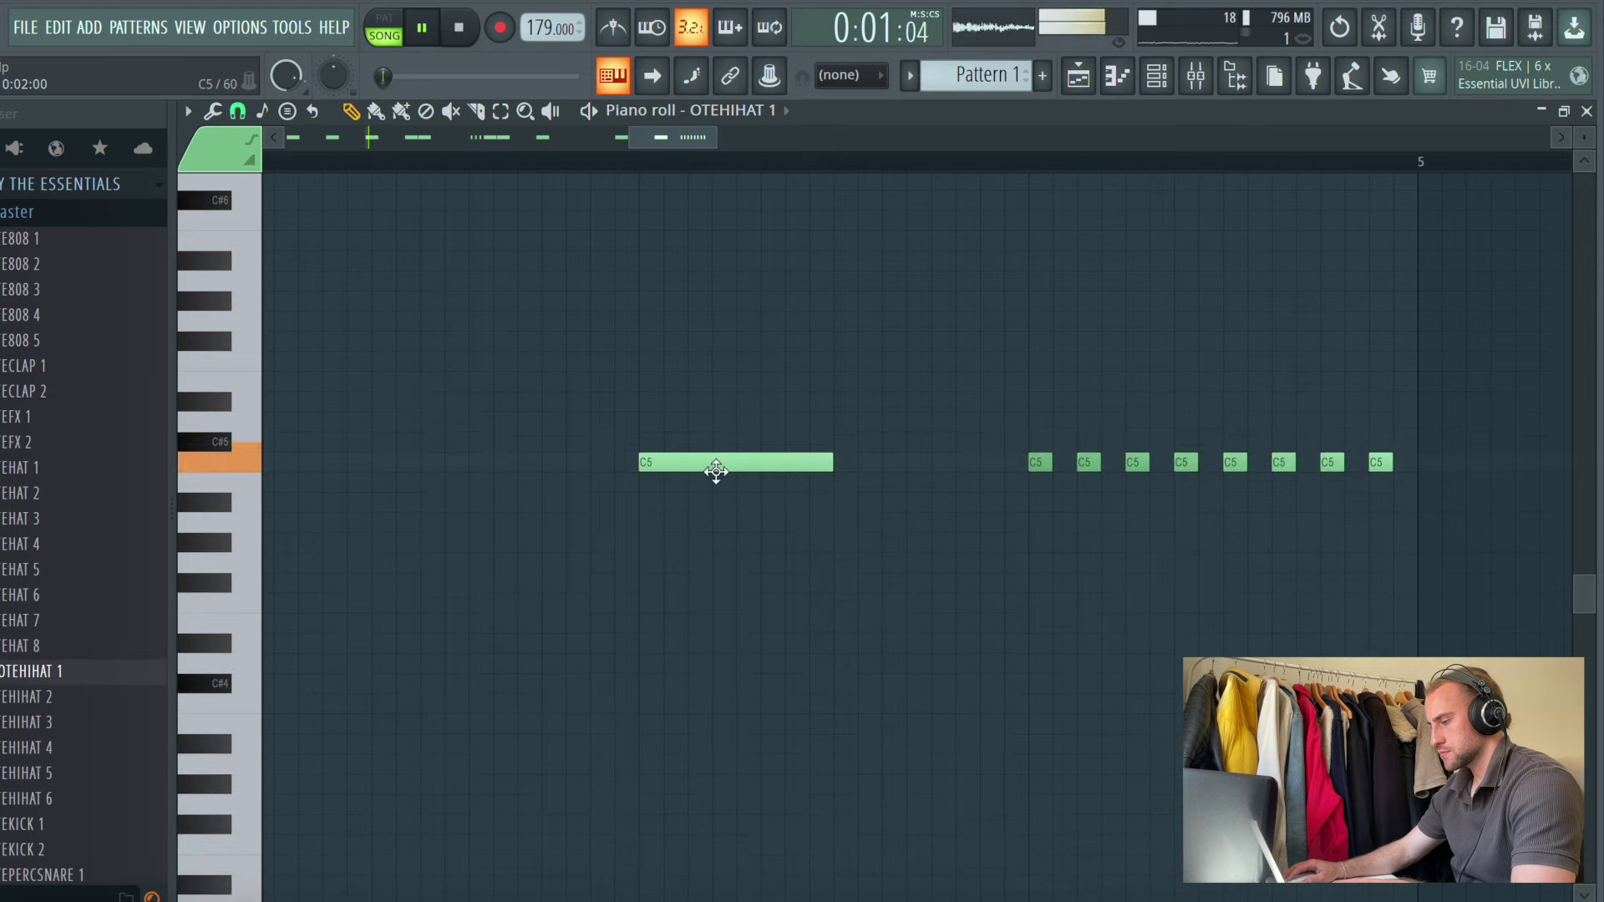
Duplicate the four-bar hi-hat pattern into bars 5 to 8, aligning the copy exactly to bar 5
{"action": "scroll", "coordinate": [705, 162], "scroll_direction": "down", "scroll_amount": 5}
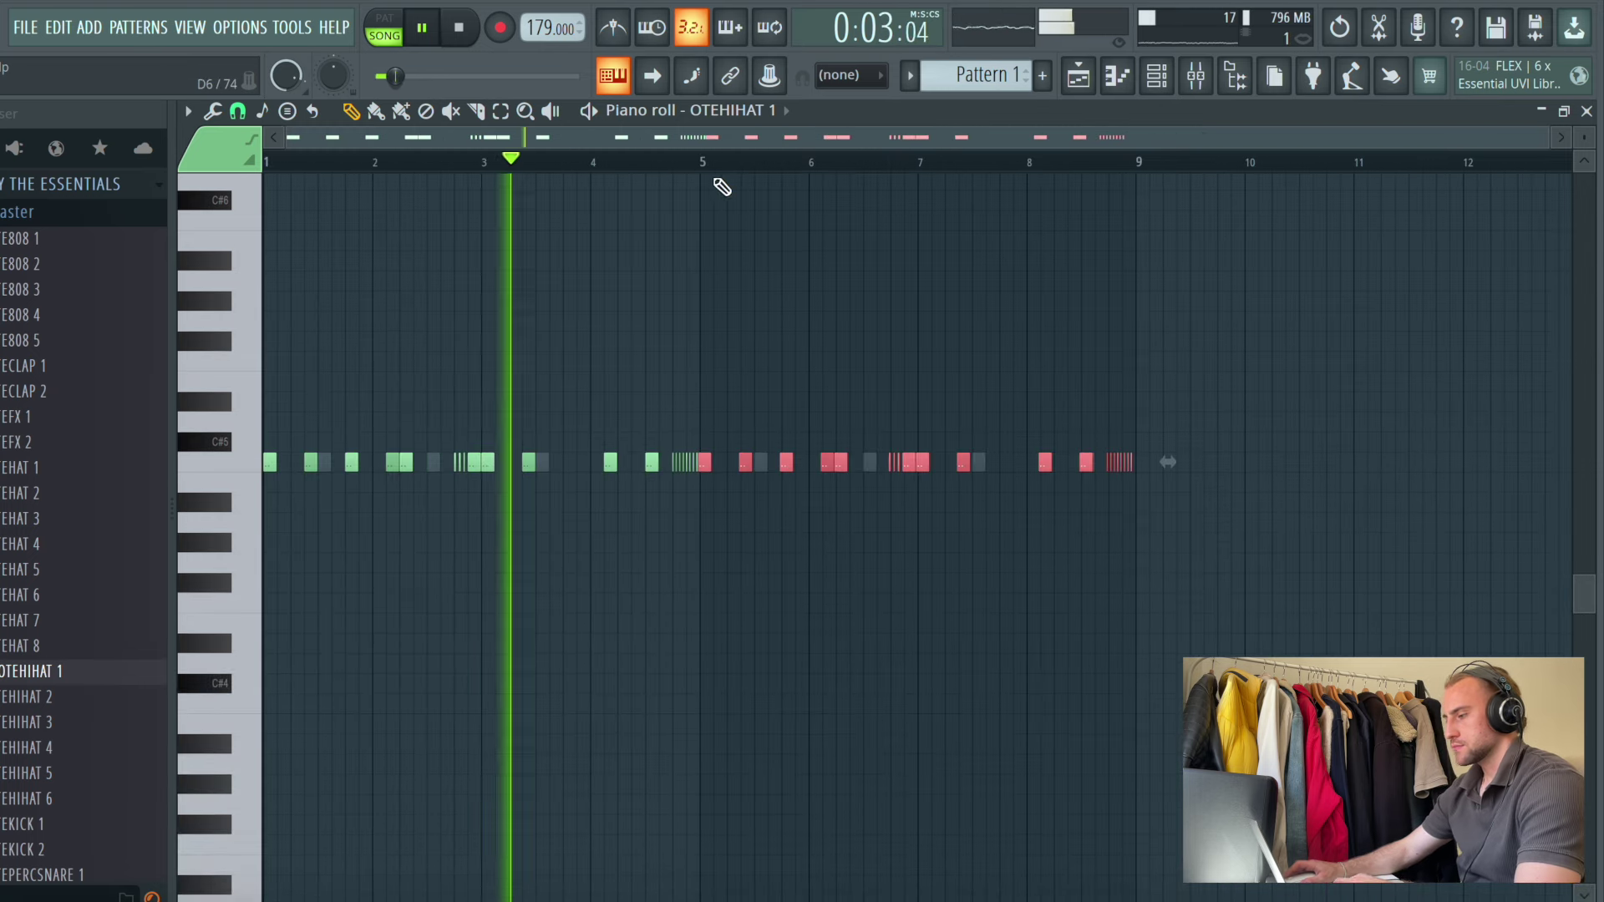
{"action": "scroll", "coordinate": [710, 177], "scroll_direction": "up", "scroll_amount": 4}
{"action": "left_click_drag", "start_coordinate": [867, 468], "coordinate": [882, 468]}
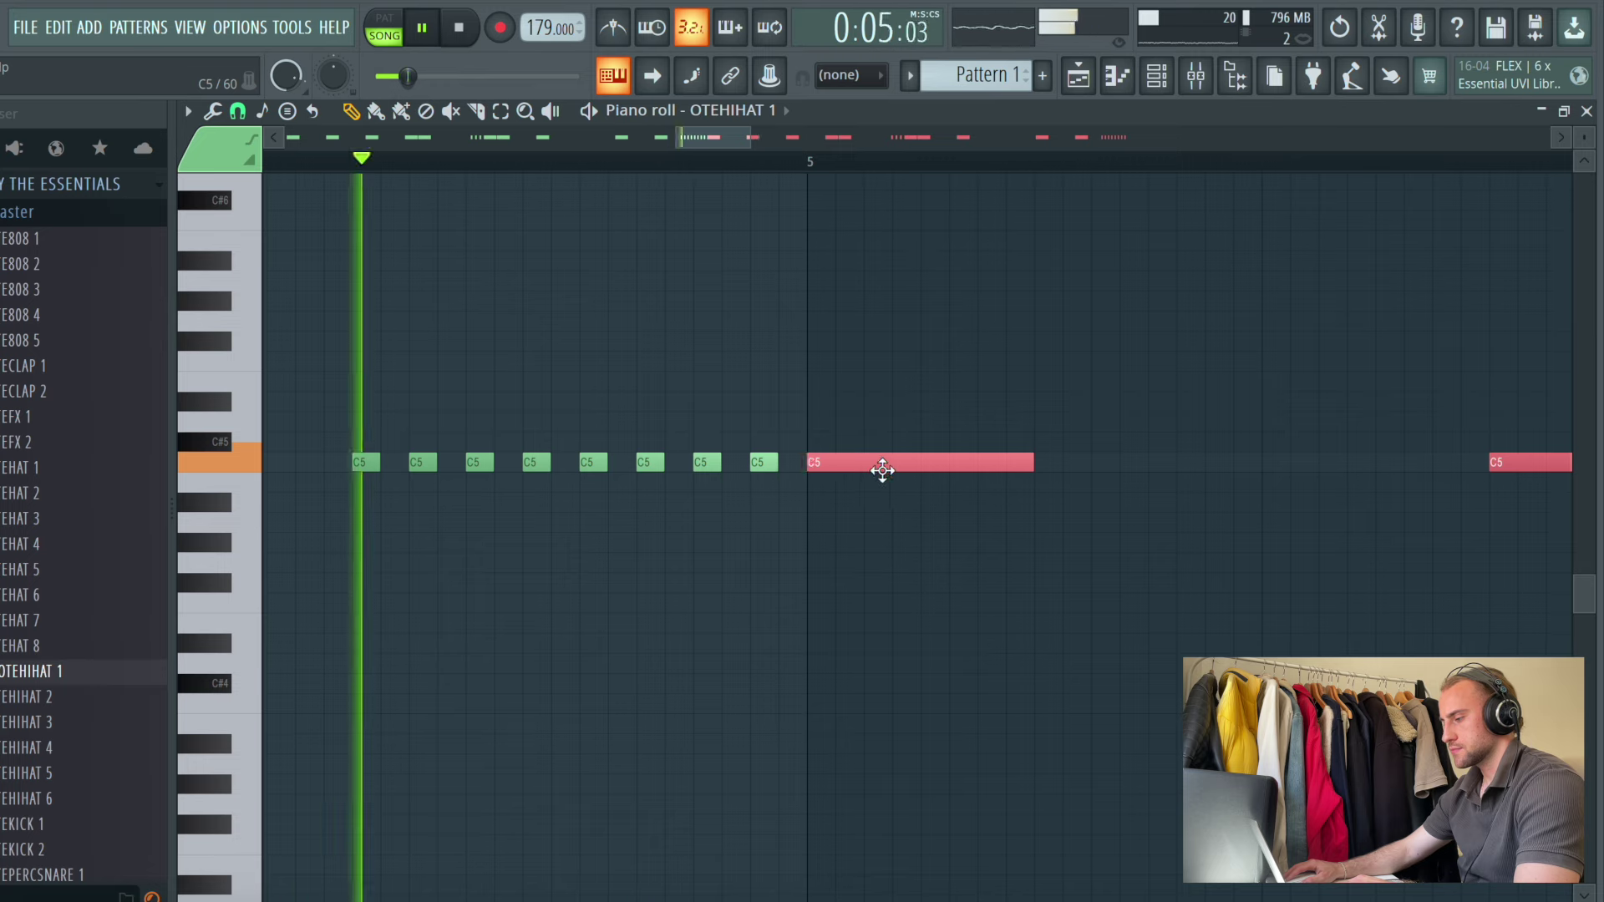
{"action": "left_click", "coordinate": [897, 484], "text": "ctrl"}
{"action": "scroll", "coordinate": [864, 179], "scroll_direction": "down", "scroll_amount": 3}
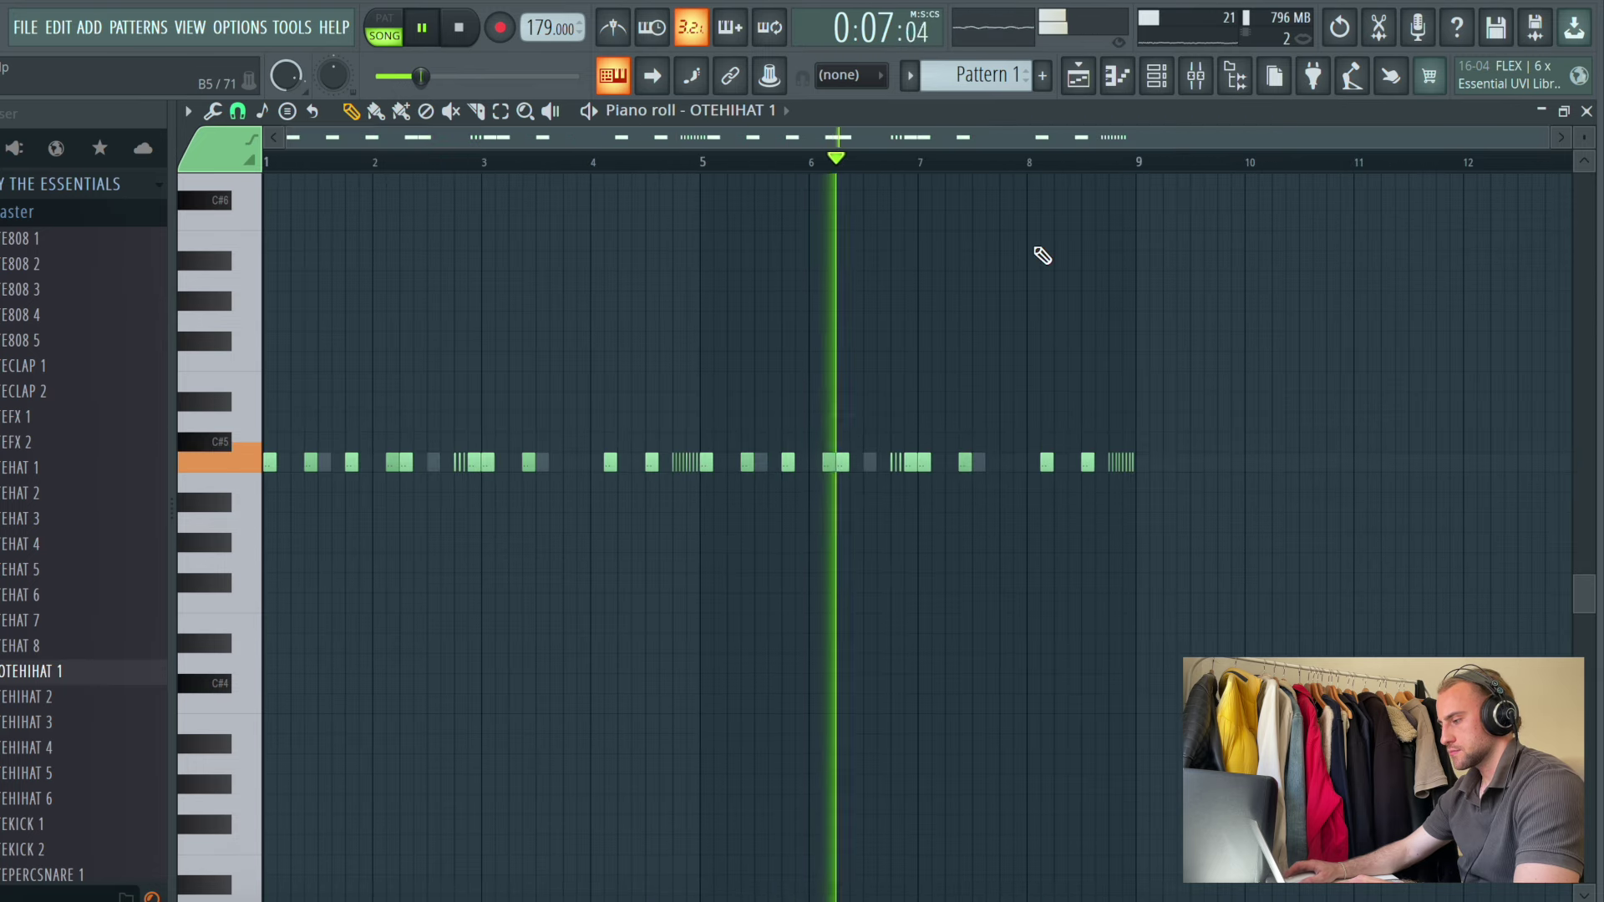
Delete the three-note roll in bar 6 and lower the velocity of the C5 note just before bar 7
{"action": "key", "text": "space"}
{"action": "key", "text": "space"}
{"action": "scroll", "coordinate": [898, 400], "scroll_direction": "up", "scroll_amount": 4}
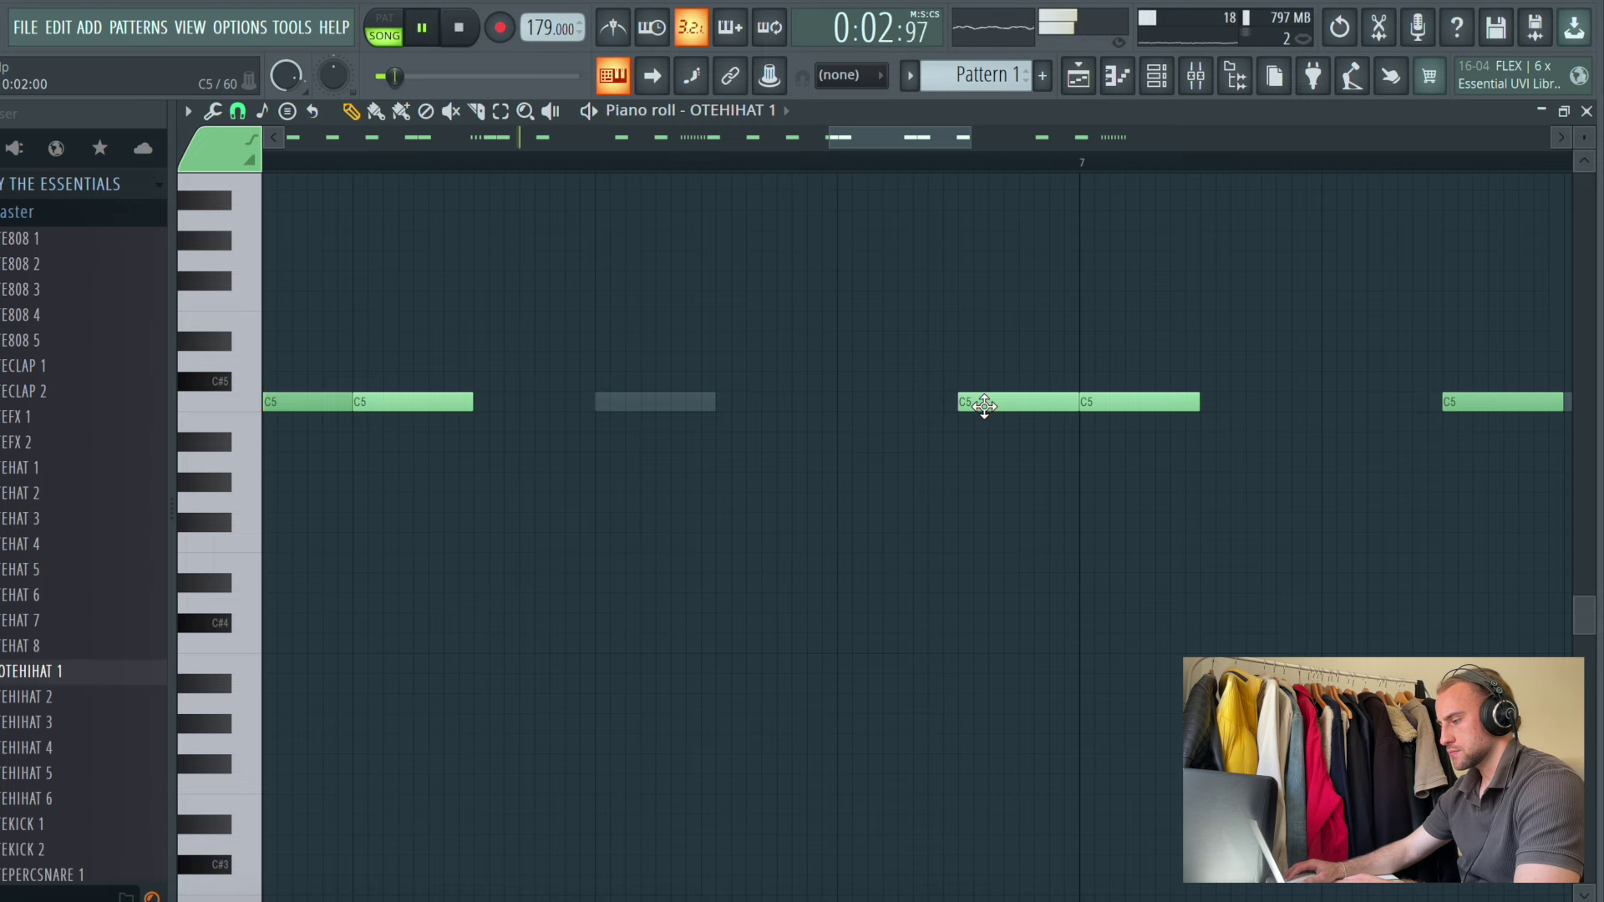
{"action": "scroll", "coordinate": [960, 161], "scroll_direction": "down", "scroll_amount": 6}
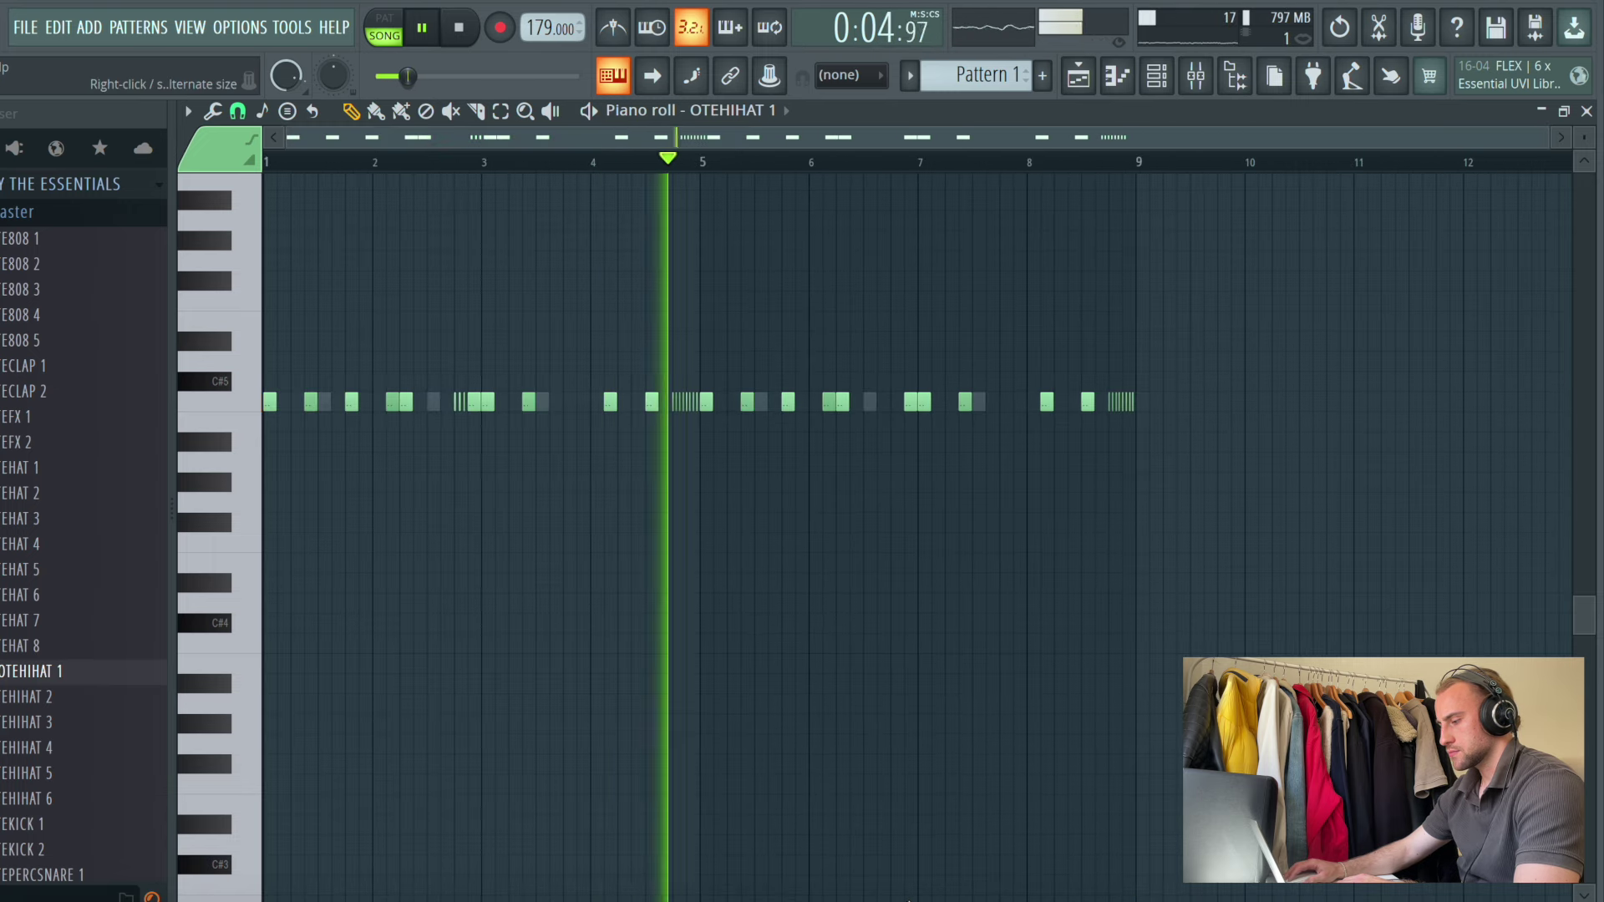
{"action": "left_click_drag", "start_coordinate": [918, 839], "coordinate": [918, 653]}
{"action": "left_click_drag", "start_coordinate": [906, 756], "coordinate": [906, 822]}
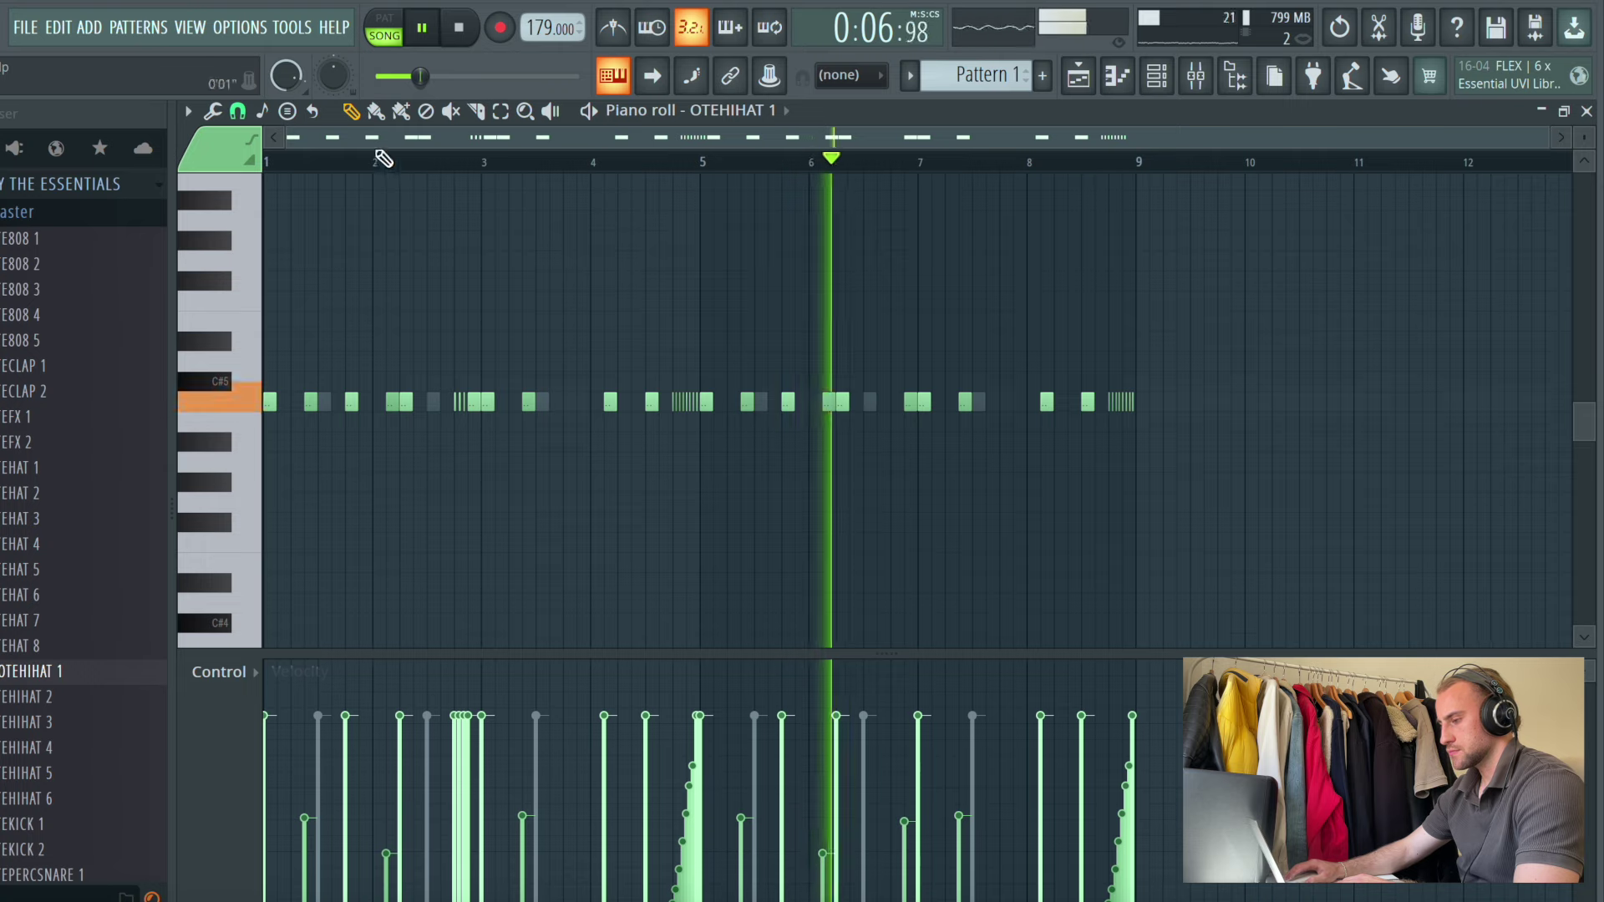
Set the snap to 1/3 step and replace the bar 8 roll with three A#4 and three F#4 notes at equal reduced velocity
{"action": "left_click", "coordinate": [238, 111]}
{"action": "left_click", "coordinate": [282, 294]}
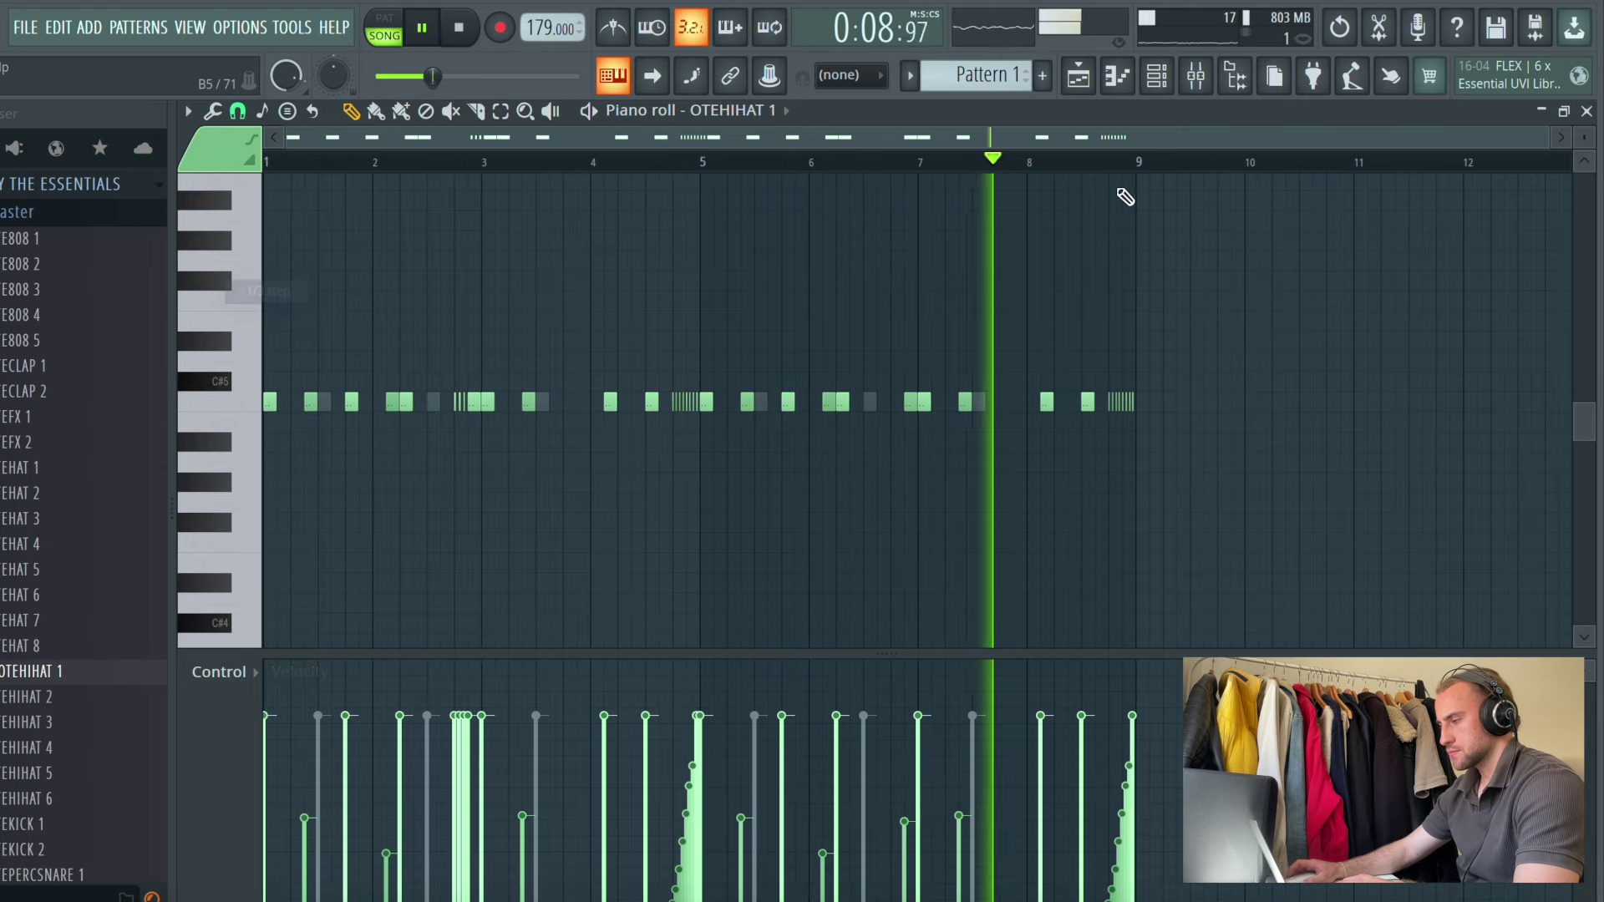
{"action": "scroll", "coordinate": [1133, 158], "scroll_direction": "up", "scroll_amount": 3}
{"action": "scroll", "coordinate": [1140, 167], "scroll_direction": "up", "scroll_amount": 4}
{"action": "key", "text": "space"}
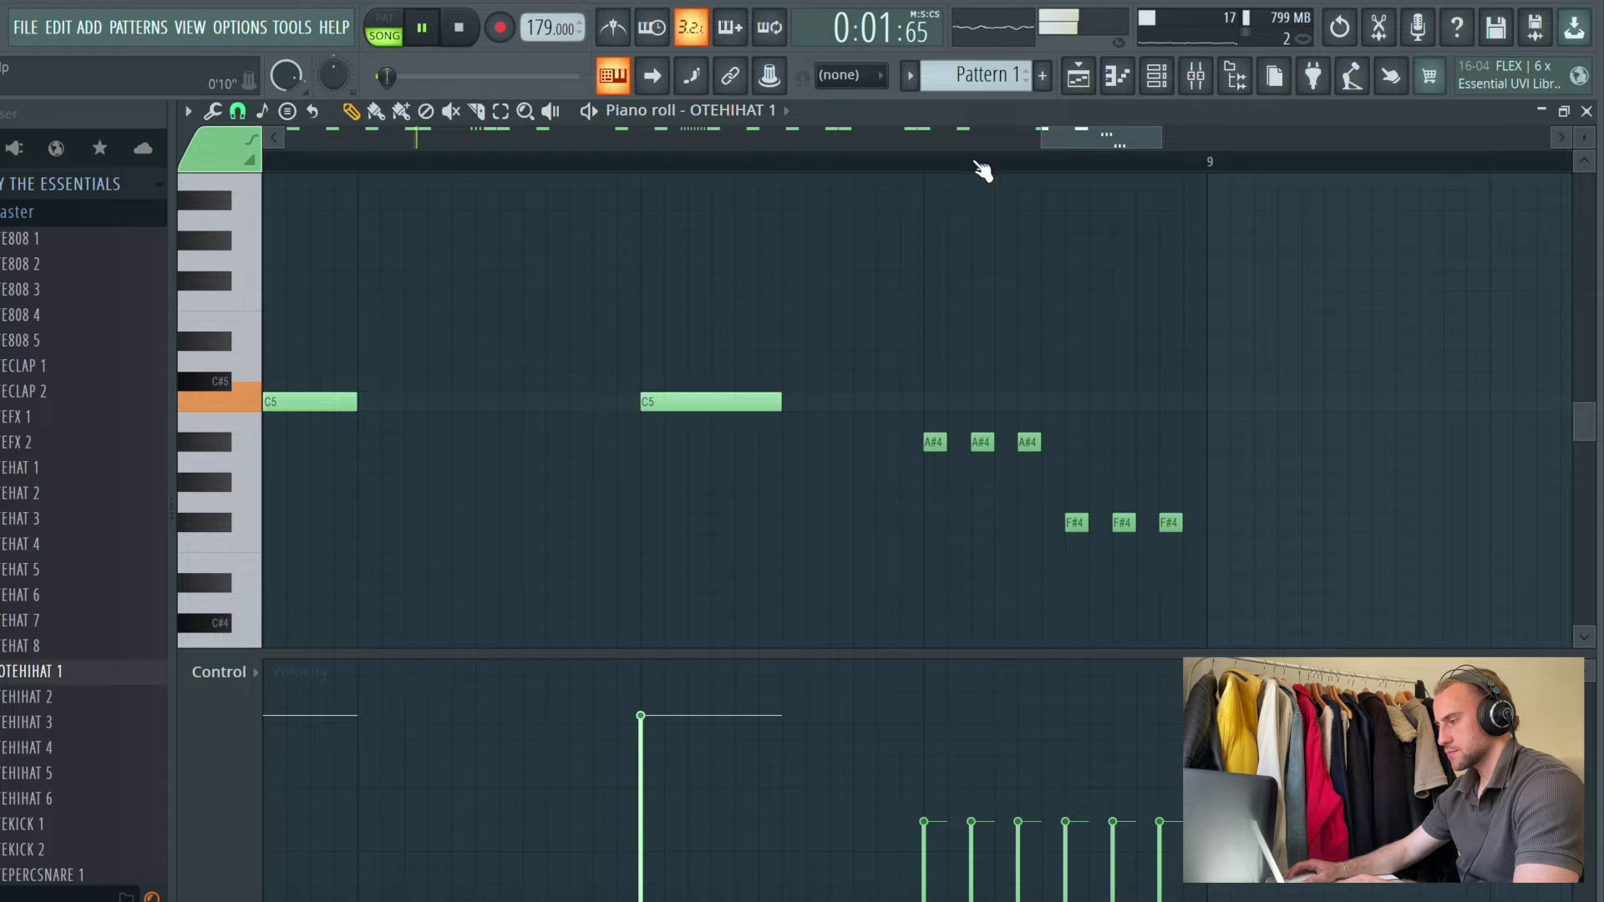
{"action": "scroll", "coordinate": [983, 171], "scroll_direction": "down", "scroll_amount": 6}
Check the OTECLAP 1 channel's sampler settings and enable loop points on the OTEHIHAT 1 channel
{"action": "left_click", "coordinate": [1080, 83]}
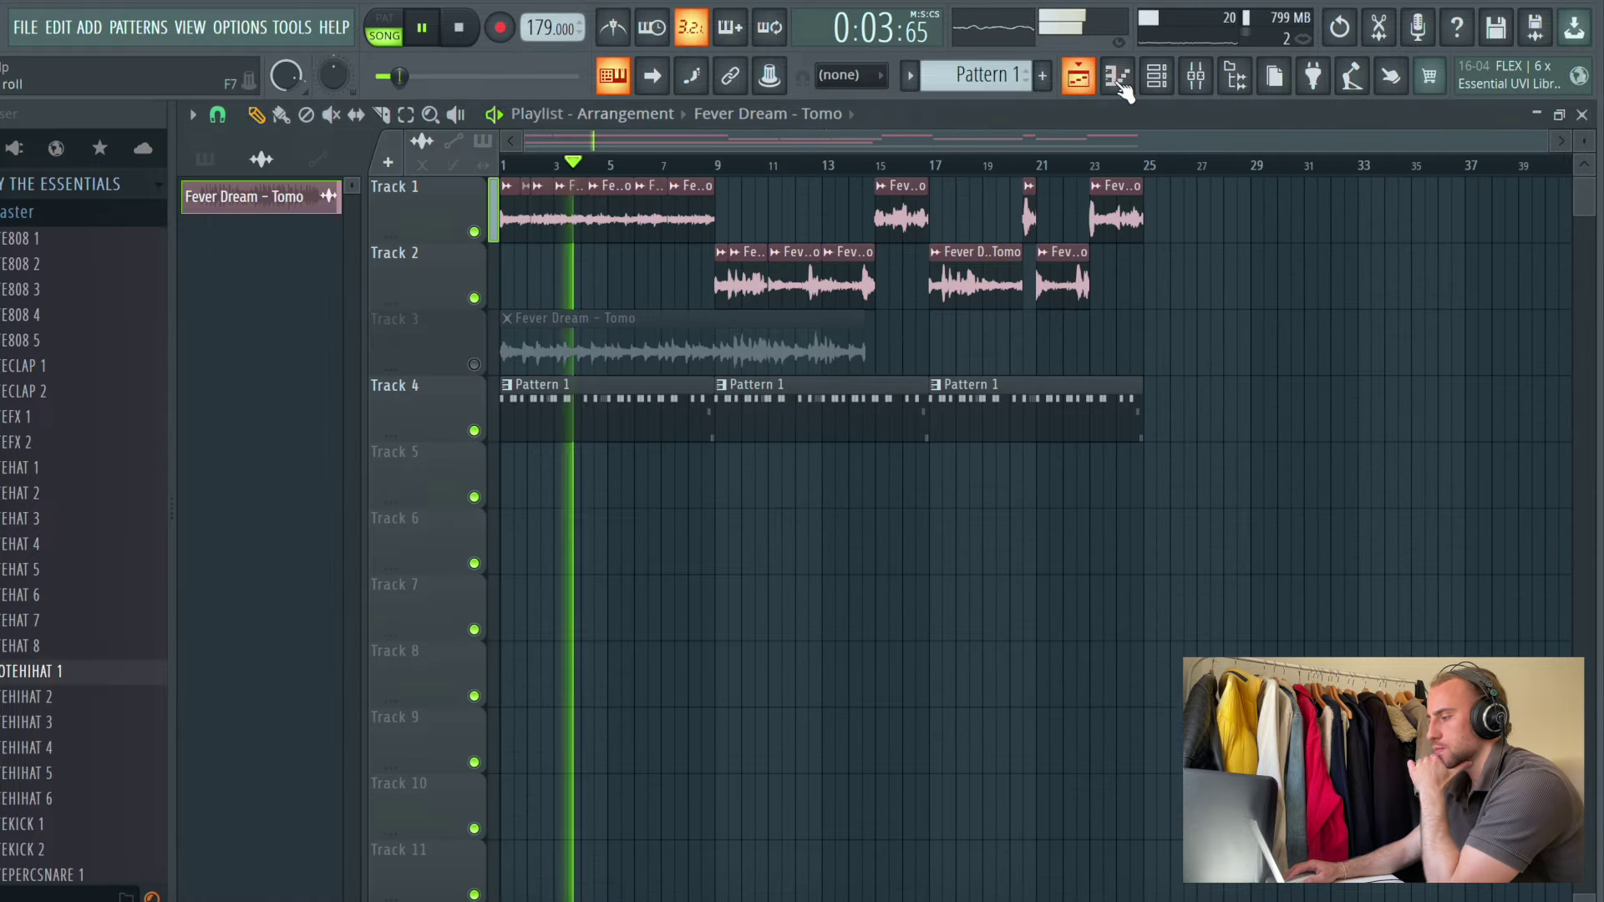
{"action": "left_click", "coordinate": [1106, 82]}
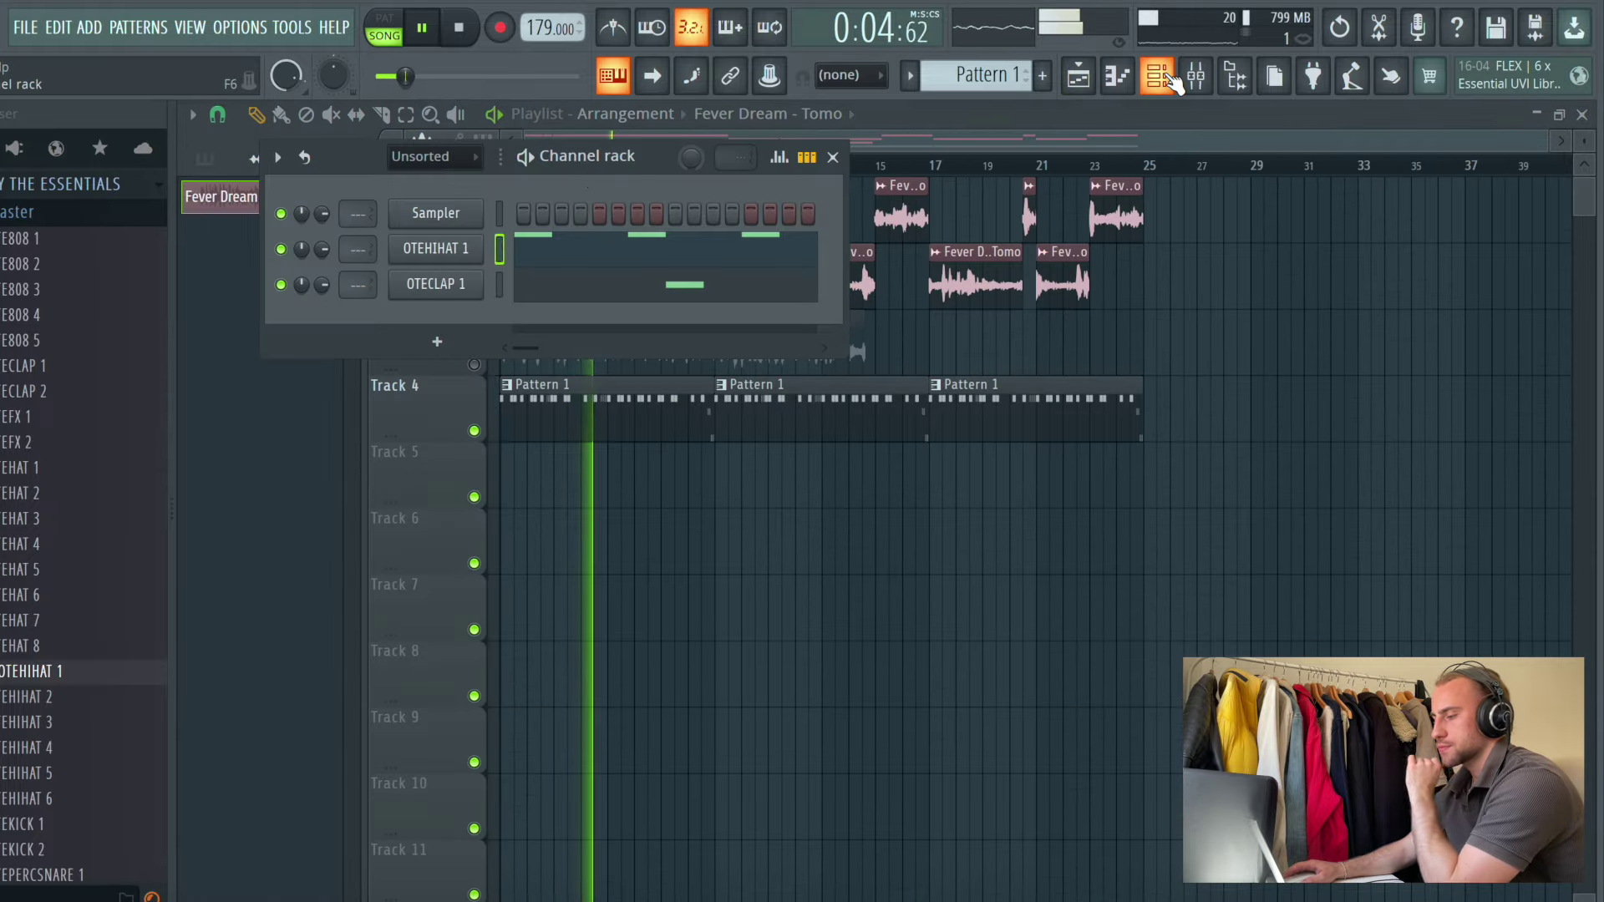
{"action": "left_click", "coordinate": [436, 285]}
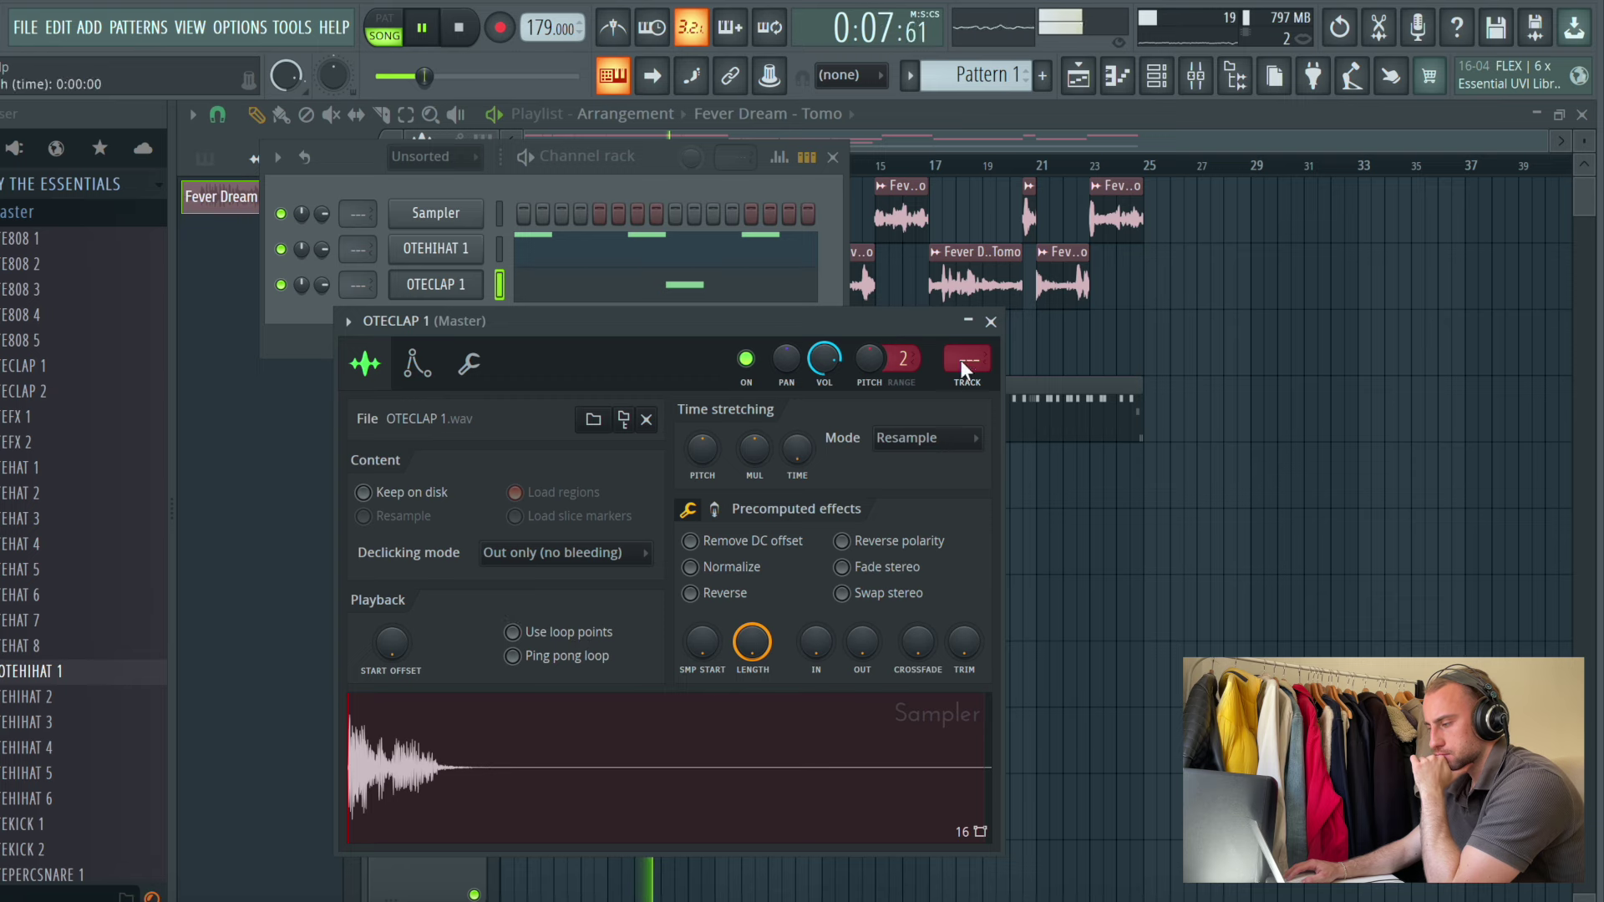
{"action": "left_click", "coordinate": [991, 322]}
{"action": "left_click", "coordinate": [456, 250]}
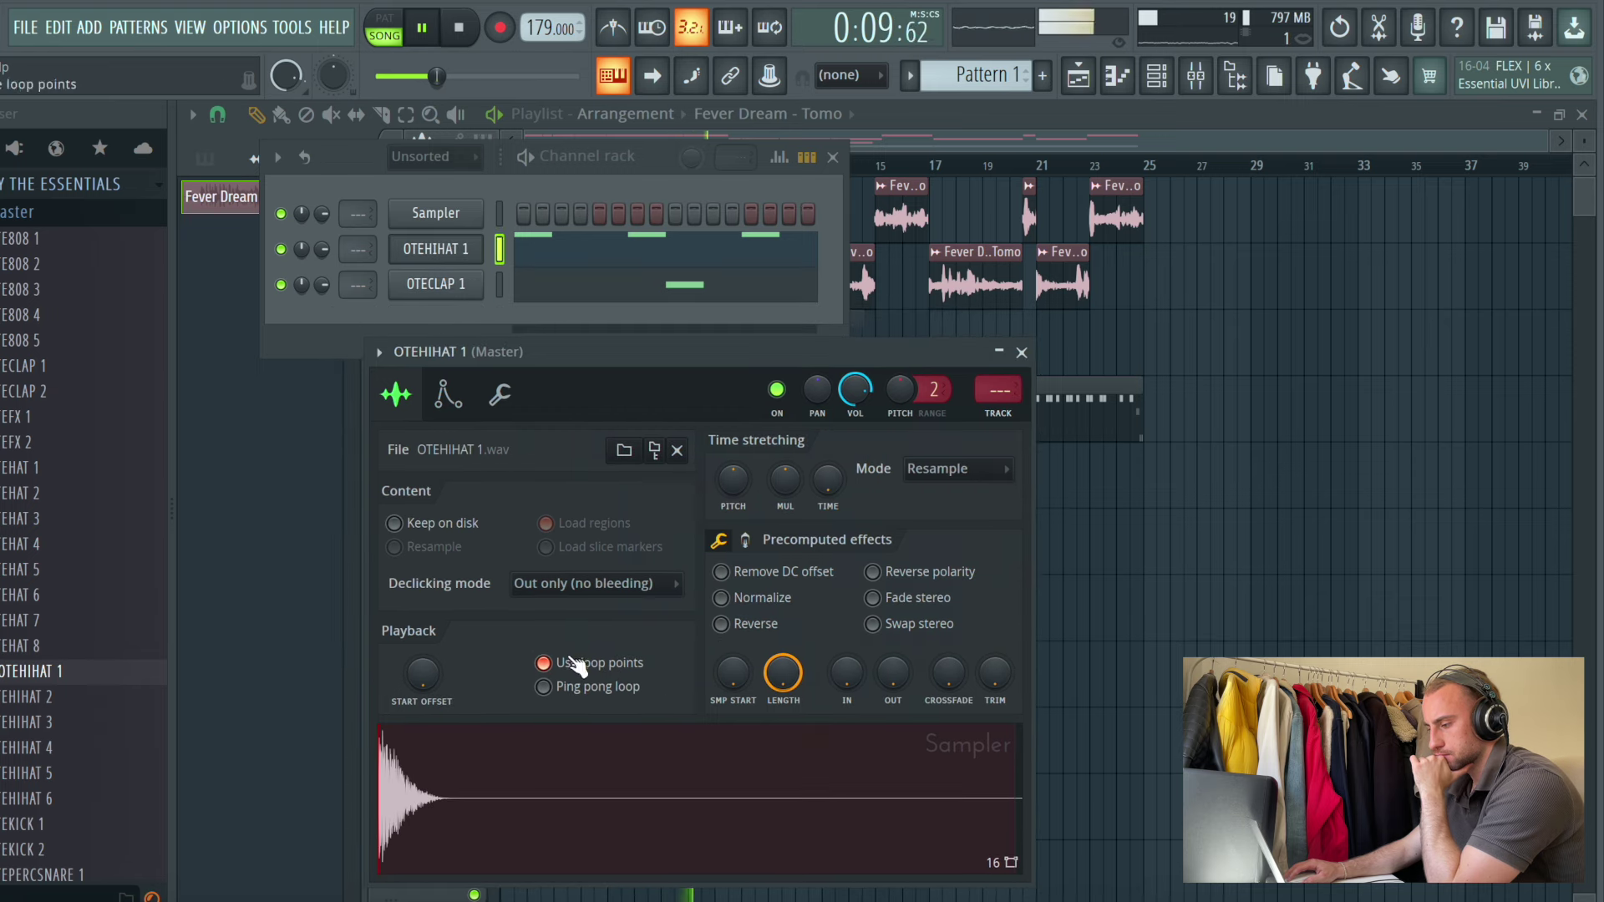
{"action": "left_click", "coordinate": [1022, 353]}
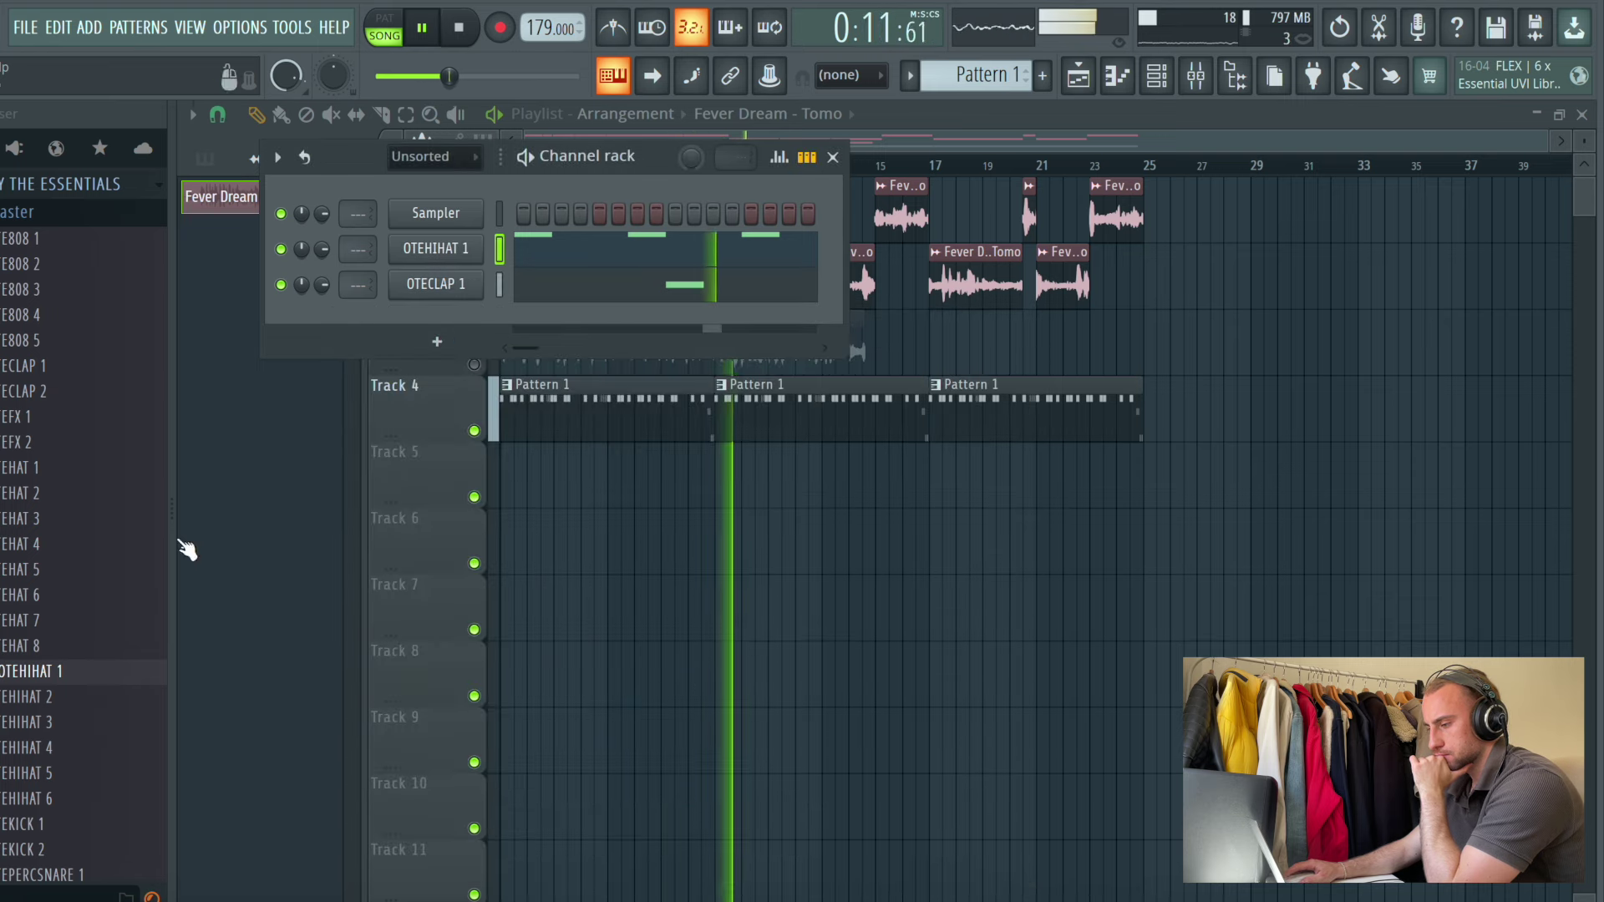
Add the OTEHAT 3 sample as a new channel, open its piano roll and set the snap to Line
{"action": "scroll", "coordinate": [50, 743], "scroll_direction": "down", "scroll_amount": 3}
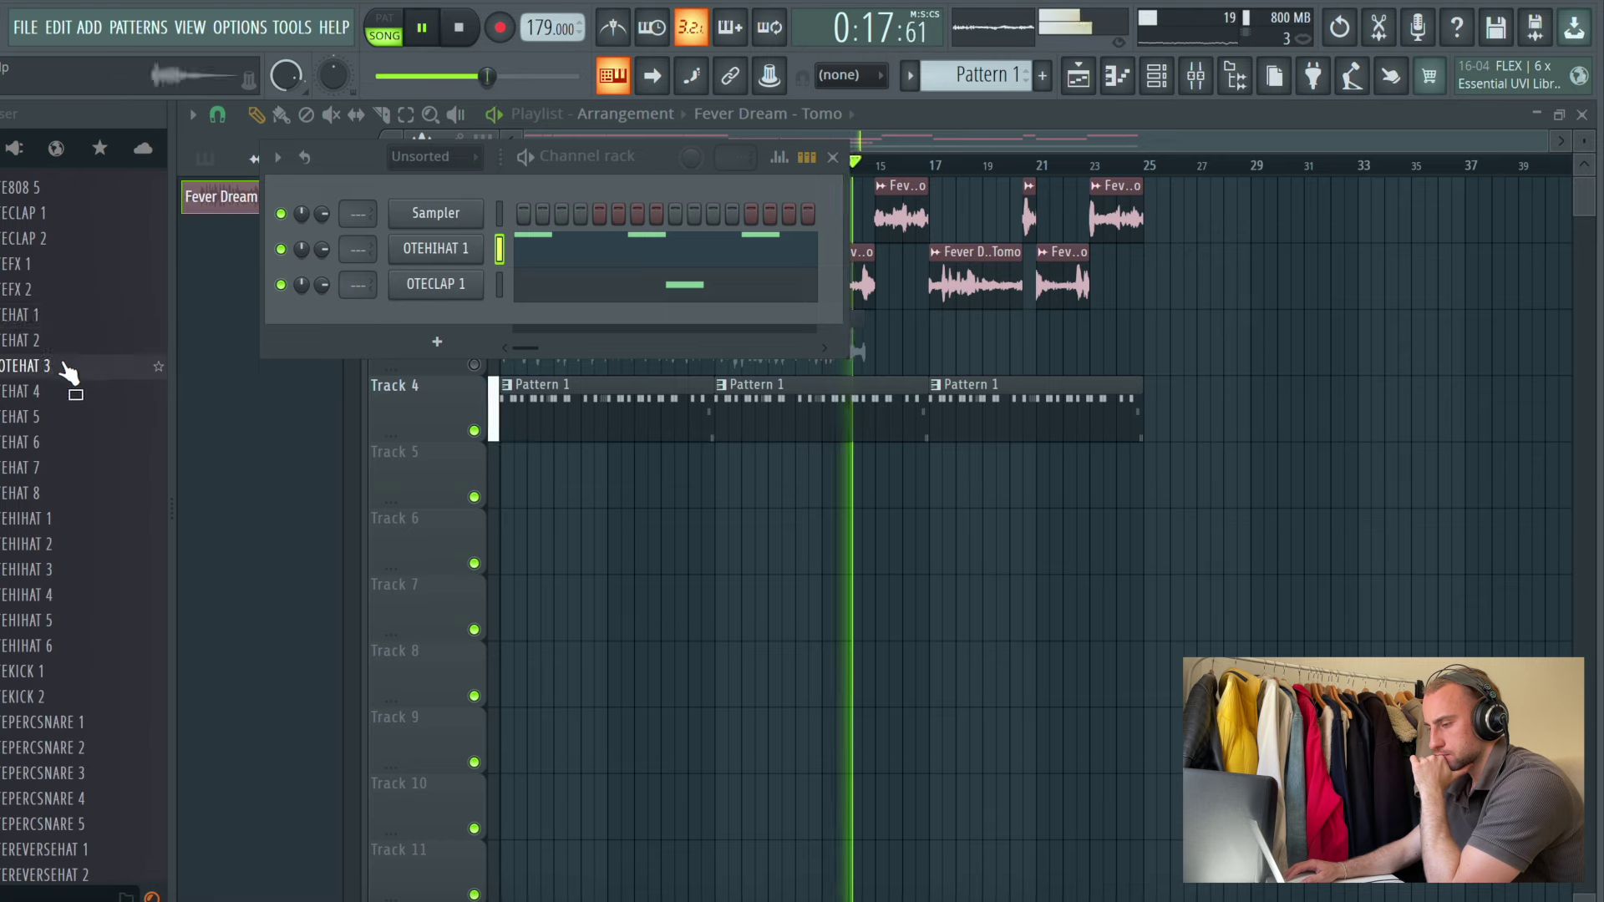
{"action": "left_click_drag", "start_coordinate": [382, 337], "coordinate": [568, 309]}
{"action": "right_click", "coordinate": [568, 309]}
{"action": "left_click", "coordinate": [533, 318]}
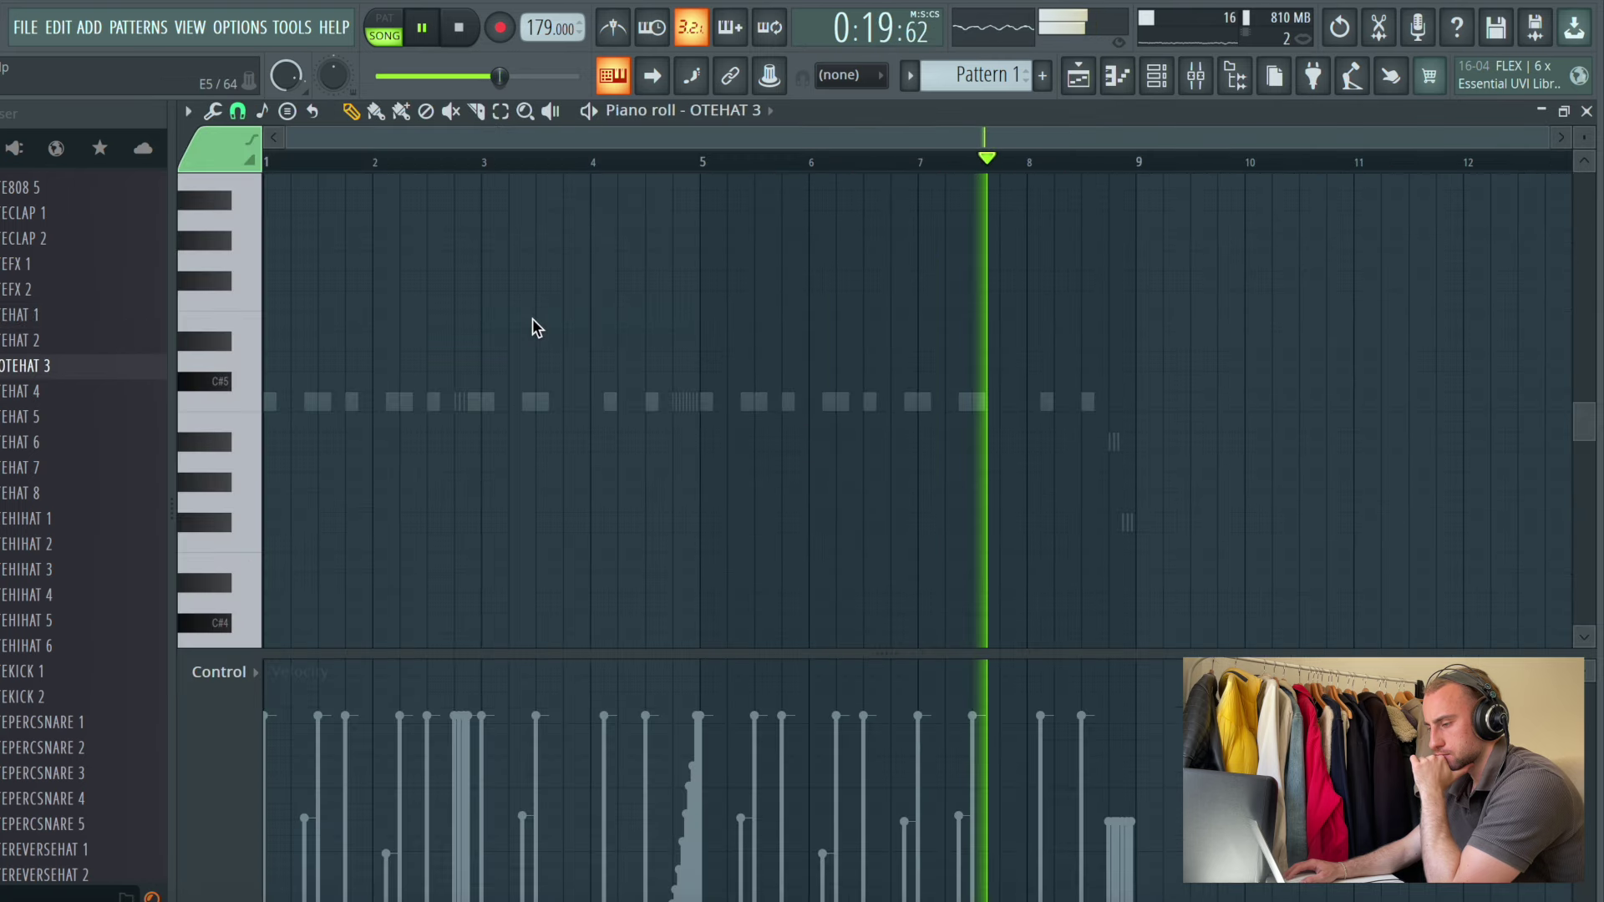
{"action": "left_click", "coordinate": [237, 112]}
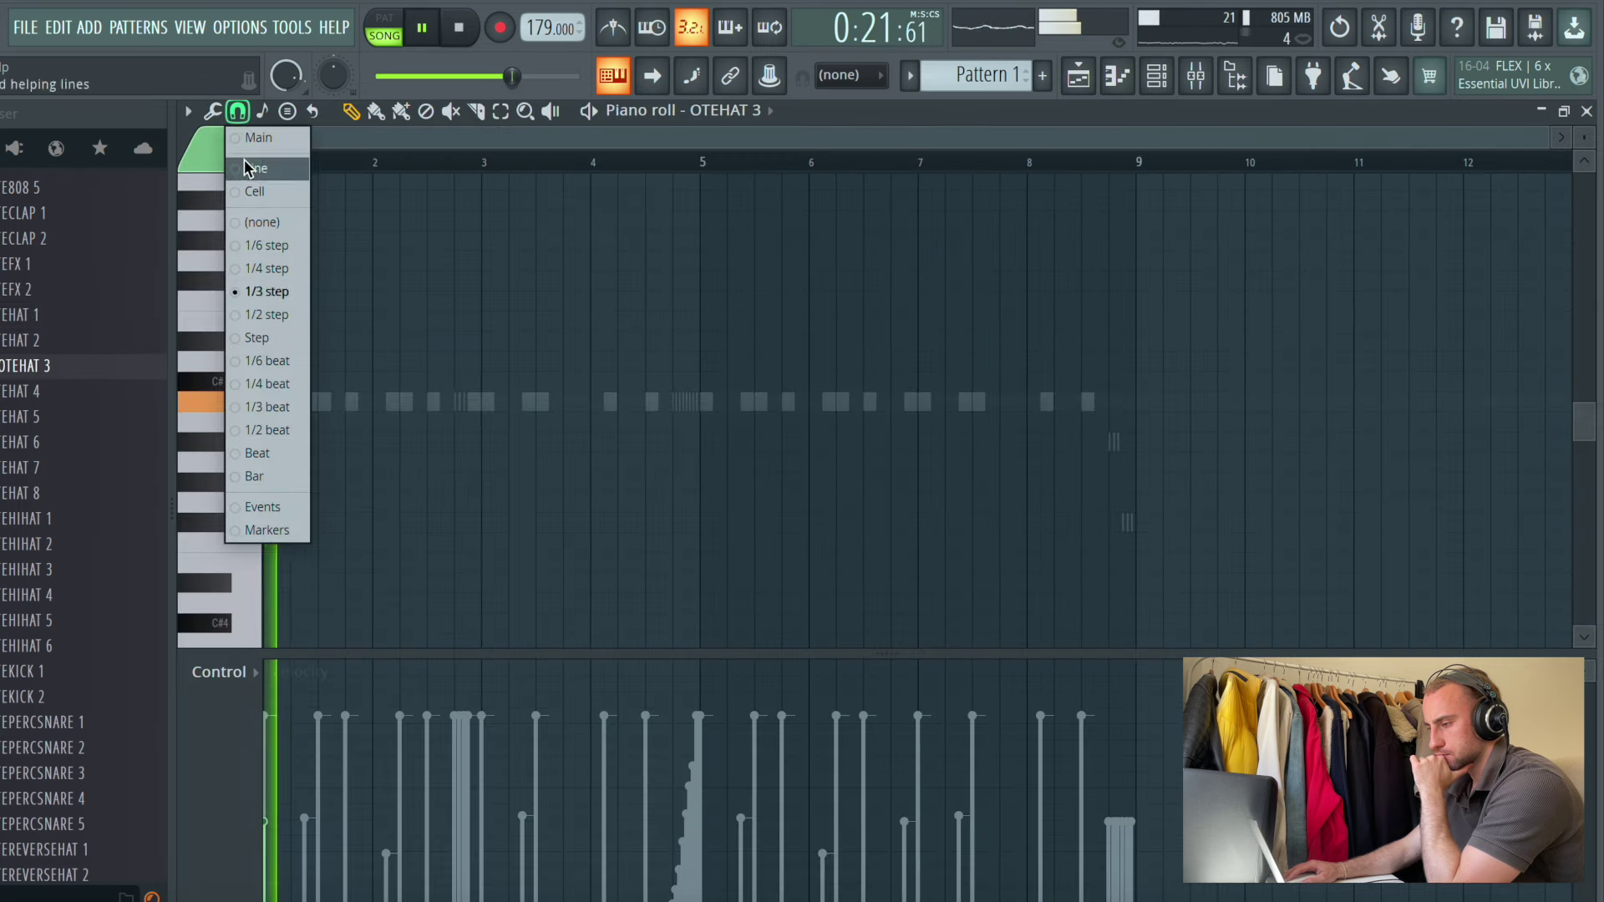
{"action": "left_click", "coordinate": [245, 168]}
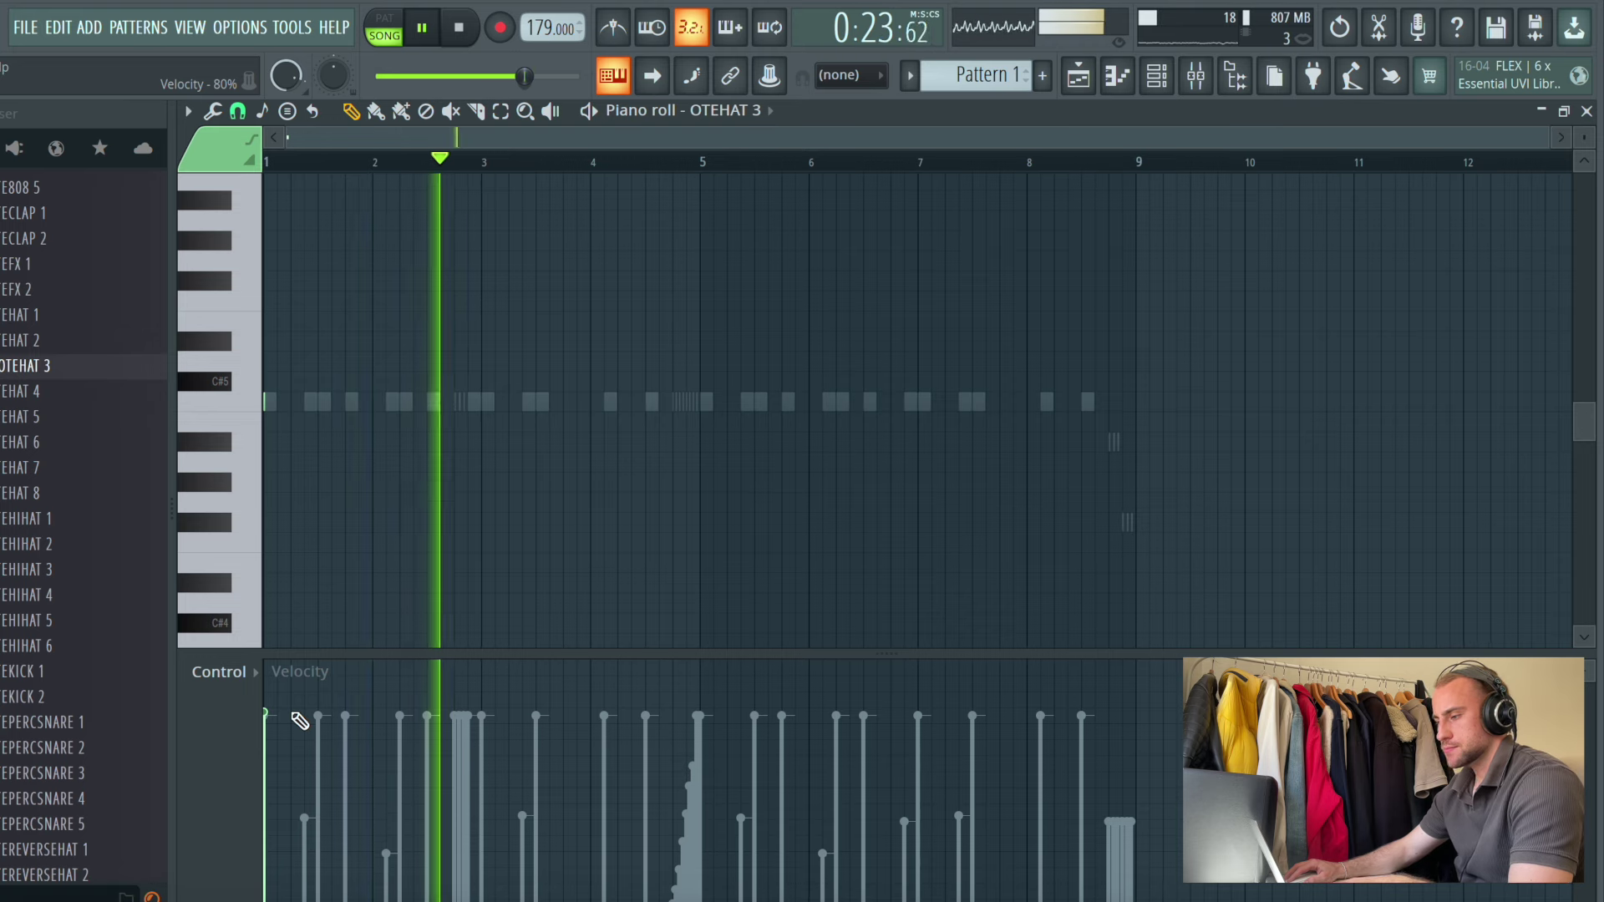
Place OTEHAT 3 C5 notes in bars 1, 5 and 6, lowering the velocity of the second and third bar 1 notes and the bar 6 note
{"action": "key", "text": "space"}
{"action": "key", "text": "space"}
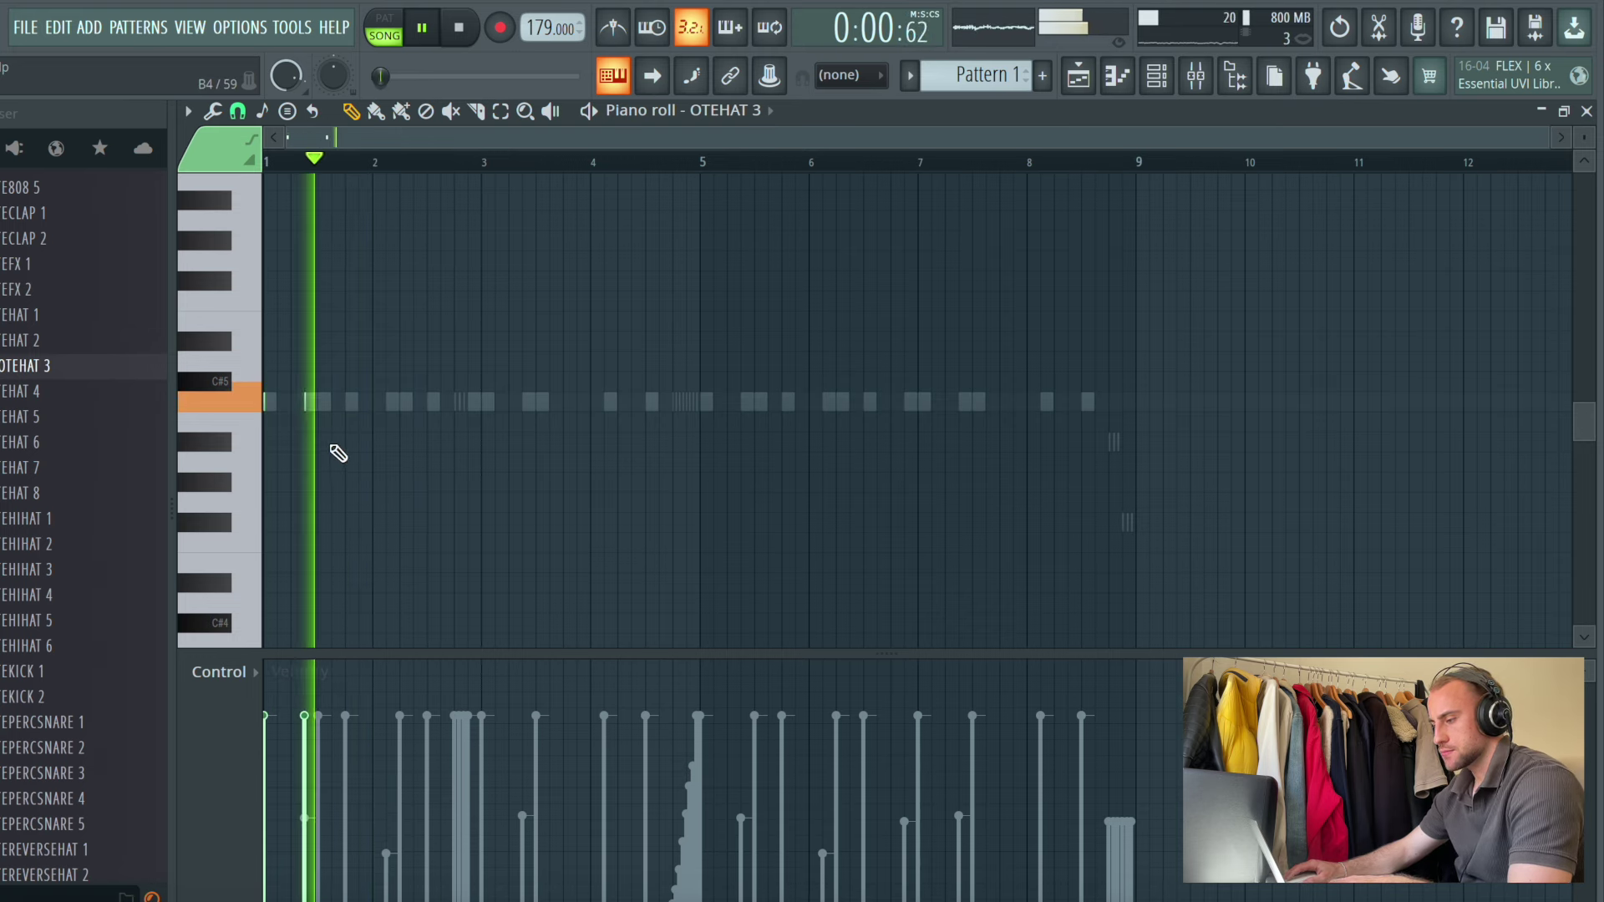
{"action": "left_click_drag", "start_coordinate": [323, 866], "coordinate": [384, 885]}
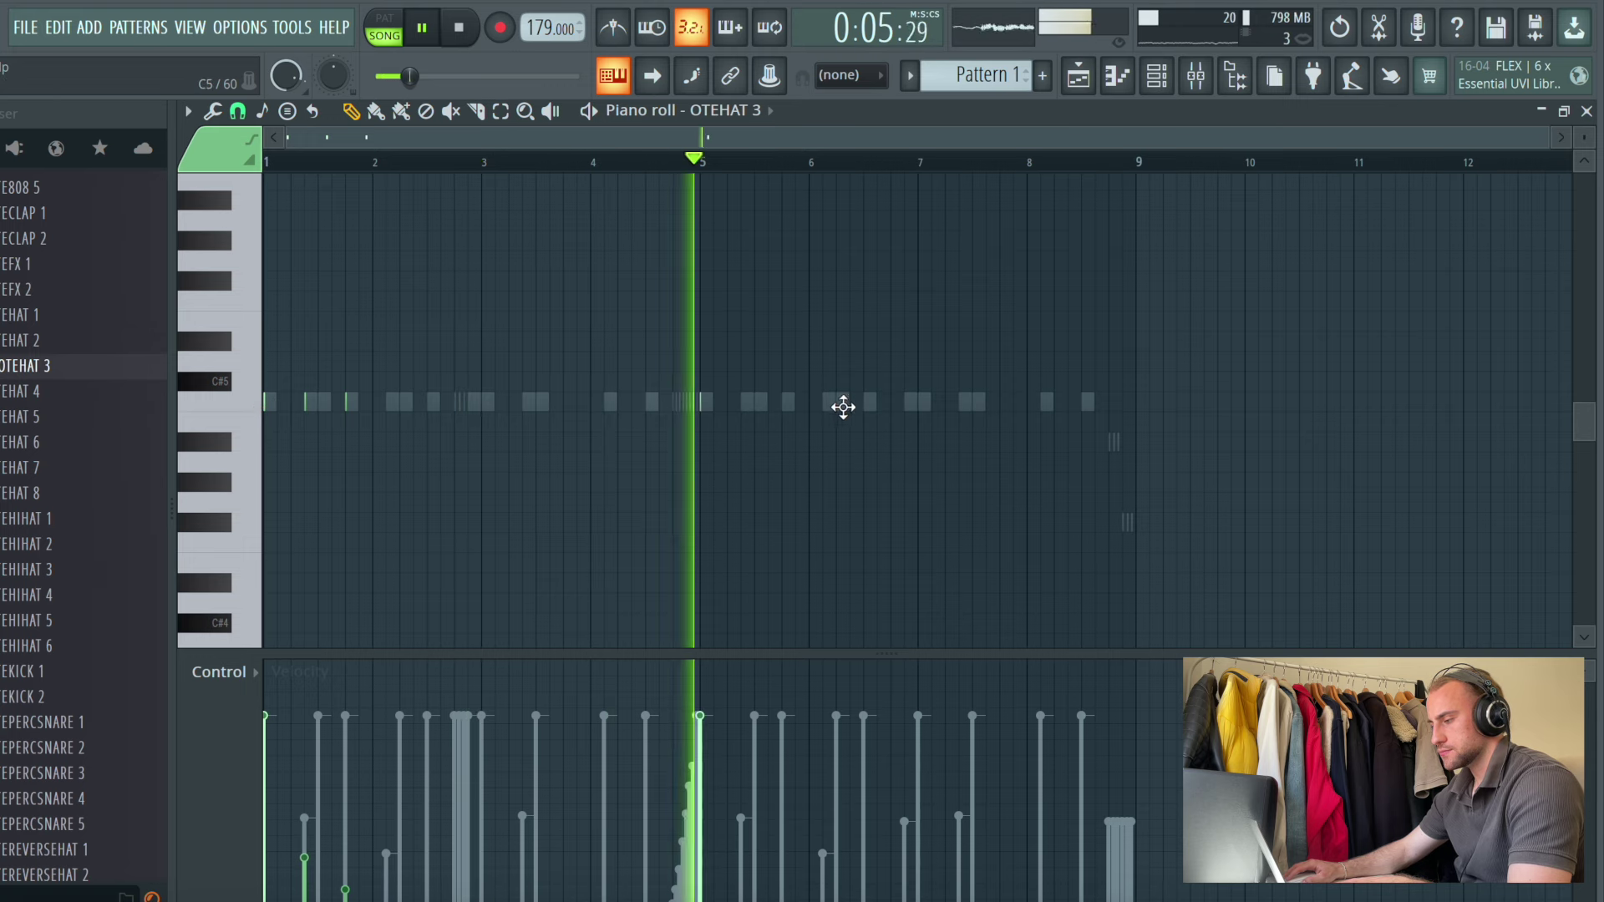
{"action": "left_click", "coordinate": [848, 835]}
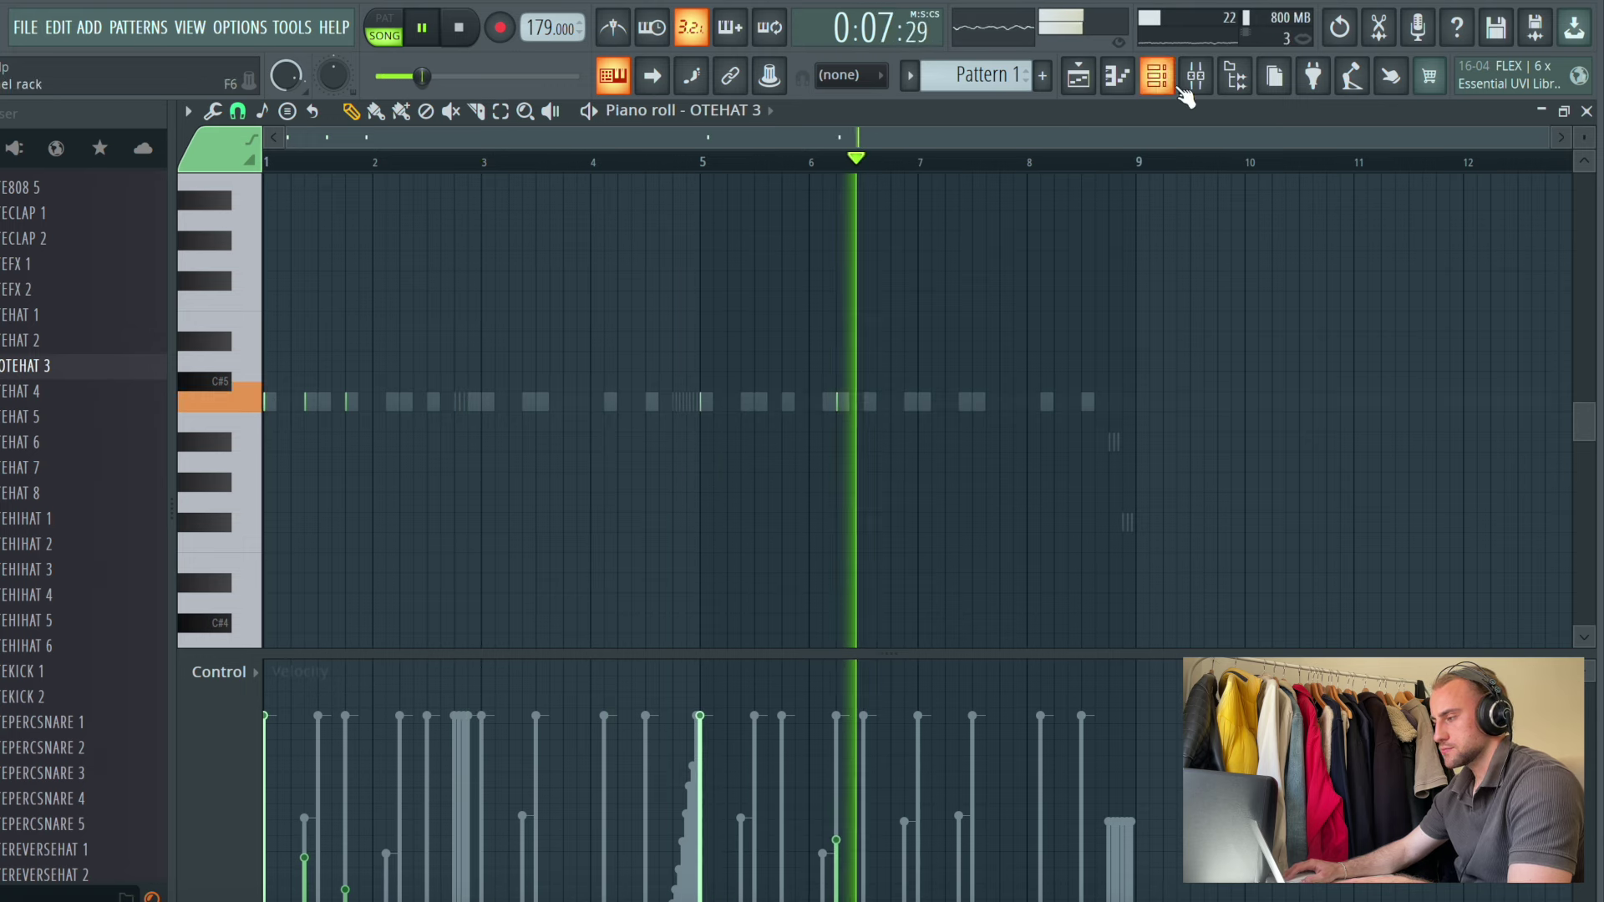
Add the OTEHAT 8 sample as a new channel and place C5 notes on the last beat of bars 8 and 4
{"action": "left_click", "coordinate": [1156, 76]}
{"action": "left_click_drag", "start_coordinate": [93, 520], "coordinate": [449, 360]}
{"action": "right_click", "coordinate": [457, 350]}
{"action": "left_click", "coordinate": [560, 350]}
{"action": "left_click", "coordinate": [1108, 401]}
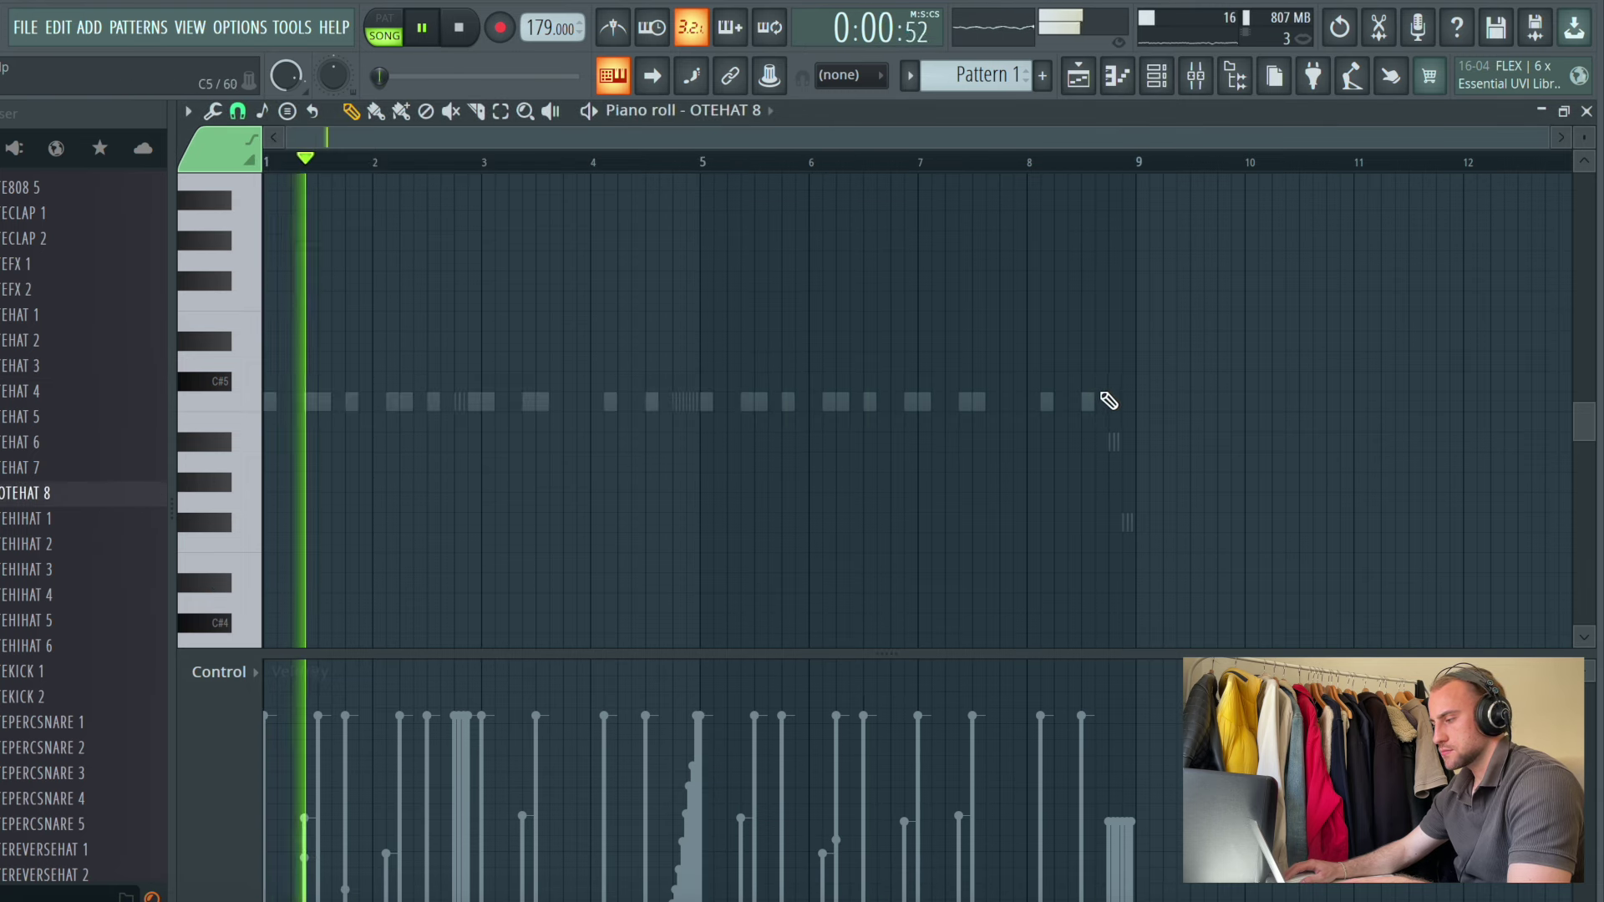
{"action": "left_click_drag", "start_coordinate": [1091, 720], "coordinate": [1143, 724]}
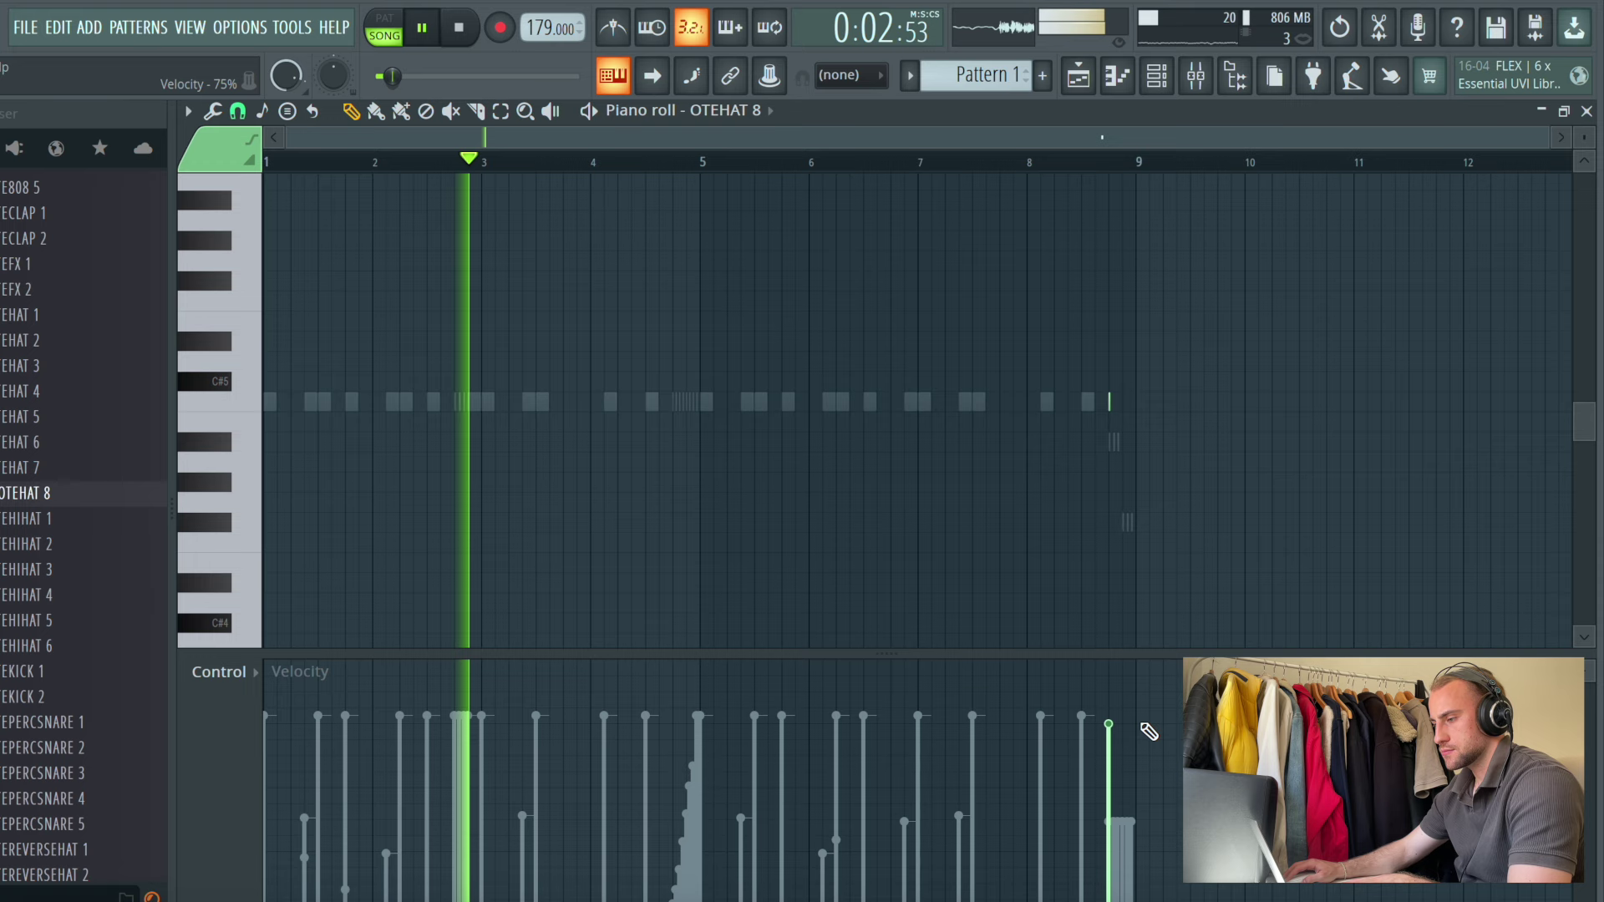
{"action": "left_click", "coordinate": [680, 401]}
Reverse the OTEHAT 8 sample, shorten its length and add a slight fade-in
{"action": "left_click", "coordinate": [1170, 83]}
{"action": "key", "text": "space"}
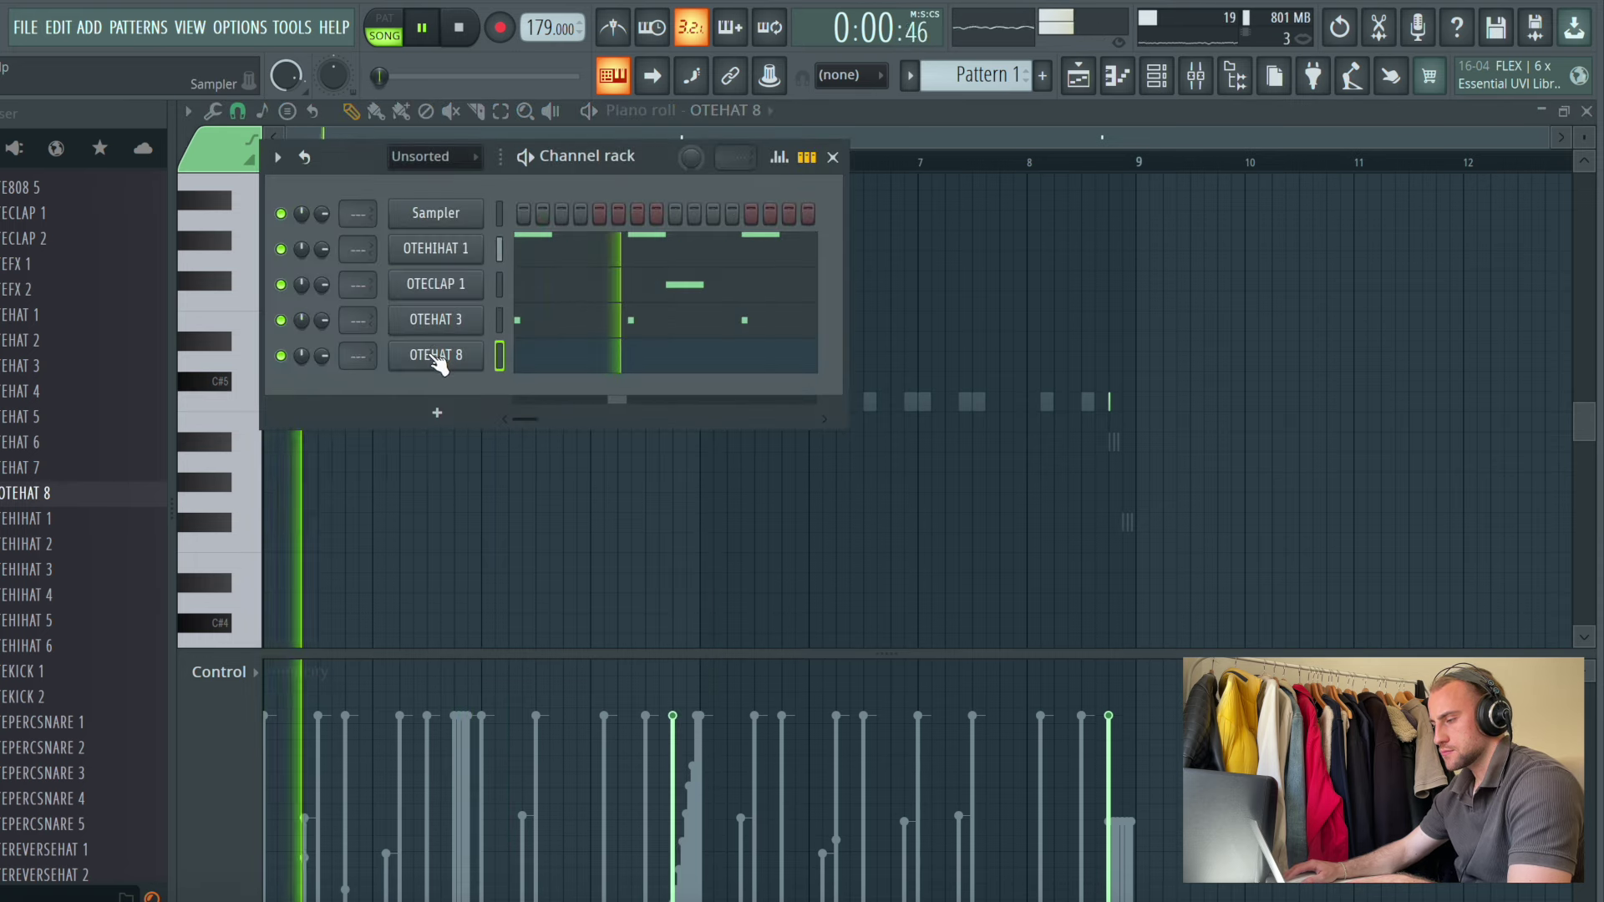
{"action": "left_click", "coordinate": [436, 357]}
{"action": "left_click", "coordinate": [566, 441]}
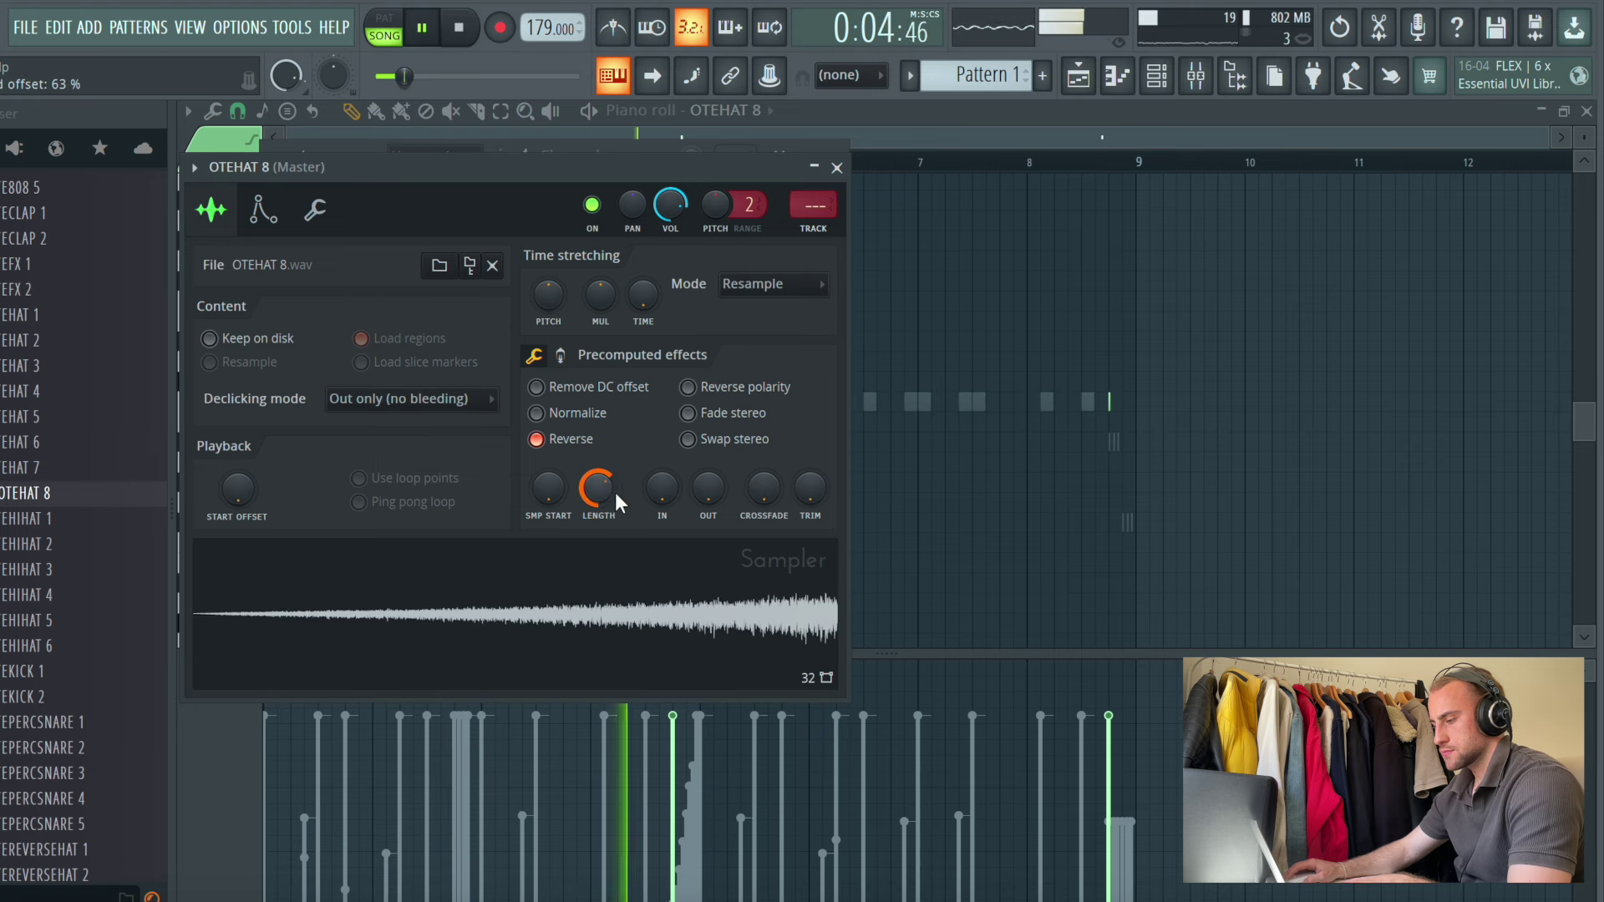
{"action": "left_click_drag", "start_coordinate": [618, 493], "coordinate": [707, 501]}
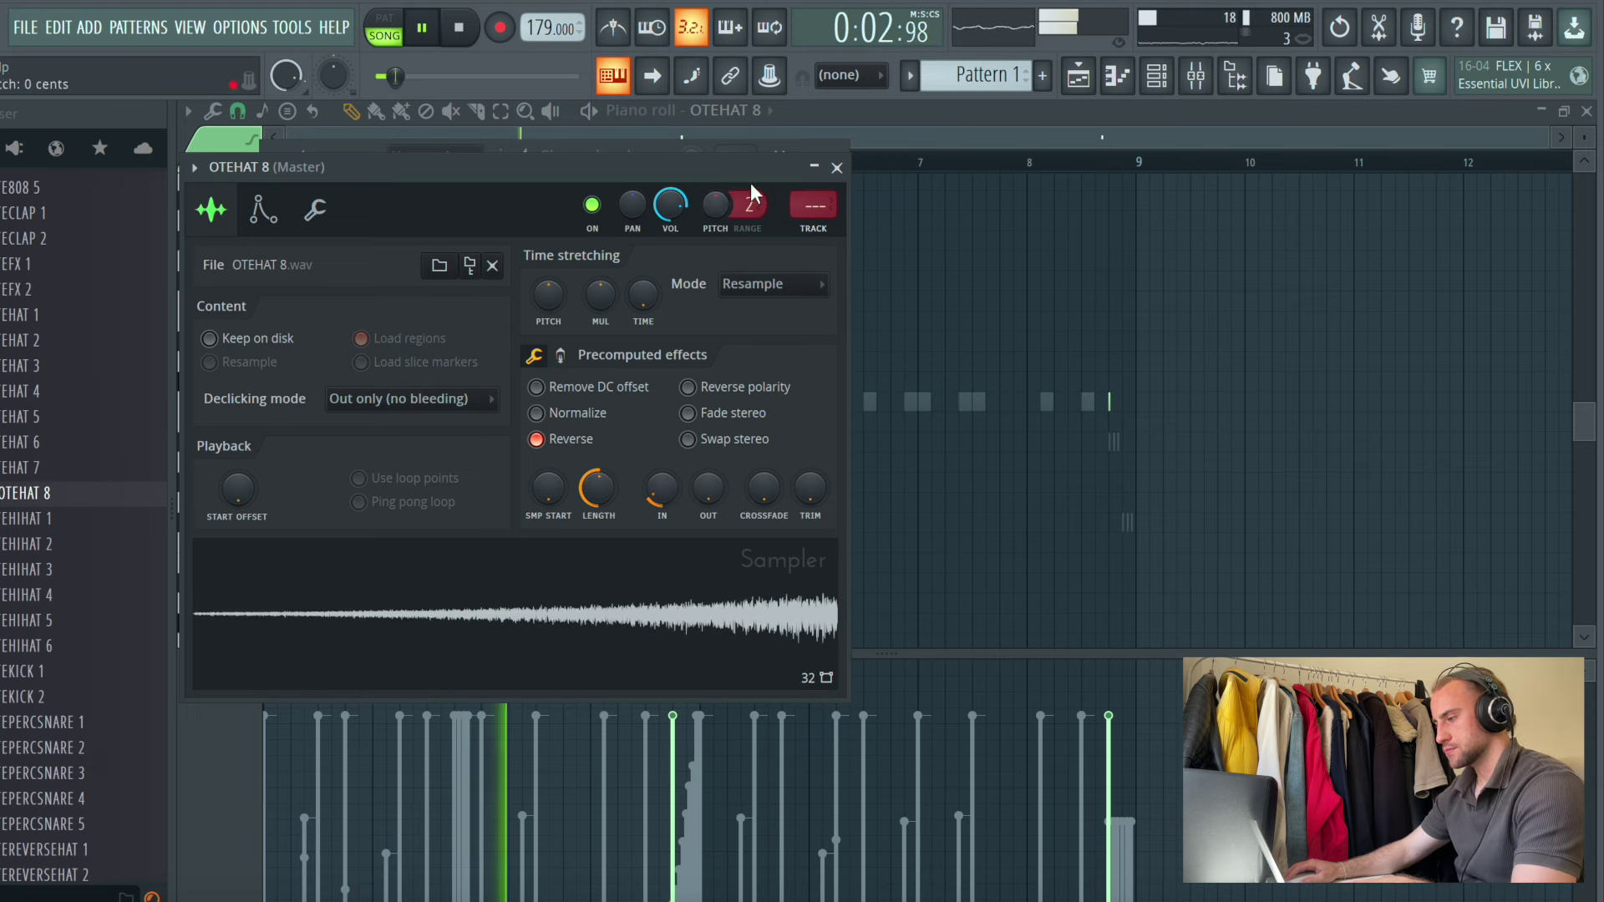
{"action": "right_click", "coordinate": [919, 299]}
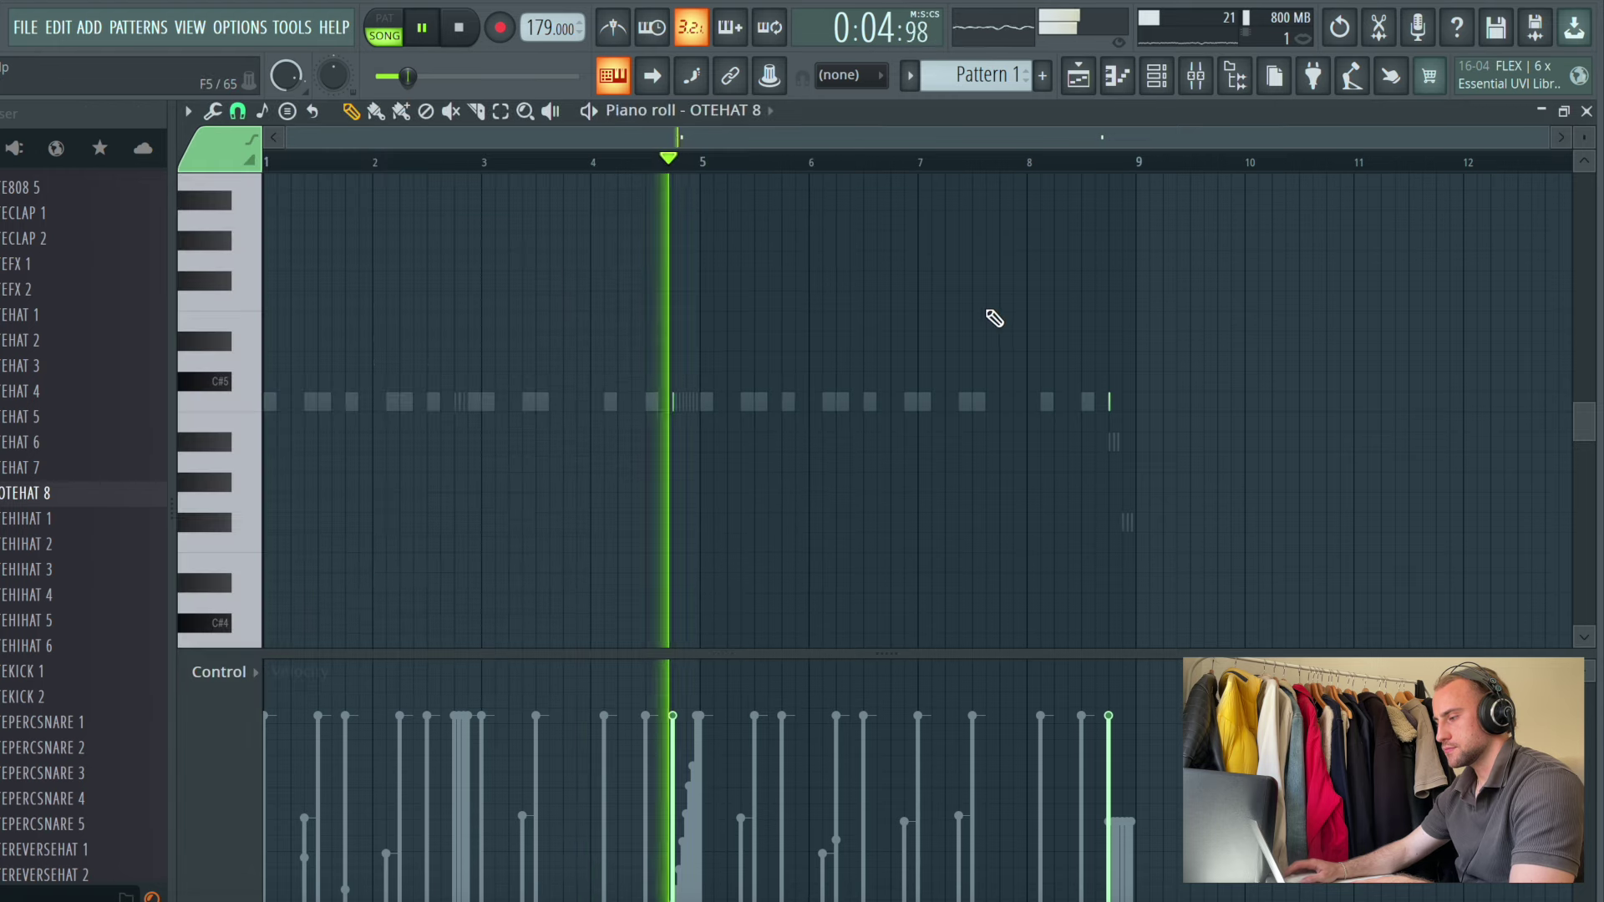
Audition the rim samples and add OTERIM 1 as a new channel
{"action": "left_click", "coordinate": [1173, 76]}
{"action": "scroll", "coordinate": [73, 770], "scroll_direction": "down", "scroll_amount": 5}
{"action": "left_click", "coordinate": [37, 593]}
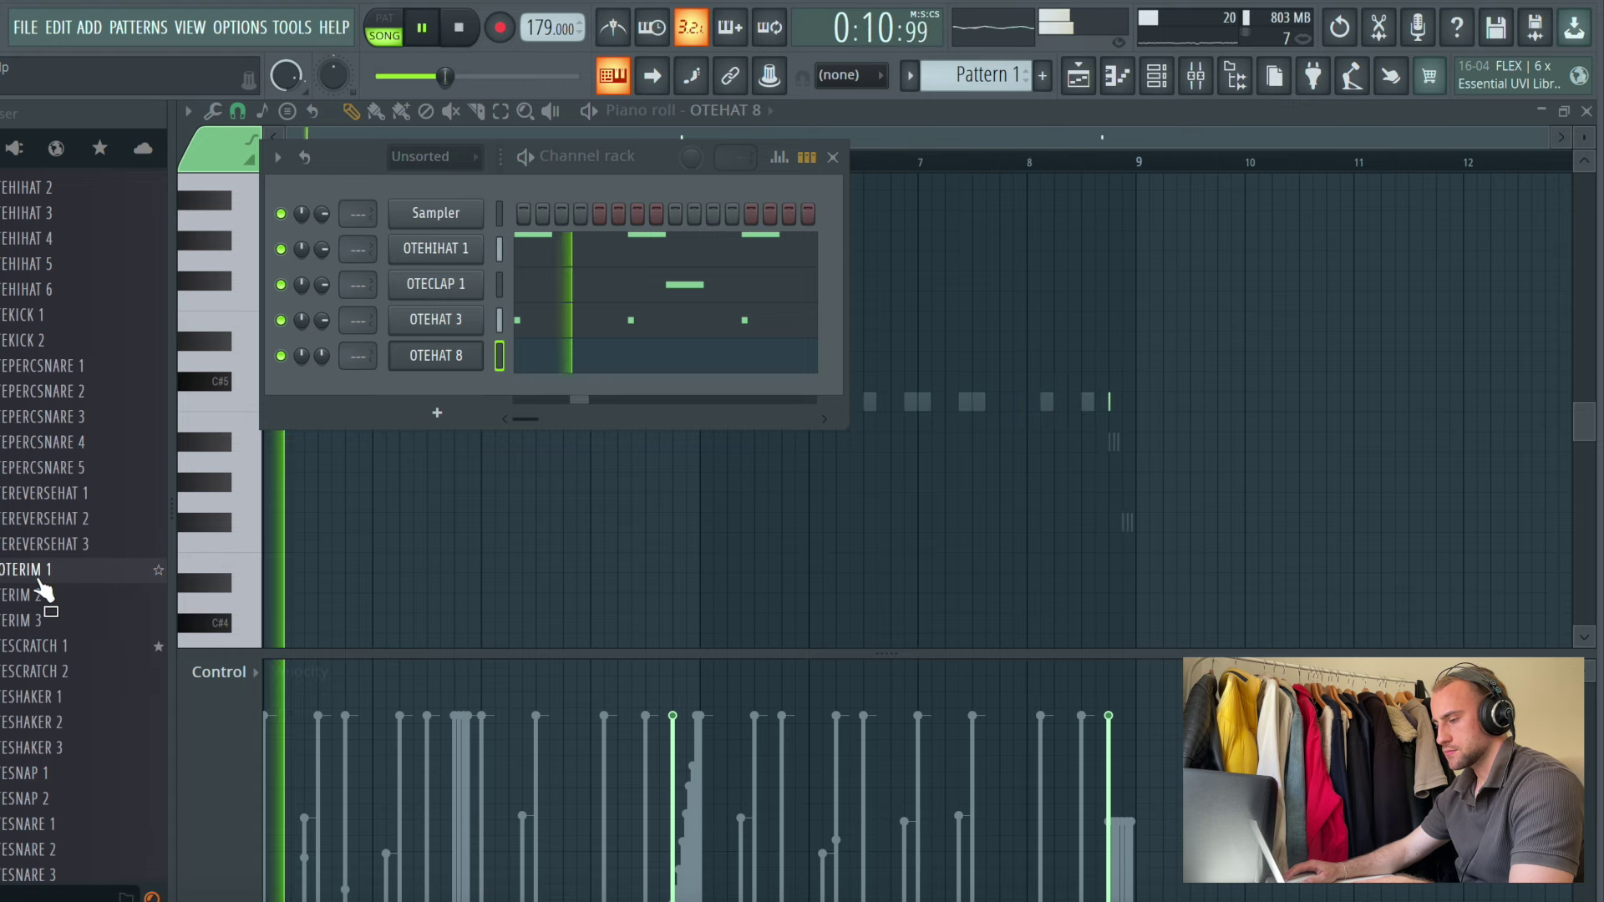
{"action": "left_click", "coordinate": [60, 575]}
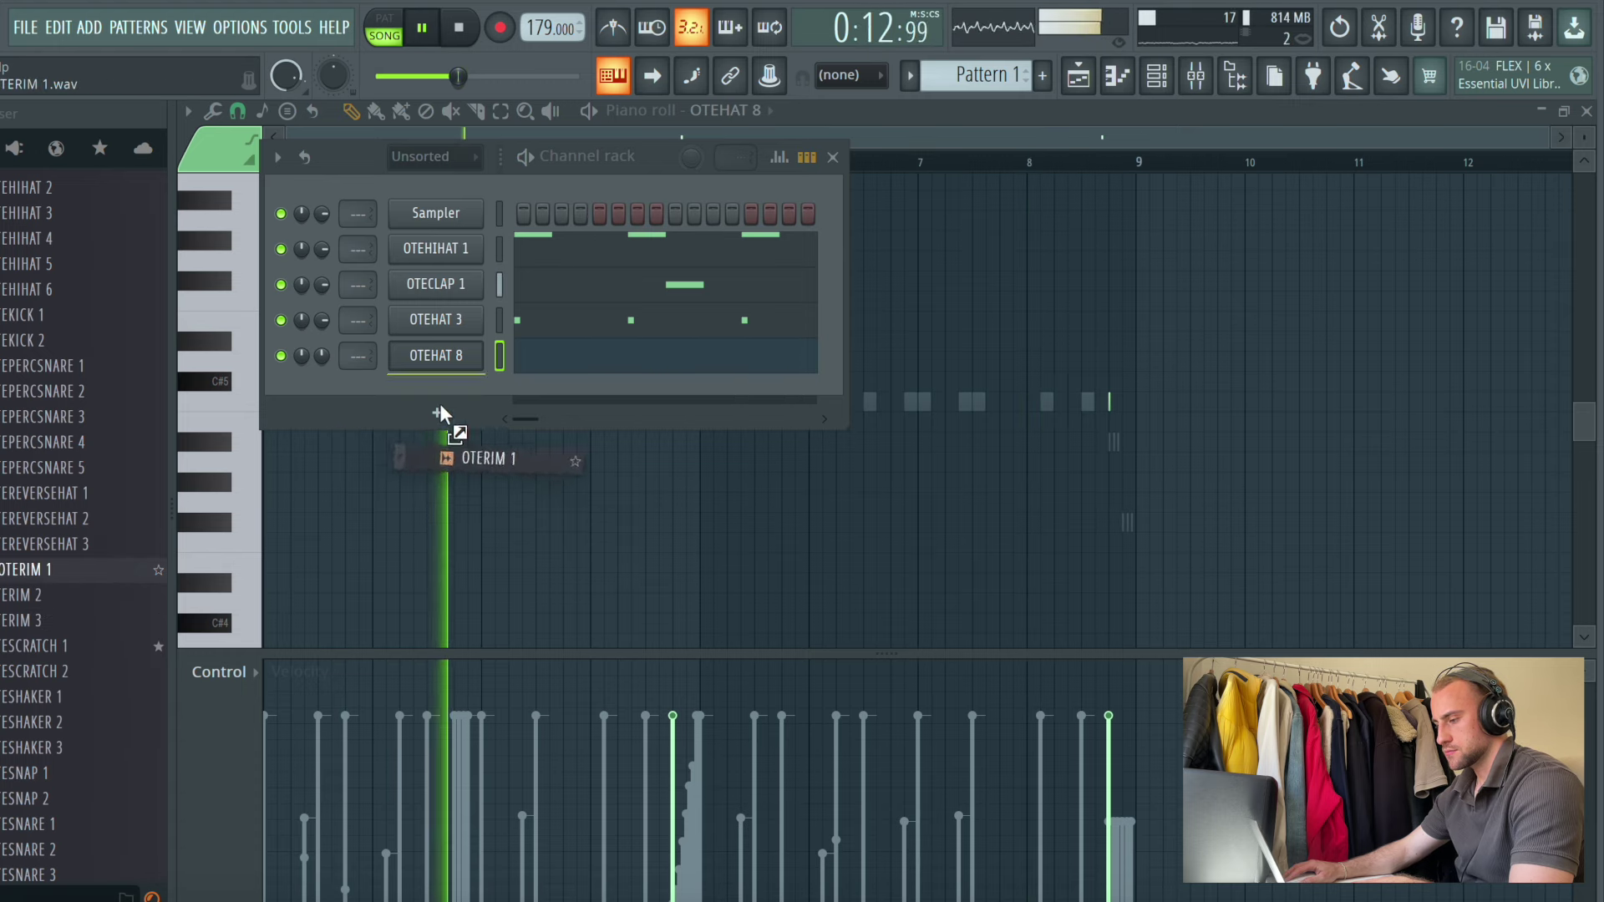
{"action": "left_click_drag", "start_coordinate": [440, 405], "coordinate": [439, 406]}
Audition the snare samples and add OTESNARE 4 as a new channel
{"action": "scroll", "coordinate": [78, 501], "scroll_direction": "down", "scroll_amount": 5}
{"action": "left_click", "coordinate": [63, 447]}
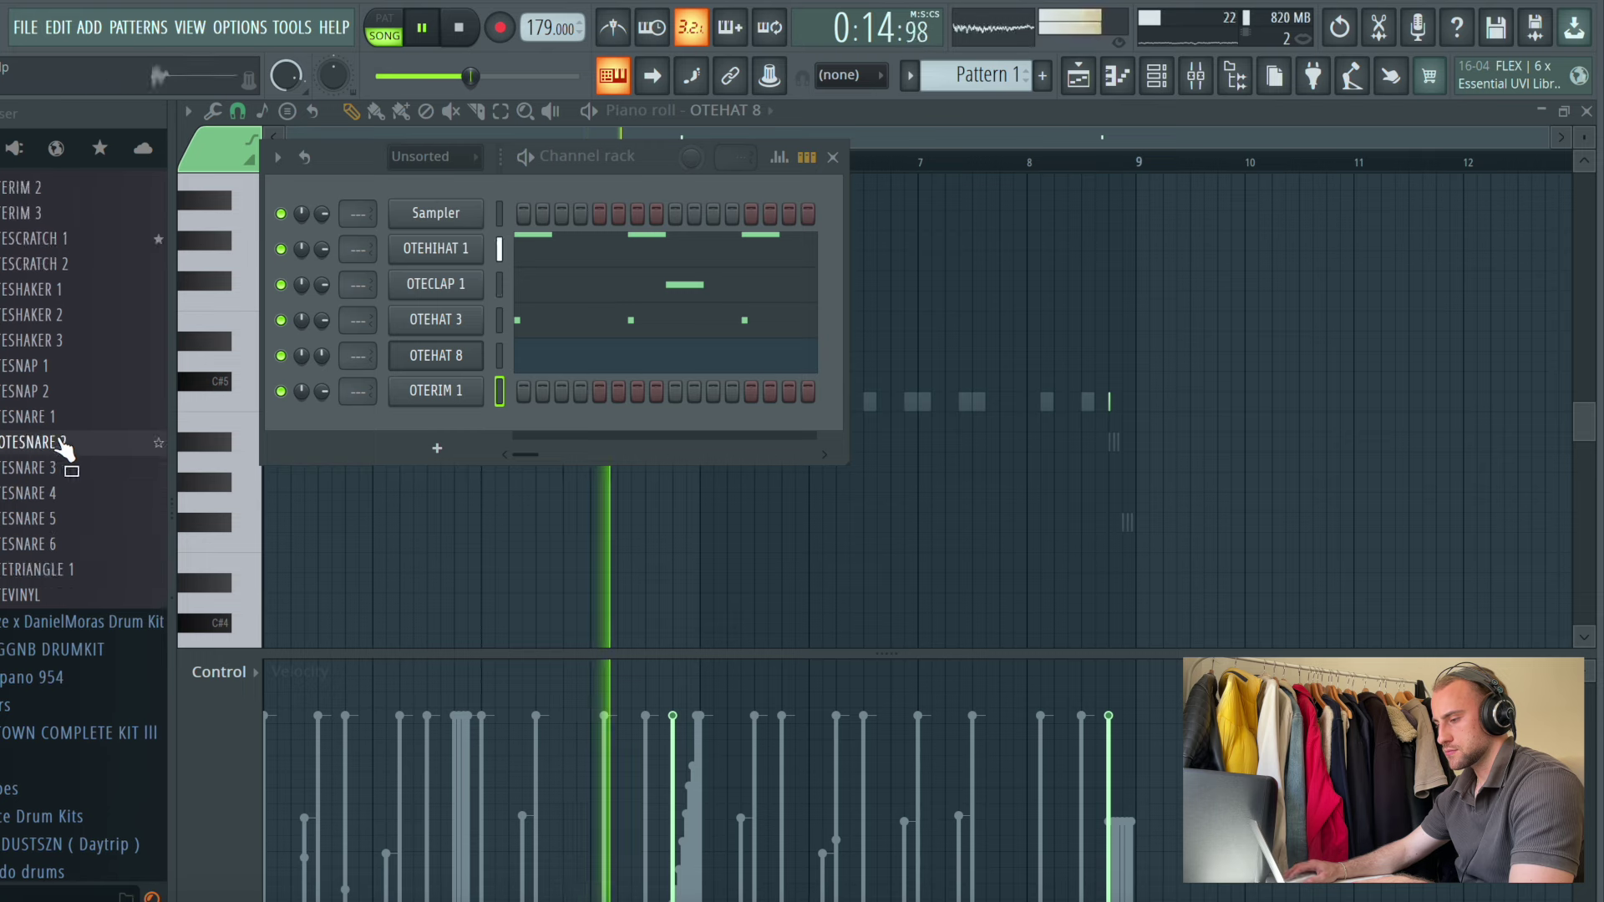
{"action": "left_click", "coordinate": [72, 400]}
{"action": "scroll", "coordinate": [66, 449], "scroll_direction": "up", "scroll_amount": 3}
{"action": "left_click", "coordinate": [74, 643]}
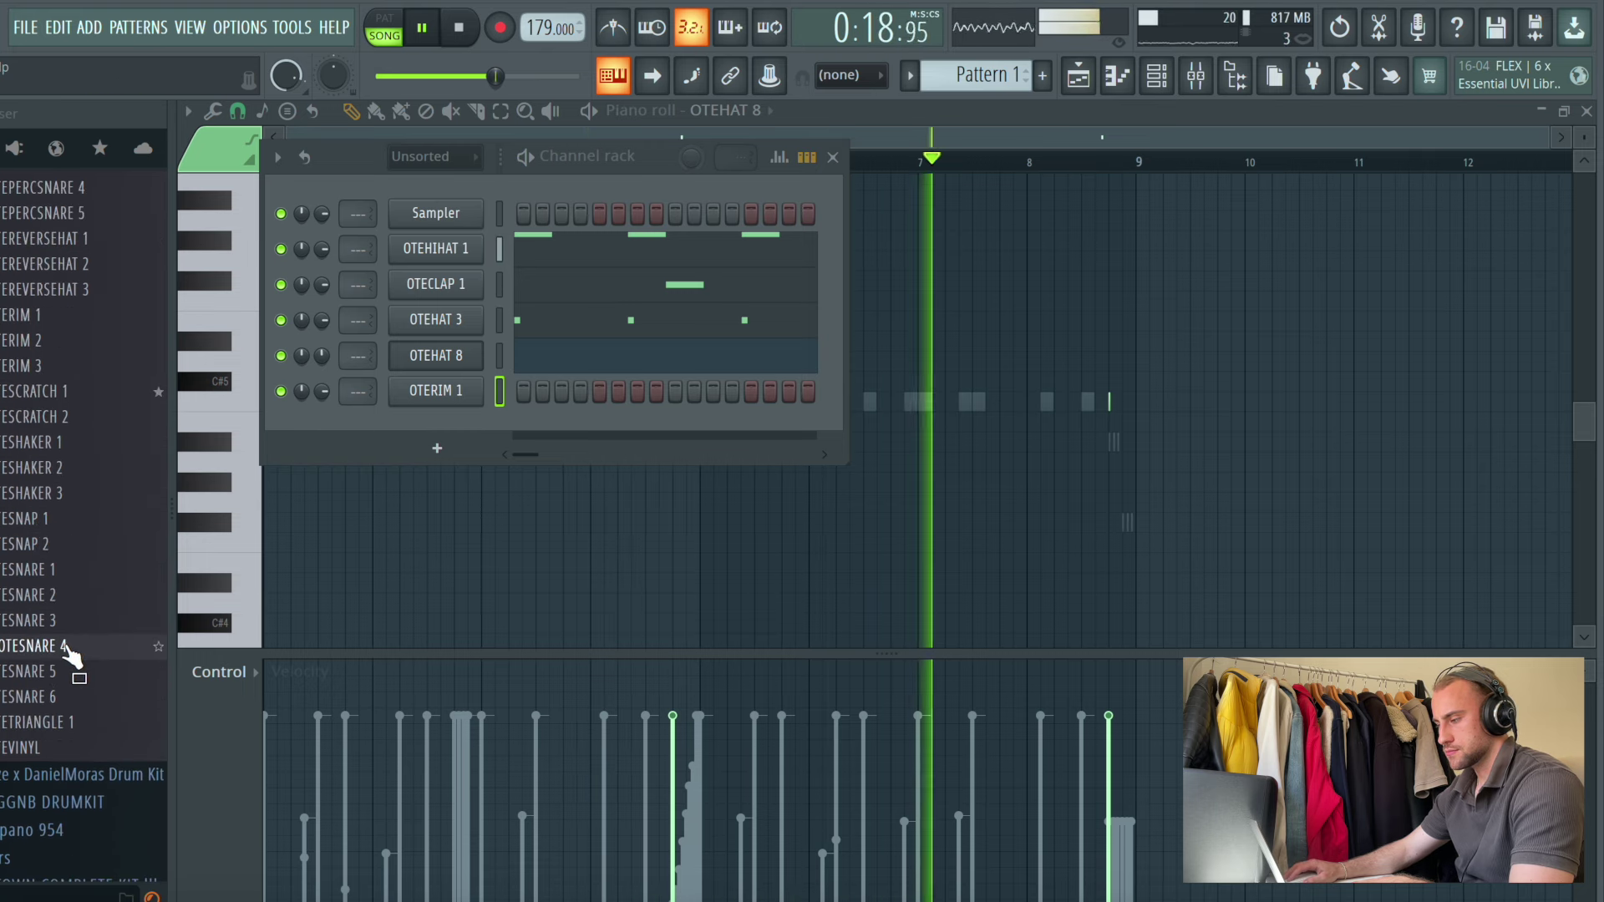
{"action": "left_click_drag", "start_coordinate": [69, 650], "coordinate": [457, 420]}
Set the OTESNARE 4 piano roll snap to Line and place C5 notes half a beat into bars 4 and 8
{"action": "right_click", "coordinate": [455, 425]}
{"action": "left_click", "coordinate": [554, 421]}
{"action": "left_click", "coordinate": [238, 112]}
{"action": "left_click", "coordinate": [261, 167]}
{"action": "left_click", "coordinate": [605, 402]}
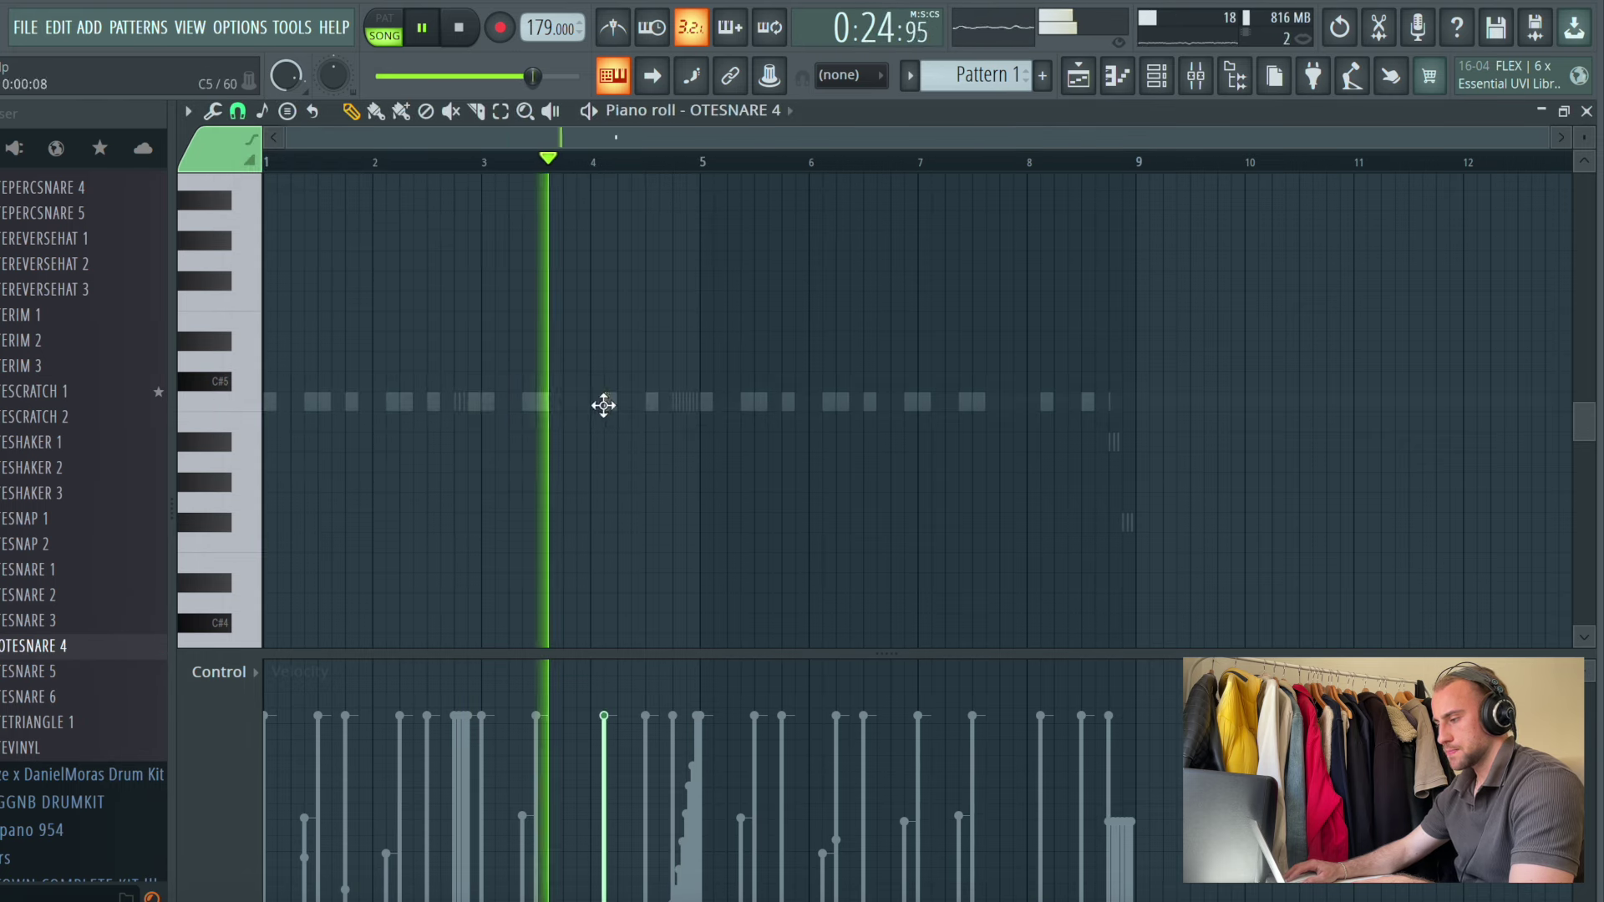
{"action": "left_click", "coordinate": [1042, 402]}
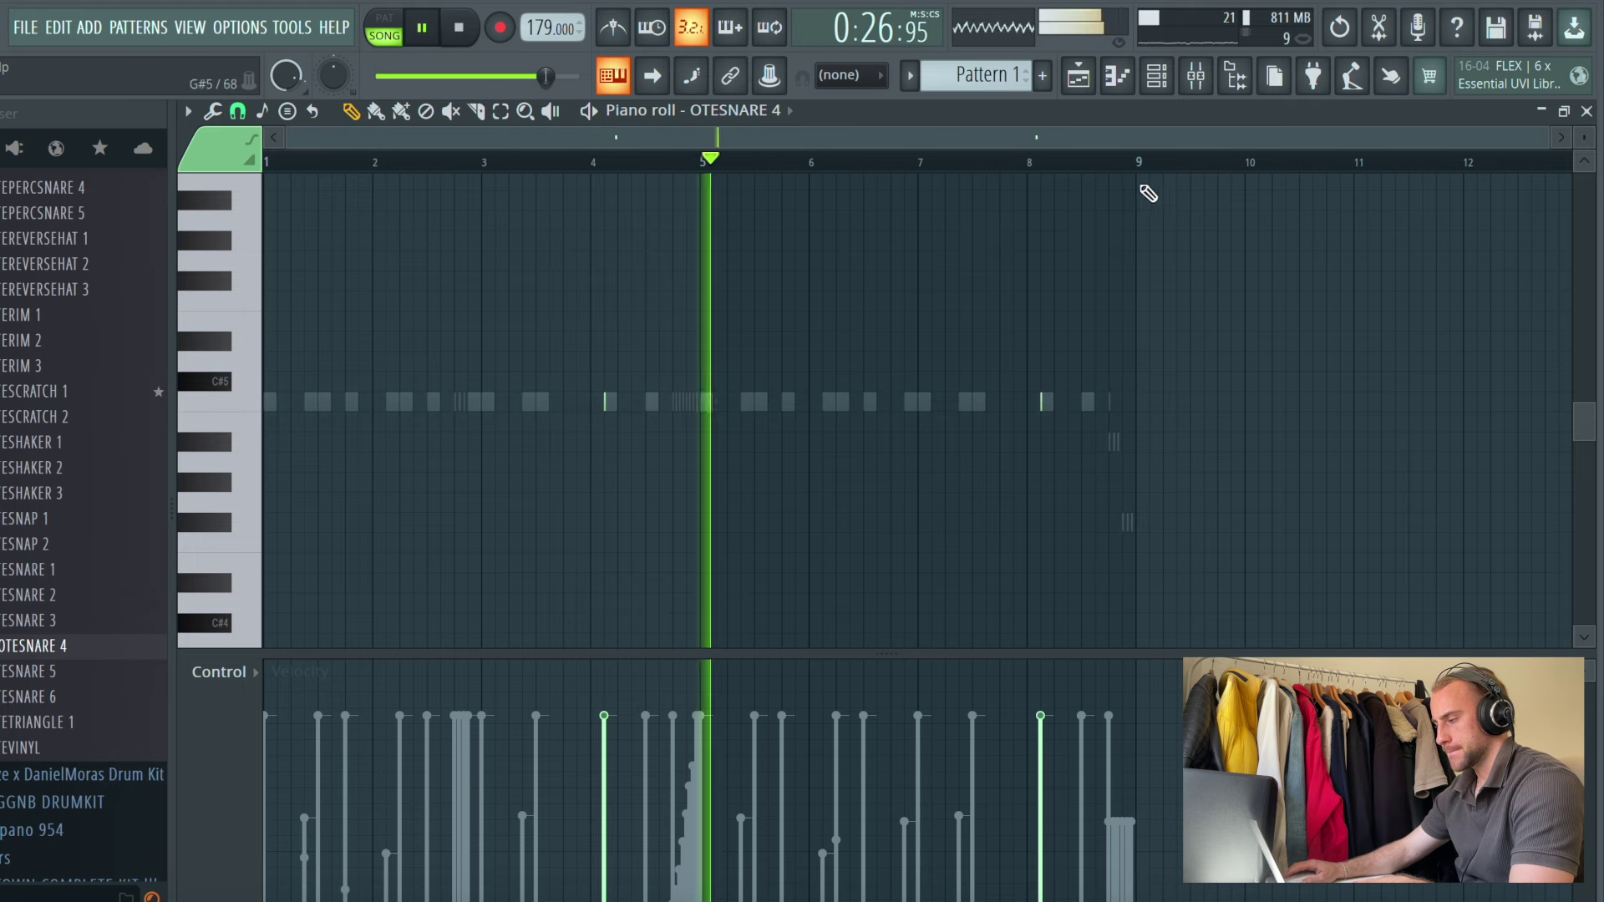
Delete the OTEHAT 3 notes in bars 5 and 6
{"action": "left_click", "coordinate": [1157, 76]}
{"action": "key", "text": "space"}
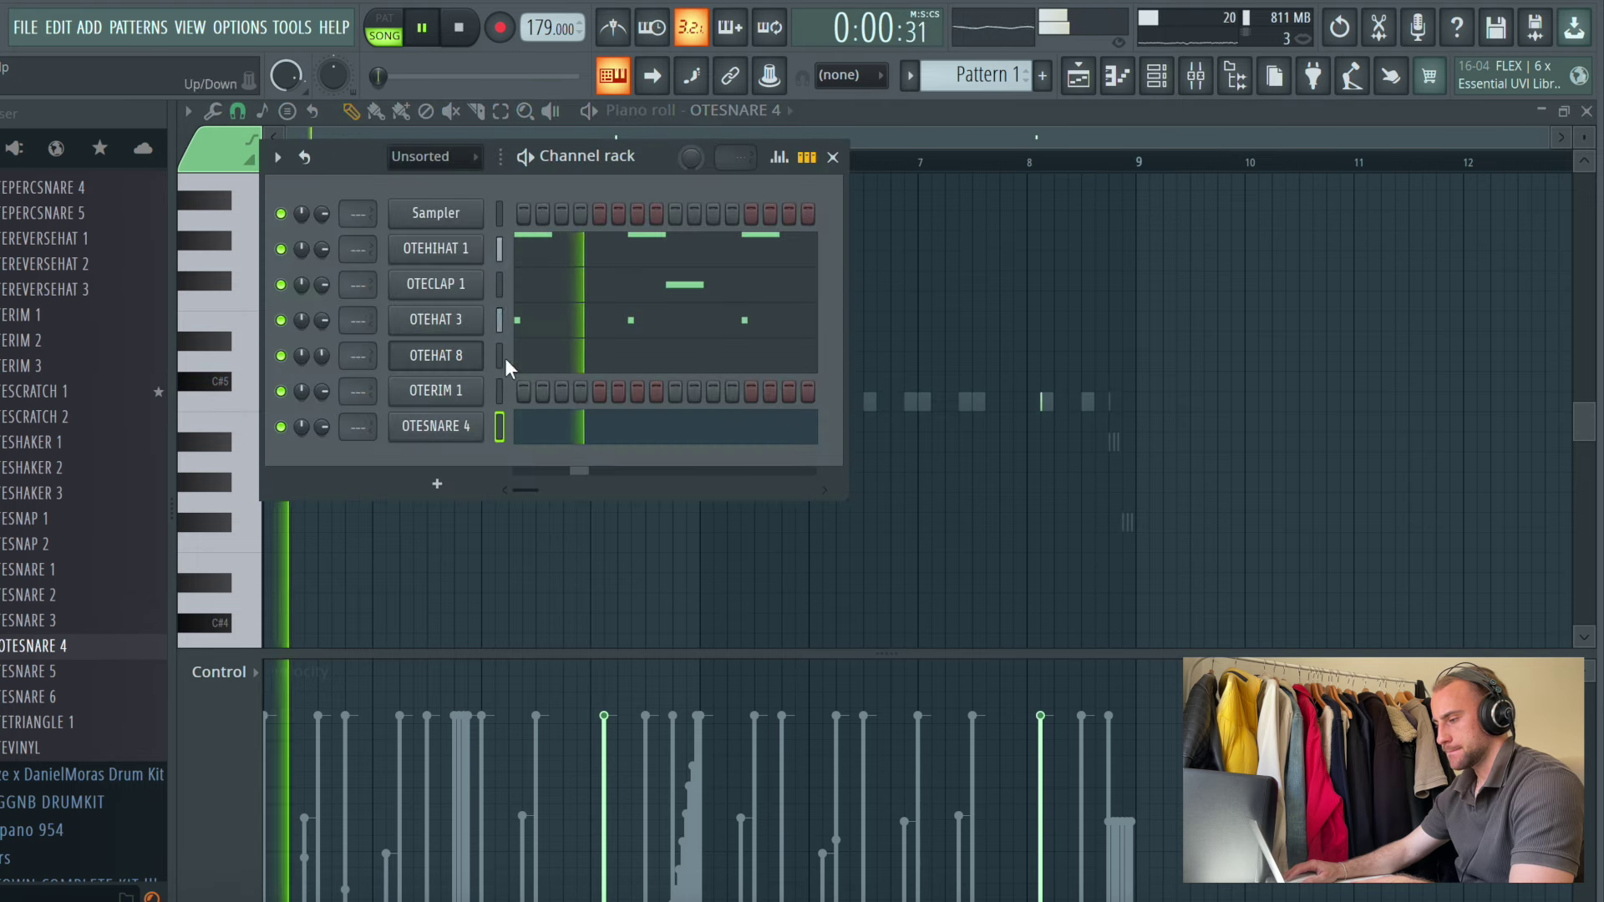
{"action": "left_click", "coordinate": [551, 323]}
{"action": "right_click", "coordinate": [701, 403]}
{"action": "right_click", "coordinate": [836, 404]}
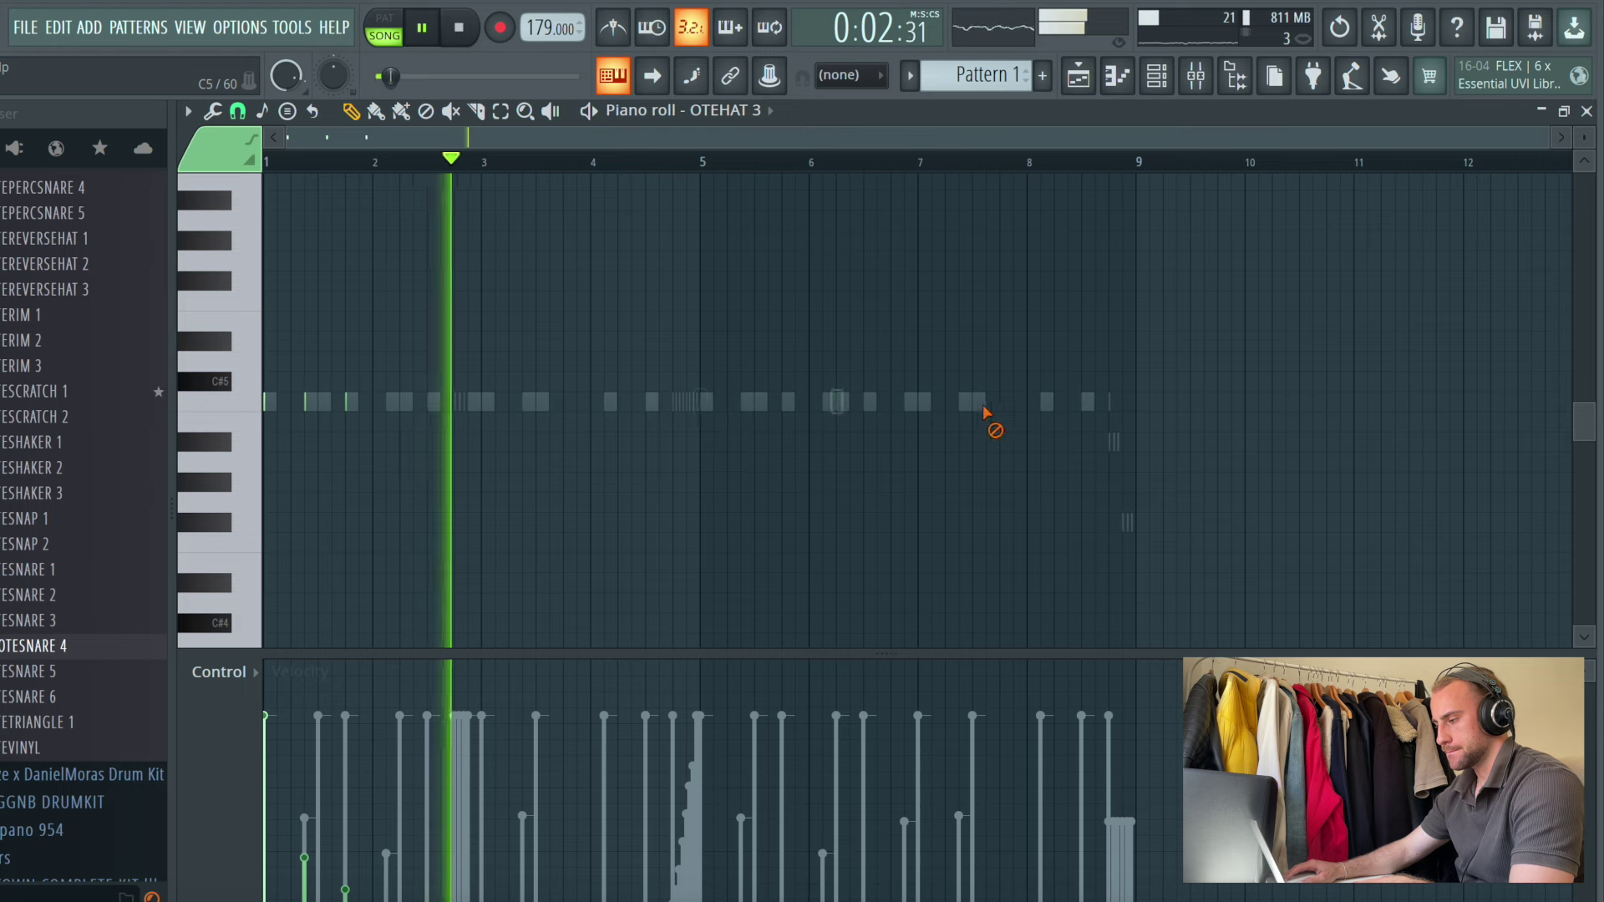
Add the OTESNARE 5 sample as a new channel and place a C5 note near the end of bar 8
{"action": "left_click", "coordinate": [1157, 76]}
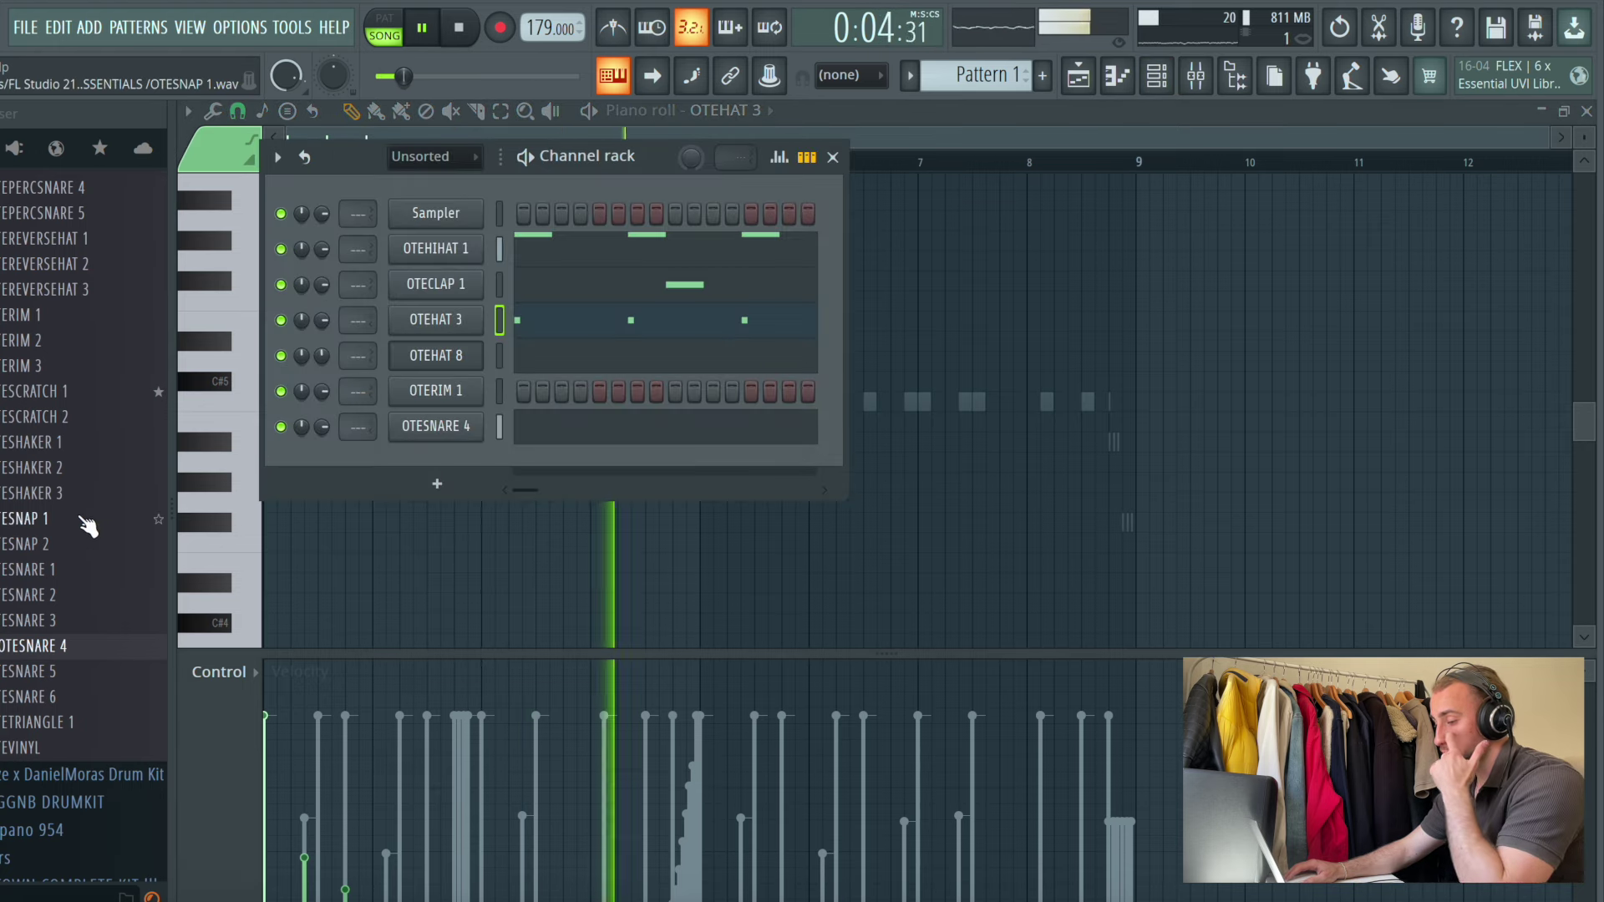
{"action": "left_click", "coordinate": [64, 677]}
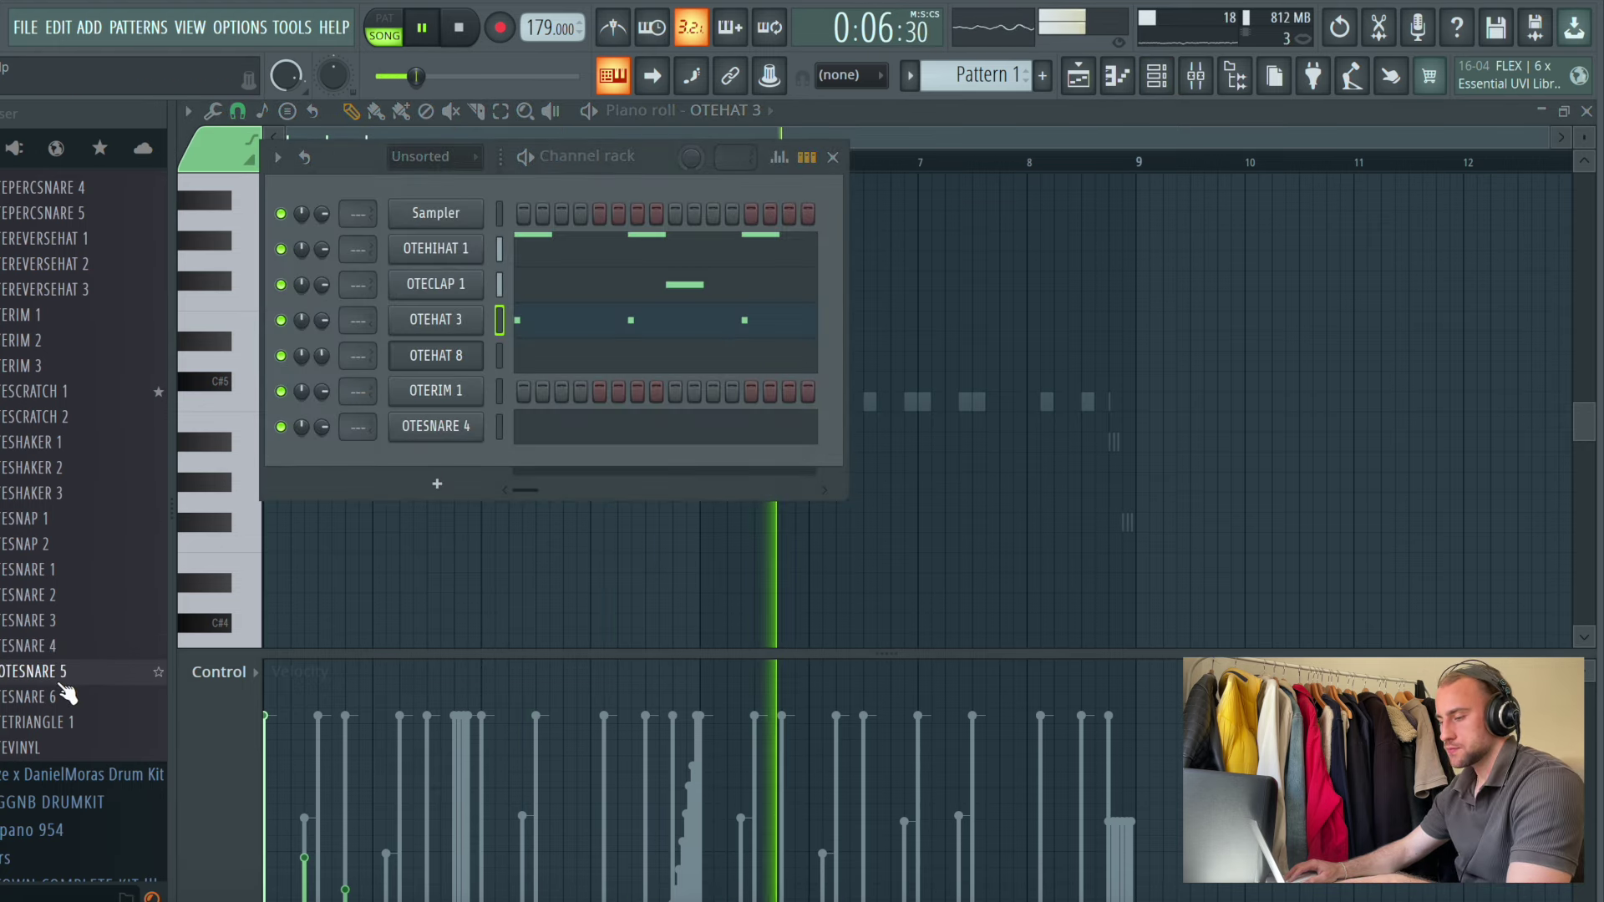
{"action": "left_click_drag", "start_coordinate": [398, 504], "coordinate": [392, 468]}
{"action": "right_click", "coordinate": [483, 457]}
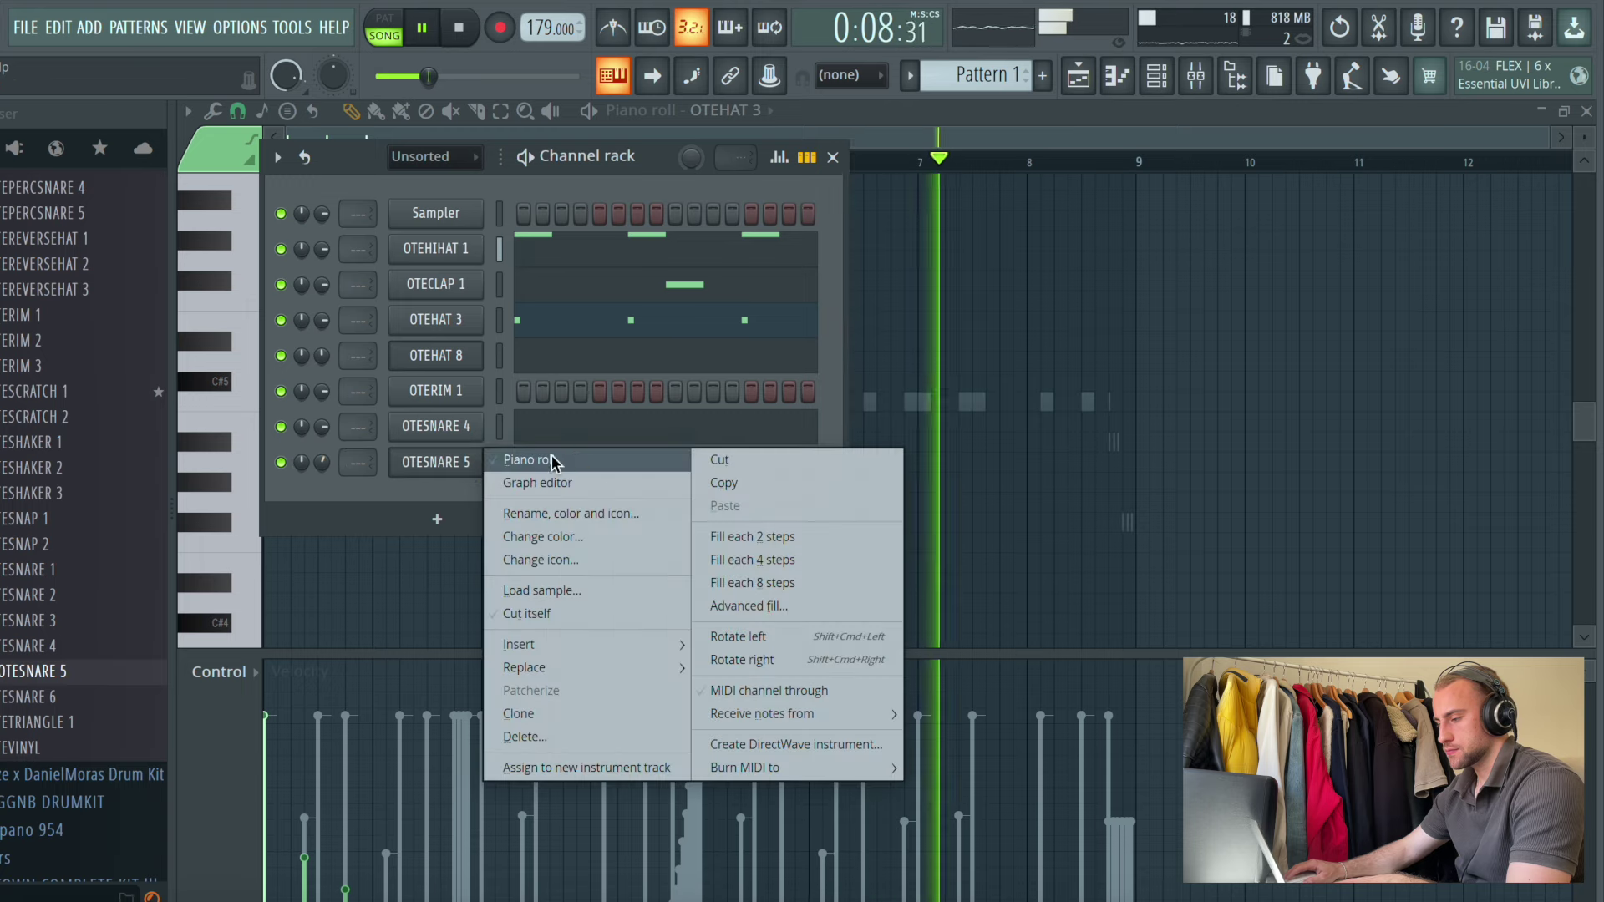
{"action": "left_click", "coordinate": [519, 462]}
{"action": "left_click", "coordinate": [1122, 402]}
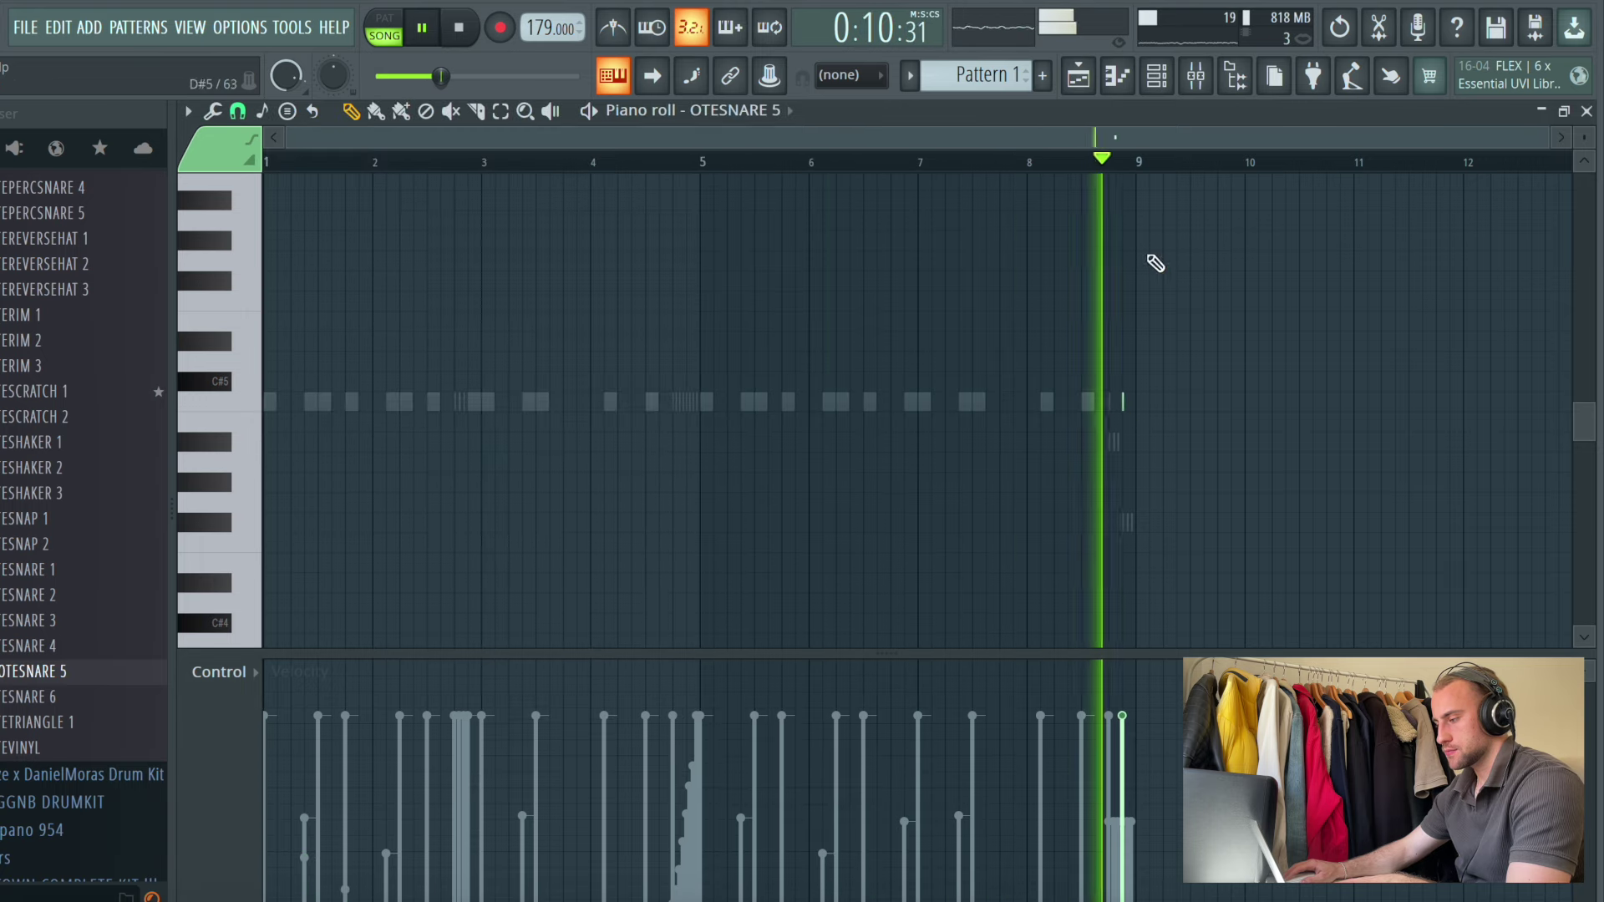
Replace the OTESNARE 5 channel's sample with OTESNARE 1 and cut the channel's notes
{"action": "left_click", "coordinate": [1156, 75]}
{"action": "left_click_drag", "start_coordinate": [82, 568], "coordinate": [91, 576]}
{"action": "left_click_drag", "start_coordinate": [428, 462], "coordinate": [430, 463]}
{"action": "right_click", "coordinate": [458, 464]}
{"action": "left_click", "coordinate": [728, 462]}
Place OTESNARE 1 C5 notes half a beat into bars 2 and 6
{"action": "right_click", "coordinate": [457, 468]}
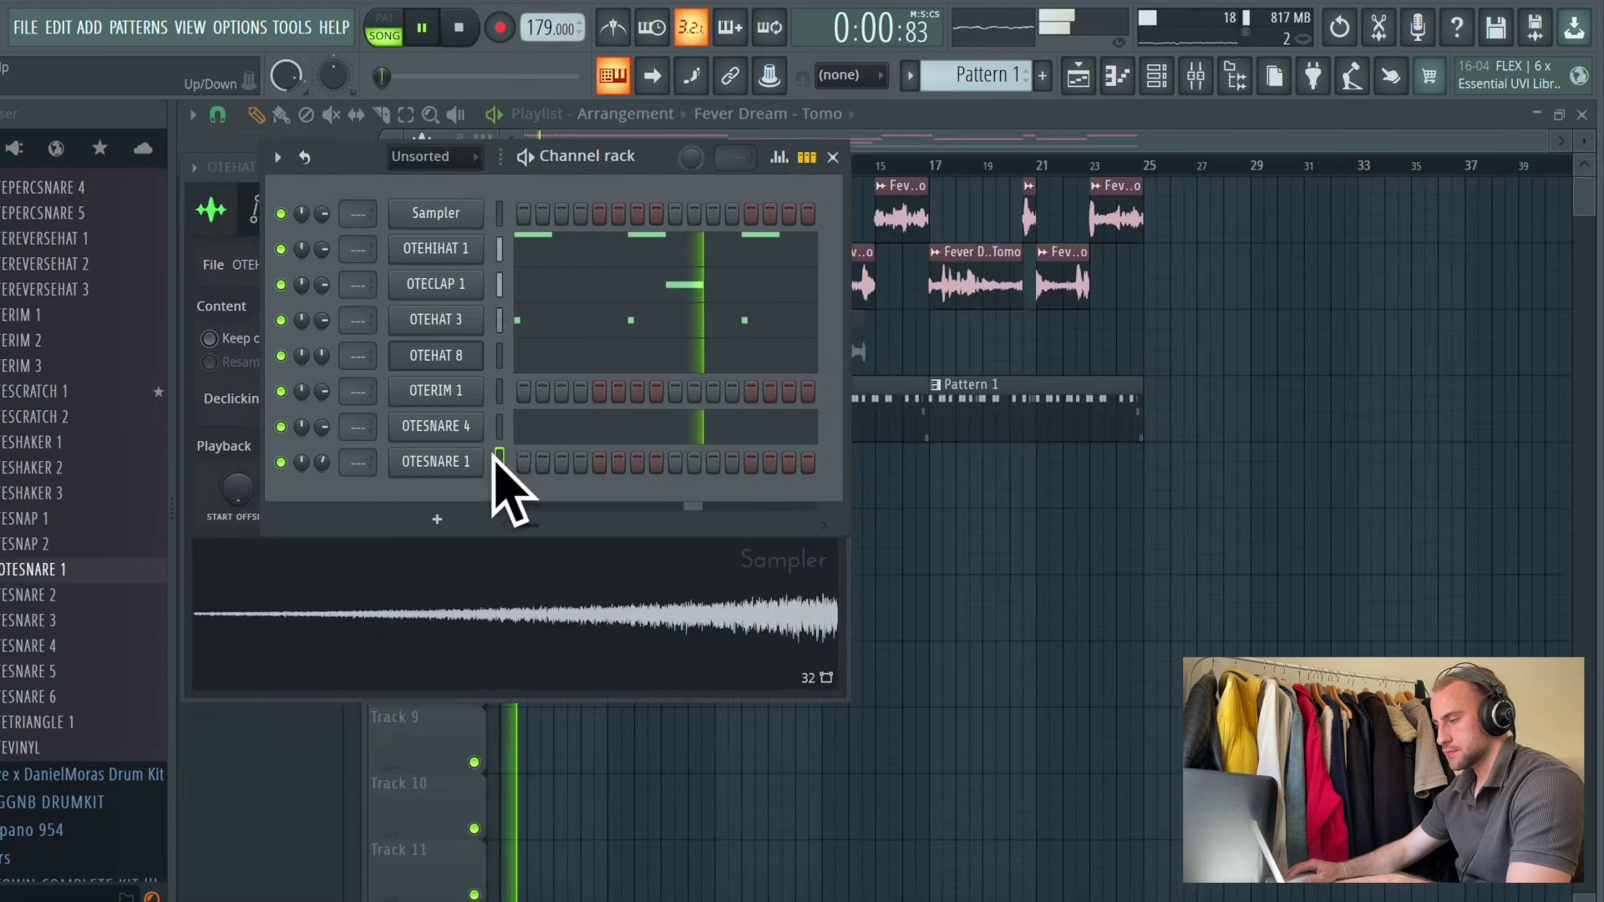
{"action": "right_click", "coordinate": [493, 459]}
{"action": "left_click", "coordinate": [544, 459]}
{"action": "left_click", "coordinate": [365, 406]}
{"action": "left_click", "coordinate": [388, 404]}
{"action": "right_click", "coordinate": [361, 406]}
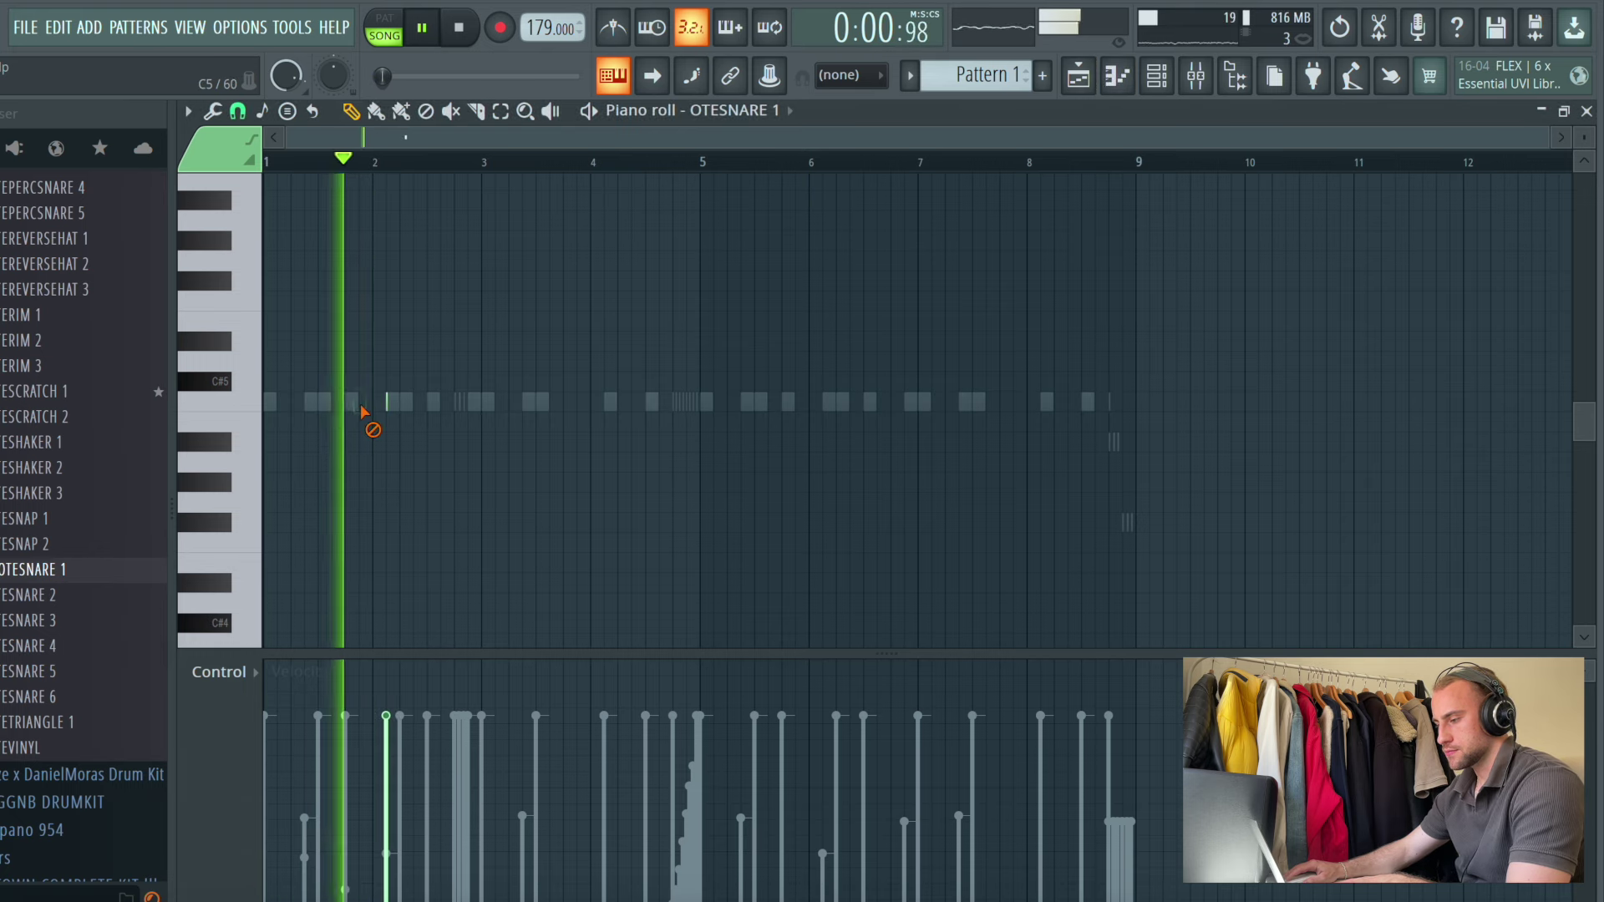
{"action": "left_click", "coordinate": [824, 403]}
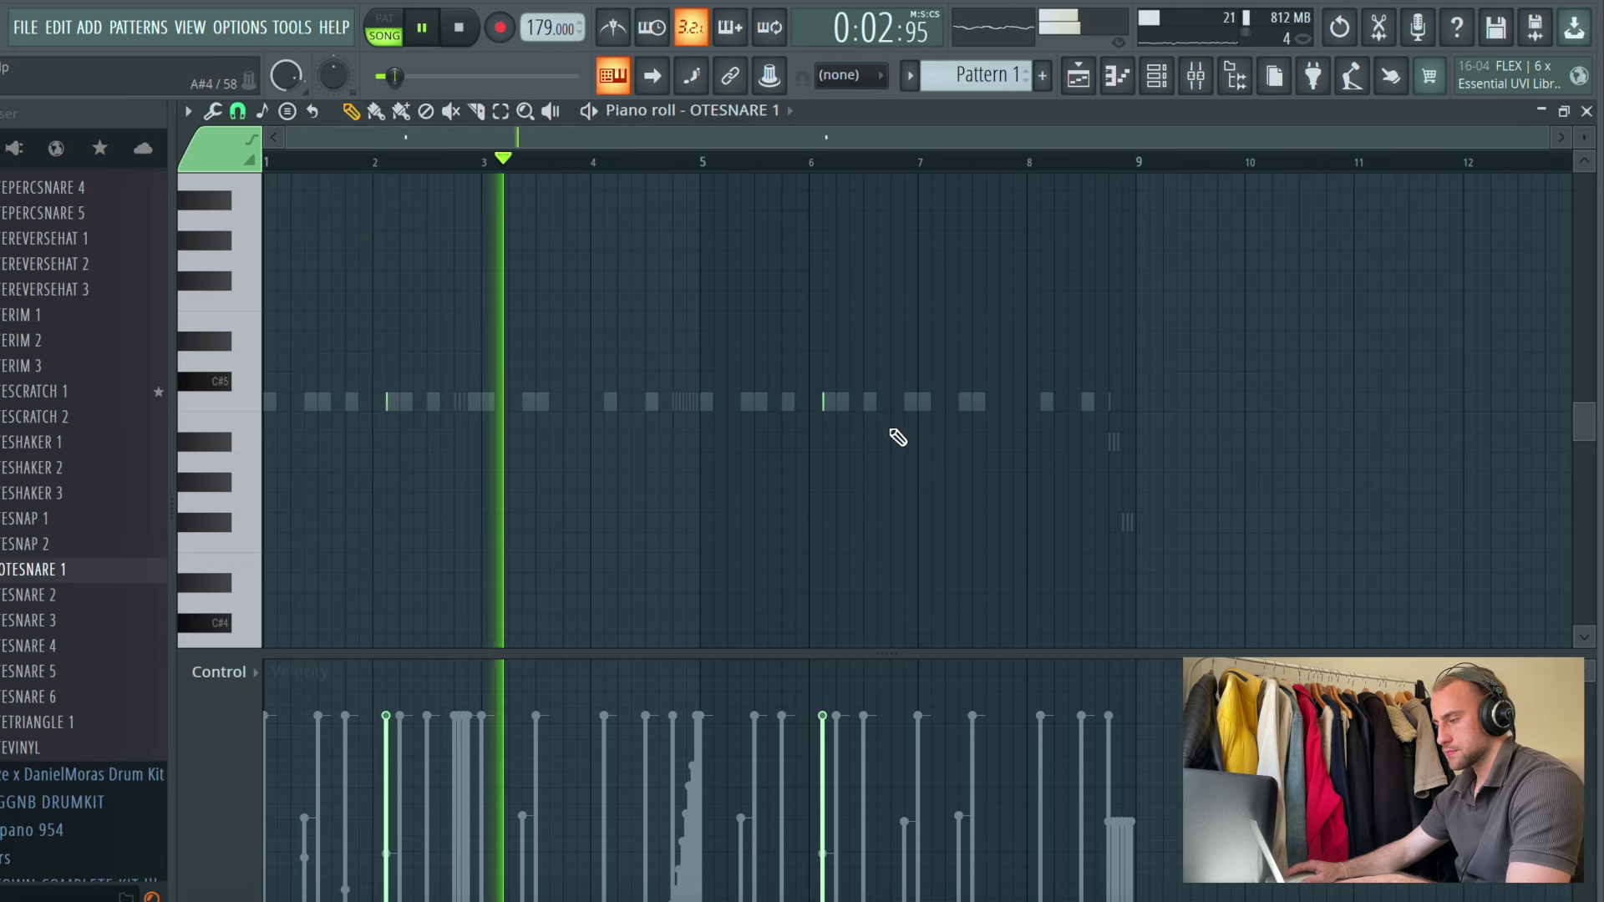
Try two OTERIM 1 C5 notes on the last beat of bar 4
{"action": "left_click", "coordinate": [1169, 77]}
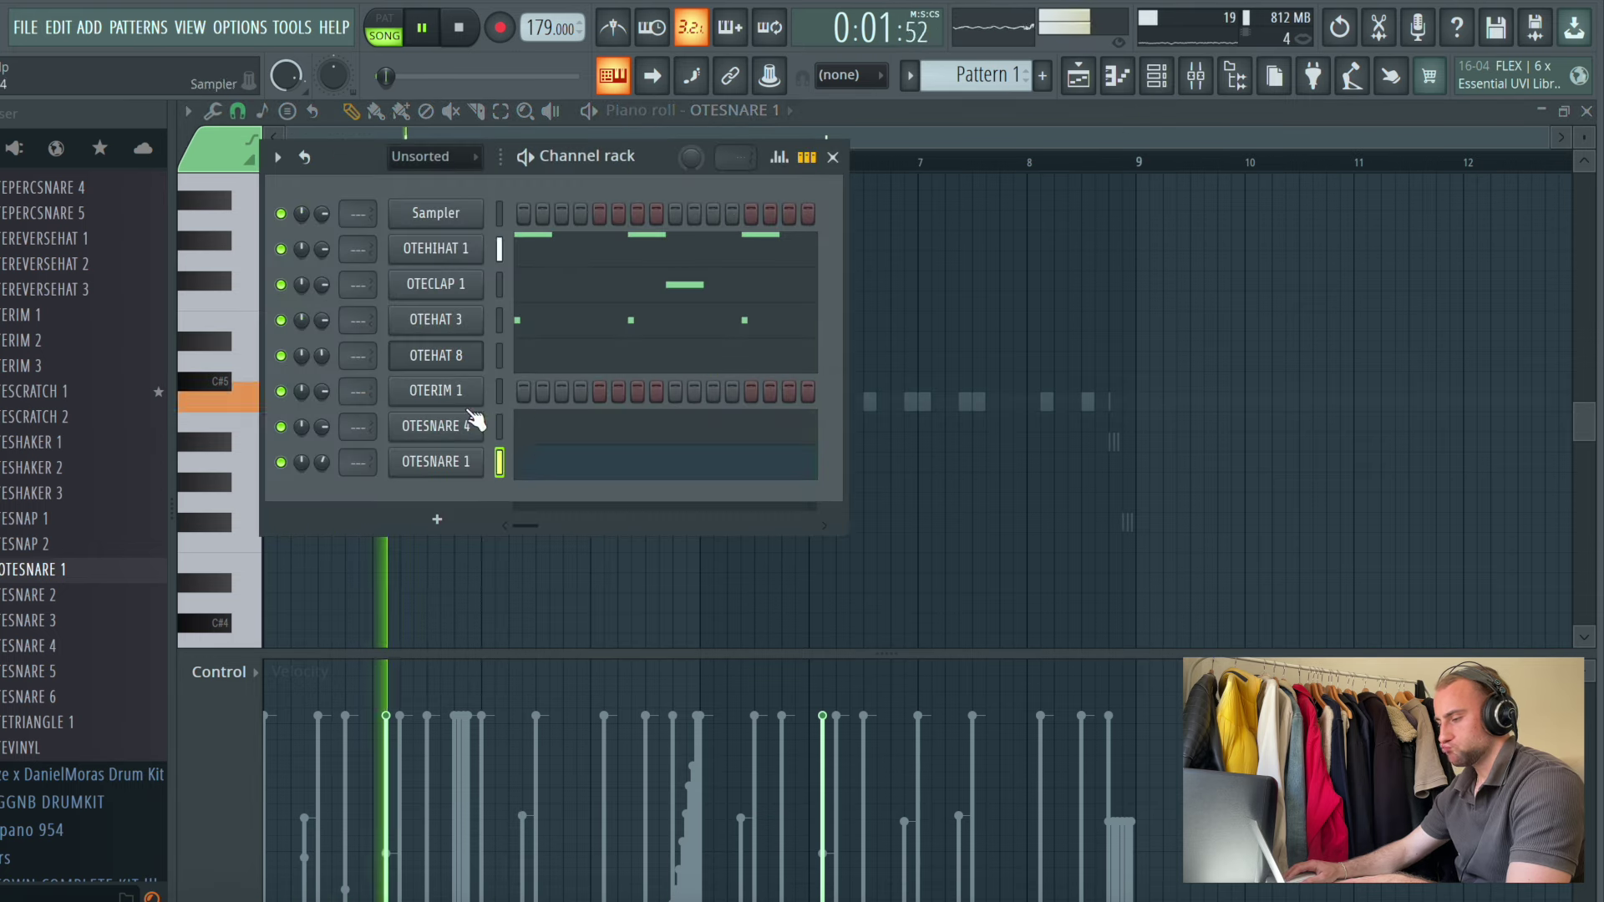
{"action": "right_click", "coordinate": [479, 386]}
{"action": "left_click", "coordinate": [543, 388]}
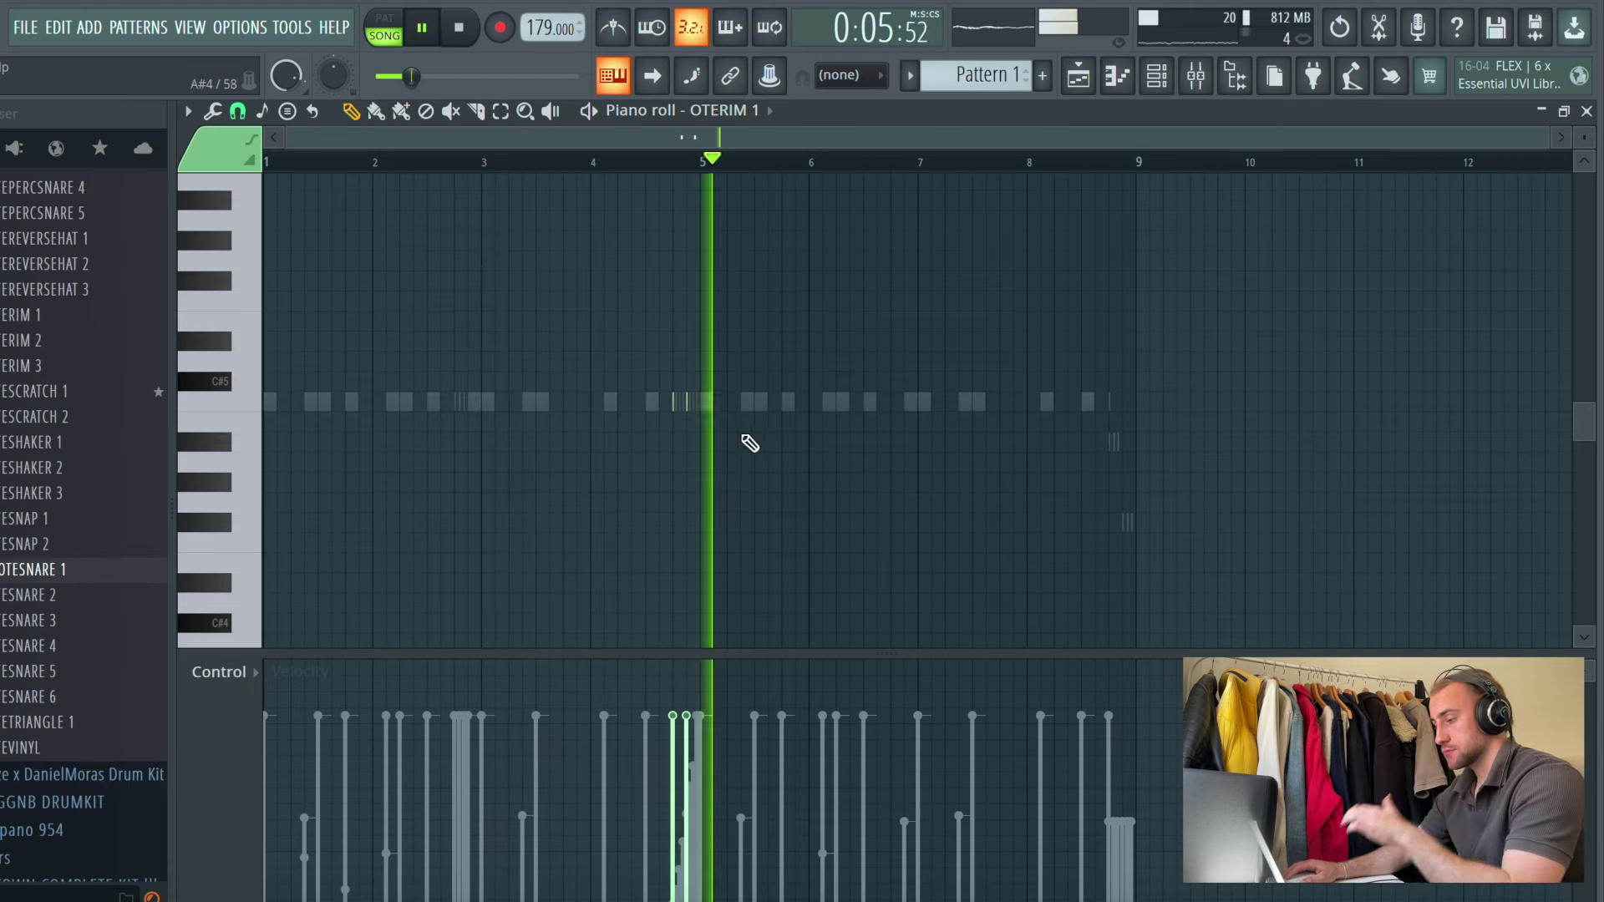
Add the OTEKICK 1 sample as a new channel and open its piano roll
{"action": "left_click", "coordinate": [1156, 76]}
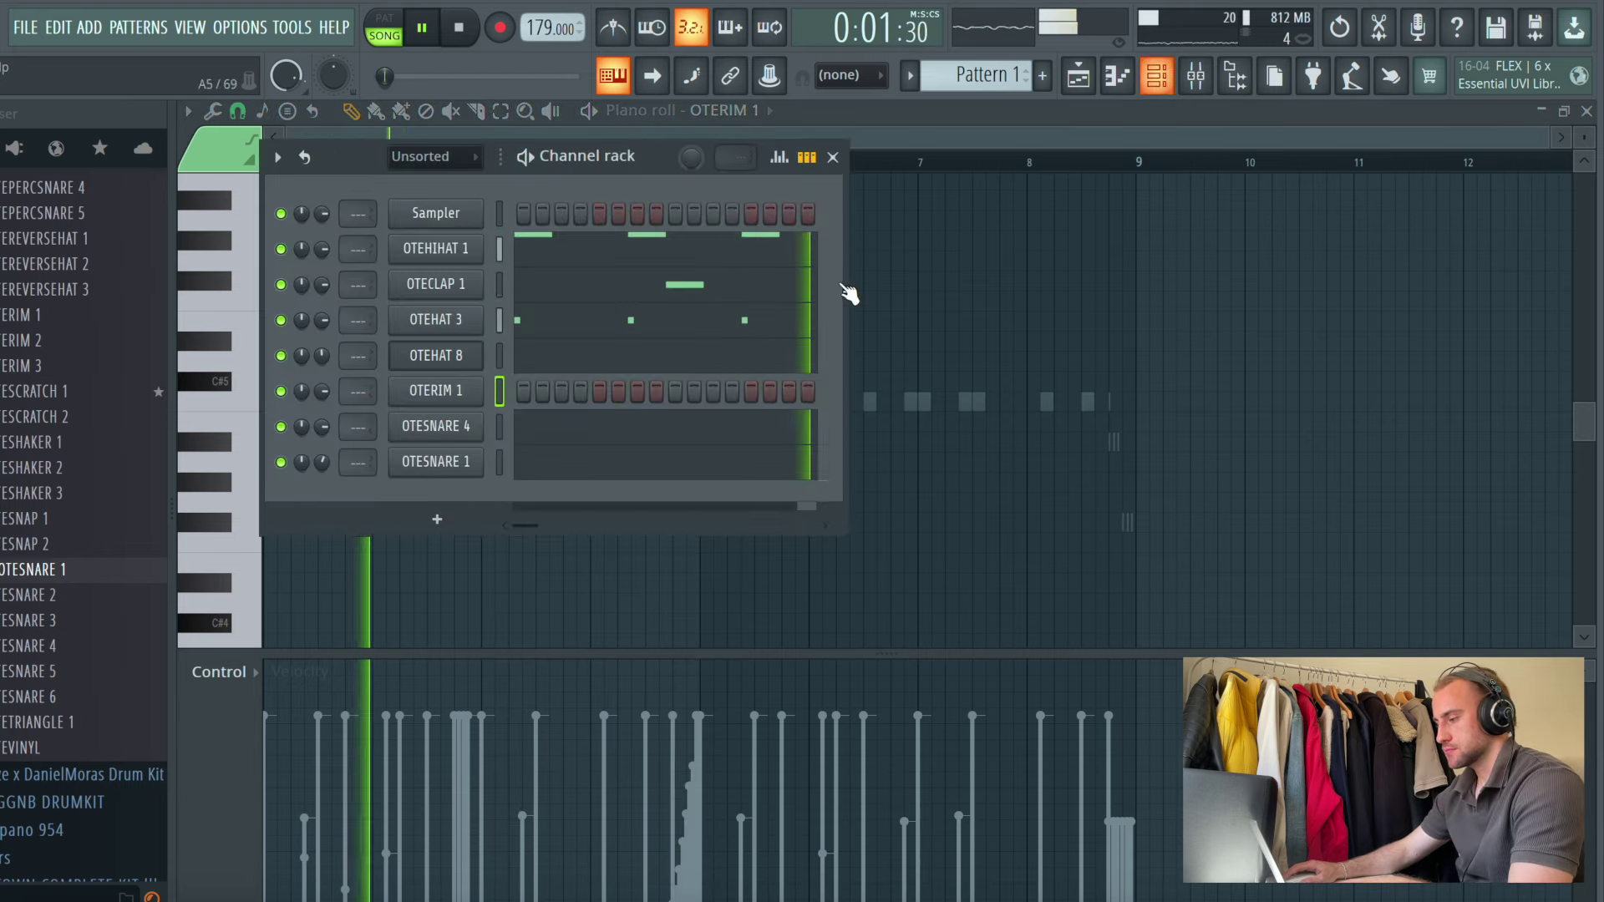
{"action": "scroll", "coordinate": [67, 458], "scroll_direction": "up", "scroll_amount": 5}
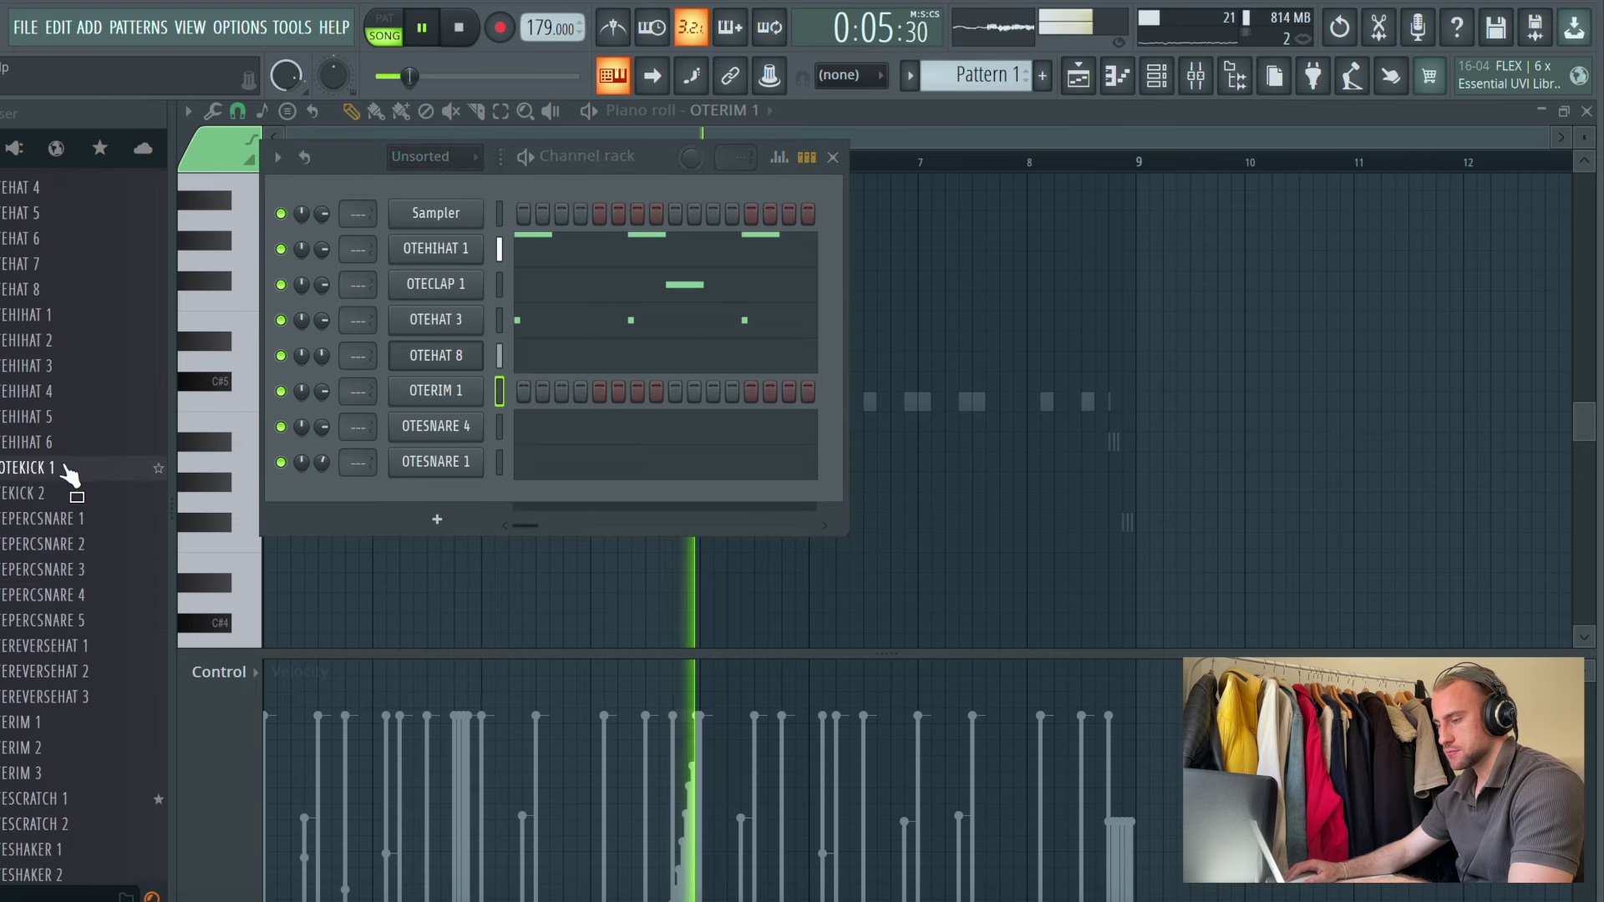
{"action": "left_click_drag", "start_coordinate": [329, 493], "coordinate": [327, 501]}
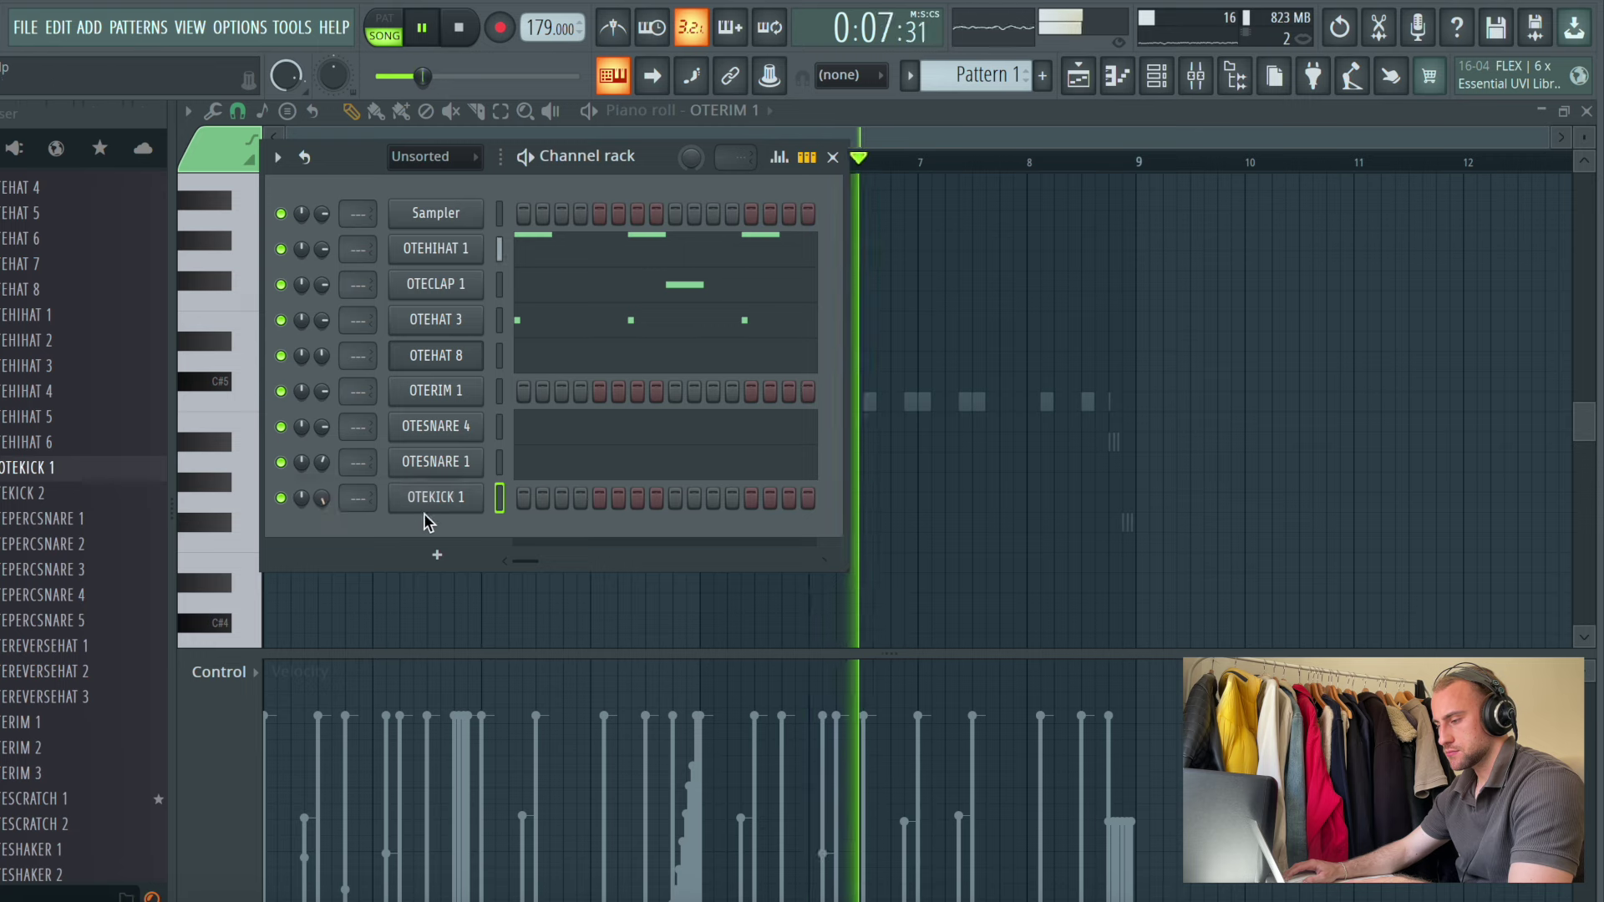
{"action": "right_click", "coordinate": [472, 497]}
{"action": "left_click", "coordinate": [514, 502]}
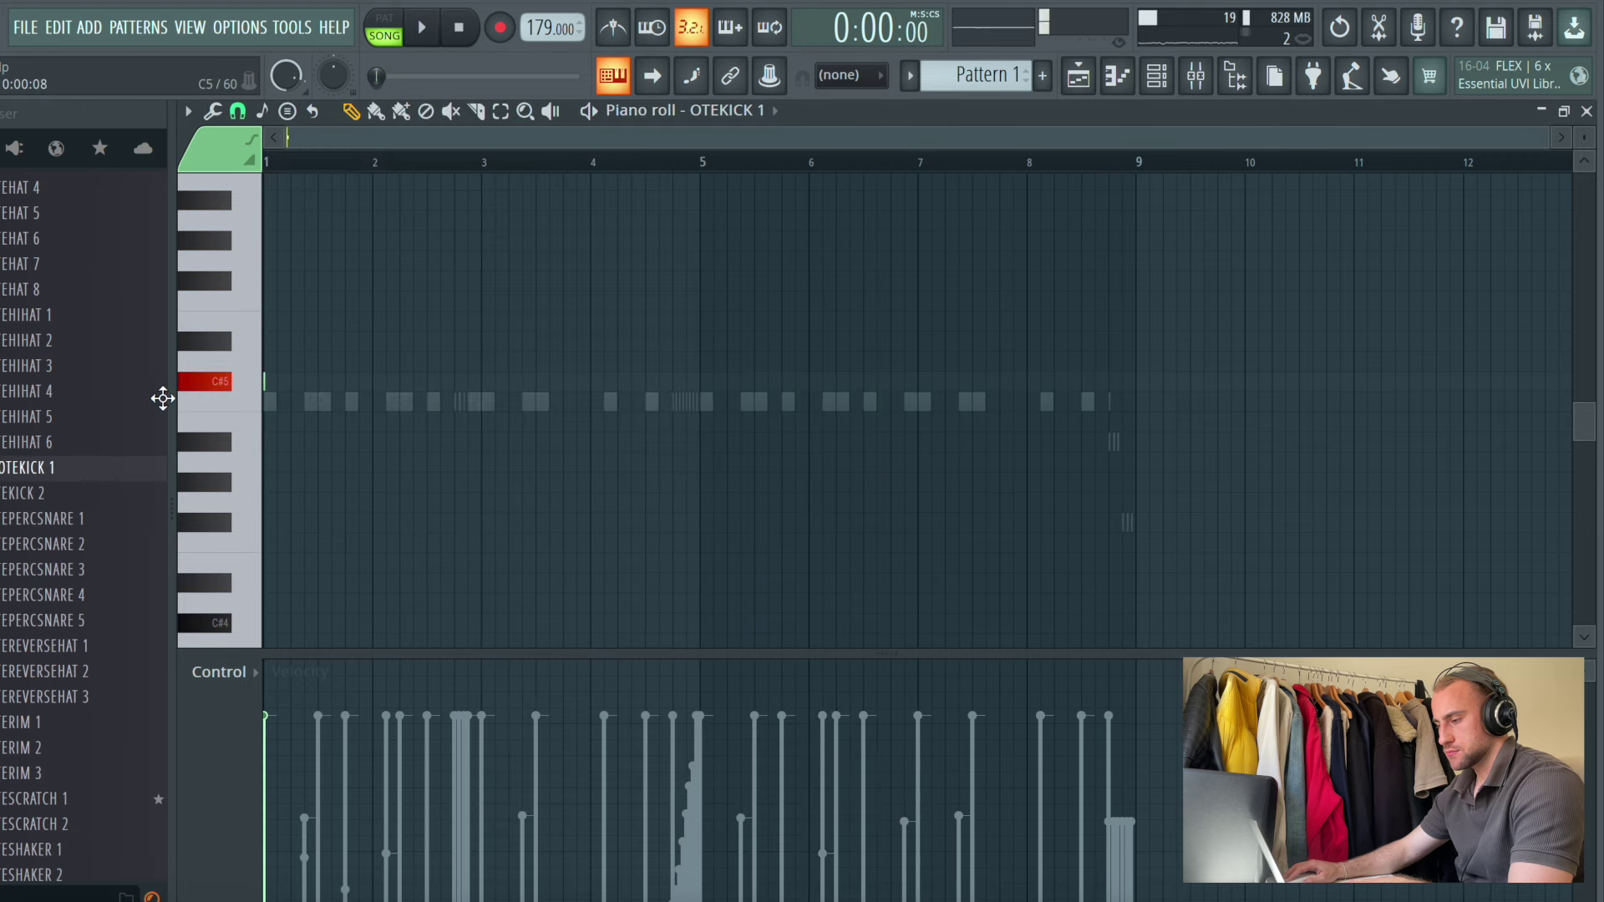
Place OTEKICK 1 C5 notes across bars 1 to 4: three in bar 1, one in bar 2, two each in bars 3 and 4
{"action": "left_click", "coordinate": [308, 405]}
{"action": "left_click", "coordinate": [347, 404]}
{"action": "left_click", "coordinate": [402, 404]}
{"action": "key", "text": "space"}
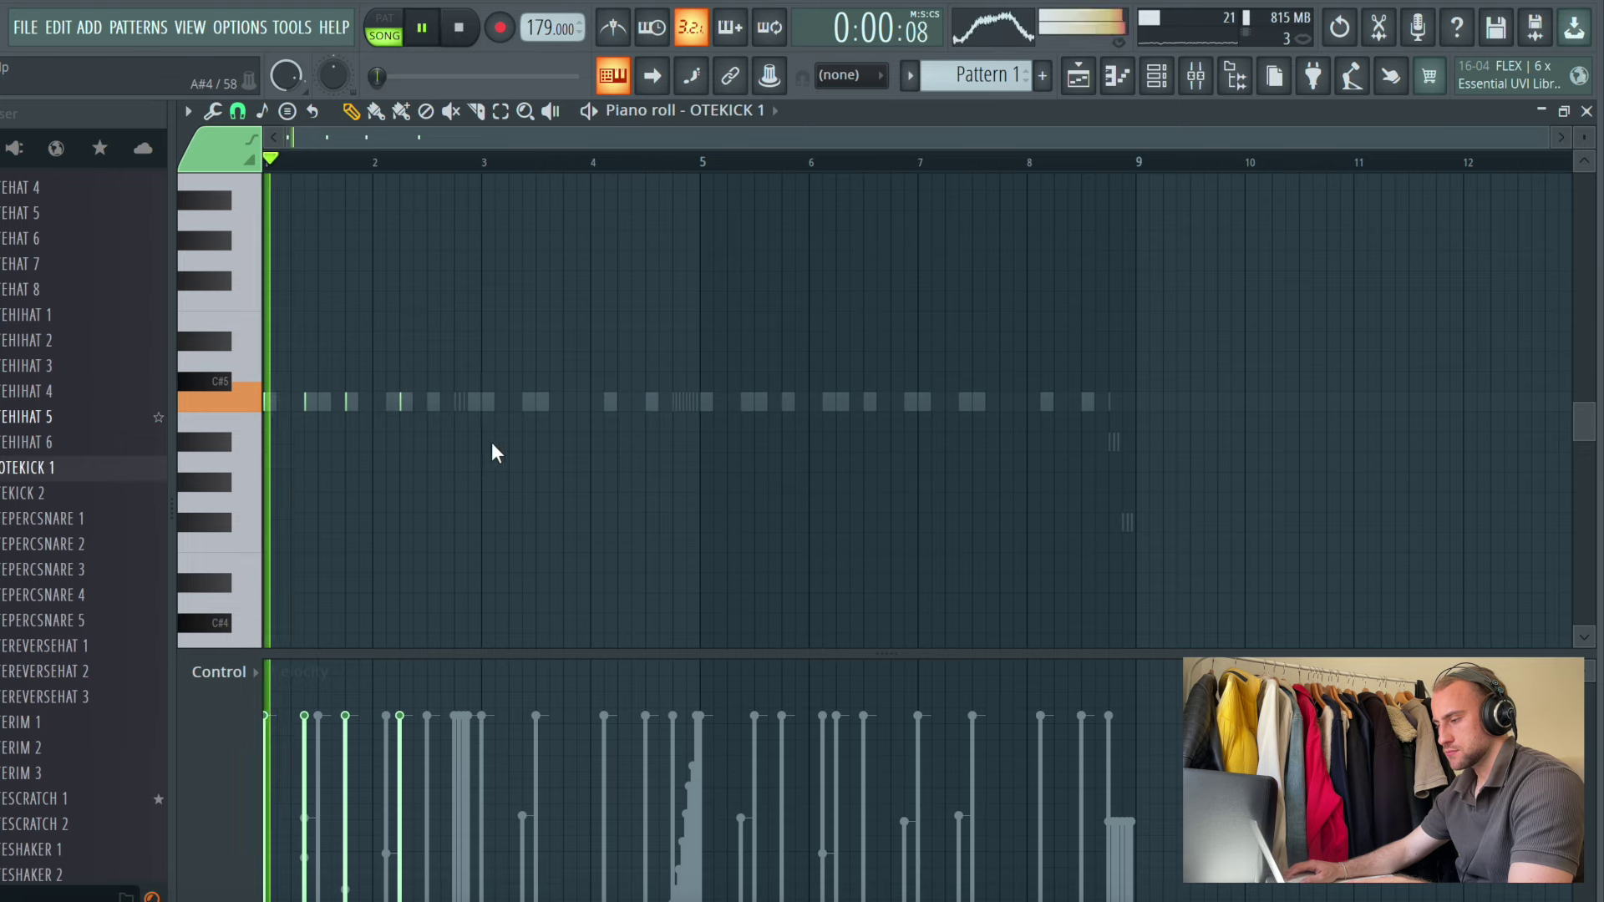
{"action": "left_click", "coordinate": [483, 405]}
{"action": "left_click", "coordinate": [565, 404]}
{"action": "left_click", "coordinate": [618, 404]}
{"action": "left_click", "coordinate": [673, 405]}
Continue the OTEKICK 1 pattern with three C5 notes in bar 5 and one on the second beat of bar 6
{"action": "left_click", "coordinate": [713, 404]}
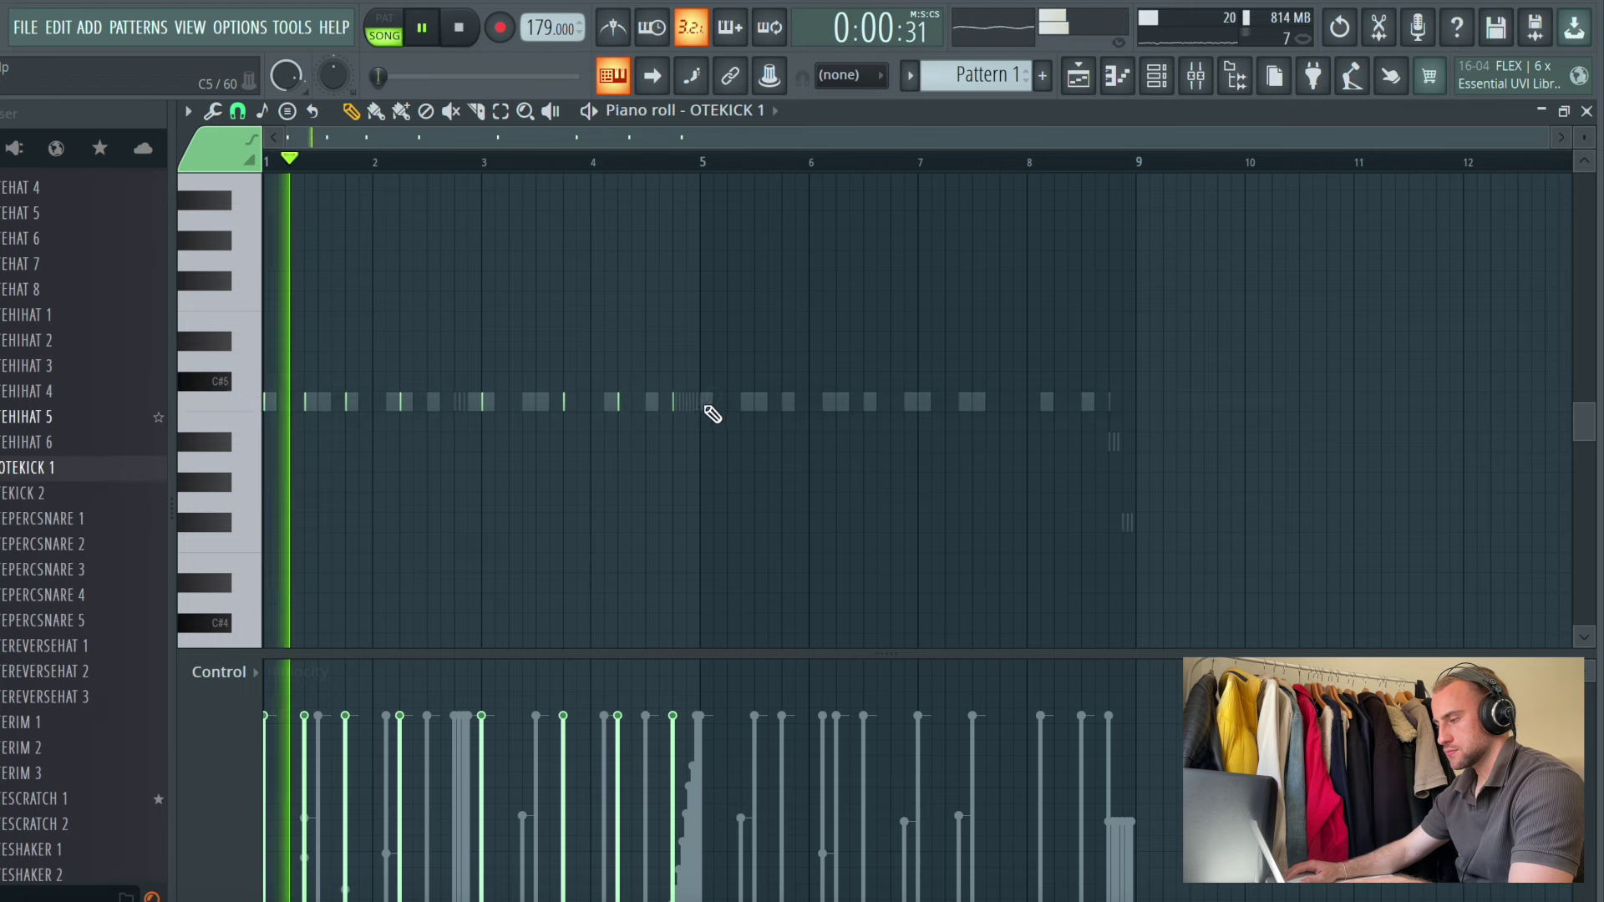
{"action": "left_click", "coordinate": [741, 404]}
{"action": "left_click", "coordinate": [782, 404]}
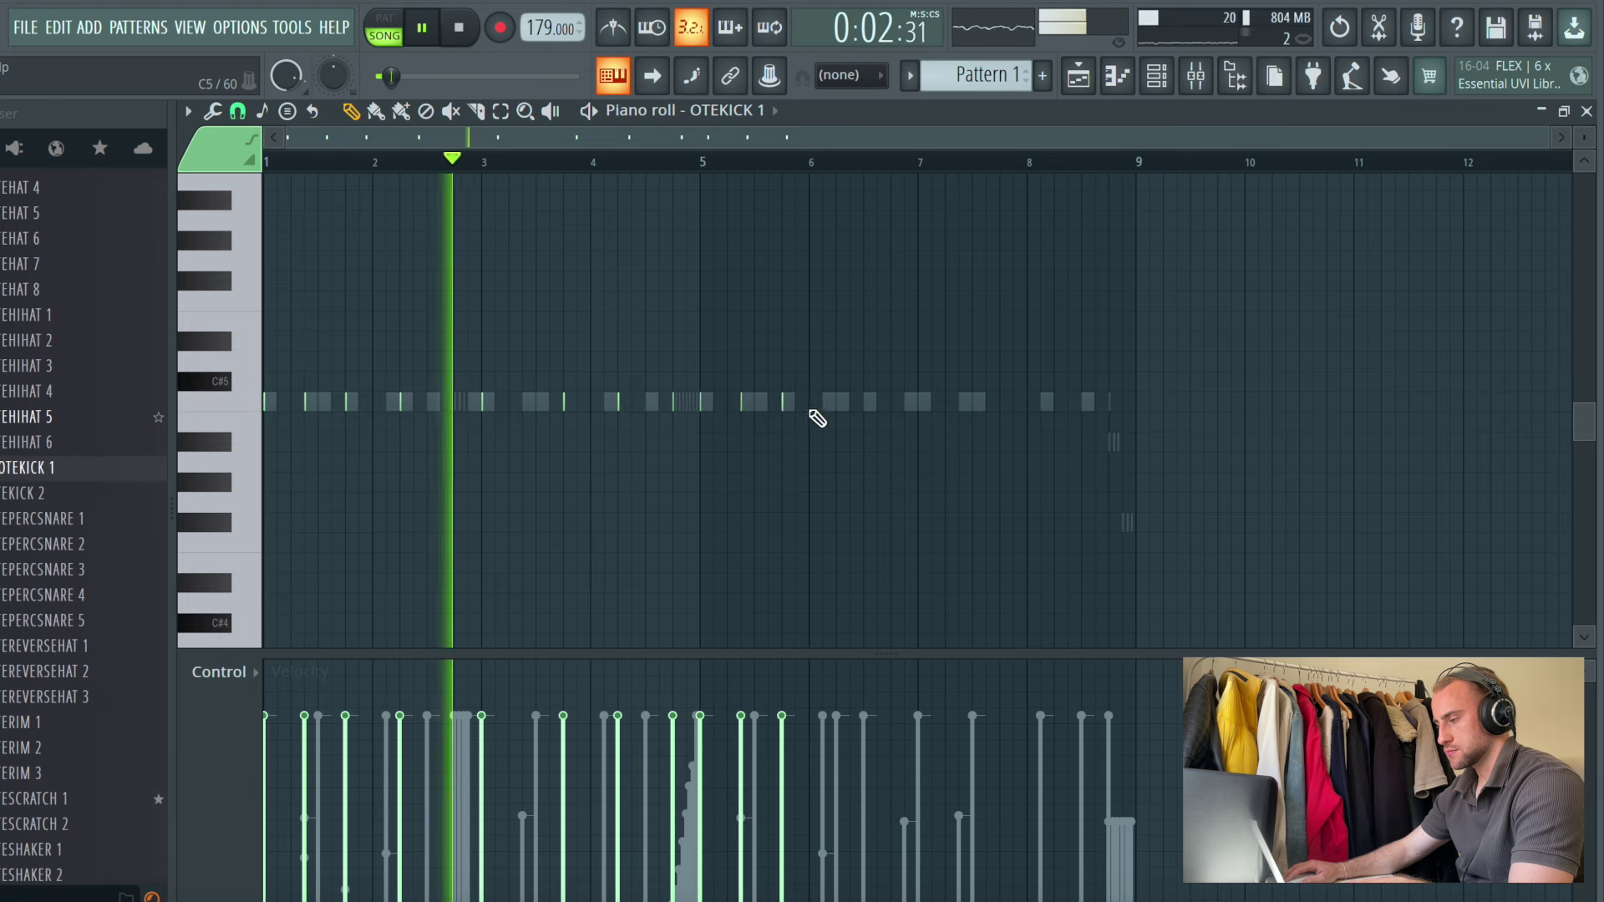
{"action": "left_click", "coordinate": [809, 404]}
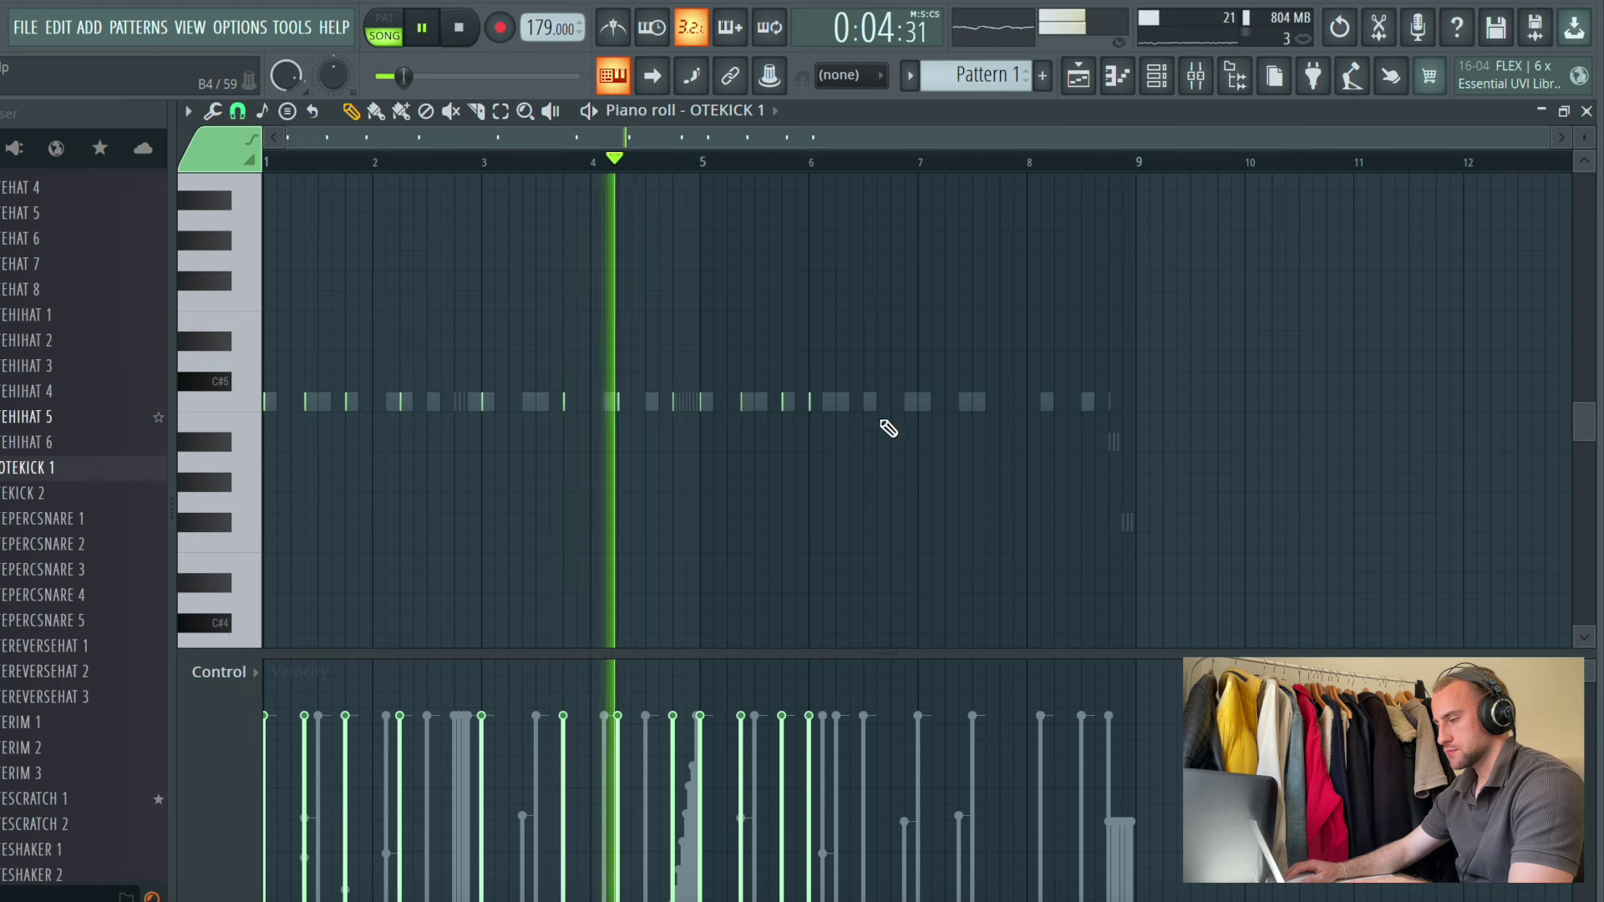
{"action": "right_click", "coordinate": [809, 407]}
{"action": "left_click", "coordinate": [836, 410]}
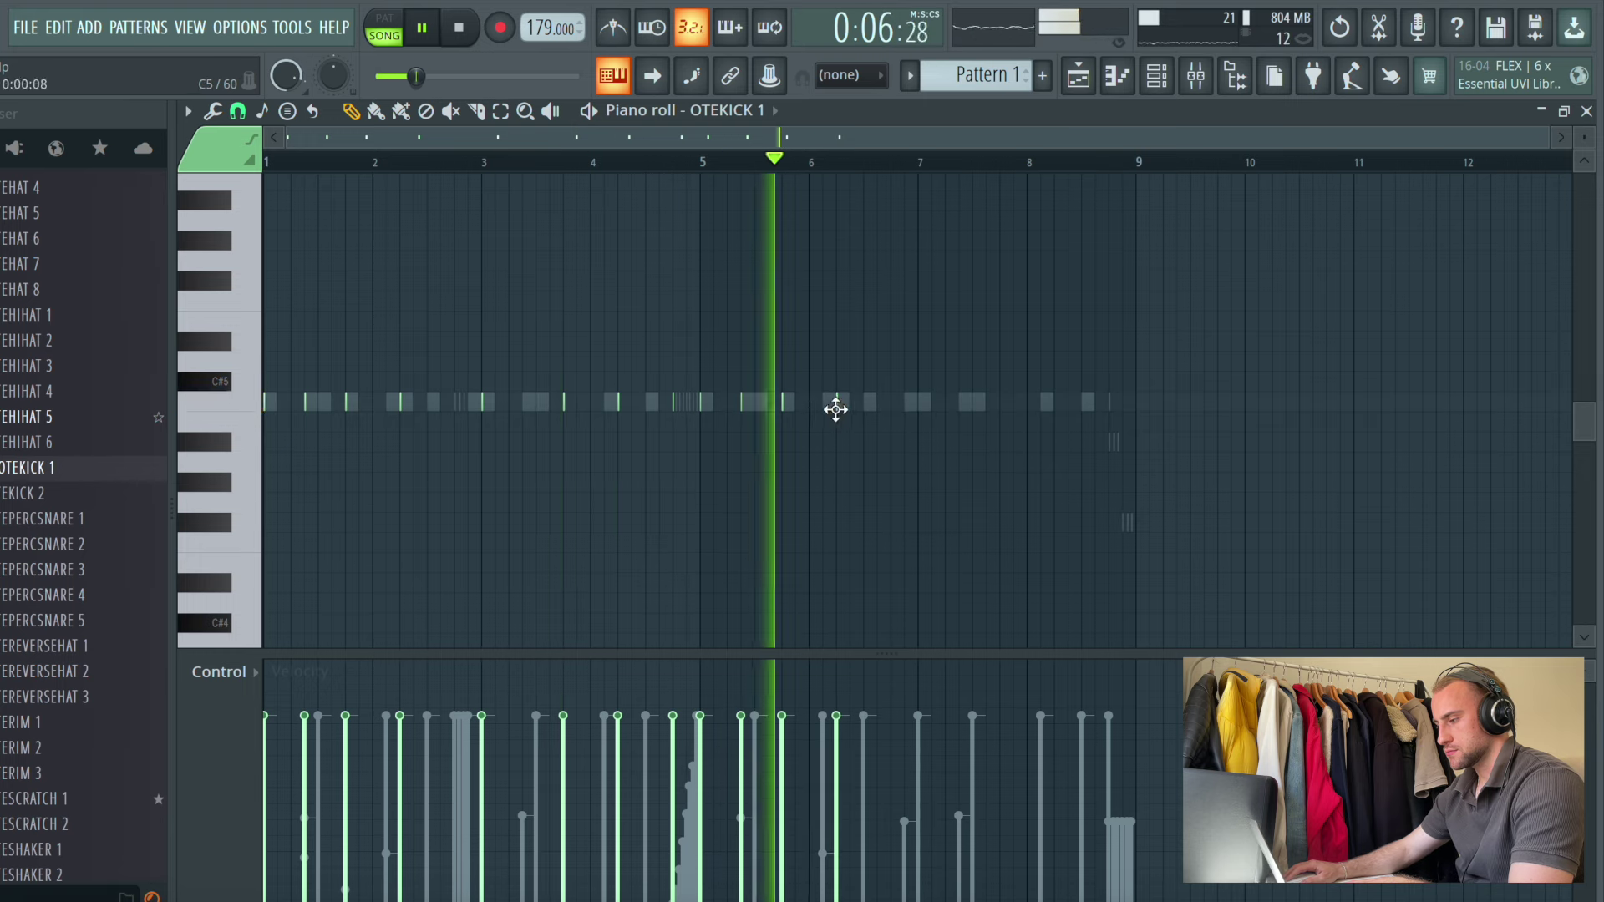
Add one C5 kick note in bar 7 and two in bar 8 for OTEKICK 1, and mute the OTEKICK 1 channel
{"action": "left_click", "coordinate": [918, 405]}
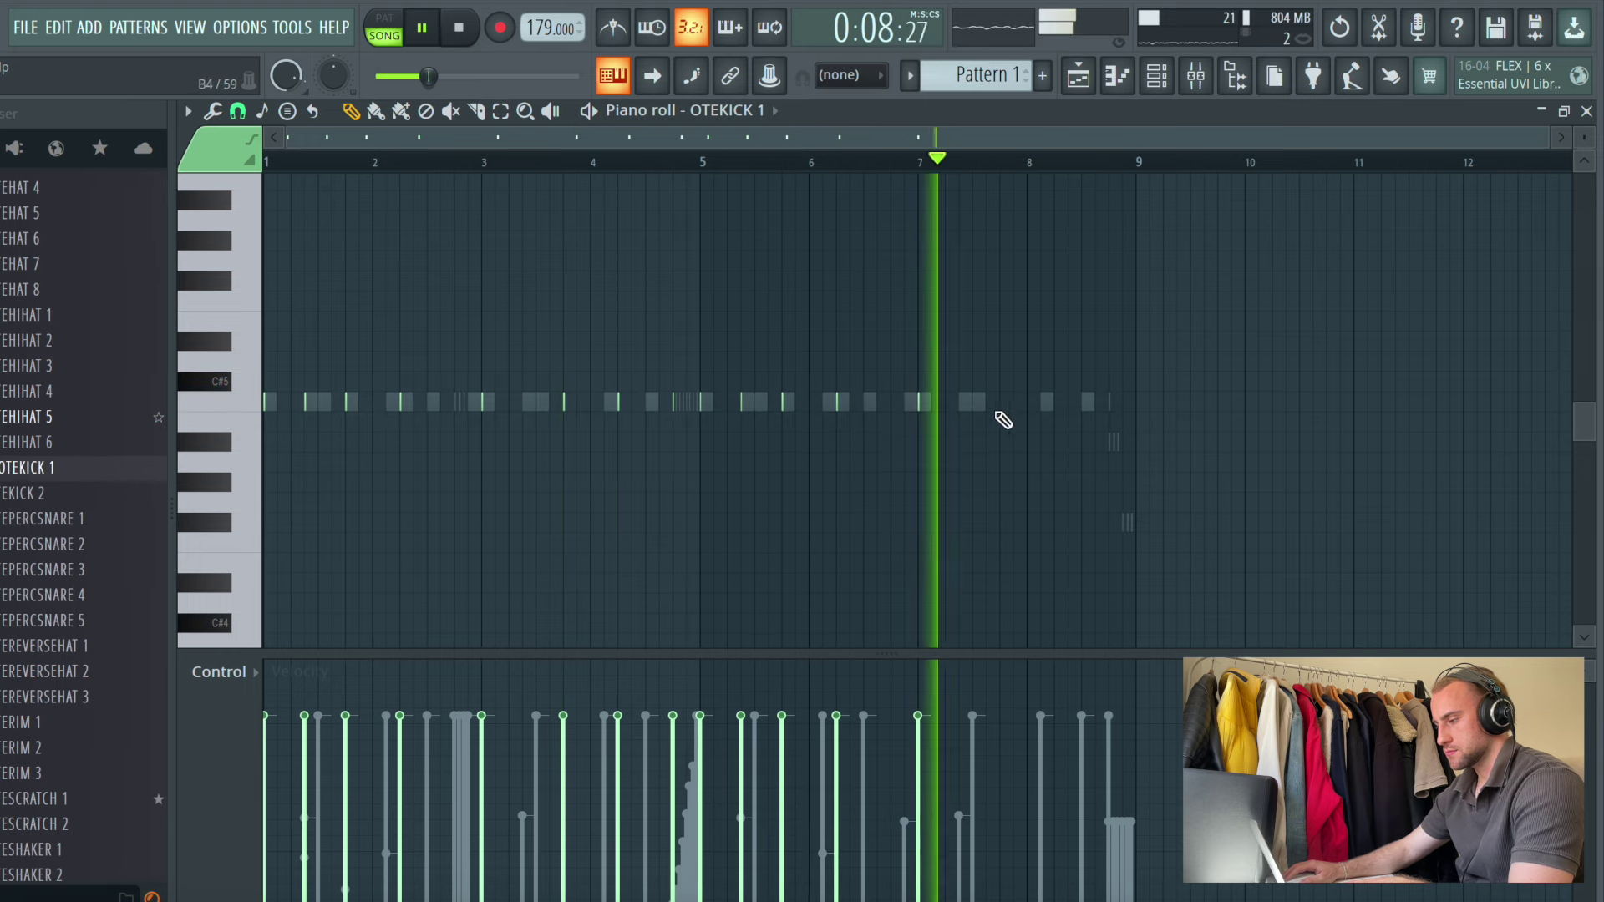
{"action": "left_click", "coordinate": [1053, 404]}
{"action": "left_click", "coordinate": [1110, 404]}
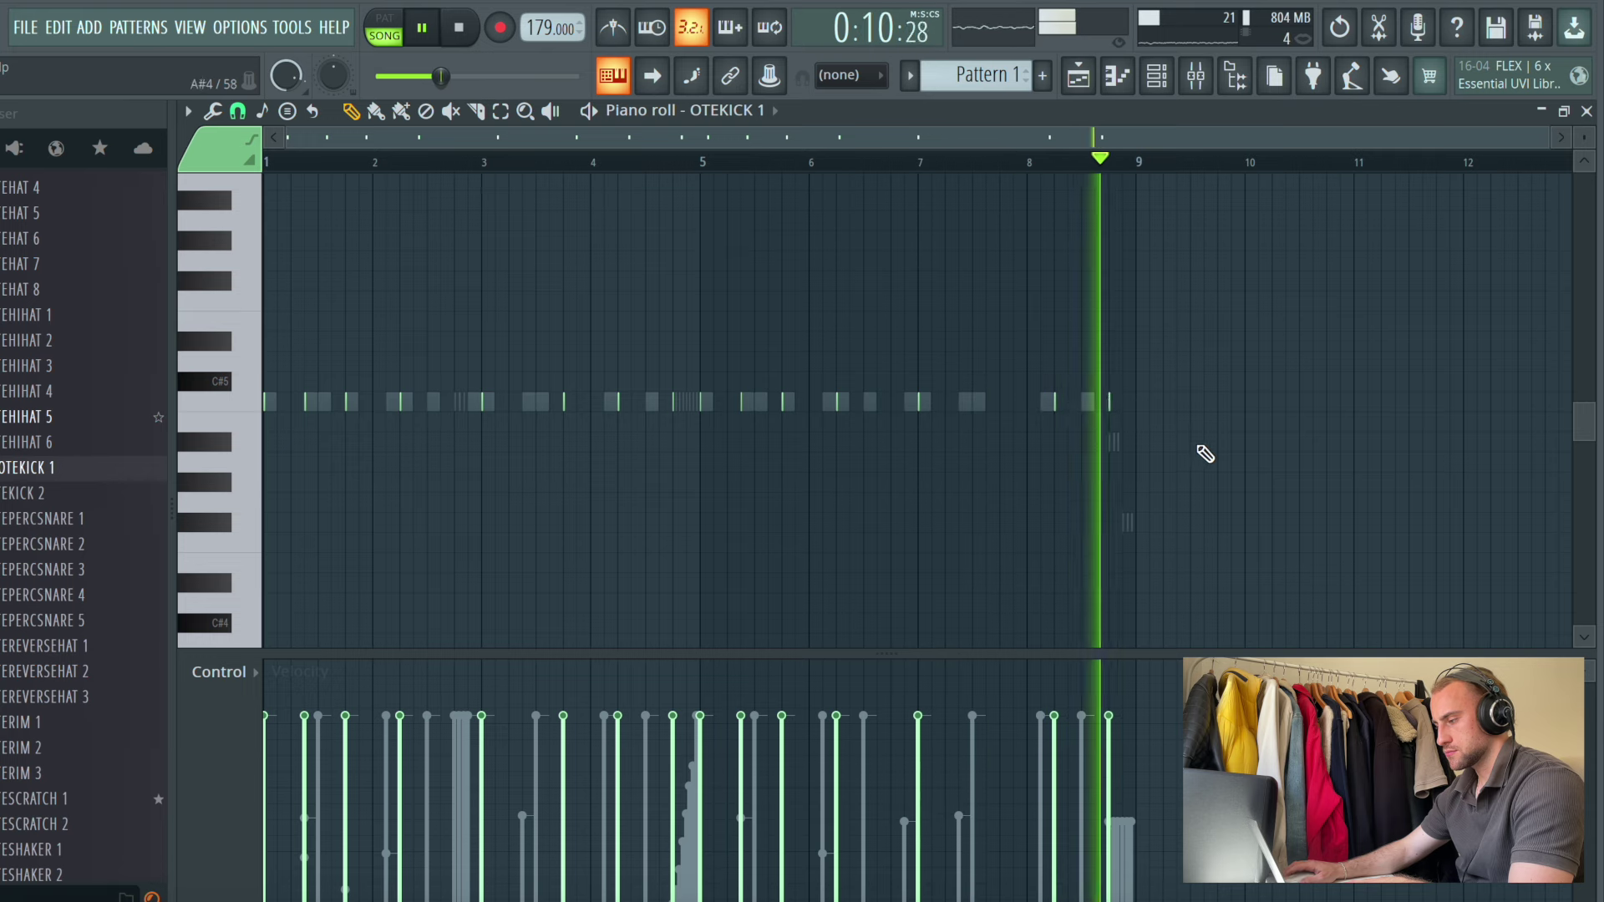
{"action": "key", "text": "F6"}
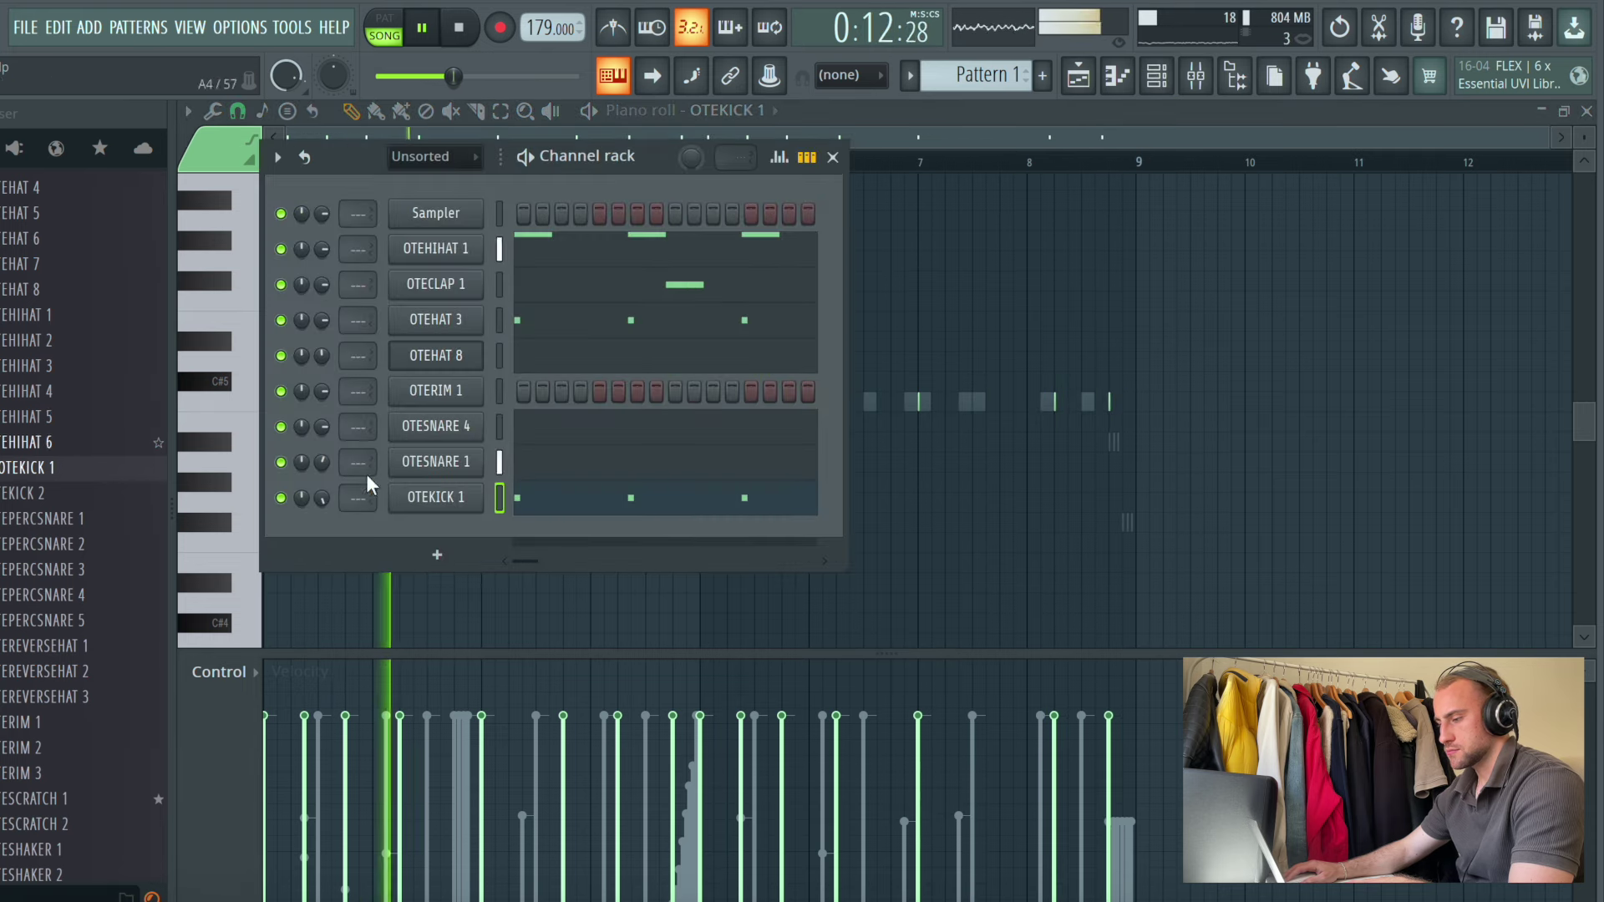
Place the OTEFX 1 sample on playlist Track 5 from about bar 7 and lower the clip's volume
{"action": "scroll", "coordinate": [40, 451], "scroll_direction": "up", "scroll_amount": 5}
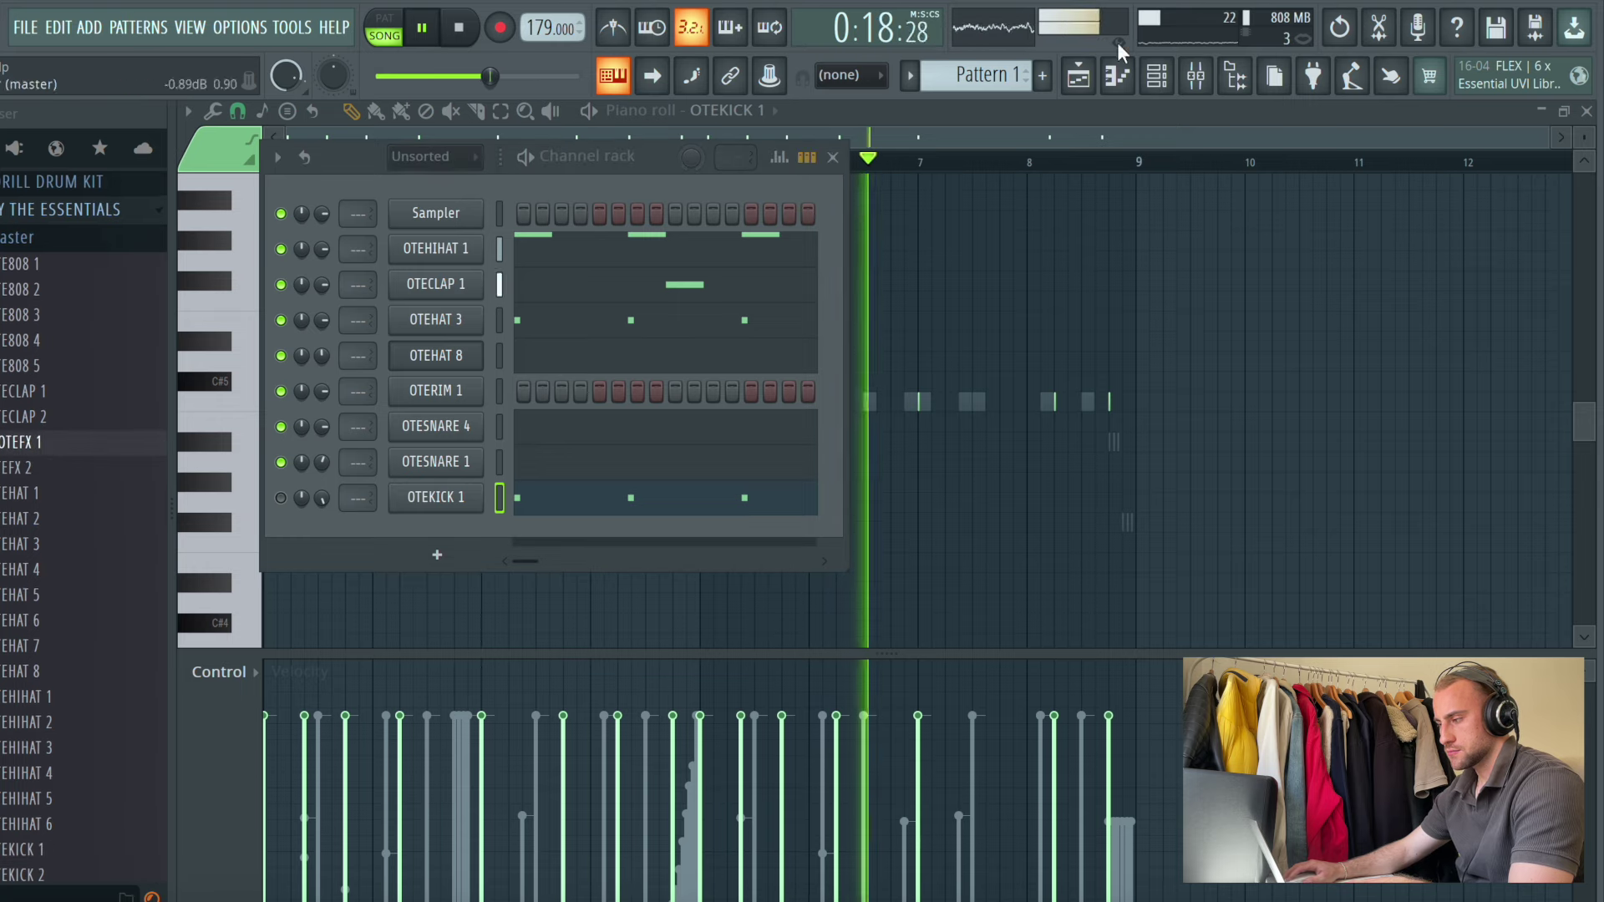
{"action": "key", "text": "F5"}
{"action": "left_click_drag", "start_coordinate": [177, 474], "coordinate": [677, 460]}
{"action": "double_click", "coordinate": [738, 486]}
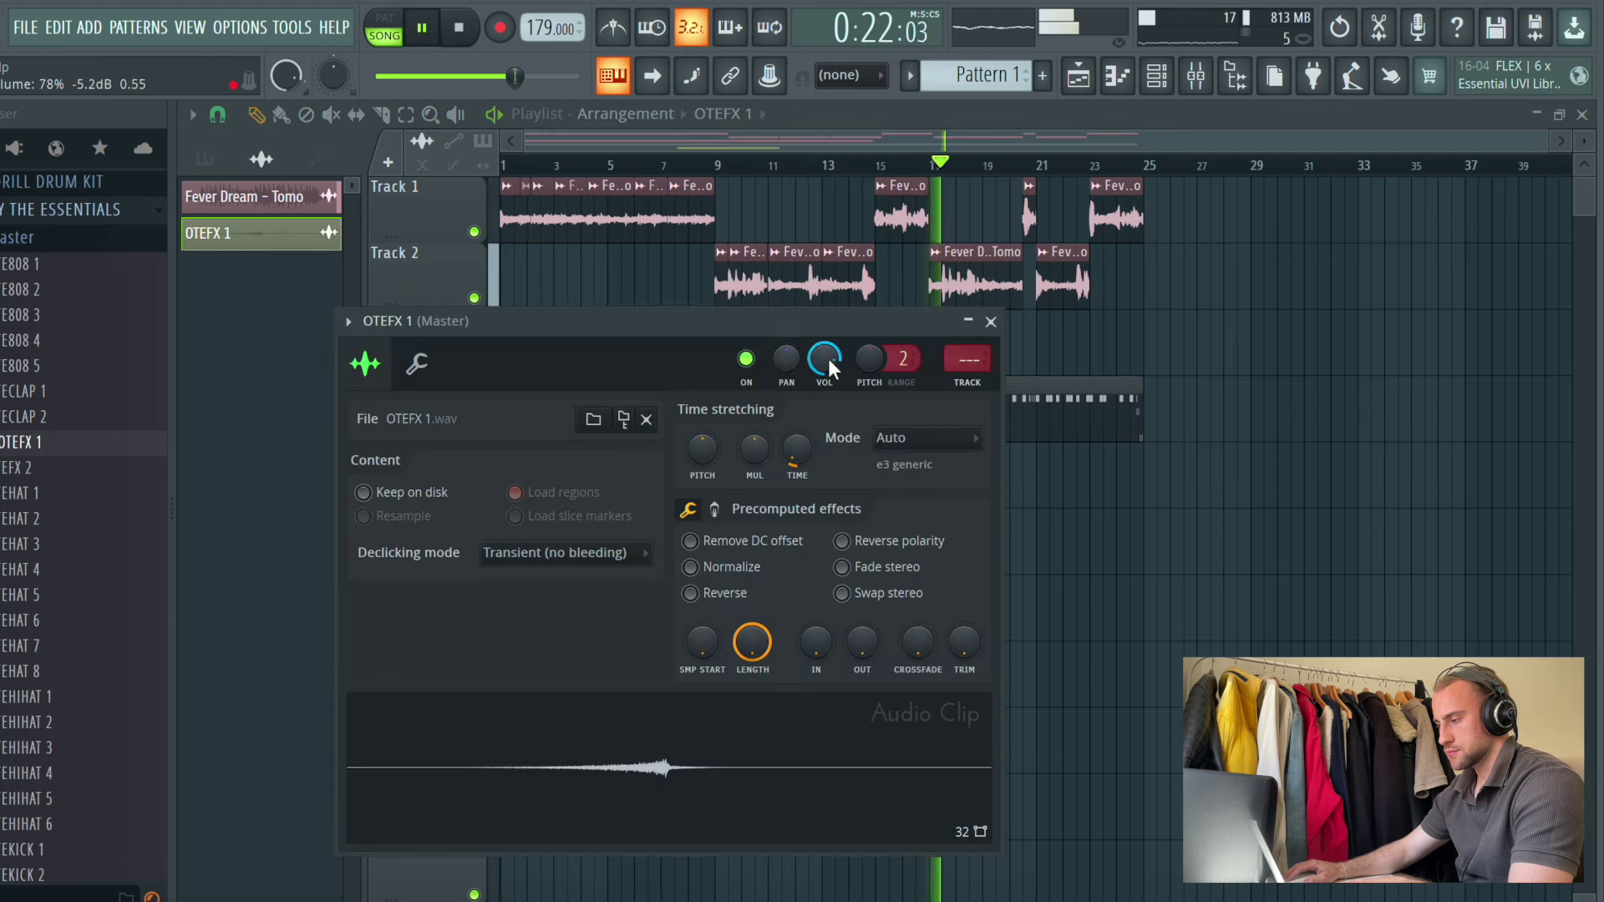
{"action": "left_click", "coordinate": [991, 321]}
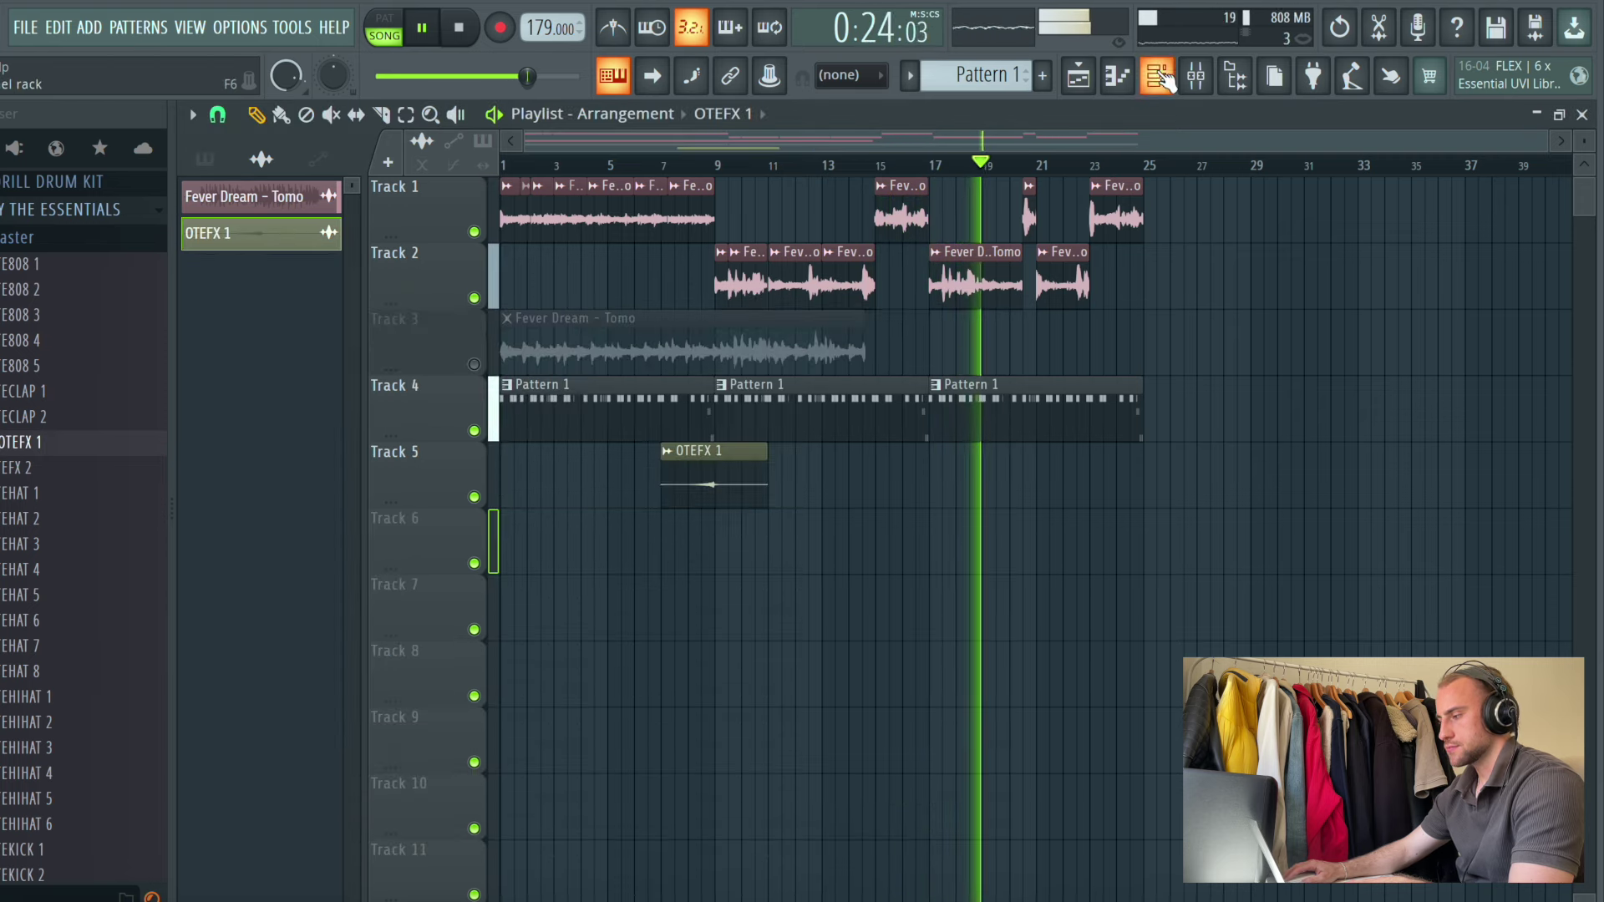
Add the OTE808 1 sample to the channel rack as a new channel below OTEKICK 1
{"action": "left_click", "coordinate": [1158, 76]}
{"action": "scroll", "coordinate": [25, 335], "scroll_direction": "up", "scroll_amount": 1}
{"action": "left_click_drag", "start_coordinate": [17, 327], "coordinate": [443, 535]}
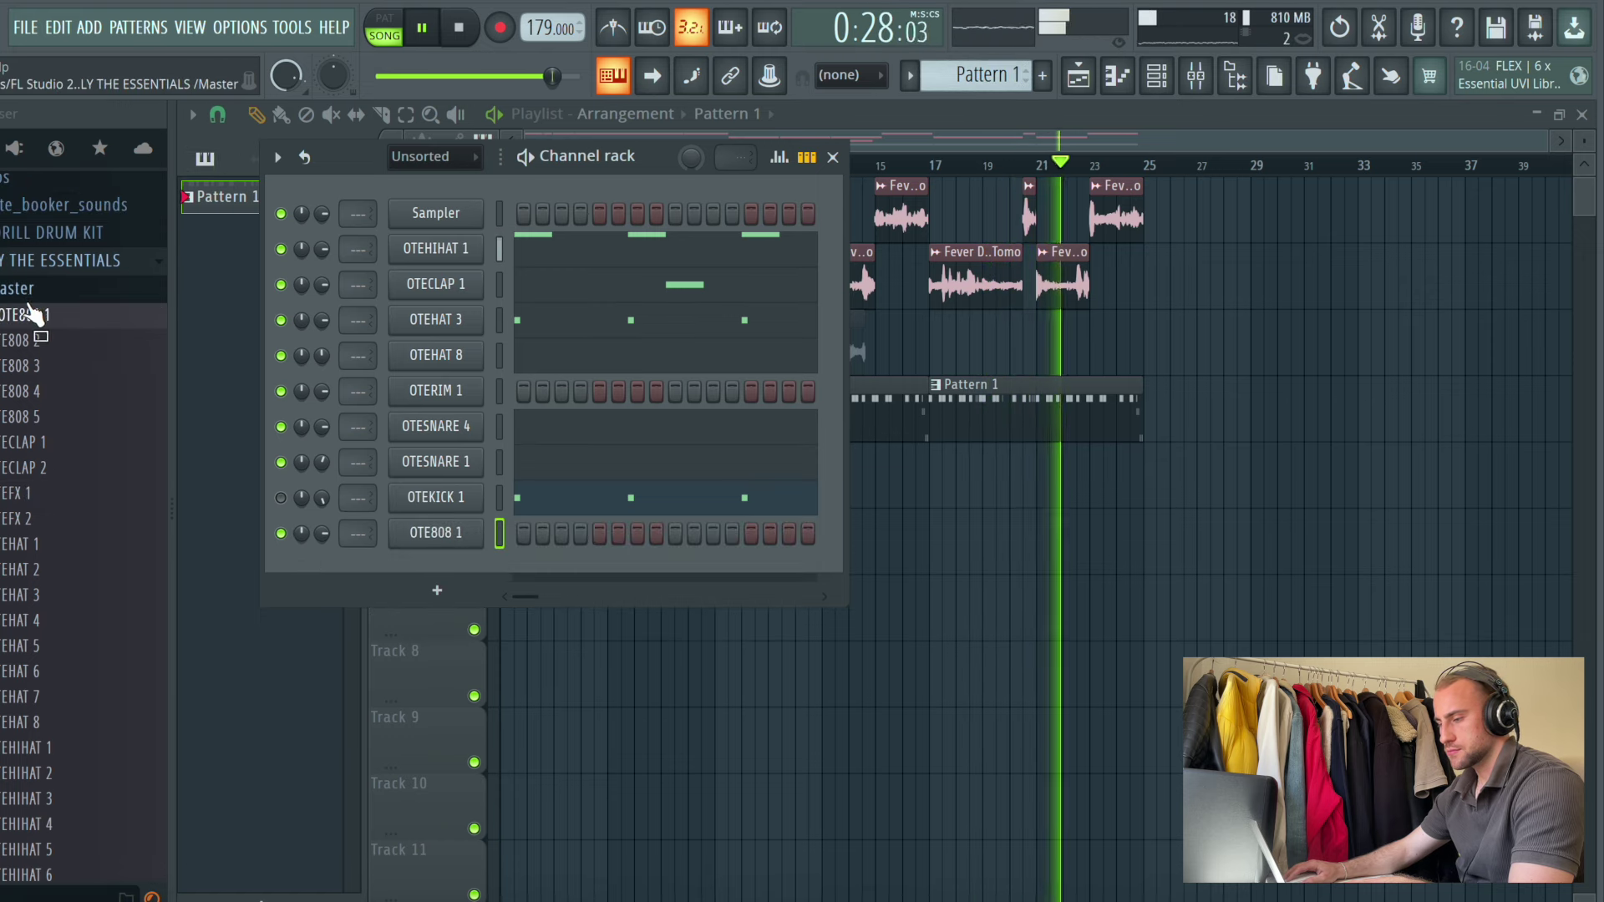
Set the Fever Dream - Tomo clip's time-stretching mode to Auto and its pitch to +400 cents
{"action": "right_click", "coordinate": [1043, 631]}
{"action": "double_click", "coordinate": [602, 231]}
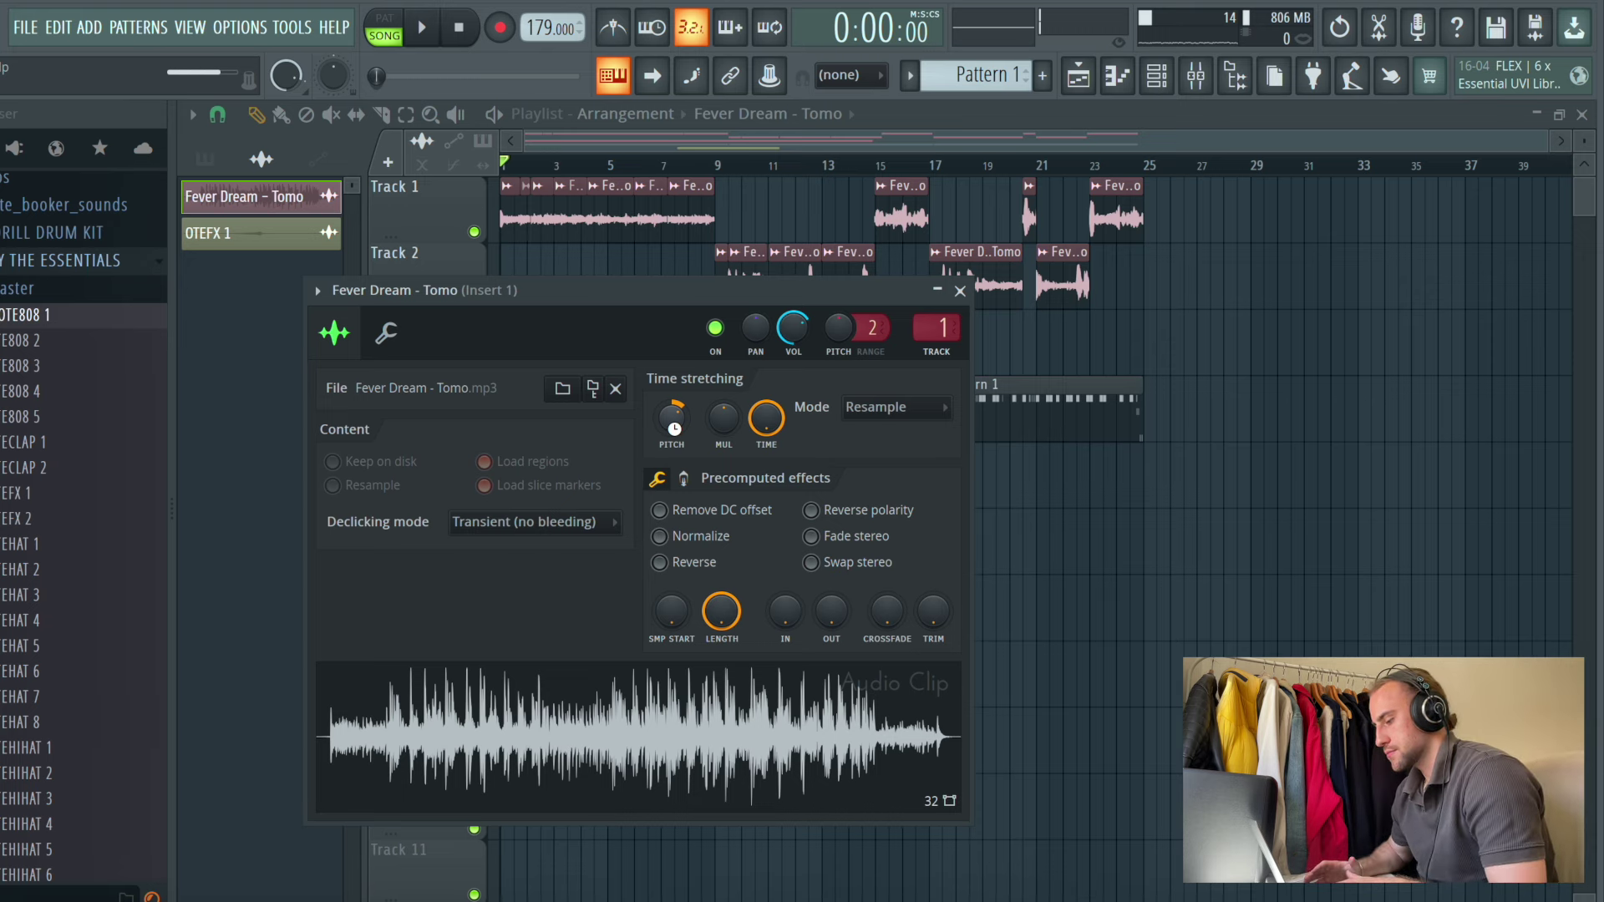
{"action": "key", "text": "space"}
{"action": "key", "text": "space"}
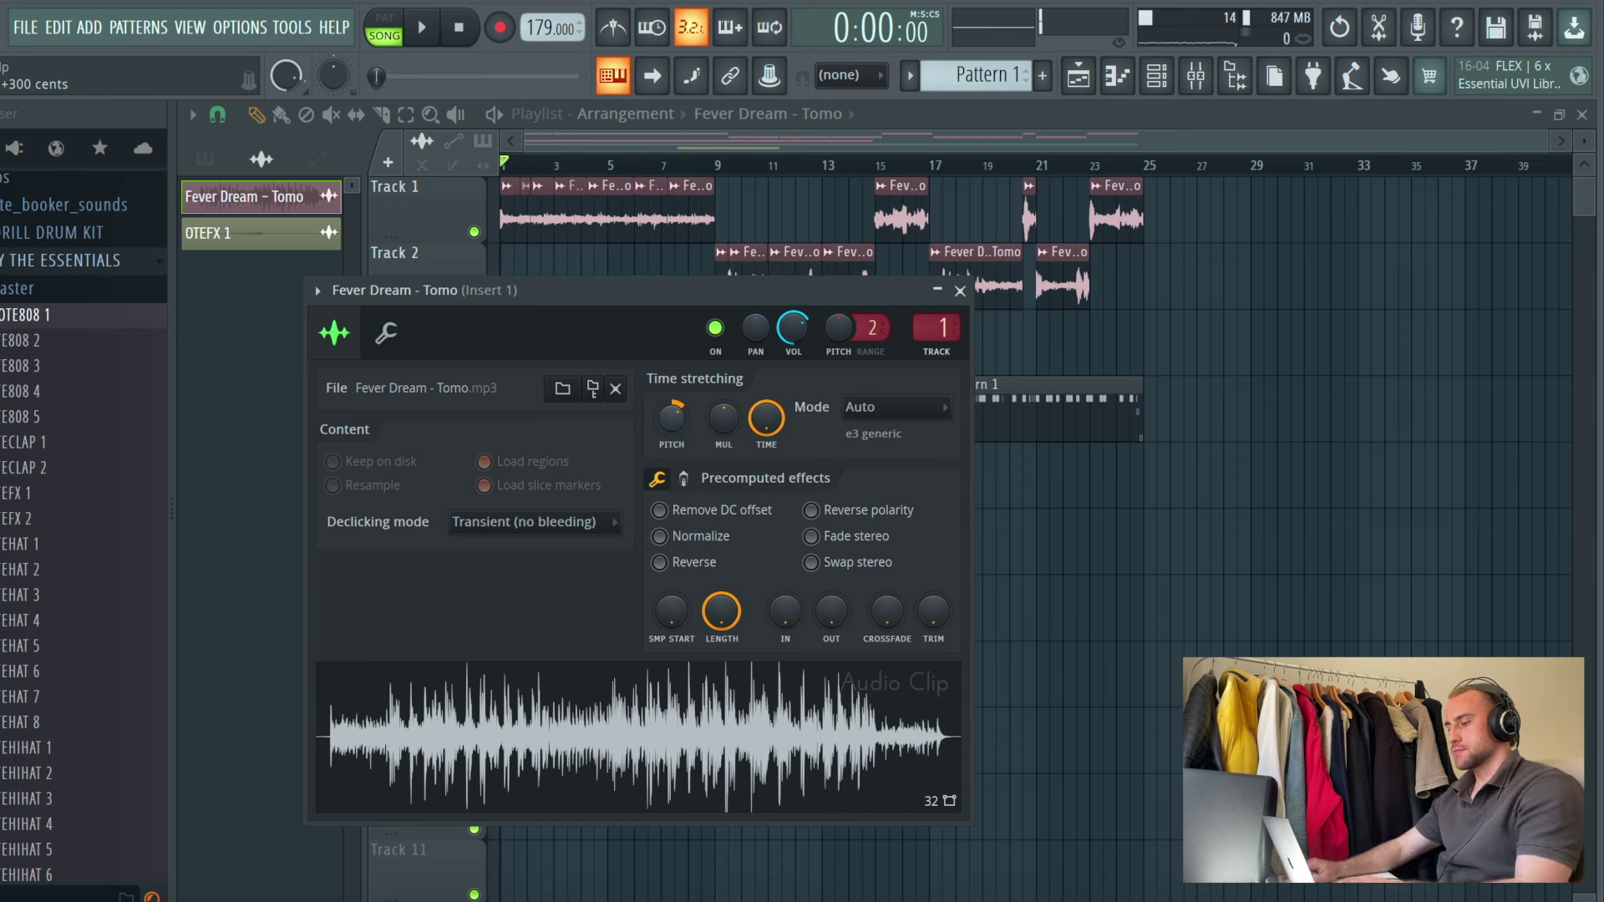
{"action": "left_click_drag", "start_coordinate": [675, 428], "coordinate": [674, 409]}
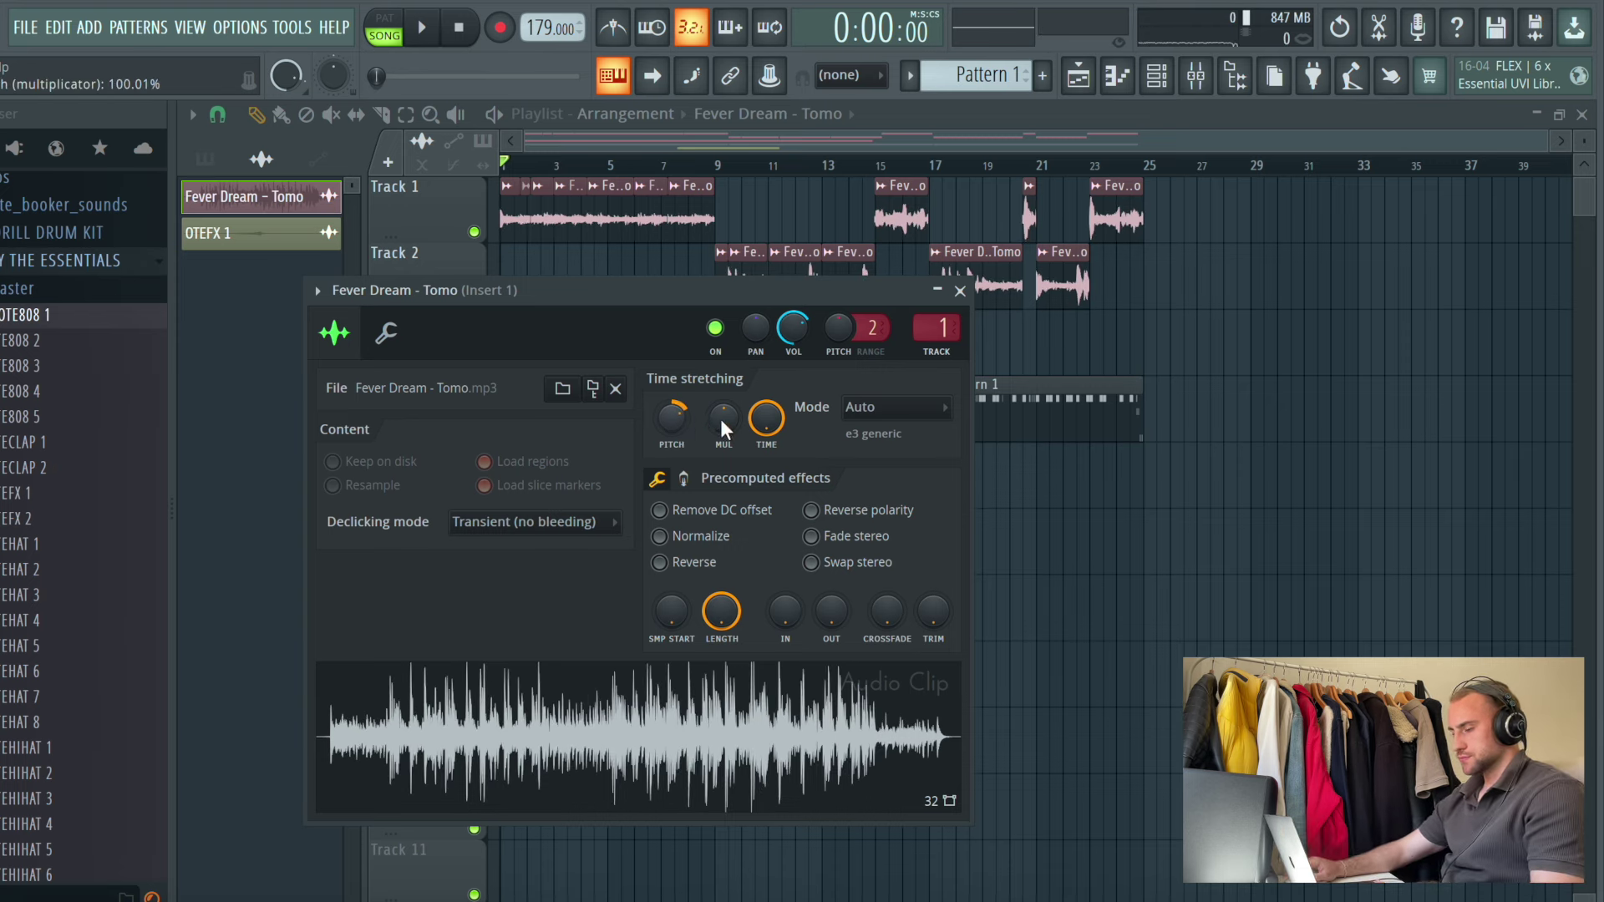
{"action": "key", "text": "Escape"}
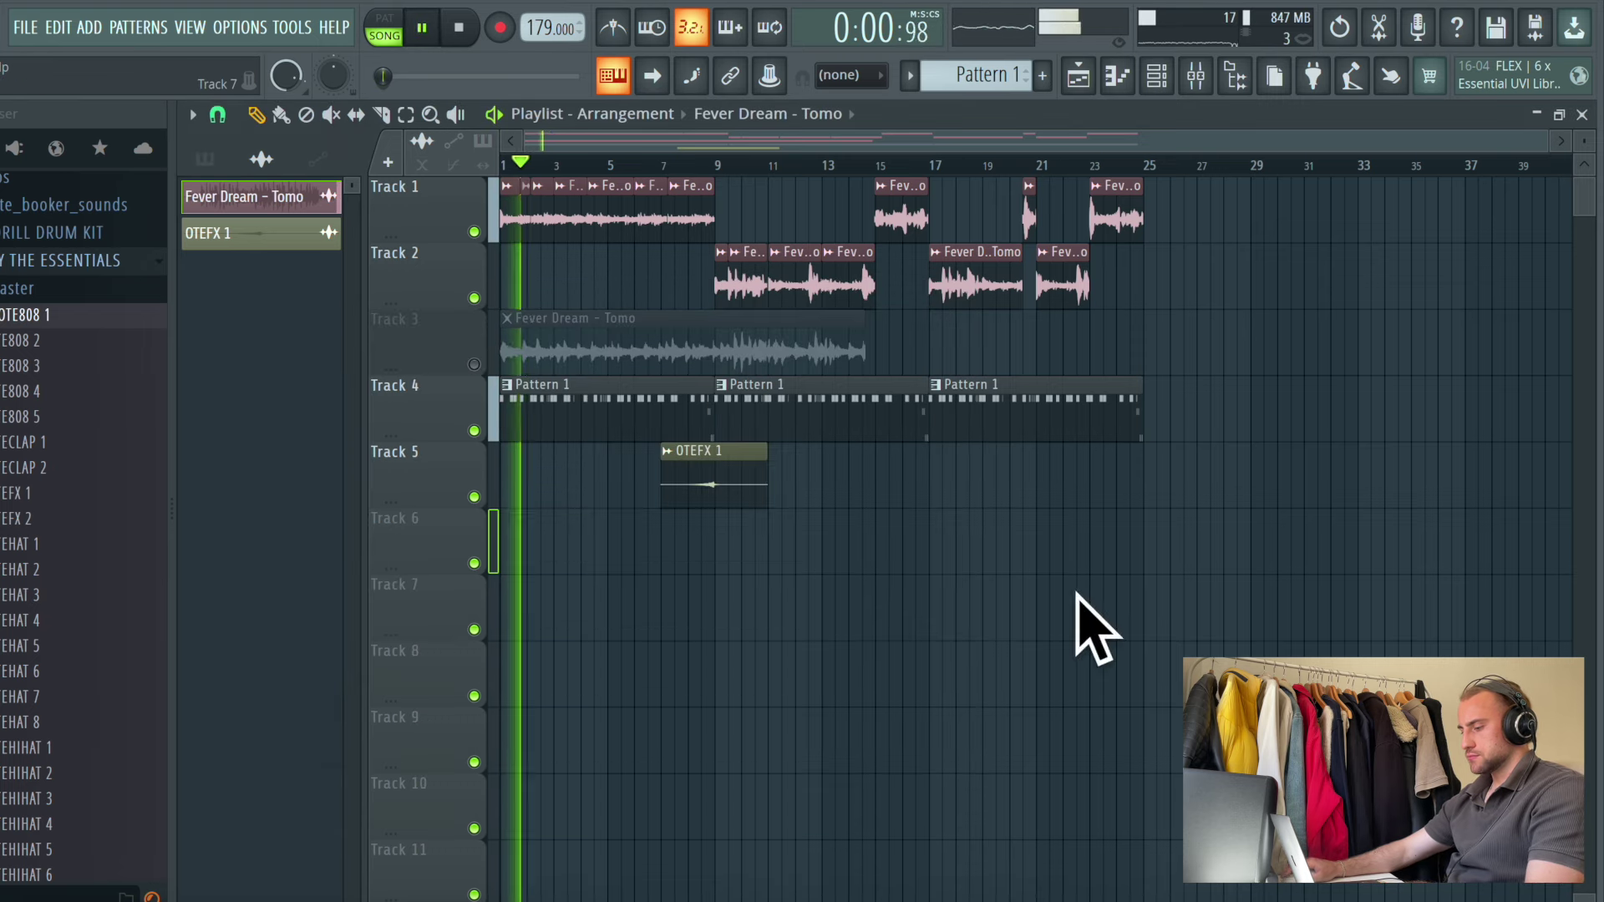
Switch to Mixed In Key Live to analyse the playing audio, and mute playlist Track 5
{"action": "left_click", "coordinate": [365, 901]}
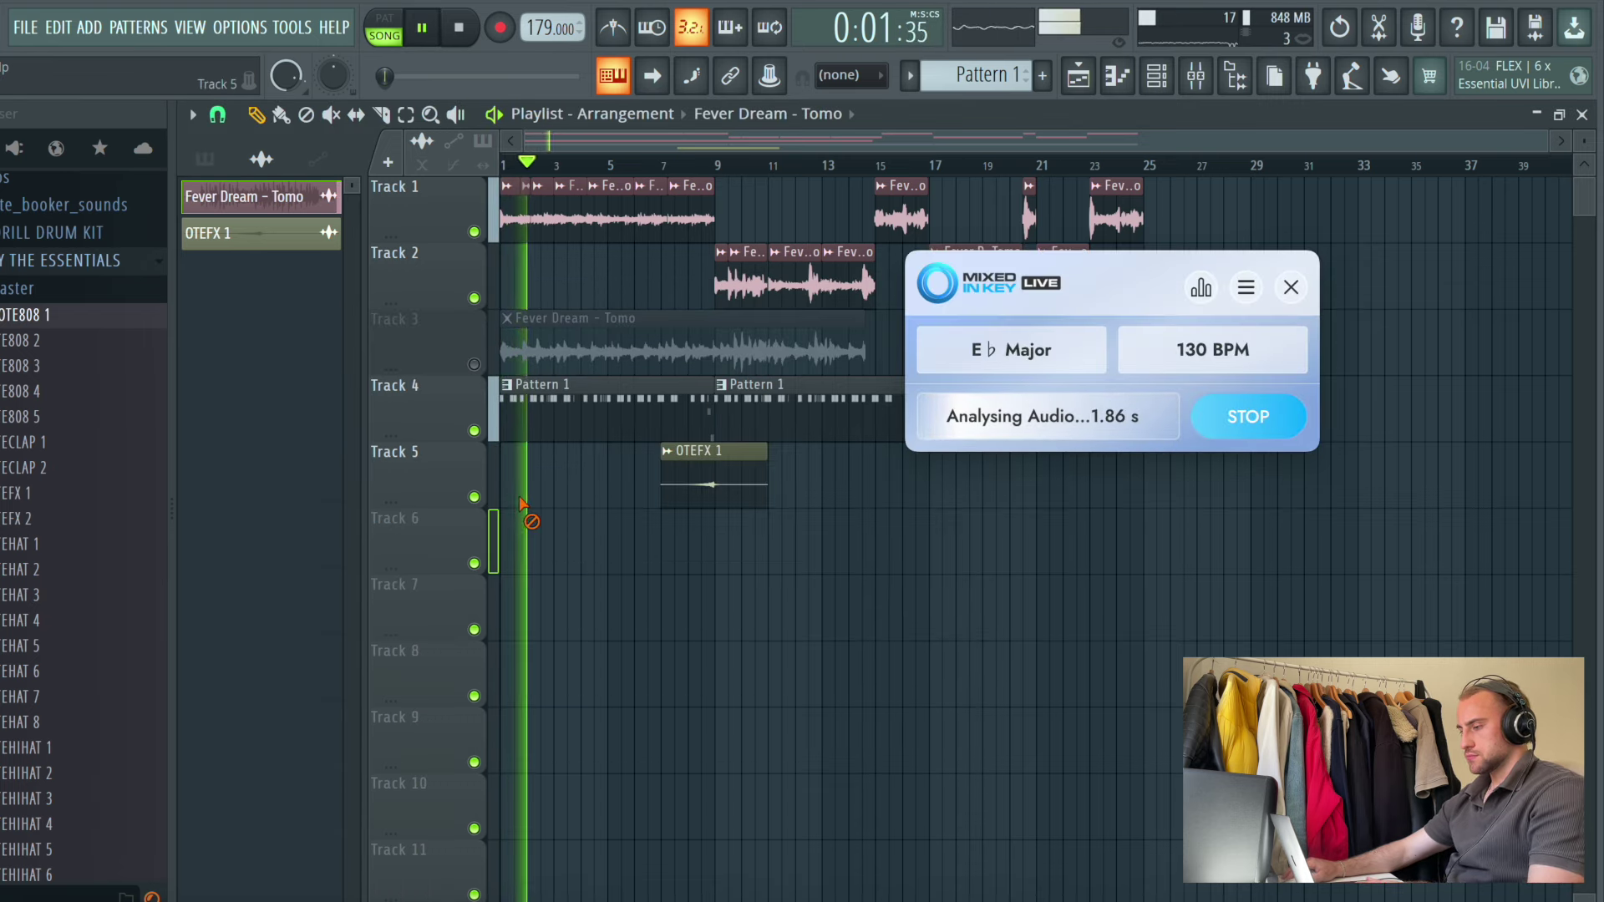
{"action": "left_click", "coordinate": [490, 500]}
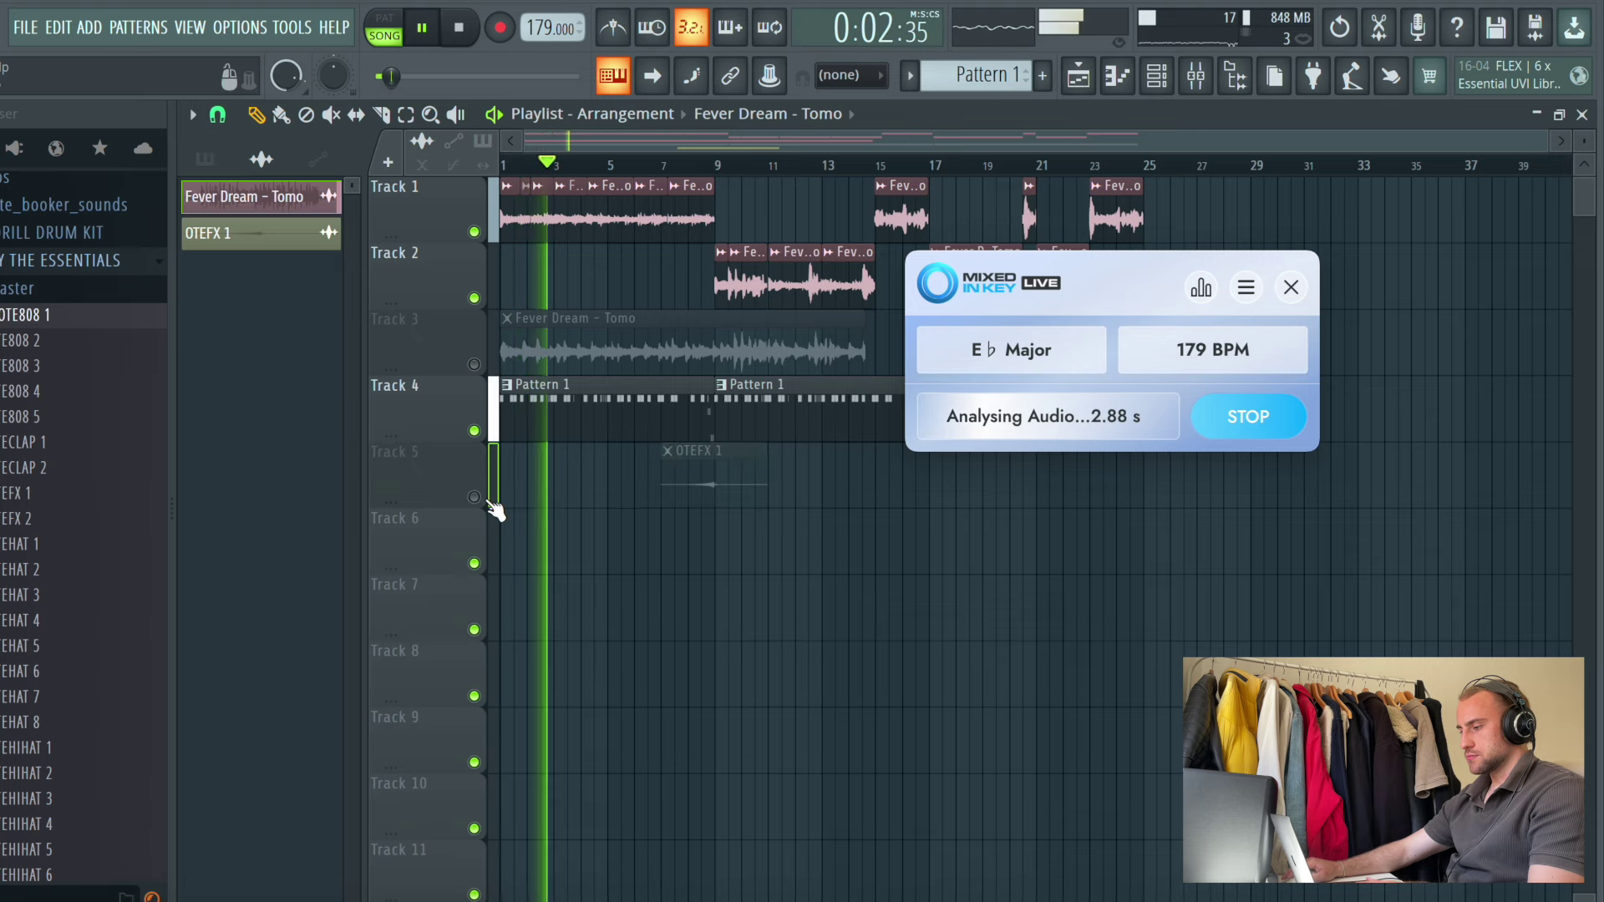
Stamp a Minor Natural (Aeolian) scale rooted on G4 at bar 1 in the Sampler channel's piano roll
{"action": "left_click", "coordinate": [1156, 75]}
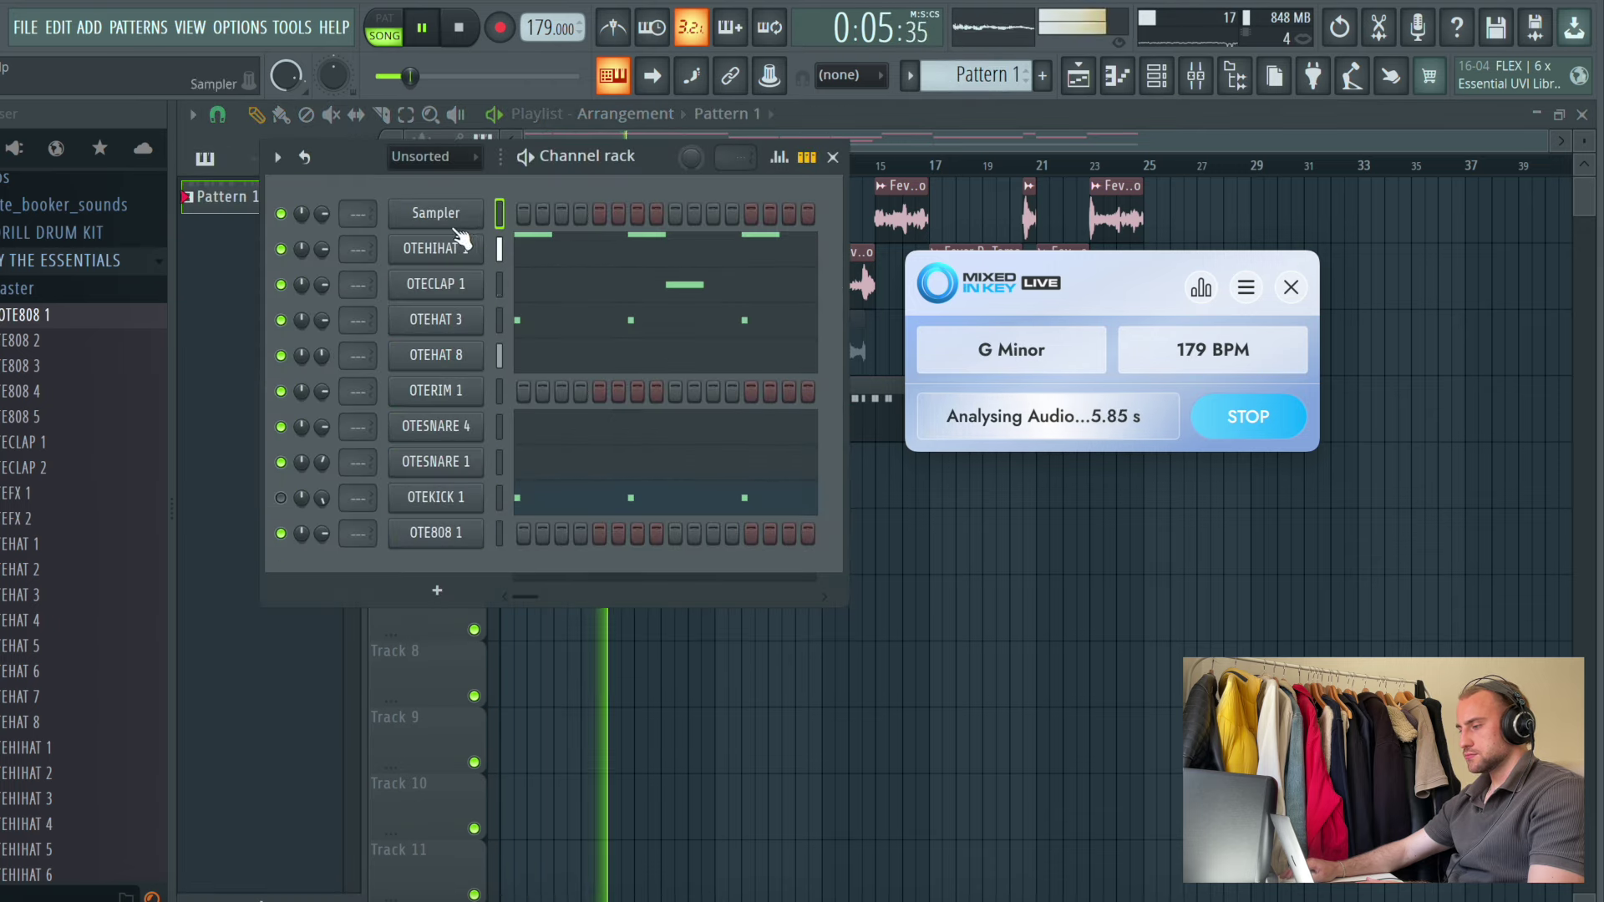
{"action": "right_click", "coordinate": [464, 219]}
{"action": "left_click", "coordinate": [492, 221]}
{"action": "left_click", "coordinate": [286, 114]}
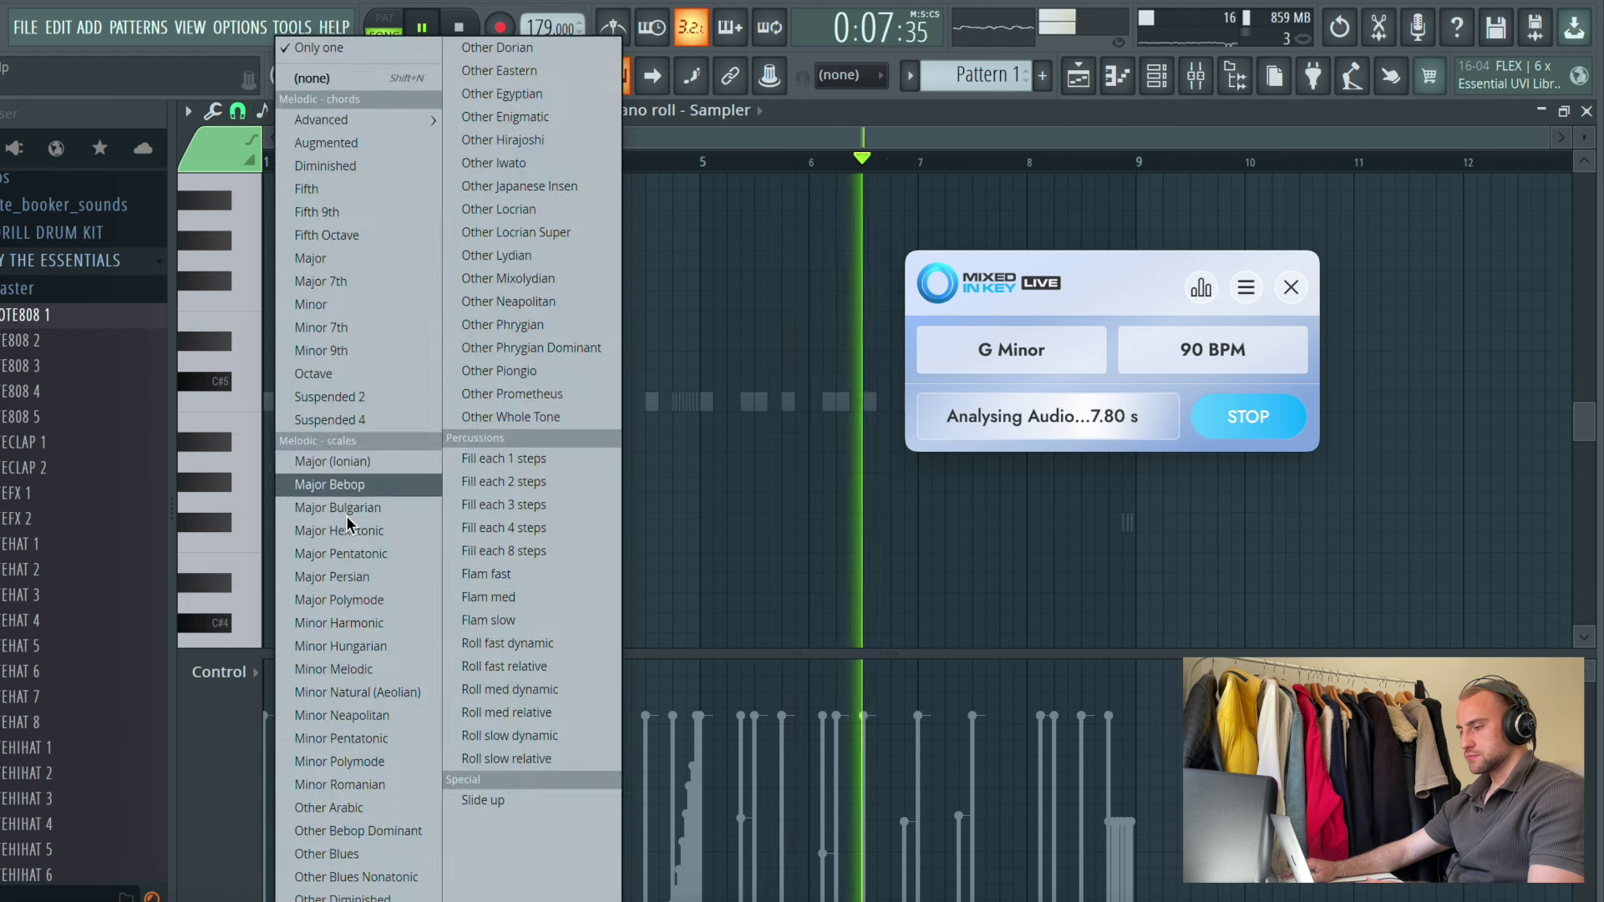
{"action": "left_click", "coordinate": [403, 701]}
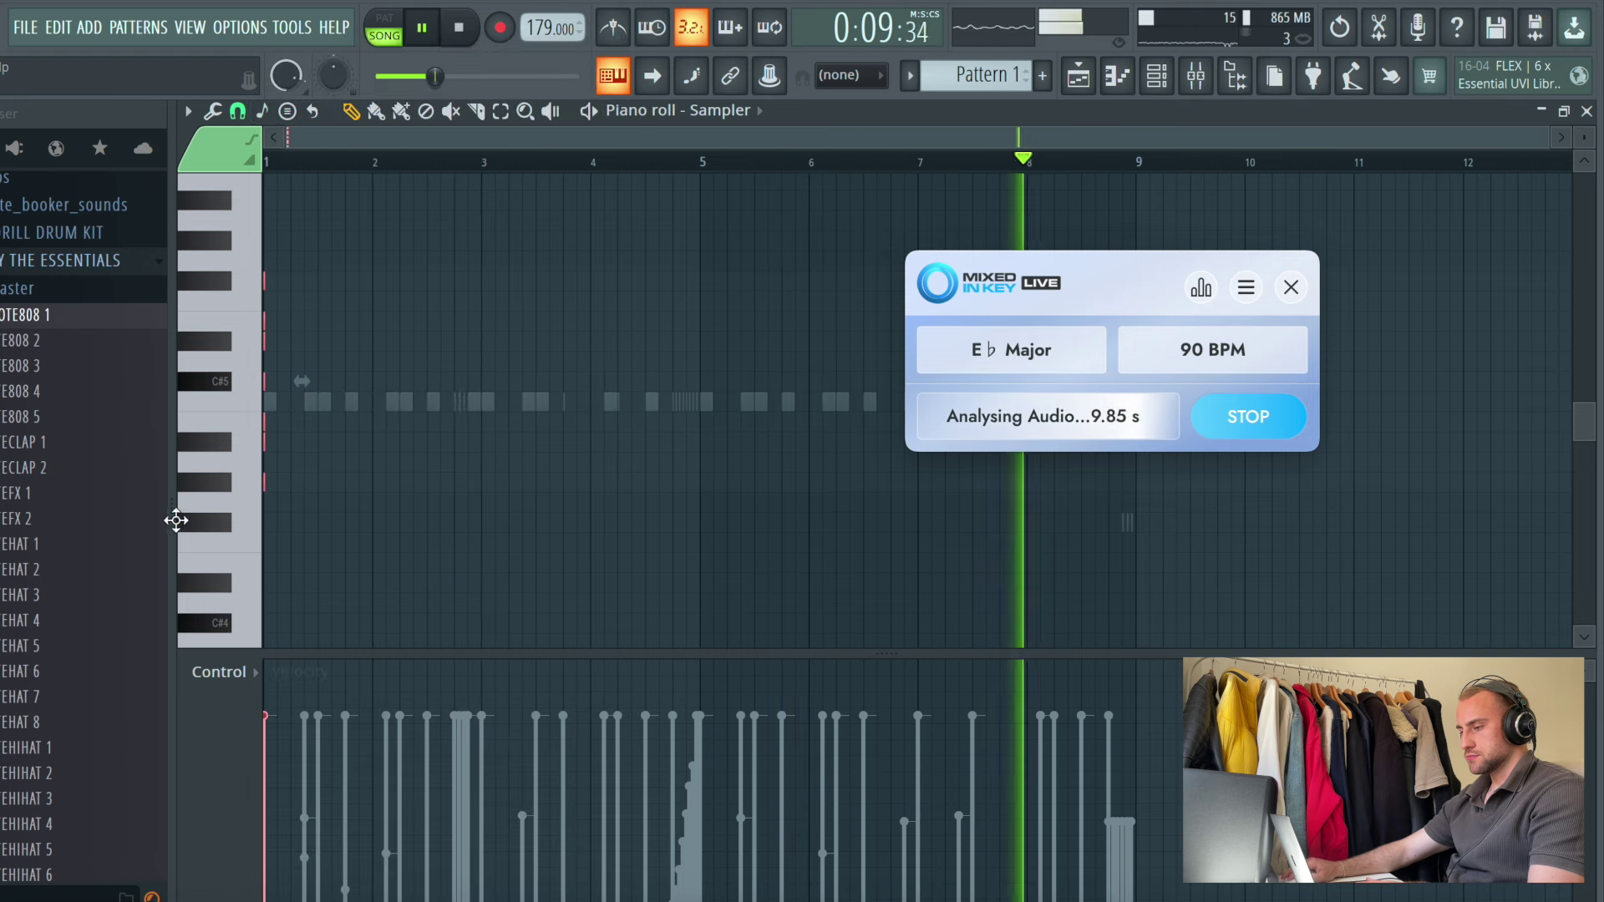
{"action": "left_click", "coordinate": [272, 505]}
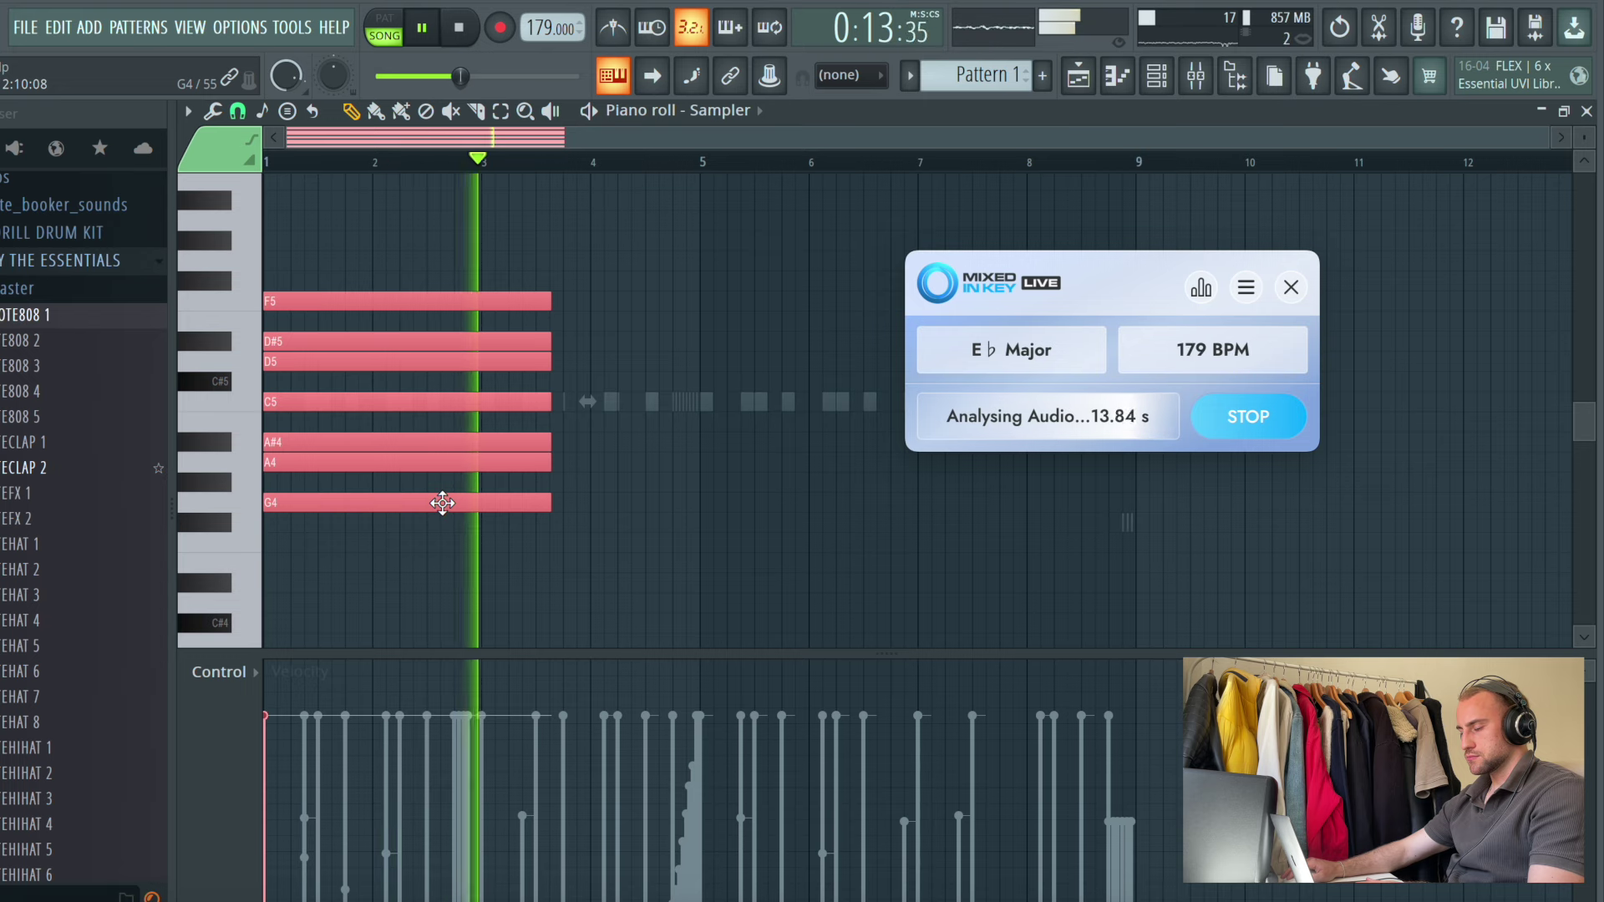
Set the stamped G minor scale notes to a length of two bars and deselect them
{"action": "left_click_drag", "start_coordinate": [550, 502], "coordinate": [483, 534]}
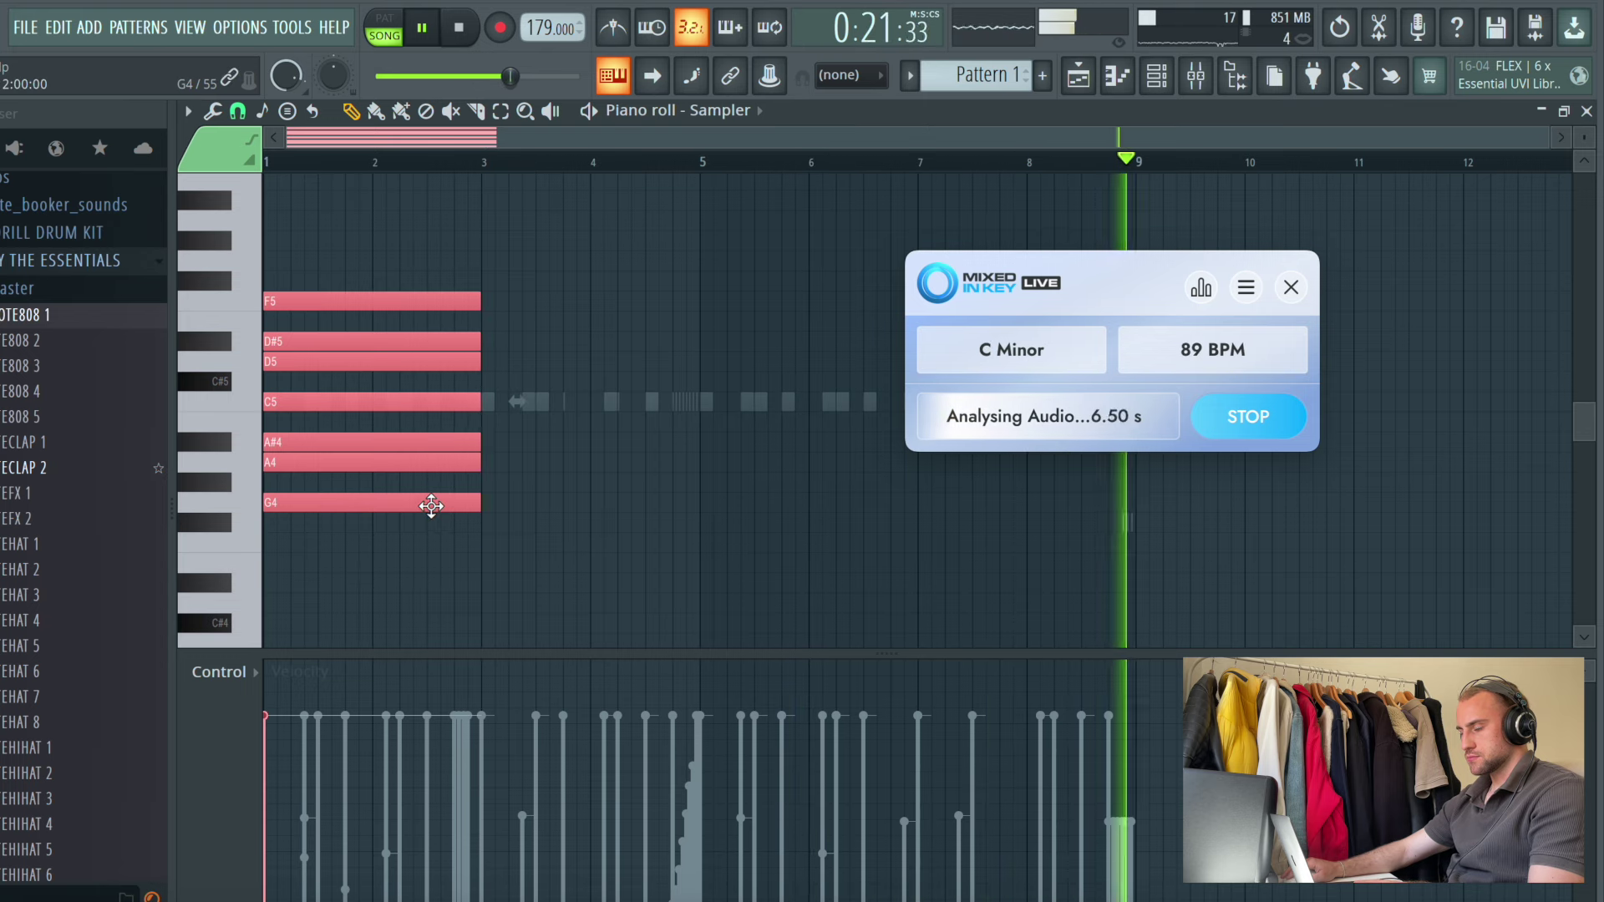
{"action": "left_click", "coordinate": [604, 513], "text": "ctrl"}
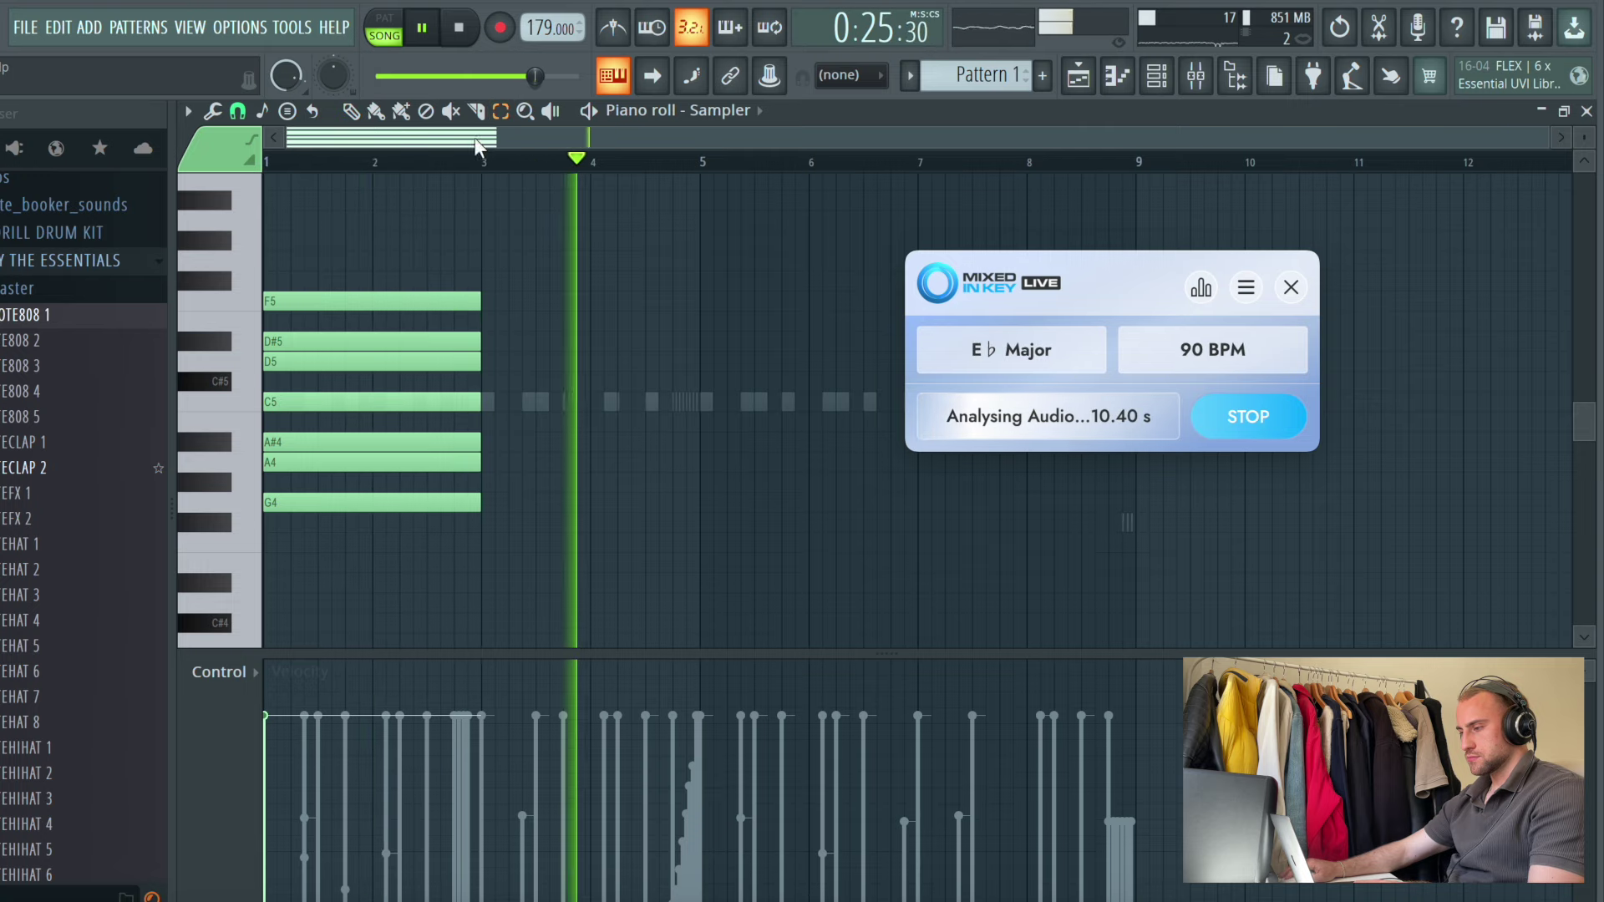
{"action": "left_click", "coordinate": [351, 111]}
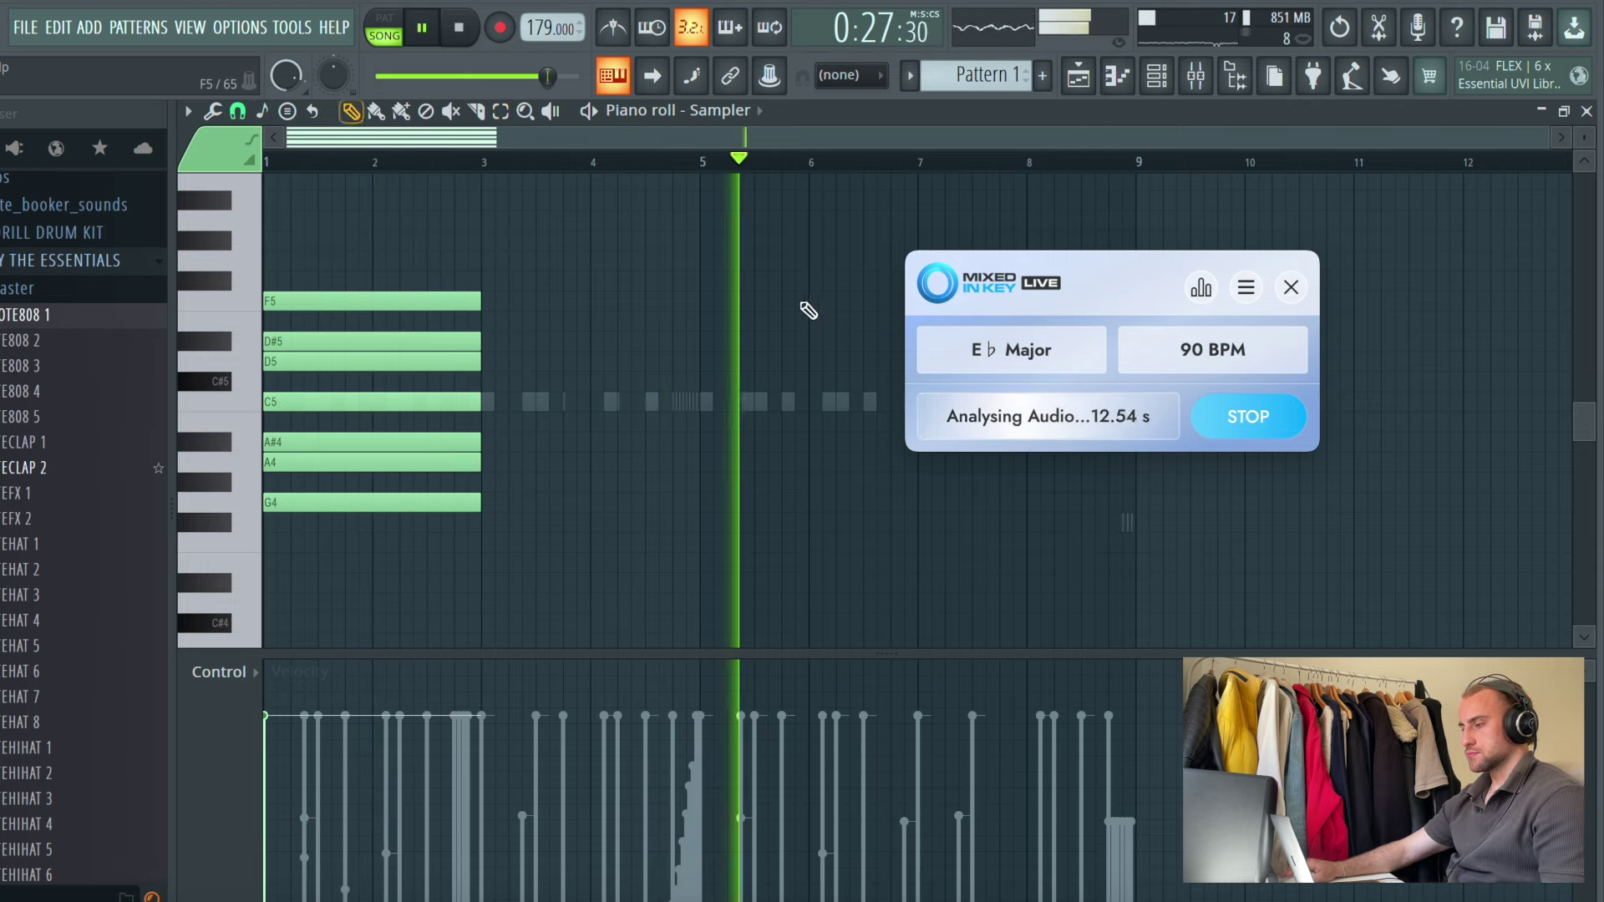
Check the pitch setting of the Fever Dream - Tomo clip in the playlist
{"action": "key", "text": "F5"}
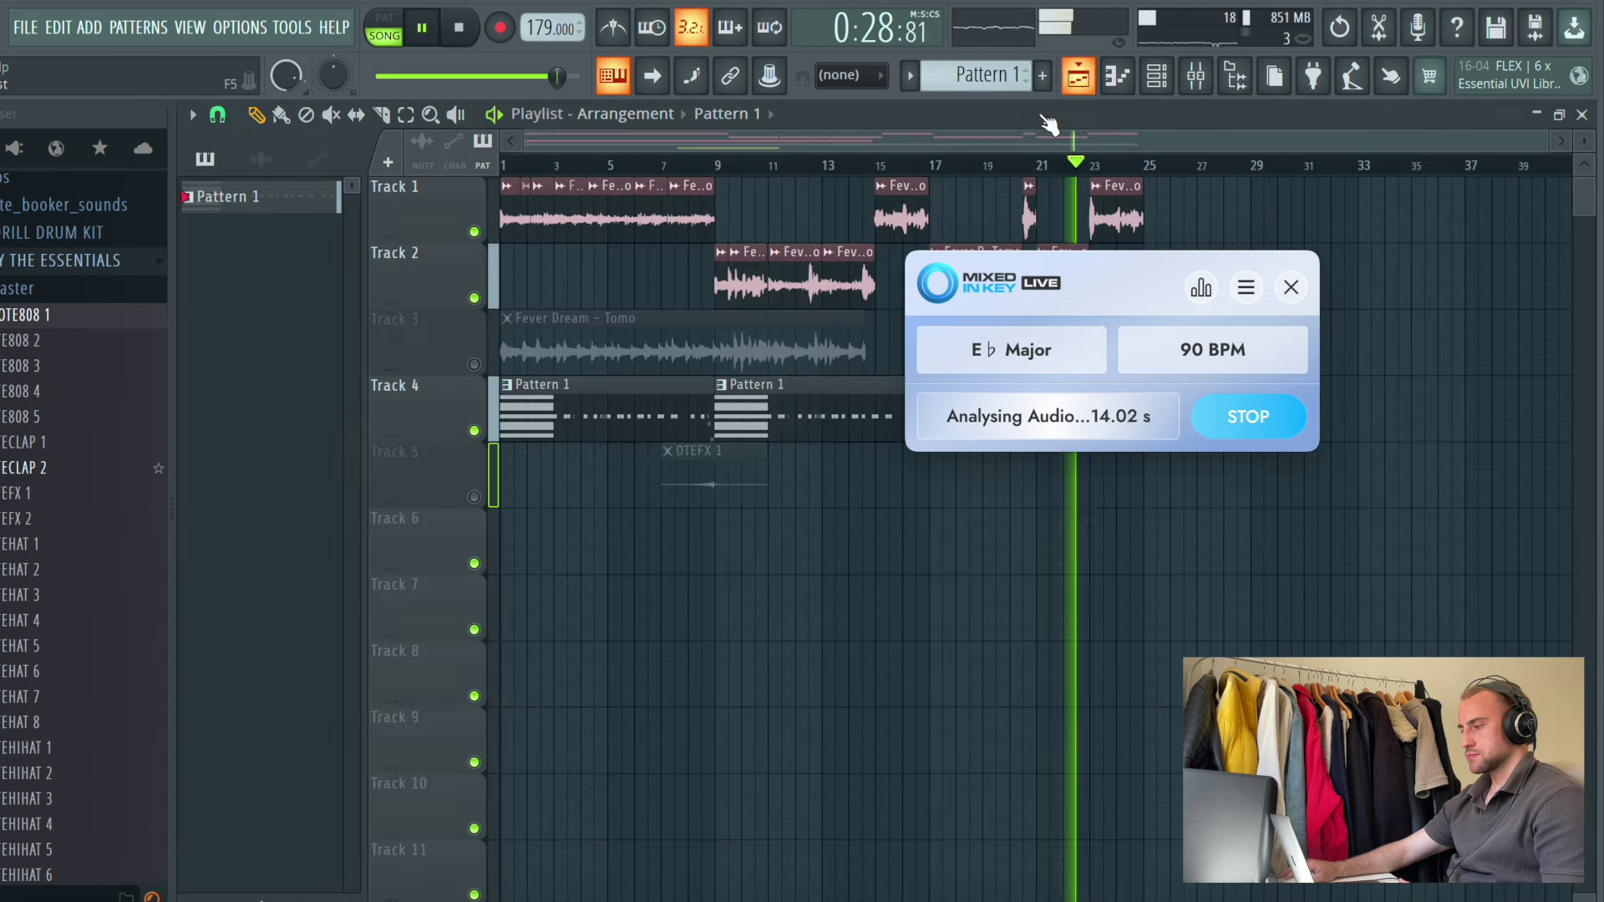
{"action": "double_click", "coordinate": [673, 219]}
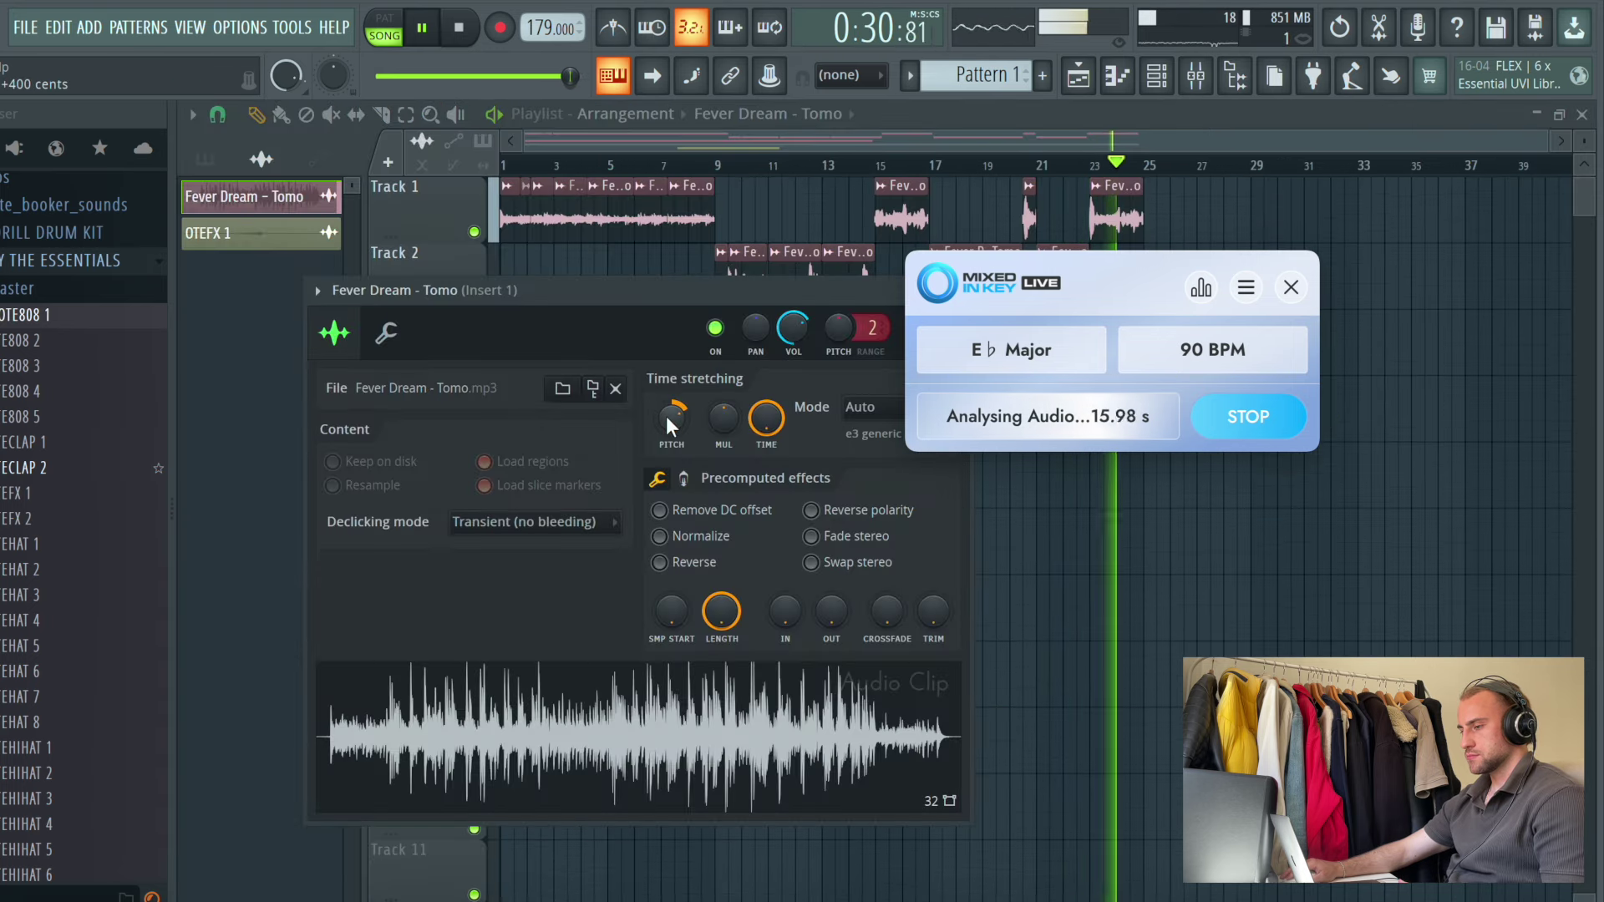
{"action": "right_click", "coordinate": [1456, 617]}
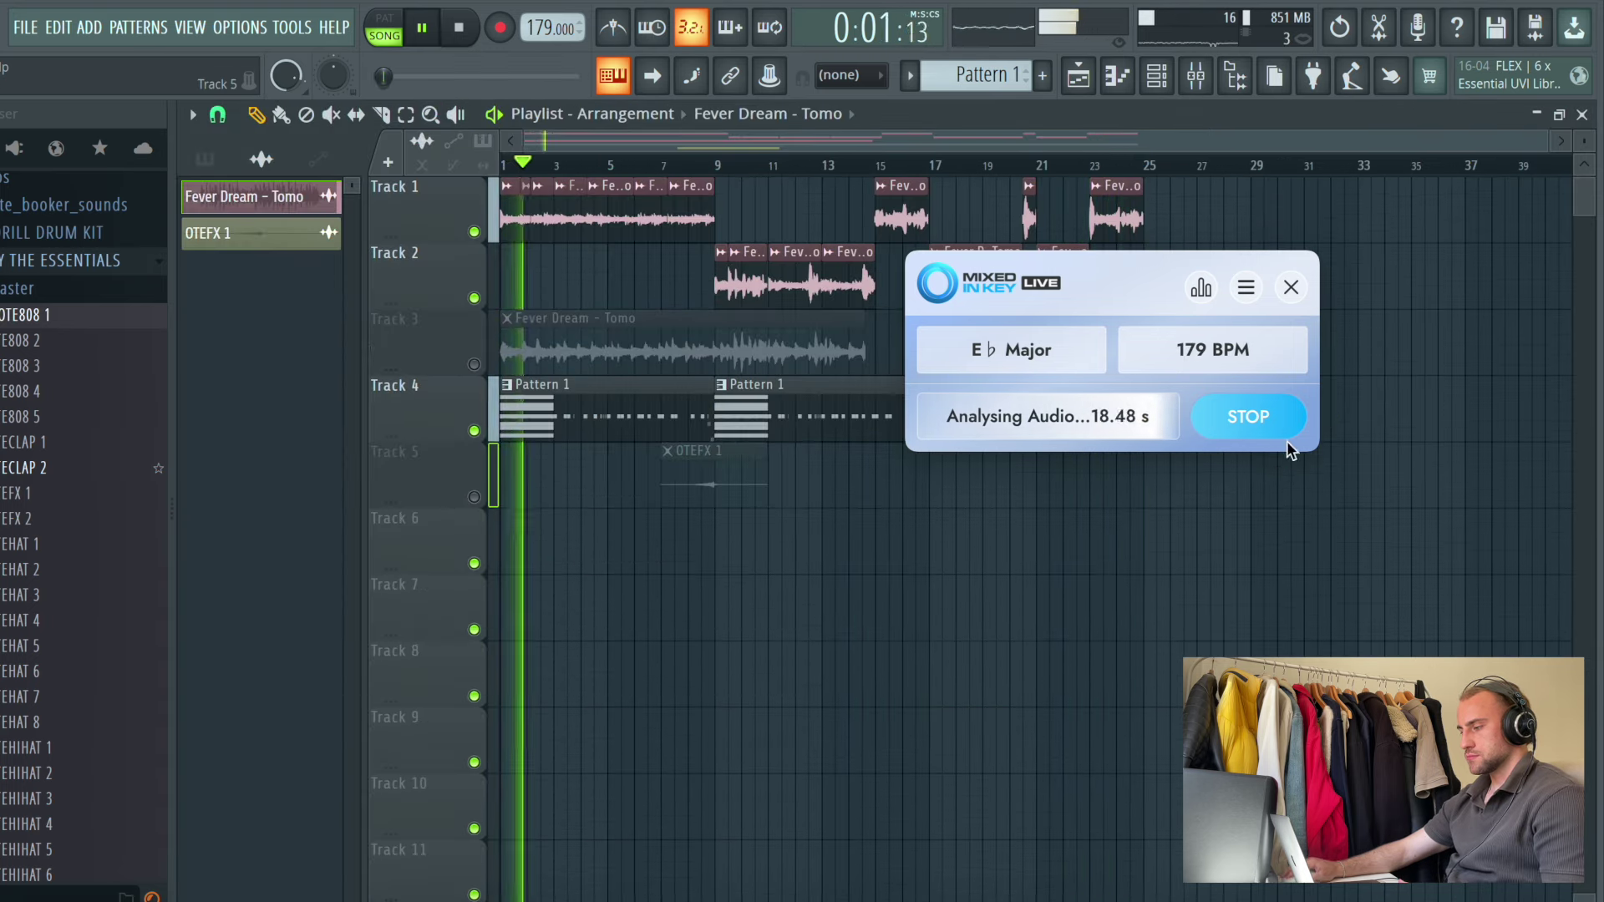
Stamp a two-bar Major (Ionian) scale rooted on D#4 at bar 3 in the Sampler channel's piano roll
{"action": "left_click", "coordinate": [1170, 65]}
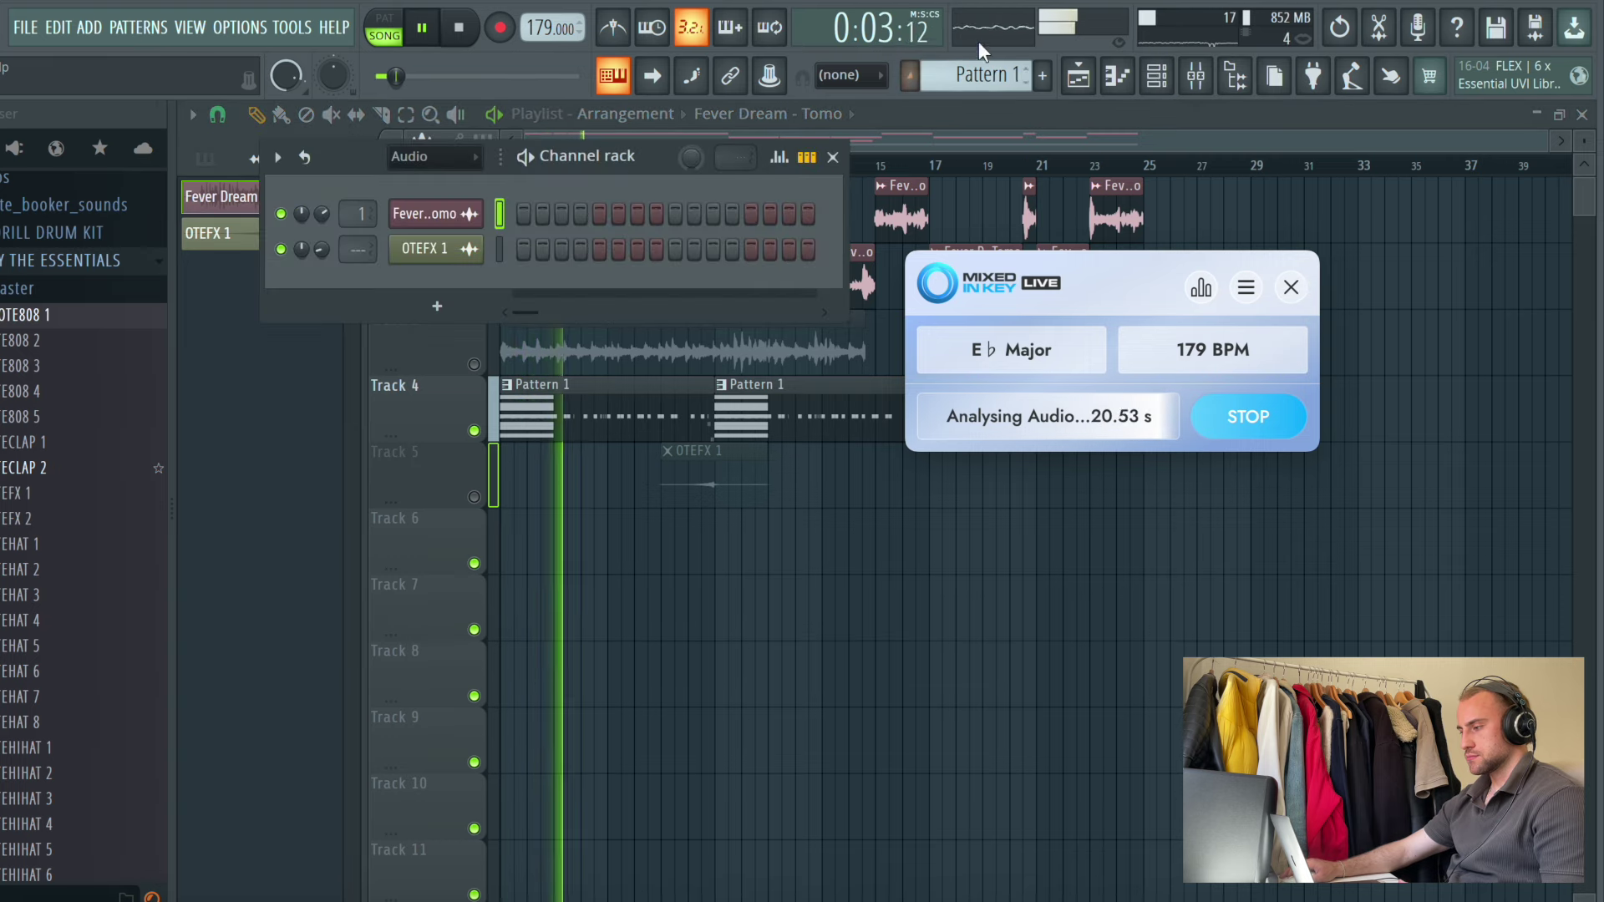
{"action": "left_click", "coordinate": [950, 71]}
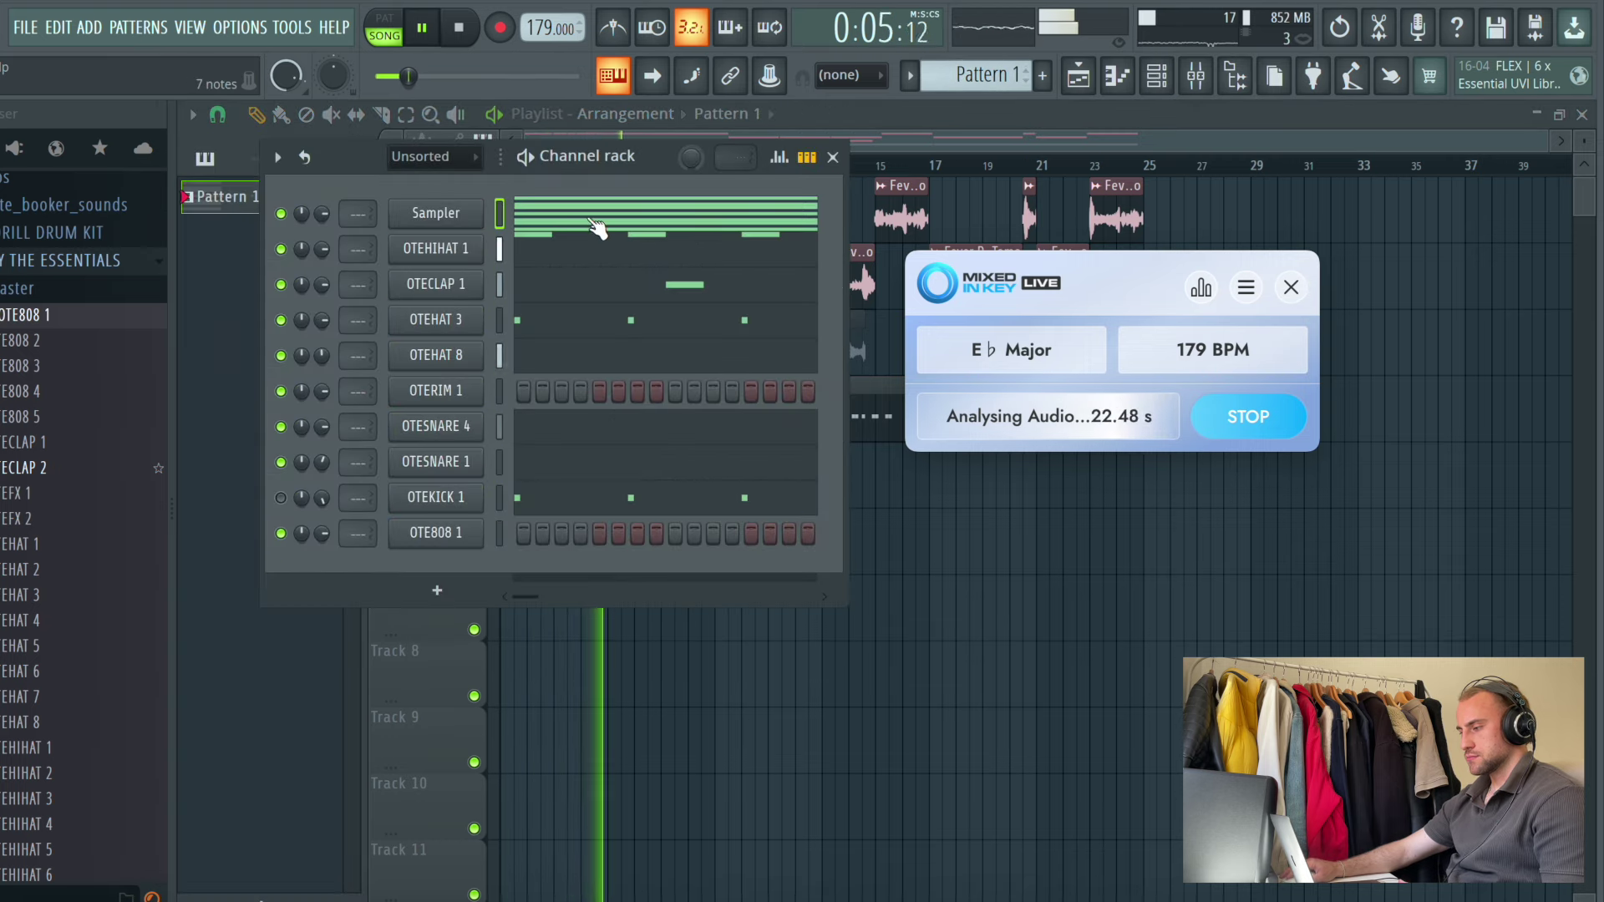
{"action": "left_click", "coordinate": [599, 230]}
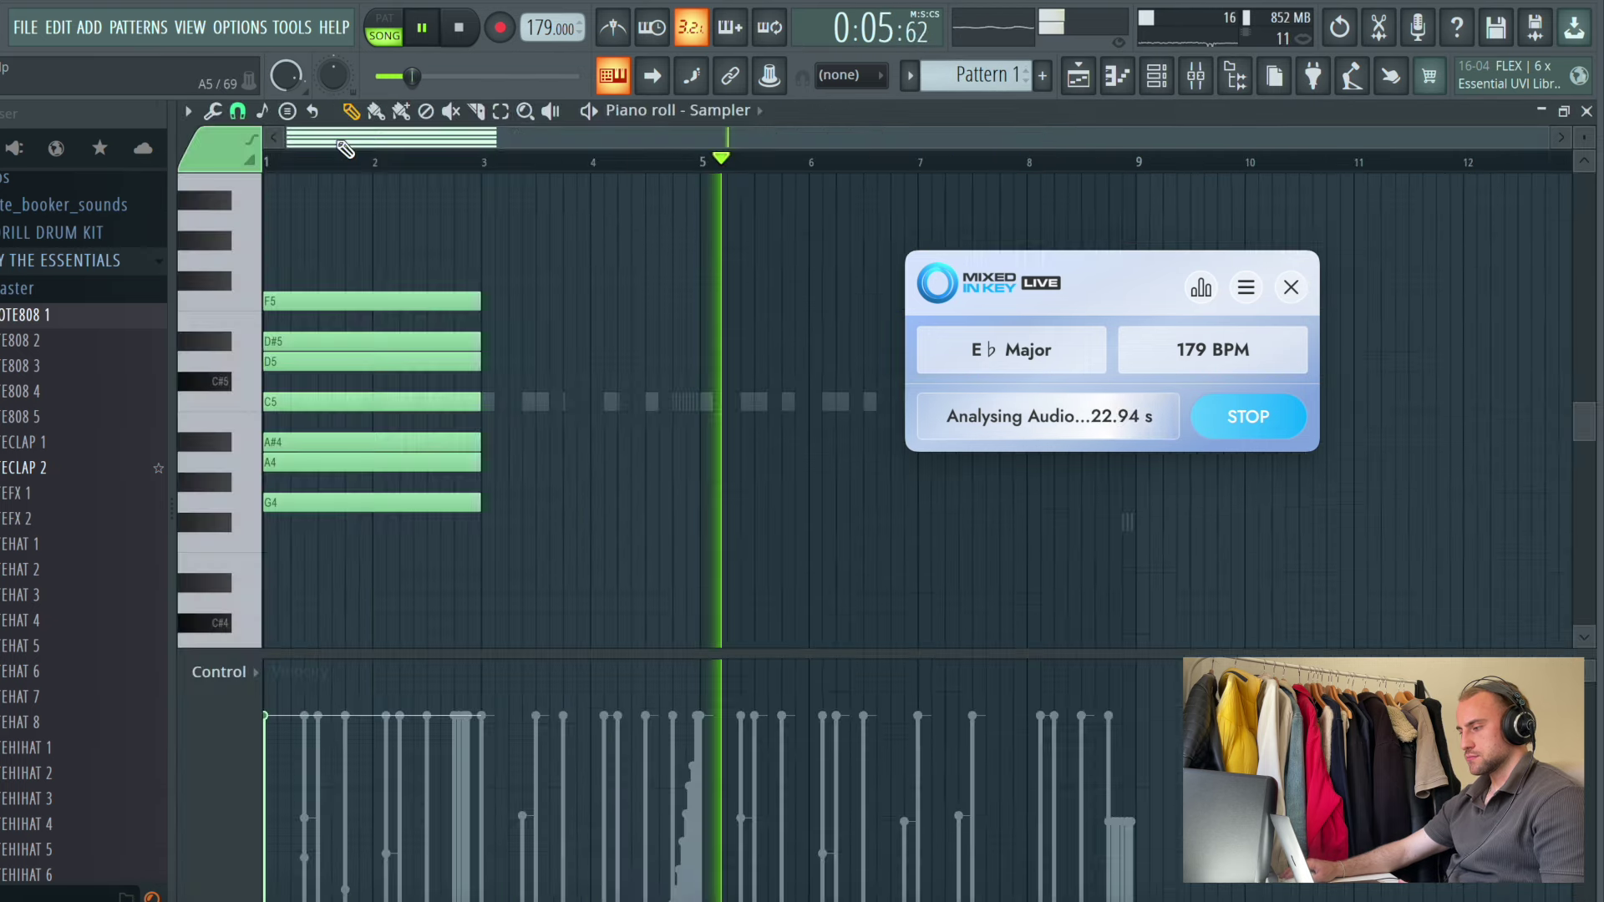
{"action": "left_click", "coordinate": [237, 112]}
{"action": "left_click", "coordinate": [286, 115]}
{"action": "left_click", "coordinate": [286, 114]}
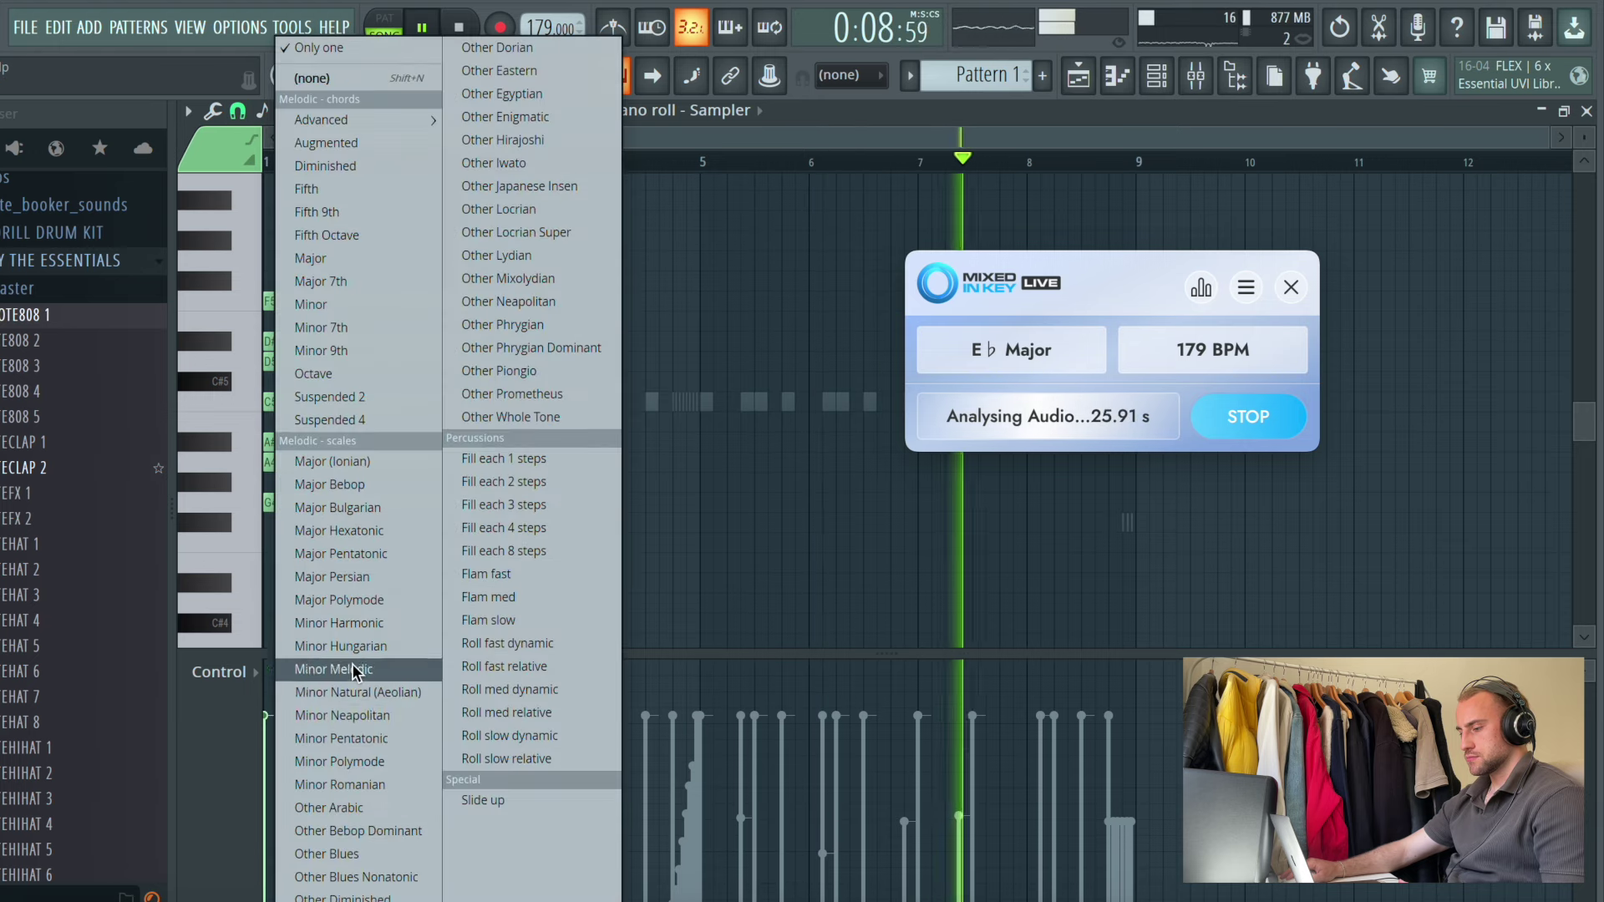
{"action": "left_click", "coordinate": [344, 461]}
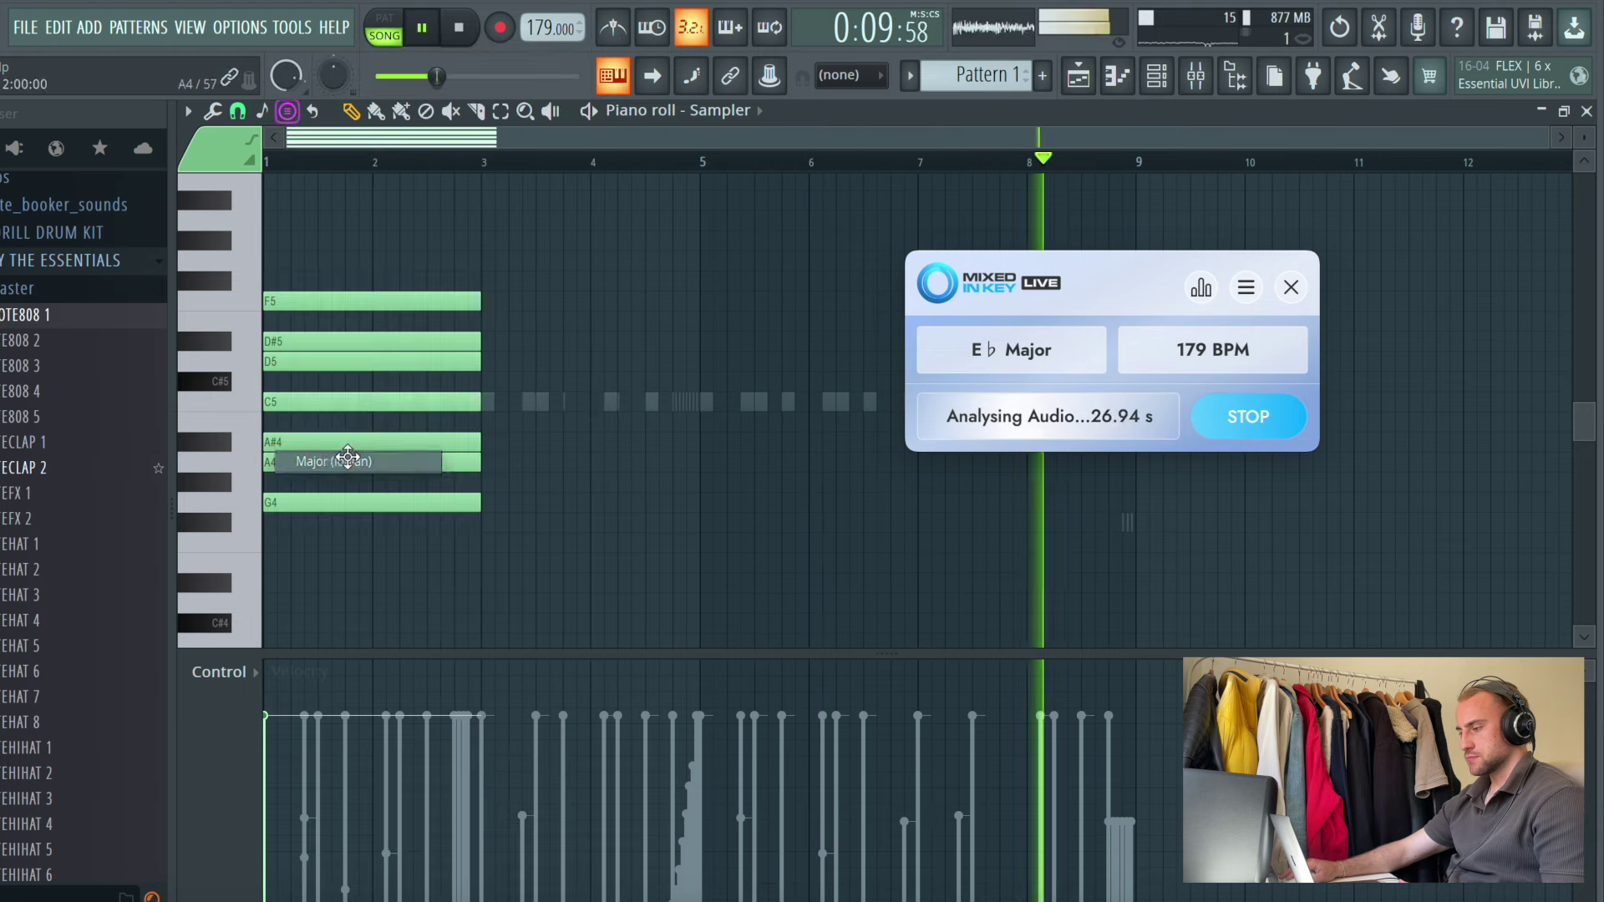
{"action": "left_click", "coordinate": [481, 585]}
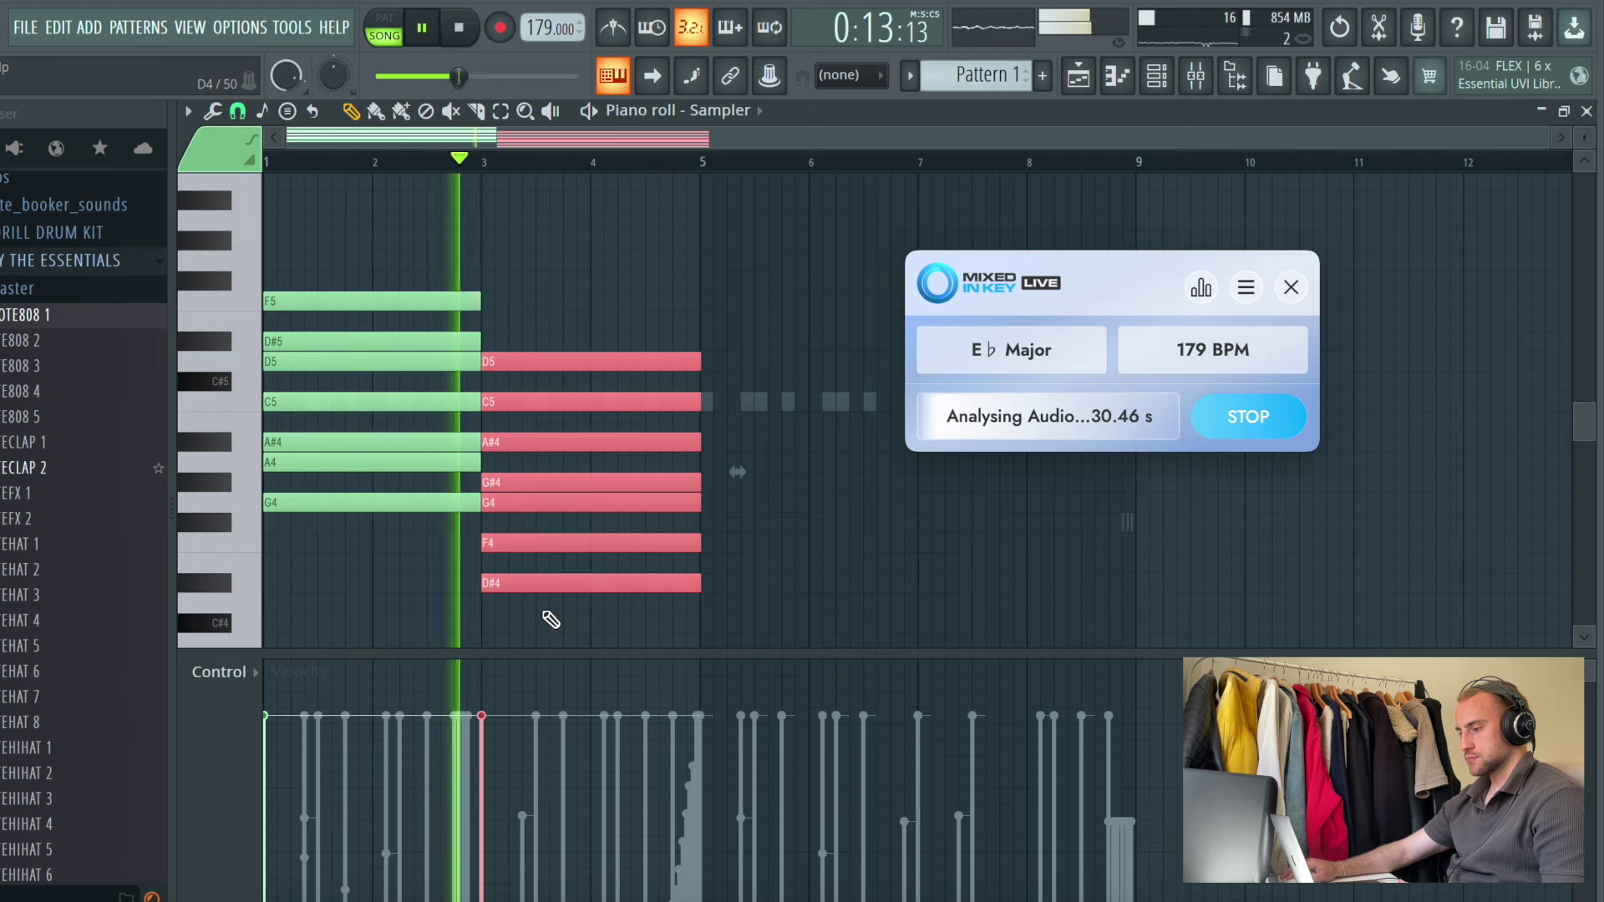
{"action": "left_click", "coordinate": [886, 580], "text": "super"}
Stop the audio analysis and close Mixed In Key Live
{"action": "left_click", "coordinate": [1213, 424]}
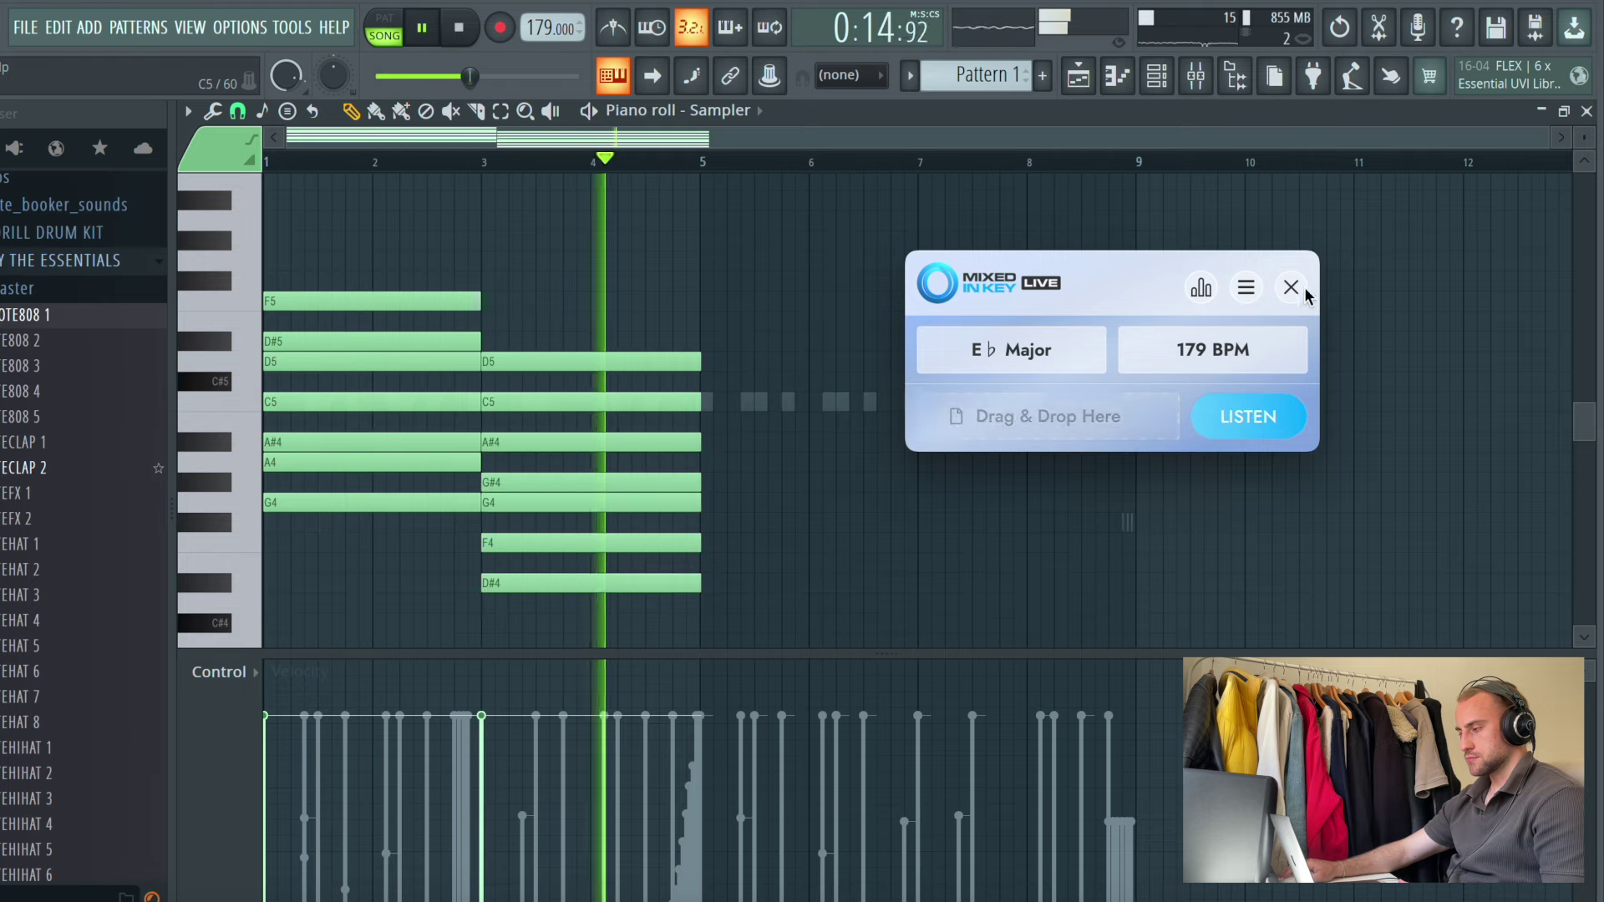
{"action": "left_click", "coordinate": [1292, 287]}
{"action": "key", "text": "space"}
Add a Purity instrument channel to Pattern 1 and close its plugin window
{"action": "left_click", "coordinate": [1158, 79]}
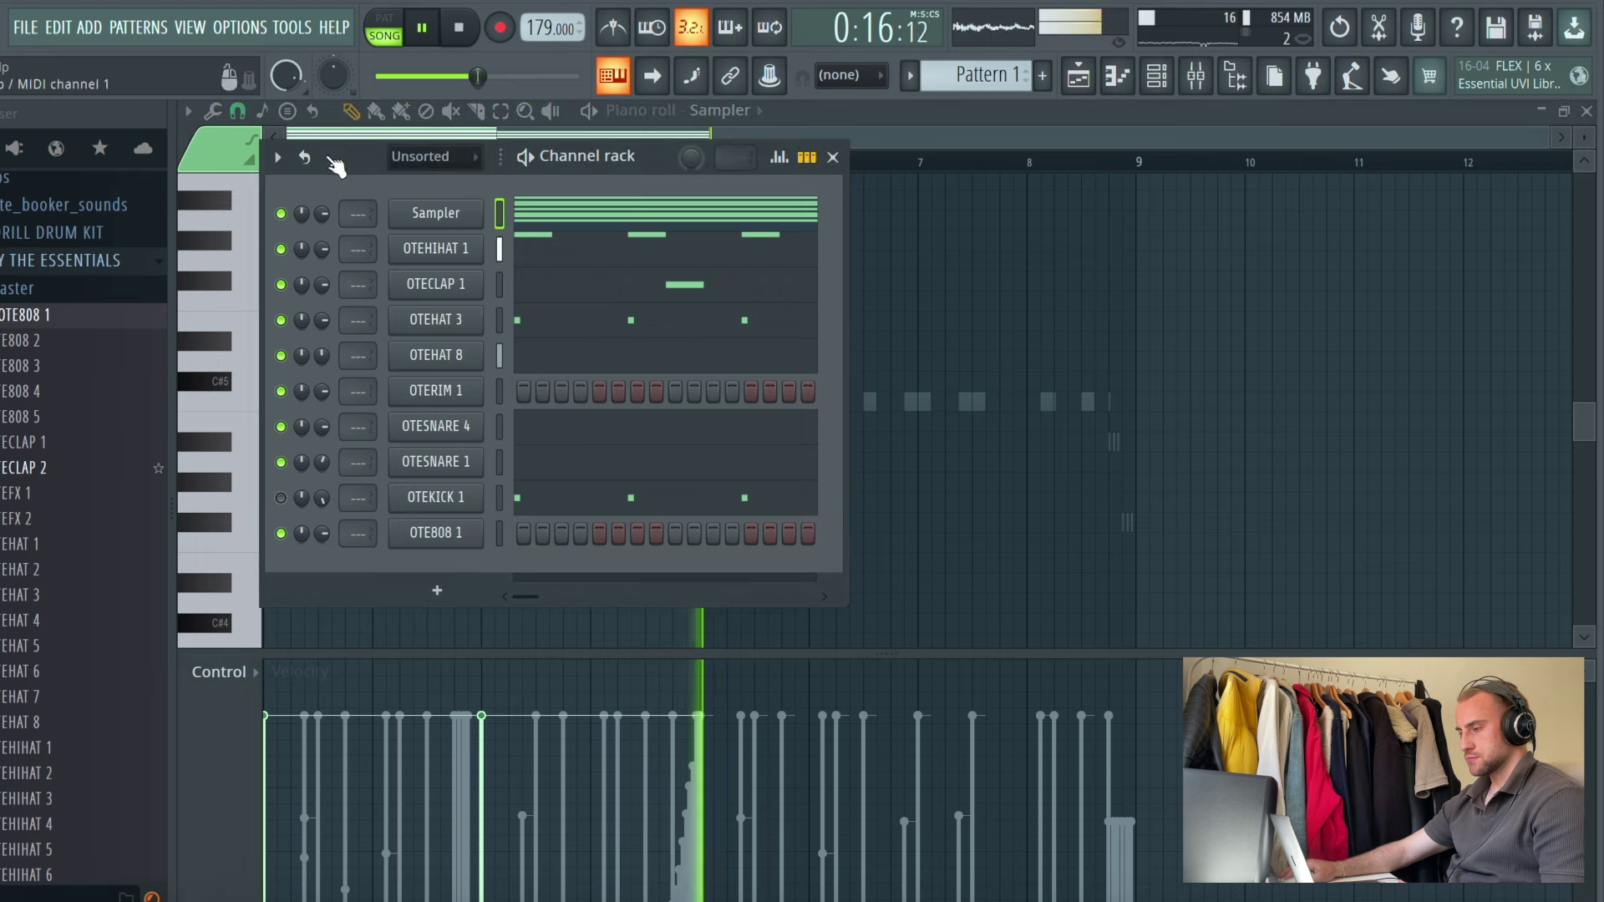
{"action": "left_click", "coordinate": [84, 35]}
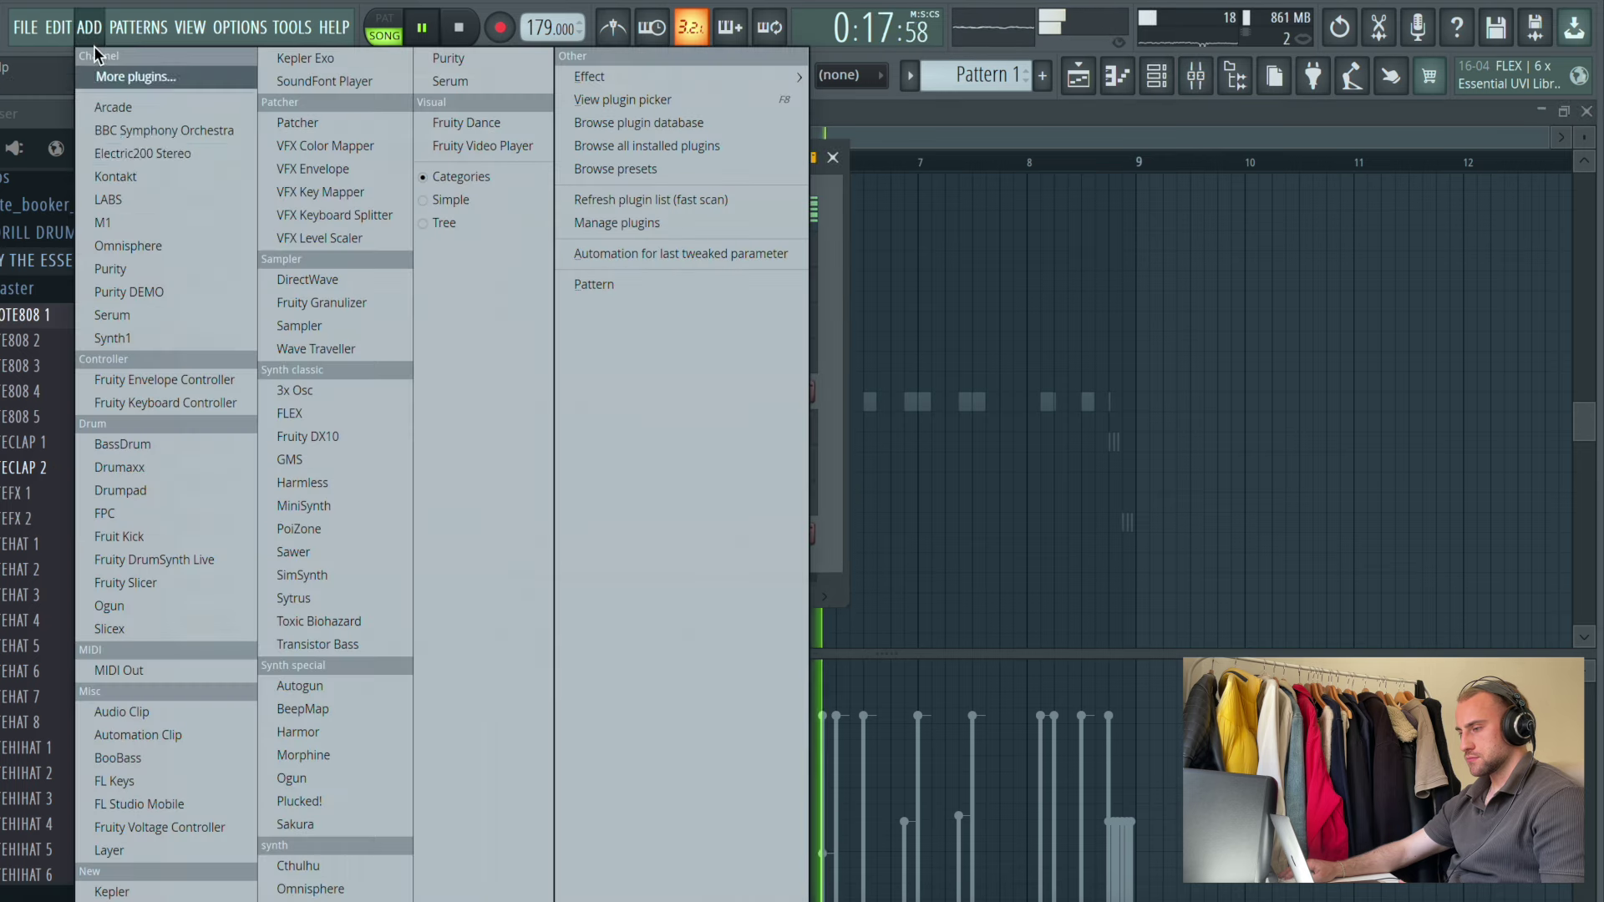
{"action": "left_click", "coordinate": [157, 268]}
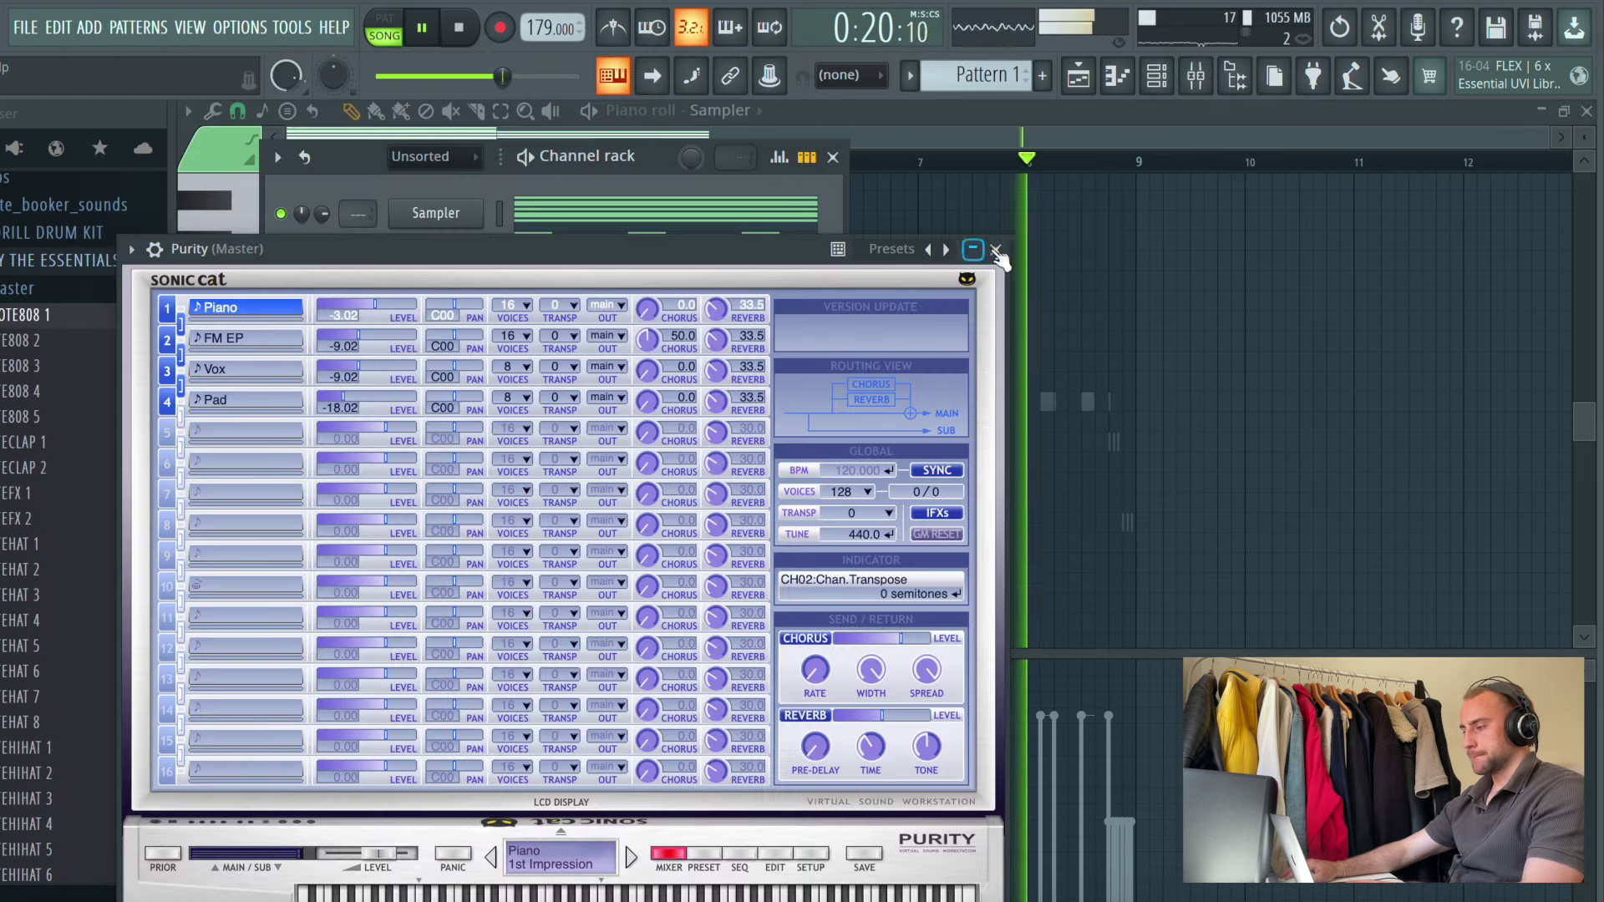
{"action": "left_click", "coordinate": [997, 250]}
Open the Purity channel's piano roll and restart playback from the beginning
{"action": "right_click", "coordinate": [458, 572]}
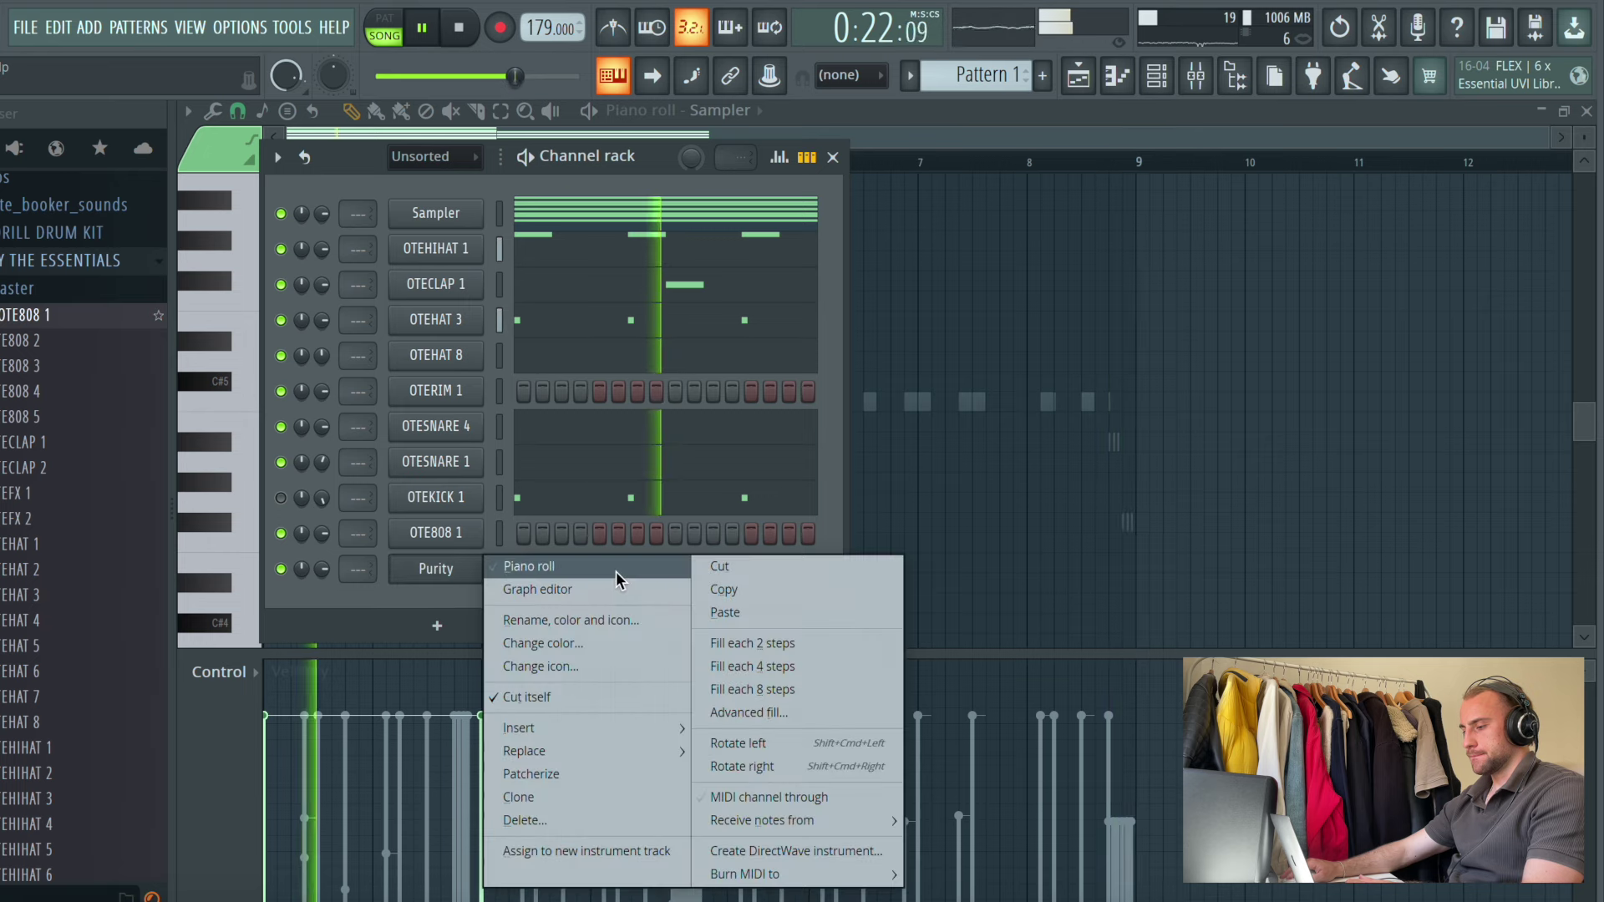
{"action": "left_click", "coordinate": [615, 571]}
{"action": "key", "text": "space"}
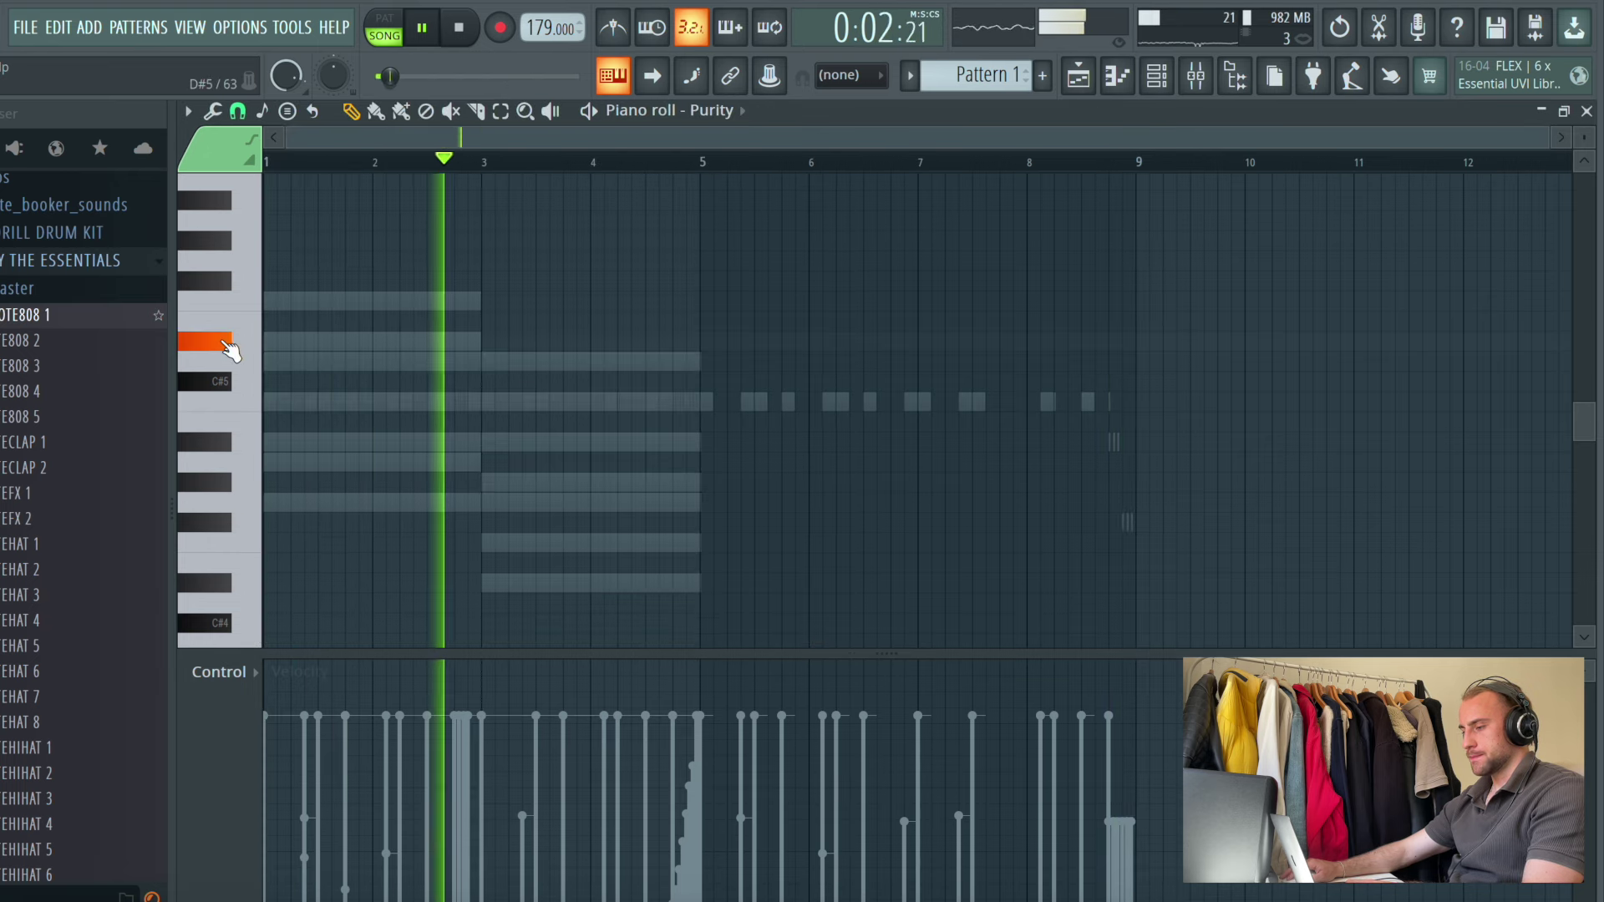
Draw two-bar notes in the Purity piano roll: D#5 at bar 1, D5 at bar 3 and C5 at bar 5
{"action": "key", "text": "space"}
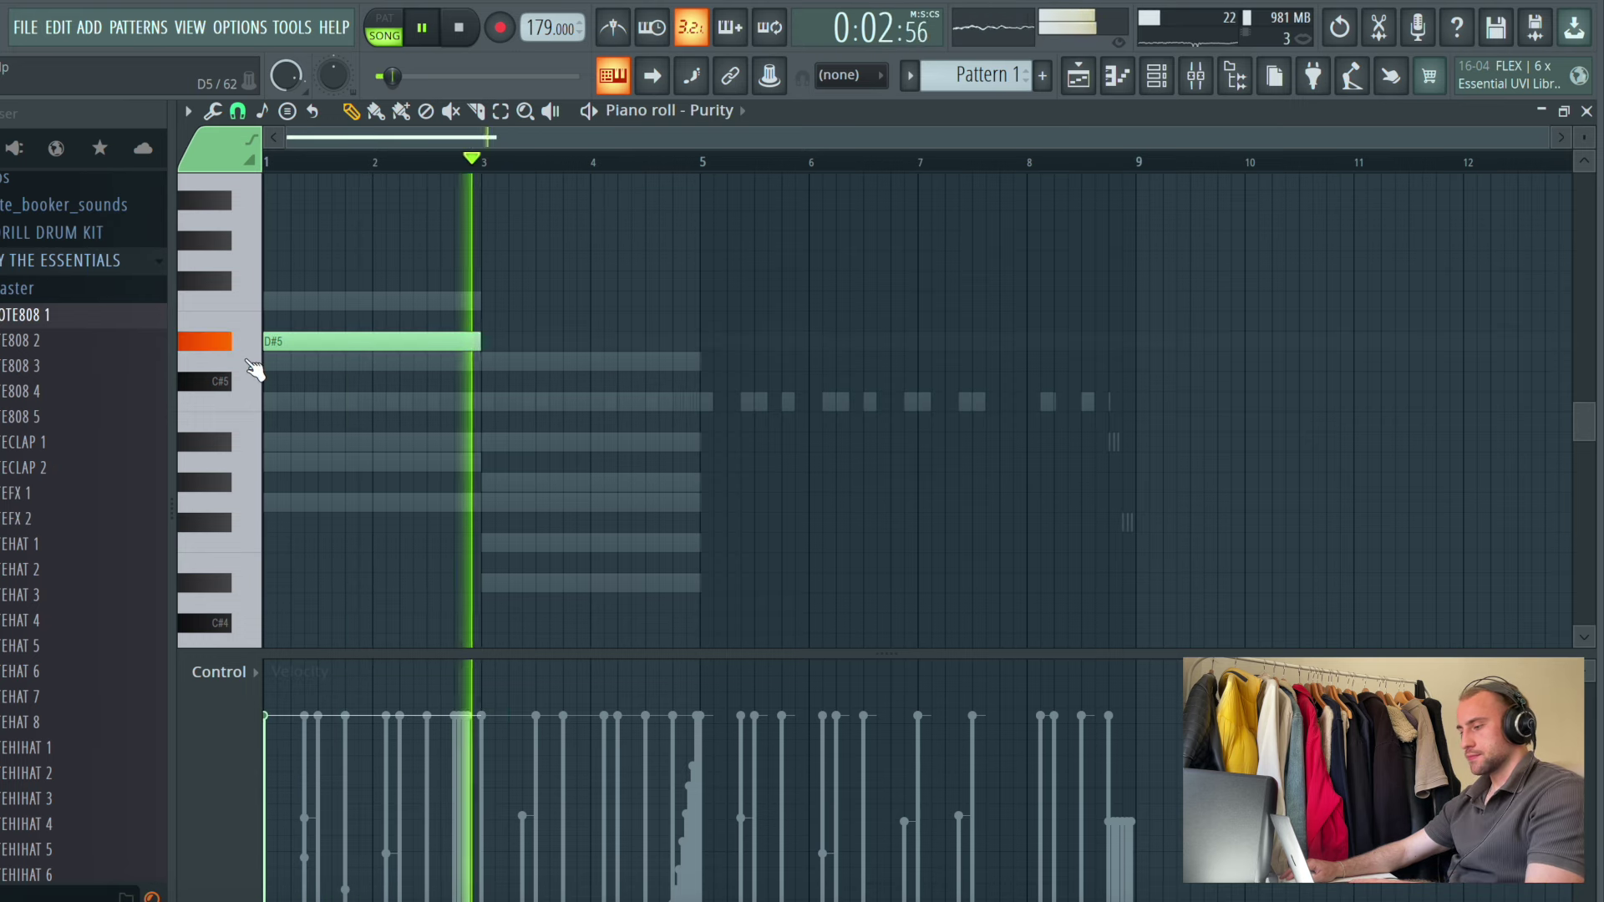
{"action": "left_click", "coordinate": [484, 364]}
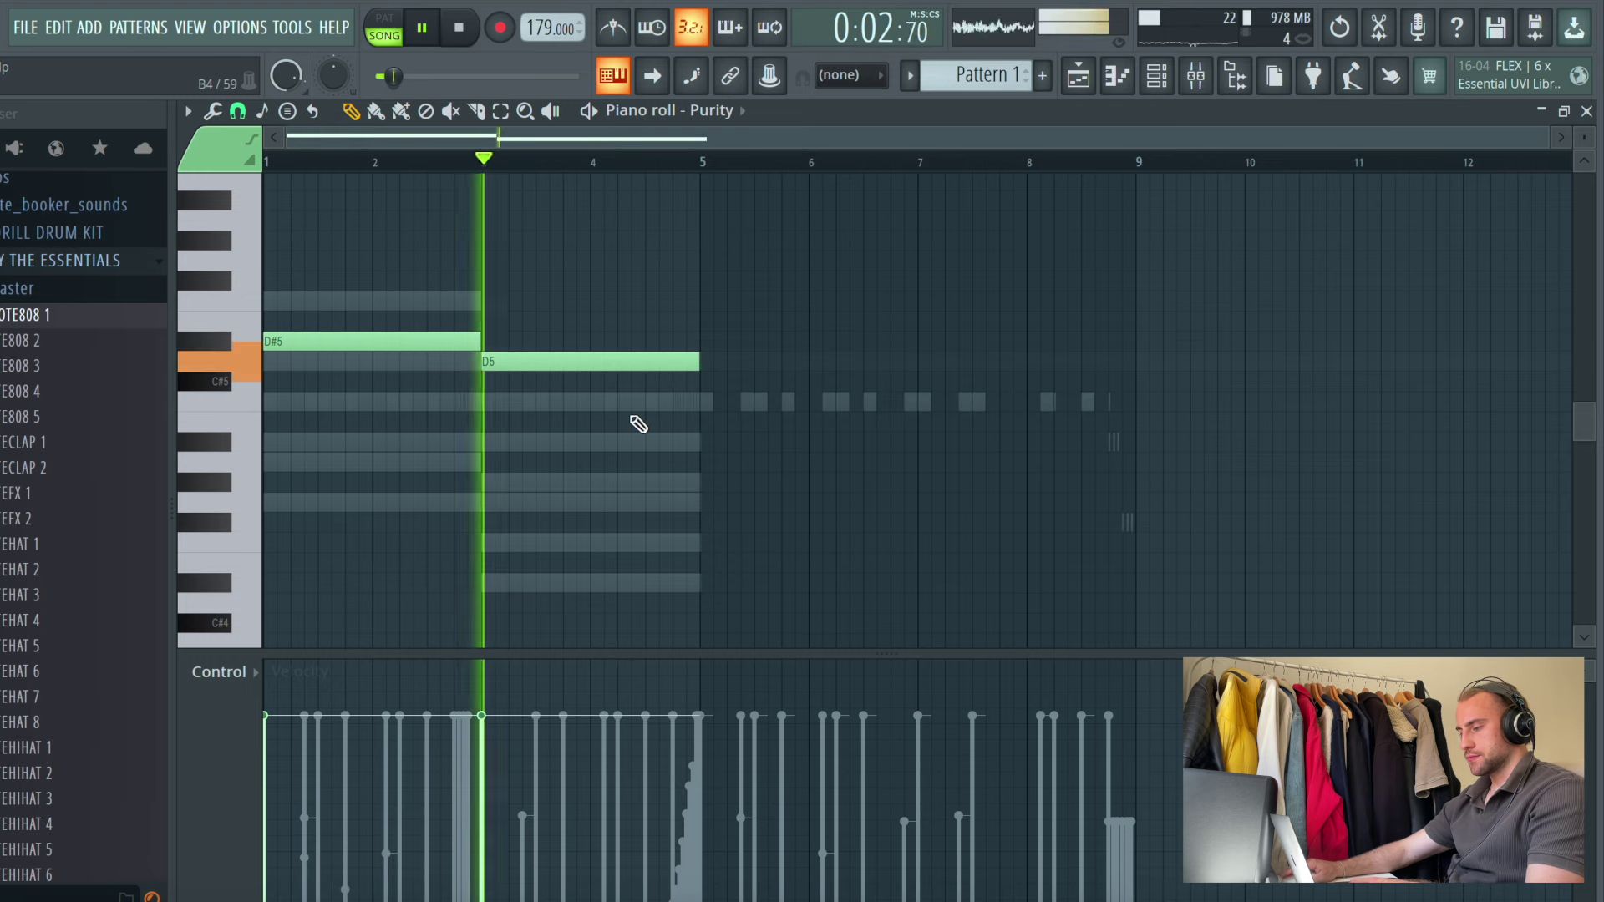
{"action": "left_click", "coordinate": [703, 363]}
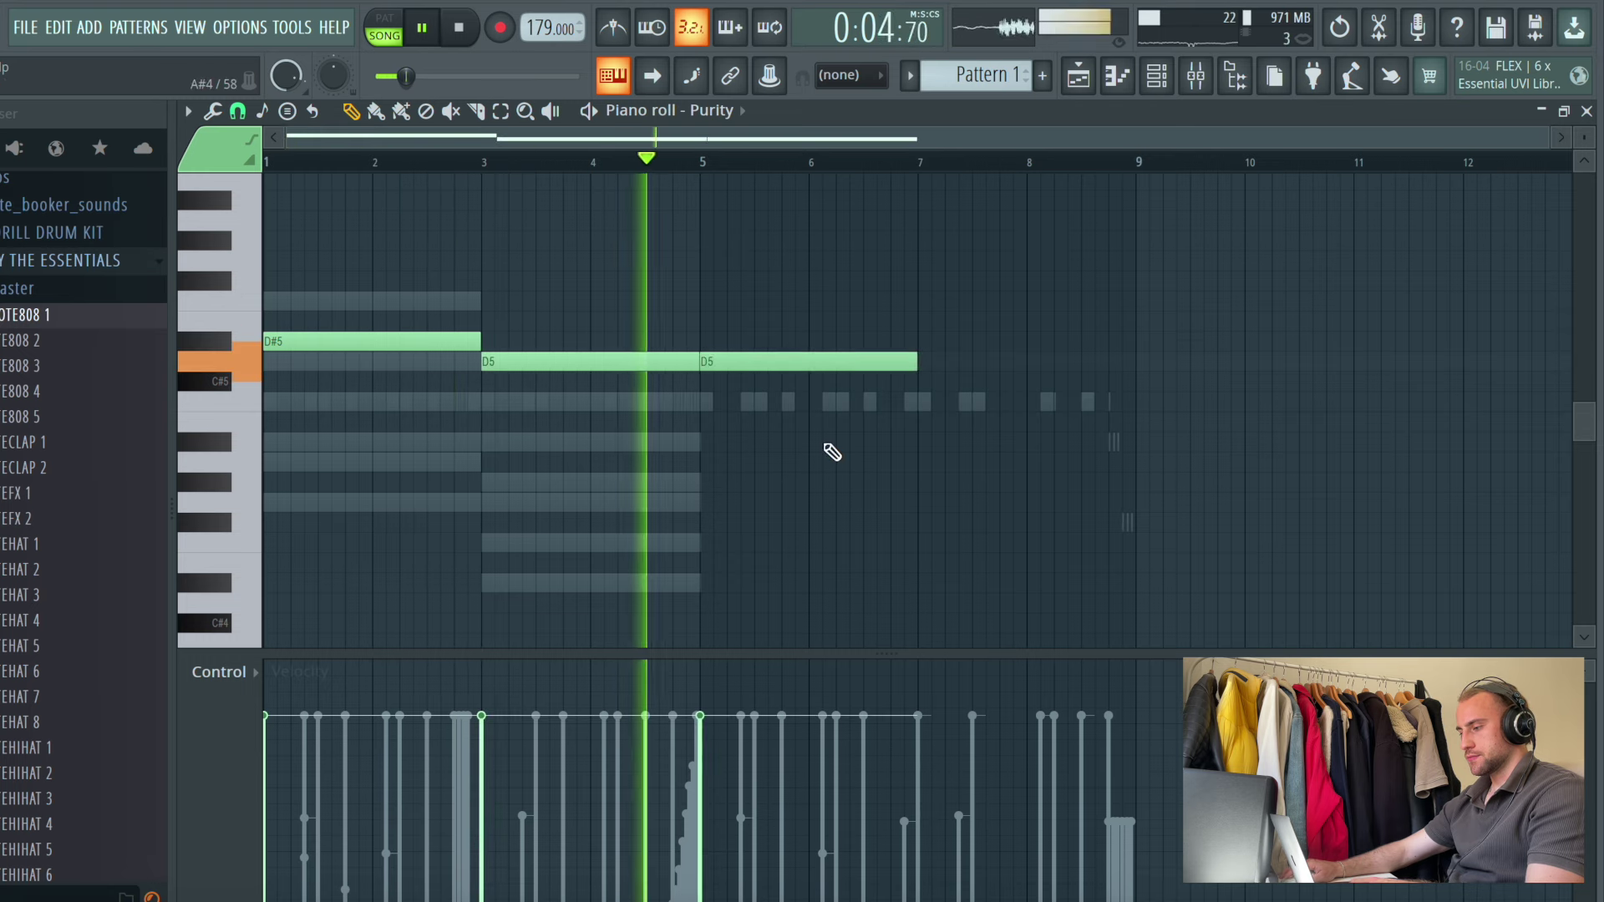
{"action": "left_click", "coordinate": [703, 402]}
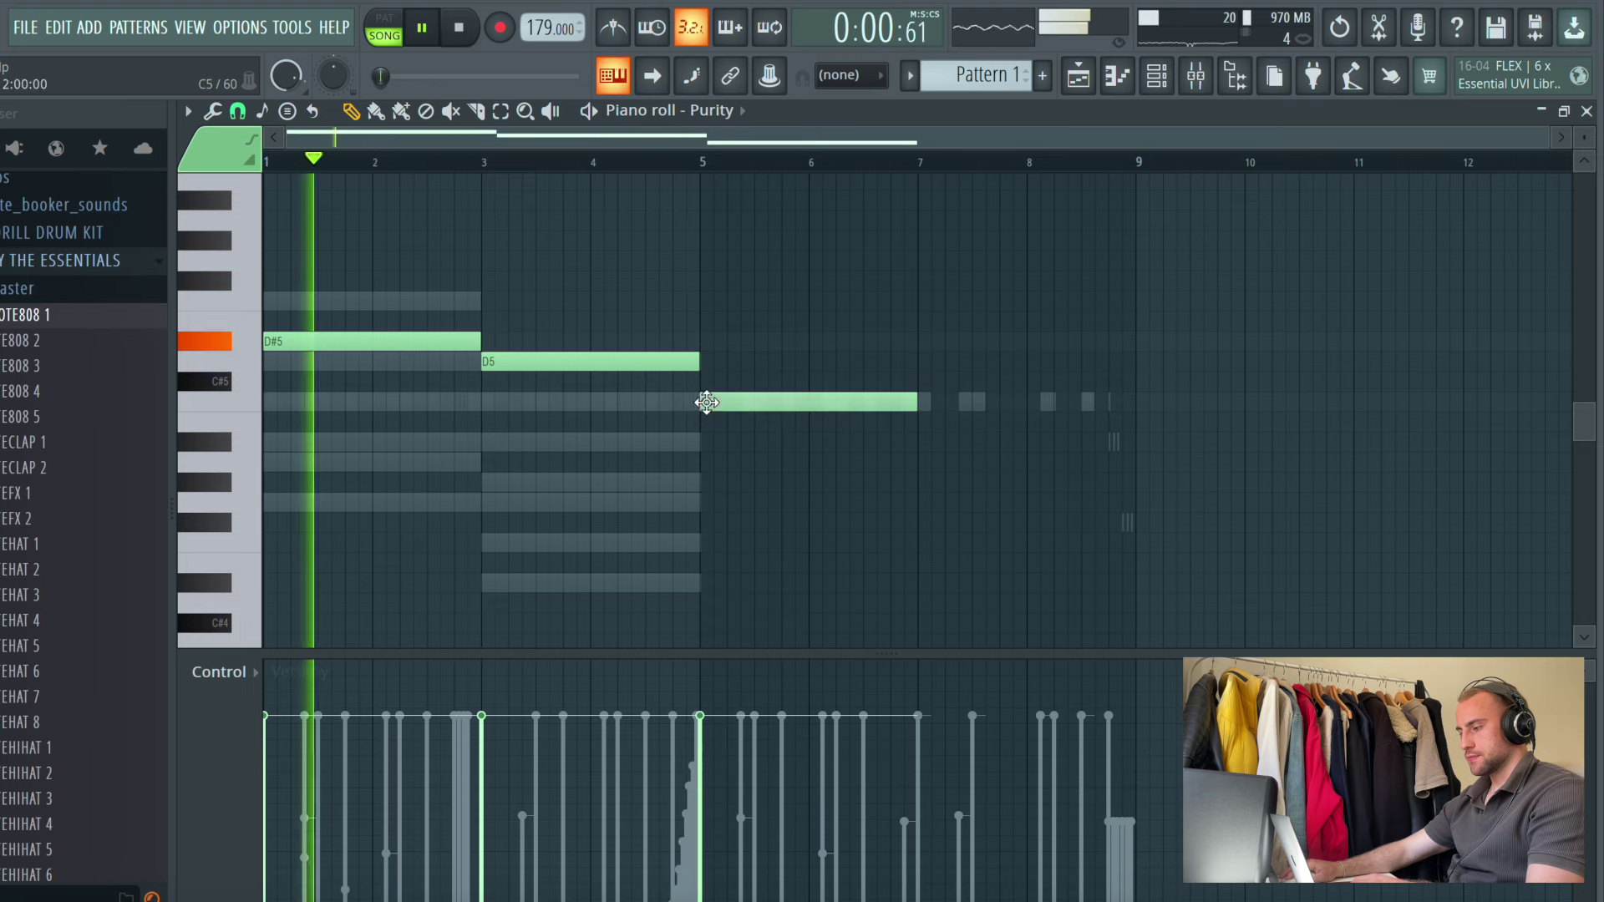
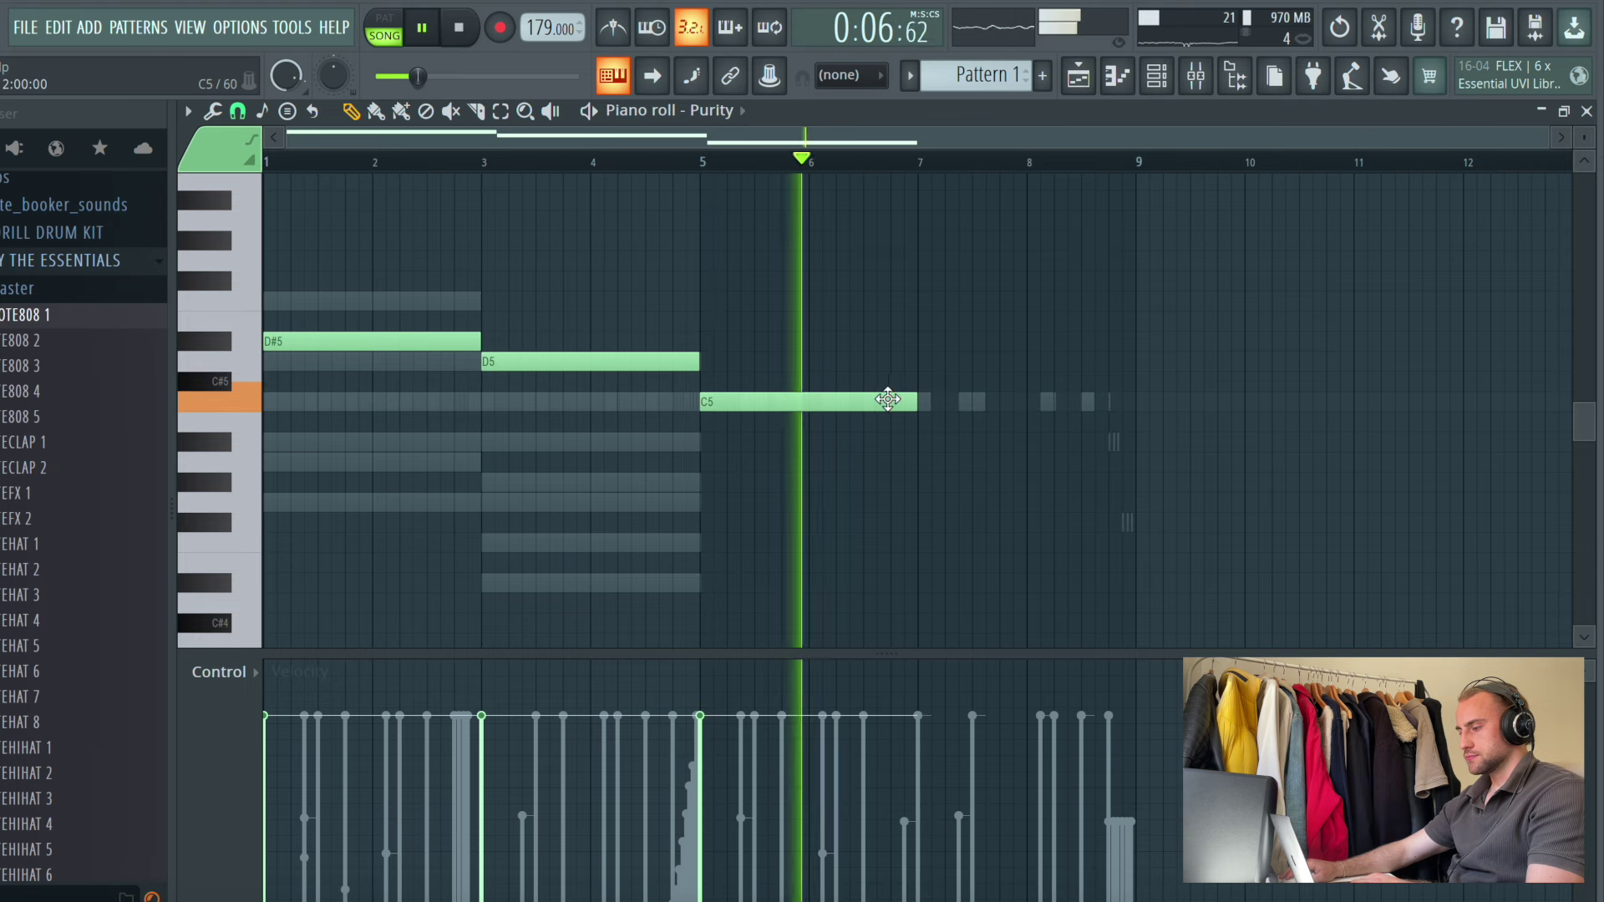
Try a two-bar D5 note at bar 7 and delete it
{"action": "left_click", "coordinate": [920, 364]}
{"action": "right_click", "coordinate": [959, 362]}
{"action": "key", "text": "space"}
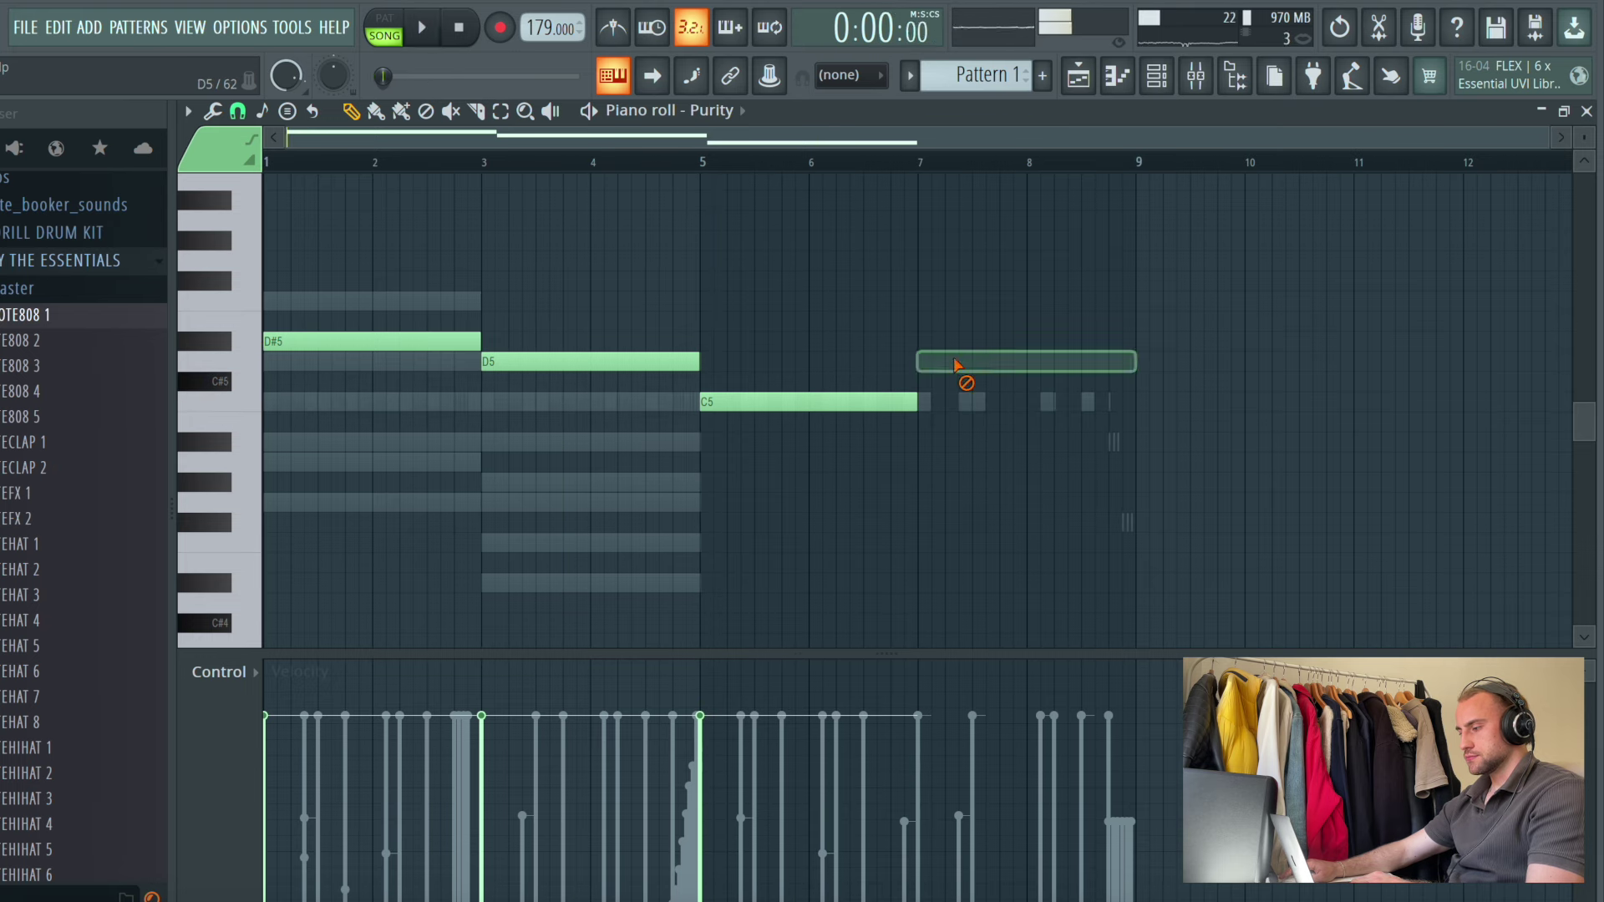
Remove the C5 note at bar 5 and audition F5, A#4, A4, G4 and G#4 against playback from late bar 4
{"action": "left_click", "coordinate": [684, 161]}
{"action": "right_click", "coordinate": [785, 402]}
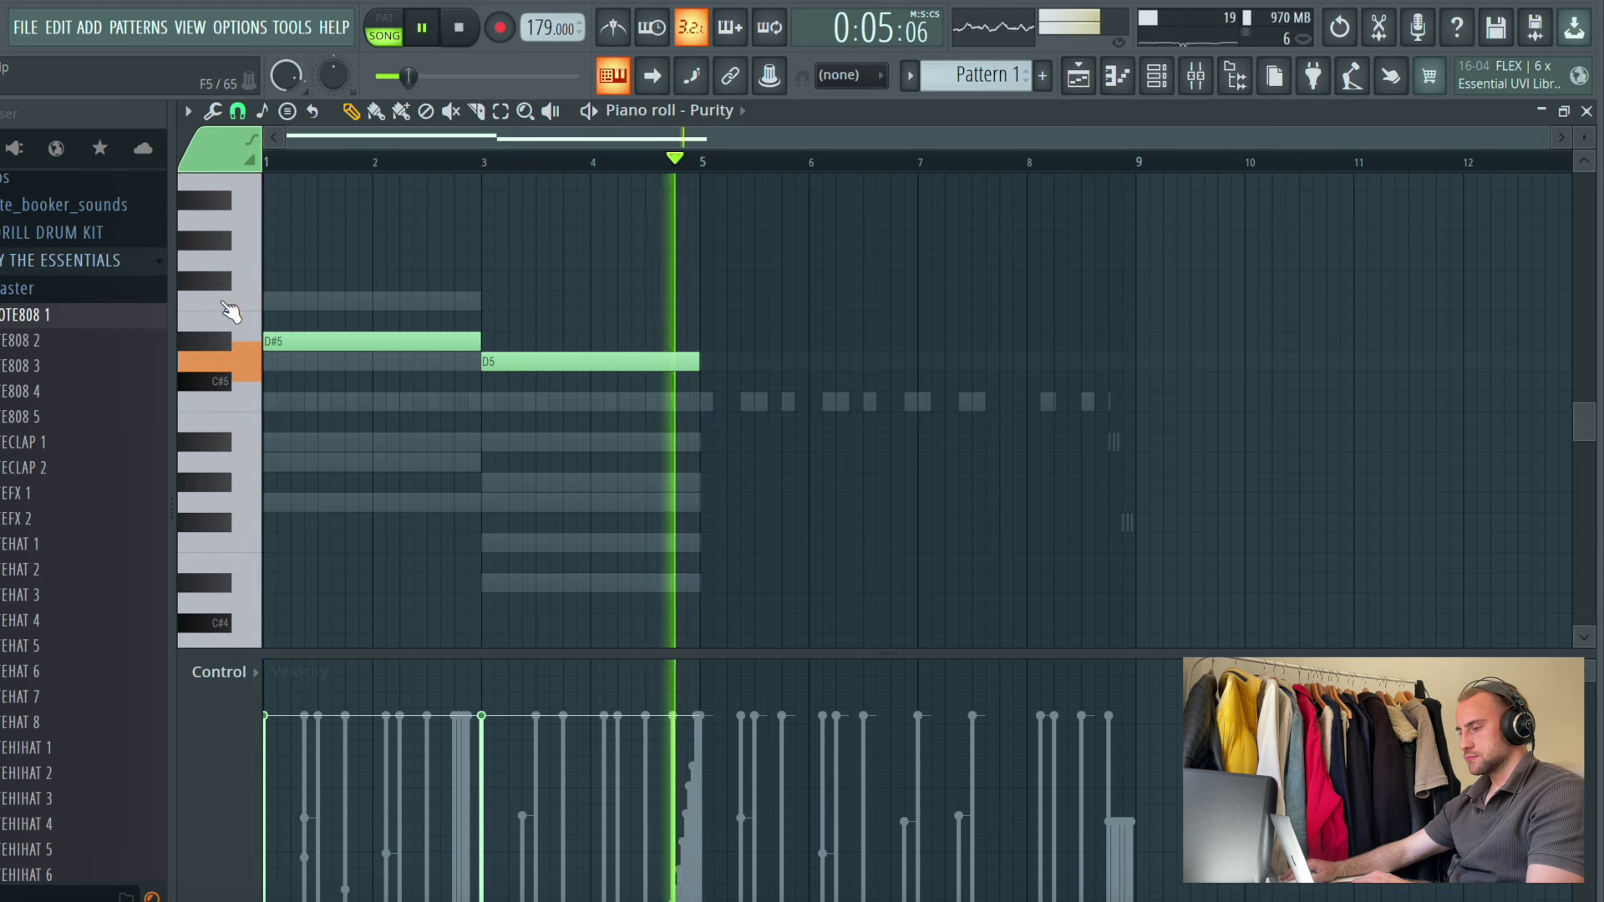
{"action": "left_click", "coordinate": [230, 305]}
{"action": "left_click", "coordinate": [227, 440]}
{"action": "left_click", "coordinate": [226, 461]}
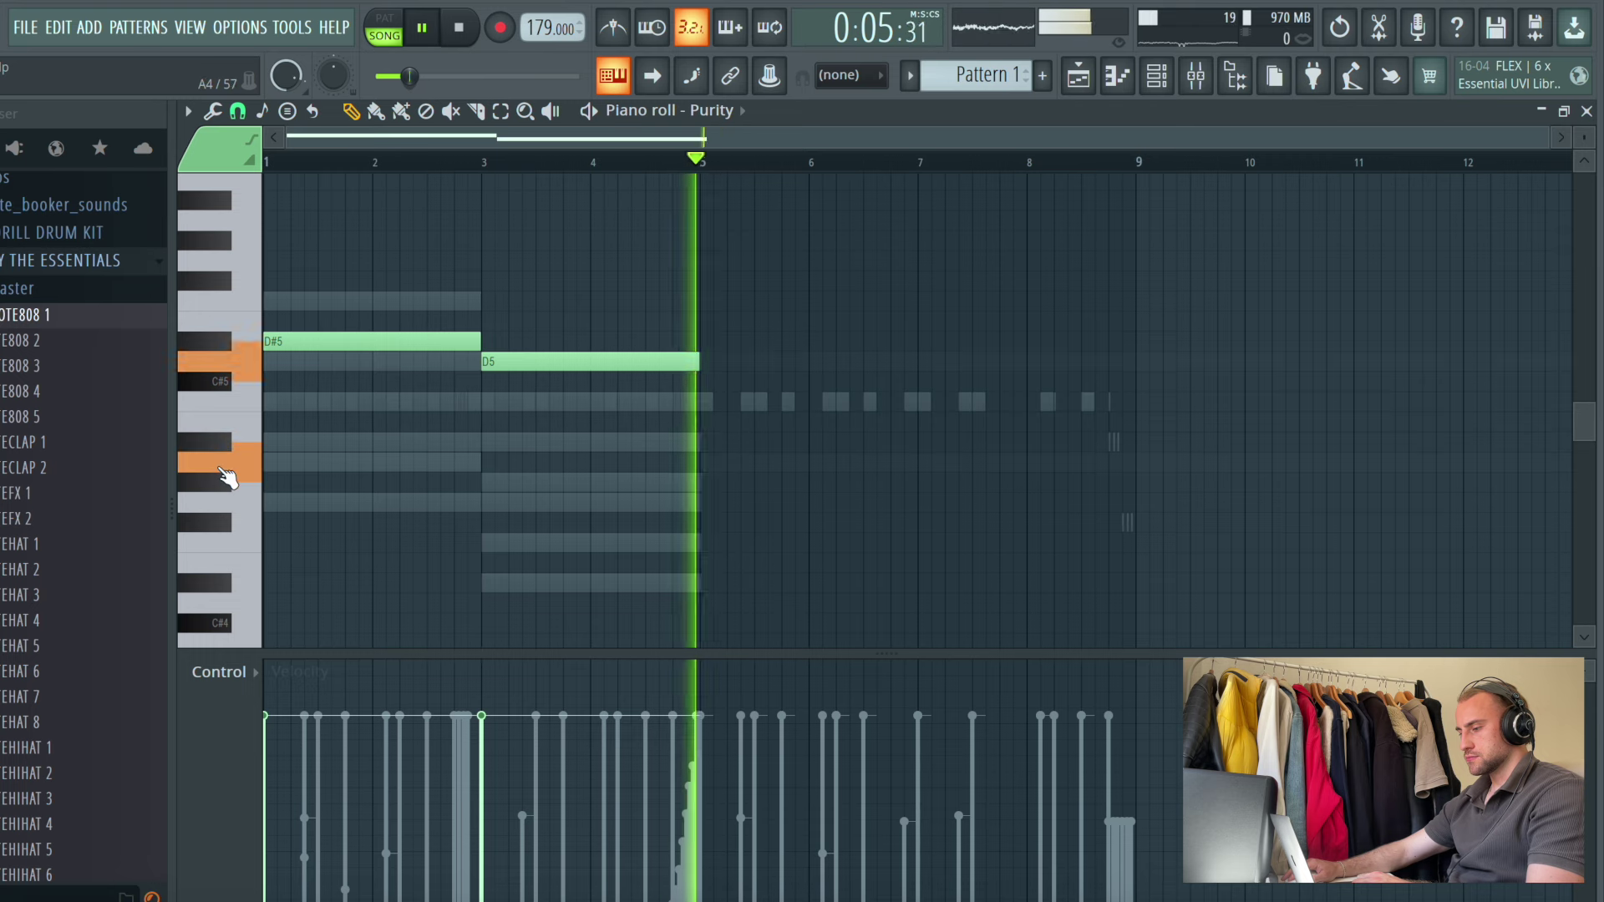
{"action": "left_click", "coordinate": [227, 505]}
{"action": "left_click", "coordinate": [234, 484]}
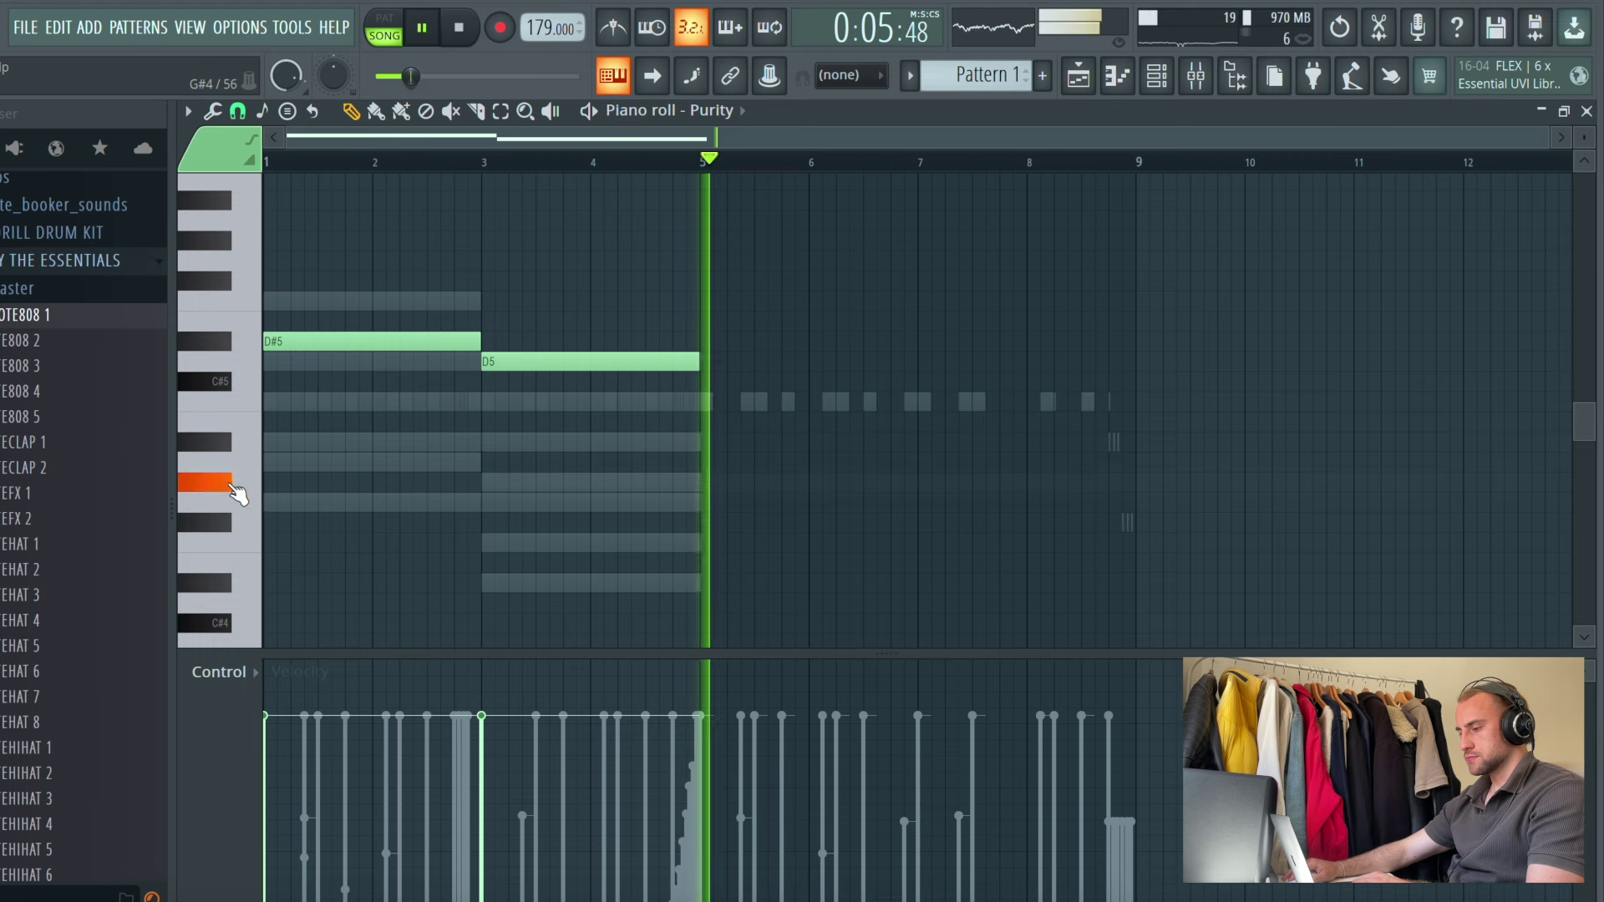
Put the two-bar C5 note back at bar 5 and add a two-bar D#5 note at bar 7
{"action": "key", "text": "space"}
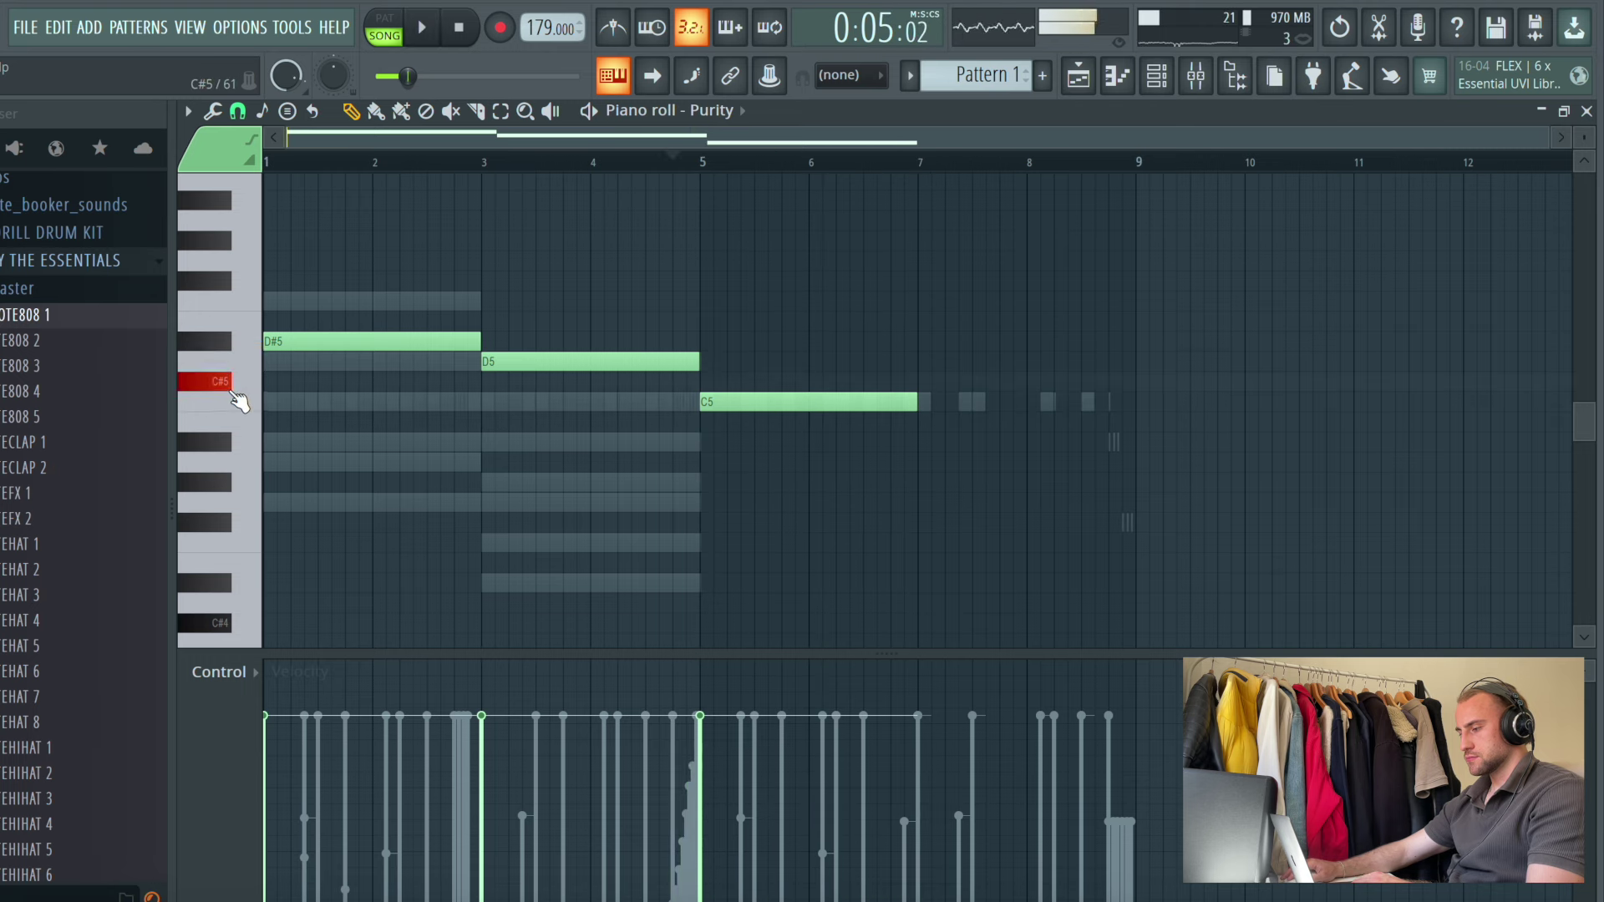
{"action": "key", "text": "space"}
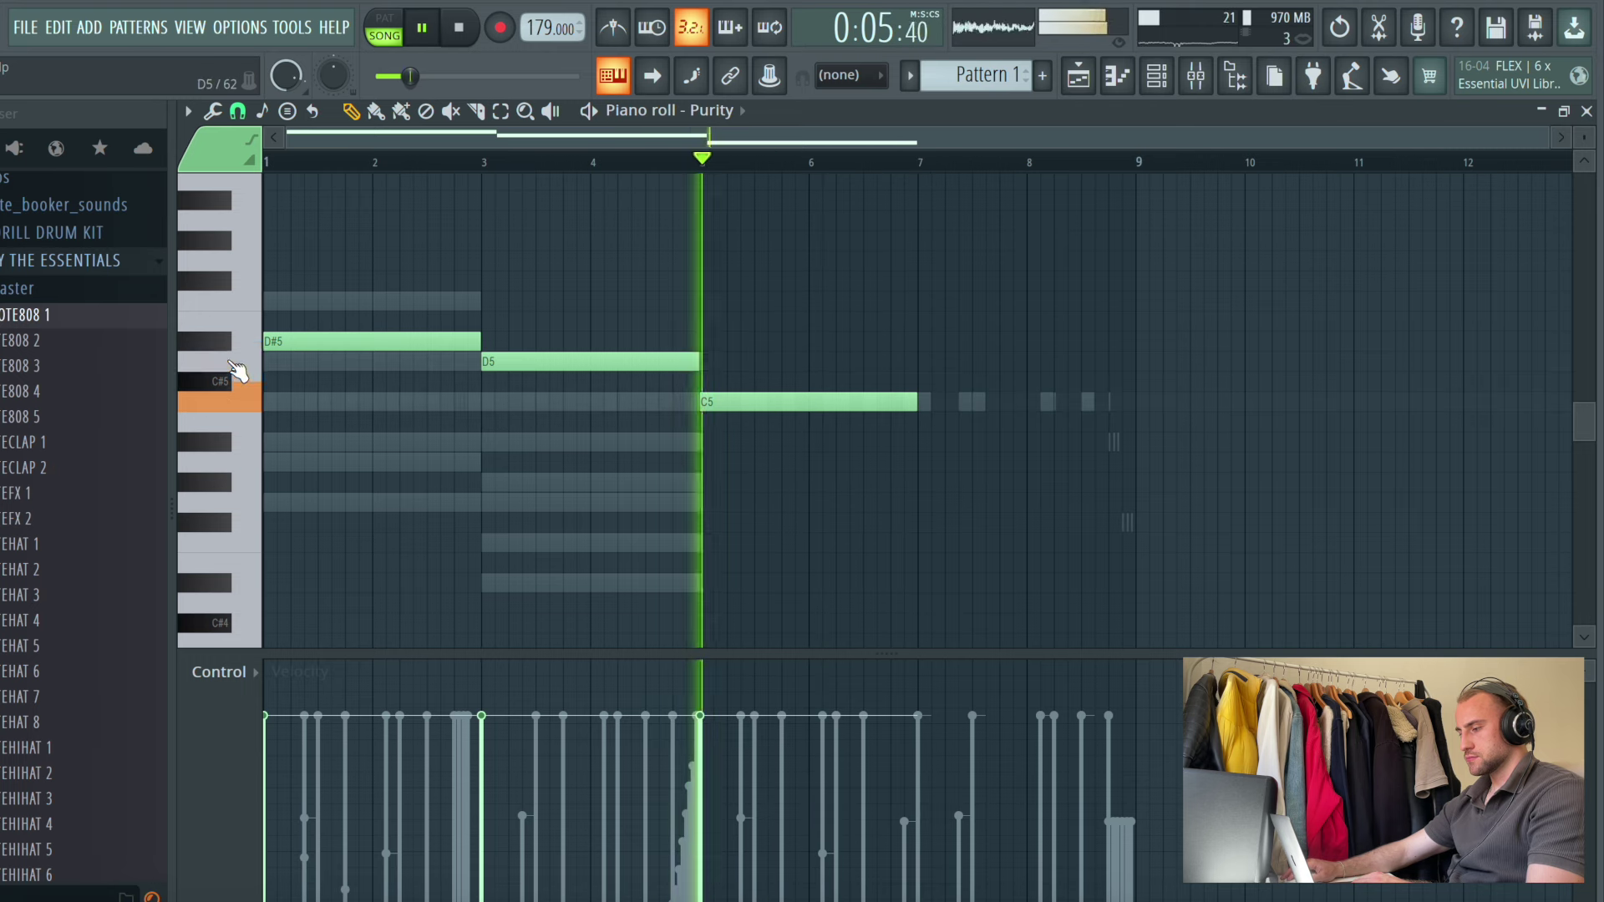
{"action": "left_click", "coordinate": [923, 366]}
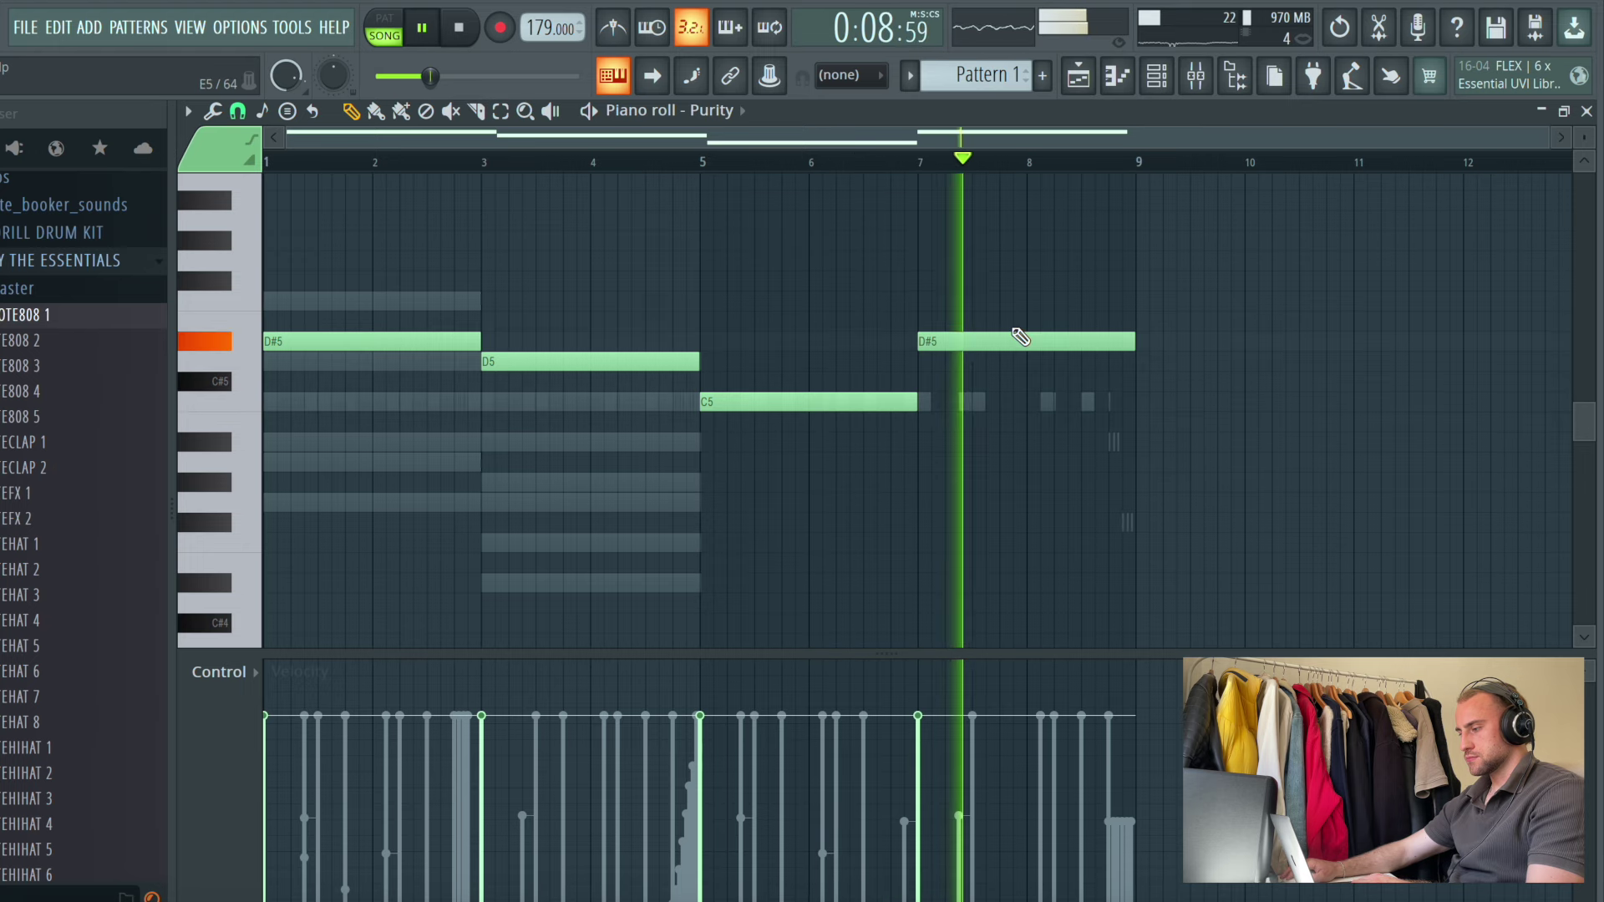
Mute the Purity channel and place a short D#5 note at the start of bar 1 in the OTE808 1 piano roll
{"action": "key", "text": "F6"}
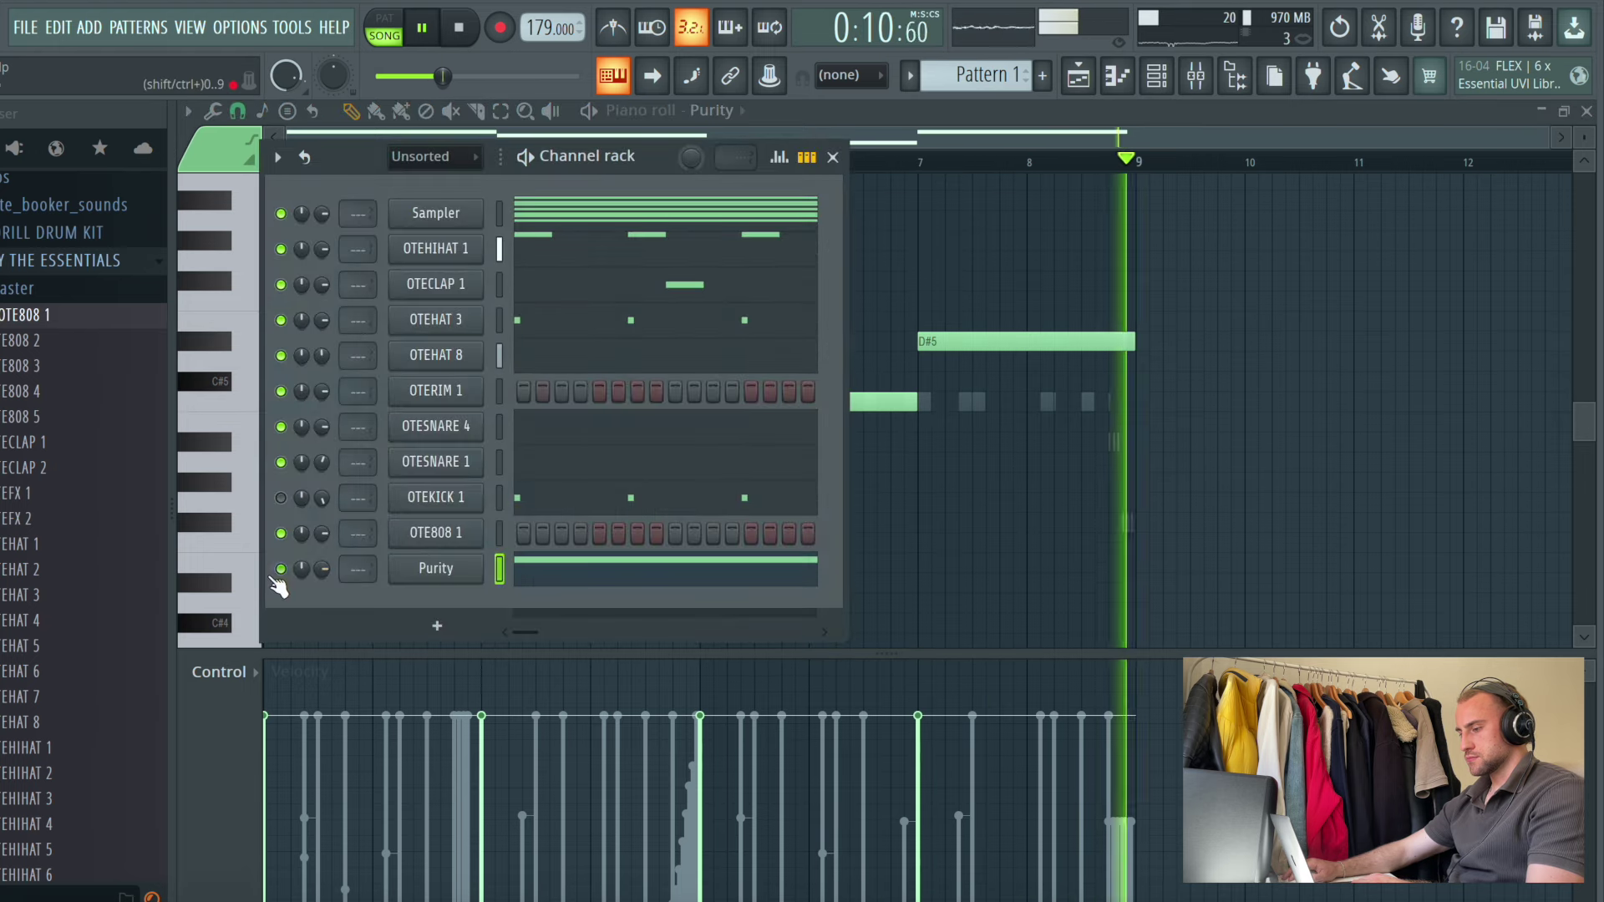
{"action": "right_click", "coordinate": [450, 528]}
{"action": "left_click", "coordinate": [588, 517]}
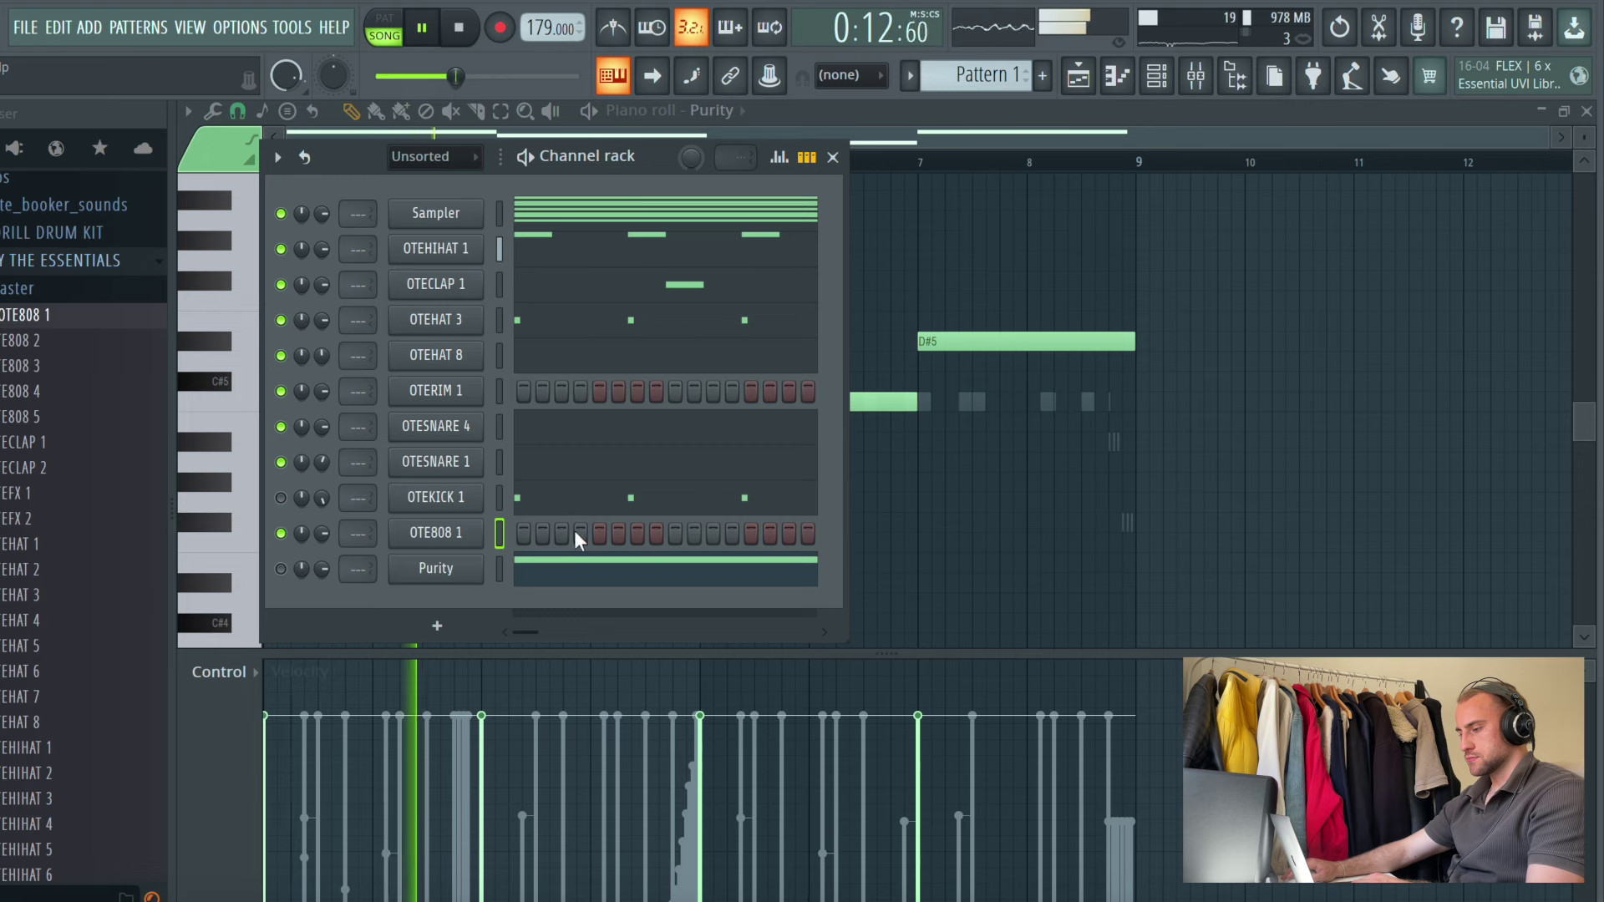
{"action": "right_click", "coordinate": [444, 536]}
{"action": "left_click", "coordinate": [528, 530]}
{"action": "key", "text": "space"}
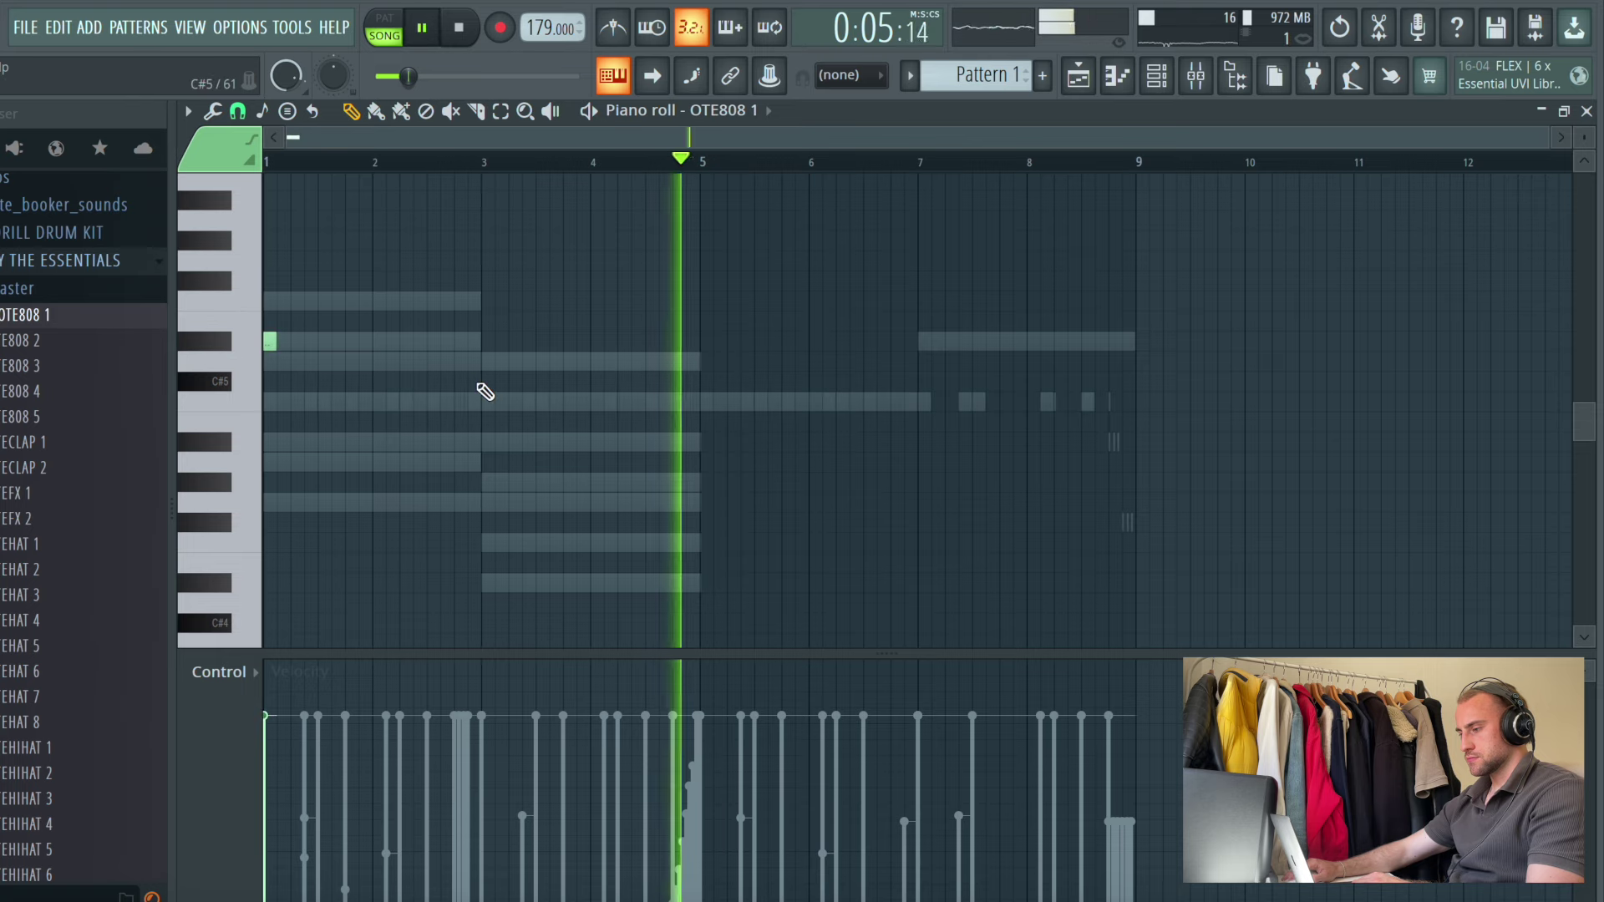
Review the OTE808 1 channel's miscellaneous sampler settings and return to its piano roll
{"action": "left_click", "coordinate": [1151, 86]}
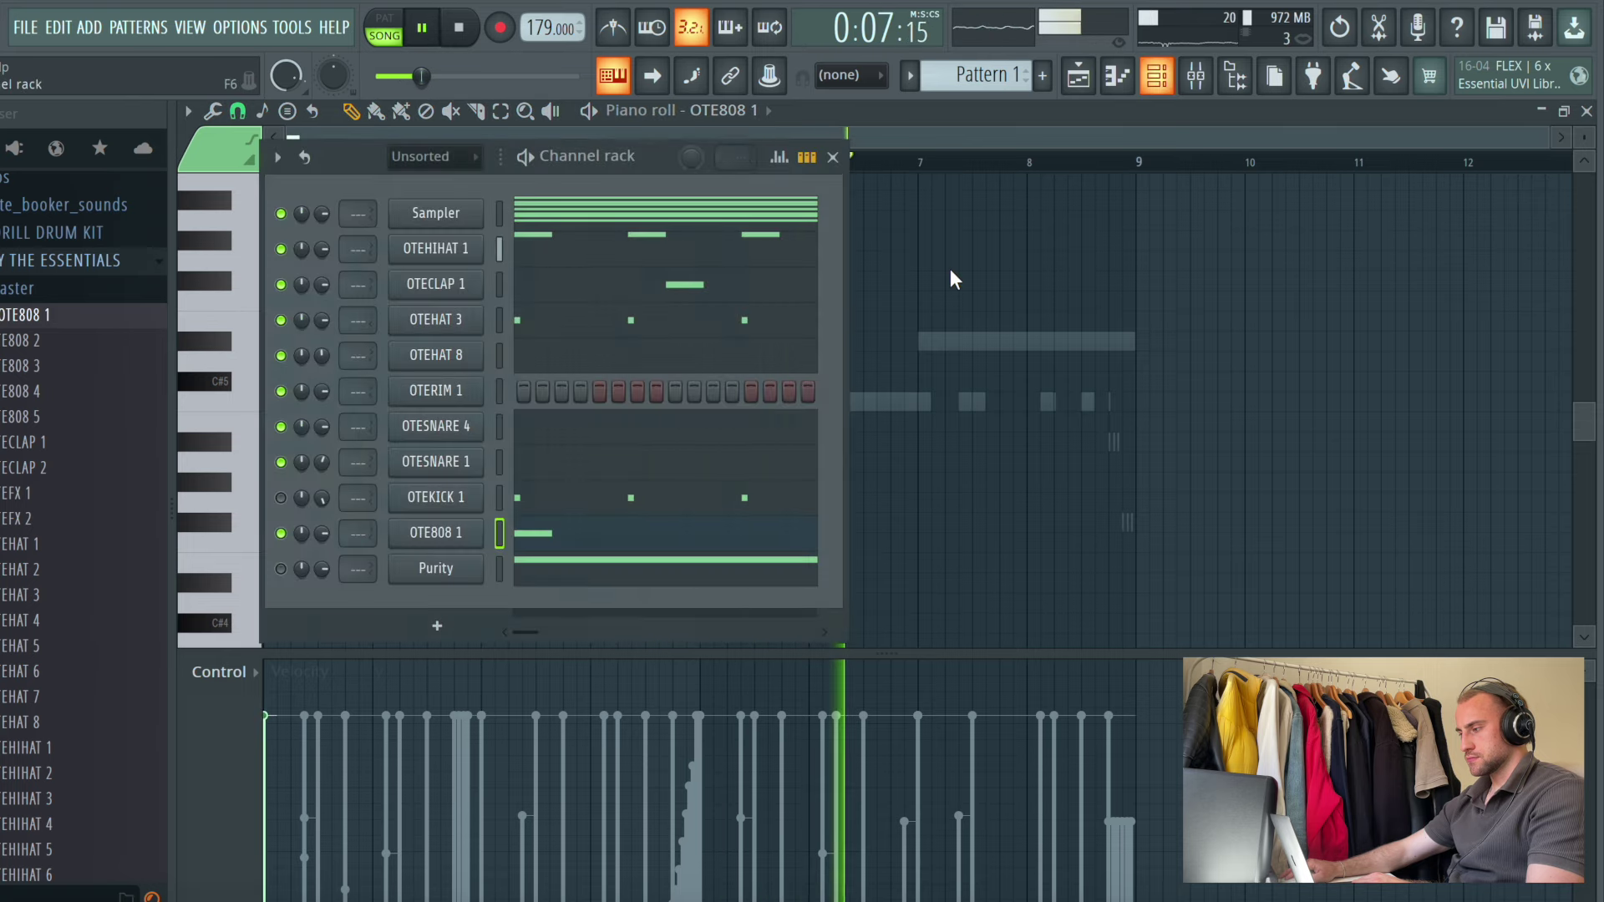
{"action": "left_click", "coordinate": [451, 530]}
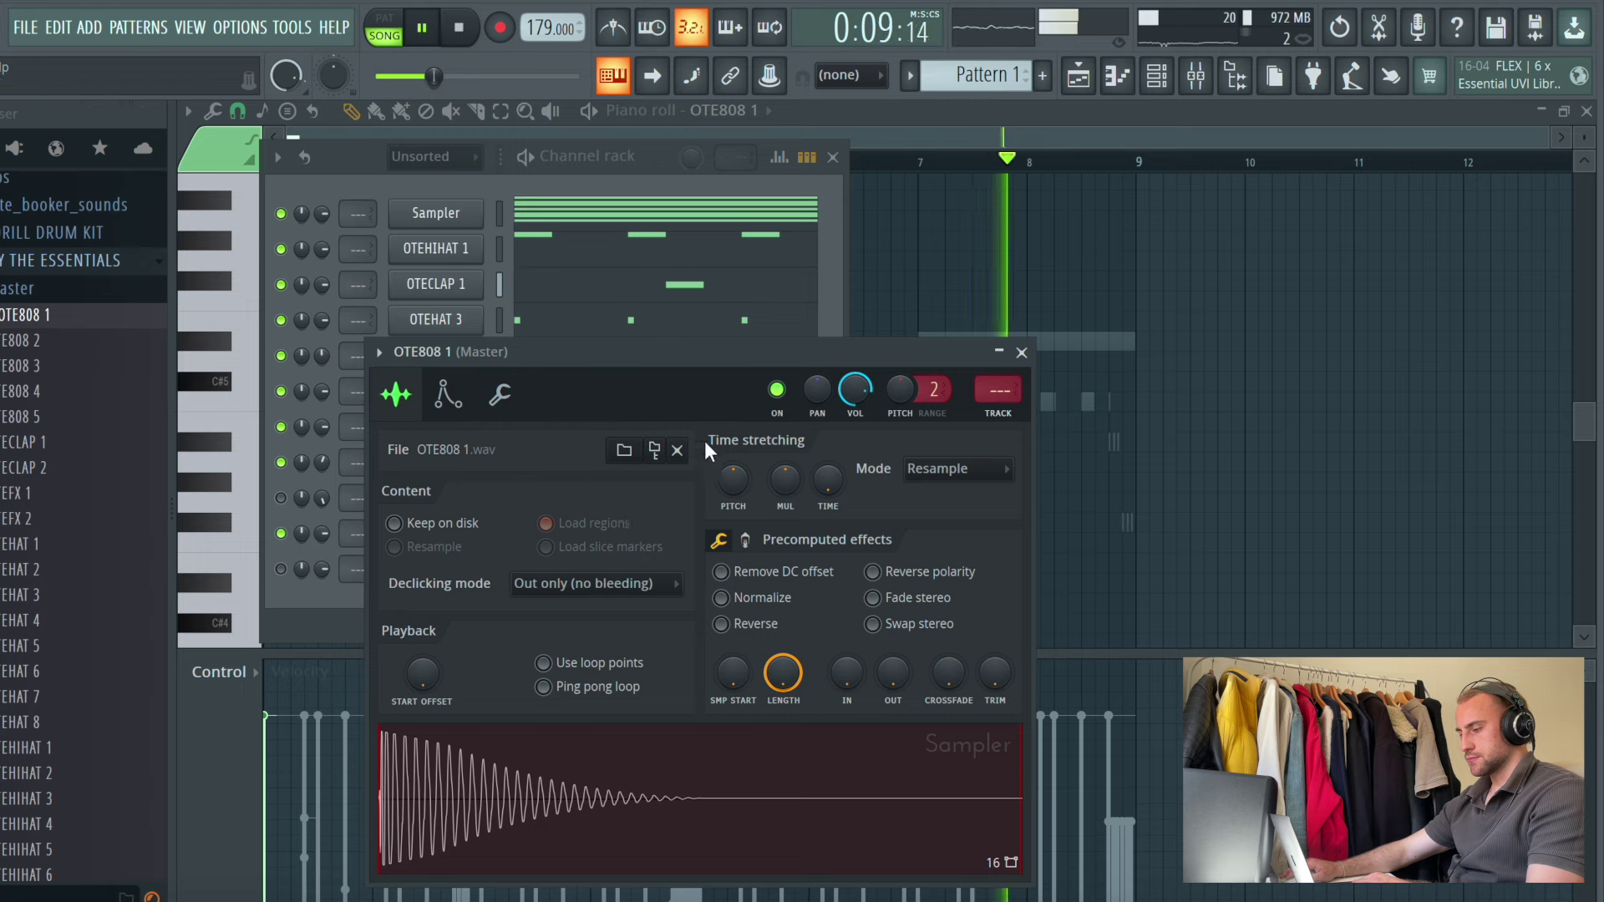
{"action": "left_click", "coordinate": [499, 395]}
{"action": "key", "text": "space"}
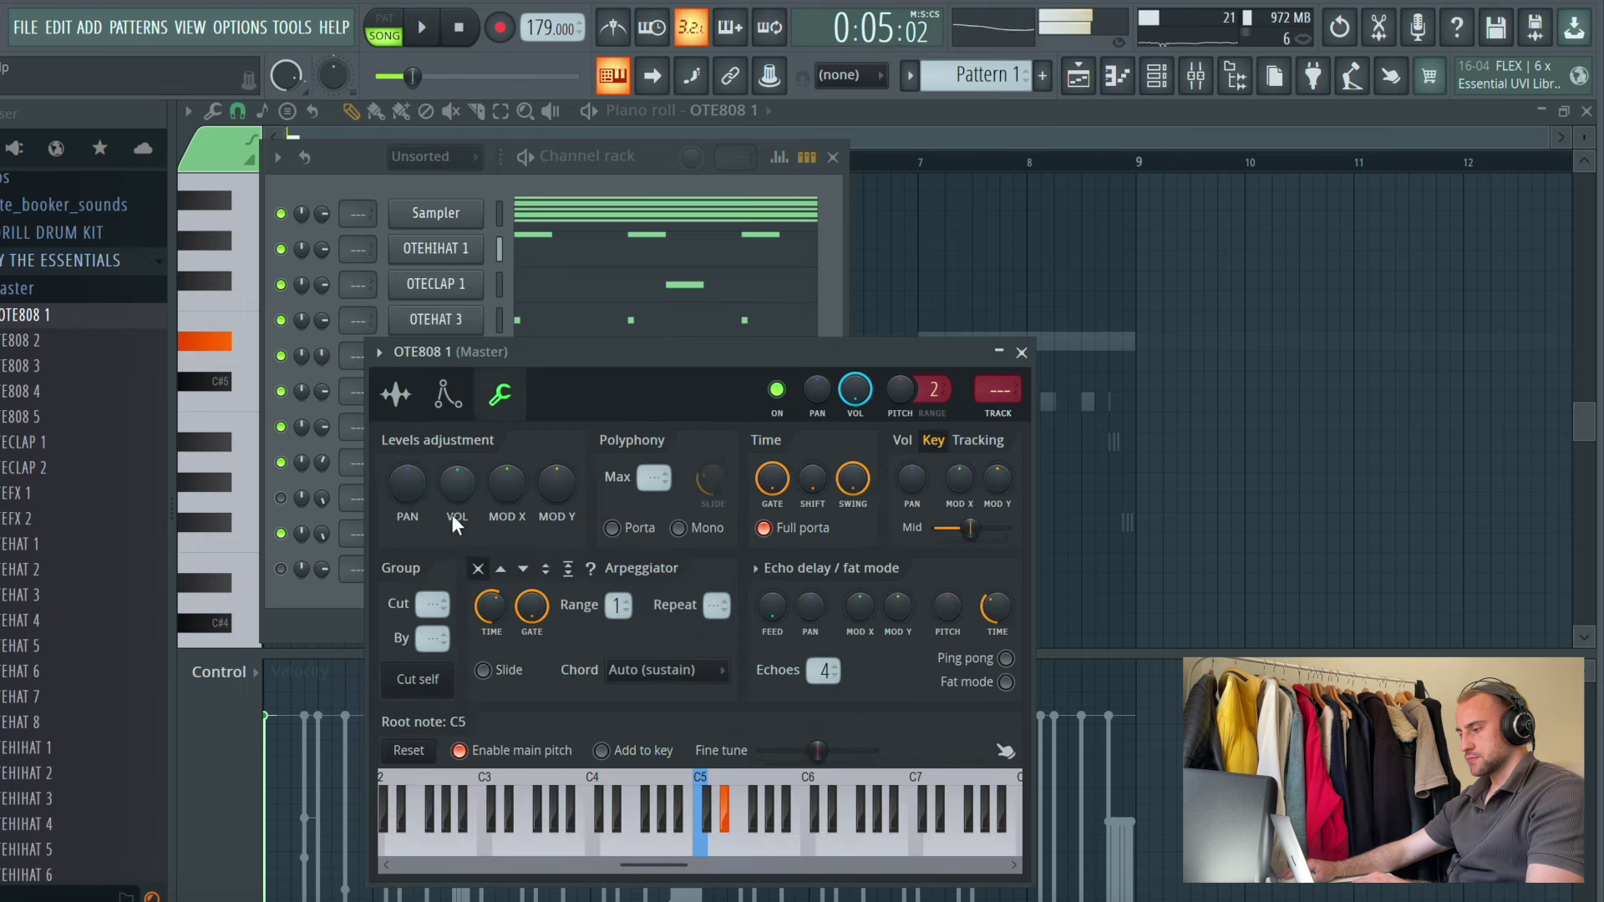
{"action": "left_click", "coordinate": [1358, 301]}
Add short D#5 notes to OTE808 1 on steps 7 and 13 of bar 1 and step 5 of bar 2
{"action": "left_click_drag", "start_coordinate": [351, 345], "coordinate": [312, 352]}
{"action": "left_click", "coordinate": [351, 342]}
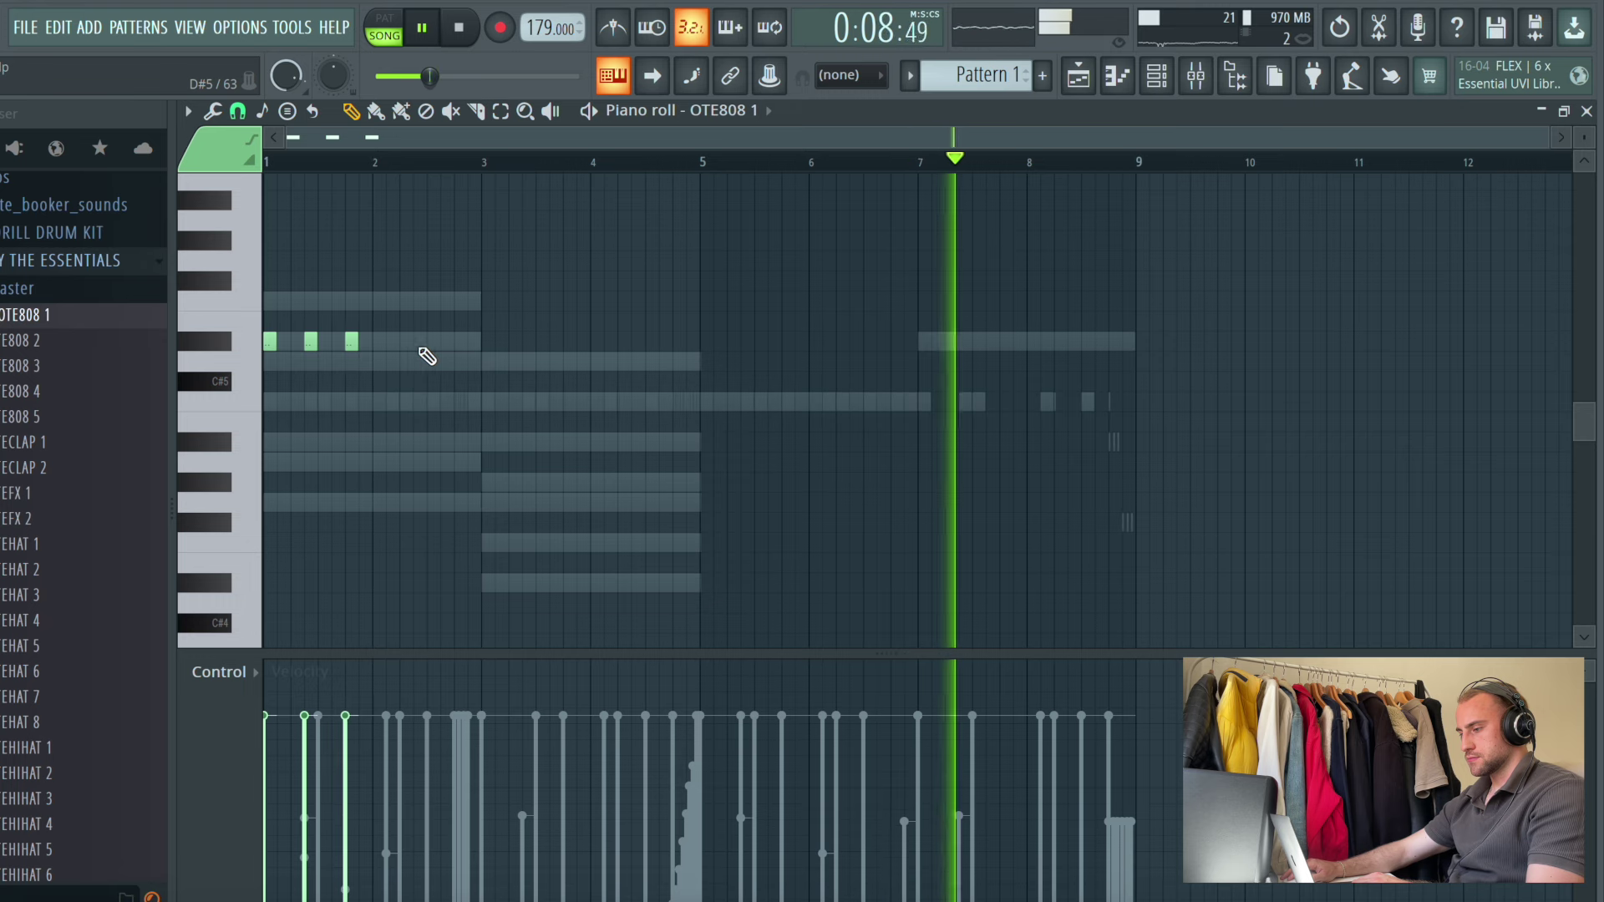
{"action": "left_click", "coordinate": [406, 341]}
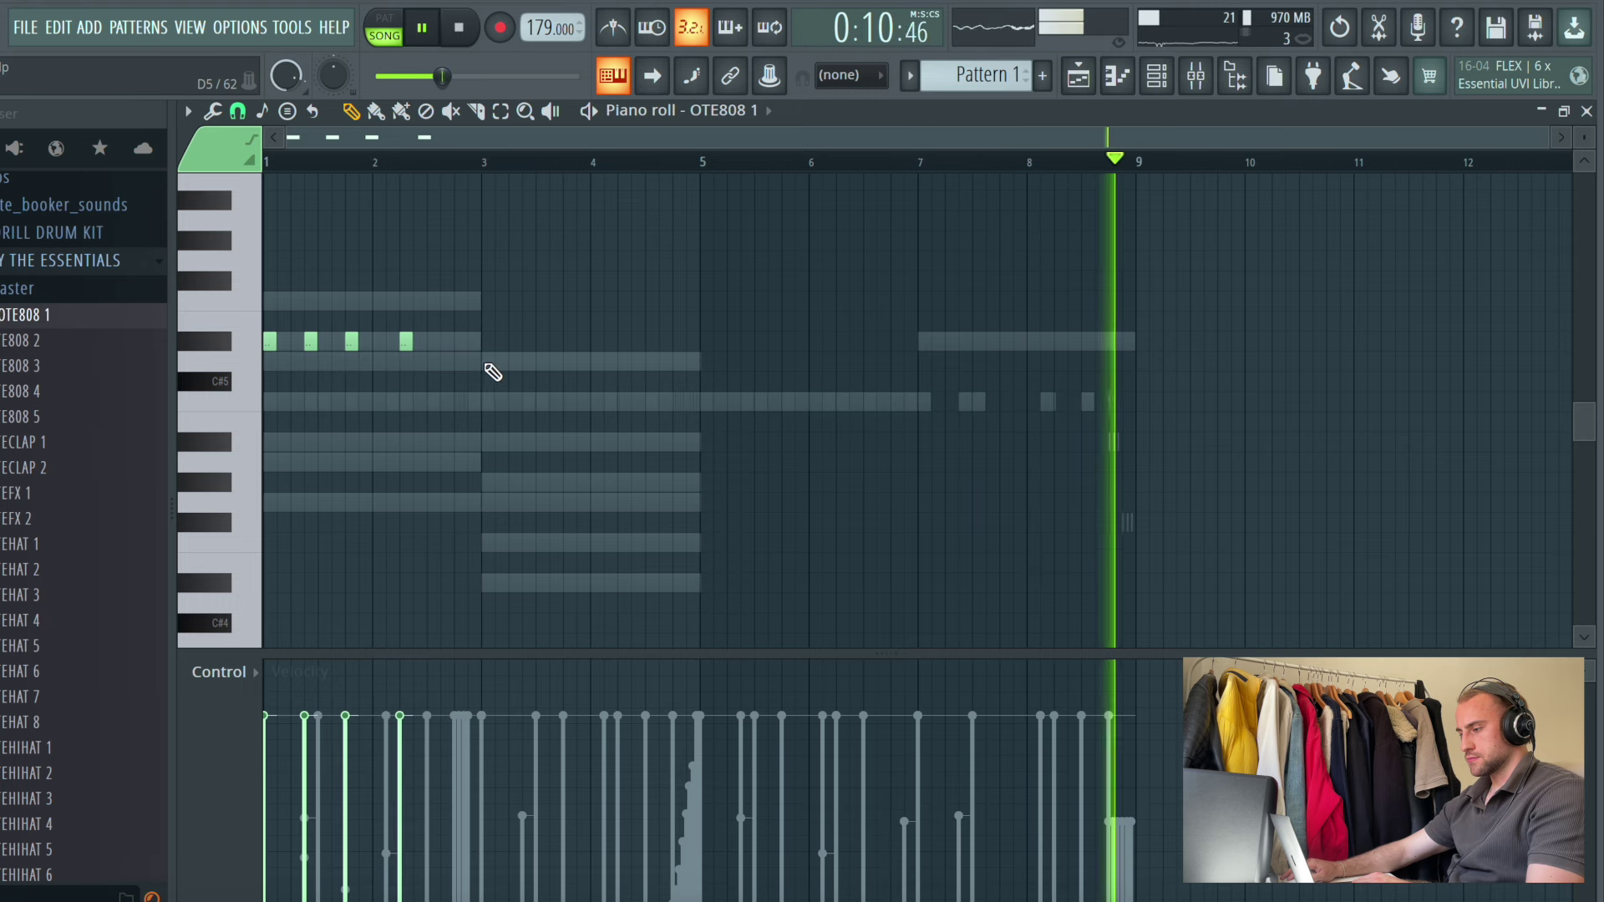
Add short OTE808 1 notes starting each two-bar section and on beat 2 one bar on: D5 from bar 3, C5 from bar 5, D#5 from bar 7
{"action": "left_click", "coordinate": [488, 362]}
{"action": "left_click", "coordinate": [623, 362]}
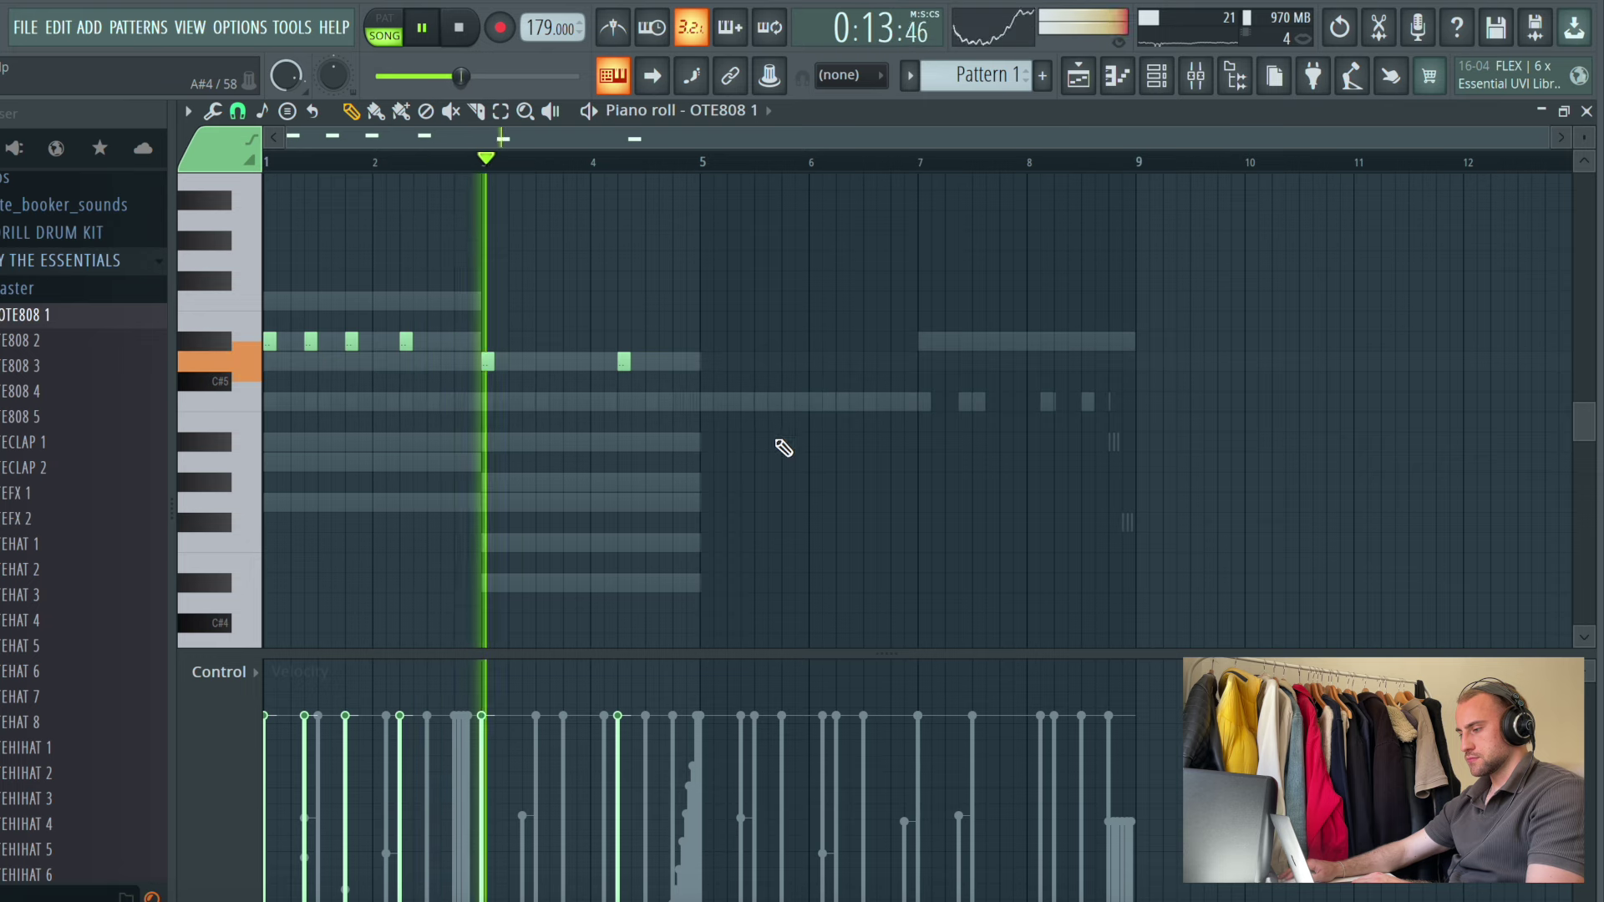
{"action": "left_click", "coordinate": [703, 403]}
{"action": "left_click", "coordinate": [841, 404]}
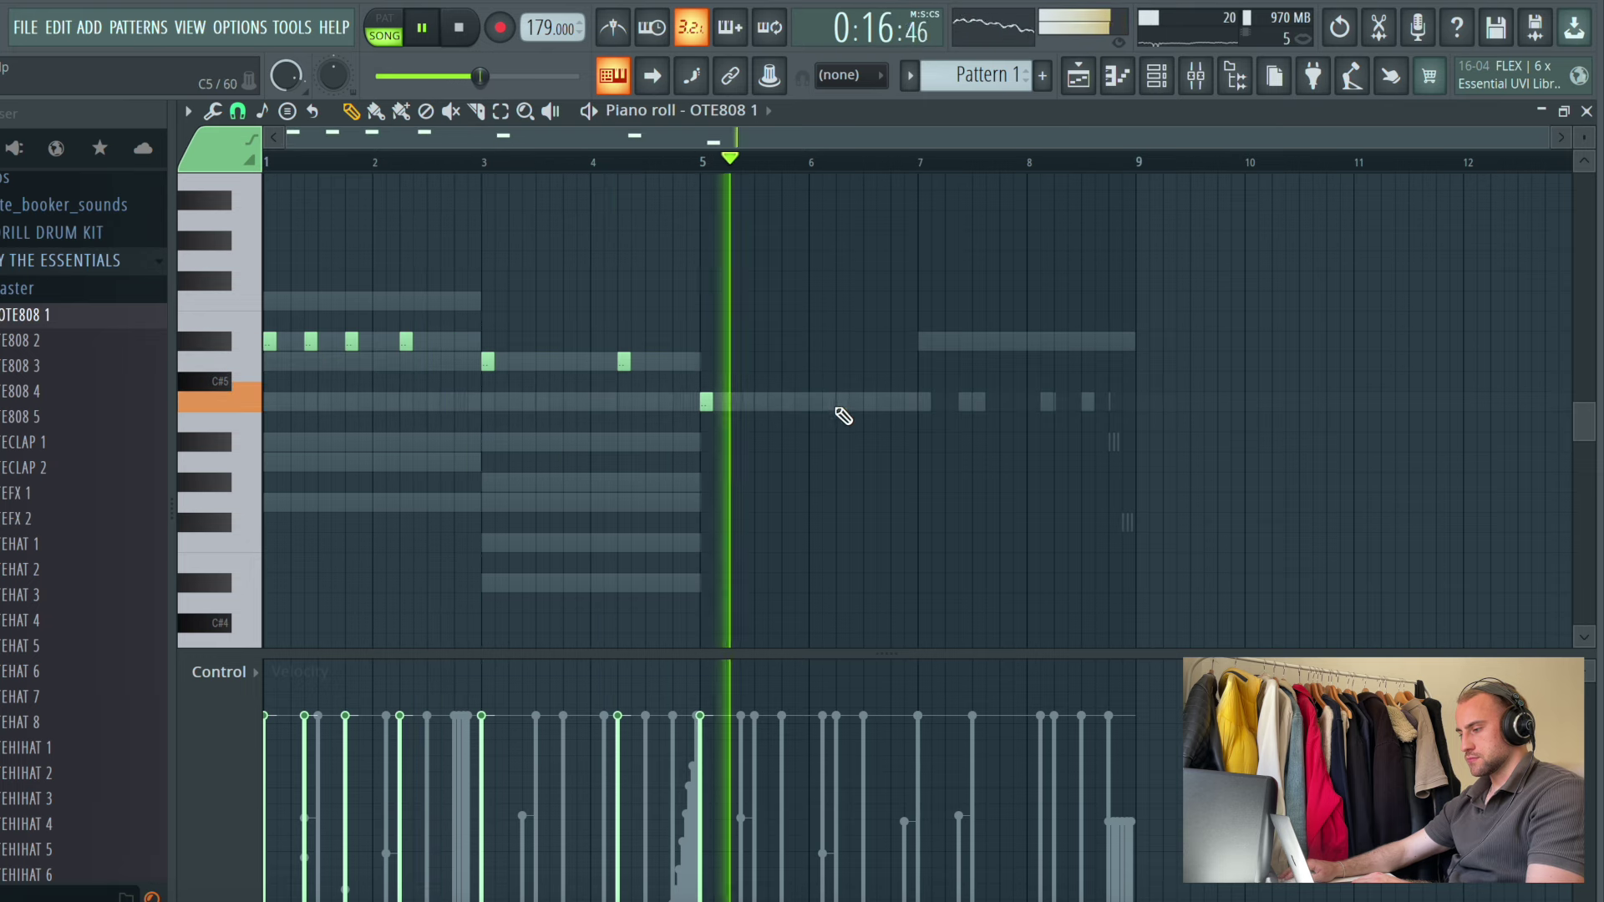
{"action": "left_click", "coordinate": [924, 343]}
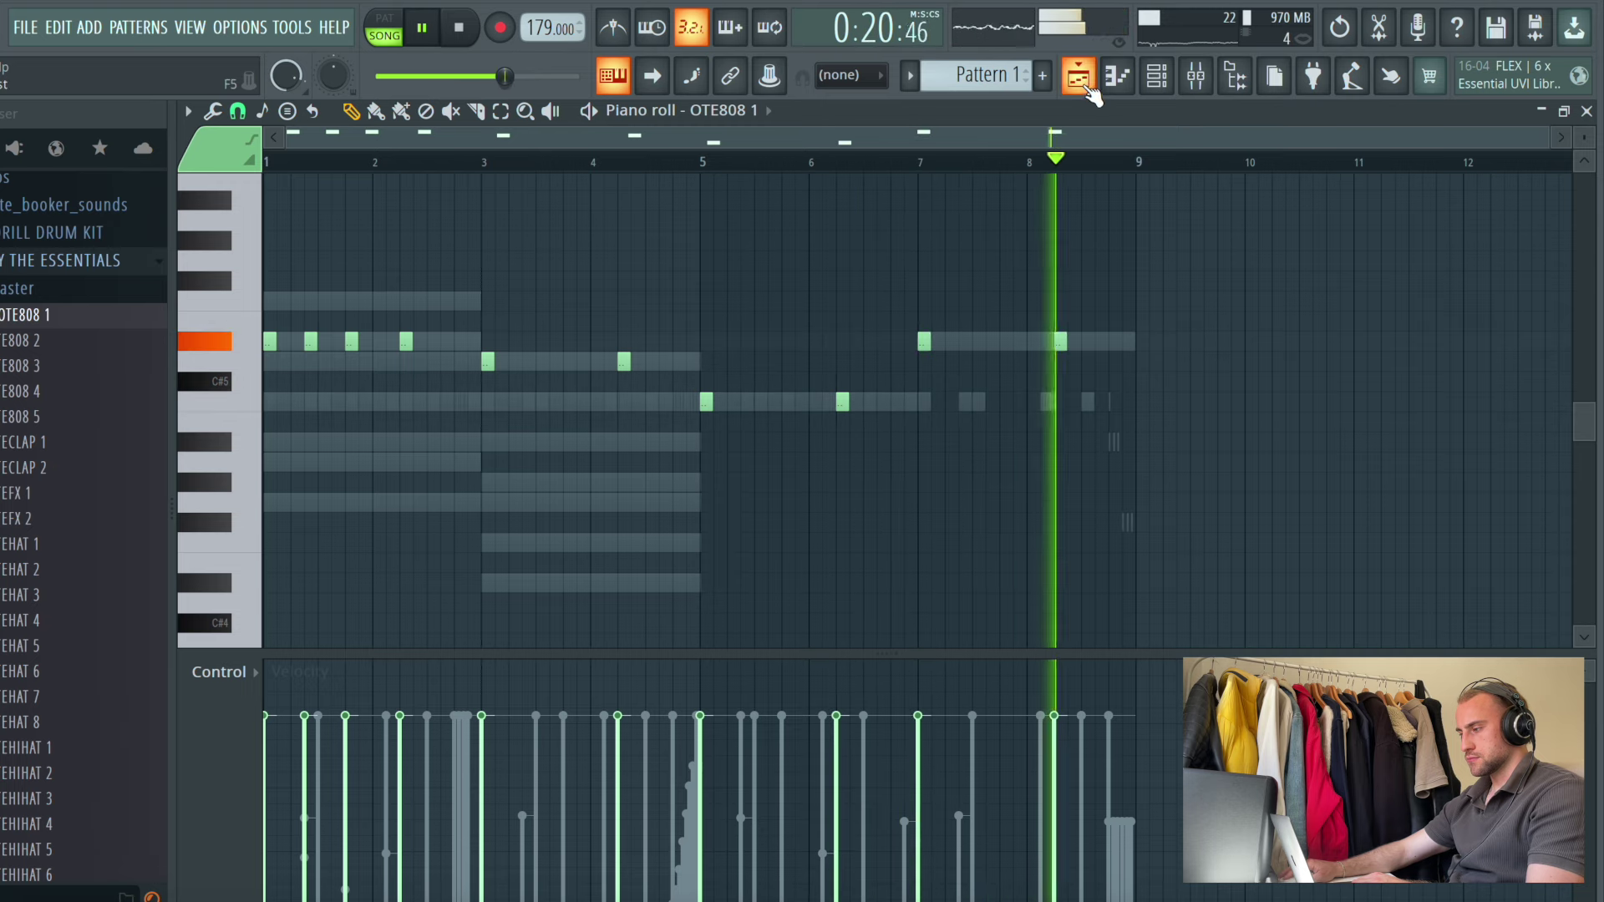
Load the Master.fst preset onto the mixer's Master track and lower the Insert 1 fader to -2.2 dB
{"action": "key", "text": "F5"}
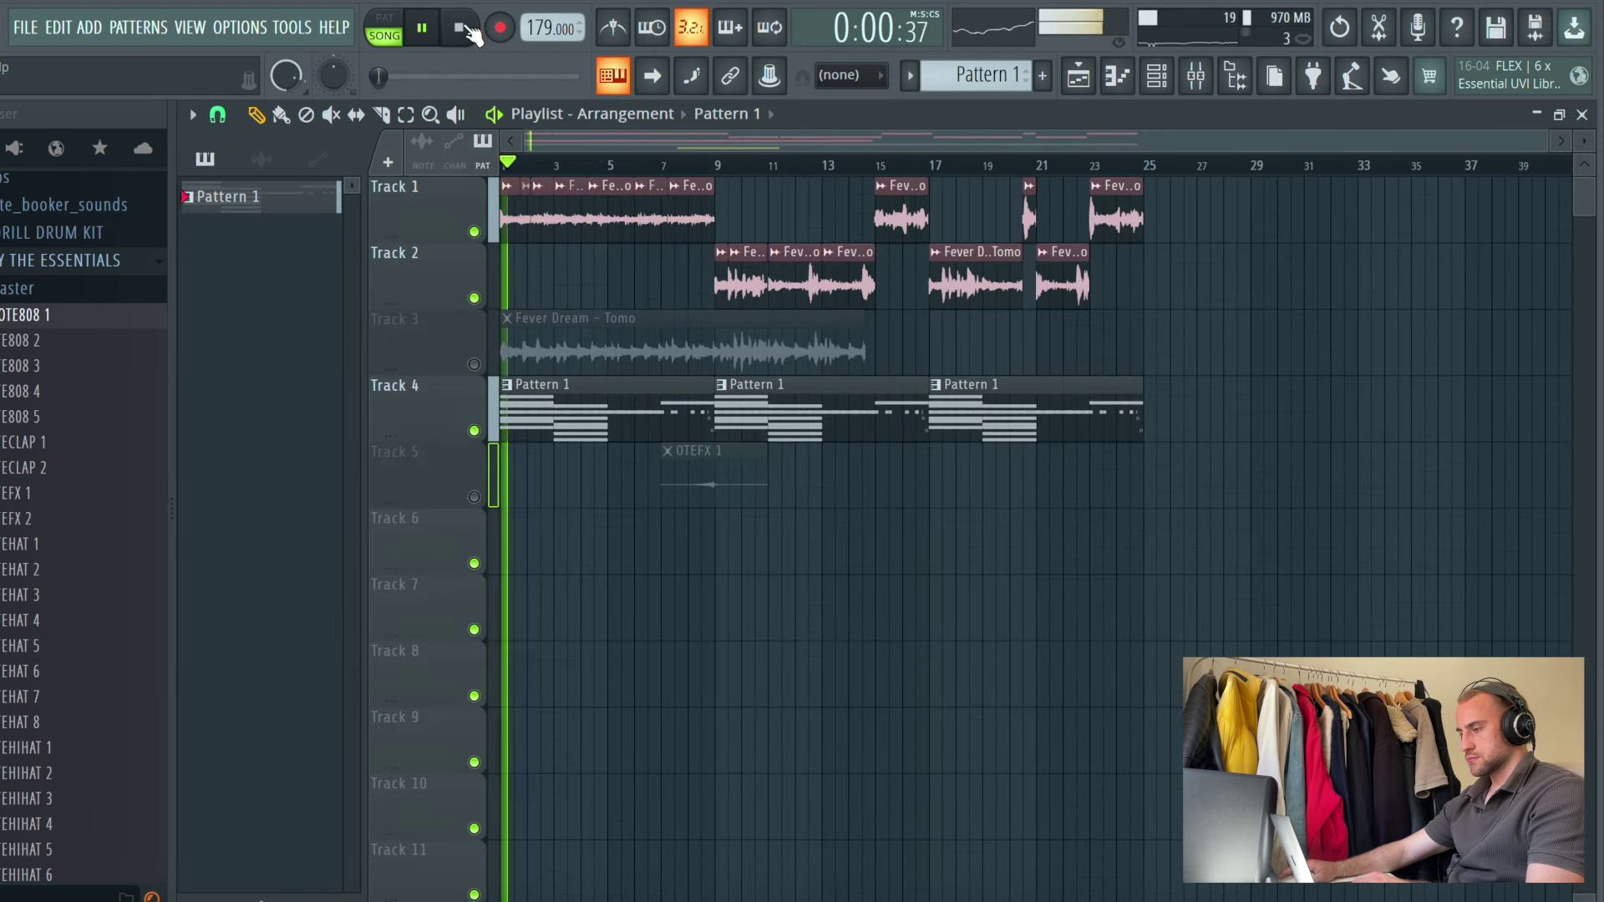
{"action": "left_click", "coordinate": [1194, 75]}
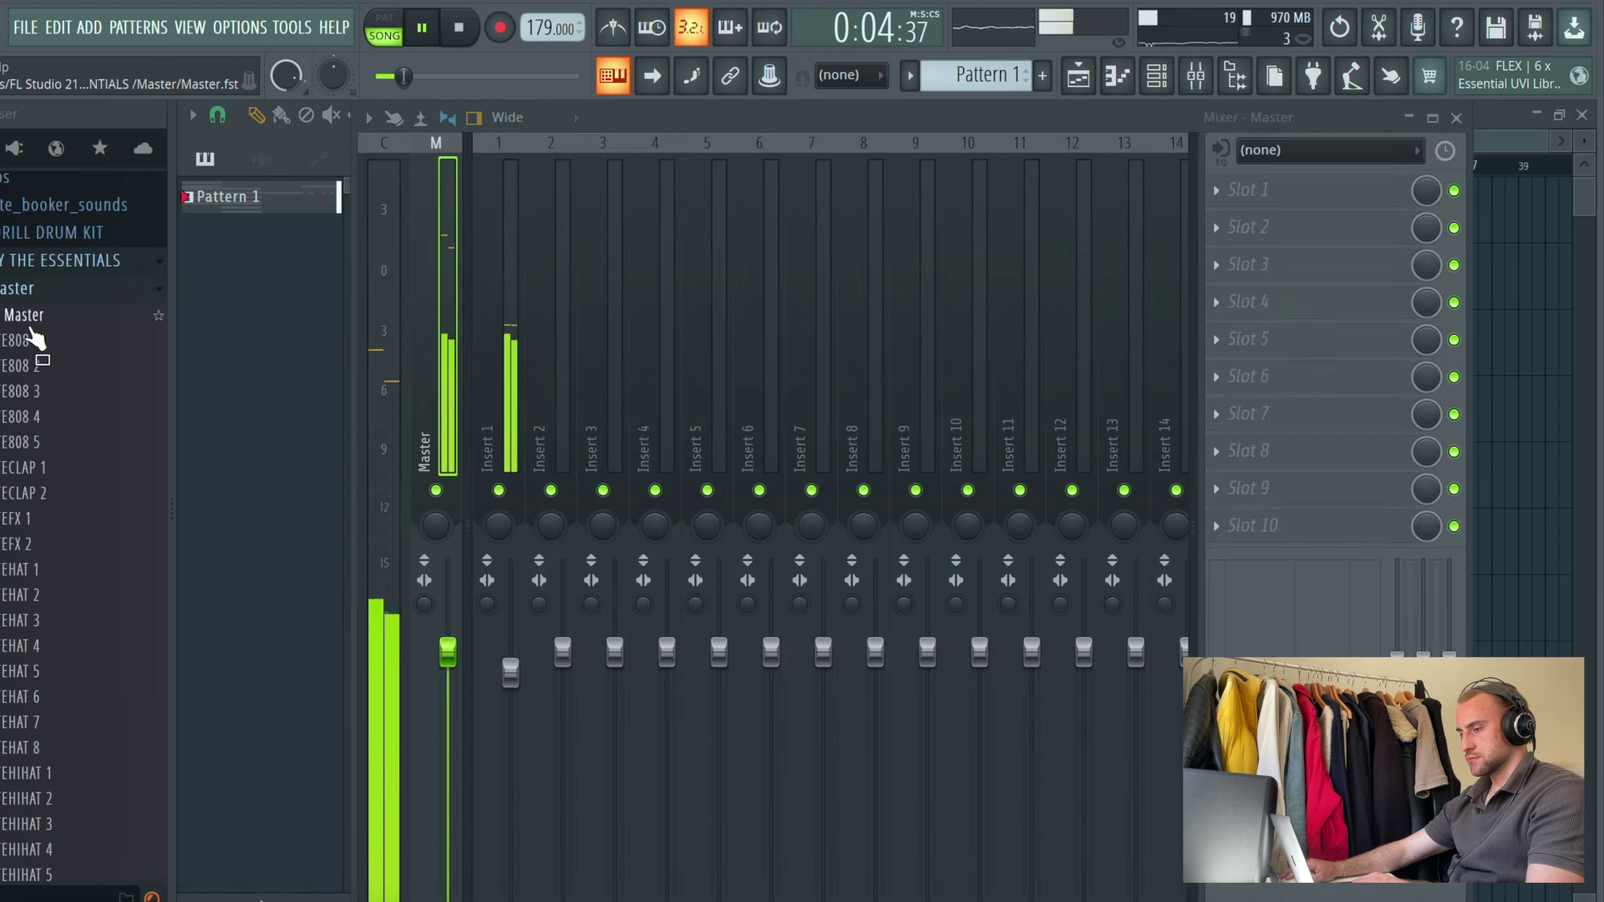
{"action": "left_click_drag", "start_coordinate": [510, 673], "coordinate": [510, 679]}
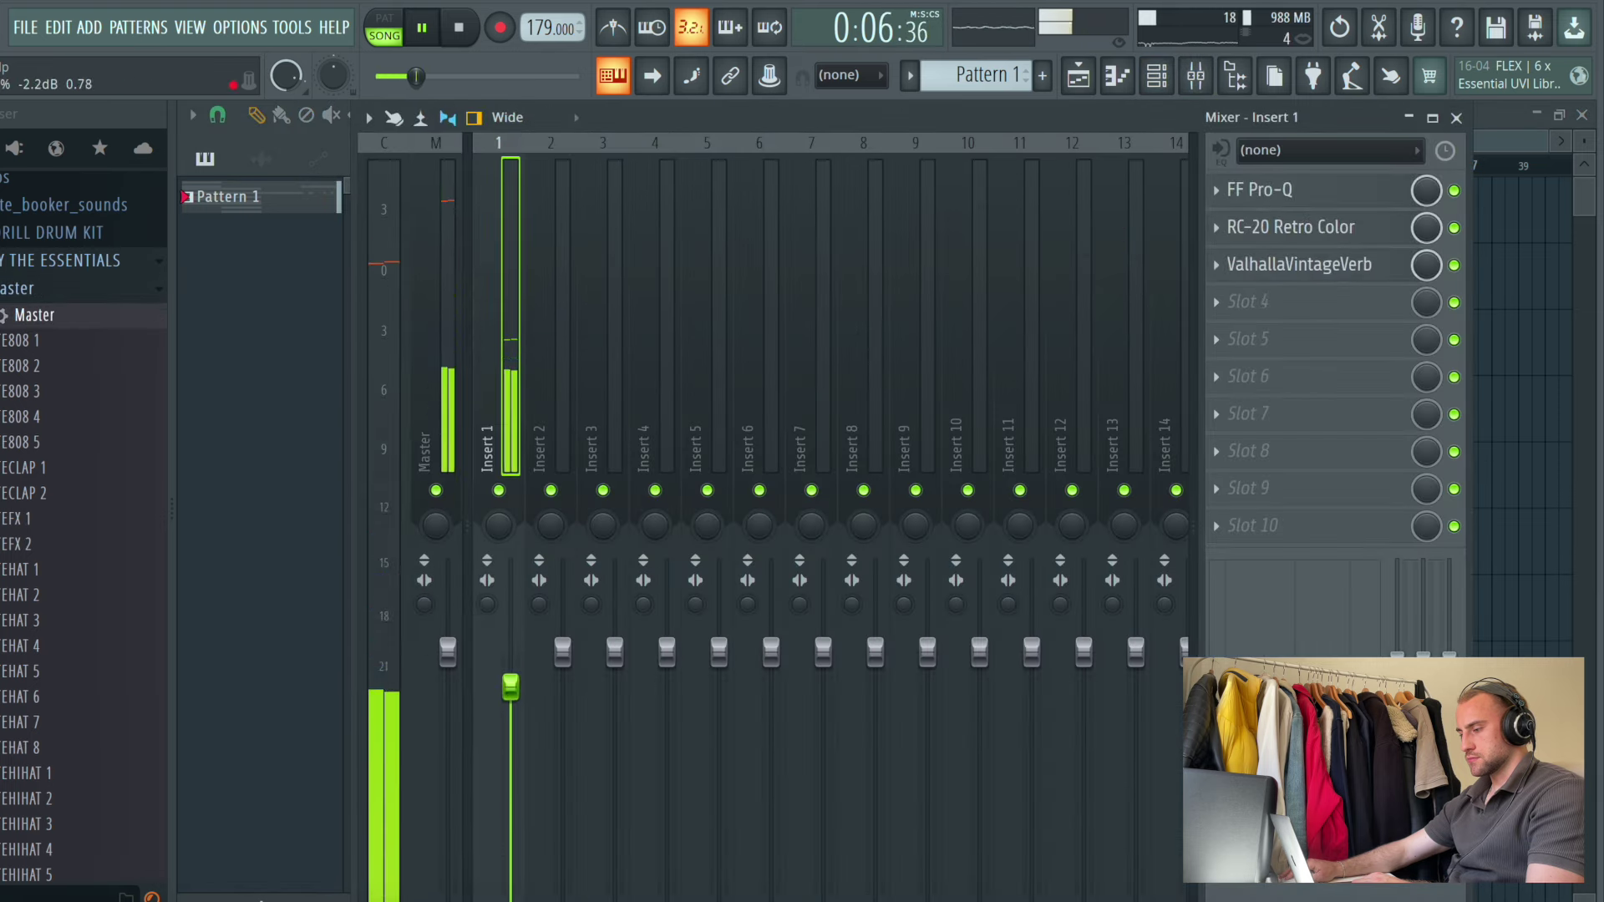
Adjust the main level of the Master track's Fruity parametric EQ and lower the Insert 1 fader to -3.9 dB
{"action": "left_click", "coordinate": [434, 247]}
{"action": "left_click", "coordinate": [1267, 255]}
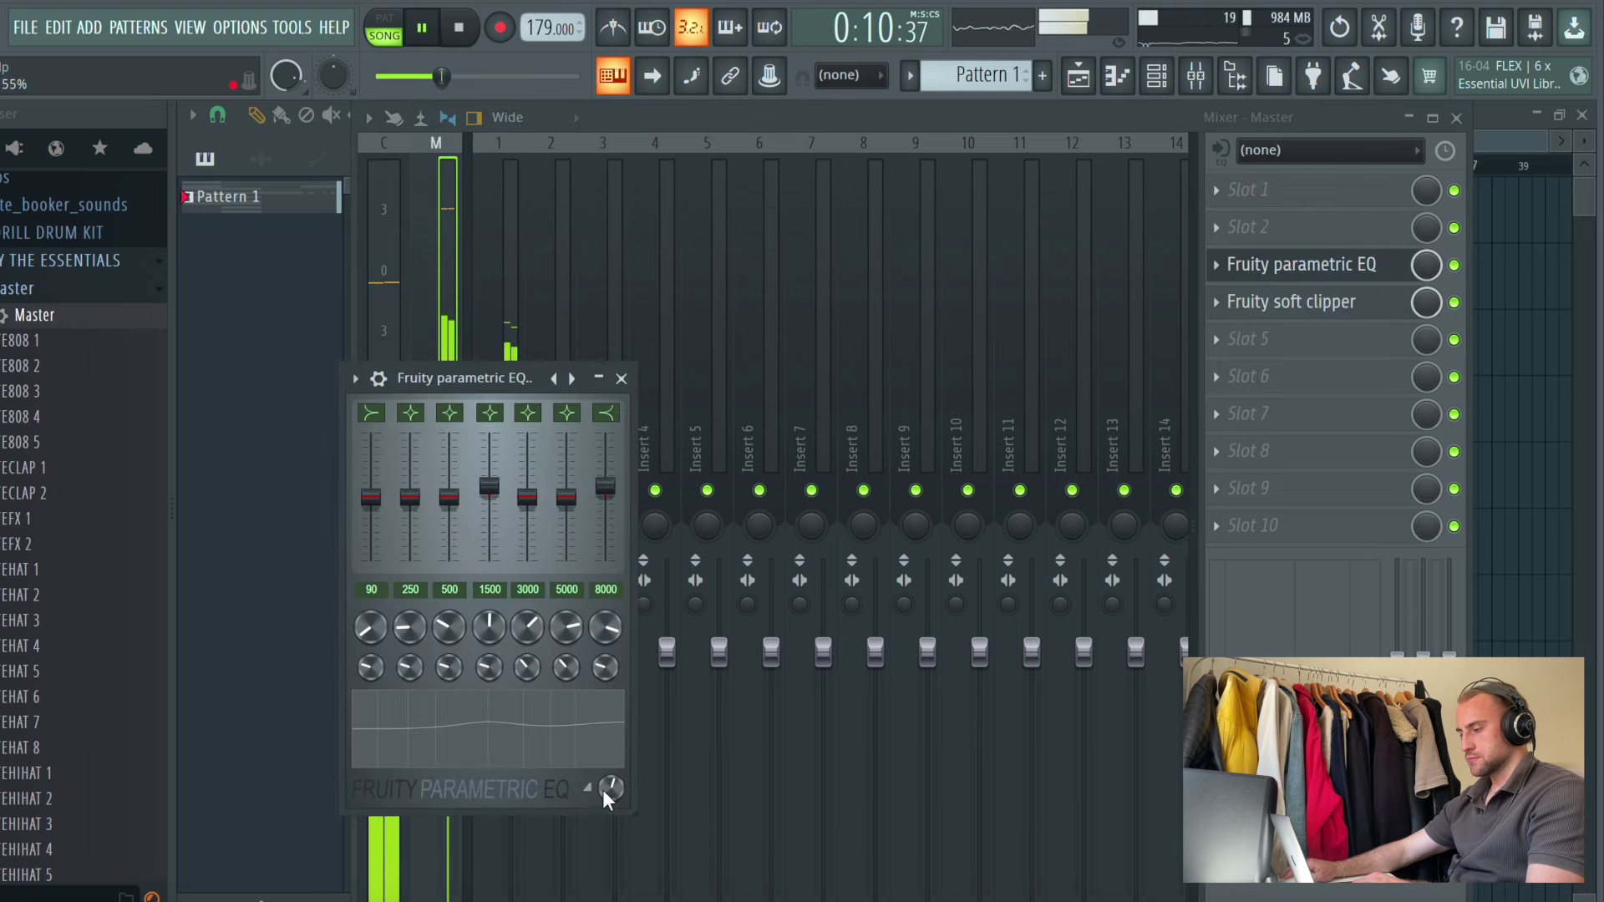
{"action": "left_click", "coordinate": [494, 668]}
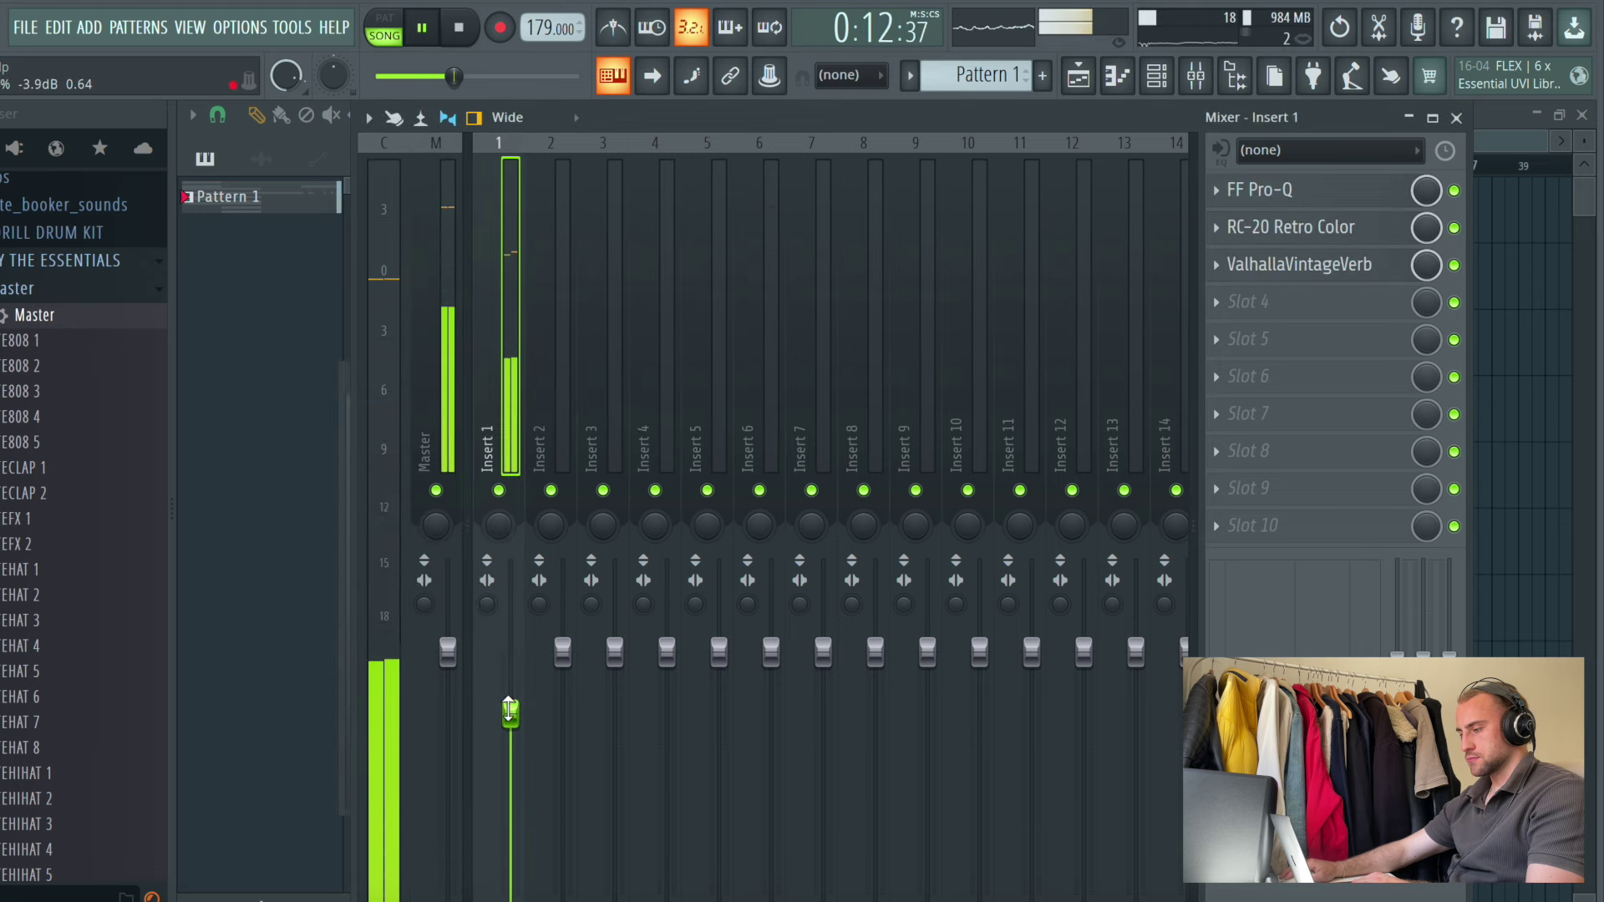
{"action": "key", "text": "space"}
{"action": "left_click", "coordinate": [1100, 85]}
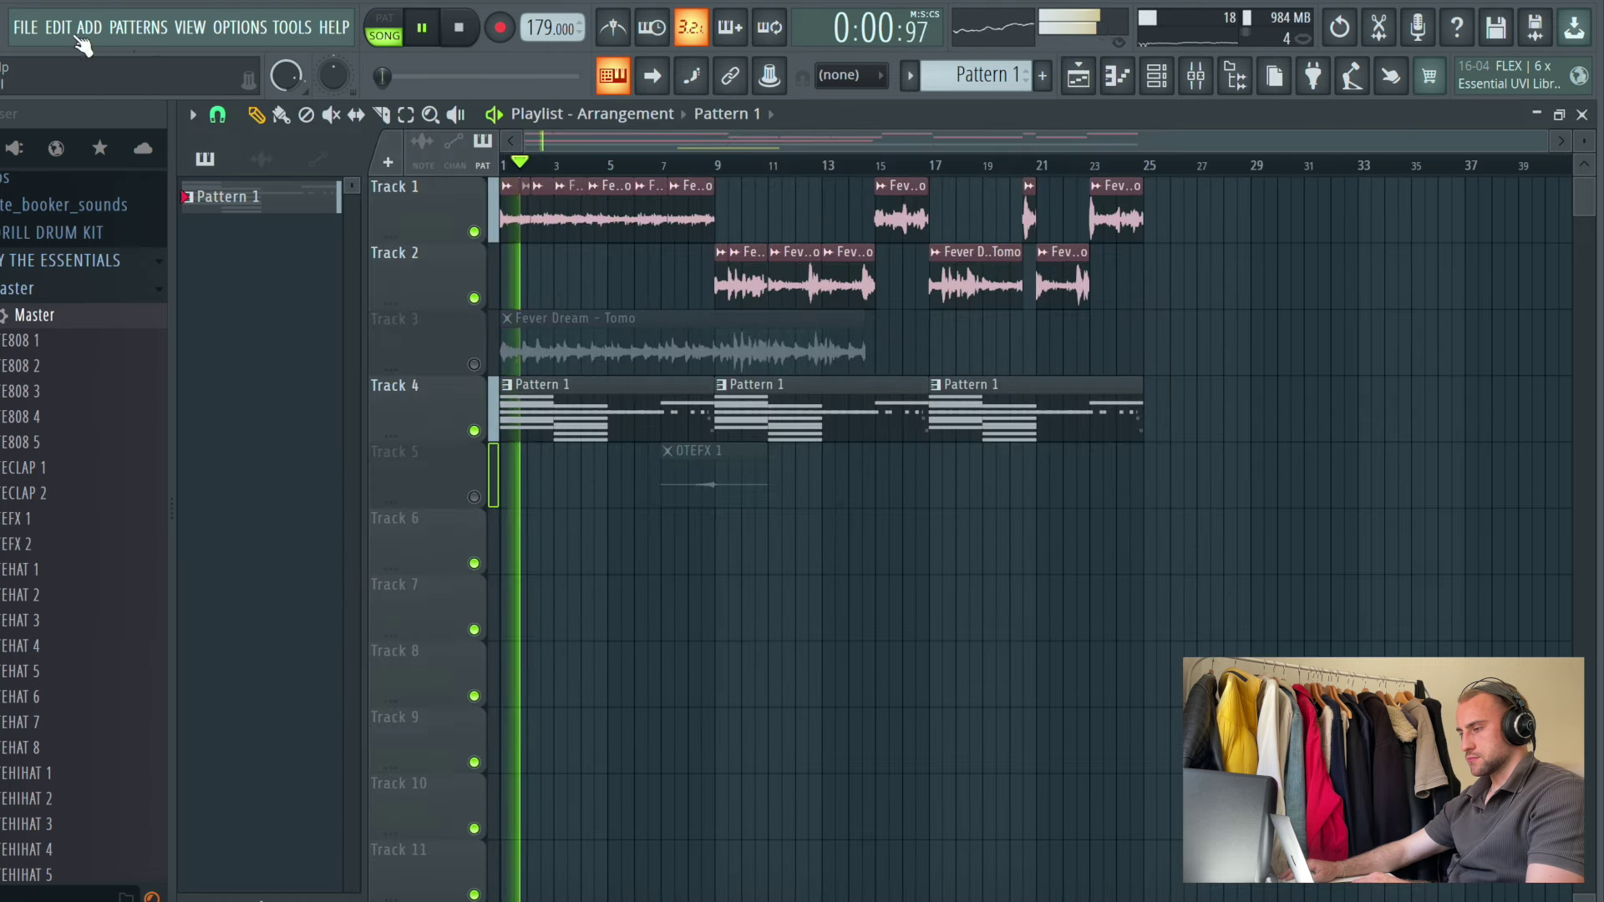
Move the full Fever Dream - Tomo clip on Track 3 past the last Pattern 1 clip and unmute Track 3
{"action": "left_click", "coordinate": [25, 26]}
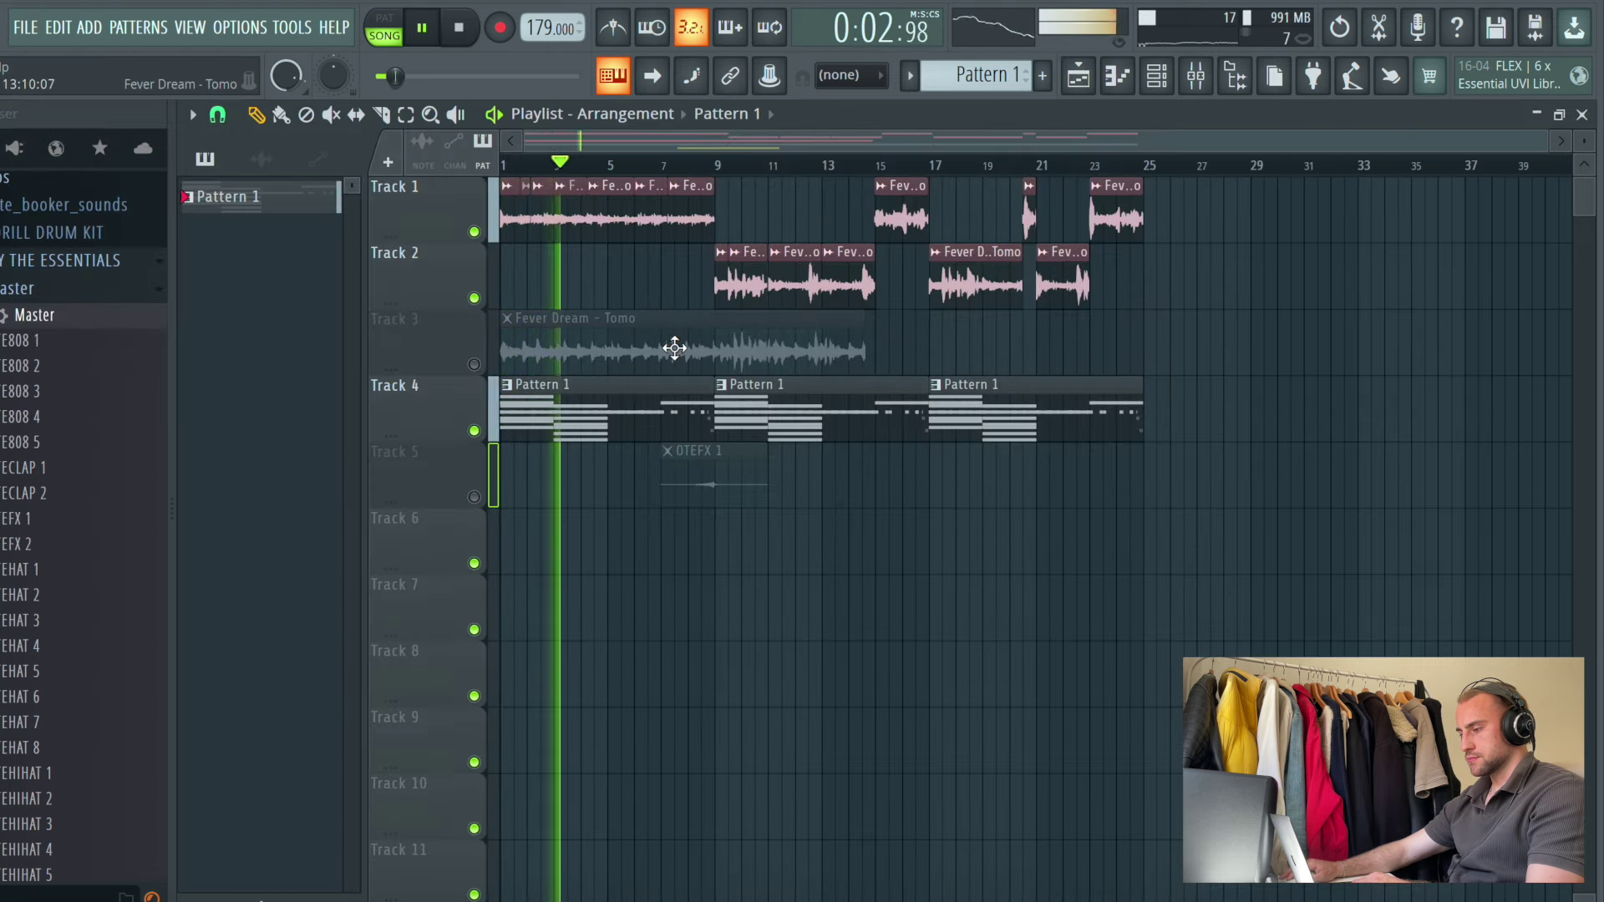
{"action": "left_click_drag", "start_coordinate": [676, 349], "coordinate": [1362, 353]}
{"action": "left_click", "coordinate": [473, 365]}
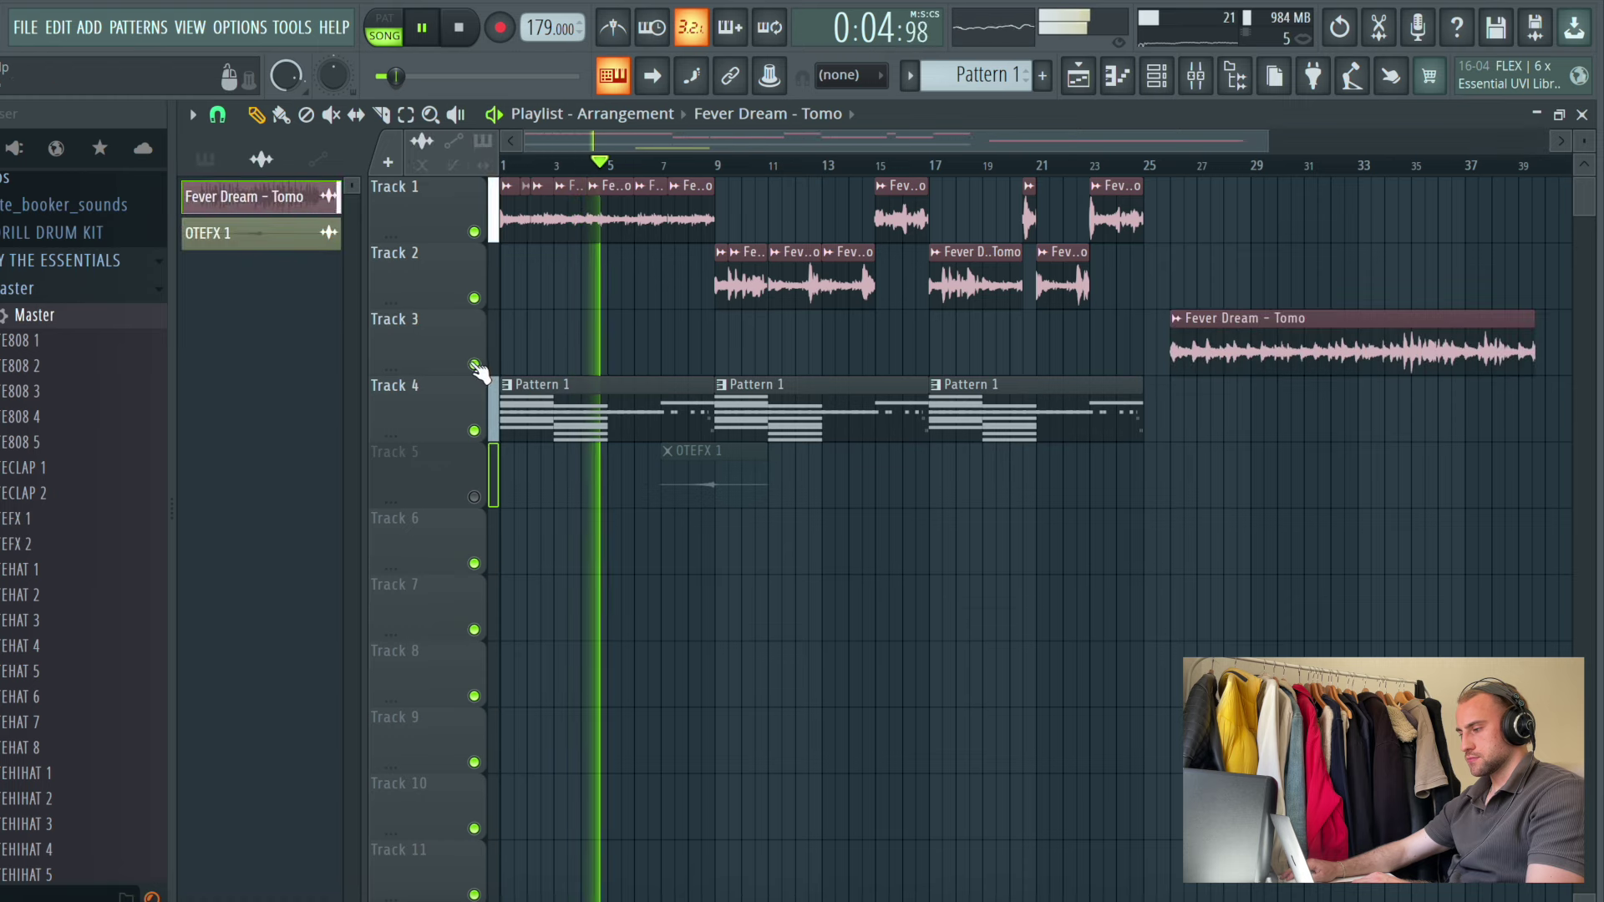
{"action": "left_click", "coordinate": [1148, 164]}
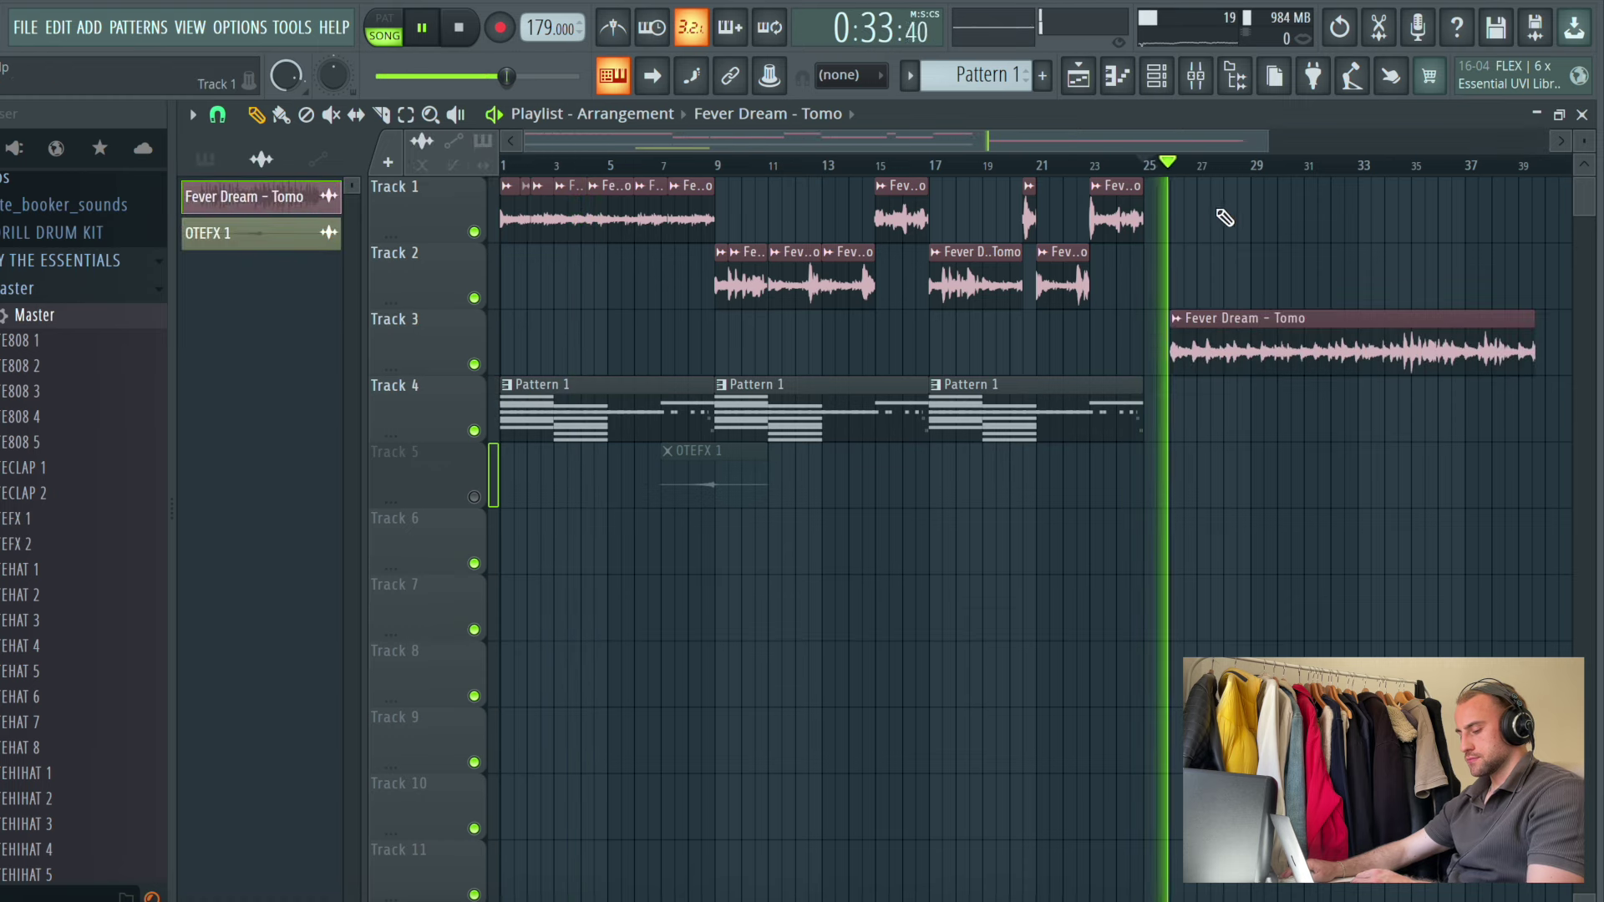
Move the Track 3 Fever Dream - Tomo clip back to bar 25 and trim its start to the bar line
{"action": "scroll", "coordinate": [1199, 167], "scroll_direction": "up", "scroll_amount": 5}
{"action": "left_click_drag", "start_coordinate": [1163, 334], "coordinate": [966, 359]}
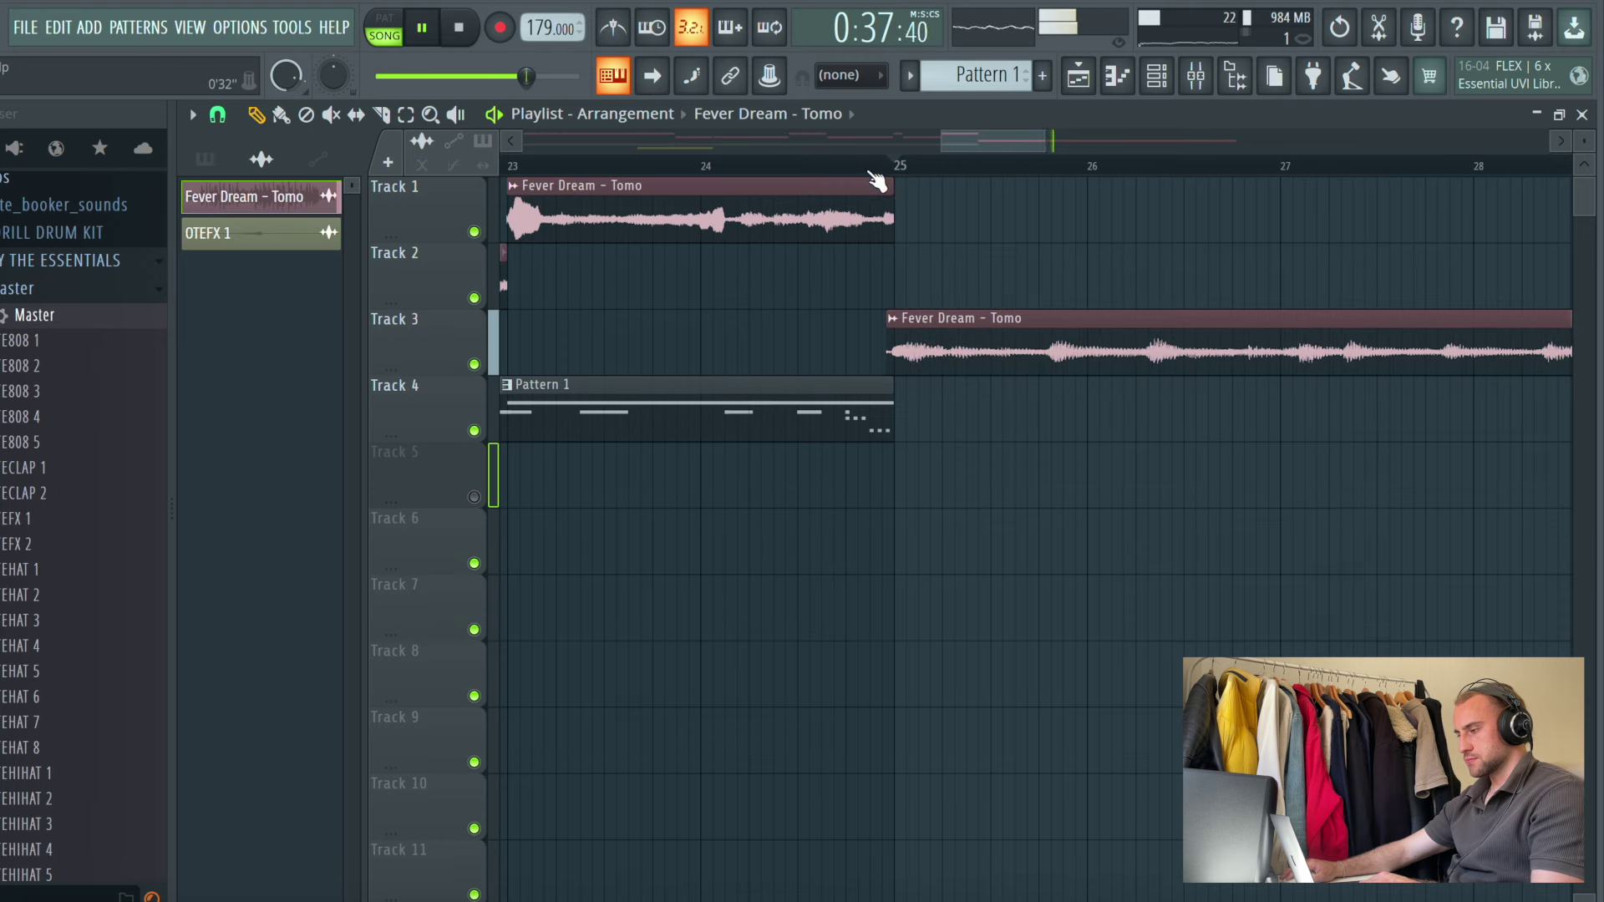
{"action": "key", "text": "space"}
{"action": "left_click_drag", "start_coordinate": [889, 362], "coordinate": [898, 365]}
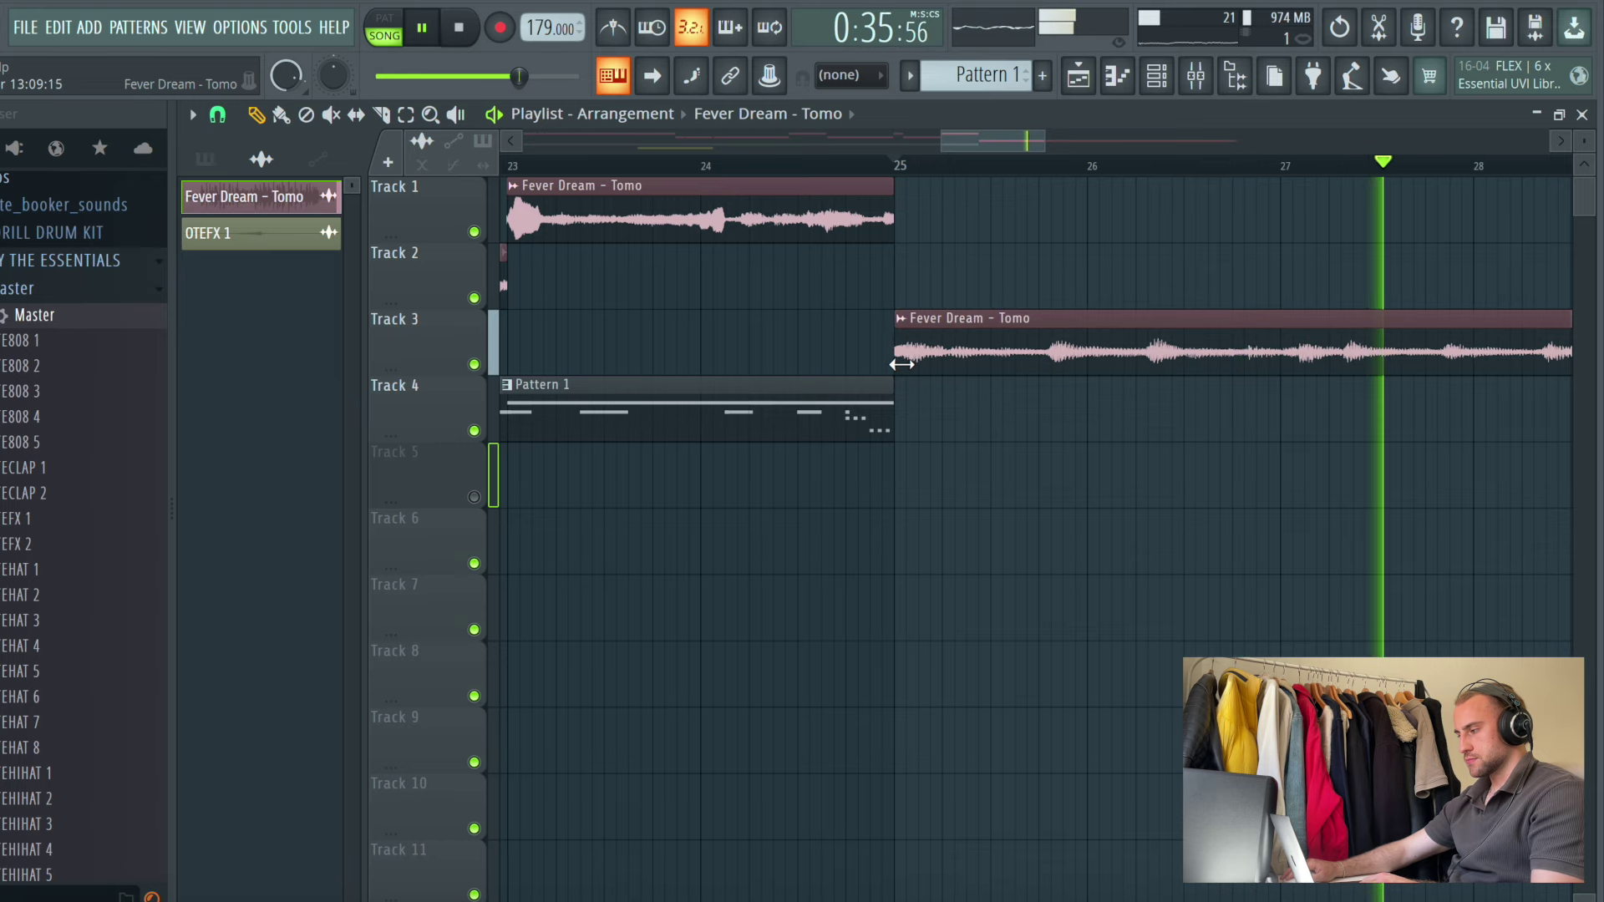
{"action": "left_click_drag", "start_coordinate": [1043, 142], "coordinate": [1186, 152]}
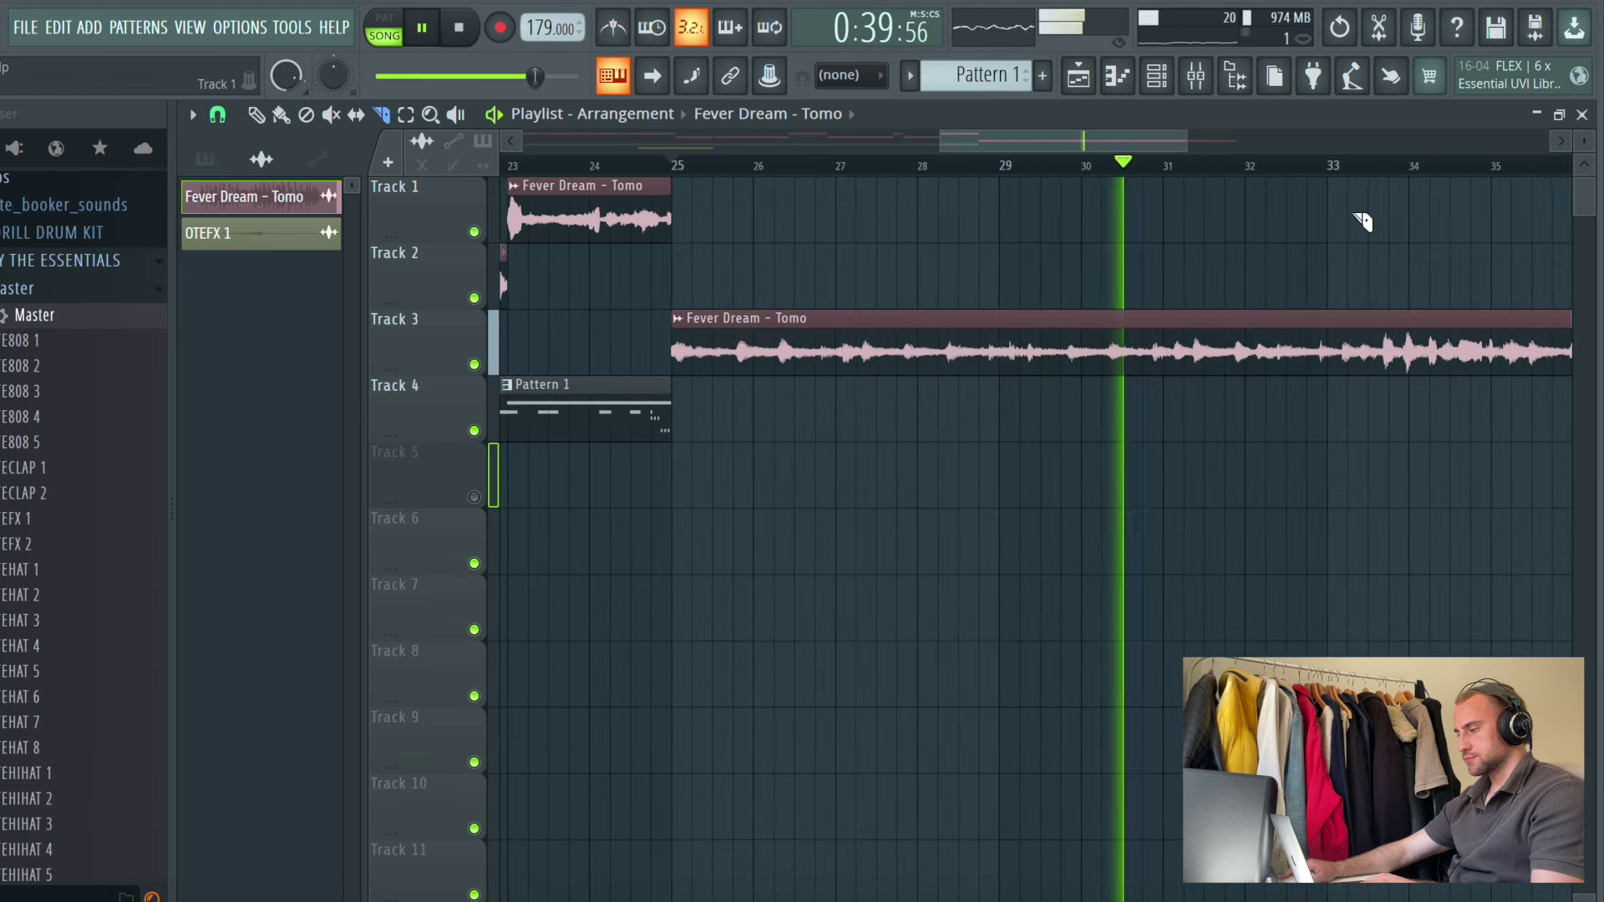
Slice the Track 3 Fever Dream - Tomo clip shortly after bar 33 and delete the part beyond the cut
{"action": "scroll", "coordinate": [1353, 172], "scroll_direction": "up", "scroll_amount": 1}
{"action": "scroll", "coordinate": [1357, 174], "scroll_direction": "up", "scroll_amount": 4}
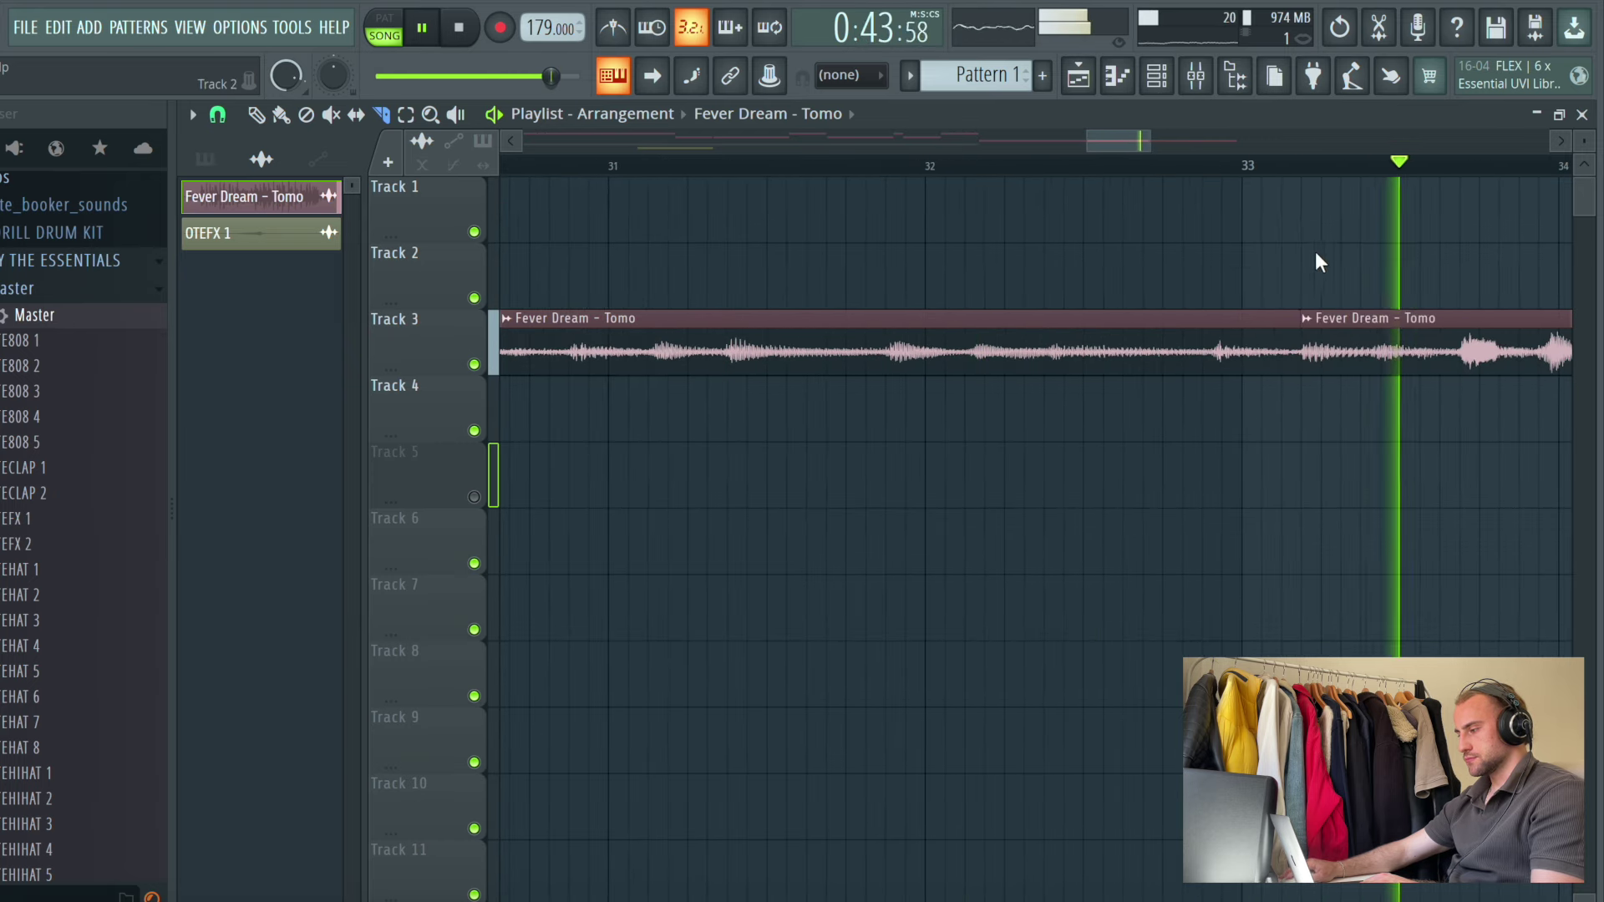
{"action": "right_click", "coordinate": [1419, 312]}
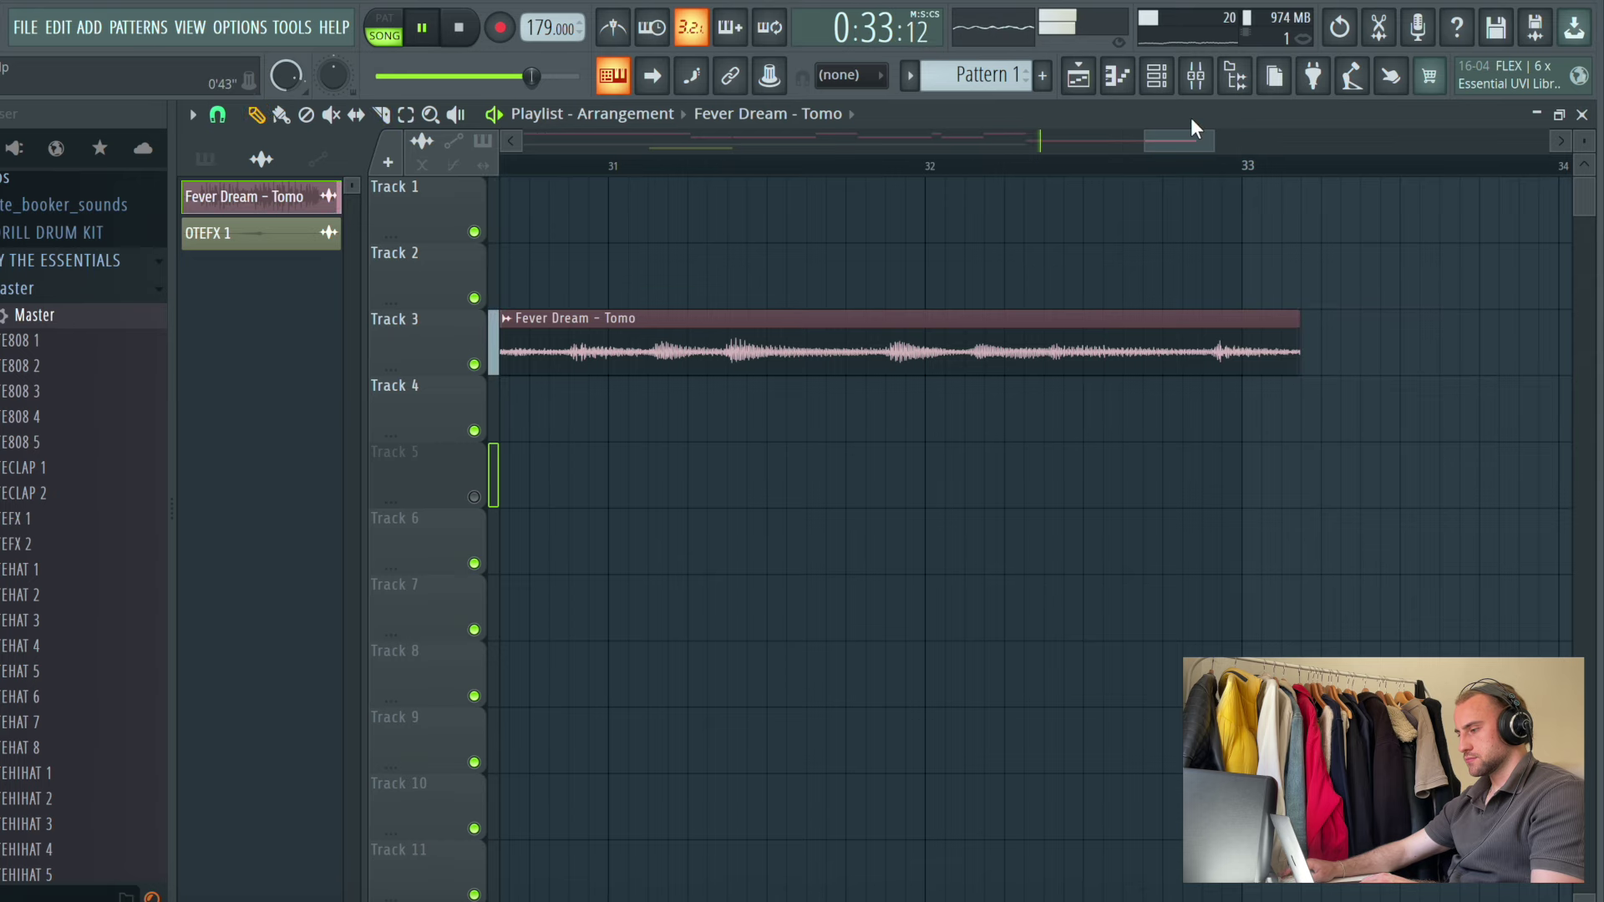
Try Pattern 1 on Track 4 at bar 25 and play it against the Track 3 sample
{"action": "scroll", "coordinate": [1174, 174], "scroll_direction": "down", "scroll_amount": 5}
{"action": "left_click", "coordinate": [916, 403]}
{"action": "key", "text": "space"}
{"action": "left_click", "coordinate": [932, 405]}
{"action": "key", "text": "space"}
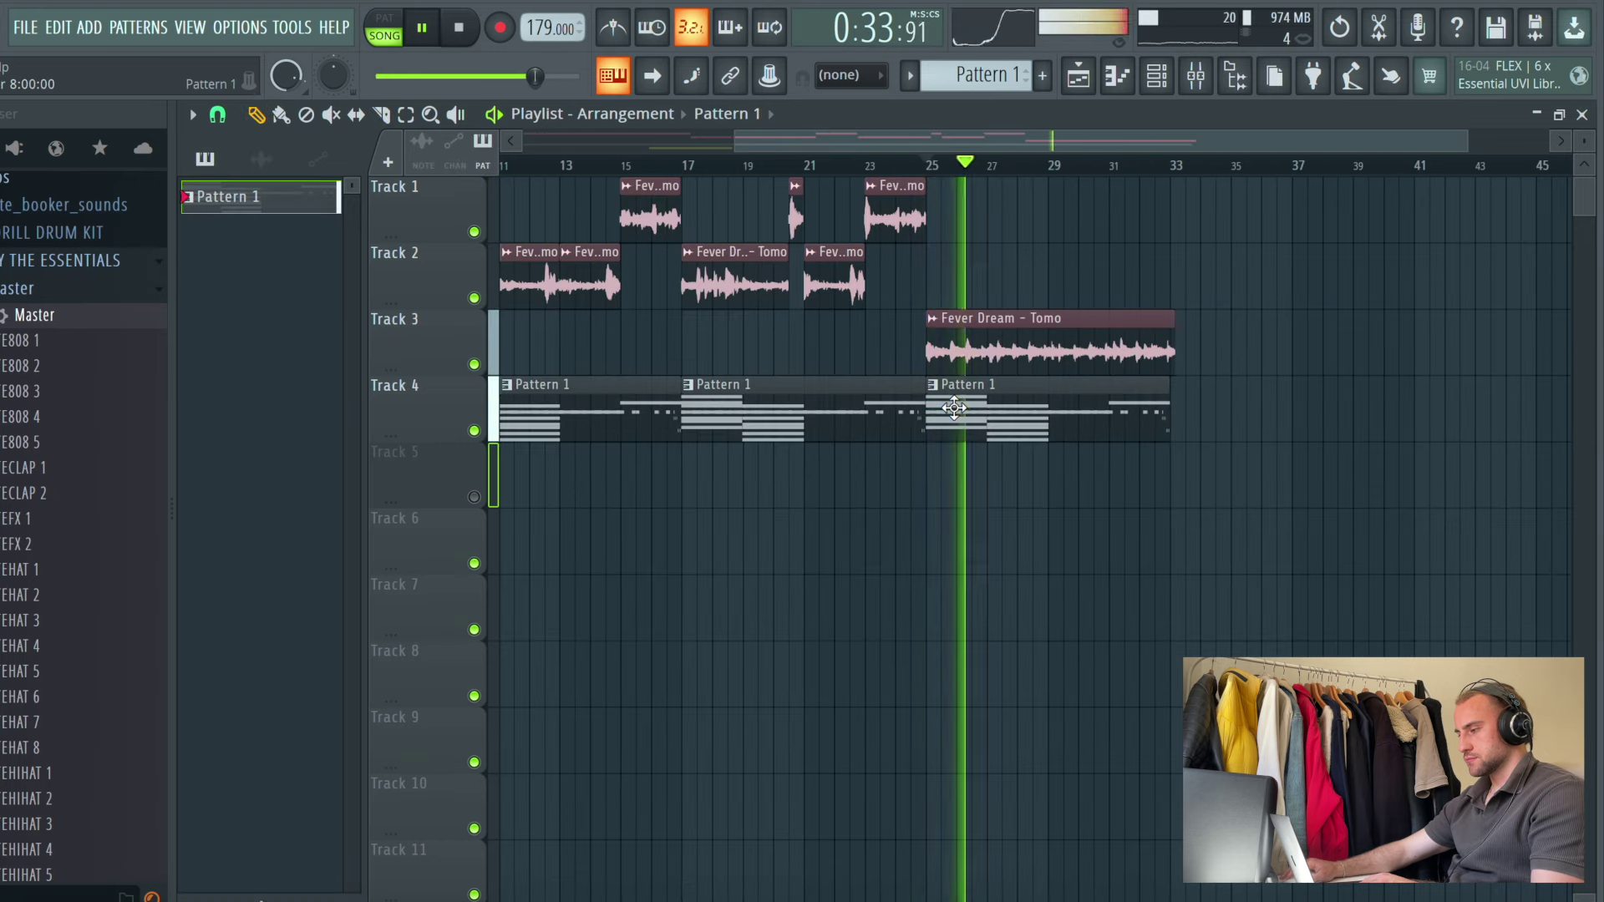
{"action": "key", "text": "space"}
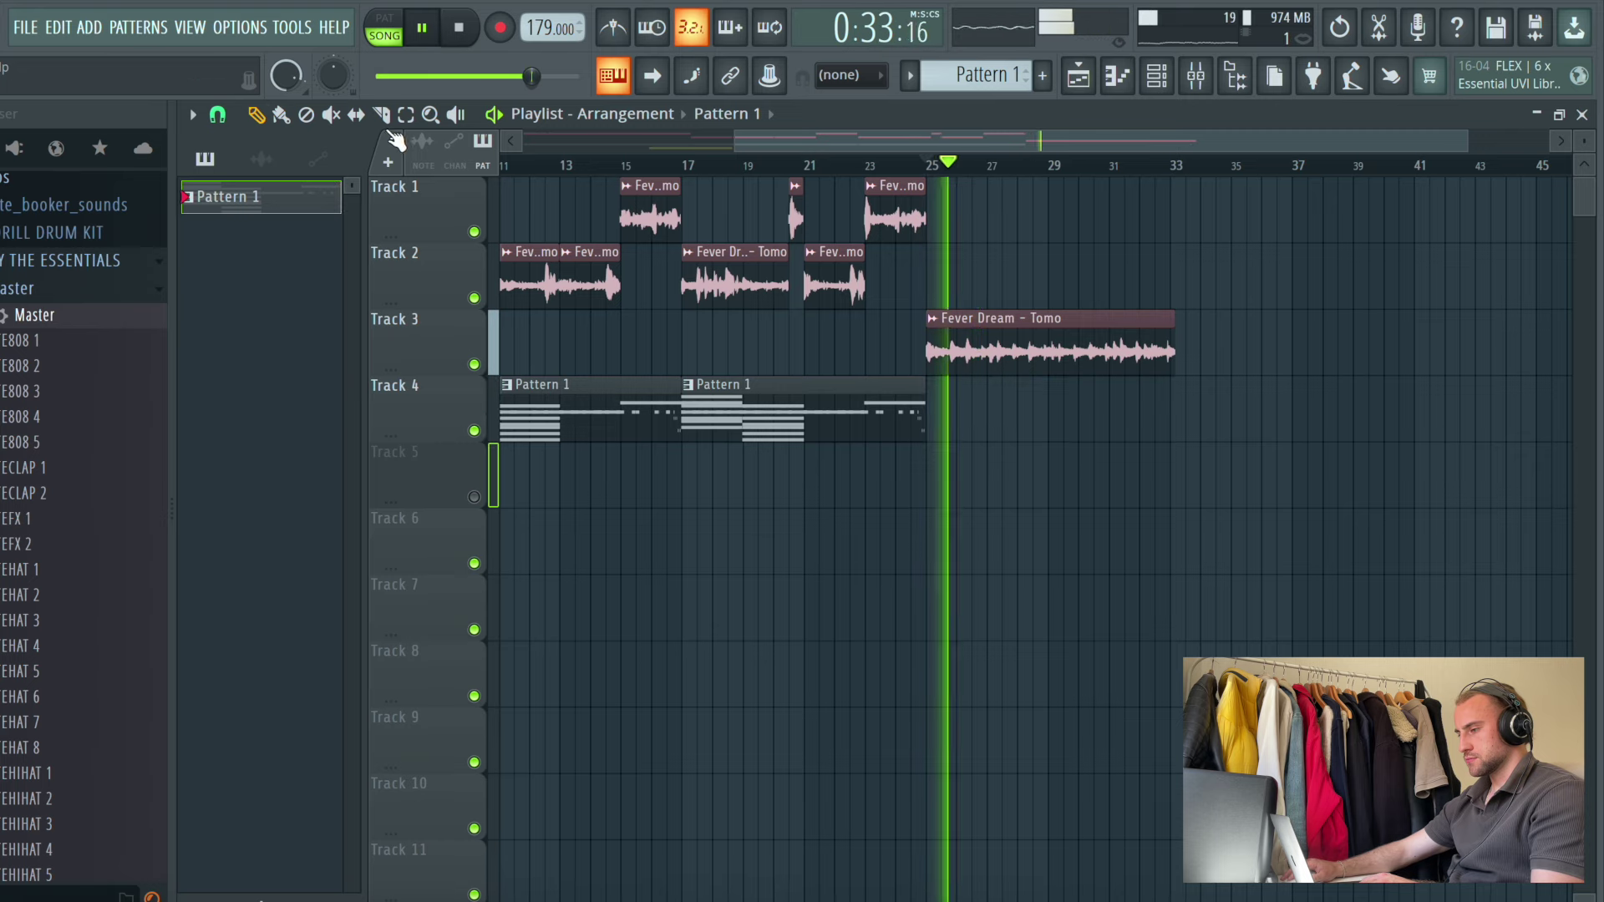
Slice the Track 3 Fever Dream - Tomo clip just past bar 27 and move the later part to Track 2 at bar 27
{"action": "scroll", "coordinate": [960, 168], "scroll_direction": "up", "scroll_amount": 5}
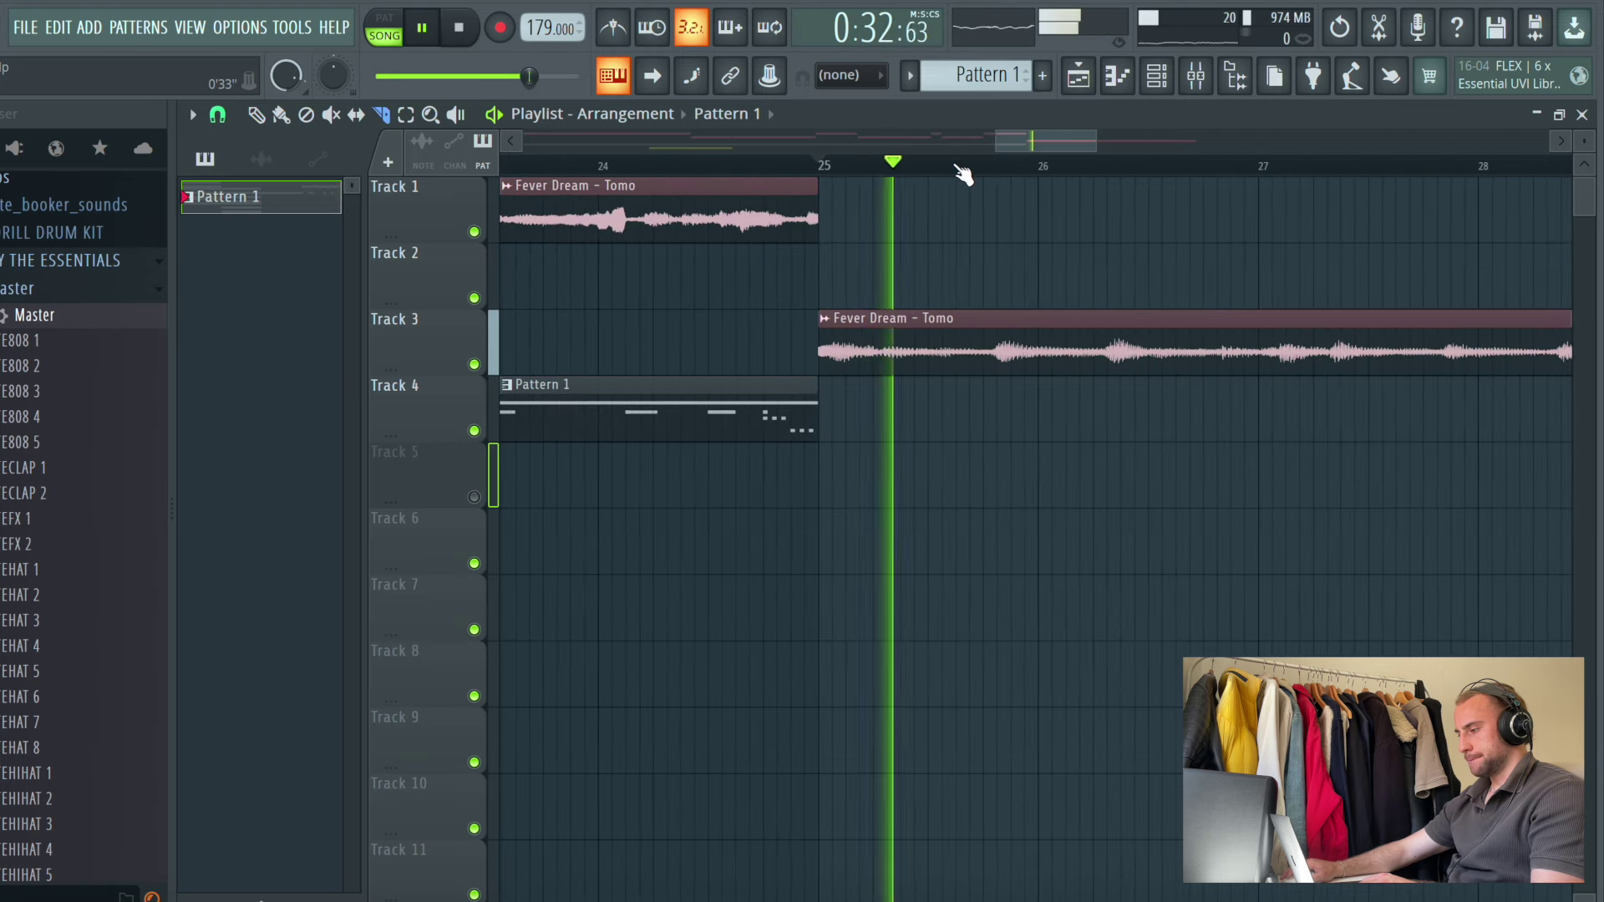
{"action": "key", "text": "space"}
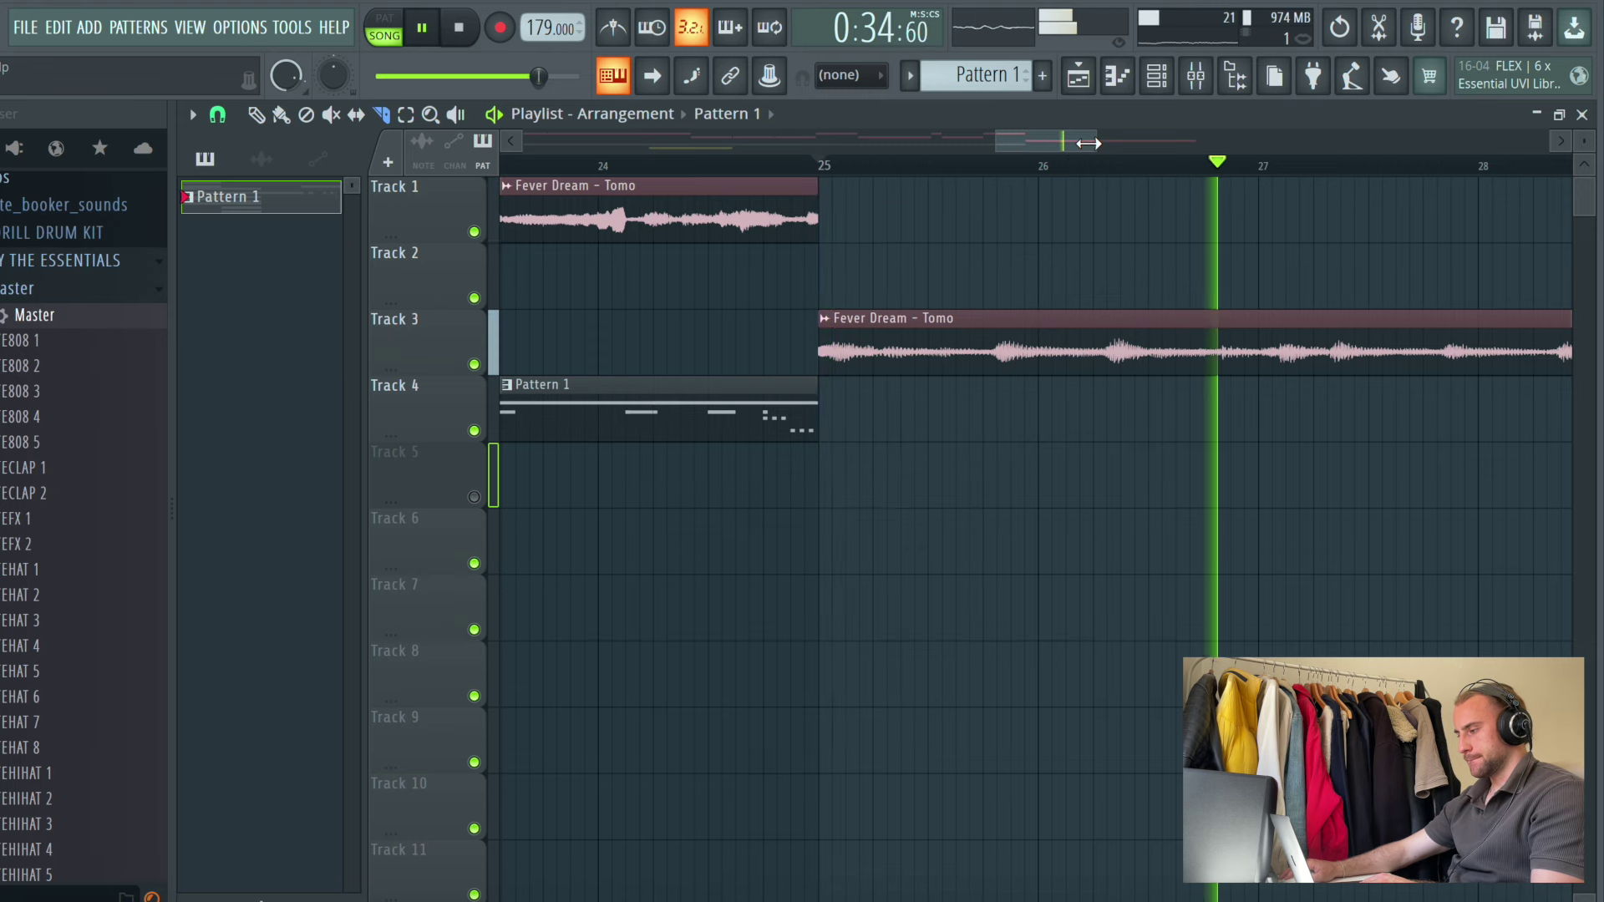
{"action": "left_click_drag", "start_coordinate": [1284, 361], "coordinate": [1282, 320]}
{"action": "left_click_drag", "start_coordinate": [1401, 355], "coordinate": [1347, 247]}
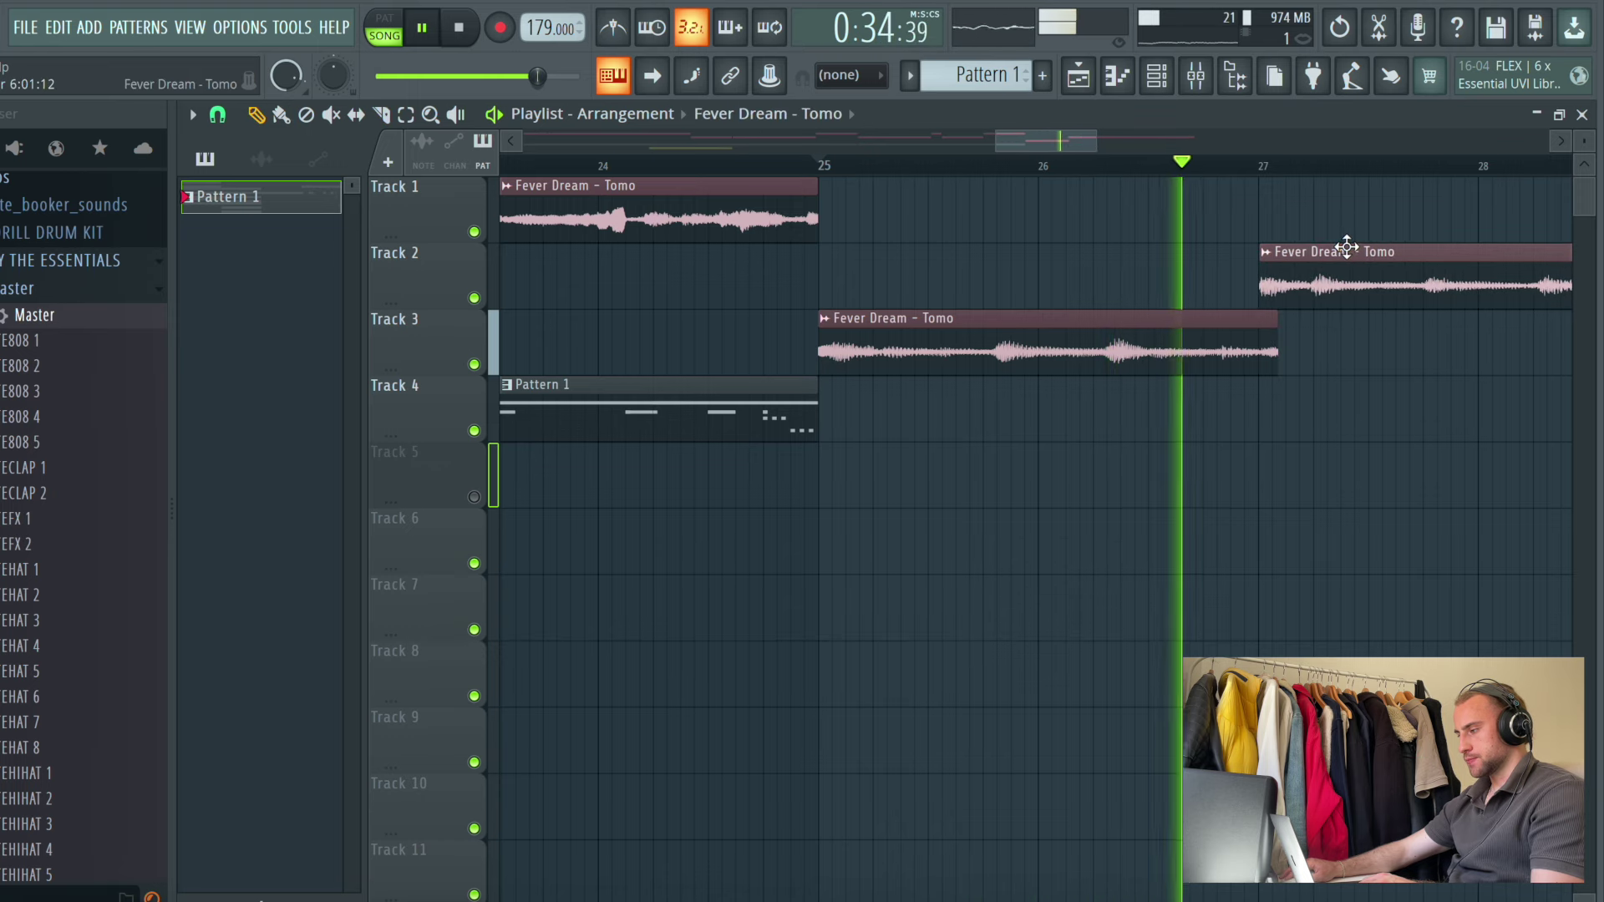
Slice the Track 2 clip just past bar 29 and move the later part to Track 1 at bar 29
{"action": "left_click_drag", "start_coordinate": [1031, 142], "coordinate": [1121, 139]}
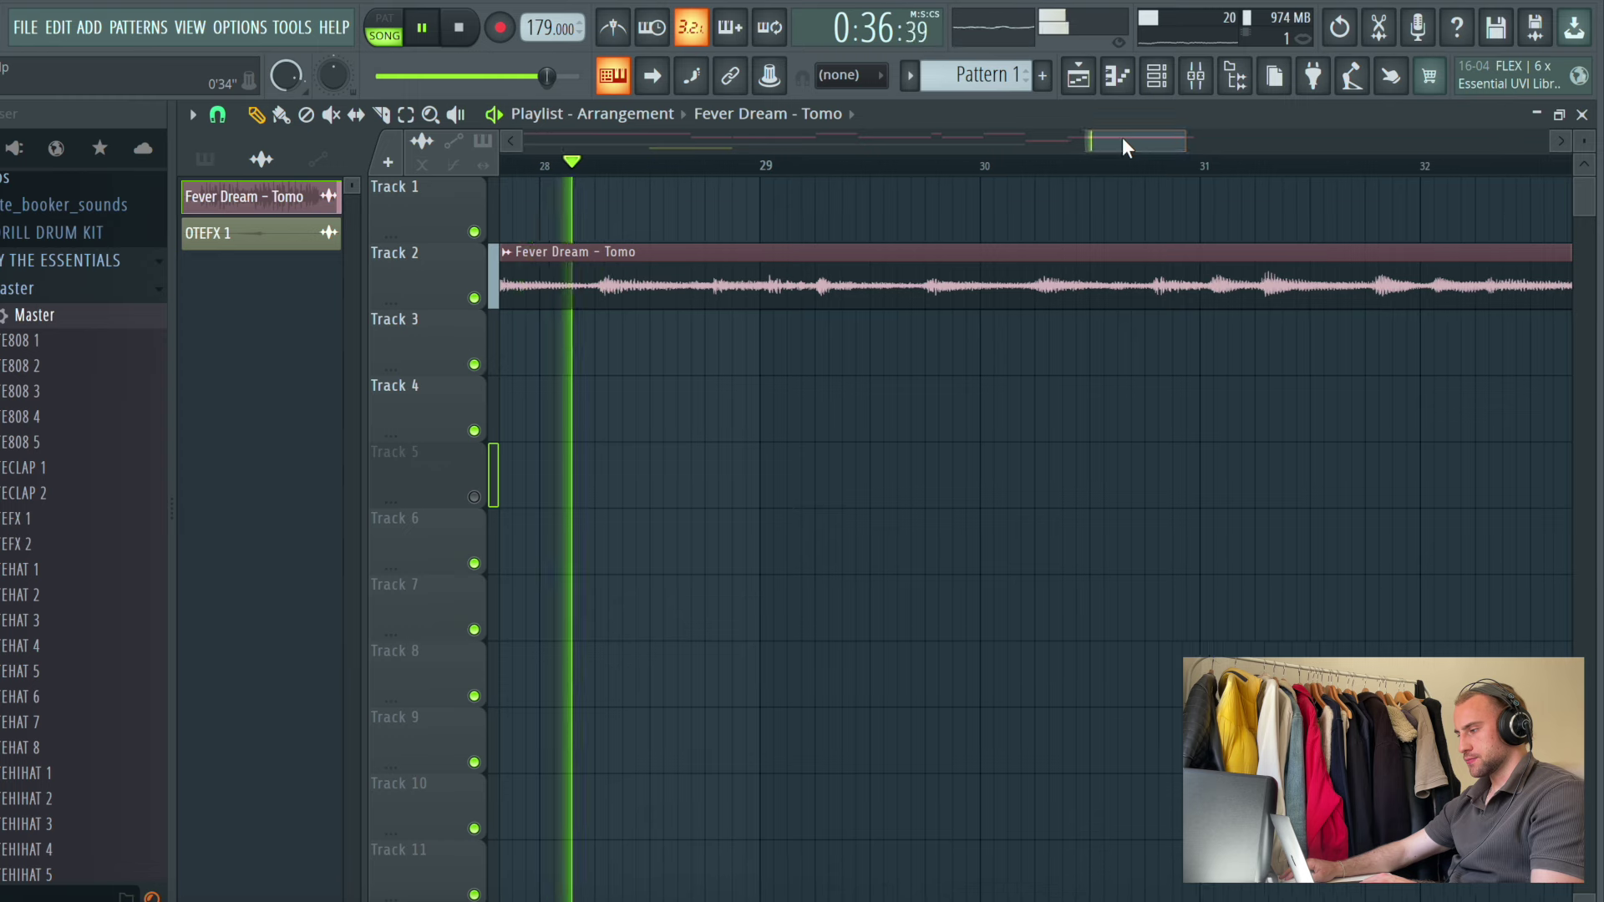
{"action": "key", "text": "space"}
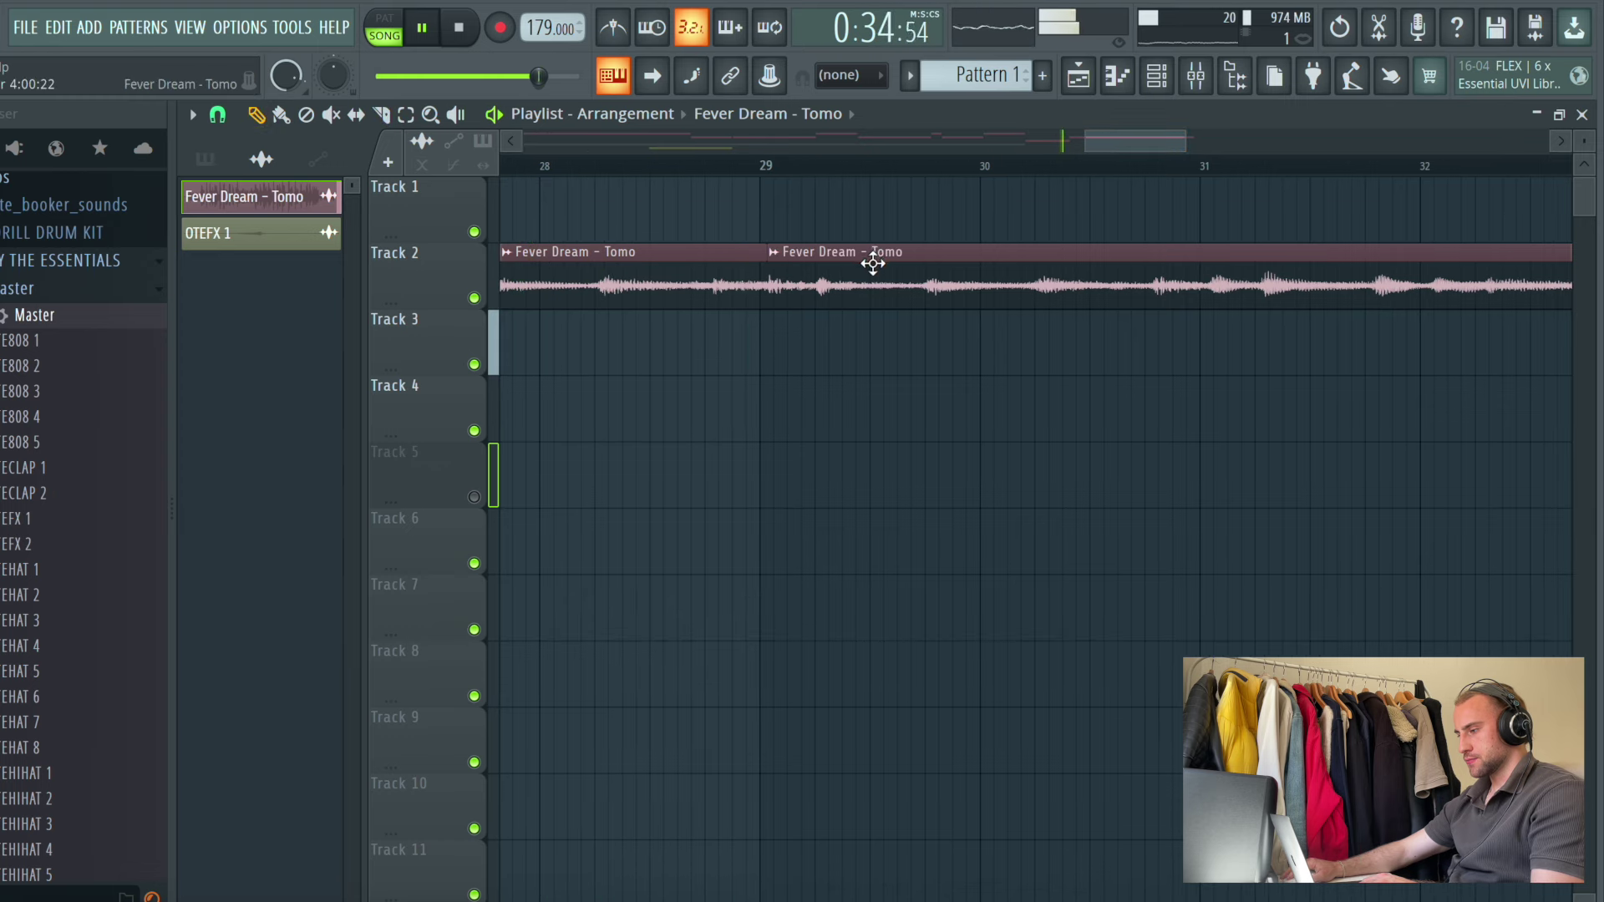
{"action": "left_click_drag", "start_coordinate": [873, 264], "coordinate": [853, 210]}
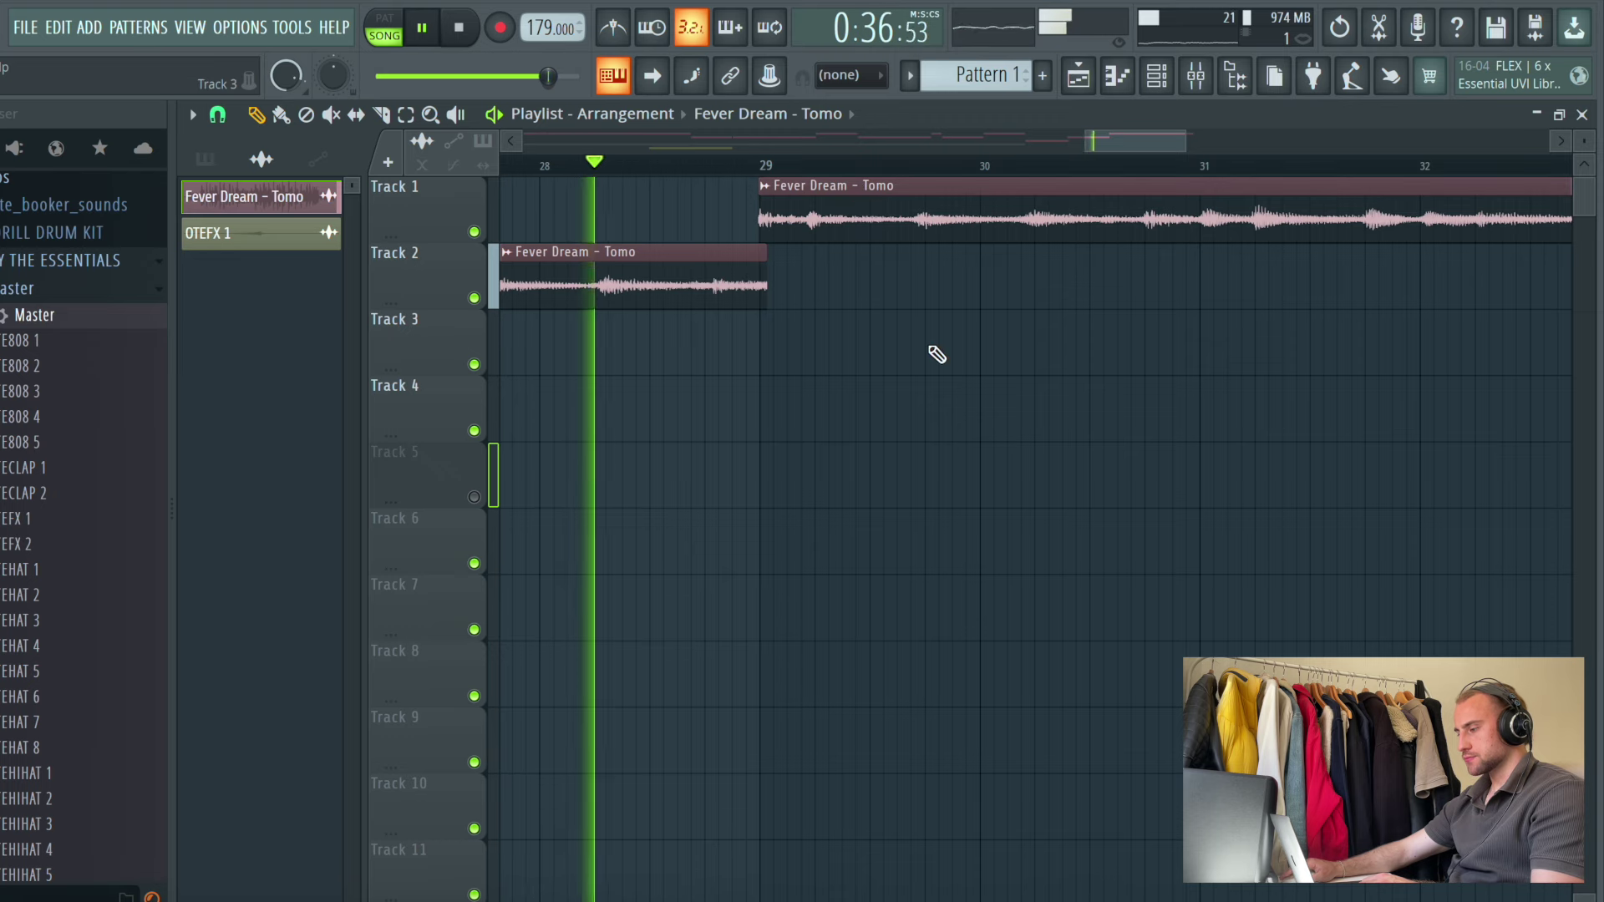
Slice the Track 1 clip at bar 31 and move its second part down to Track 2 at bar 31
{"action": "left_click", "coordinate": [381, 114]}
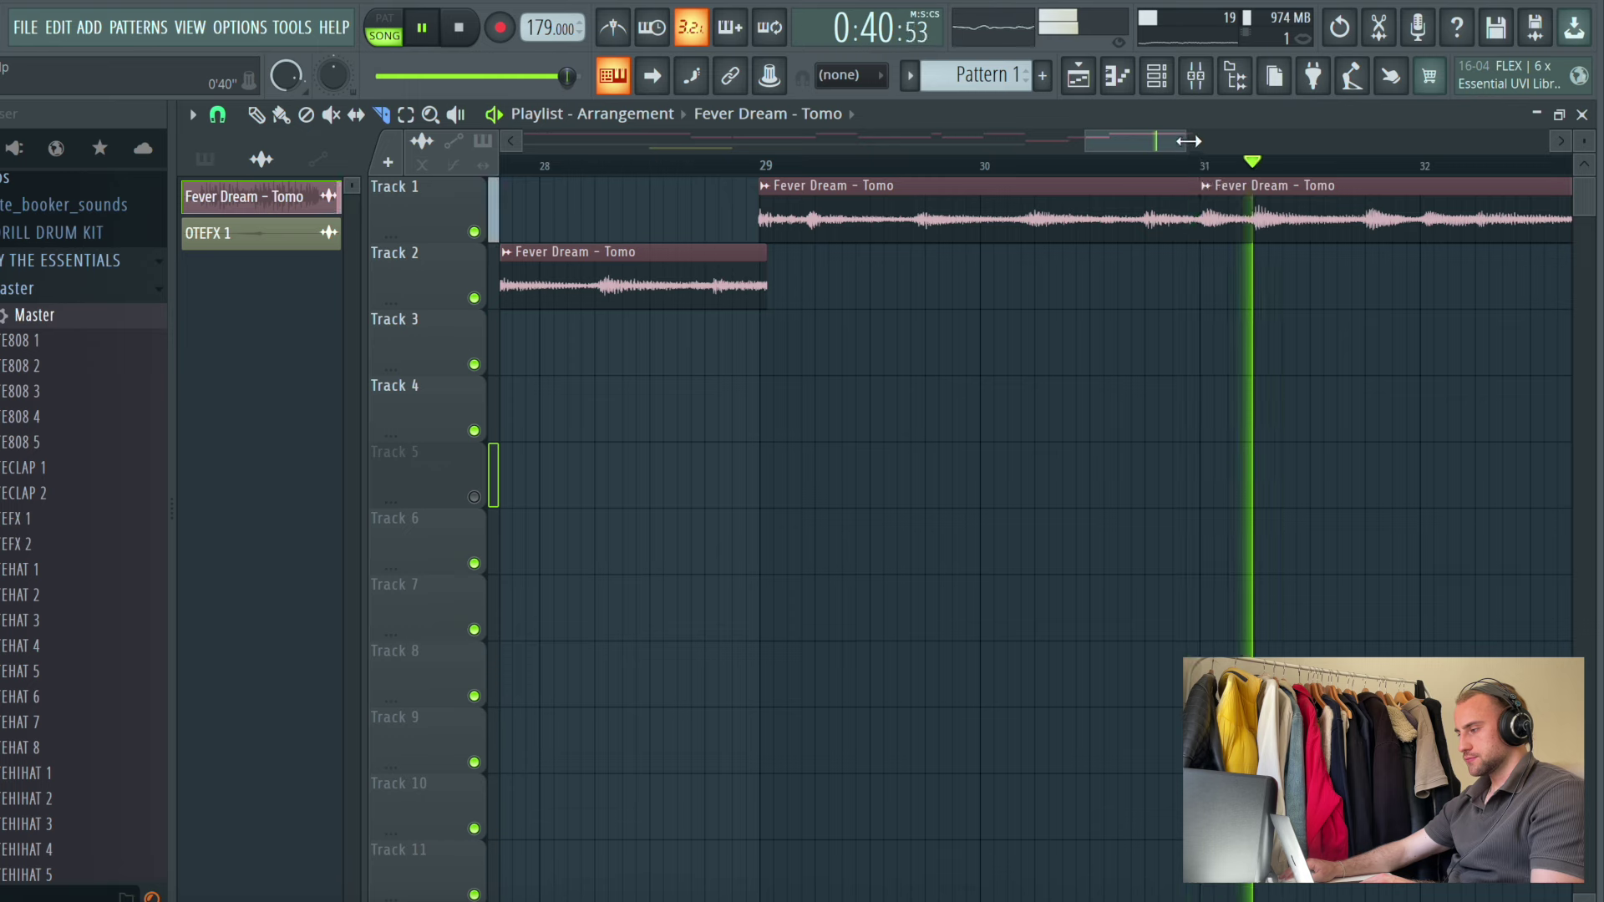
{"action": "left_click_drag", "start_coordinate": [1174, 145], "coordinate": [1218, 182]}
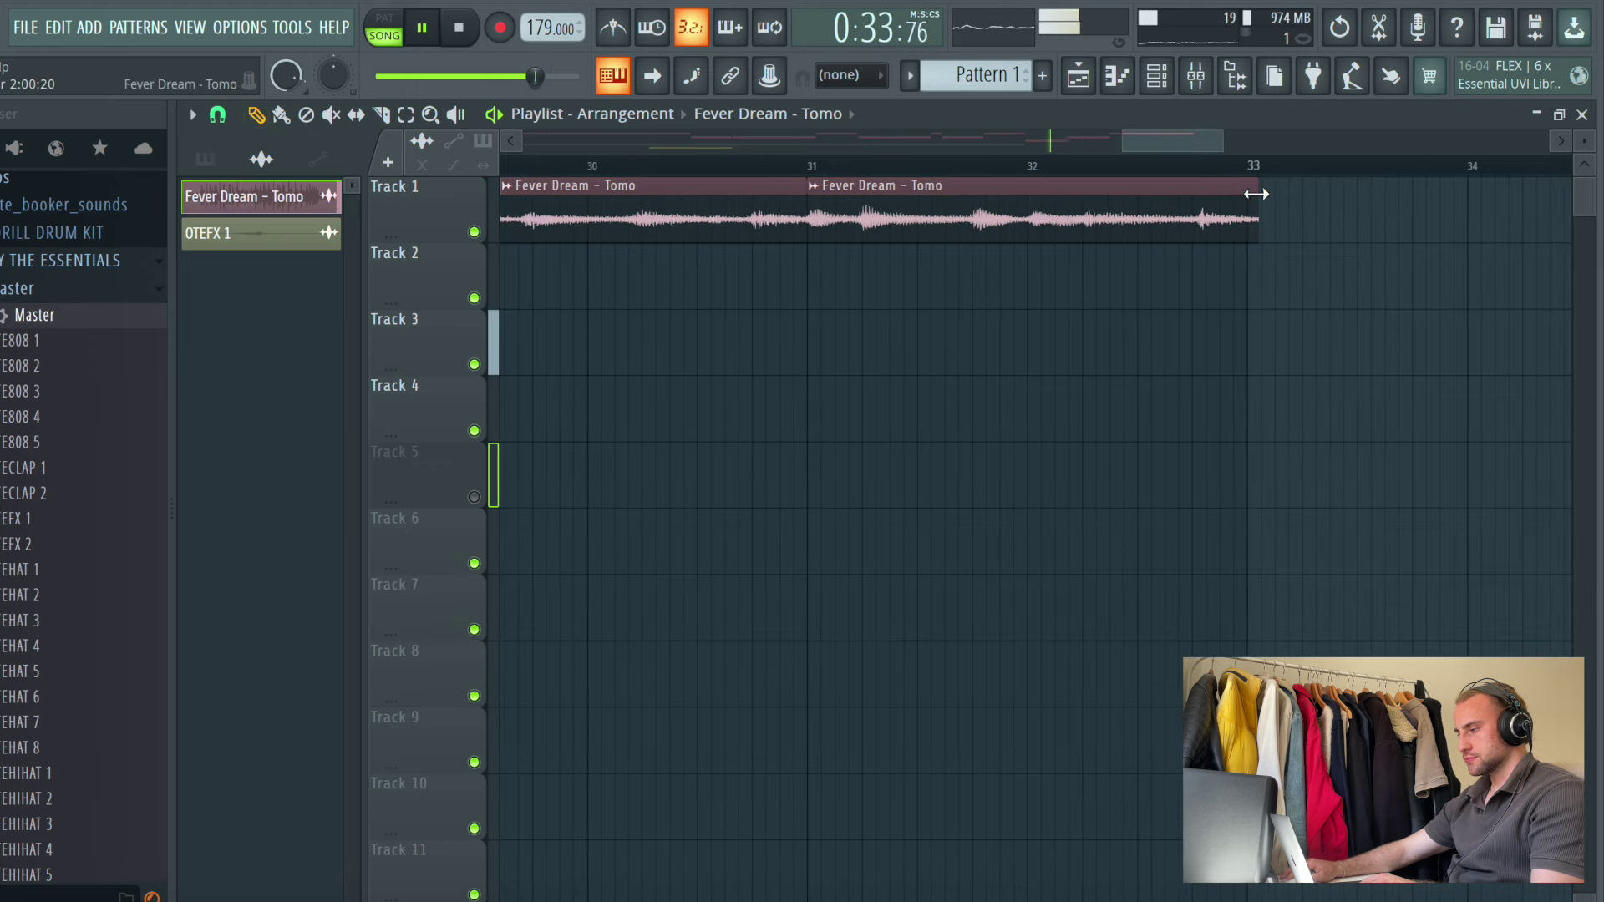
{"action": "scroll", "coordinate": [1257, 180], "scroll_direction": "down", "scroll_amount": 8}
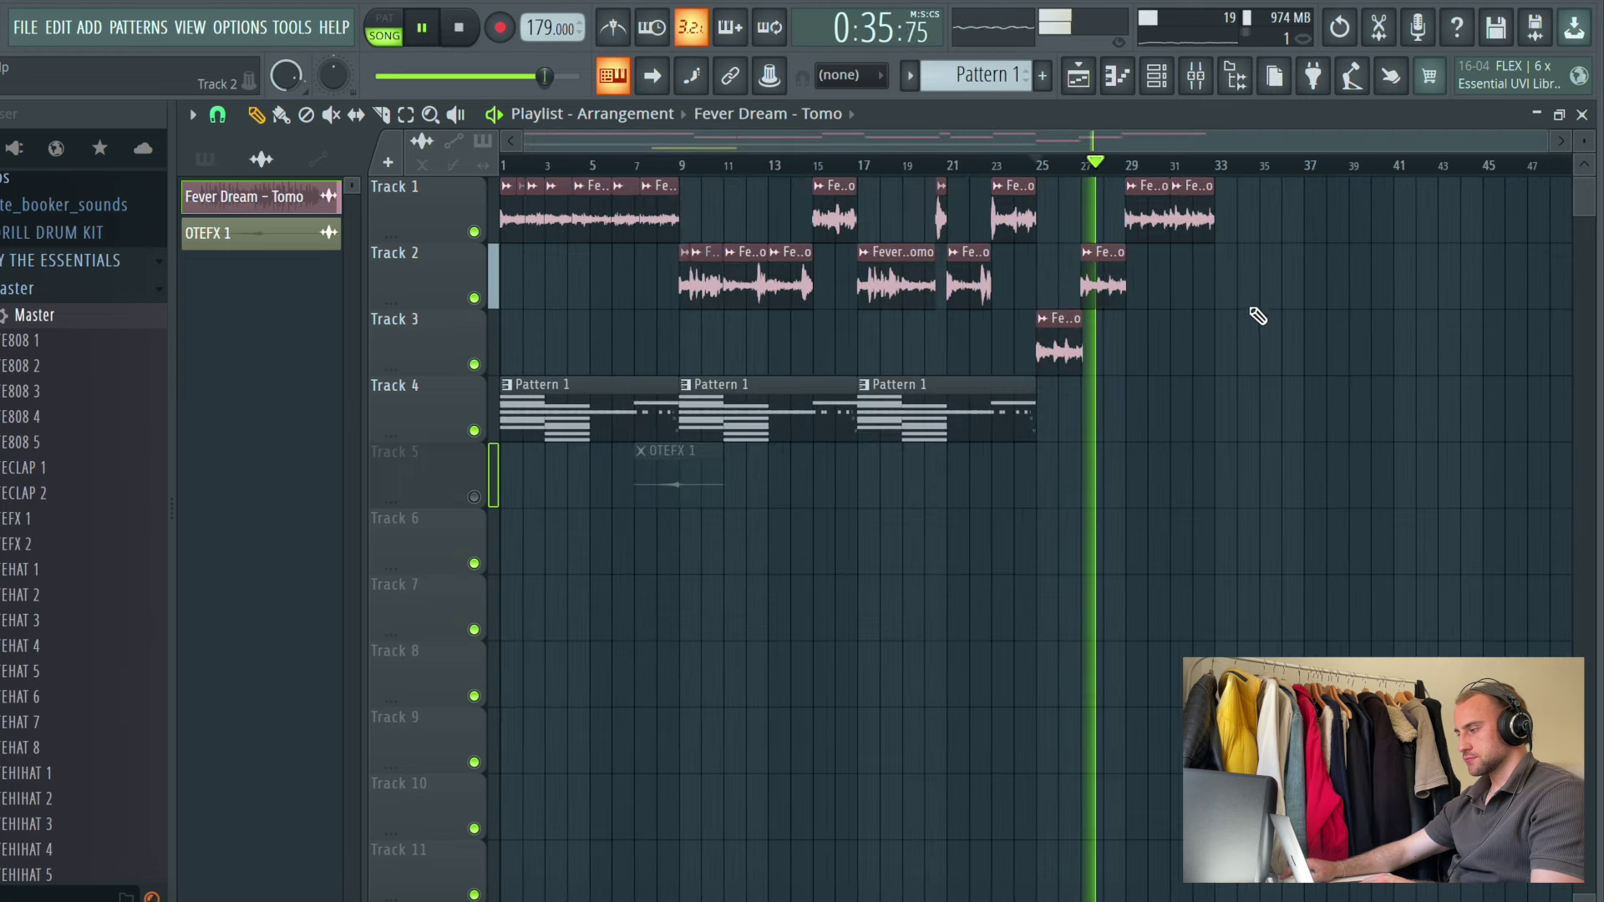
{"action": "left_click_drag", "start_coordinate": [1192, 222], "coordinate": [1192, 286]}
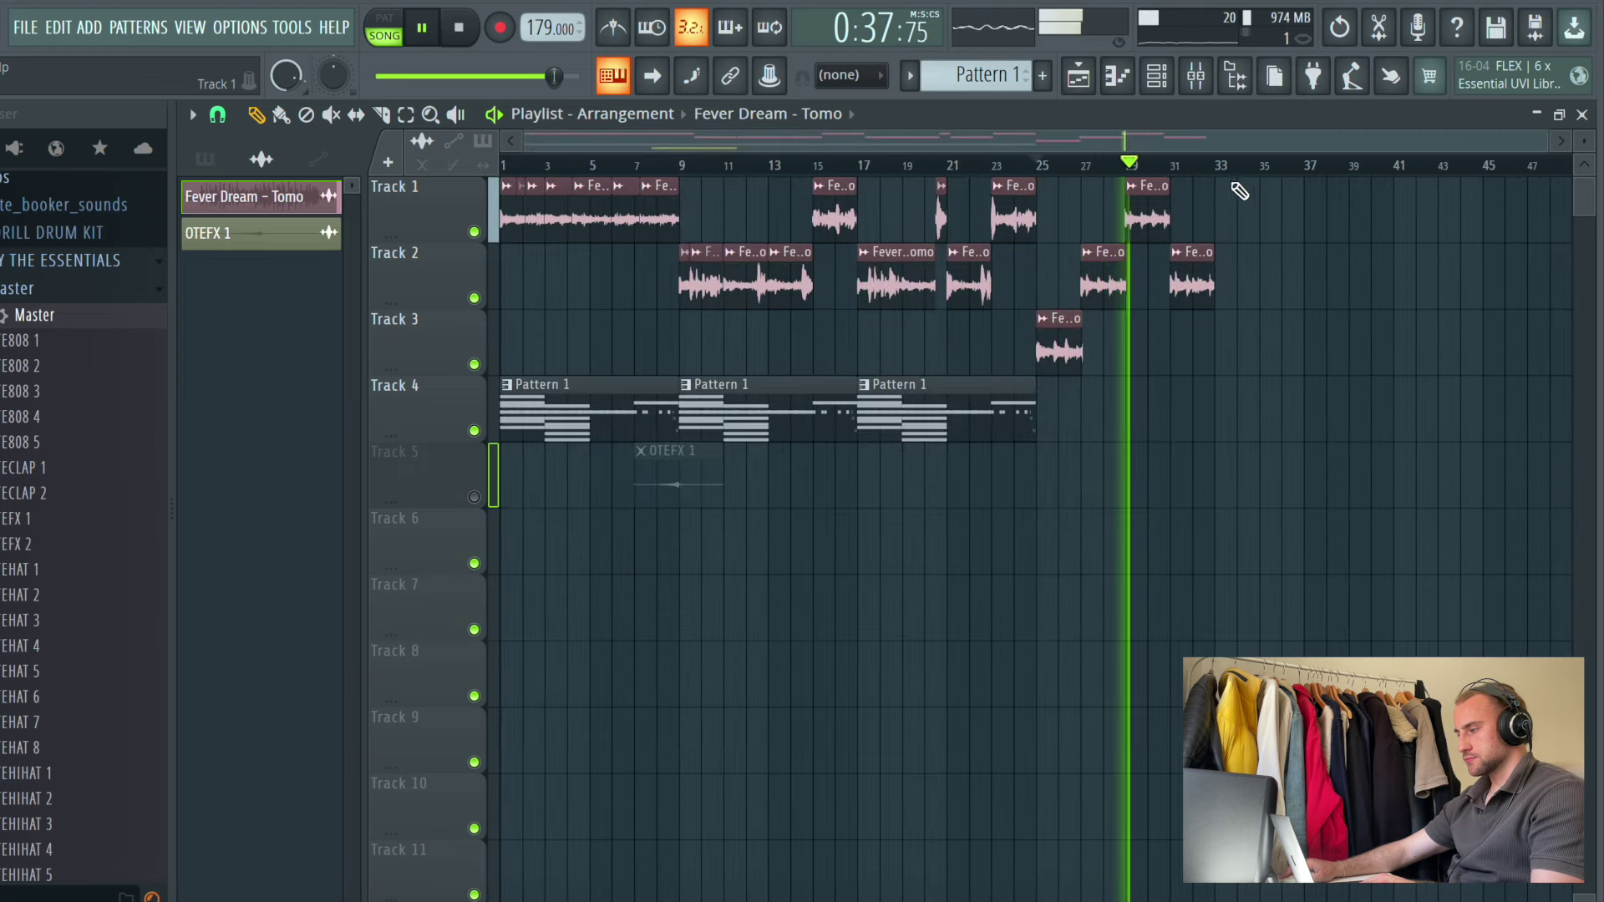
Time-stretch the Track 3 Fever Dream - Tomo clip so it ends exactly at bar 27, and play it back from bar 25
{"action": "scroll", "coordinate": [1235, 169], "scroll_direction": "up", "scroll_amount": 4}
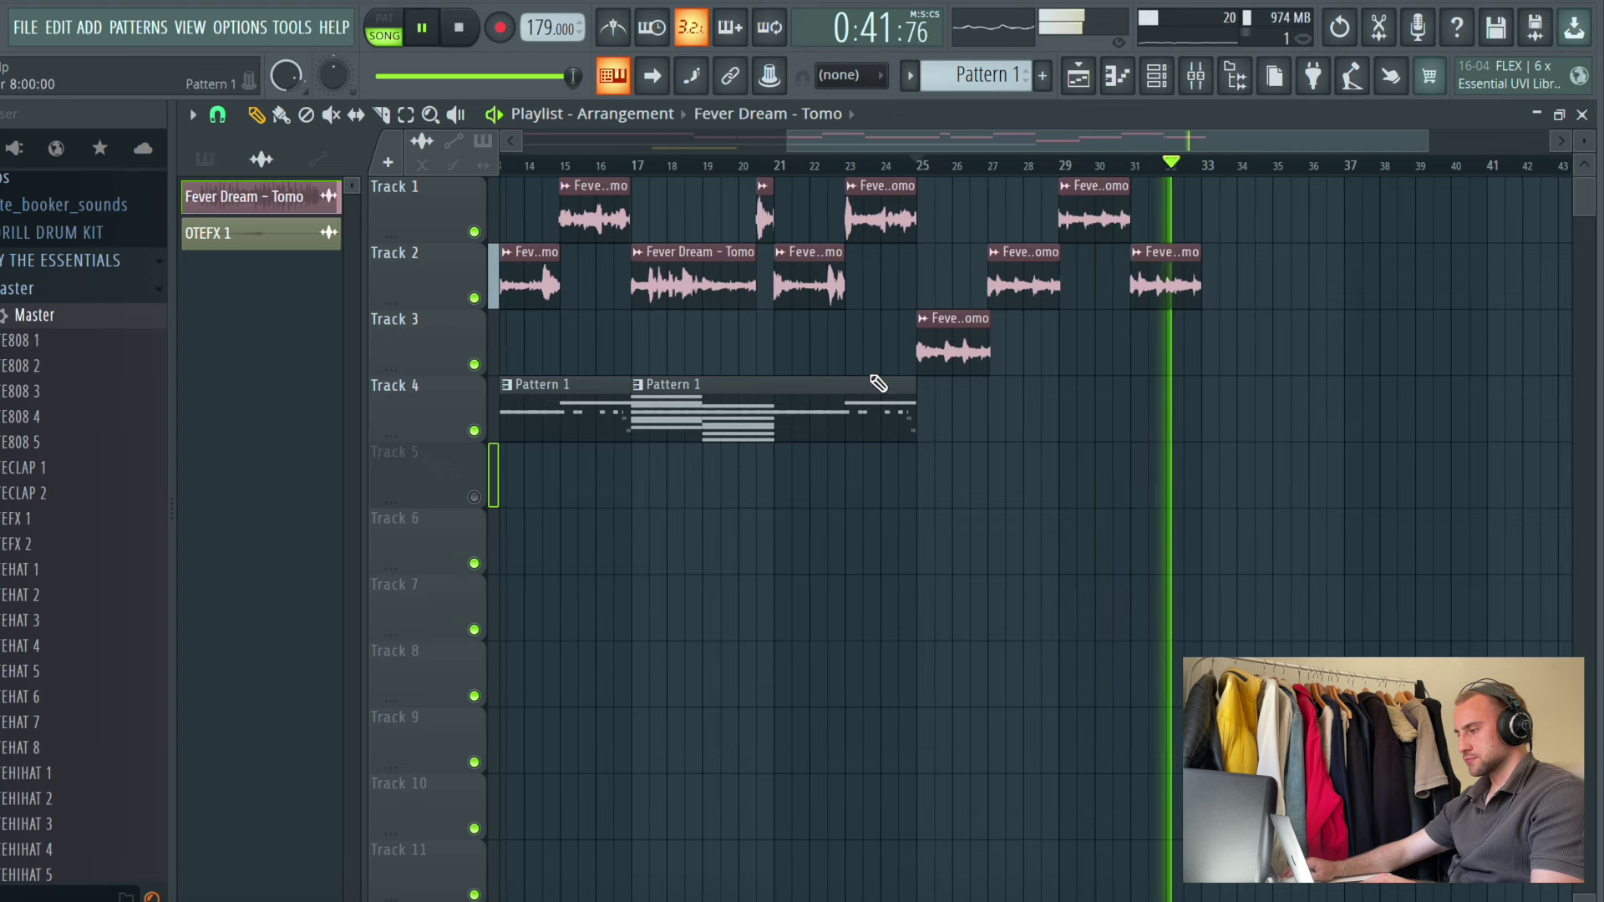
{"action": "key", "text": "space"}
{"action": "key", "text": "space"}
{"action": "scroll", "coordinate": [950, 169], "scroll_direction": "up", "scroll_amount": 8}
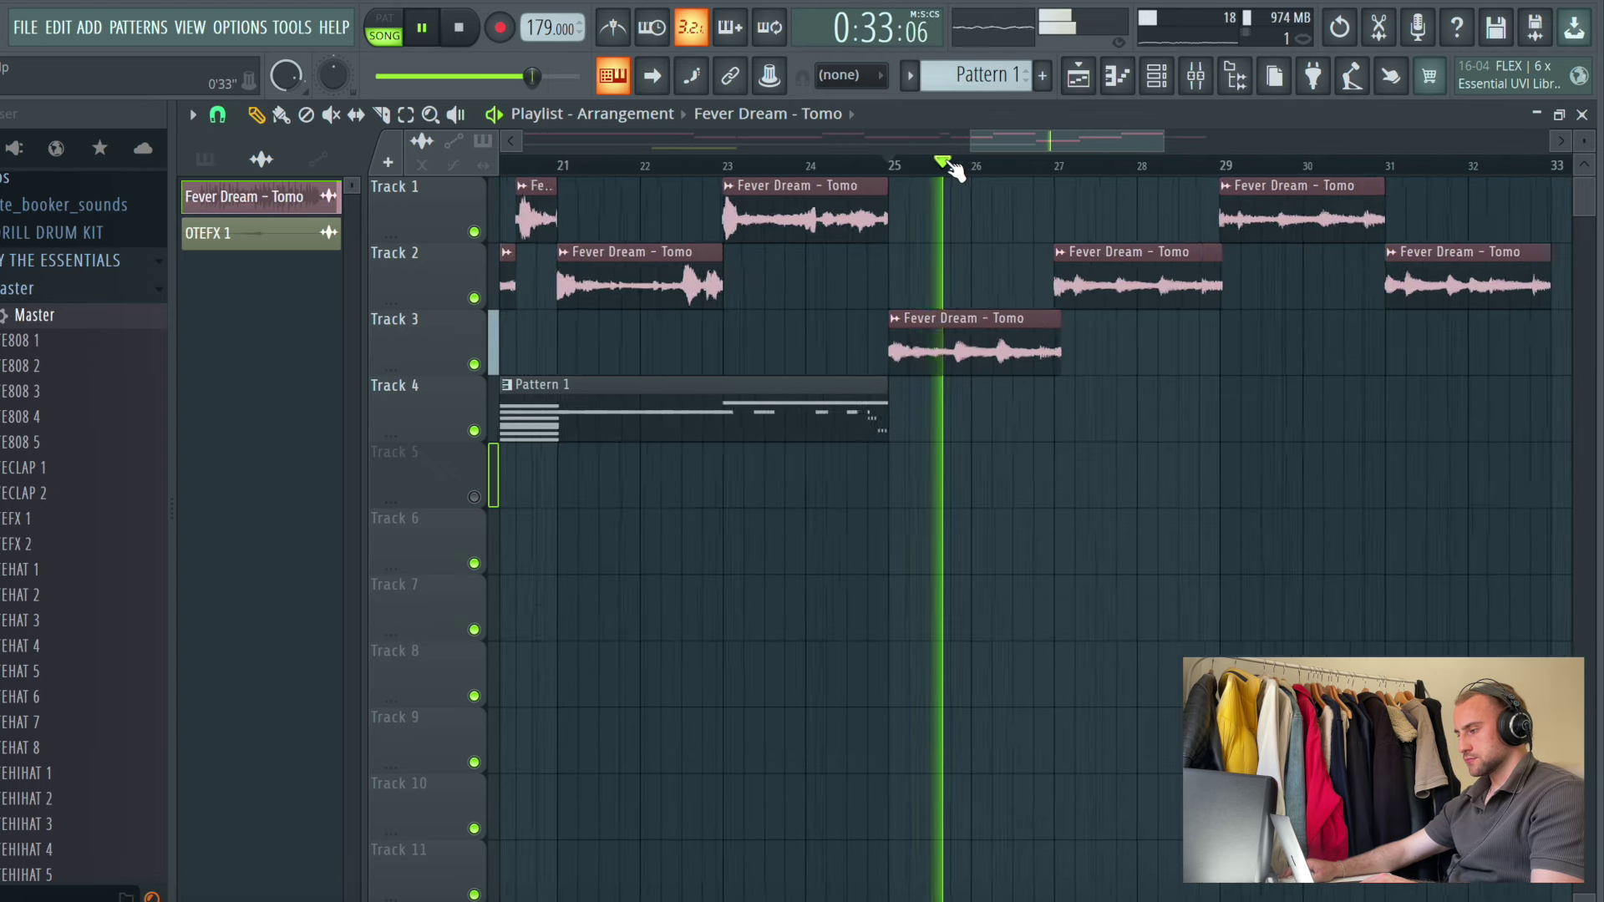
{"action": "key", "text": "space"}
{"action": "key", "text": "space"}
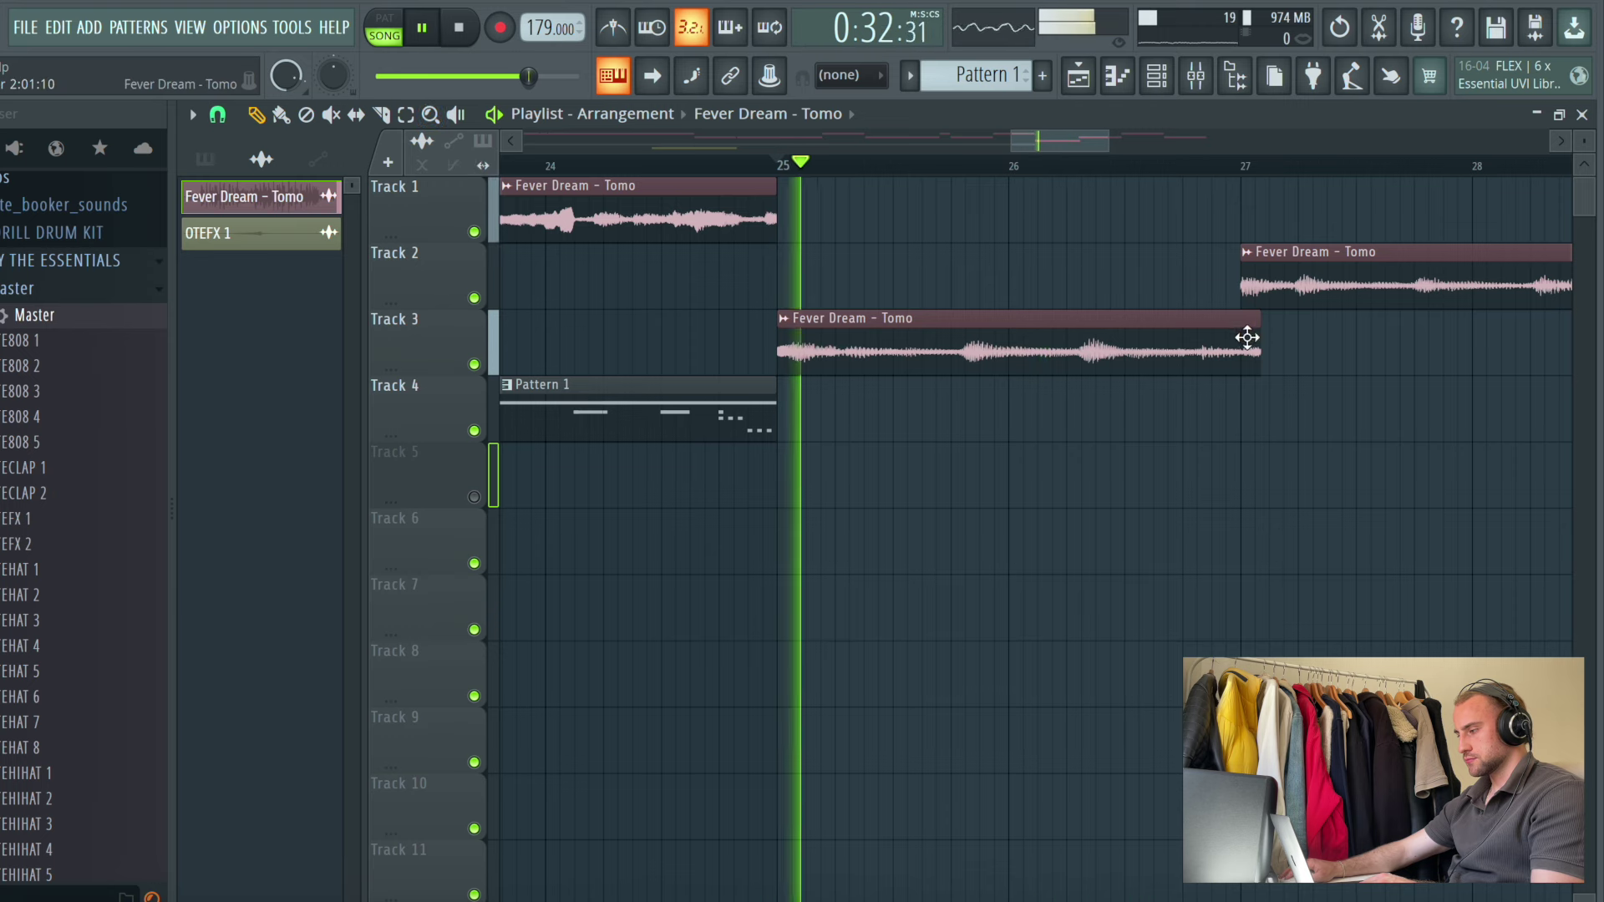
{"action": "left_click_drag", "start_coordinate": [1262, 341], "coordinate": [1241, 362]}
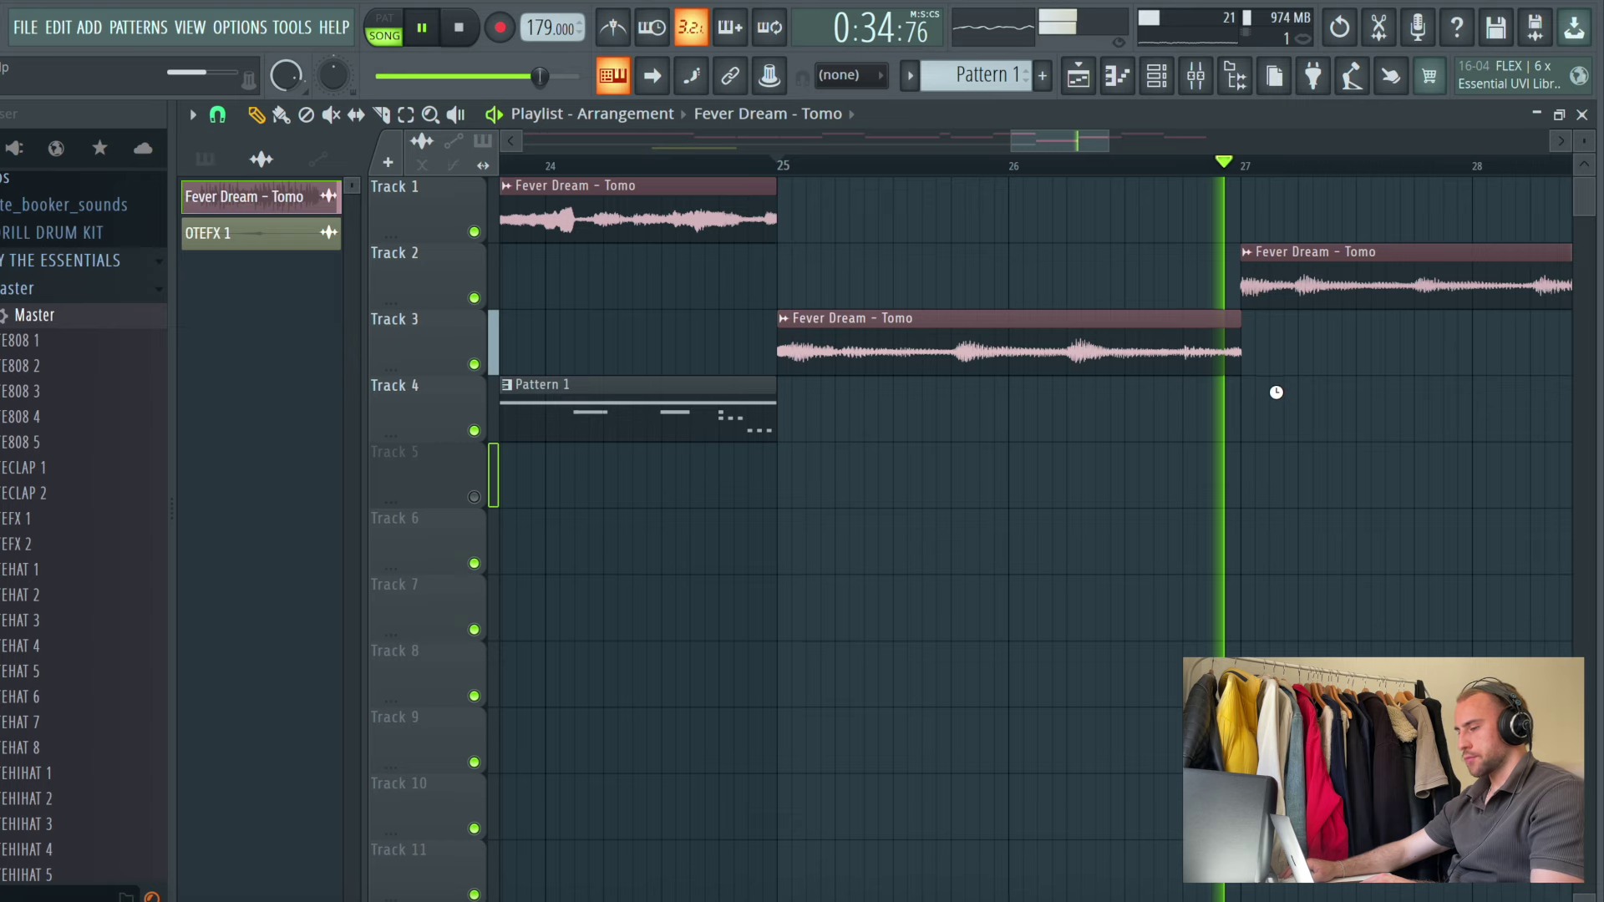
{"action": "key", "text": "space"}
{"action": "key", "text": "space"}
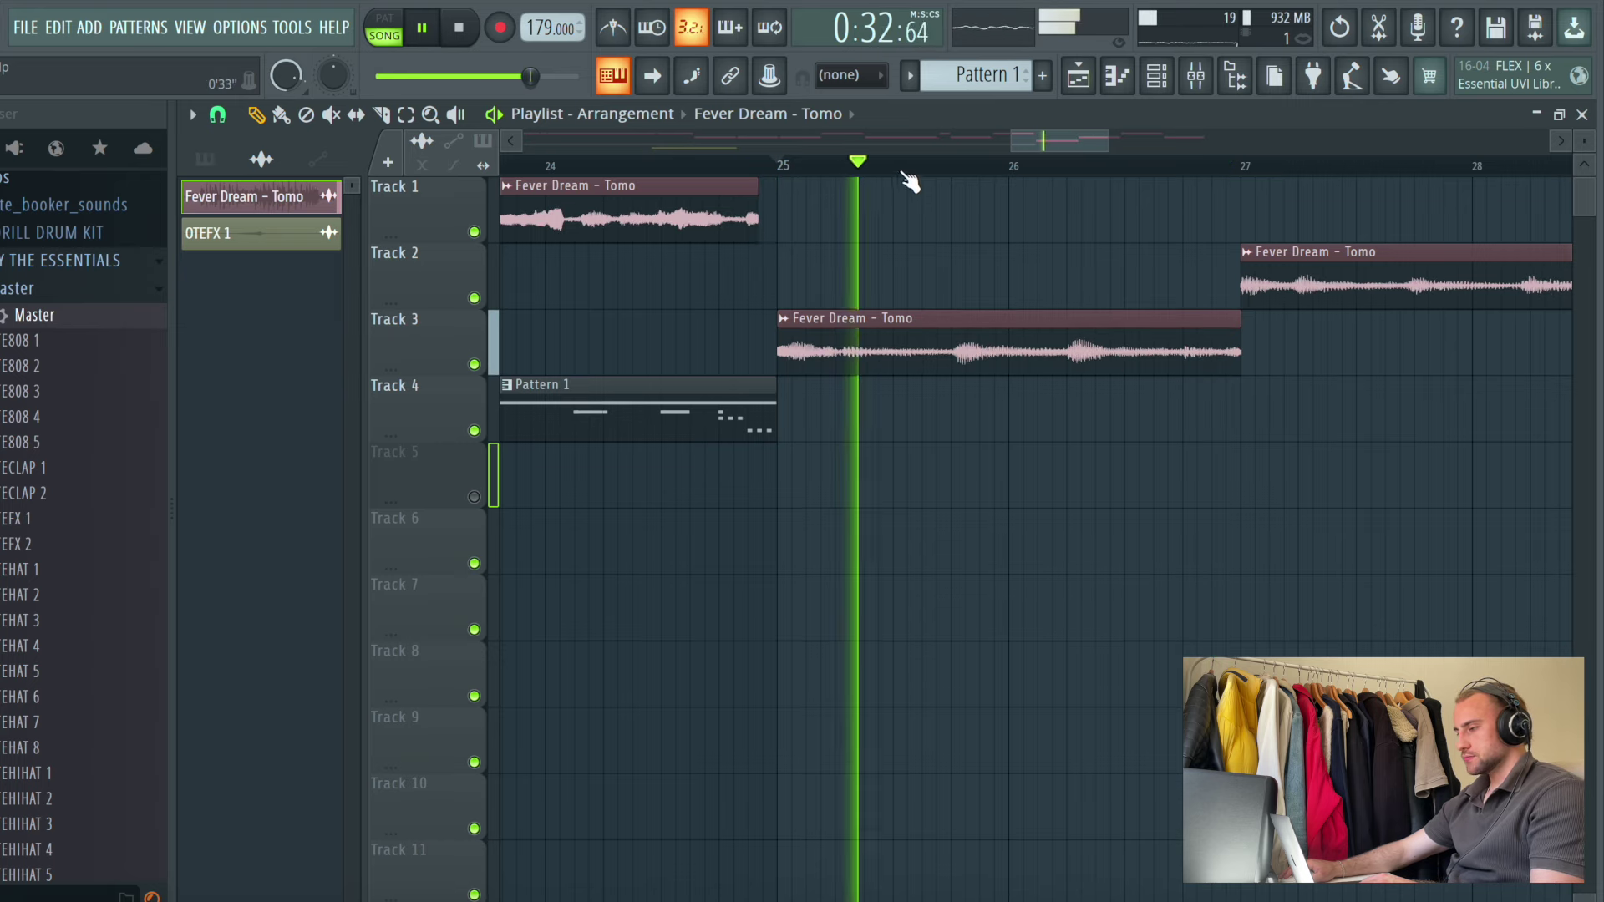
Place another Pattern 1 clip on Track 4 at bar 25 and play it with the chopped sample
{"action": "scroll", "coordinate": [903, 178], "scroll_direction": "down", "scroll_amount": 2}
{"action": "key", "text": "space"}
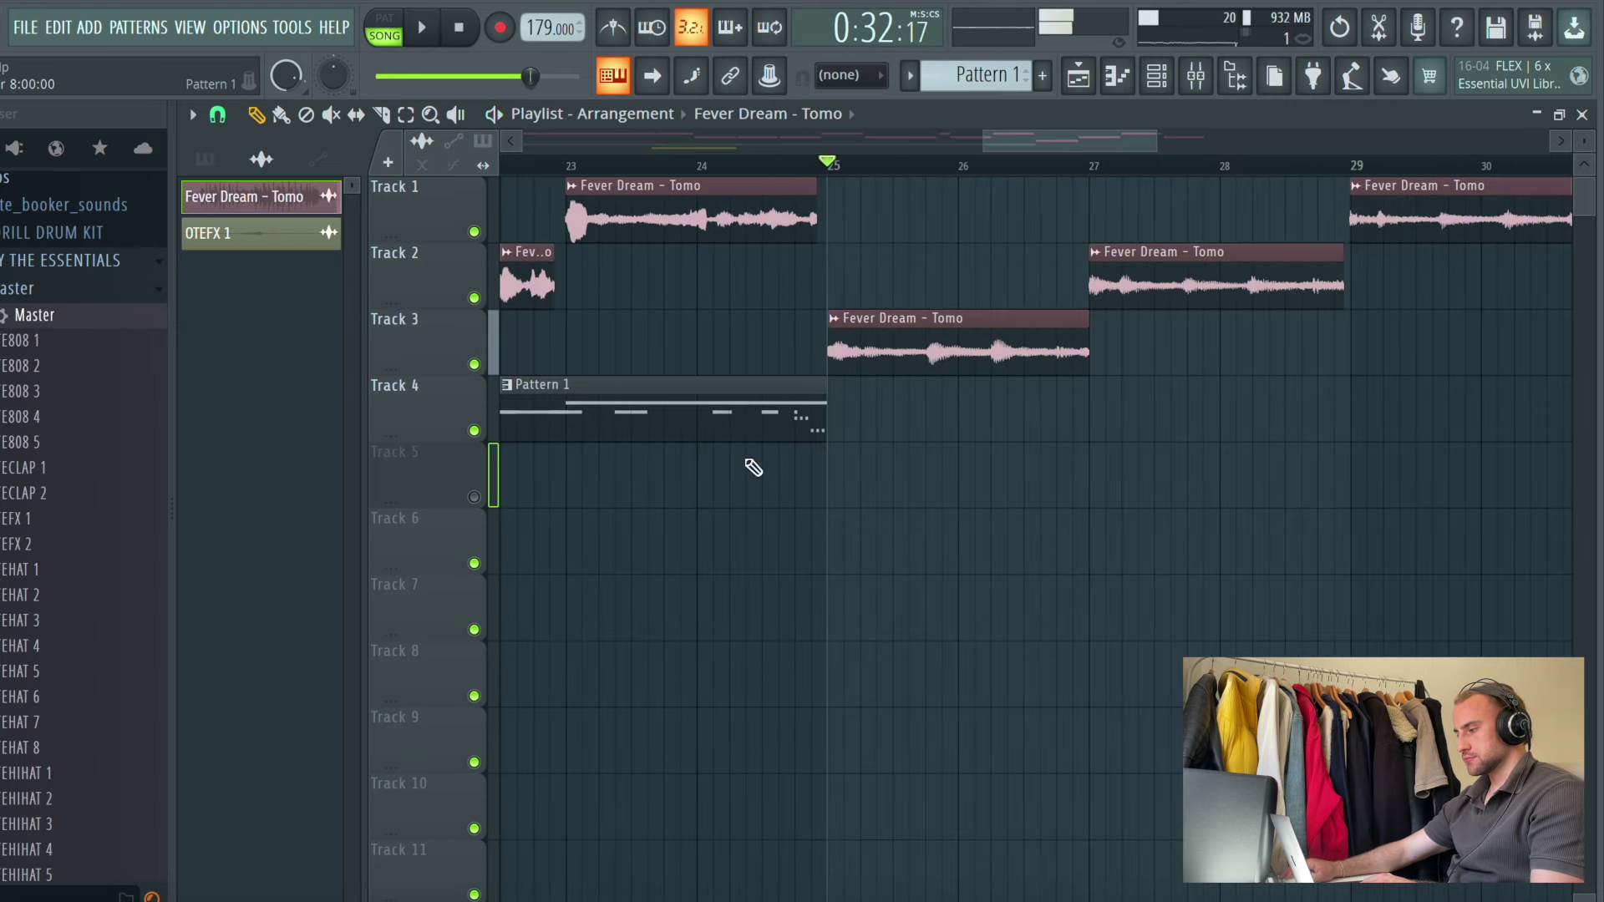
{"action": "left_click", "coordinate": [765, 418]}
{"action": "left_click", "coordinate": [888, 408]}
{"action": "key", "text": "space"}
{"action": "scroll", "coordinate": [855, 155], "scroll_direction": "down", "scroll_amount": 5}
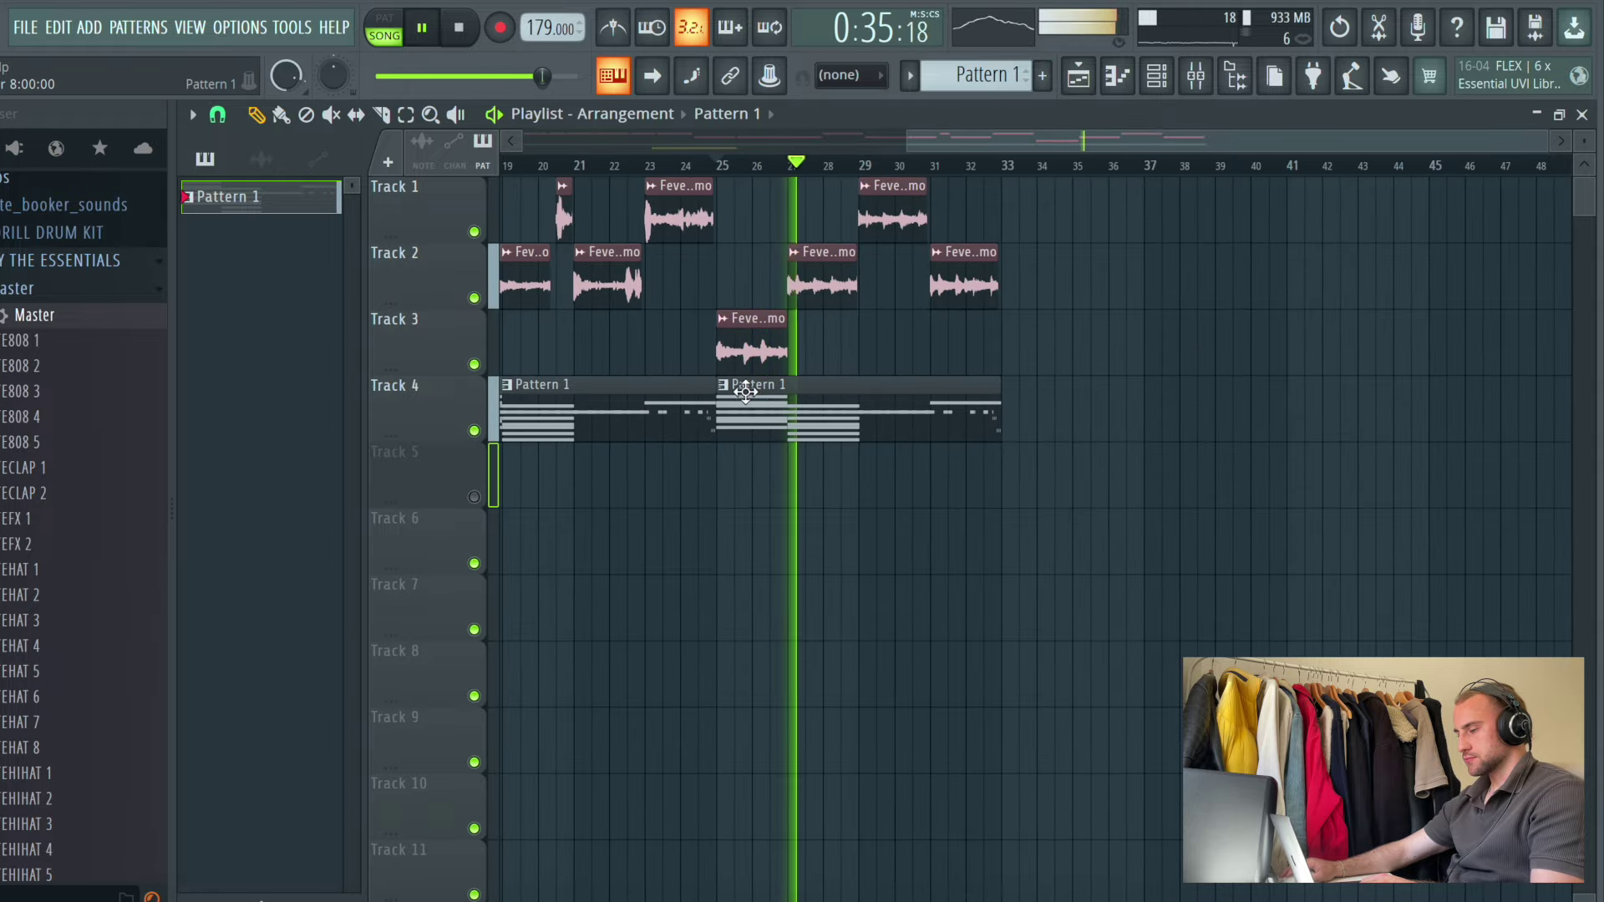
Play the arrangement from bar 27 and nudge the Track 2 Fever Dream - Tomo clip there very slightly later
{"action": "left_click", "coordinate": [785, 170]}
{"action": "scroll", "coordinate": [801, 180], "scroll_direction": "up", "scroll_amount": 1}
{"action": "scroll", "coordinate": [802, 175], "scroll_direction": "up", "scroll_amount": 4}
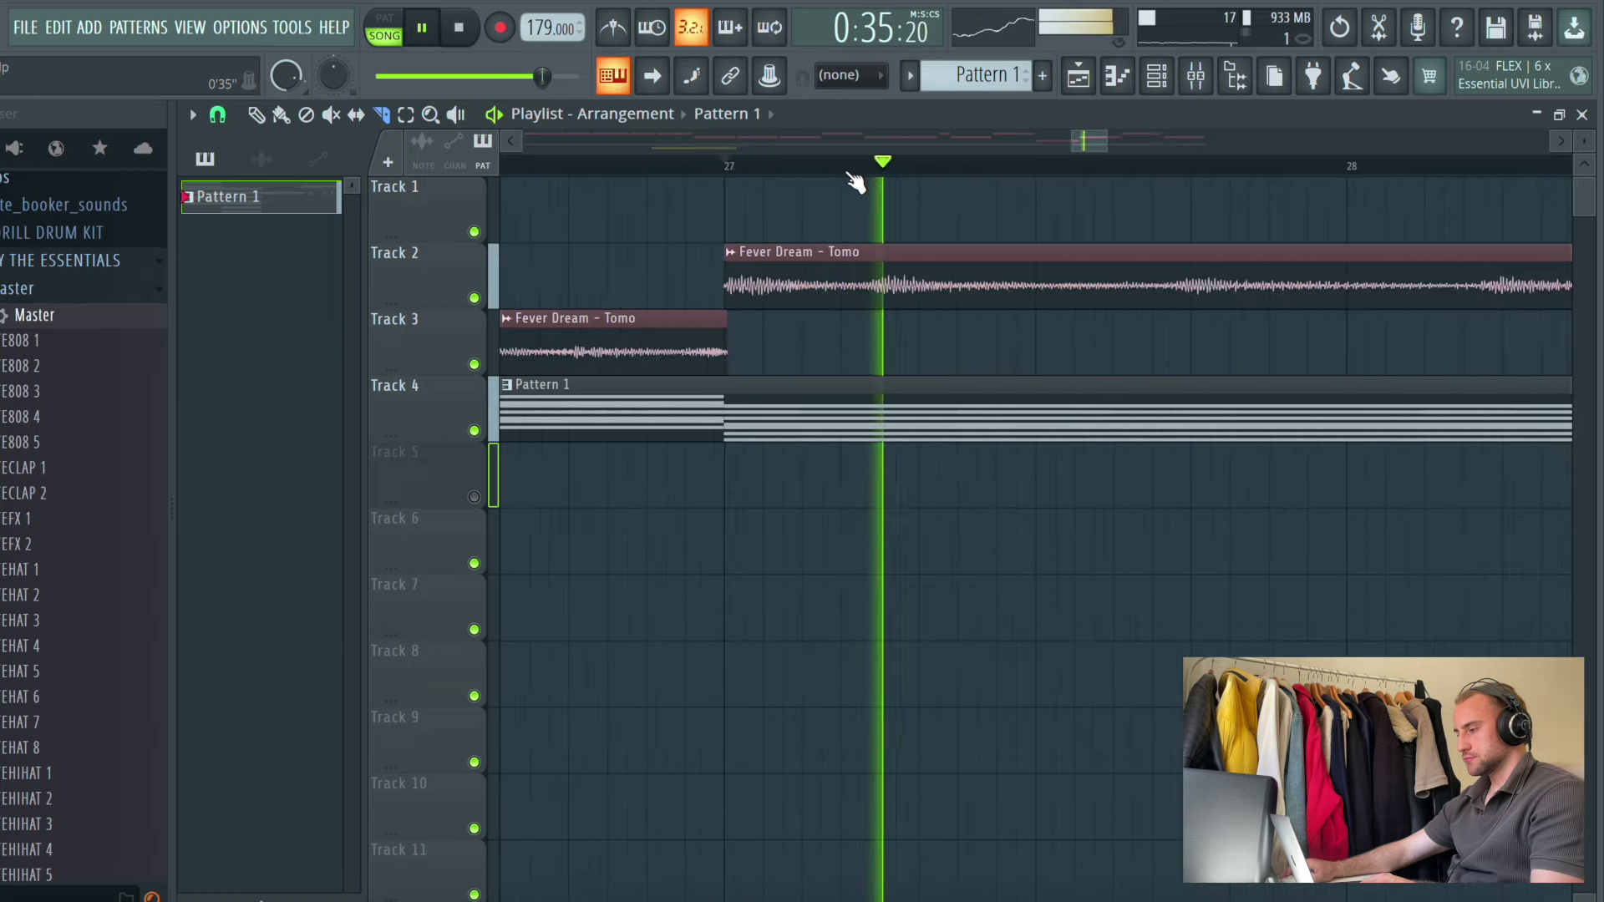
{"action": "scroll", "coordinate": [689, 167], "scroll_direction": "down", "scroll_amount": 3}
{"action": "left_click", "coordinate": [690, 167]}
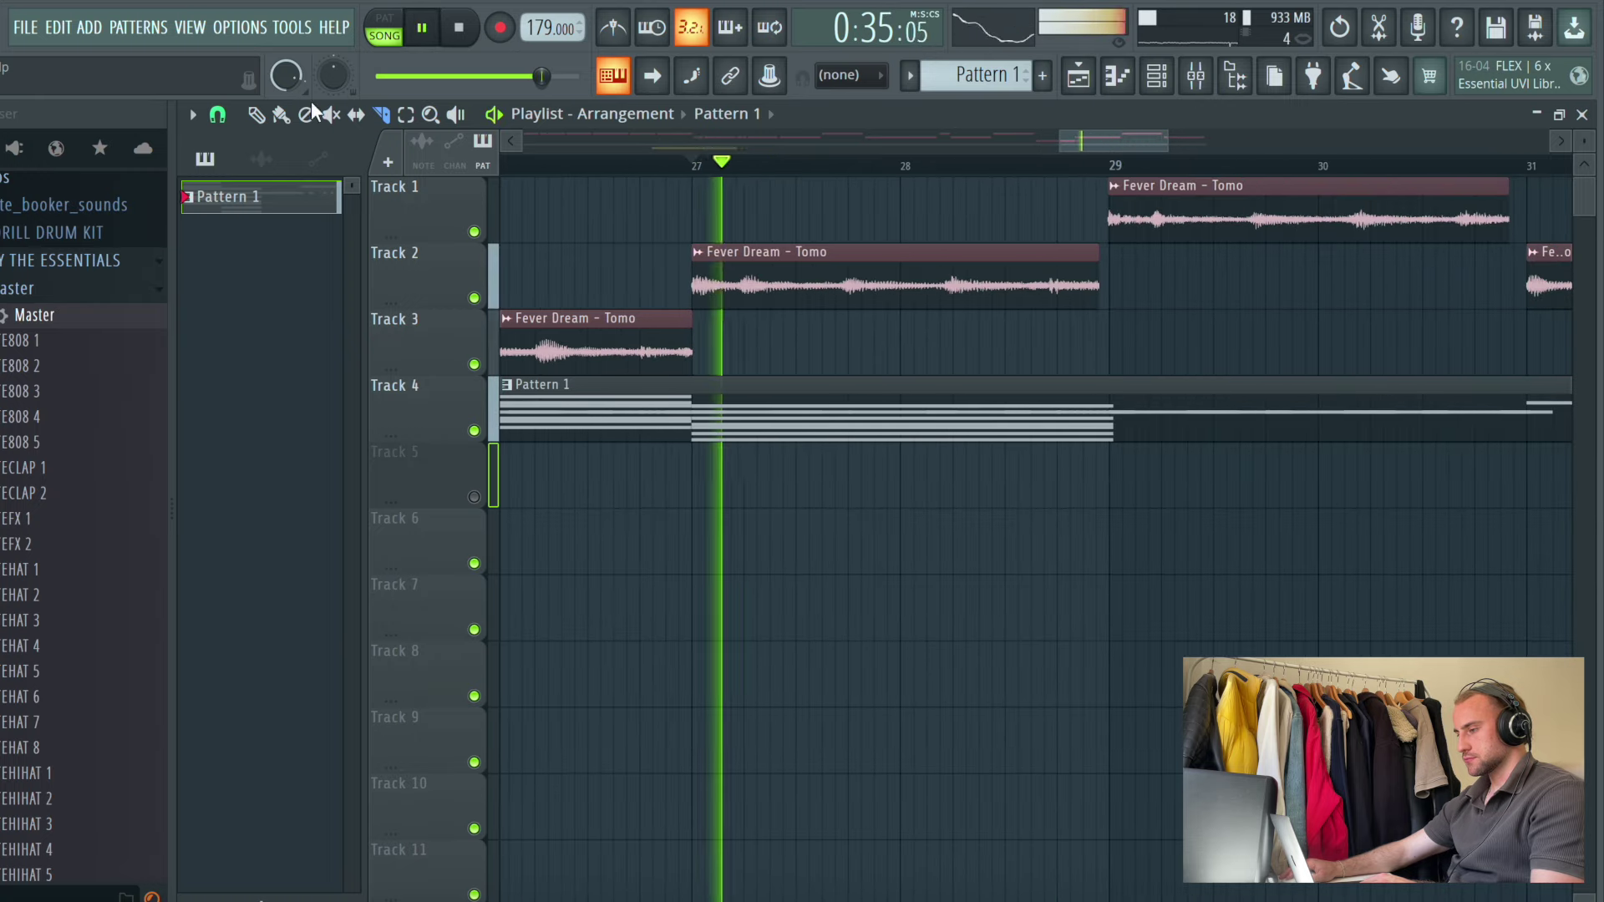
{"action": "left_click", "coordinate": [927, 279]}
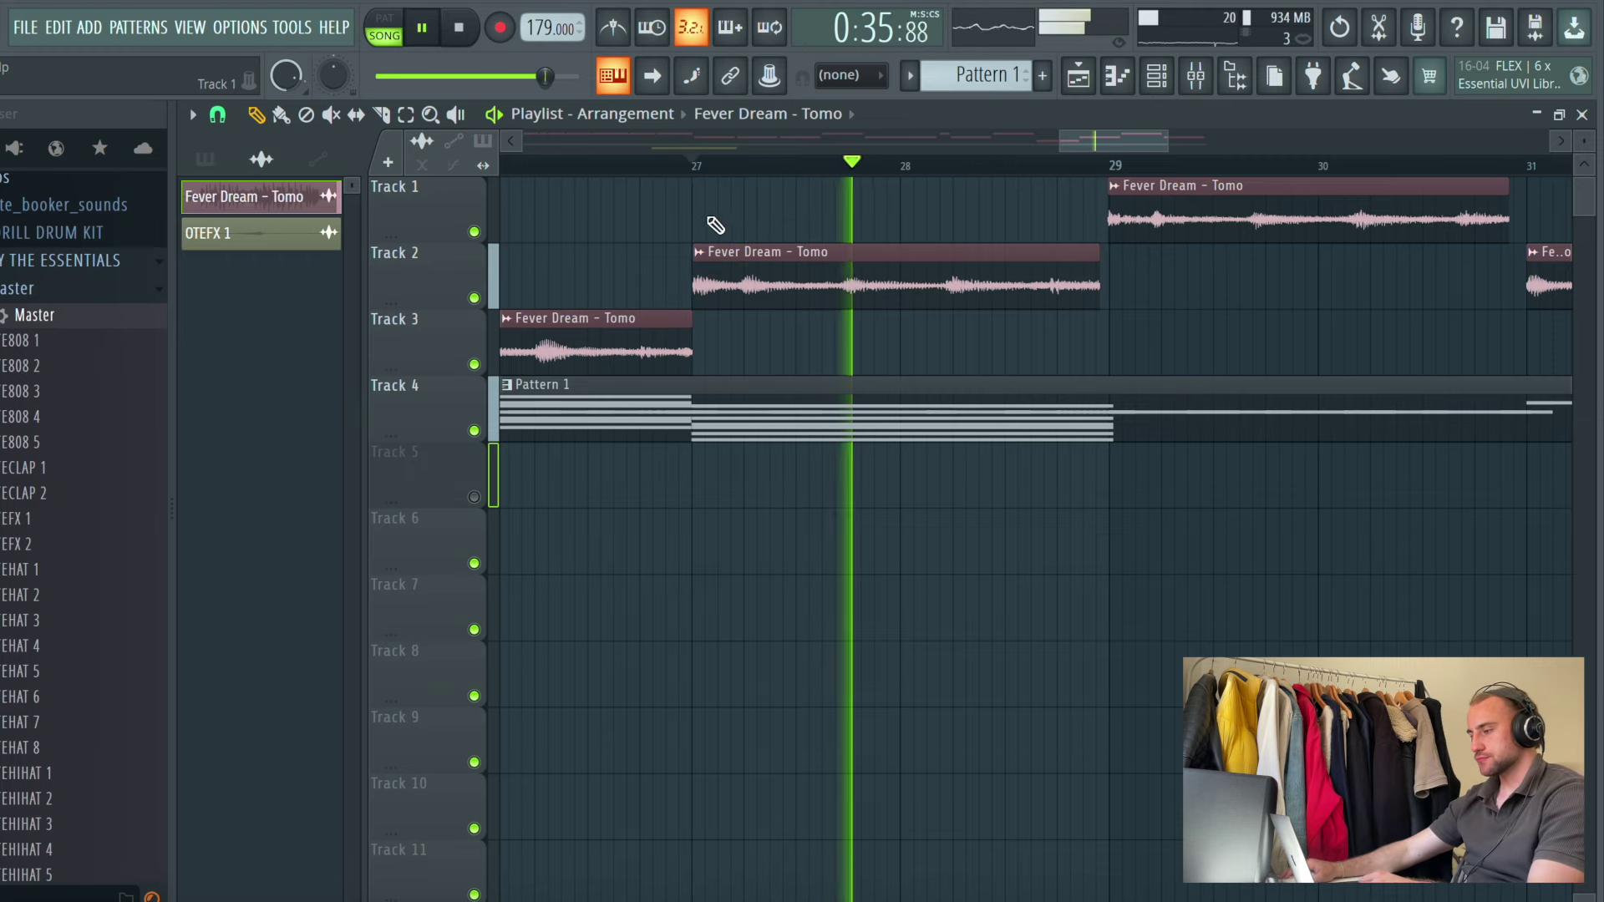
Slice the Track 3 clip before its two louder swells, near beat 4 of bar 25 and beat 2 of bar 26
{"action": "scroll", "coordinate": [714, 185], "scroll_direction": "down", "scroll_amount": 3}
{"action": "left_click", "coordinate": [607, 167]}
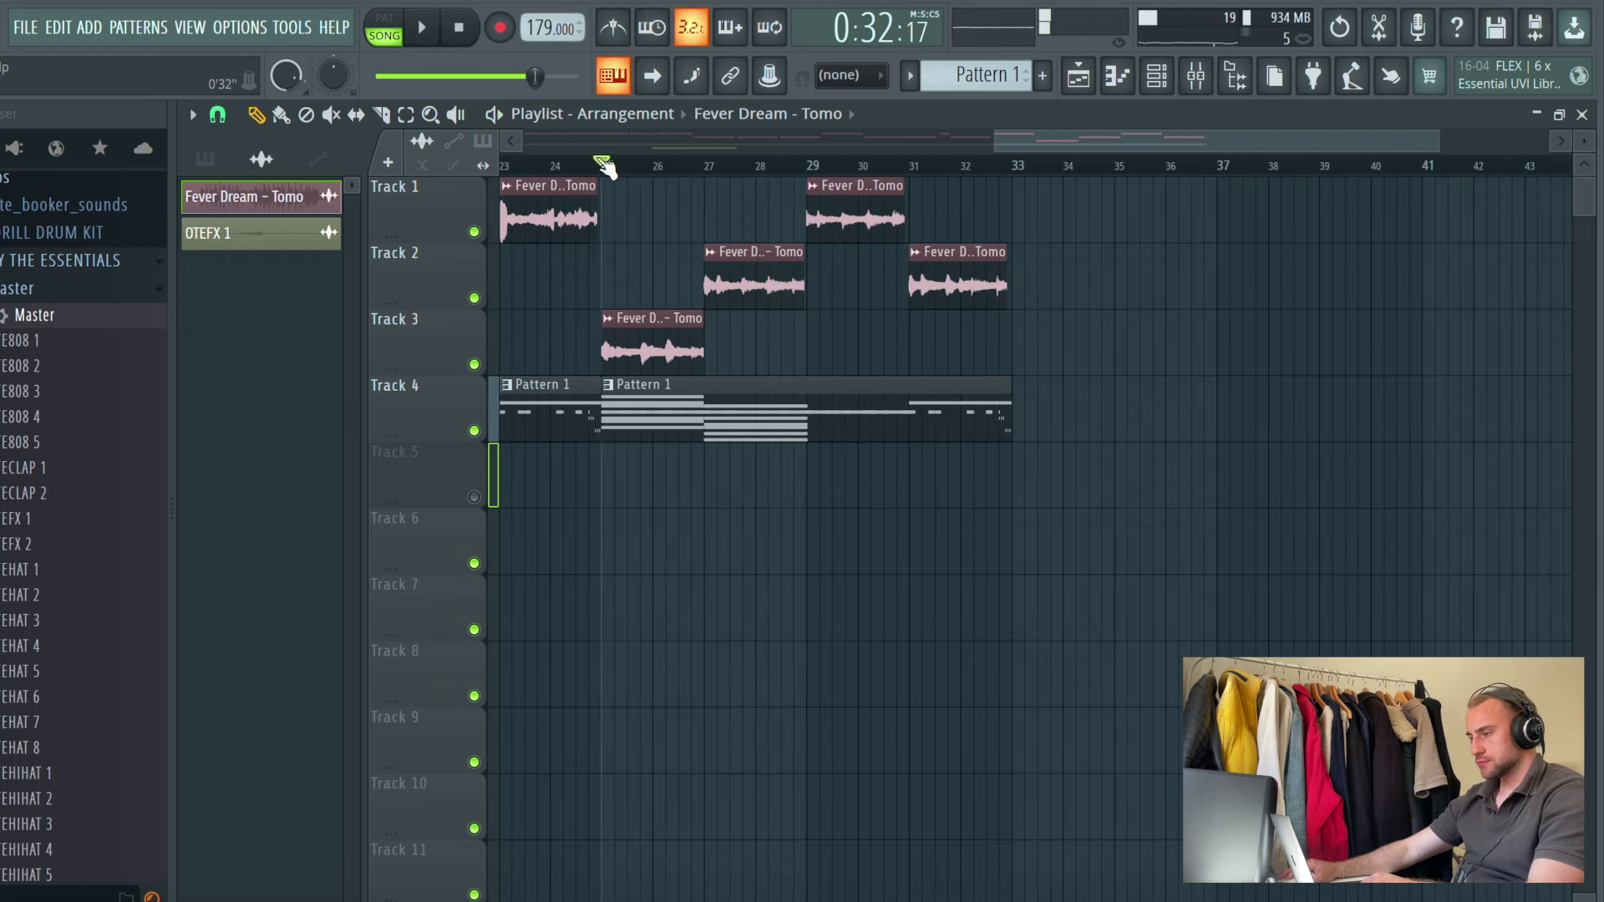
{"action": "key", "text": "space"}
{"action": "scroll", "coordinate": [635, 170], "scroll_direction": "up", "scroll_amount": 5}
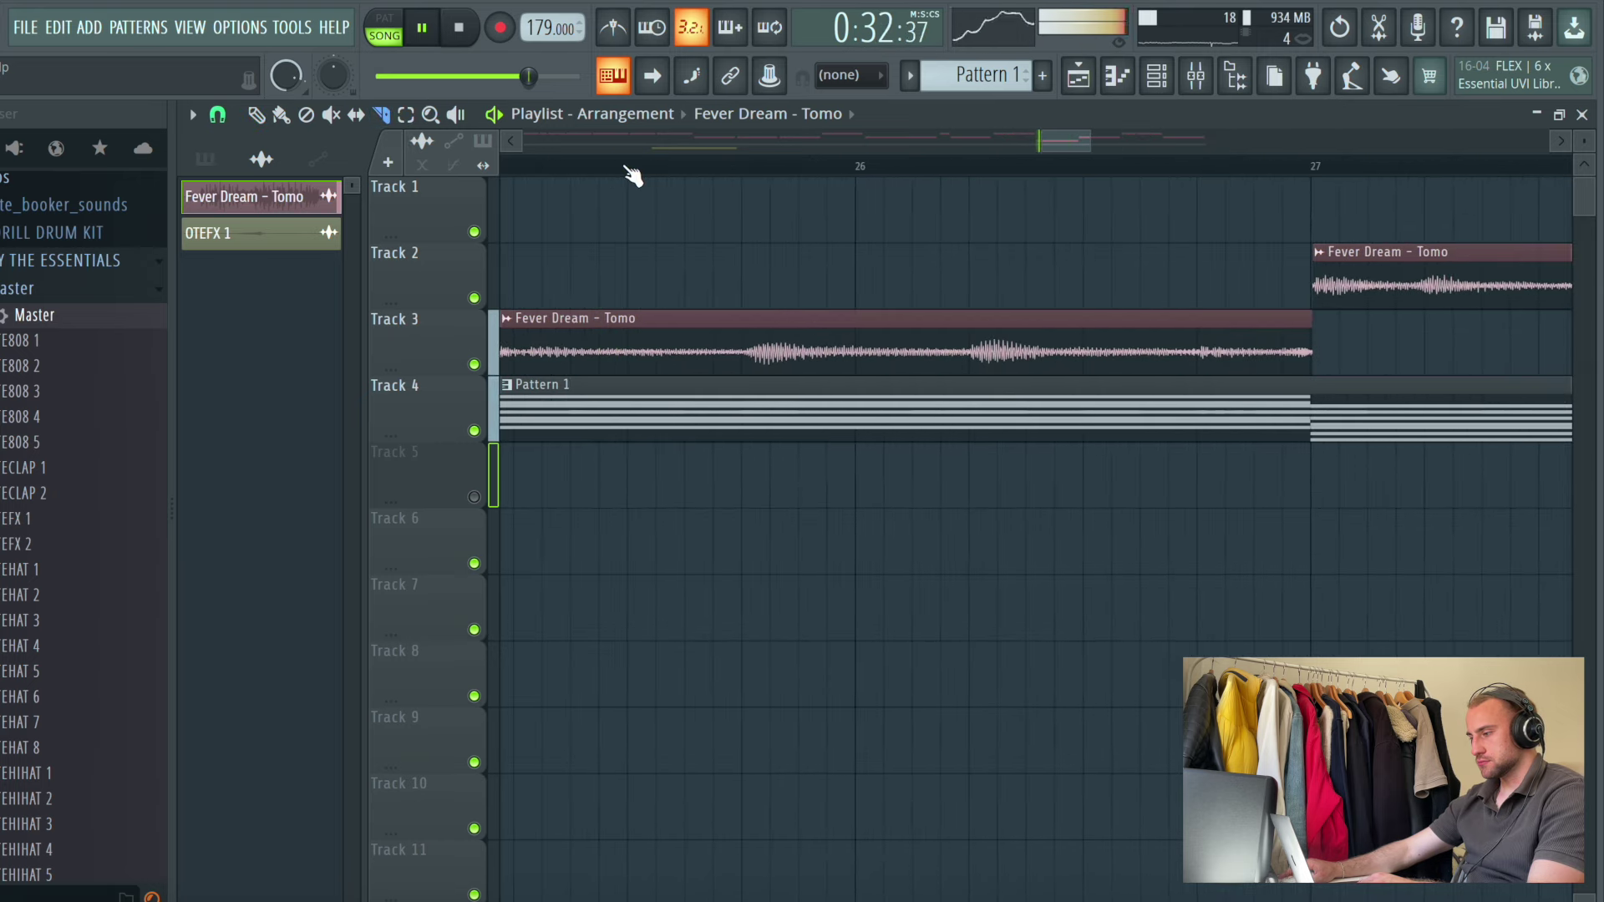
{"action": "left_click", "coordinate": [746, 315]}
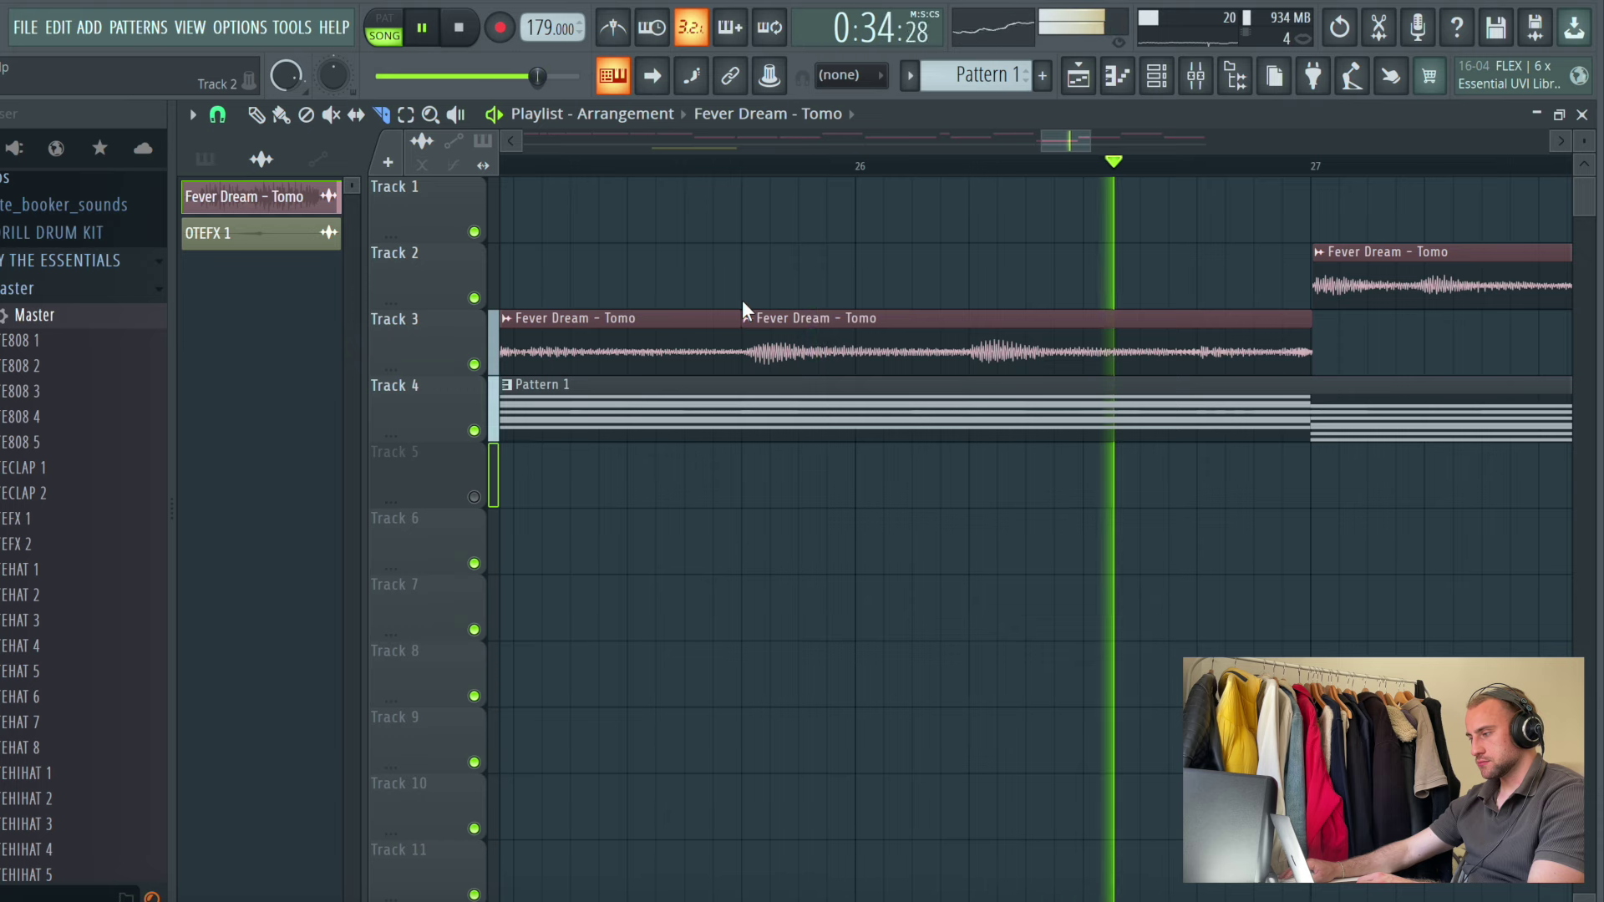
{"action": "left_click", "coordinate": [973, 362]}
{"action": "key", "text": "space"}
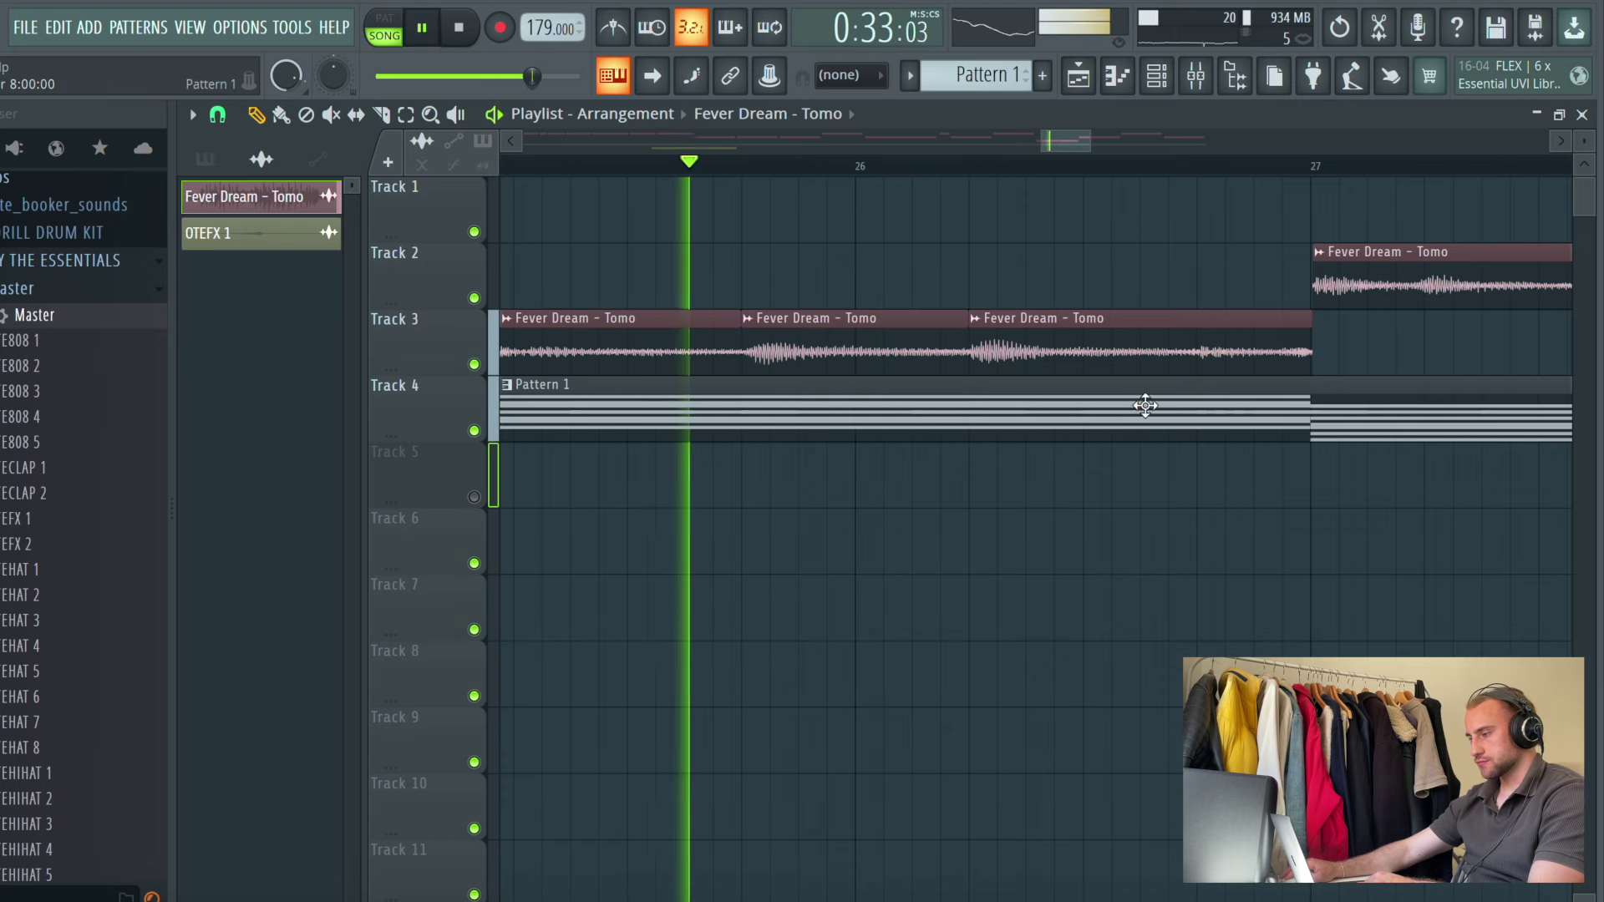
Nudge the last Track 3 slice slightly earlier and align the start of the following Track 2 clip with bar 27
{"action": "left_click_drag", "start_coordinate": [1045, 333], "coordinate": [1042, 333]}
{"action": "key", "text": "space"}
{"action": "key", "text": "space"}
{"action": "left_click_drag", "start_coordinate": [1070, 143], "coordinate": [1090, 148]}
{"action": "left_click_drag", "start_coordinate": [786, 266], "coordinate": [789, 273]}
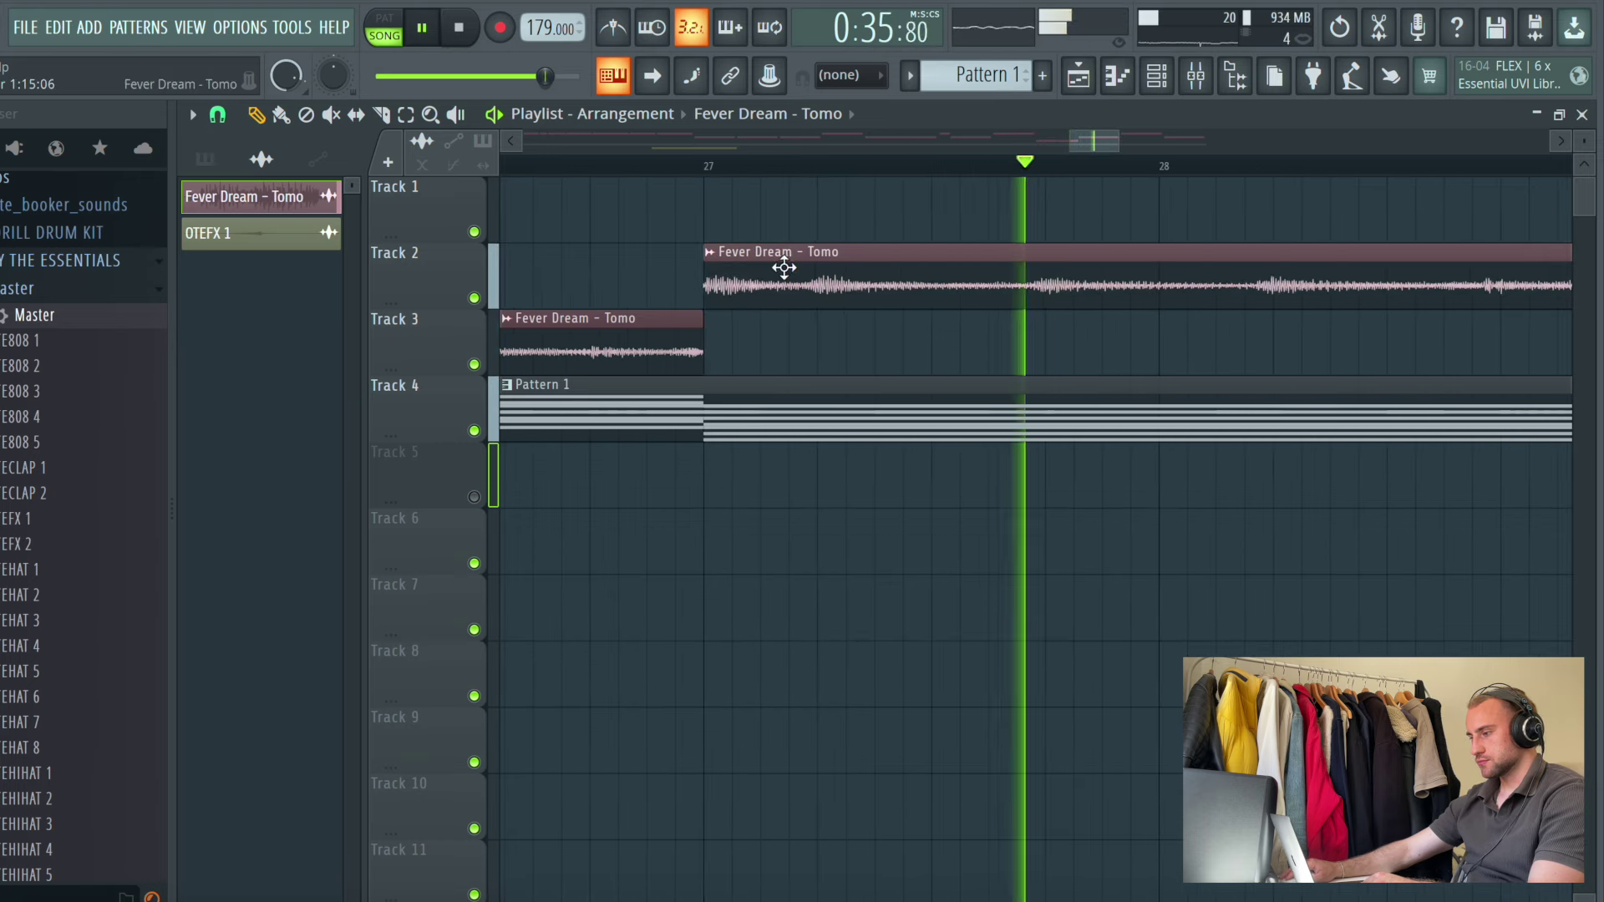
{"action": "key", "text": "space"}
{"action": "key", "text": "space"}
Play the arrangement repeatedly from bar 25 to check the timing of the Track 3 slices against the drums
{"action": "left_click_drag", "start_coordinate": [1086, 135], "coordinate": [1049, 147]}
{"action": "key", "text": "space"}
{"action": "key", "text": "space"}
{"action": "key", "text": "space"}
{"action": "key", "text": "space"}
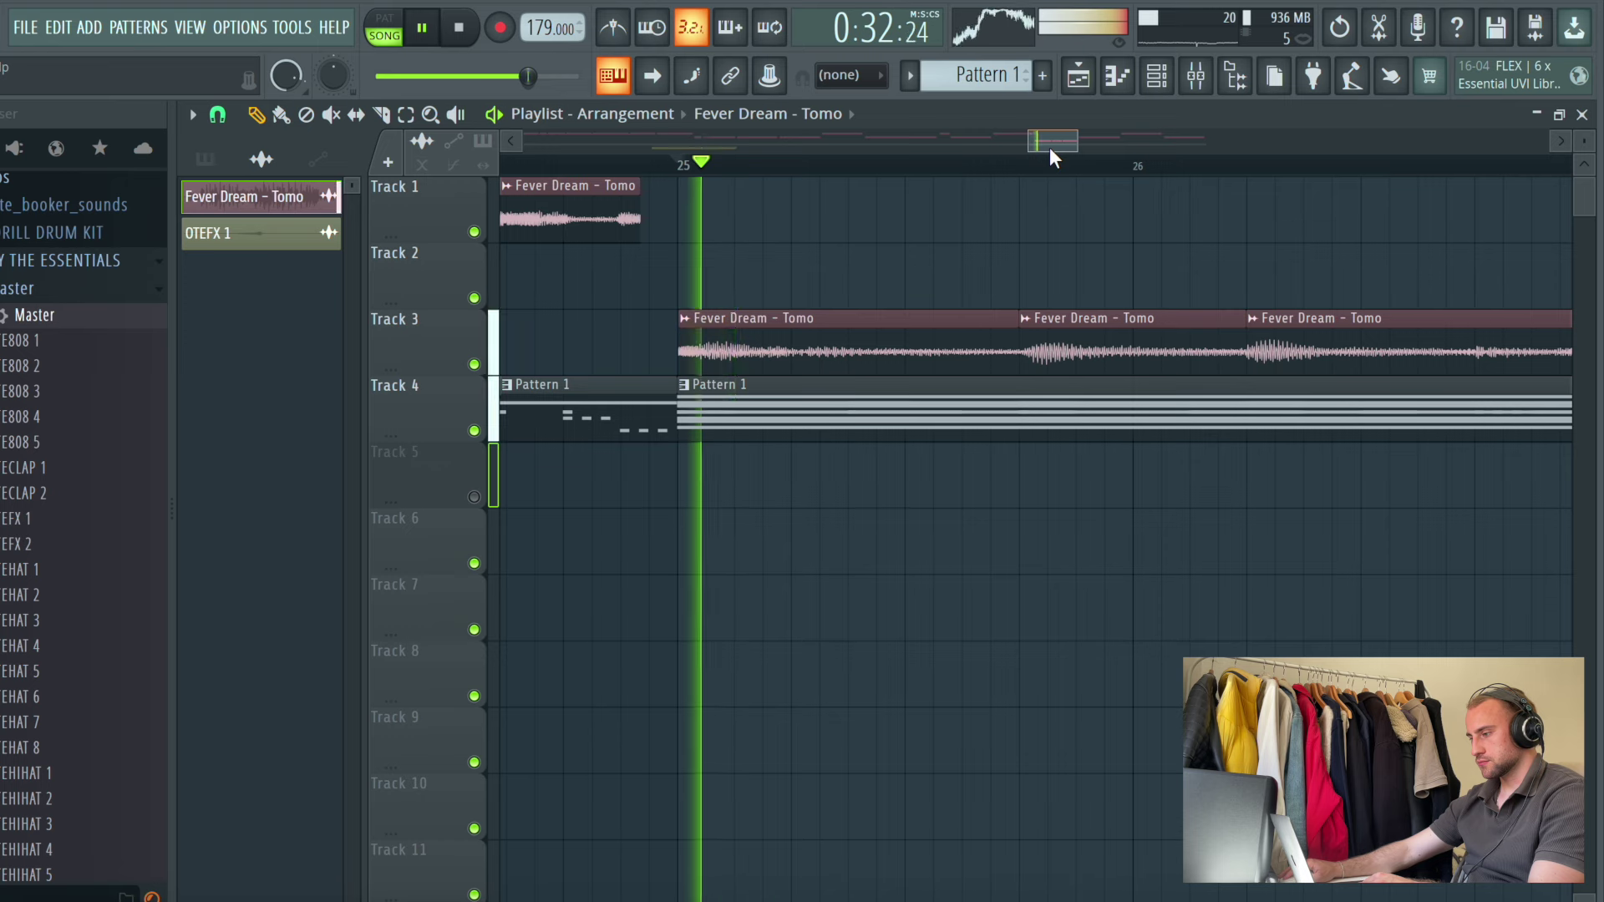
{"action": "key", "text": "space"}
{"action": "key", "text": "space"}
Slice the Track 2 clip just before beat 2 of bar 27 and shift the later piece forward onto that beat
{"action": "left_click_drag", "start_coordinate": [1049, 147], "coordinate": [1095, 143]}
{"action": "left_click", "coordinate": [385, 116]}
{"action": "key", "text": "space"}
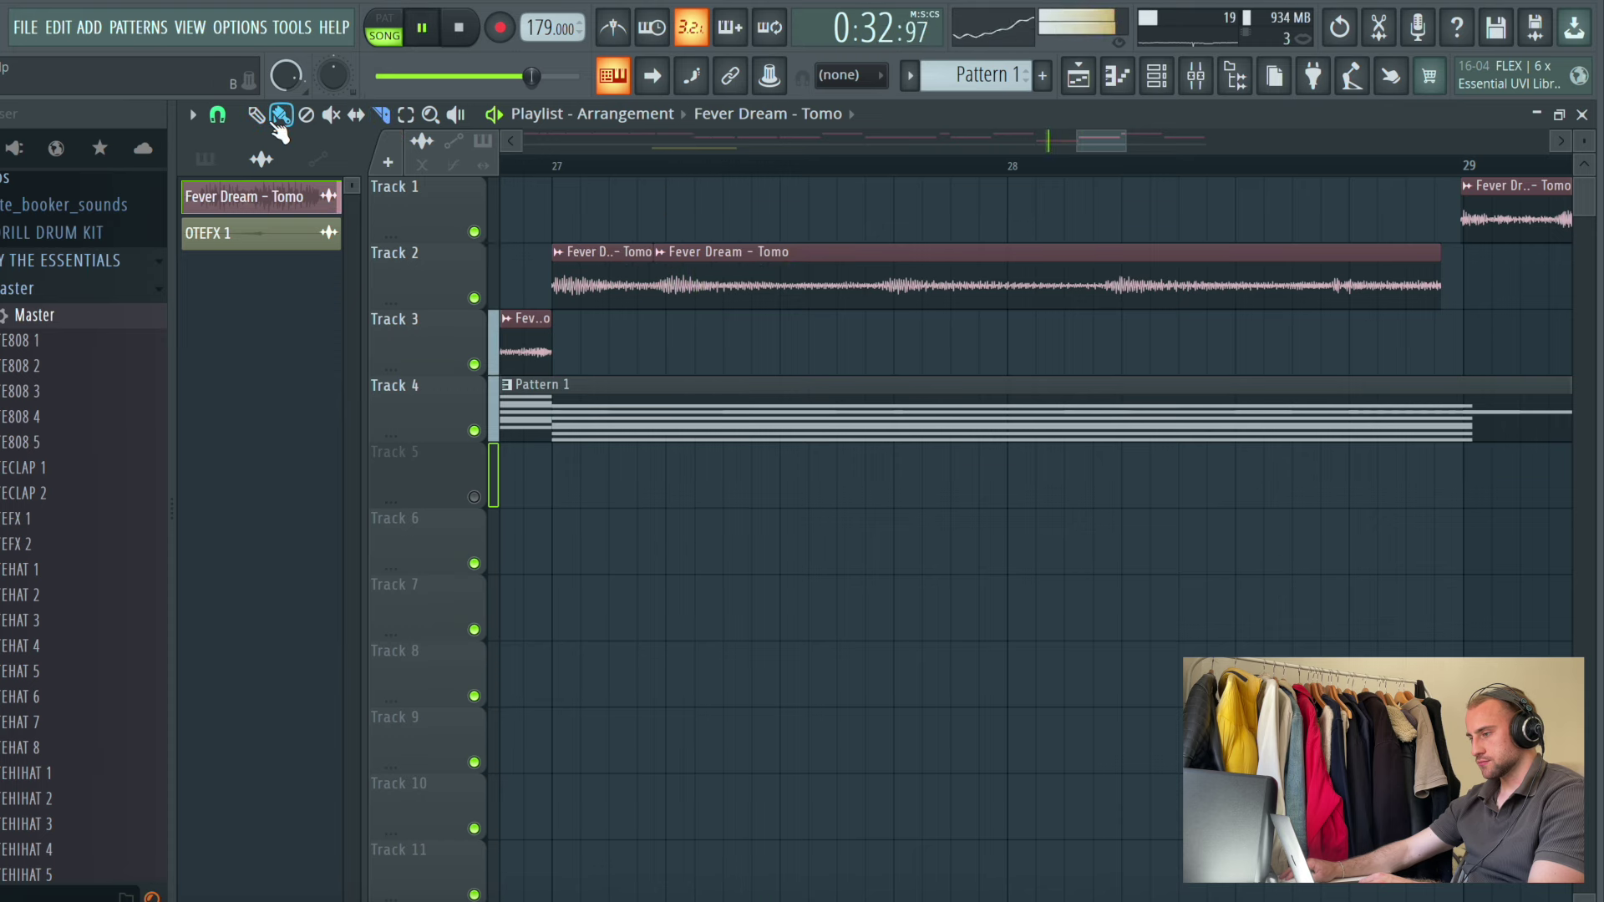
{"action": "left_click_drag", "start_coordinate": [807, 268], "coordinate": [837, 284]}
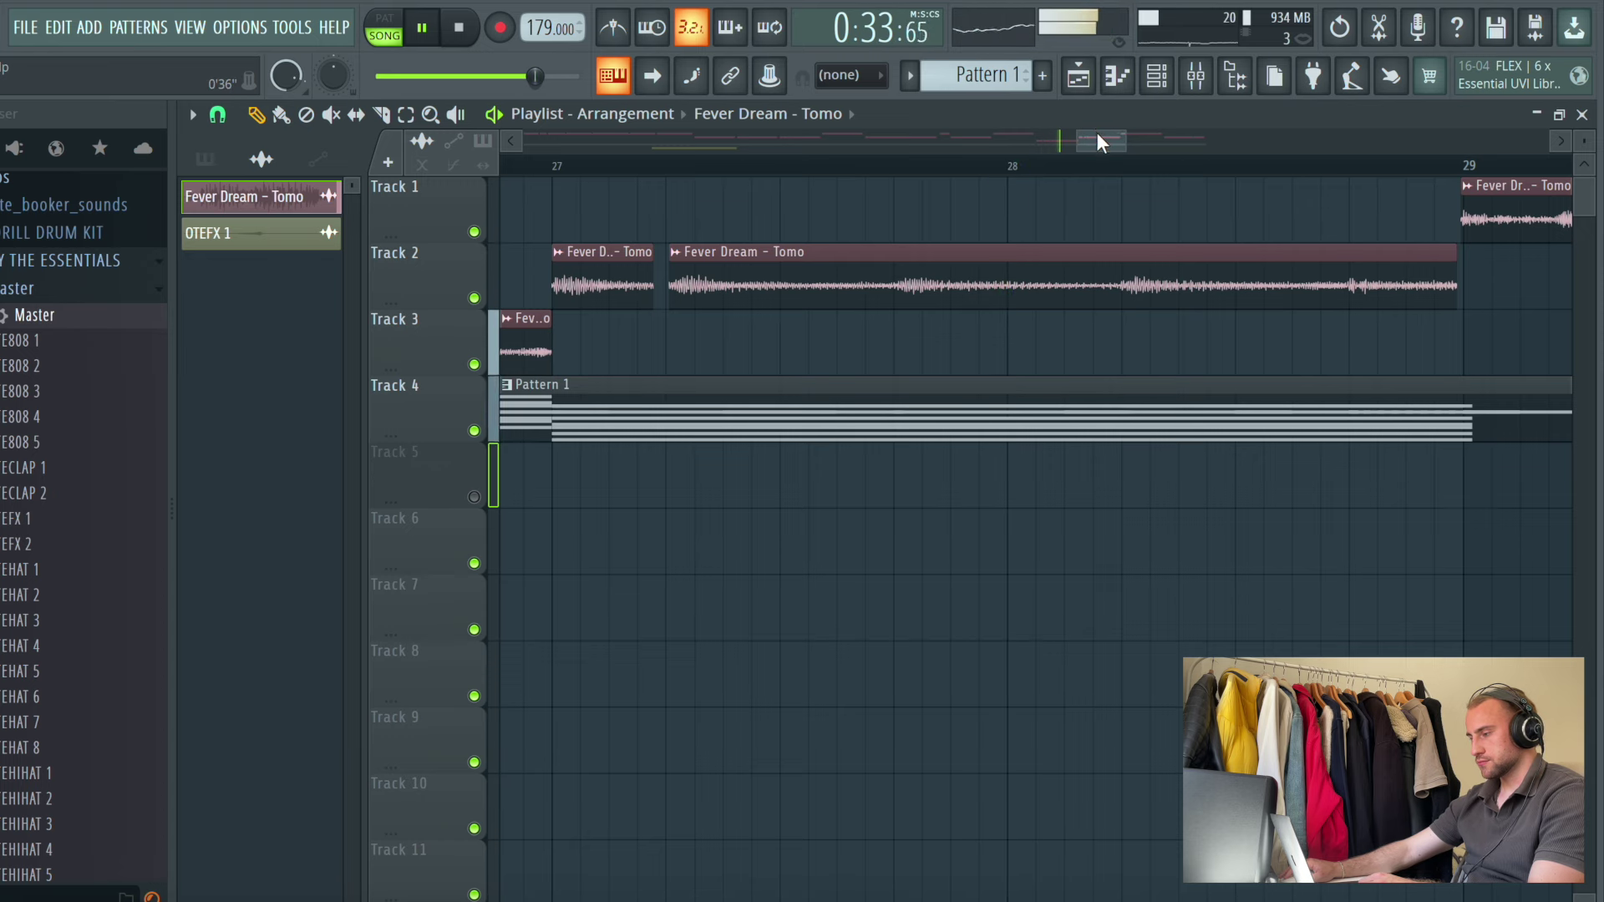
{"action": "left_click_drag", "start_coordinate": [1098, 136], "coordinate": [1102, 138]}
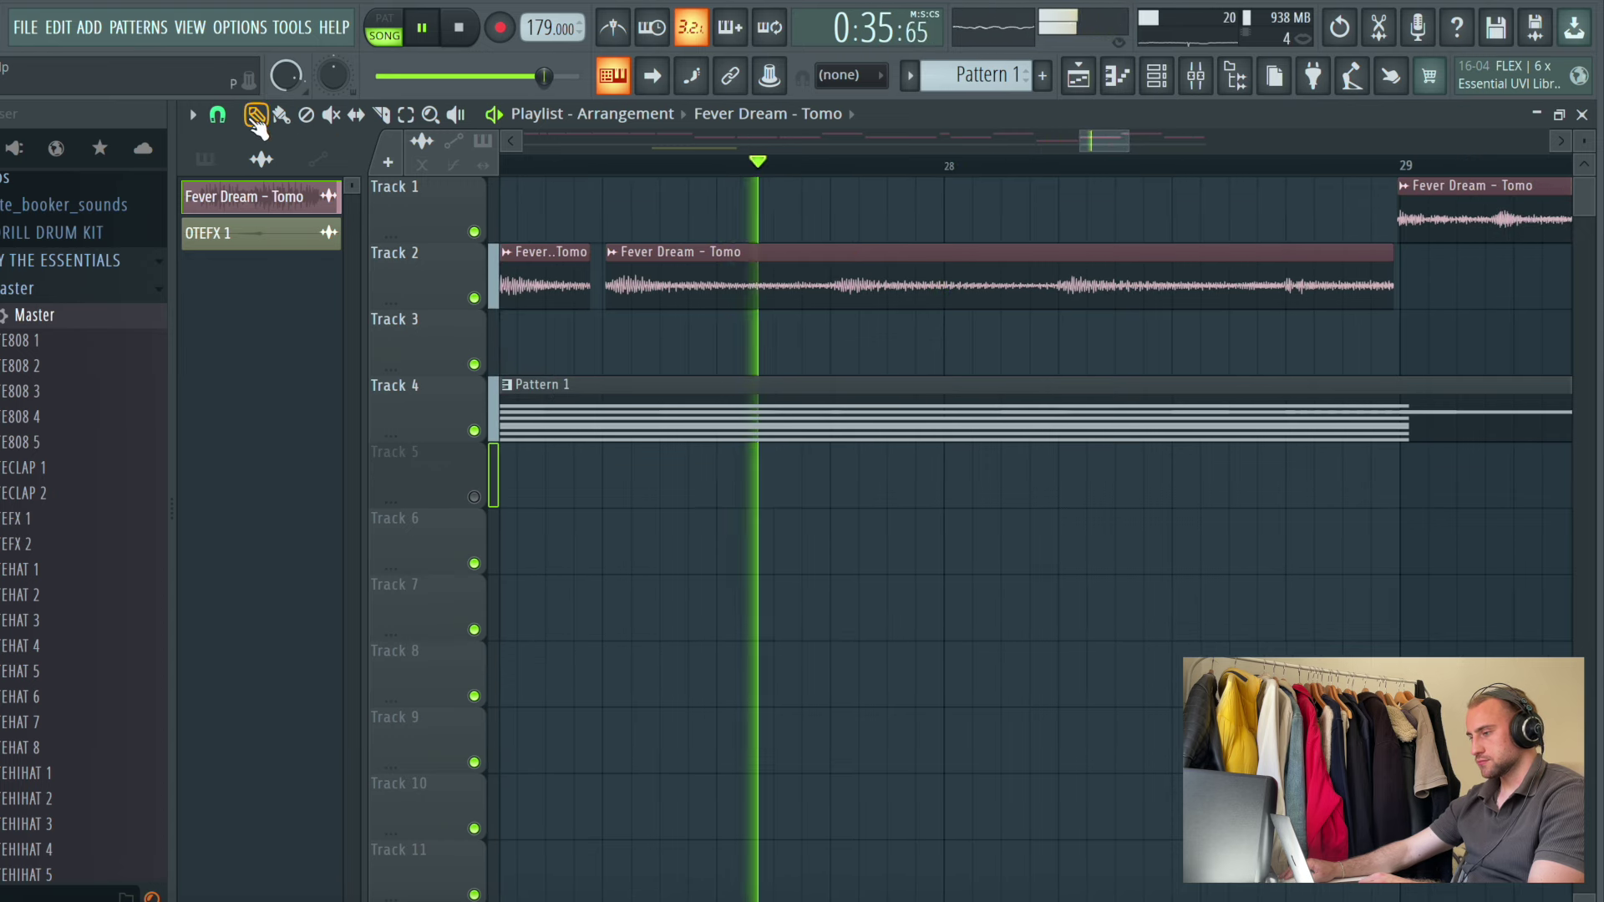
{"action": "key", "text": "space"}
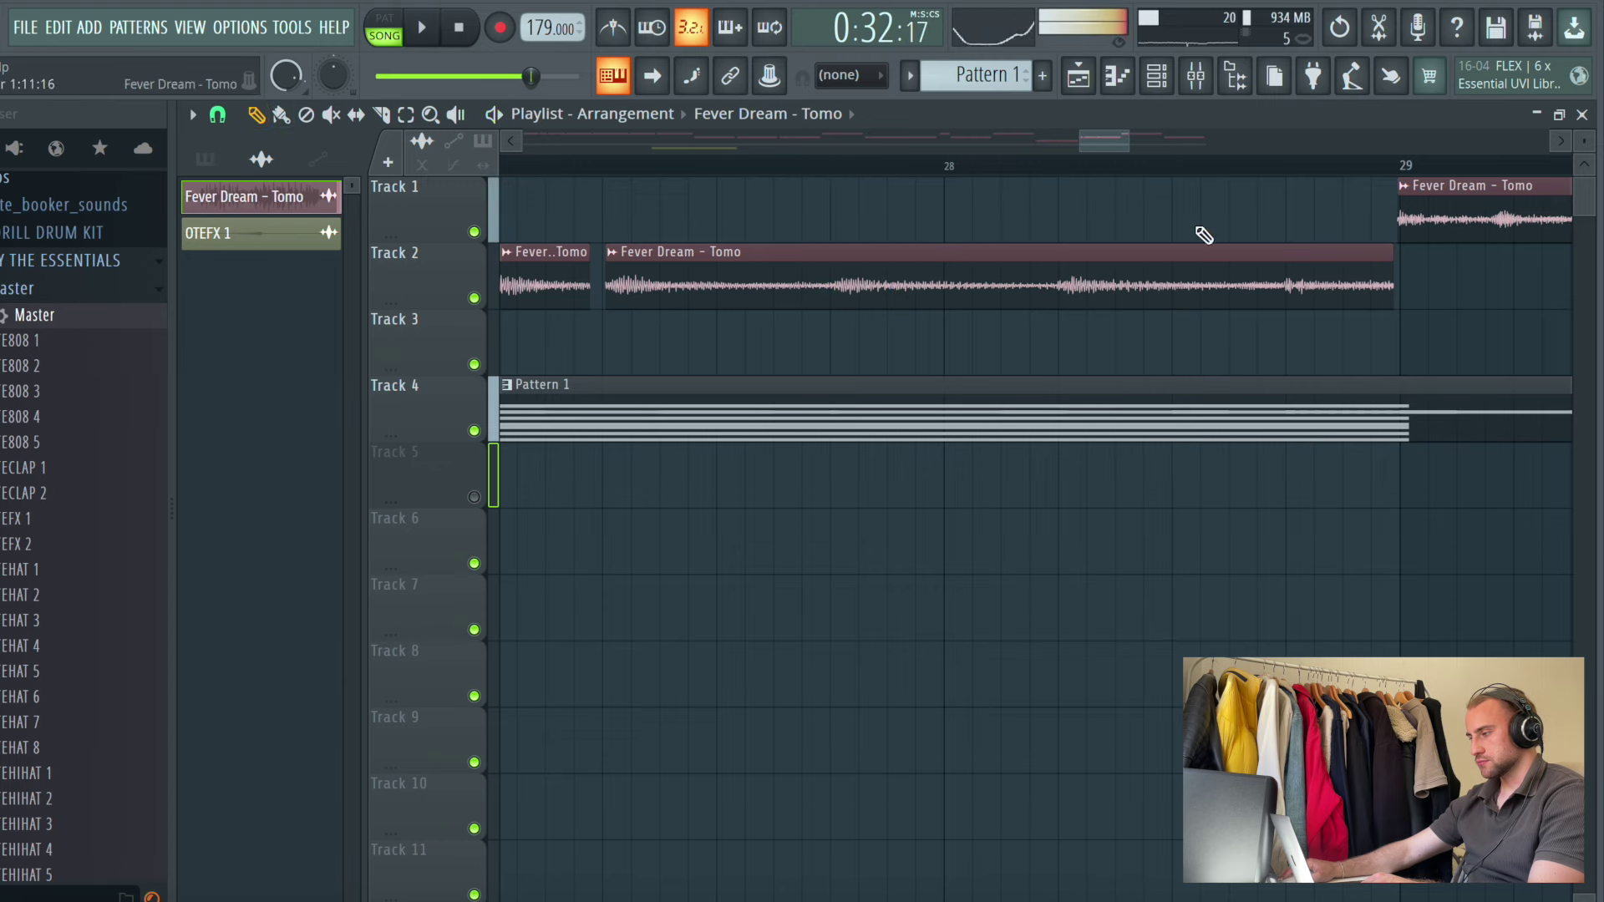
Slice the Track 1 clip just before beats 2 and 4 of bar 29 and shift each later piece forward onto its beat
{"action": "left_click_drag", "start_coordinate": [1109, 142], "coordinate": [1140, 150]}
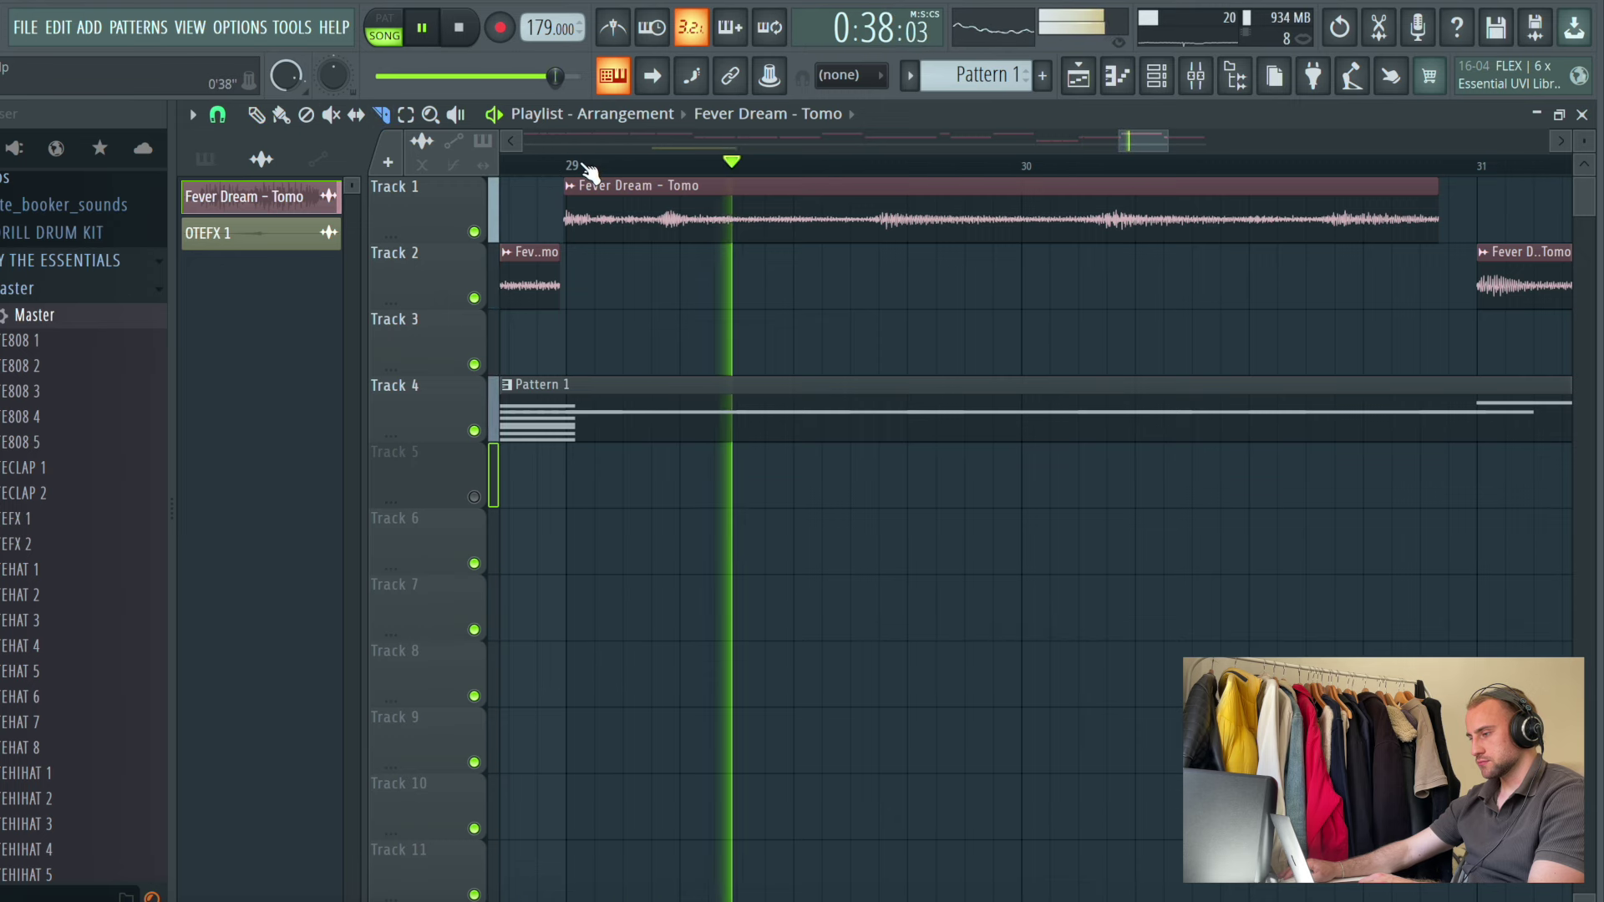
{"action": "key", "text": "space"}
{"action": "key", "text": "space"}
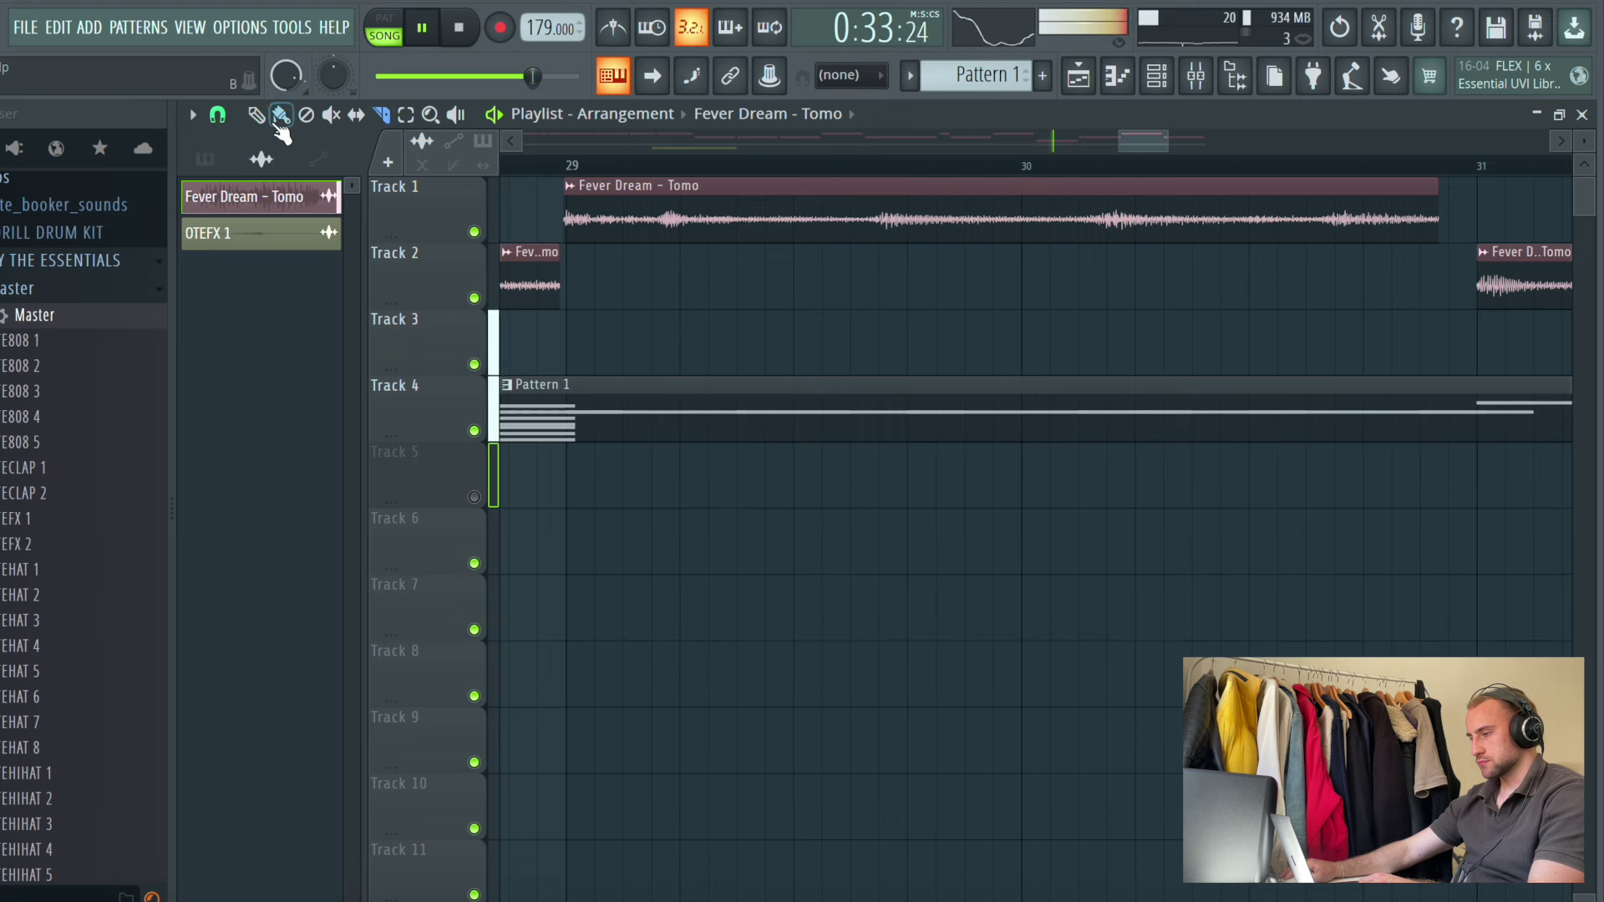
{"action": "left_click_drag", "start_coordinate": [695, 184], "coordinate": [751, 201]}
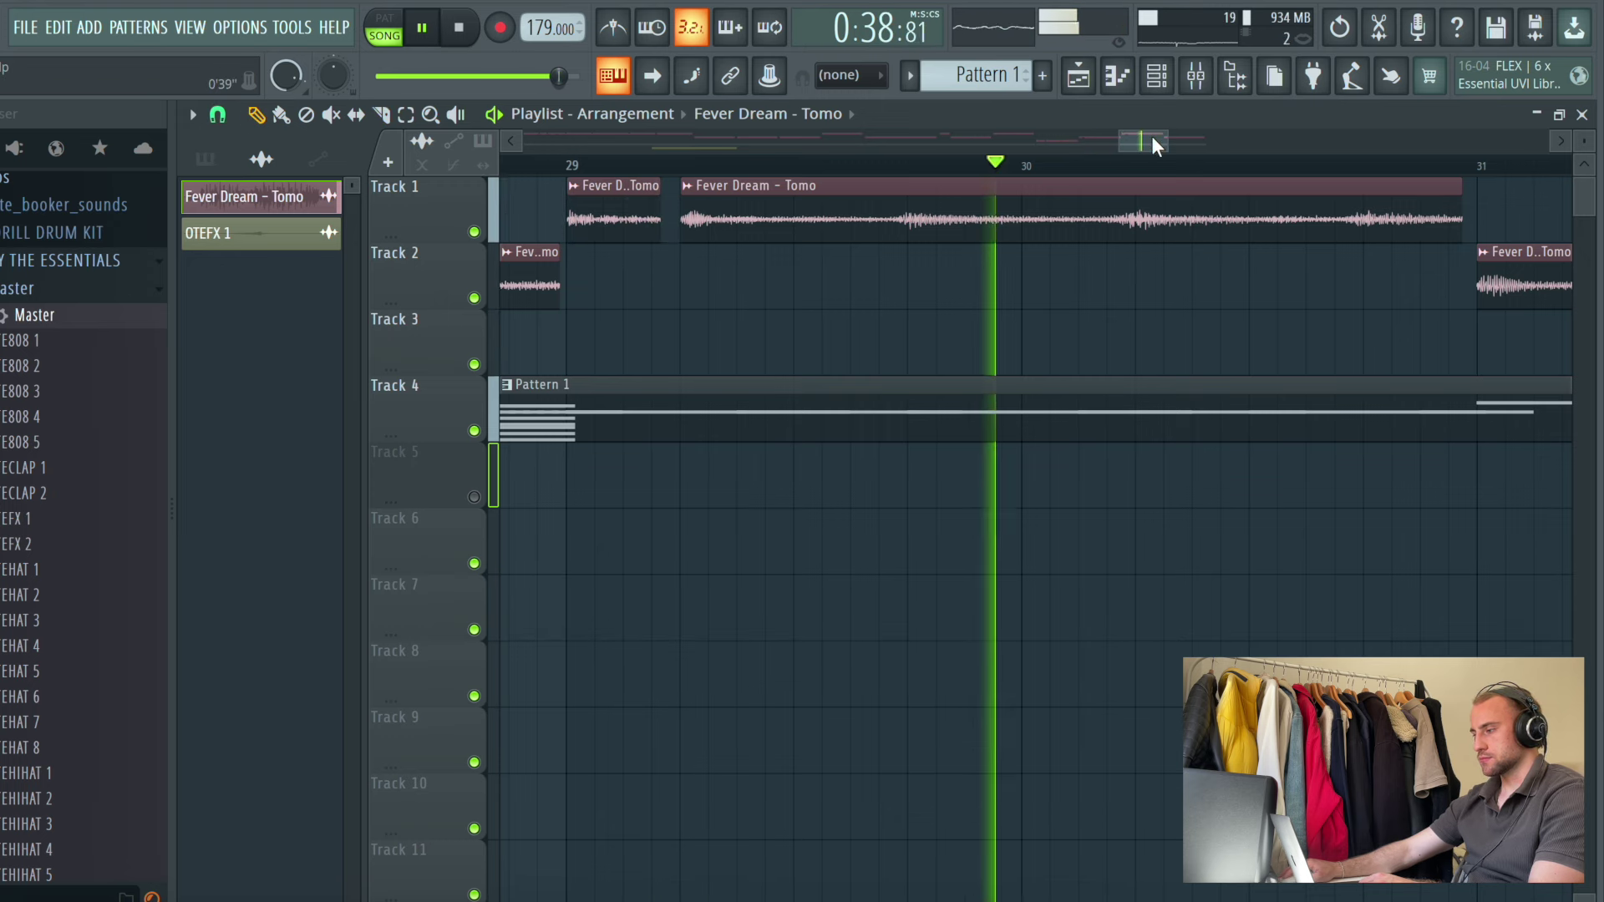
{"action": "key", "text": "space"}
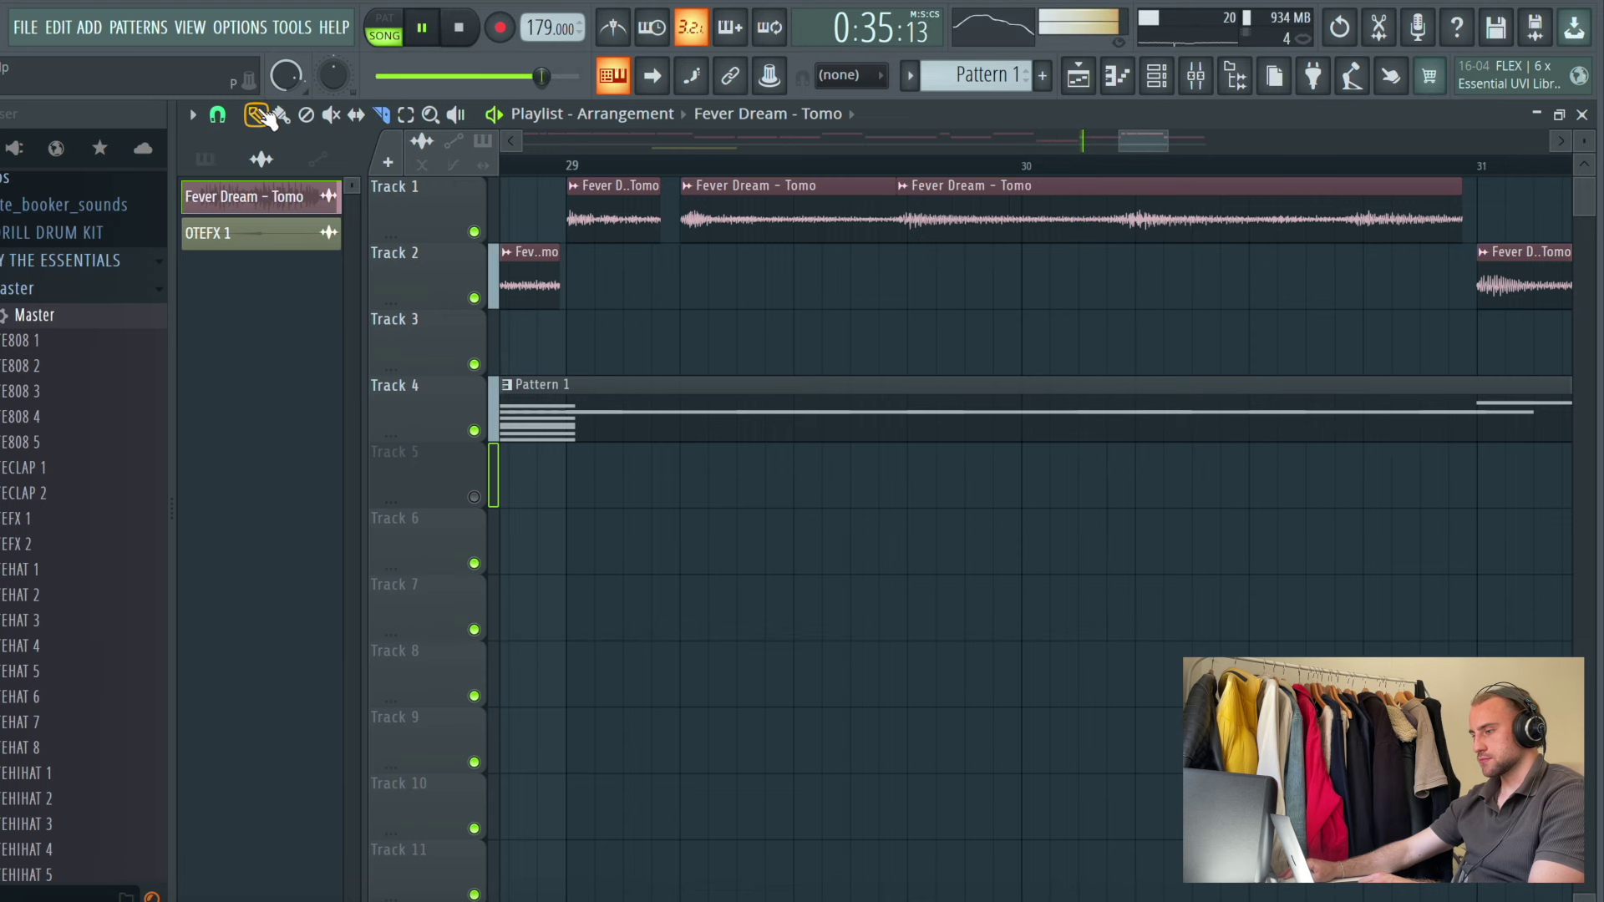
{"action": "left_click_drag", "start_coordinate": [1026, 220], "coordinate": [1050, 226]}
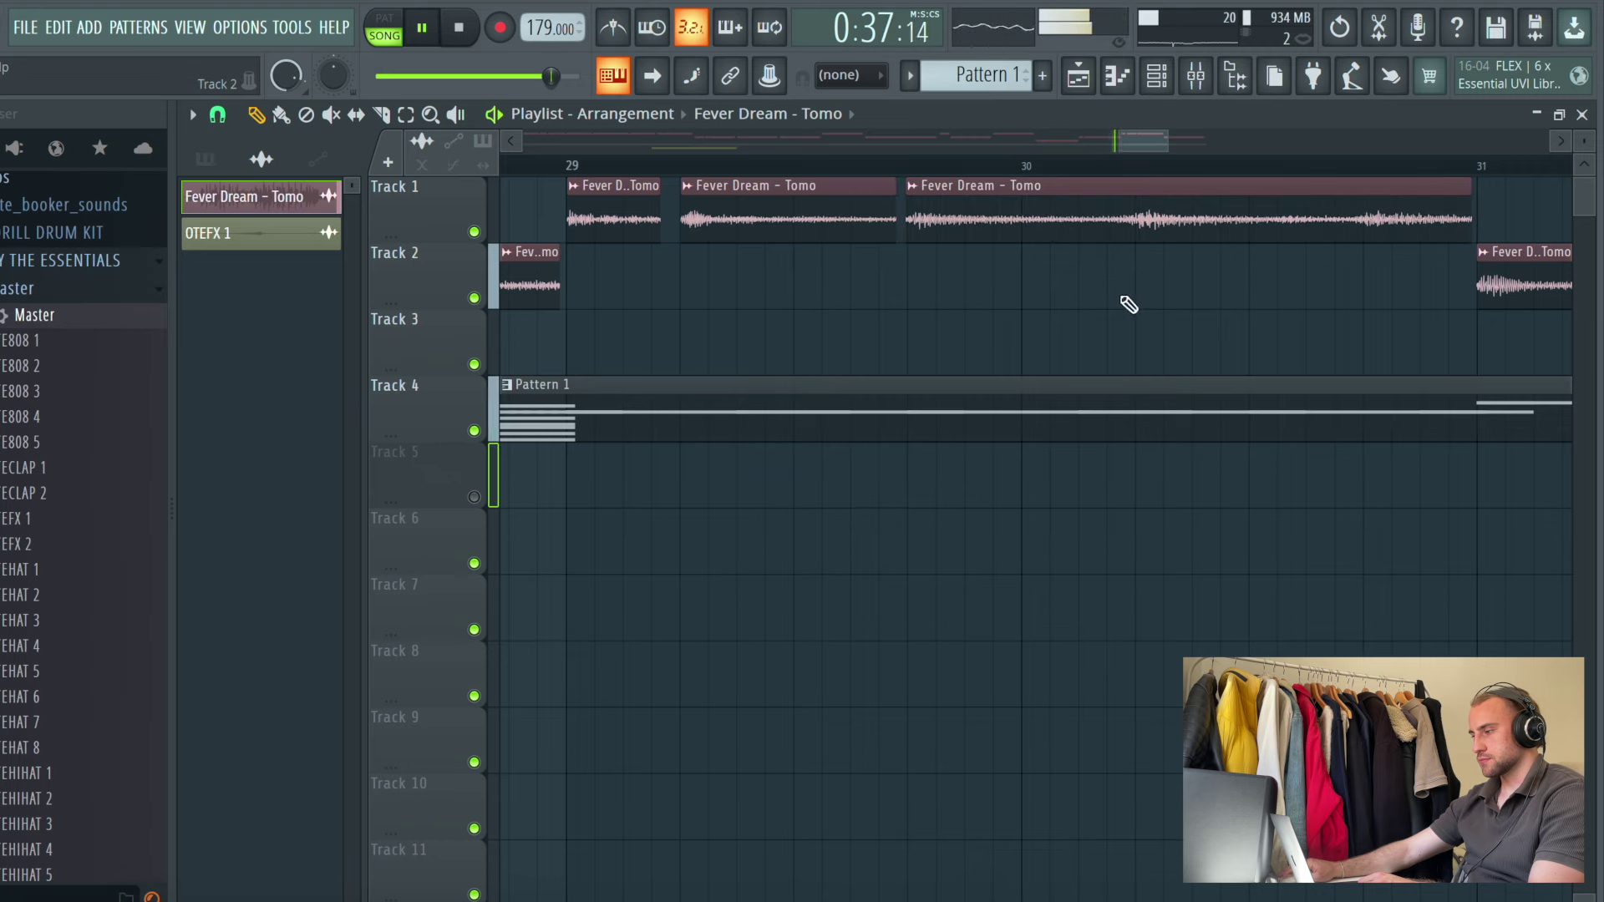
Slice the Track 2 clip just before beat 2 of bar 31 and shift the later piece slightly forward towards that beat
{"action": "left_click_drag", "start_coordinate": [1151, 134], "coordinate": [1190, 148]}
{"action": "left_click", "coordinate": [381, 114]}
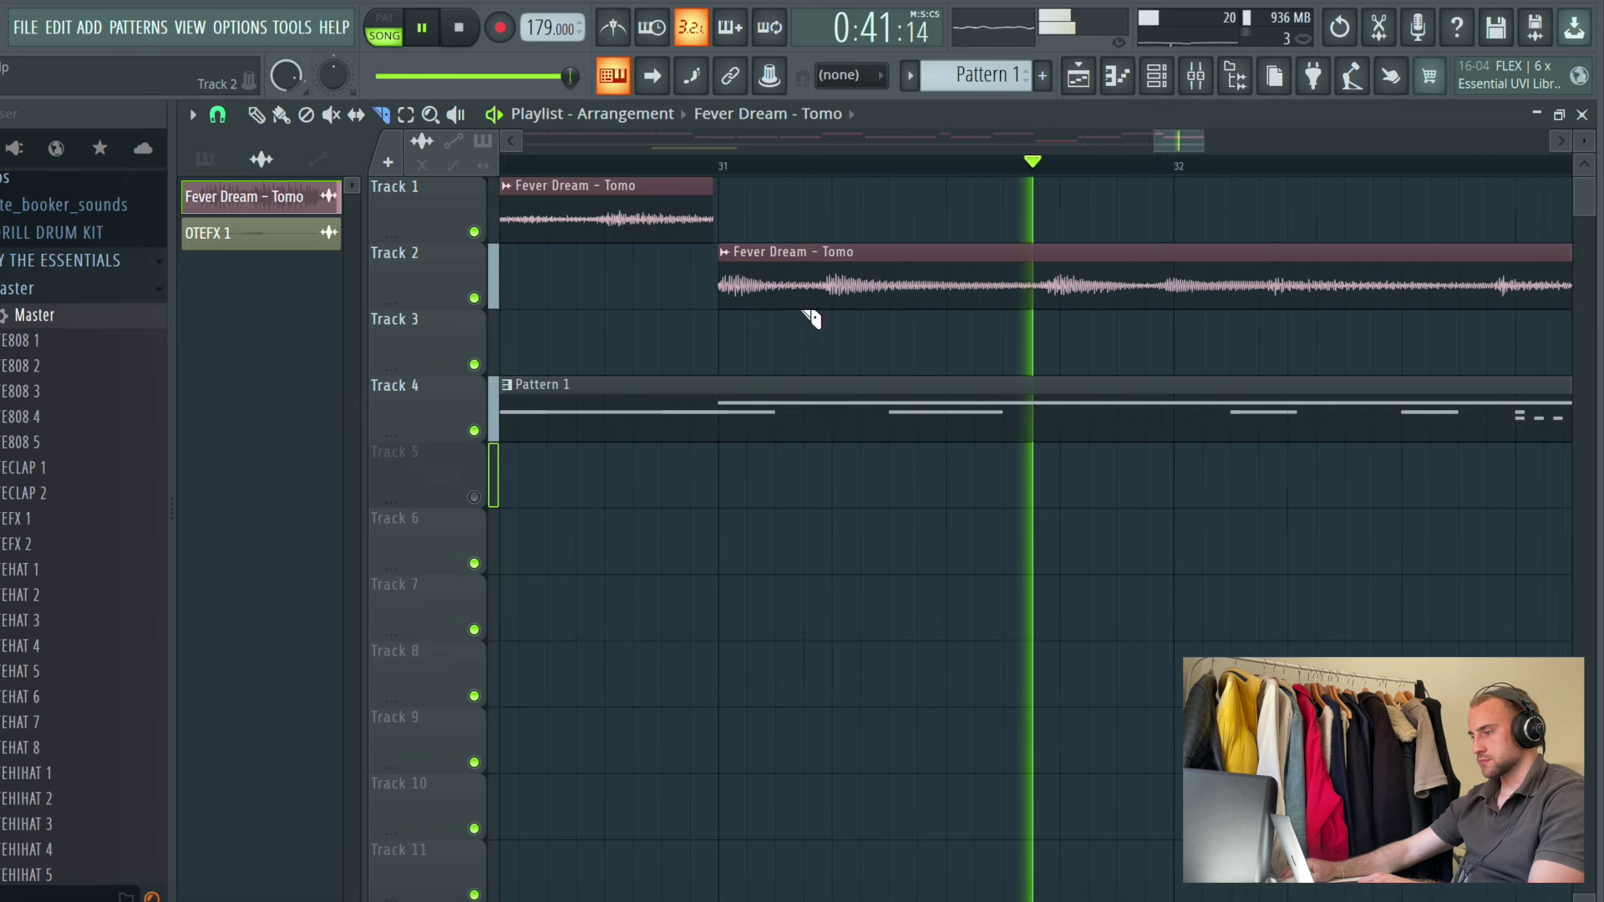
{"action": "left_click", "coordinate": [817, 280]}
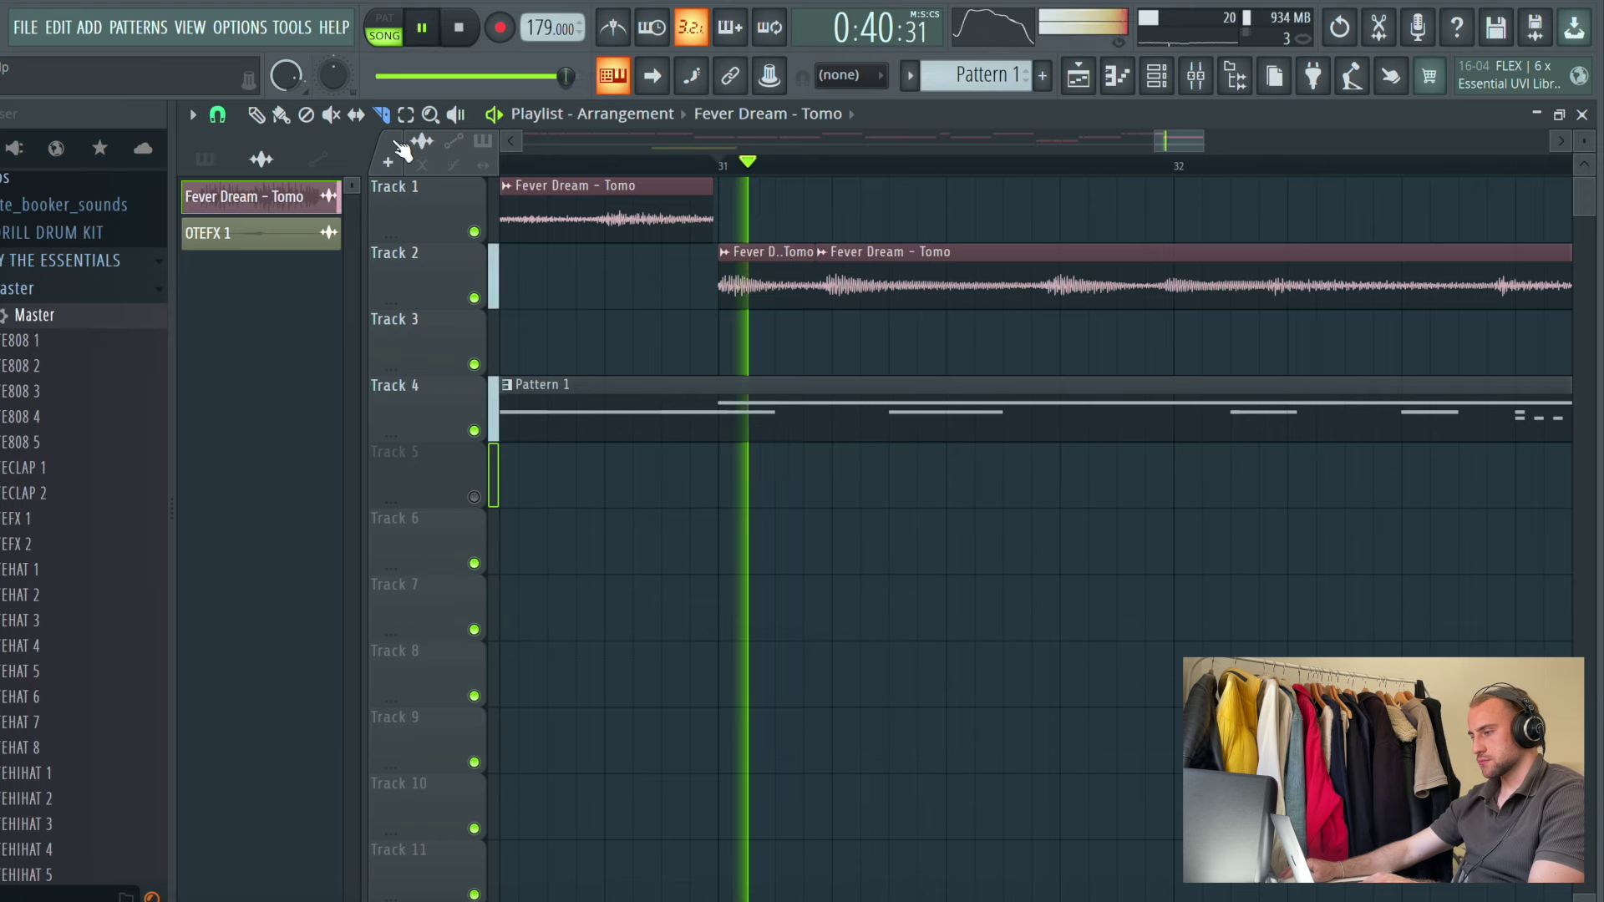
{"action": "left_click", "coordinate": [259, 115]}
{"action": "key", "text": "space"}
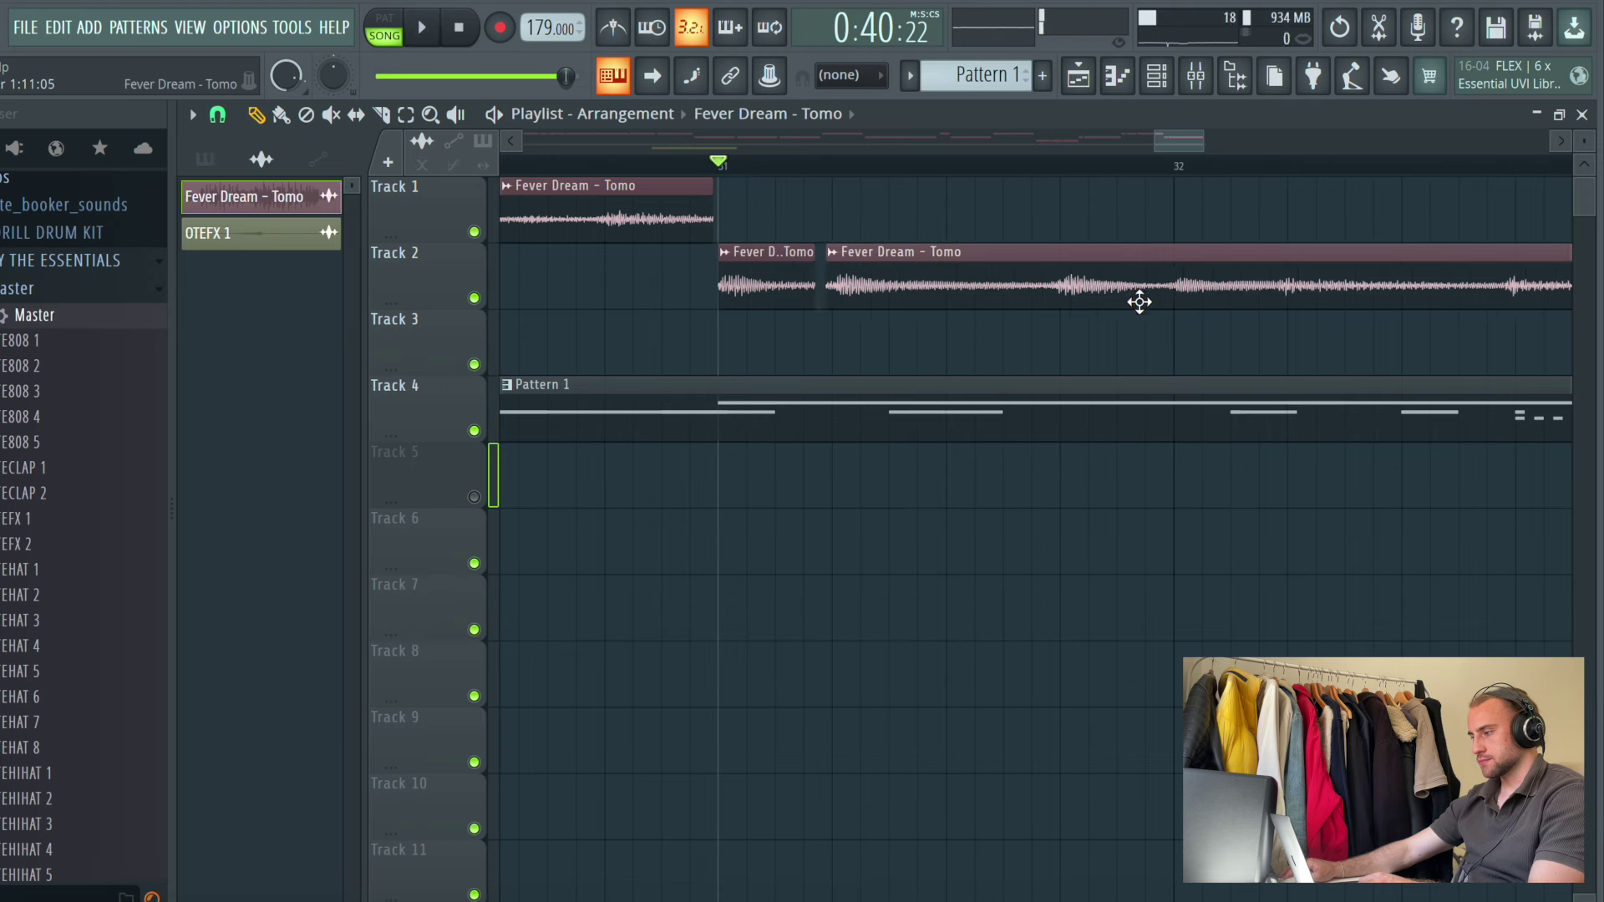
Slice the Track 2 clip near beat 4 of bar 31 and at bar 32, and shift the last piece slightly forward
{"action": "key", "text": "space"}
{"action": "left_click_drag", "start_coordinate": [1179, 133], "coordinate": [1209, 149]}
{"action": "left_click", "coordinate": [381, 114]}
{"action": "key", "text": "space"}
{"action": "key", "text": "space"}
{"action": "left_click", "coordinate": [733, 284]}
{"action": "left_click", "coordinate": [256, 115]}
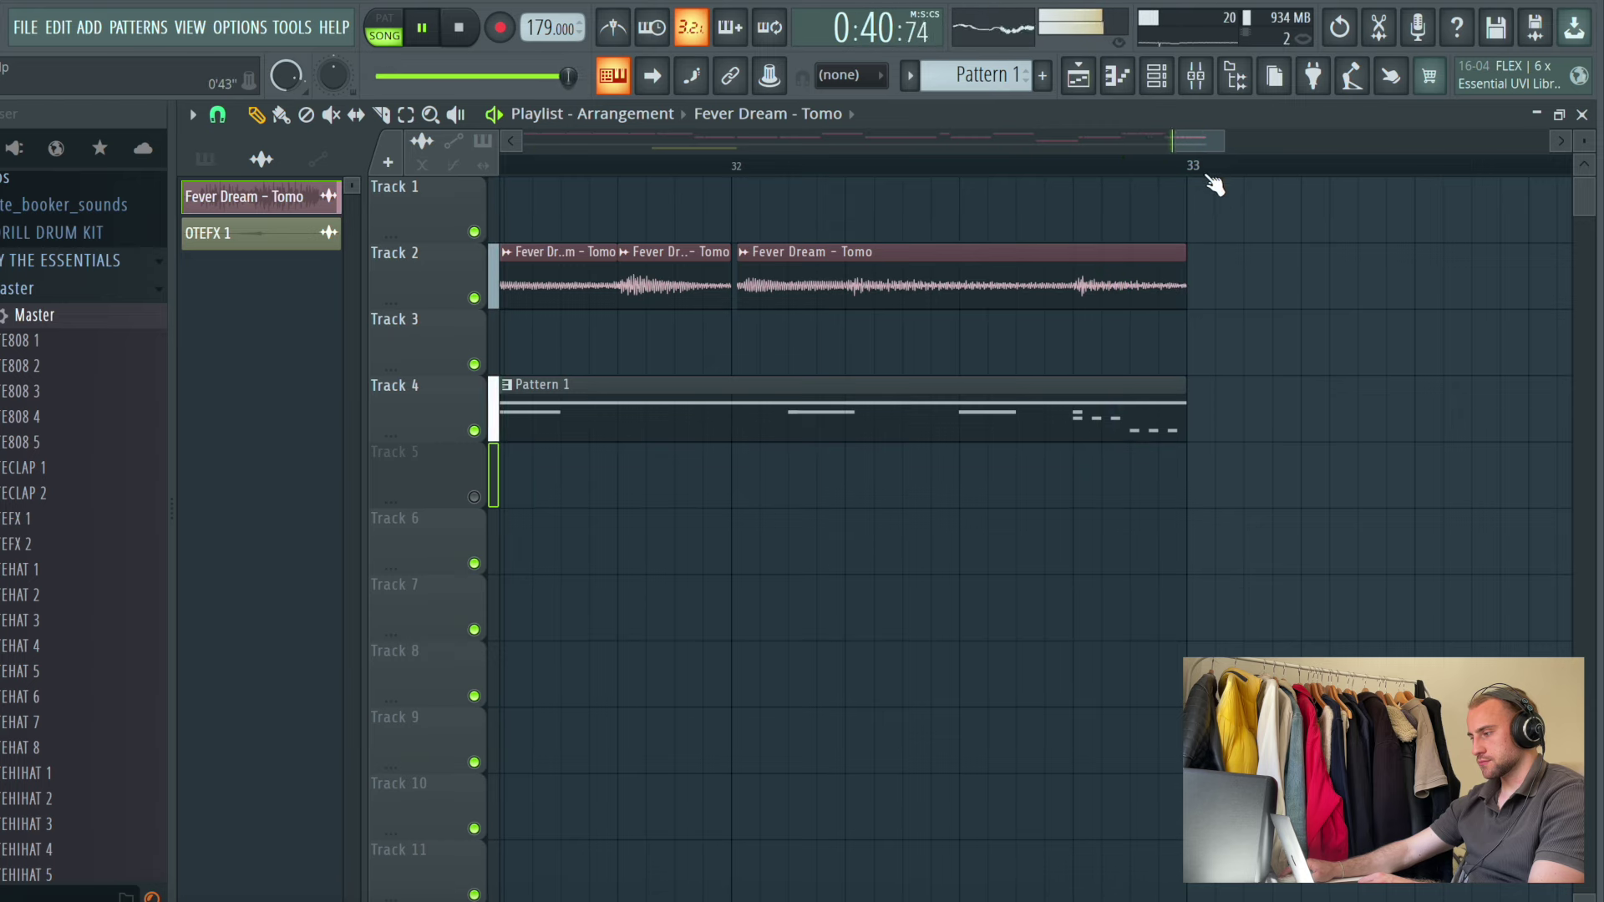
Move the OTEFX 1 clip on Track 5 to start at bar 23
{"action": "scroll", "coordinate": [1211, 172], "scroll_direction": "down", "scroll_amount": 6}
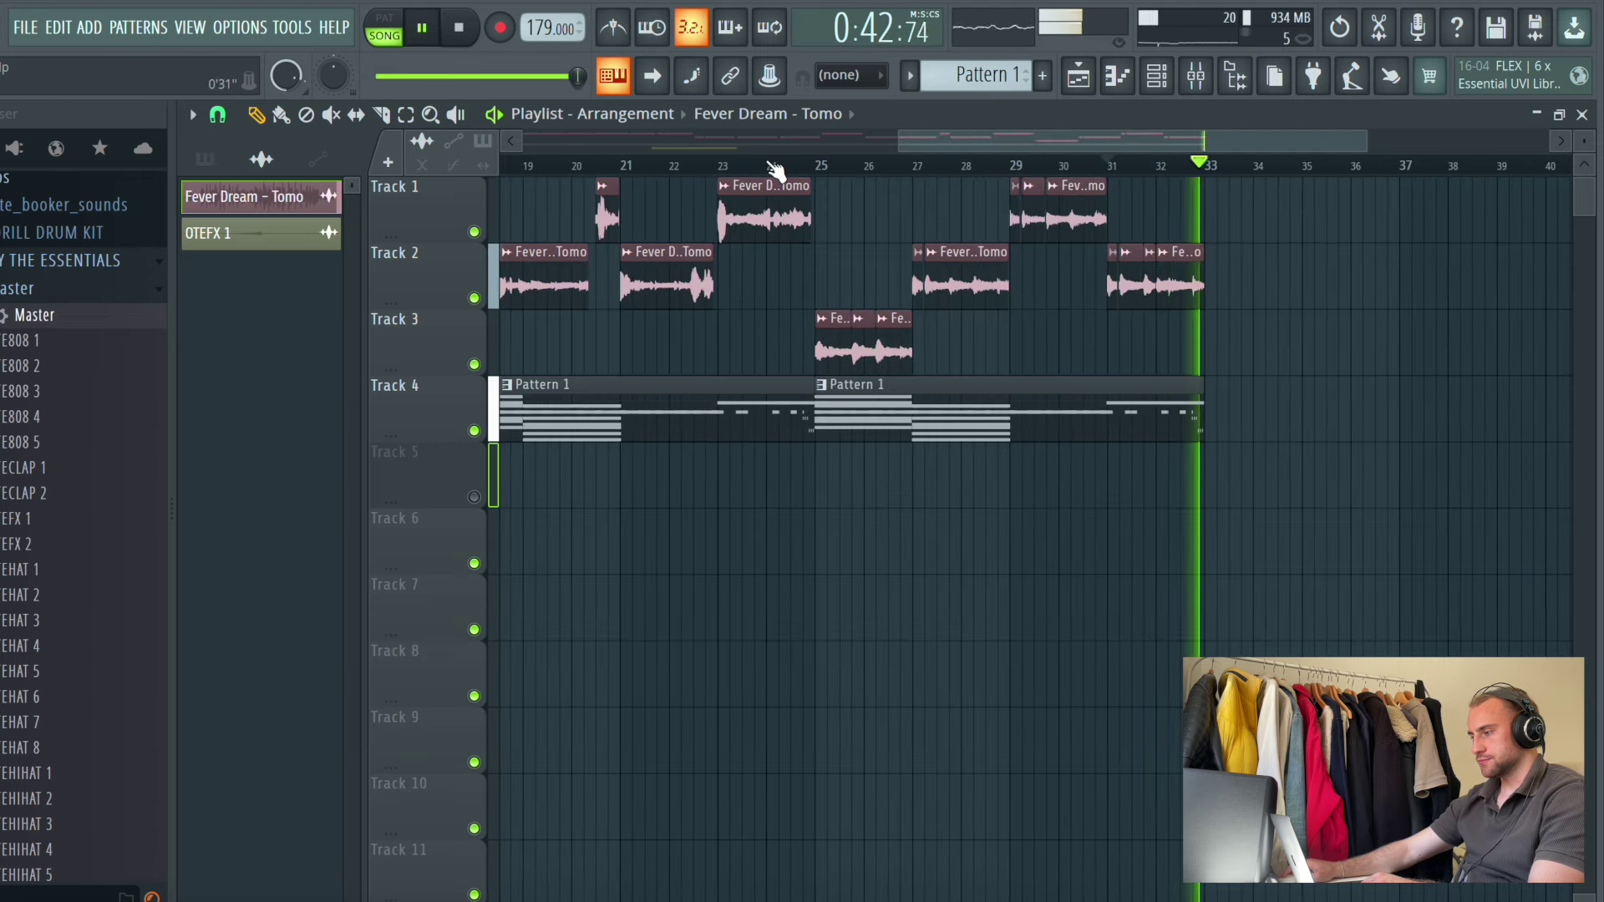
{"action": "scroll", "coordinate": [785, 180], "scroll_direction": "down", "scroll_amount": 3}
{"action": "right_click", "coordinate": [555, 433]}
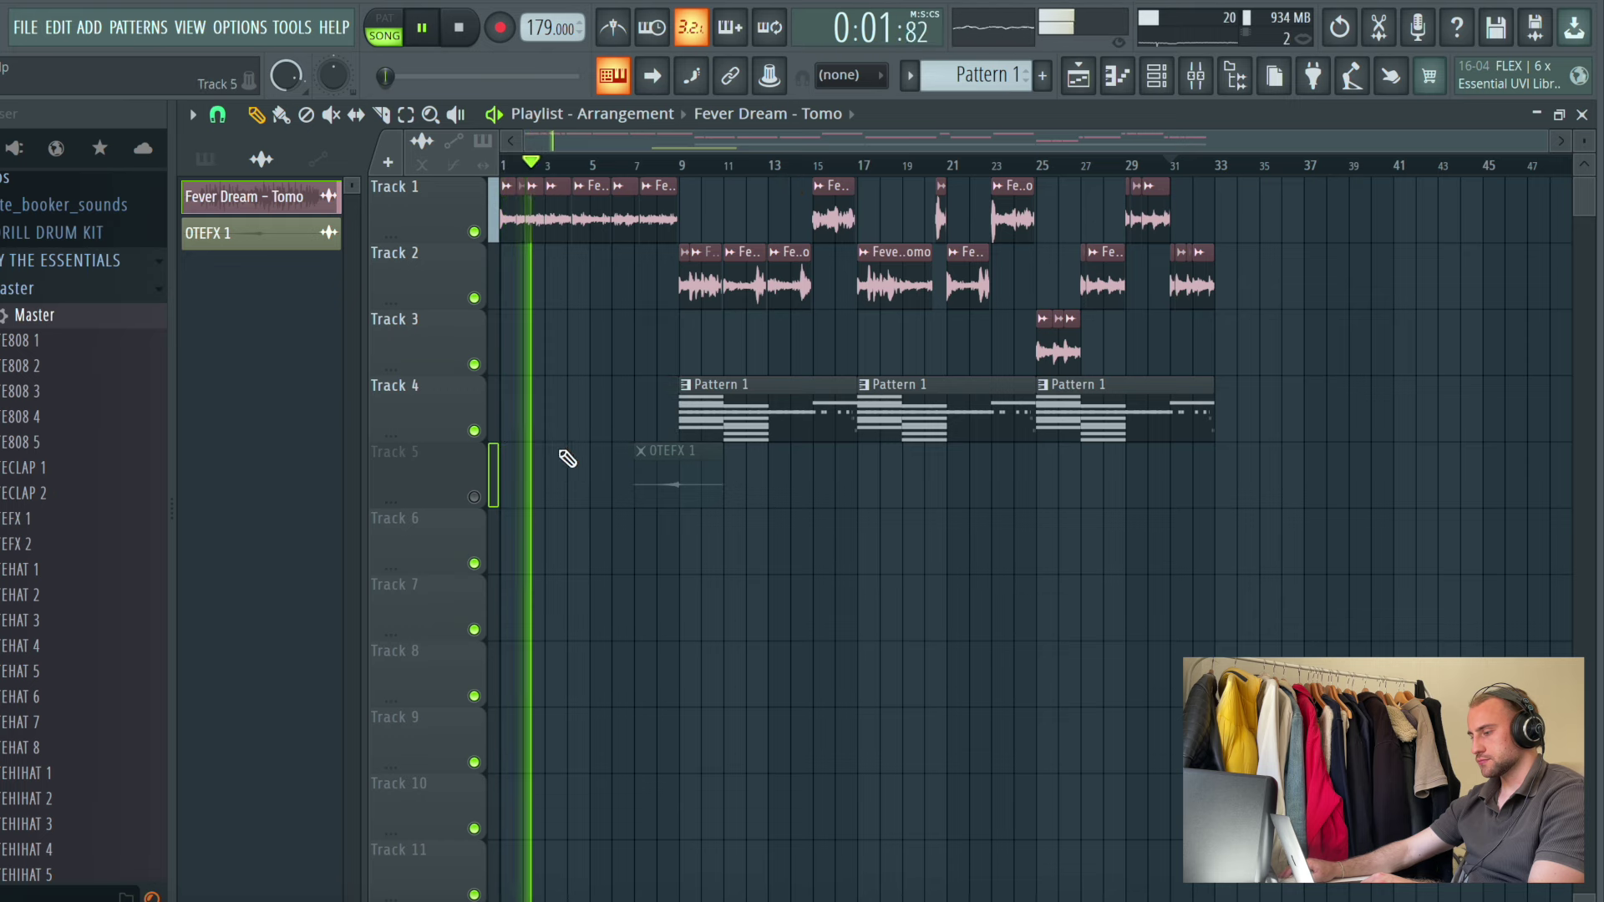
{"action": "left_click_drag", "start_coordinate": [671, 492], "coordinate": [1031, 504]}
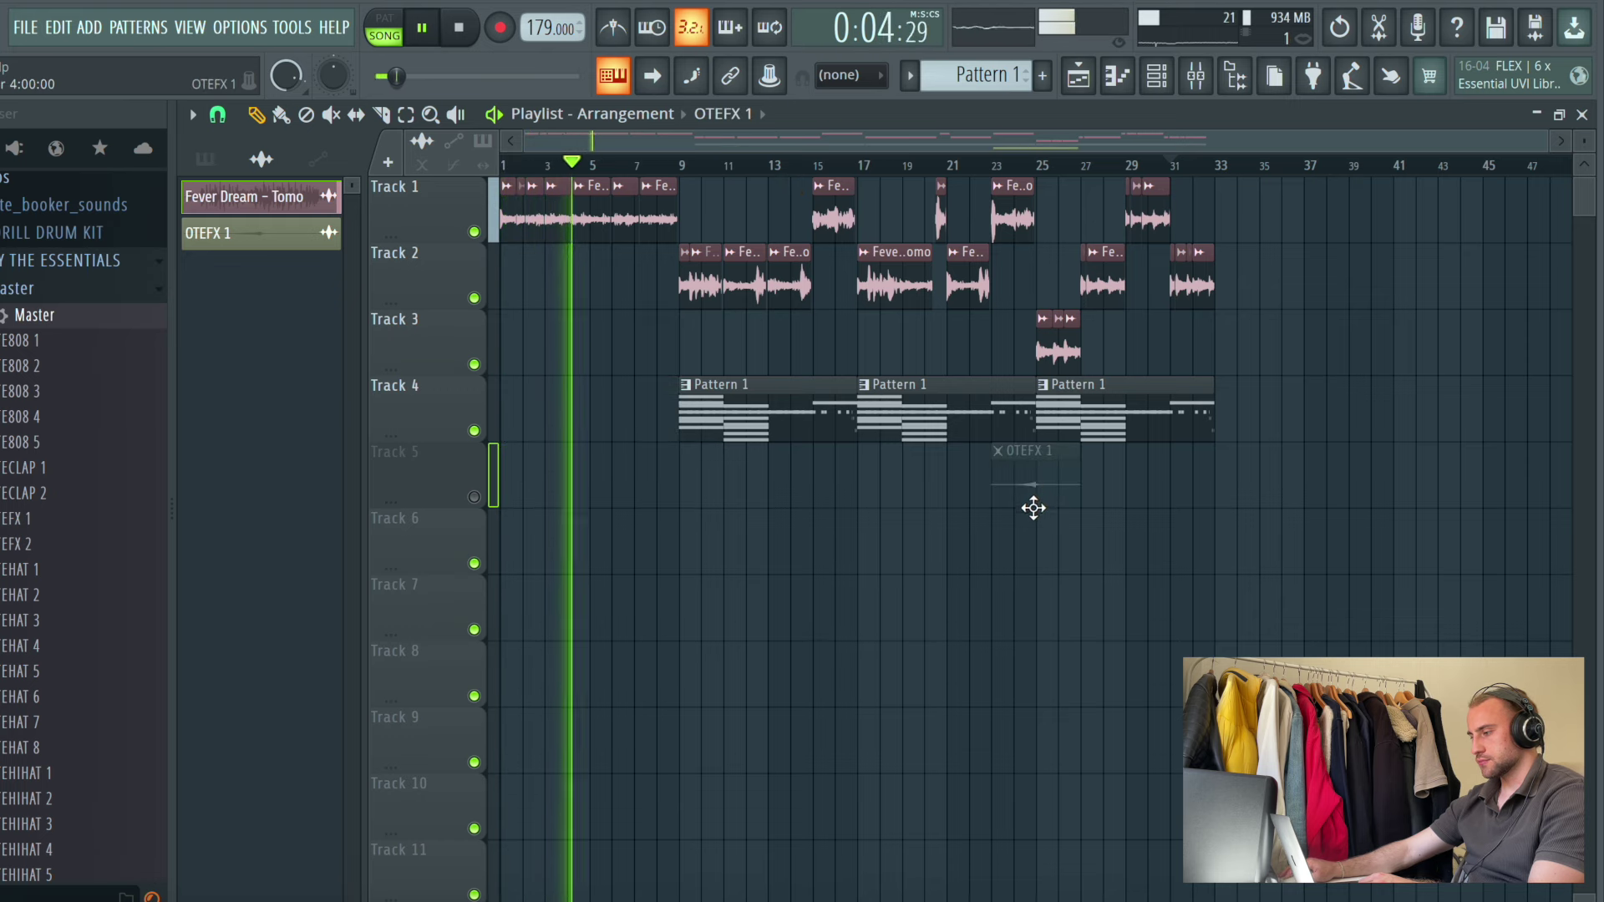
Delete the Pattern 1 clips at bars 9 and 17 on Track 4 and unmute Track 5
{"action": "right_click", "coordinate": [923, 418]}
{"action": "right_click", "coordinate": [723, 418]}
{"action": "left_click", "coordinate": [474, 497]}
Duplicate the sample chops and Pattern 1 drums of bars 25 to 33 three times so they run until bar 57
{"action": "left_click", "coordinate": [407, 117]}
{"action": "left_click_drag", "start_coordinate": [1311, 178], "coordinate": [1044, 437]}
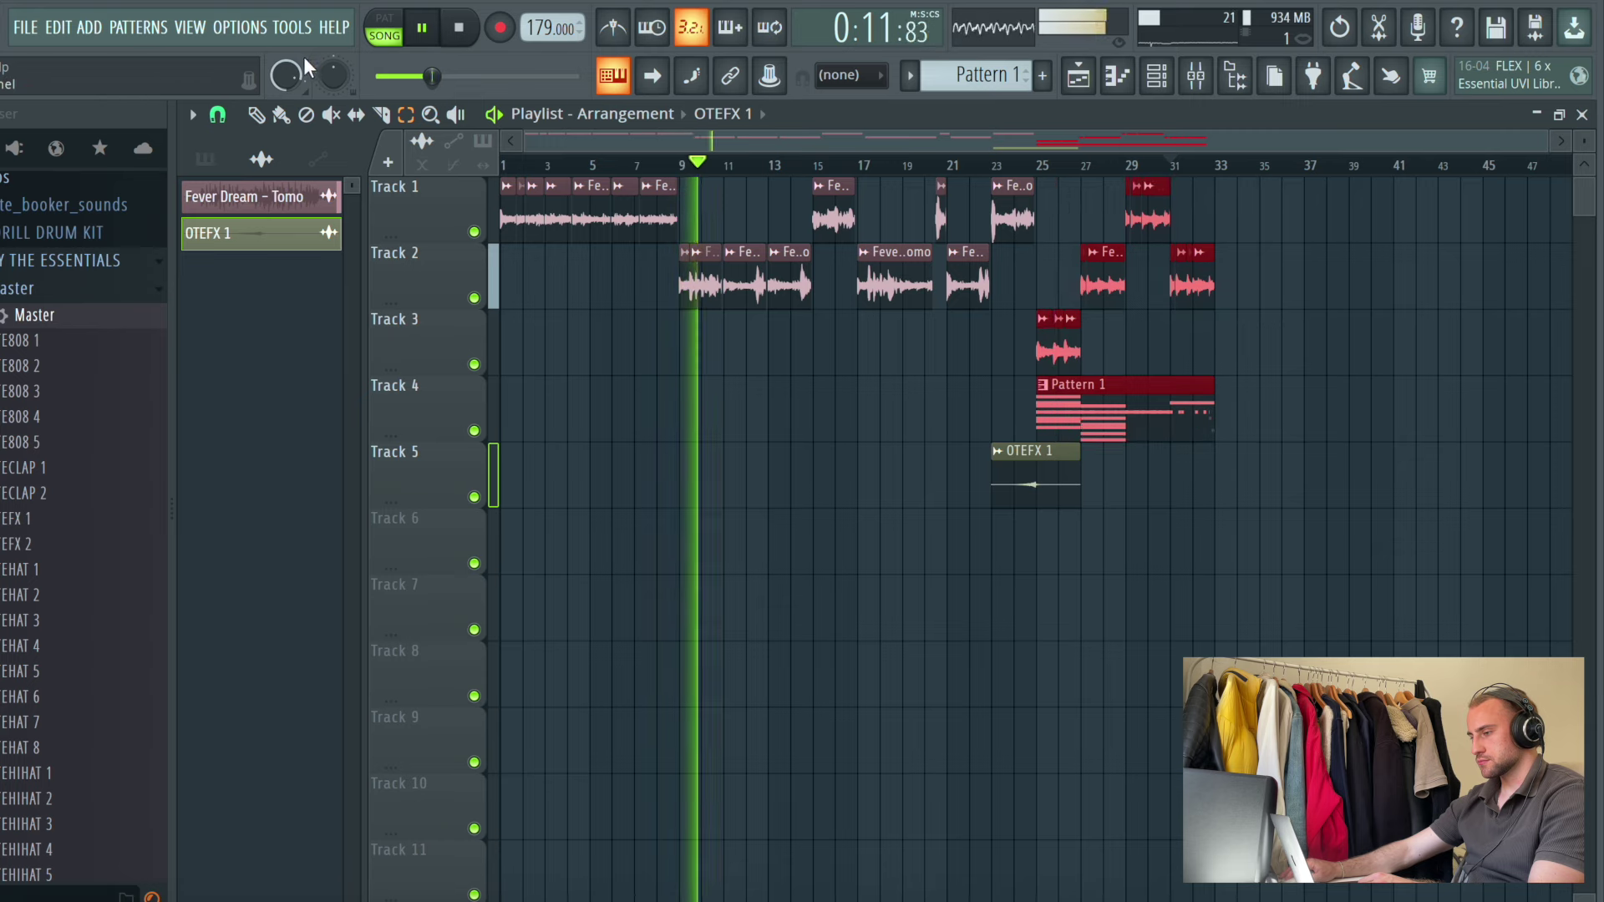
{"action": "key", "text": "ctrl+b"}
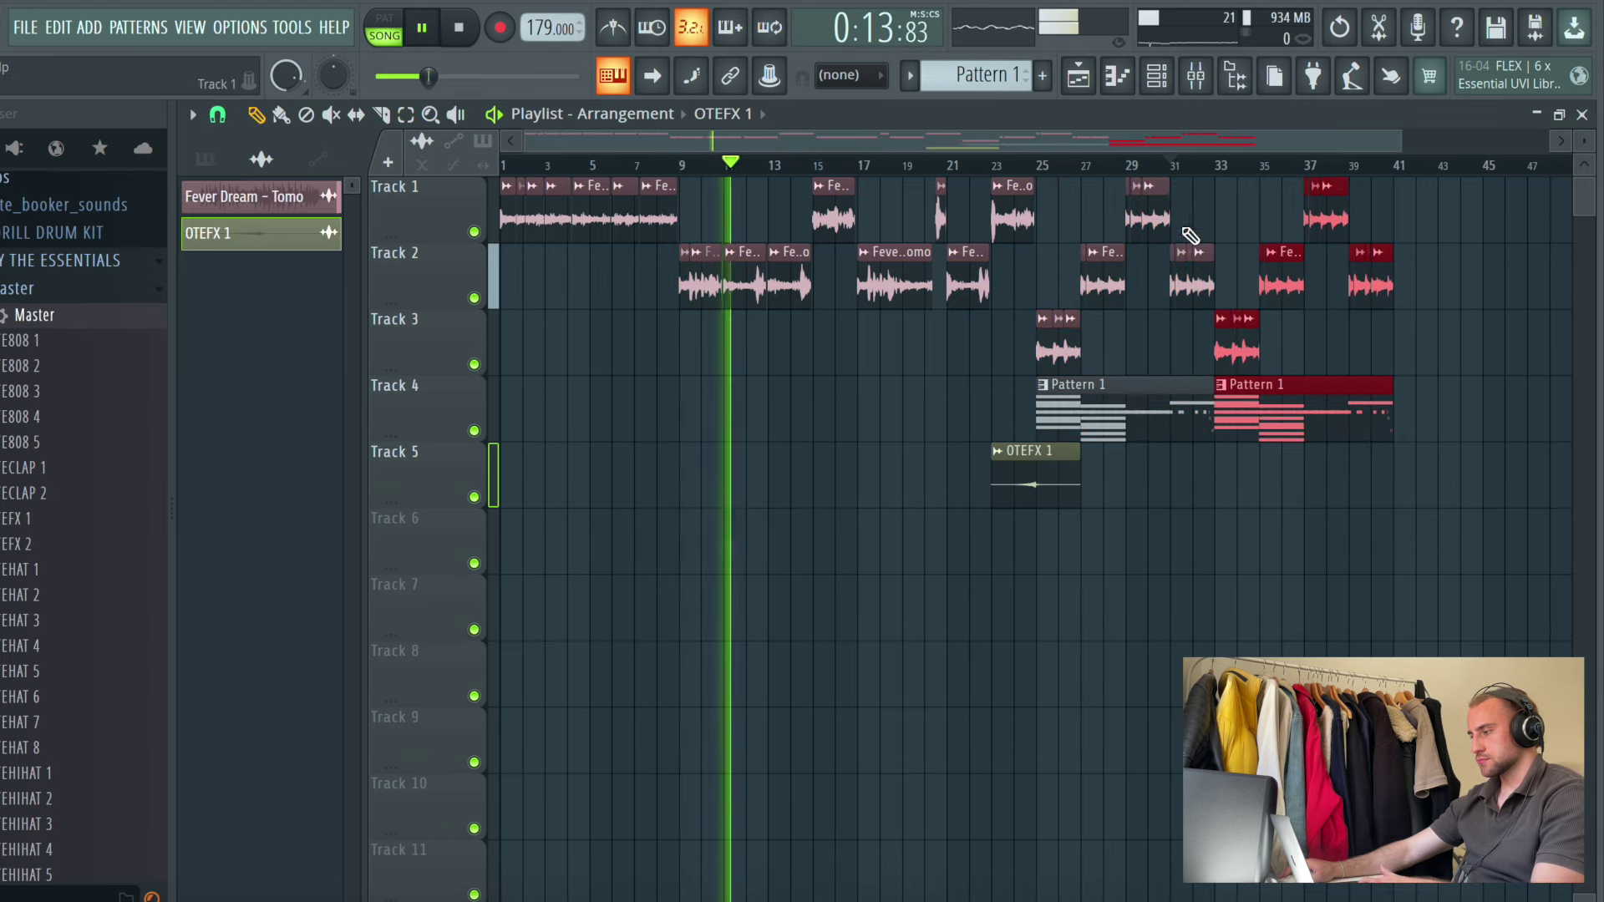
{"action": "scroll", "coordinate": [1228, 169], "scroll_direction": "up", "scroll_amount": 3}
{"action": "scroll", "coordinate": [1229, 169], "scroll_direction": "down", "scroll_amount": 4}
{"action": "key", "text": "ctrl+b"}
{"action": "key", "text": "ctrl+b"}
{"action": "scroll", "coordinate": [1429, 172], "scroll_direction": "up", "scroll_amount": 4}
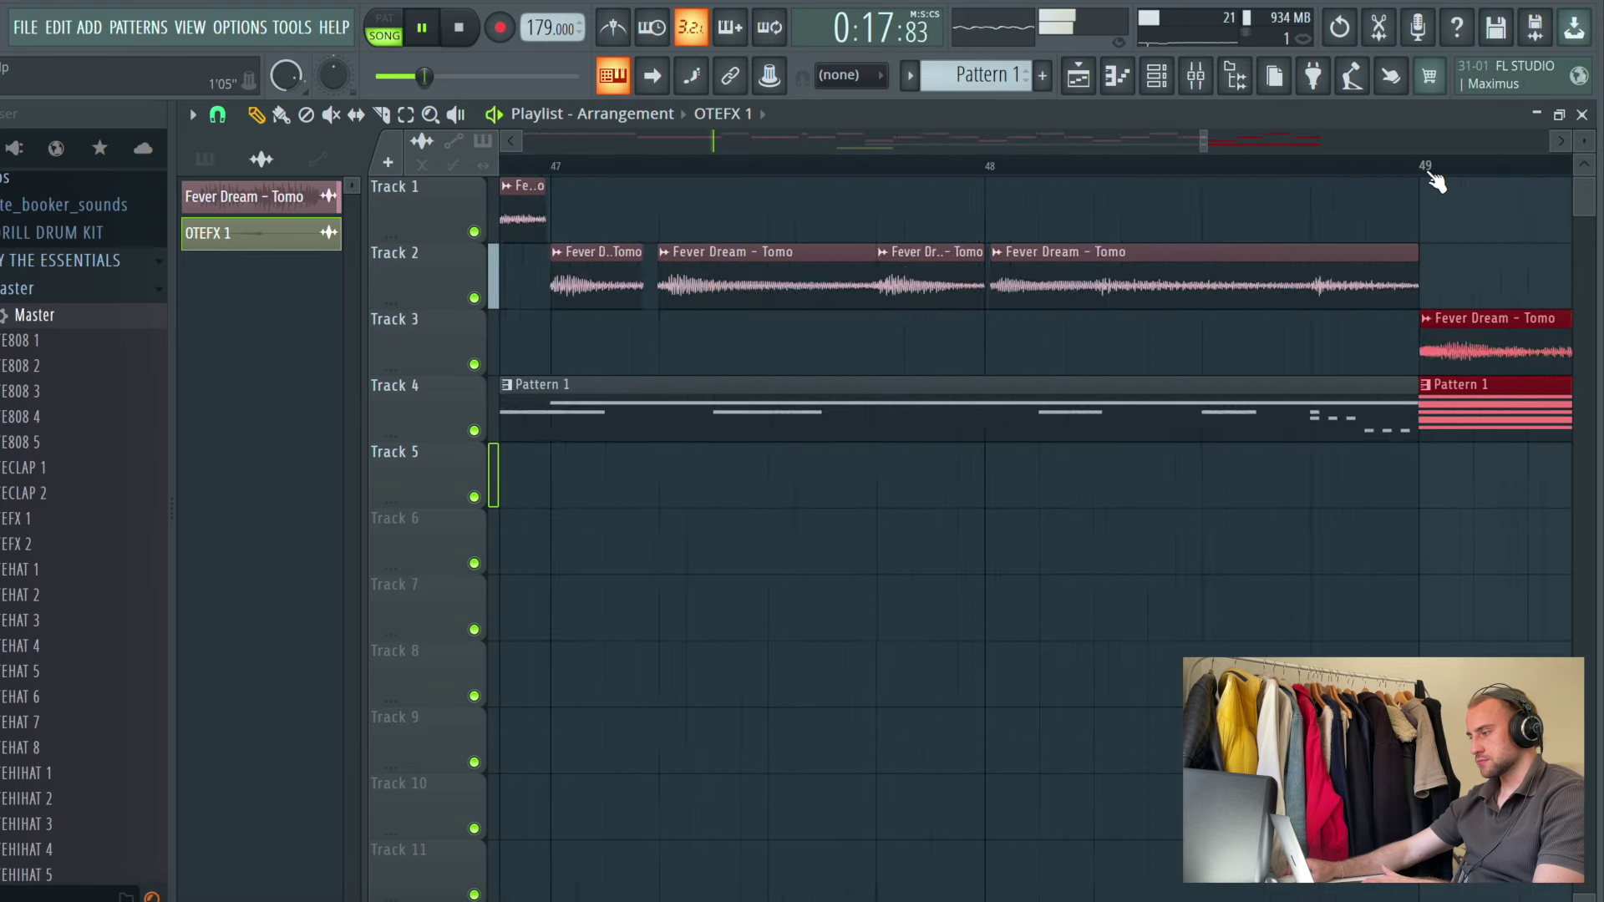
{"action": "scroll", "coordinate": [1429, 172], "scroll_direction": "down", "scroll_amount": 5}
{"action": "left_click", "coordinate": [1536, 543]}
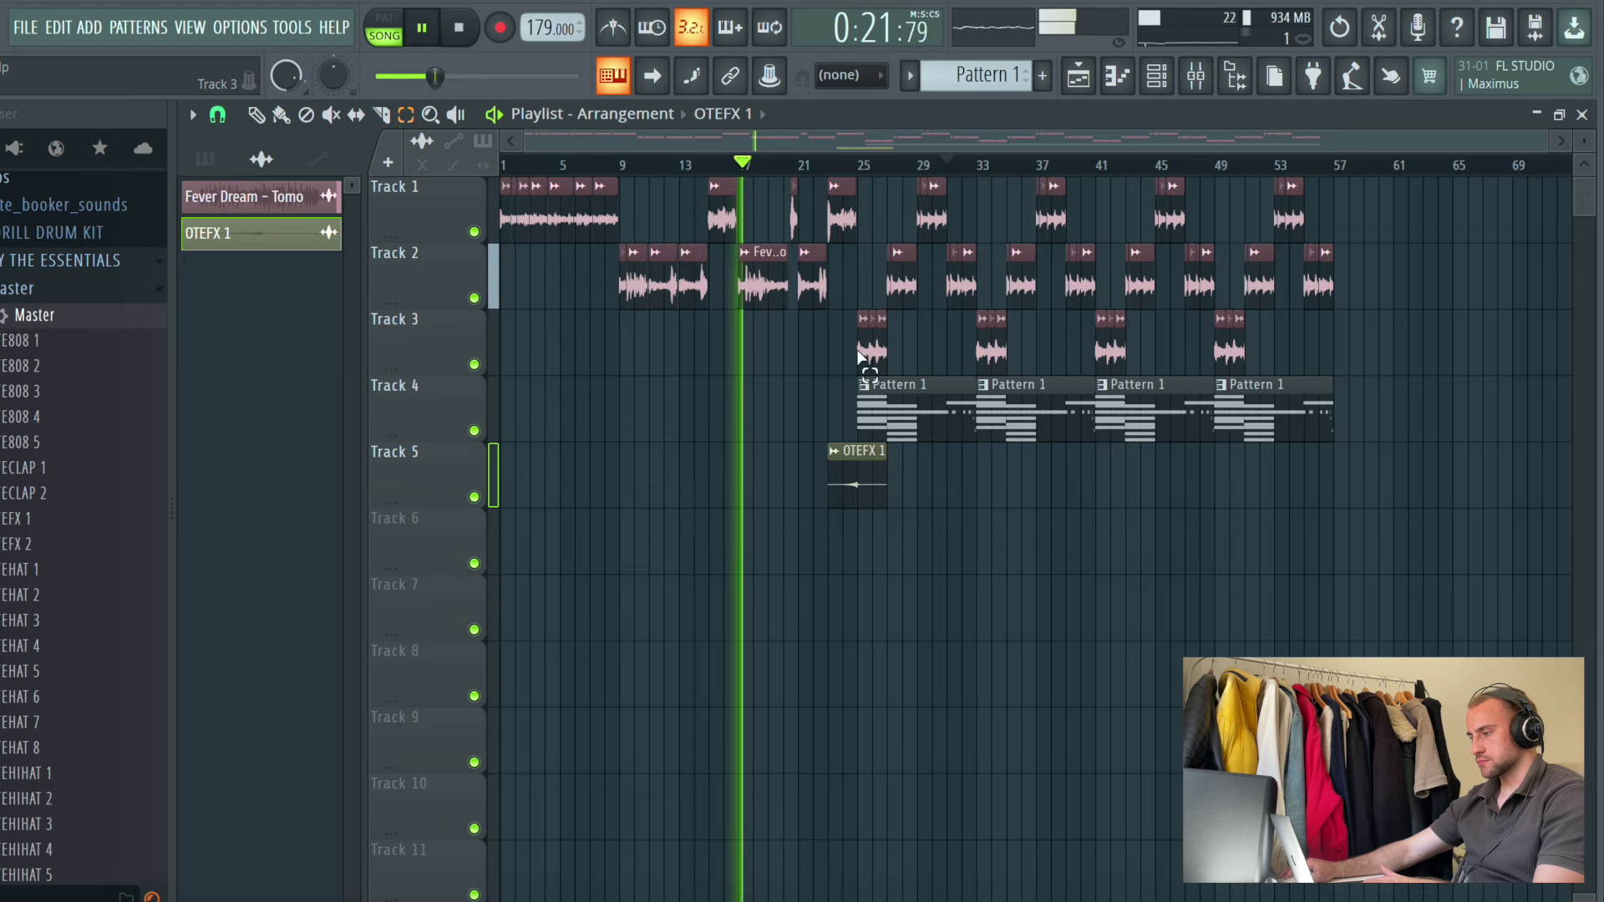
Copy the Track 1 and Track 2 sample chops from bars 9 to 25 and place the copy at bar 57
{"action": "left_click_drag", "start_coordinate": [848, 217], "coordinate": [632, 393]}
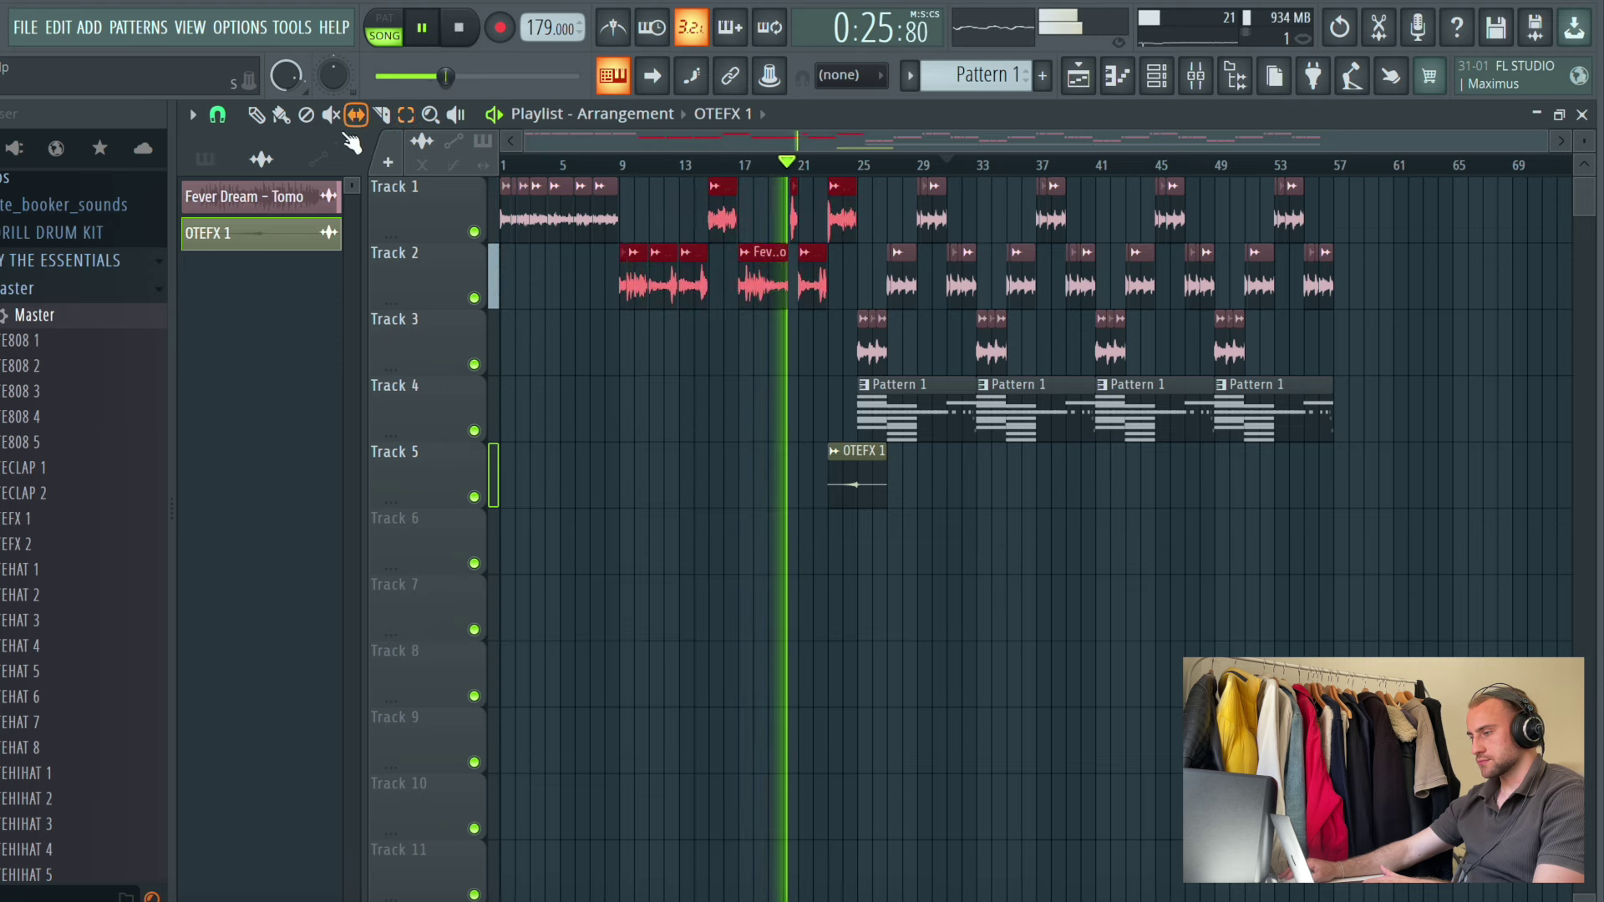
{"action": "left_click", "coordinate": [279, 116]}
{"action": "key", "text": "ctrl+b"}
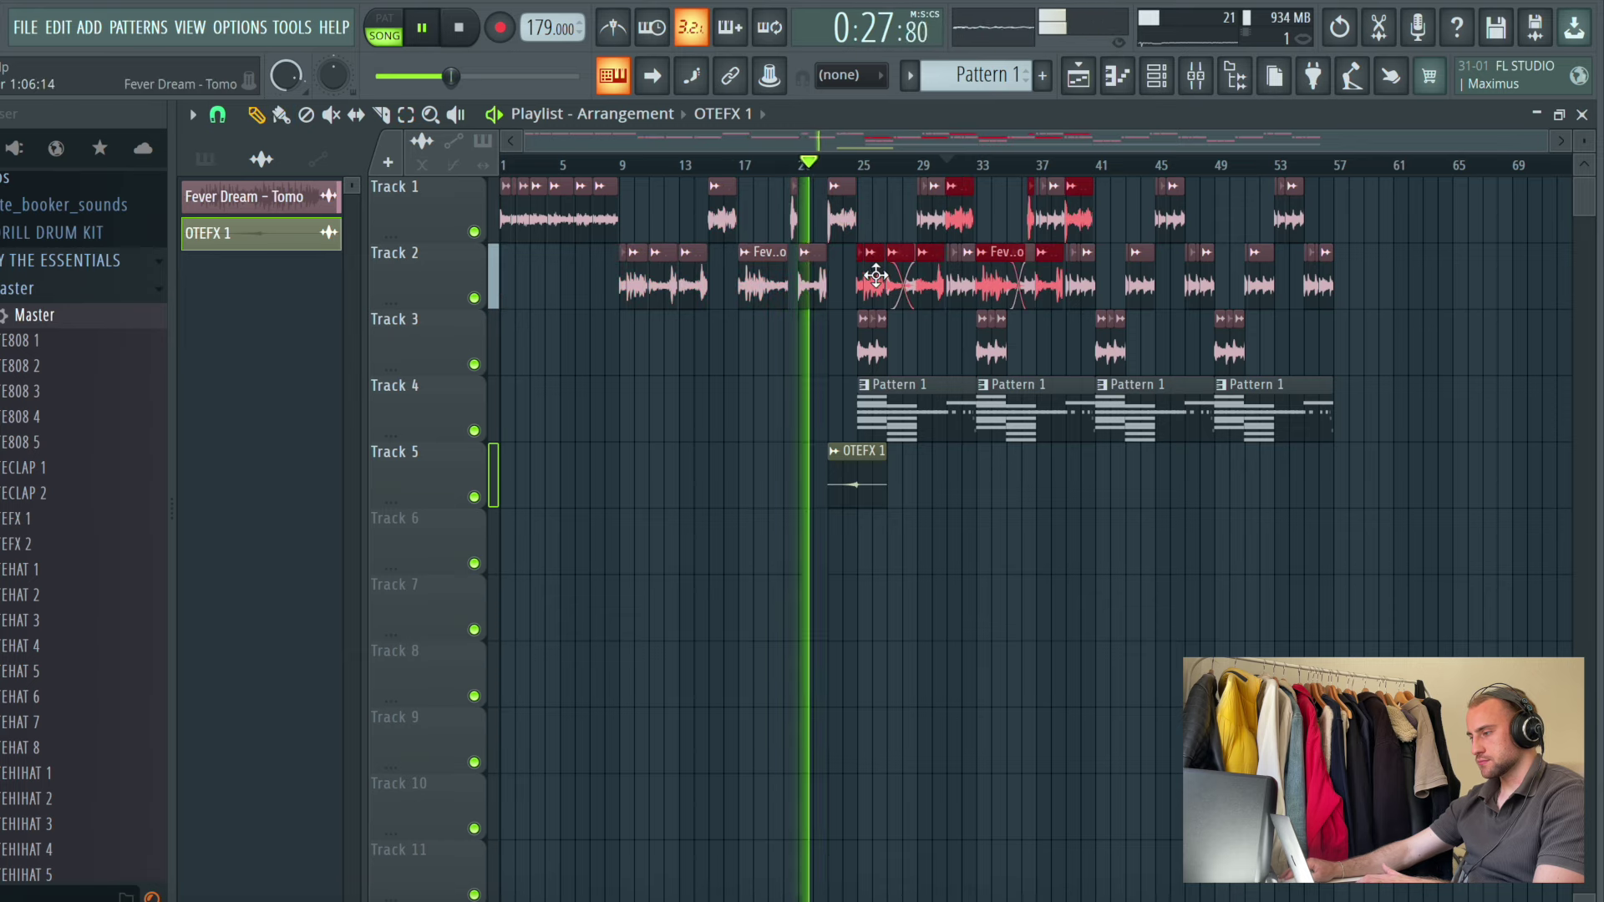
{"action": "key", "text": "ctrl+b"}
{"action": "key", "text": "ctrl+b"}
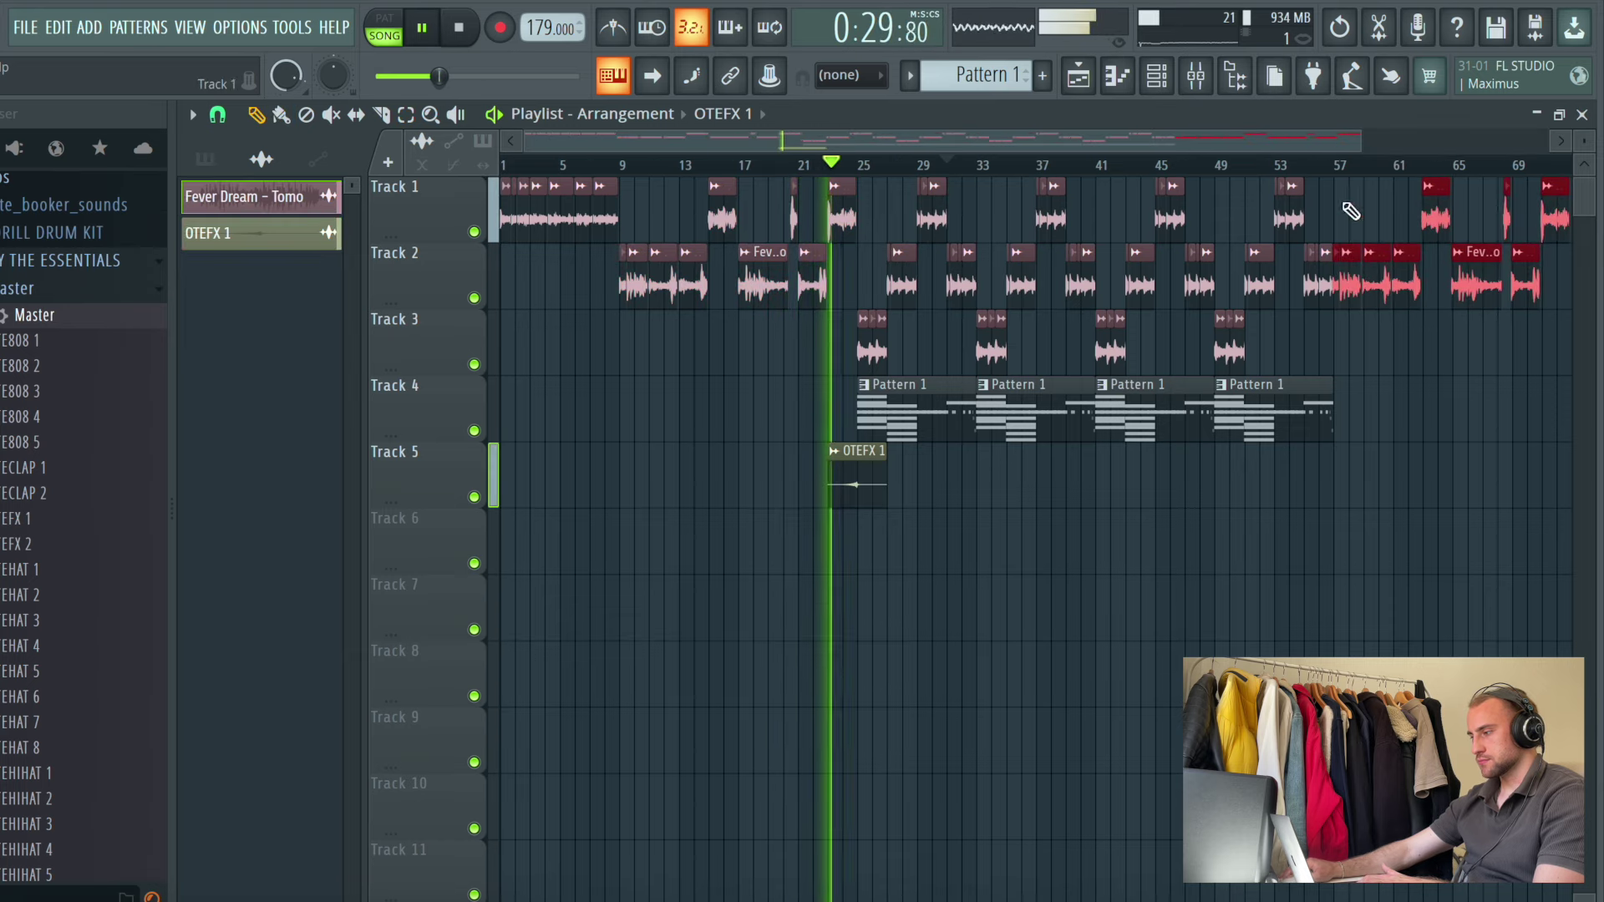
{"action": "scroll", "coordinate": [1341, 167], "scroll_direction": "up", "scroll_amount": 5}
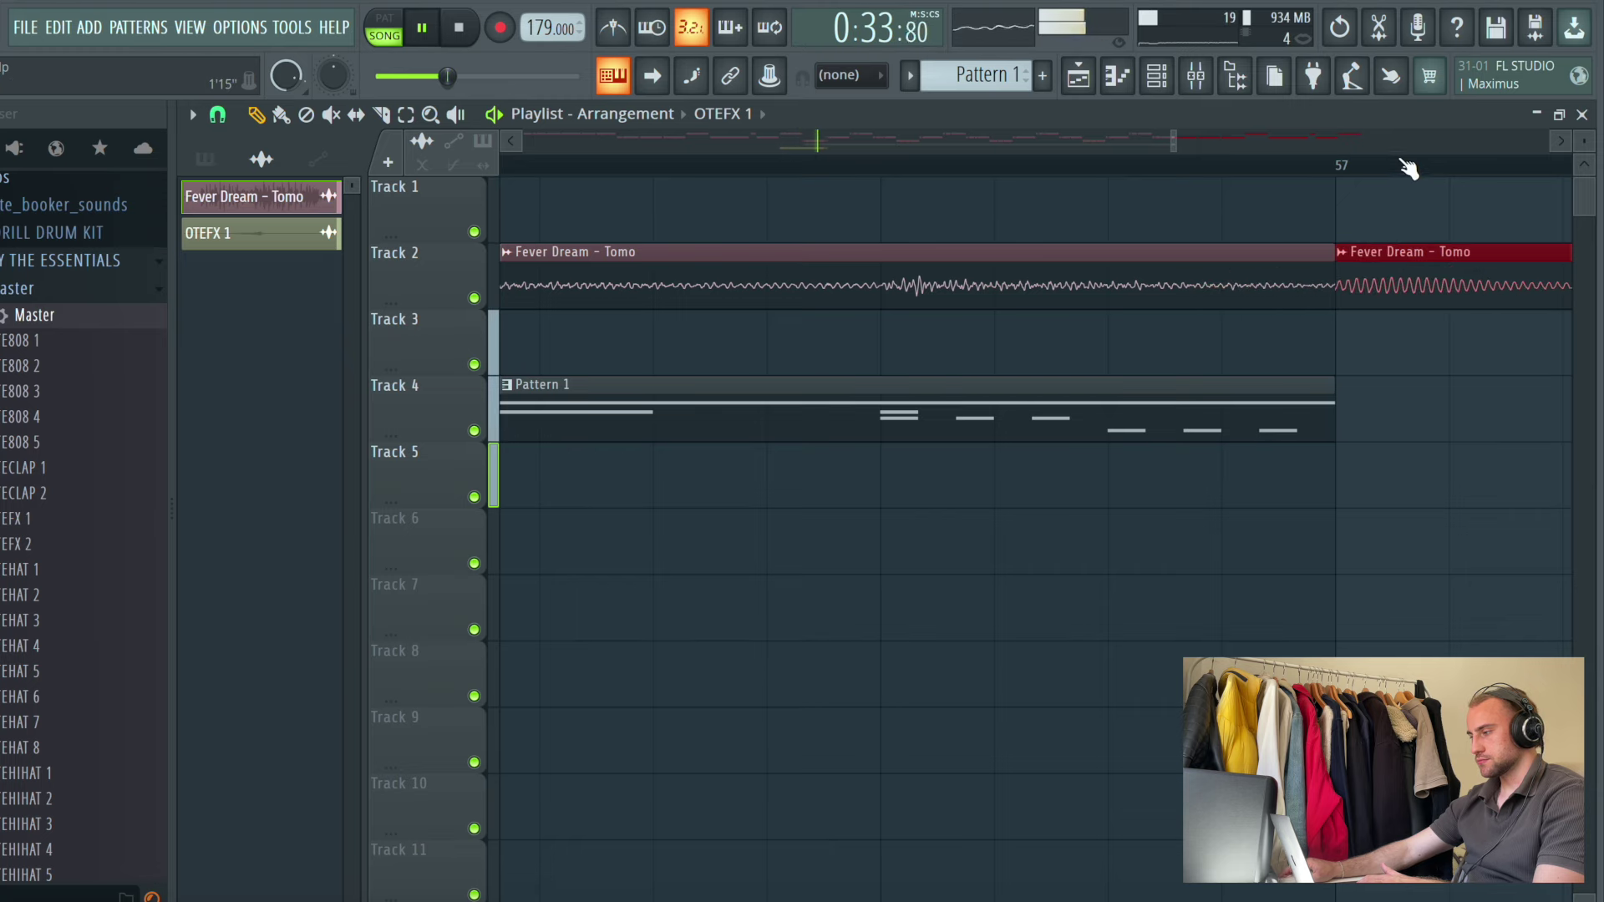
{"action": "scroll", "coordinate": [1409, 168], "scroll_direction": "down", "scroll_amount": 8}
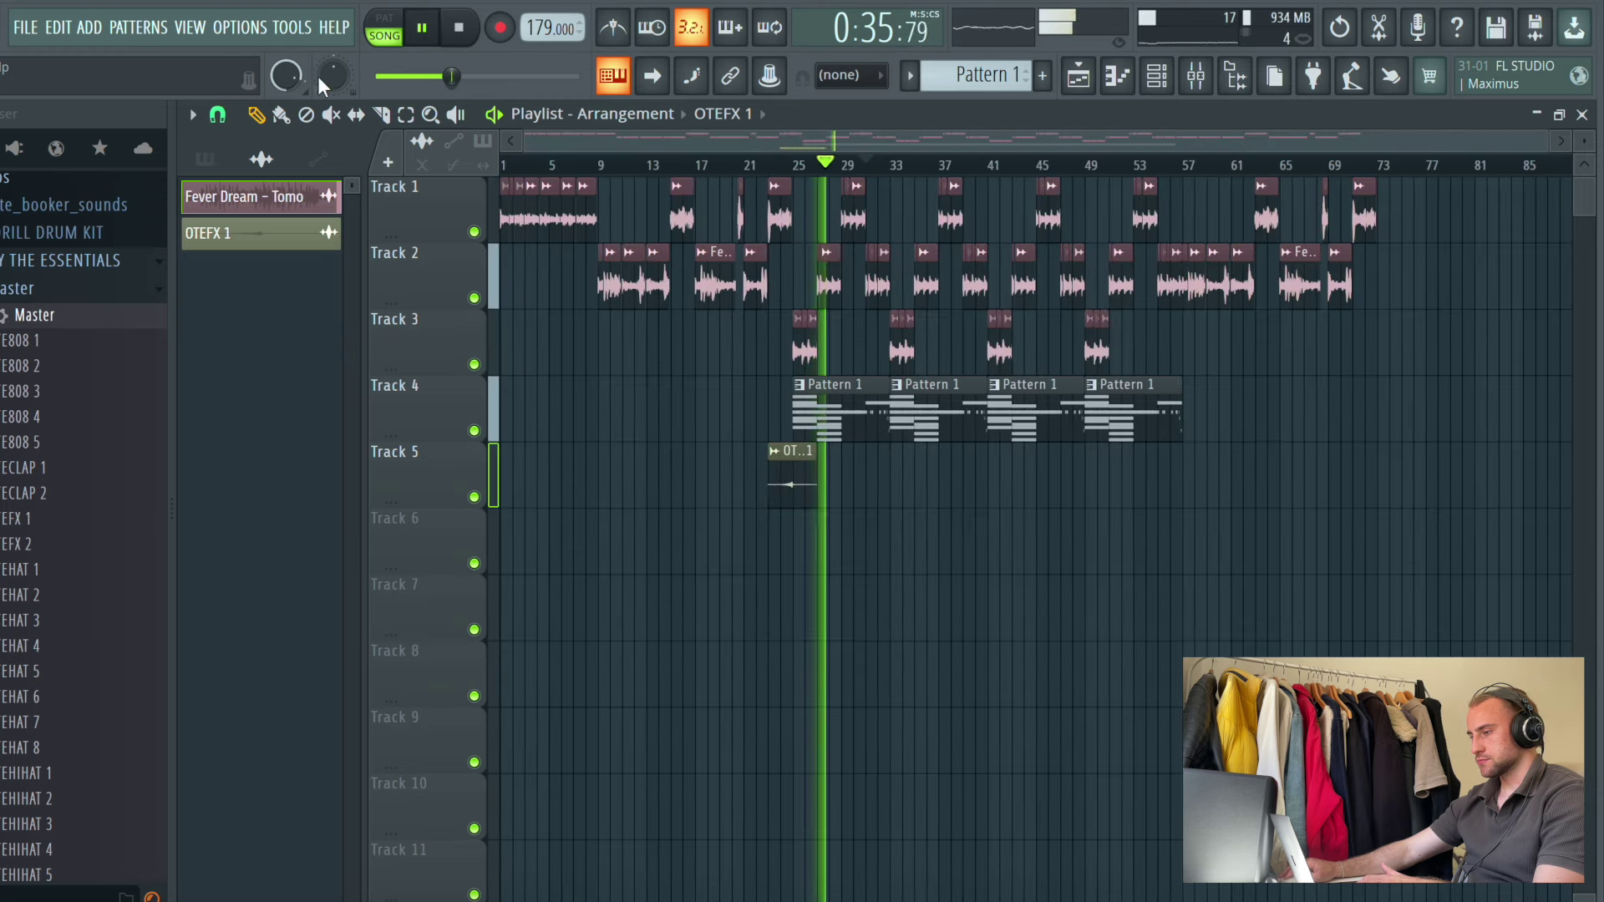
Duplicate all sample chops and drums from bar 25 onwards and line the copy up with bar 73
{"action": "left_click_drag", "start_coordinate": [1439, 188], "coordinate": [803, 389]}
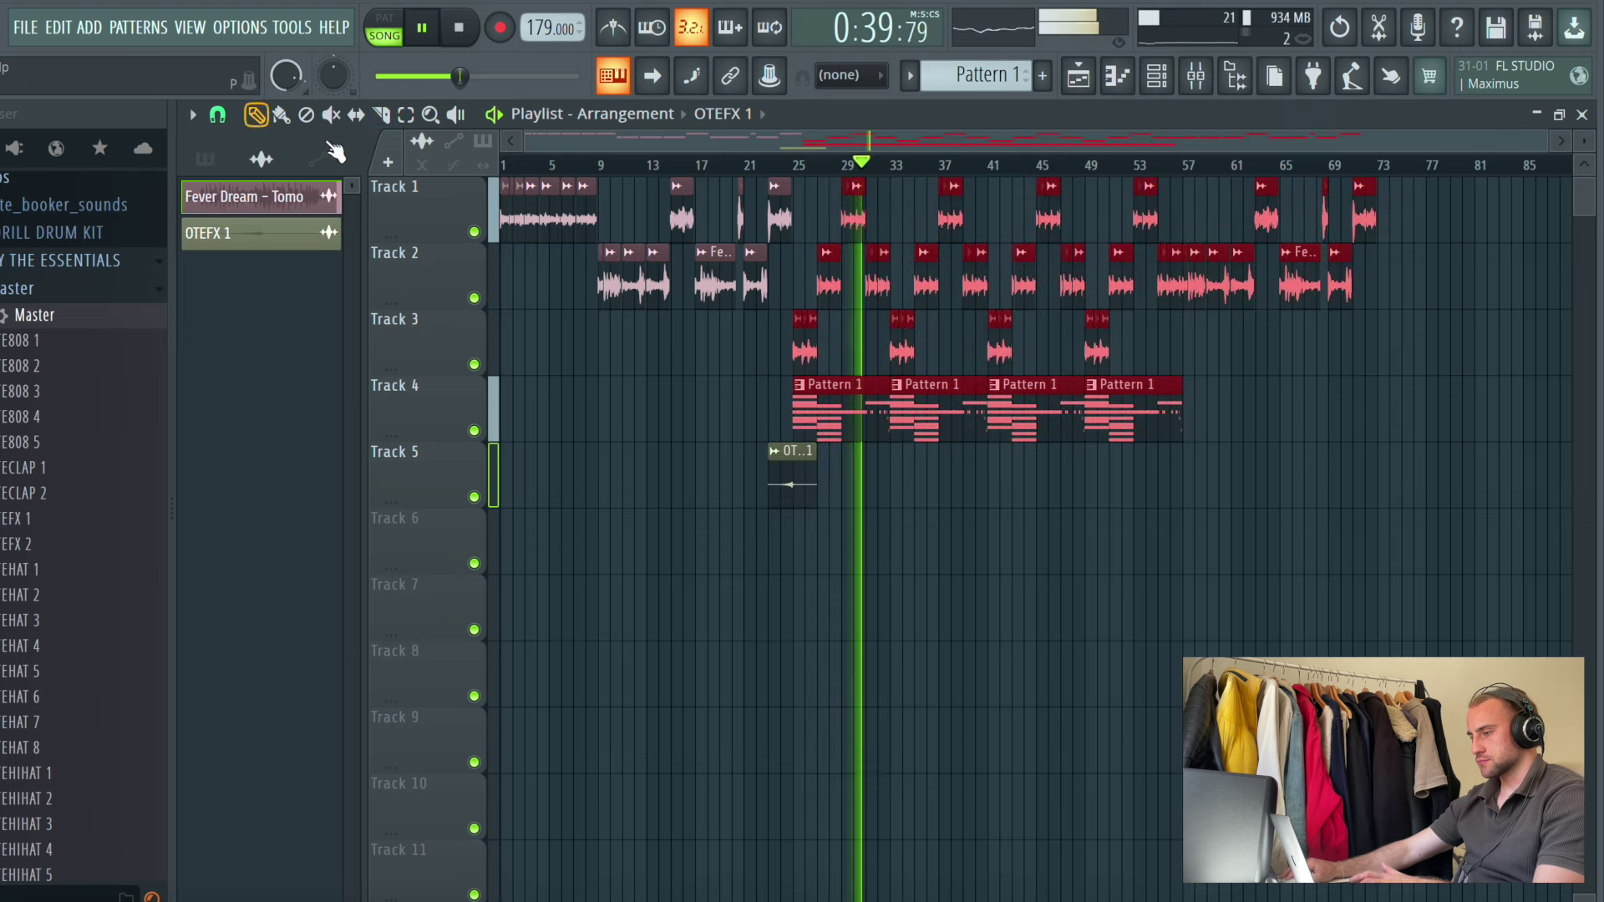
{"action": "key", "text": "ctrl+b"}
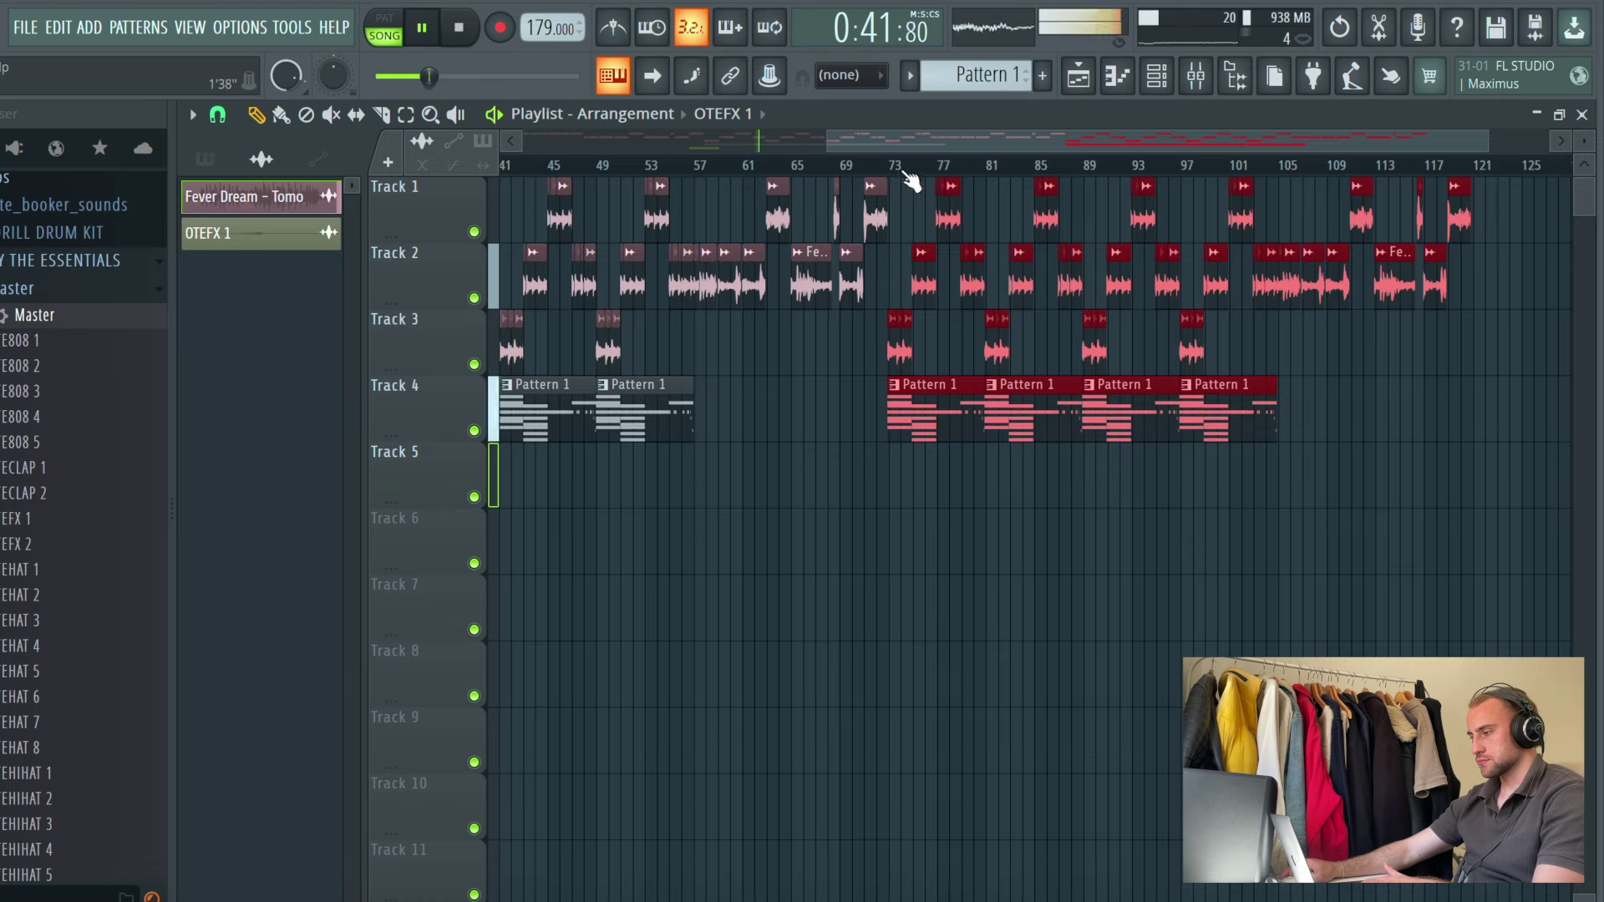
{"action": "scroll", "coordinate": [906, 176], "scroll_direction": "up", "scroll_amount": 6}
{"action": "left_click_drag", "start_coordinate": [871, 348], "coordinate": [1015, 360]}
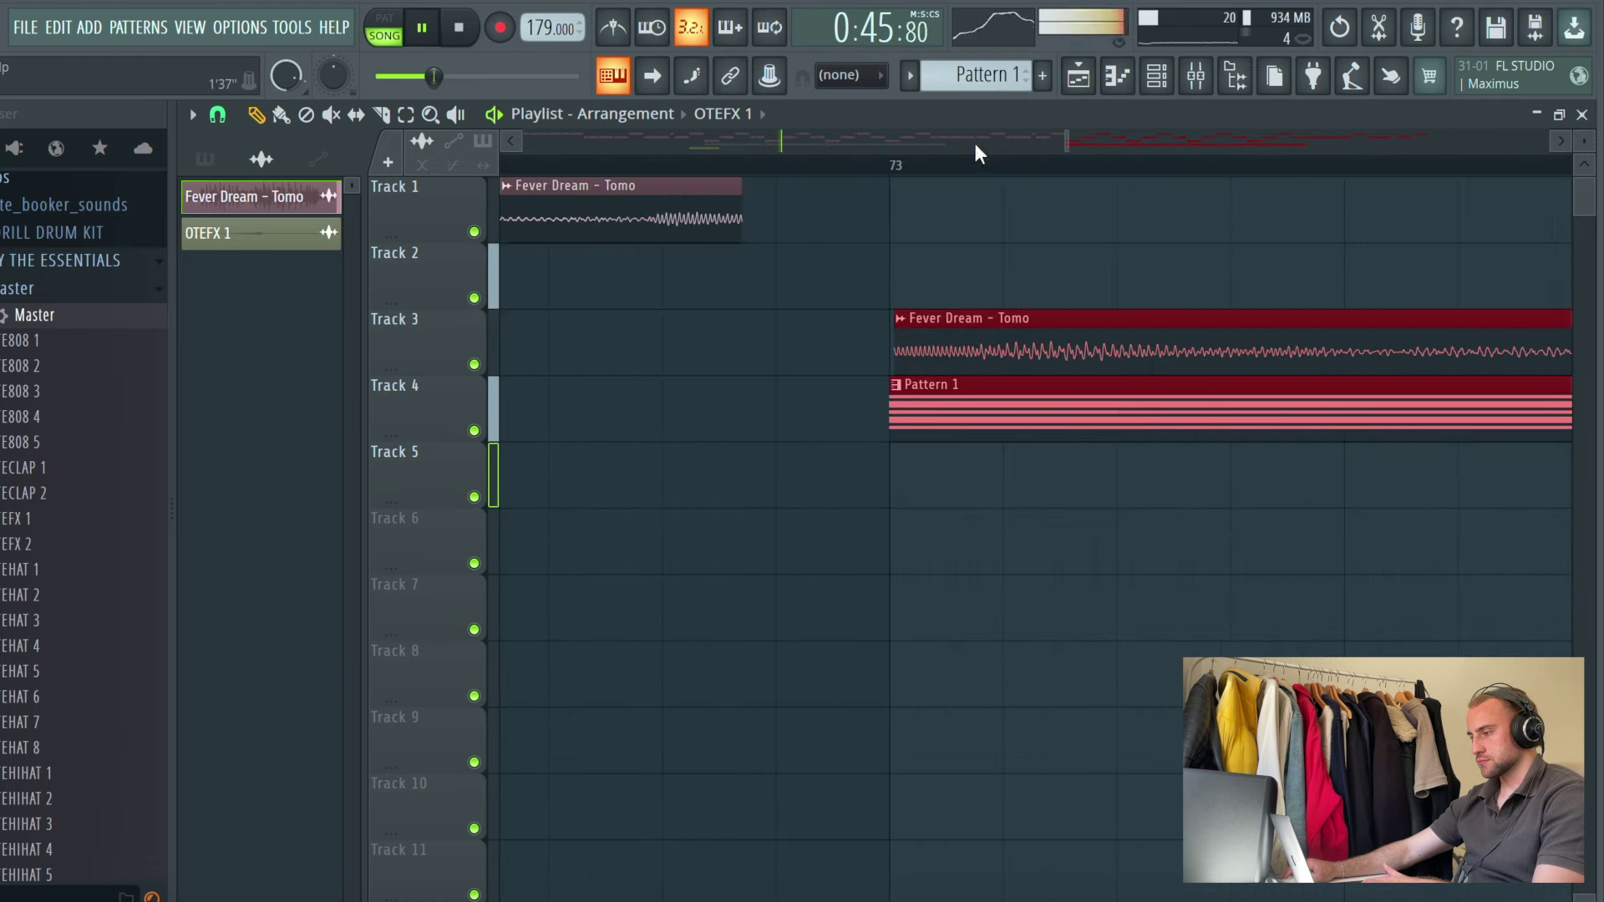
Remove the Track 1 intro clips before bar 9 and move the whole arrangement earlier to start at bar 1
{"action": "scroll", "coordinate": [974, 143], "scroll_direction": "down", "scroll_amount": 8}
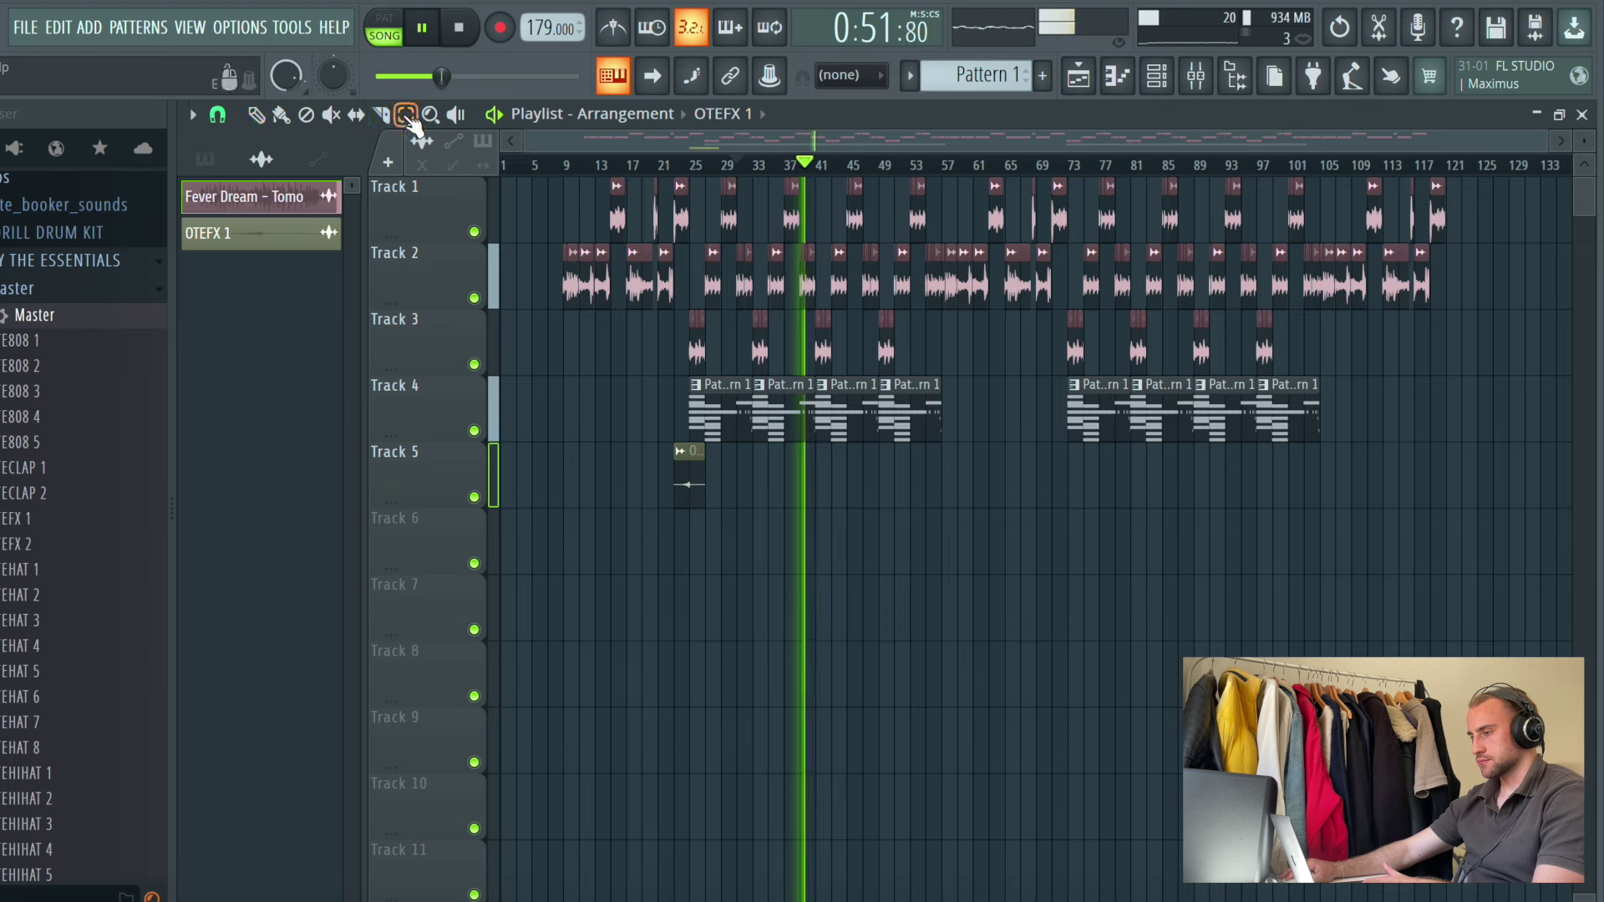
{"action": "key", "text": "ctrl+a"}
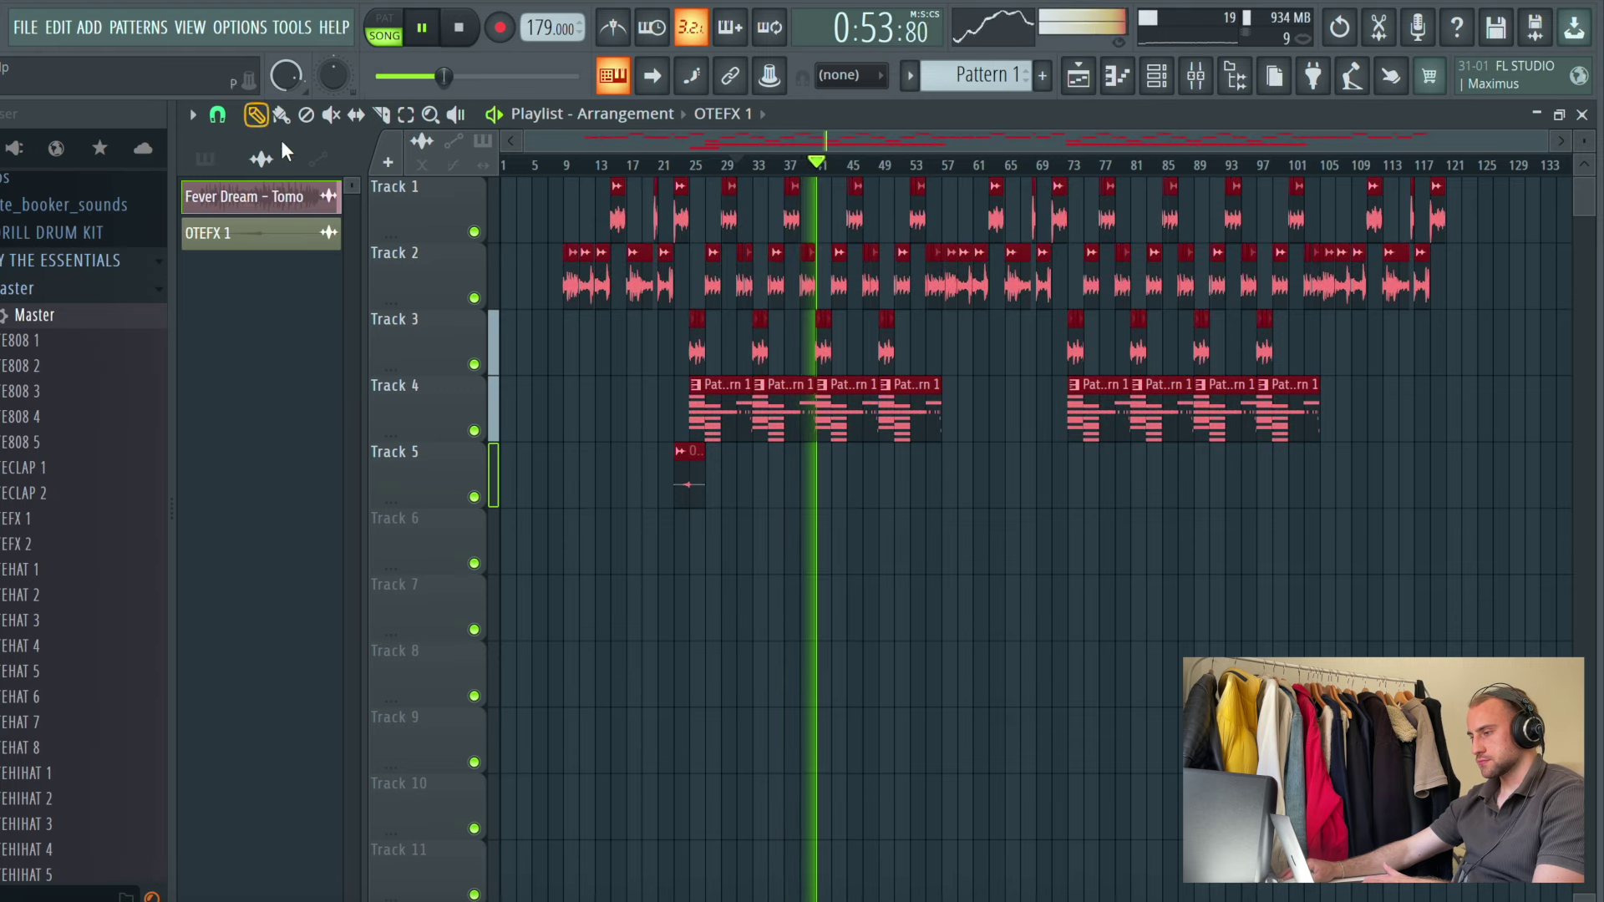
{"action": "left_click_drag", "start_coordinate": [729, 421], "coordinate": [534, 426]}
{"action": "left_click", "coordinate": [1028, 628]}
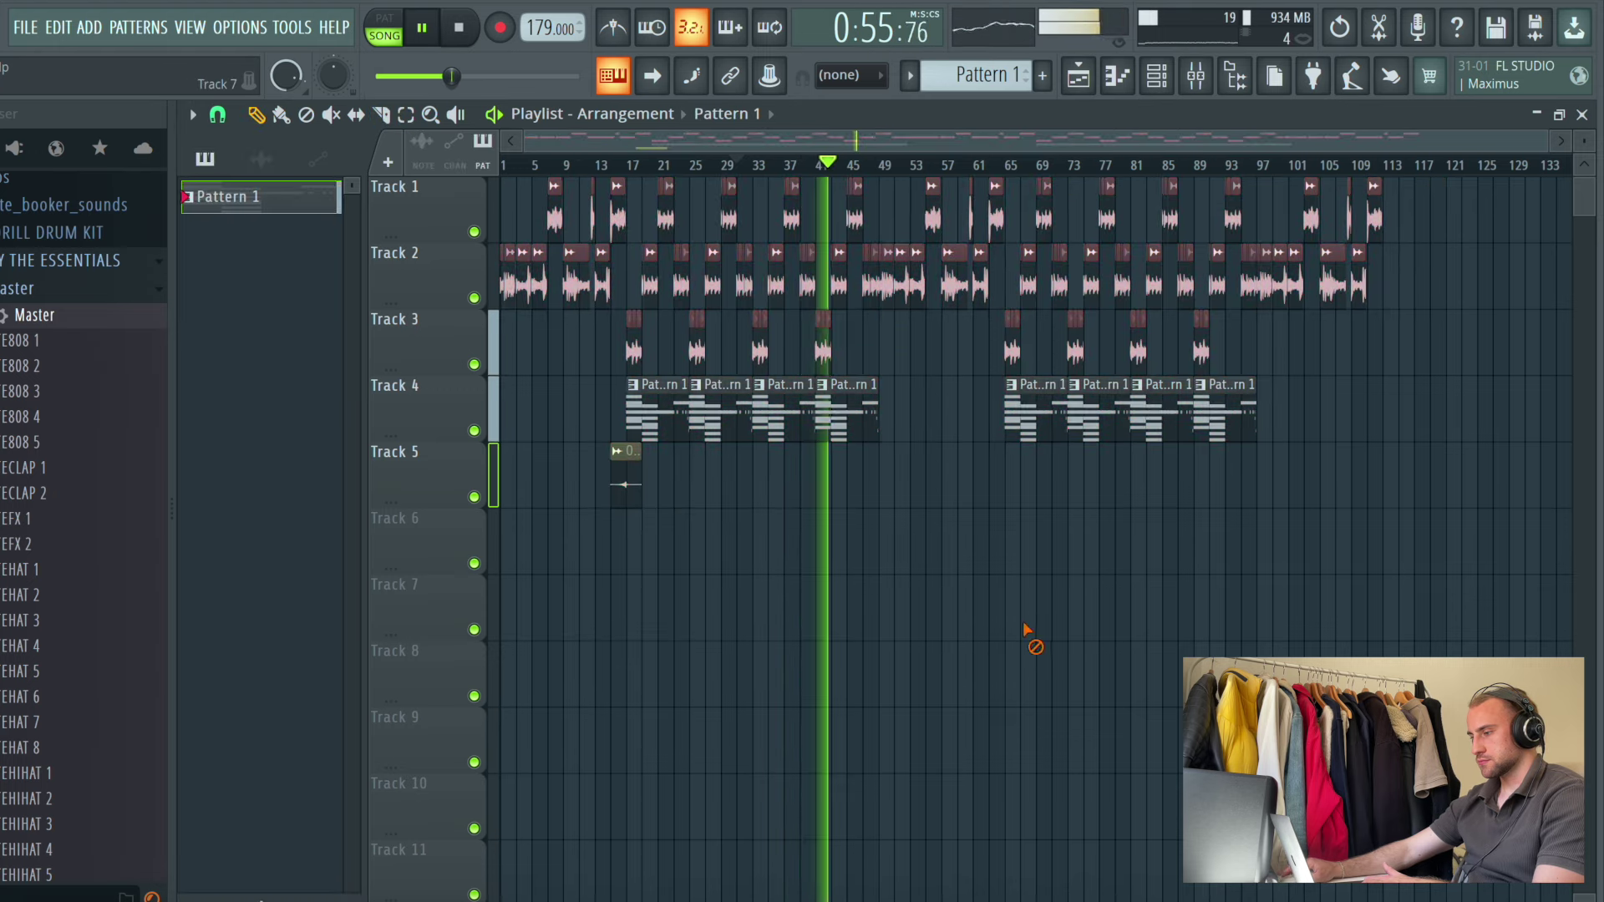
Load FF Pro-Q into slot 2 of the Master channel and add EQ points near 20 Hz and at about 11672 Hz
{"action": "left_click", "coordinate": [1156, 78]}
{"action": "left_click", "coordinate": [1196, 77]}
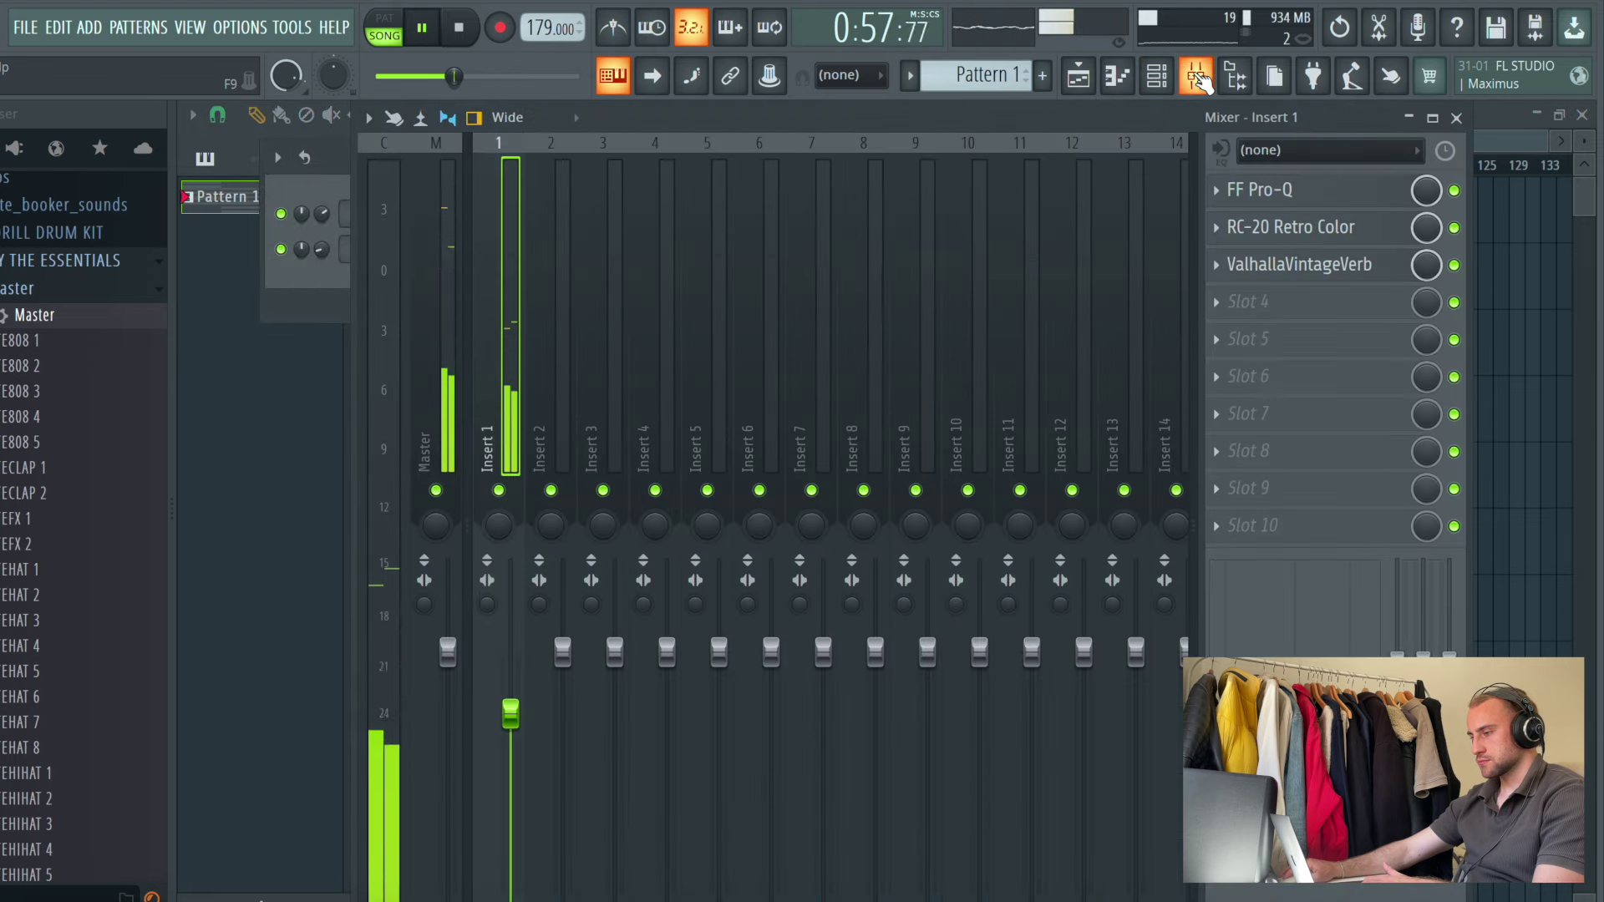
{"action": "left_click", "coordinate": [422, 234]}
{"action": "left_click", "coordinate": [1268, 226]}
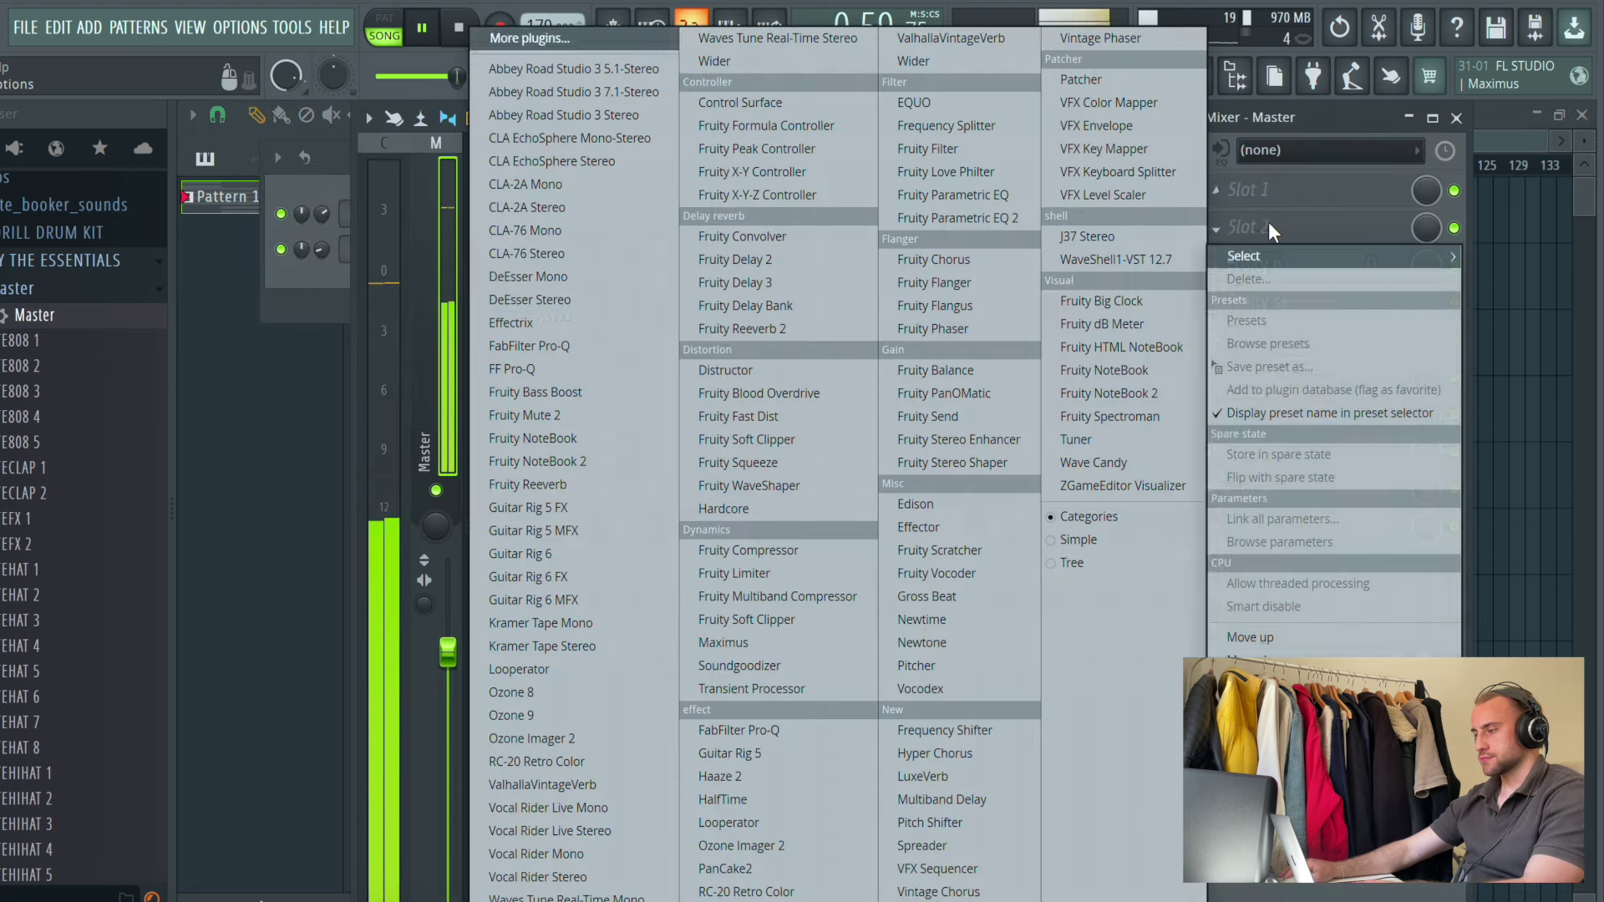
{"action": "left_click", "coordinate": [547, 369]}
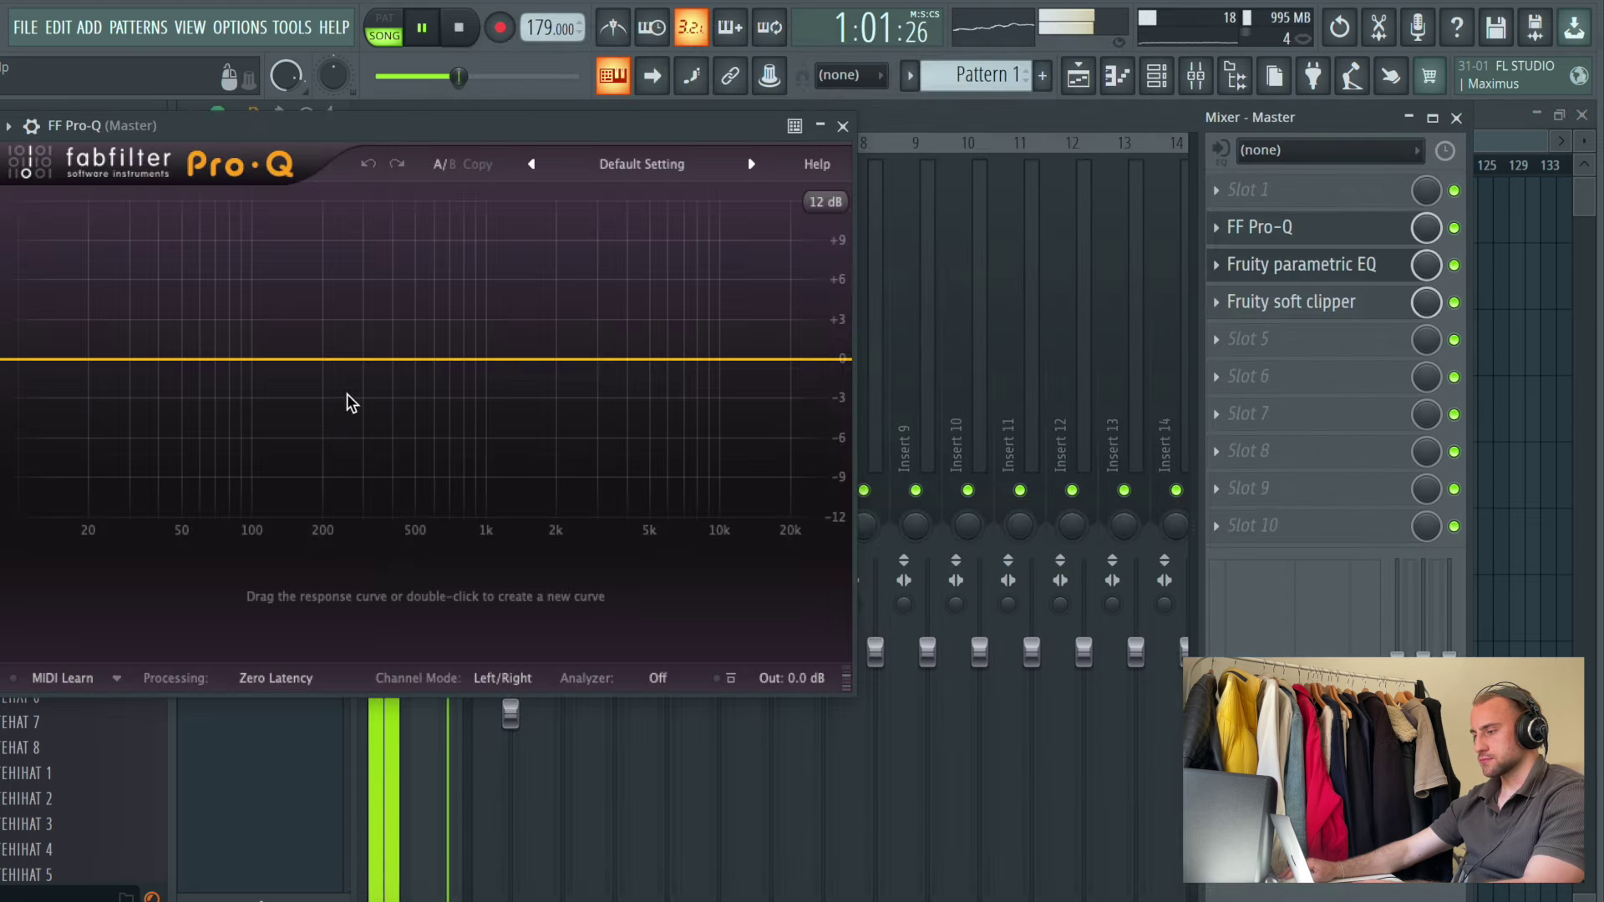
{"action": "left_click", "coordinate": [117, 364]}
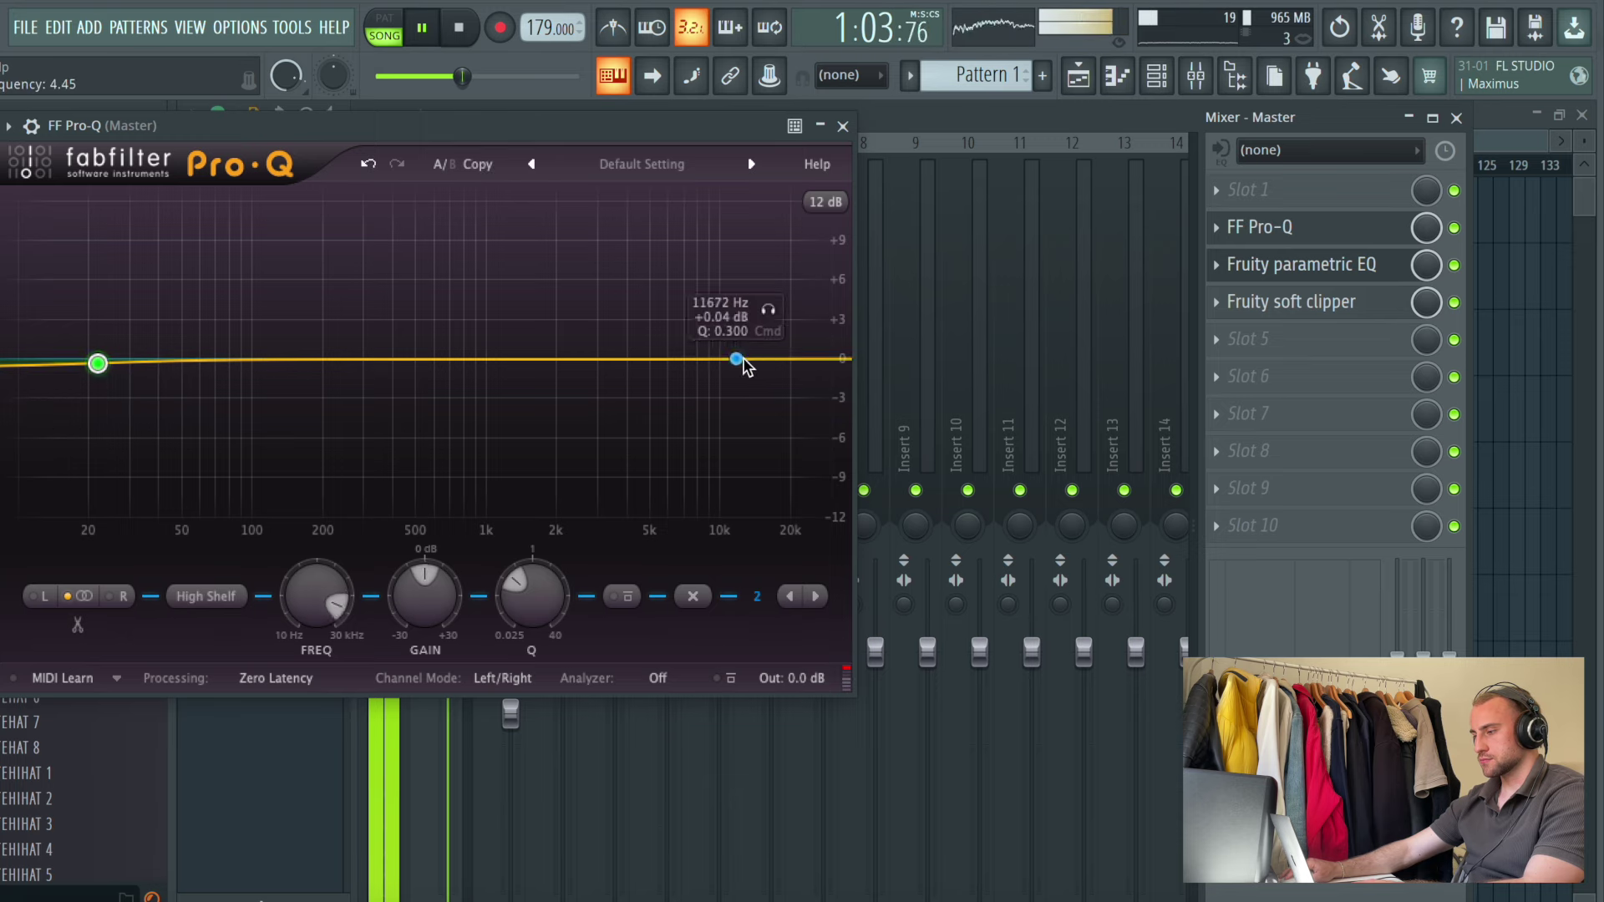
{"action": "left_click", "coordinate": [842, 126]}
Load Fruity Mute 2 into slot 1 of the Master channel and create an automation clip for its mix level
{"action": "left_click", "coordinate": [1270, 190]}
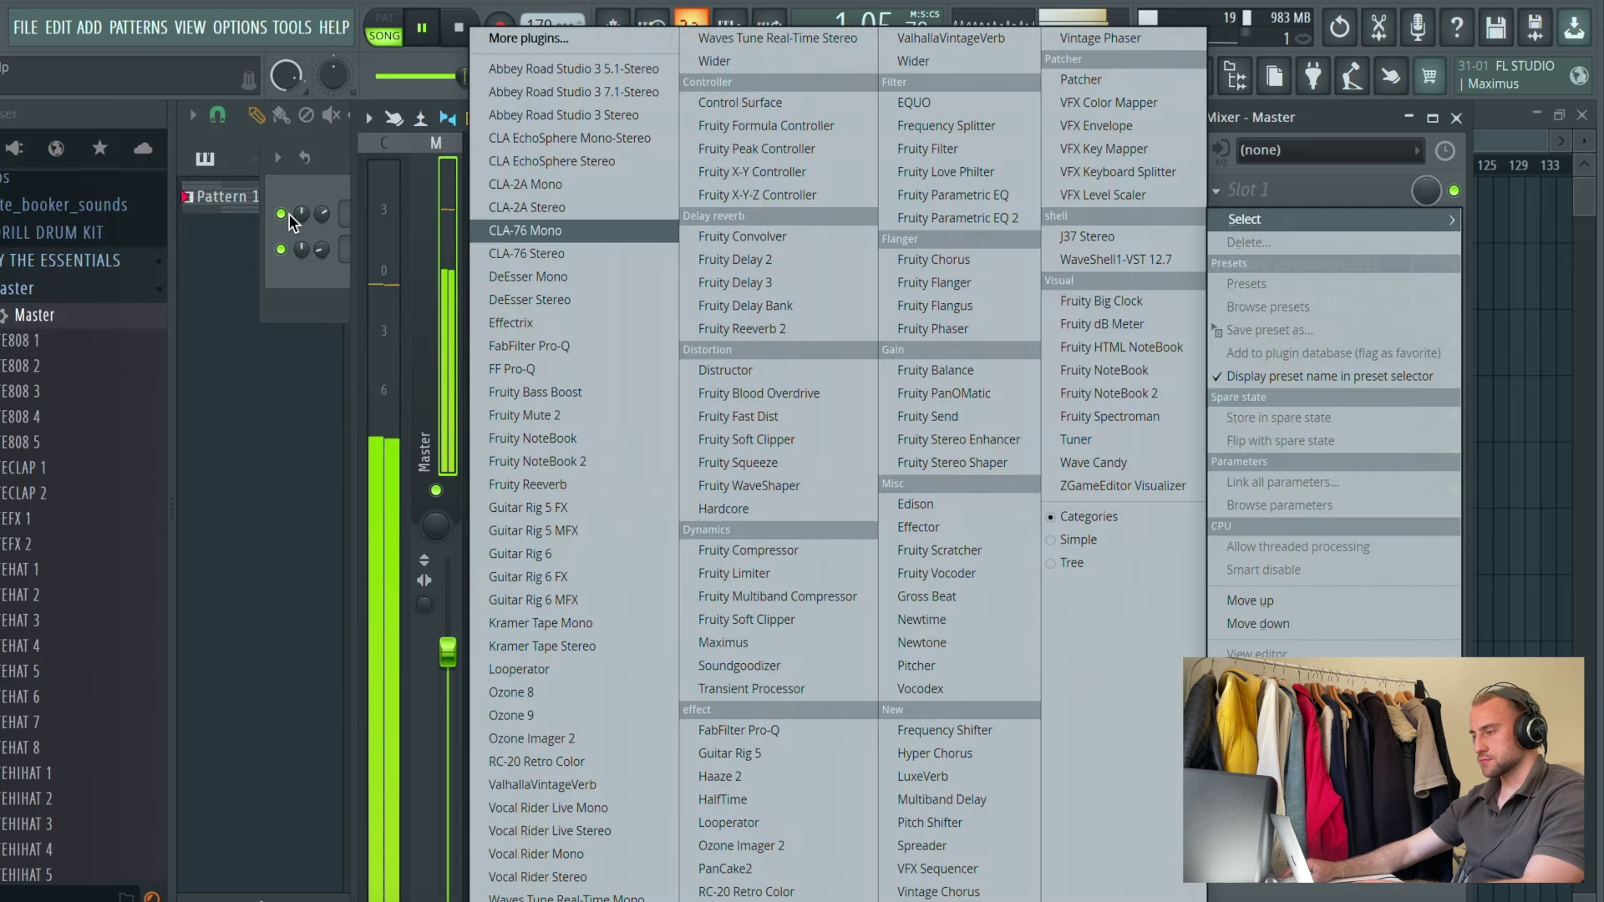
{"action": "left_click", "coordinate": [596, 413]}
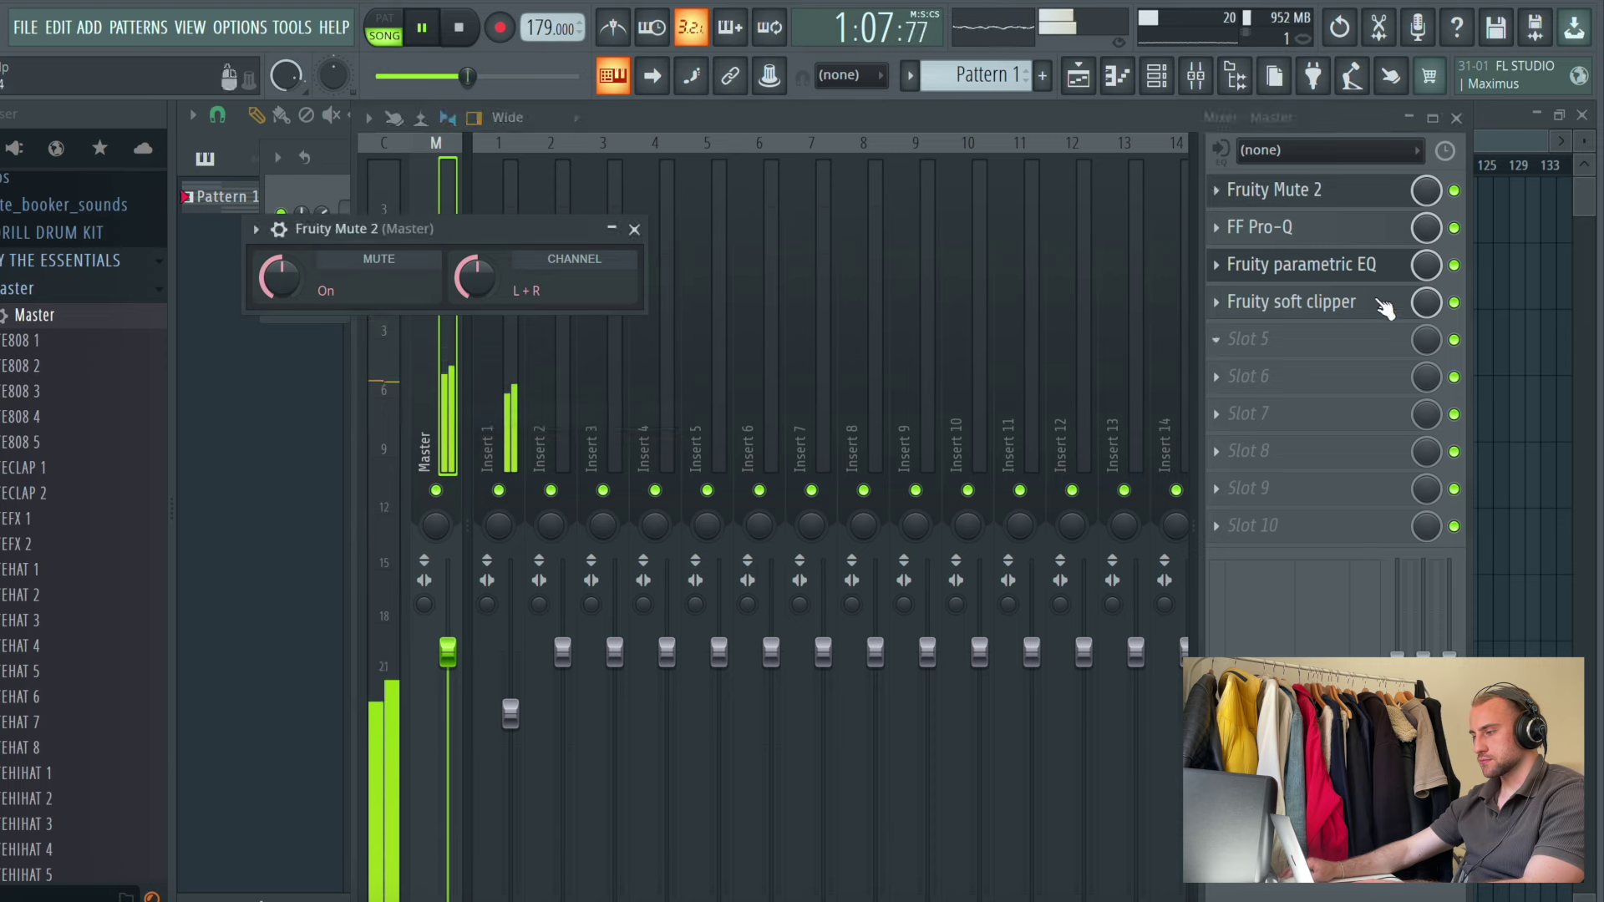
{"action": "right_click", "coordinate": [1426, 192]}
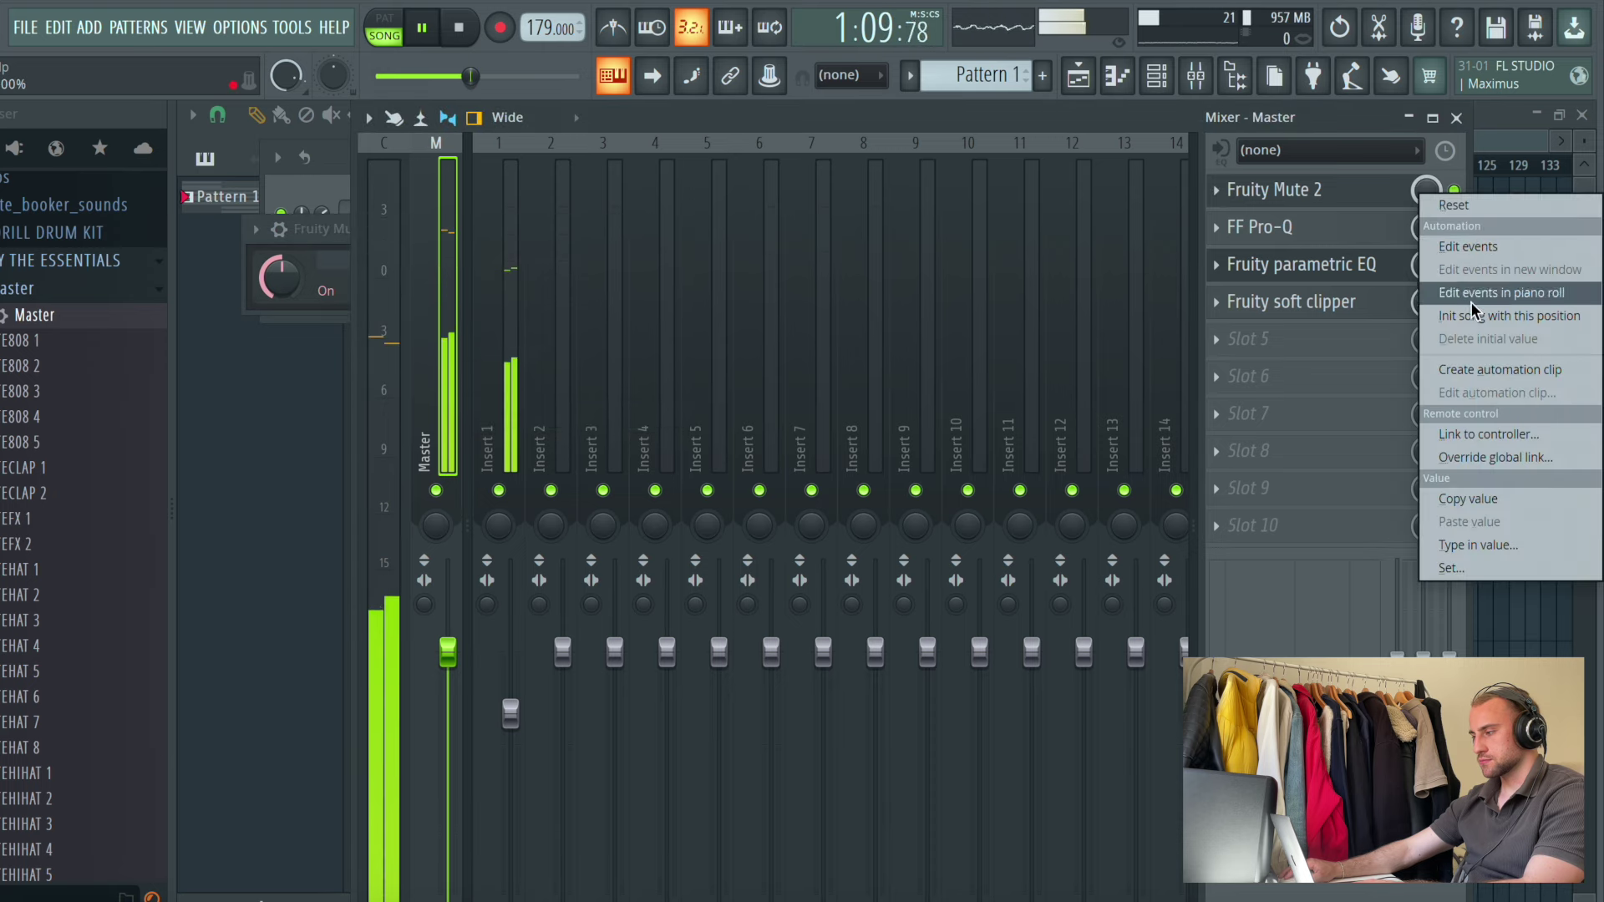
{"action": "left_click", "coordinate": [1495, 369]}
{"action": "left_click", "coordinate": [1115, 77]}
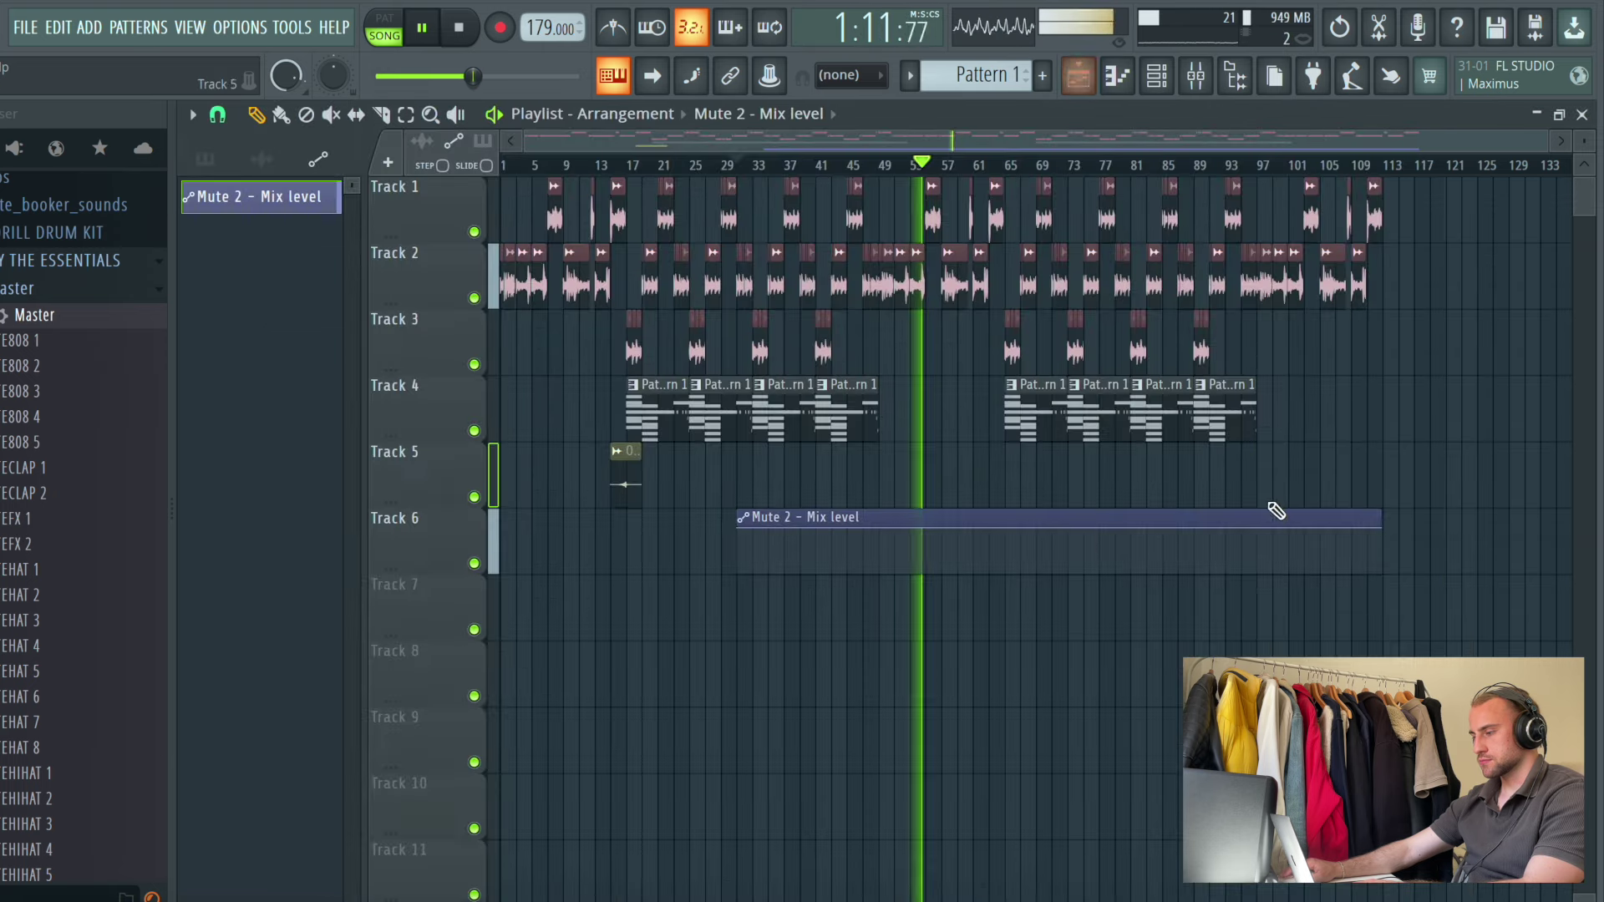
Move the Mute 2 mix level clip to bar 1 and duplicate the Fever Dream chops from bar 97 onwards to start at bar 113
{"action": "left_click_drag", "start_coordinate": [1233, 515], "coordinate": [981, 515]}
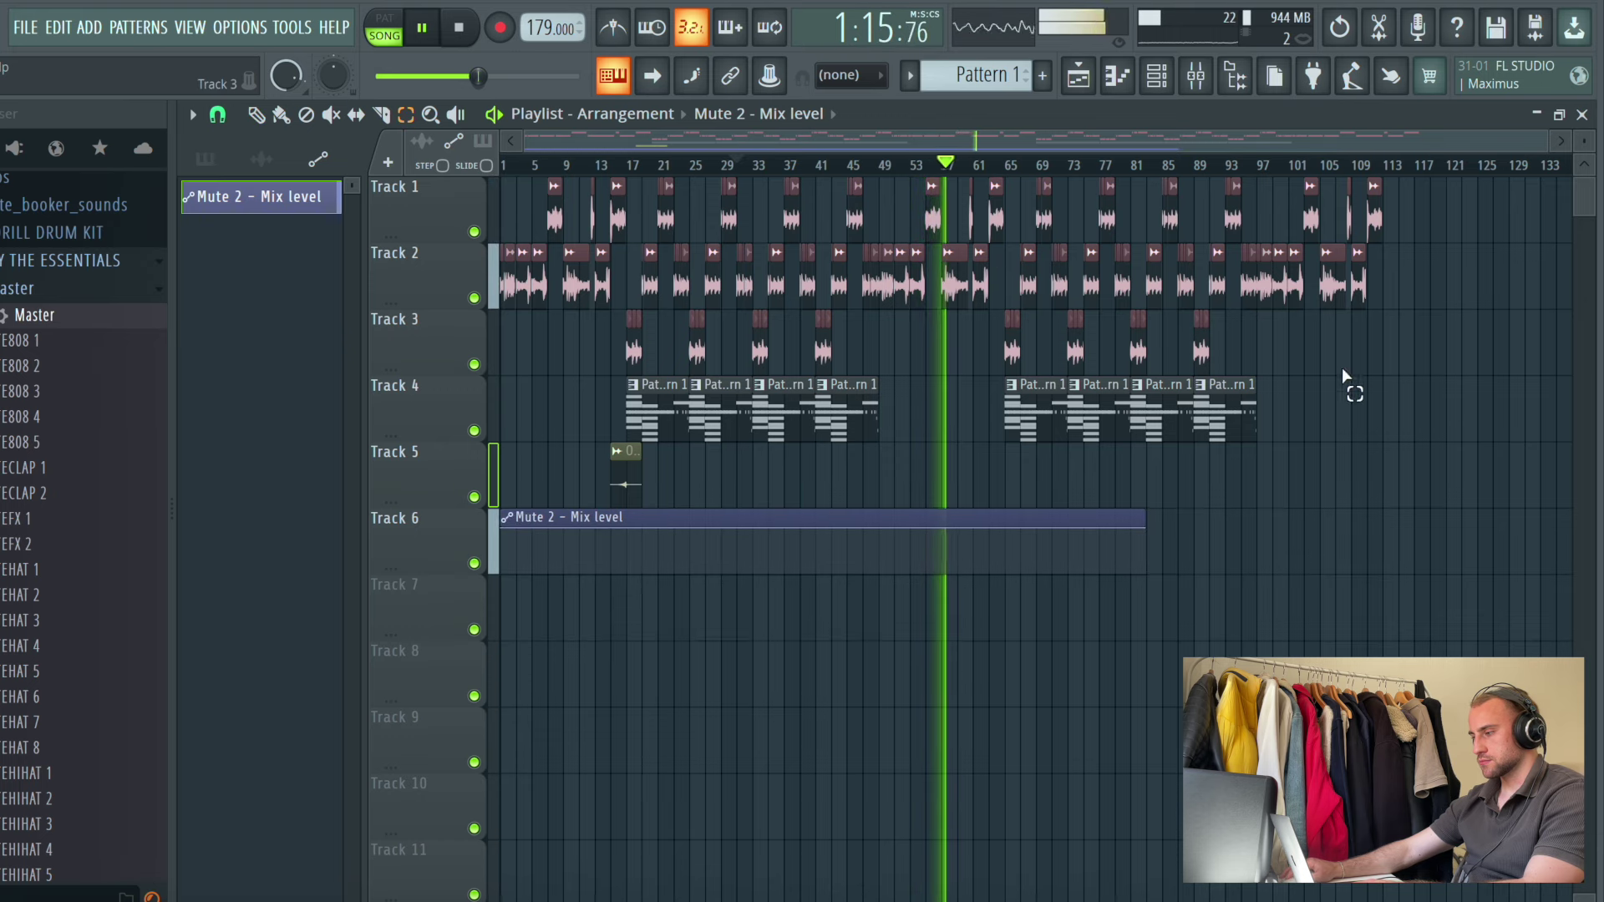
{"action": "left_click_drag", "start_coordinate": [1439, 180], "coordinate": [1267, 291]}
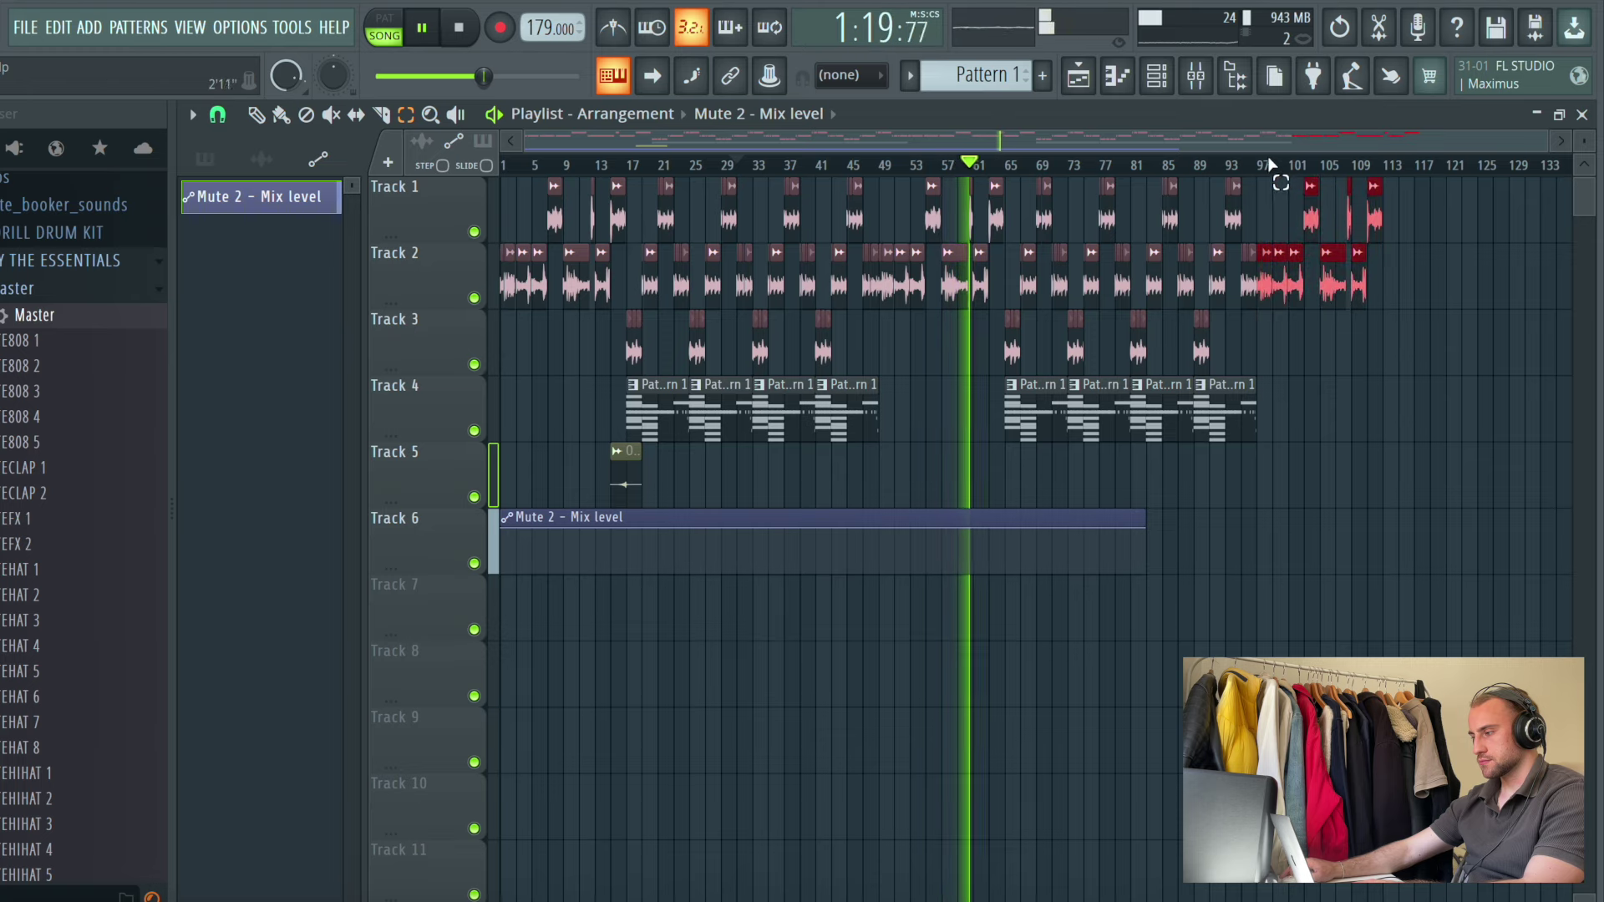
{"action": "scroll", "coordinate": [1272, 165], "scroll_direction": "up", "scroll_amount": 10}
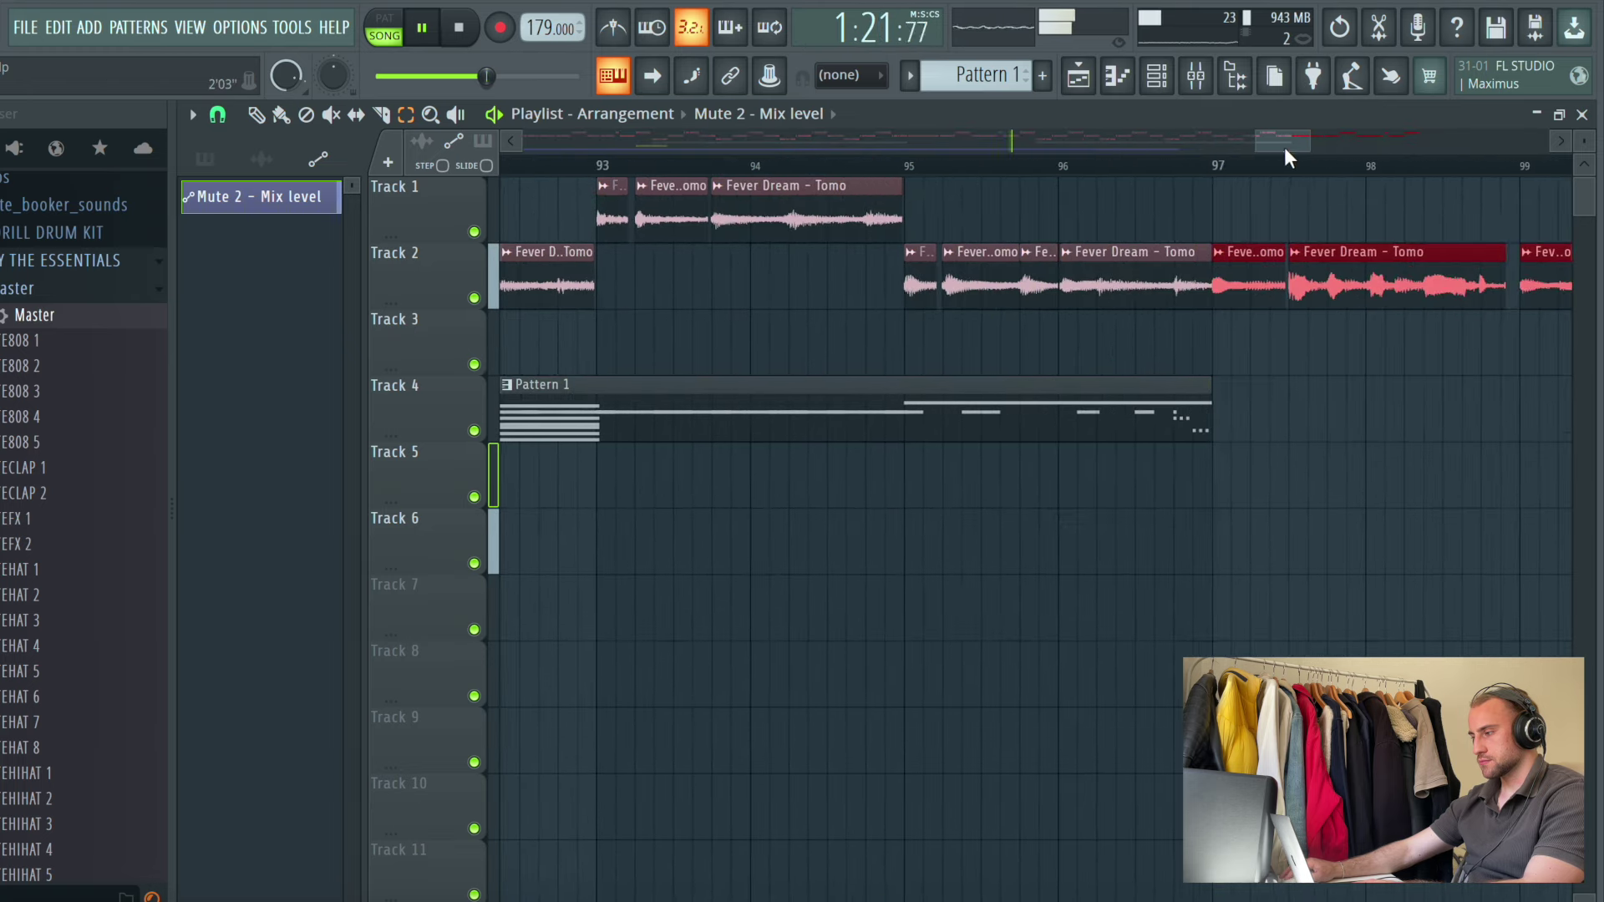
{"action": "scroll", "coordinate": [1272, 164], "scroll_direction": "down", "scroll_amount": 10}
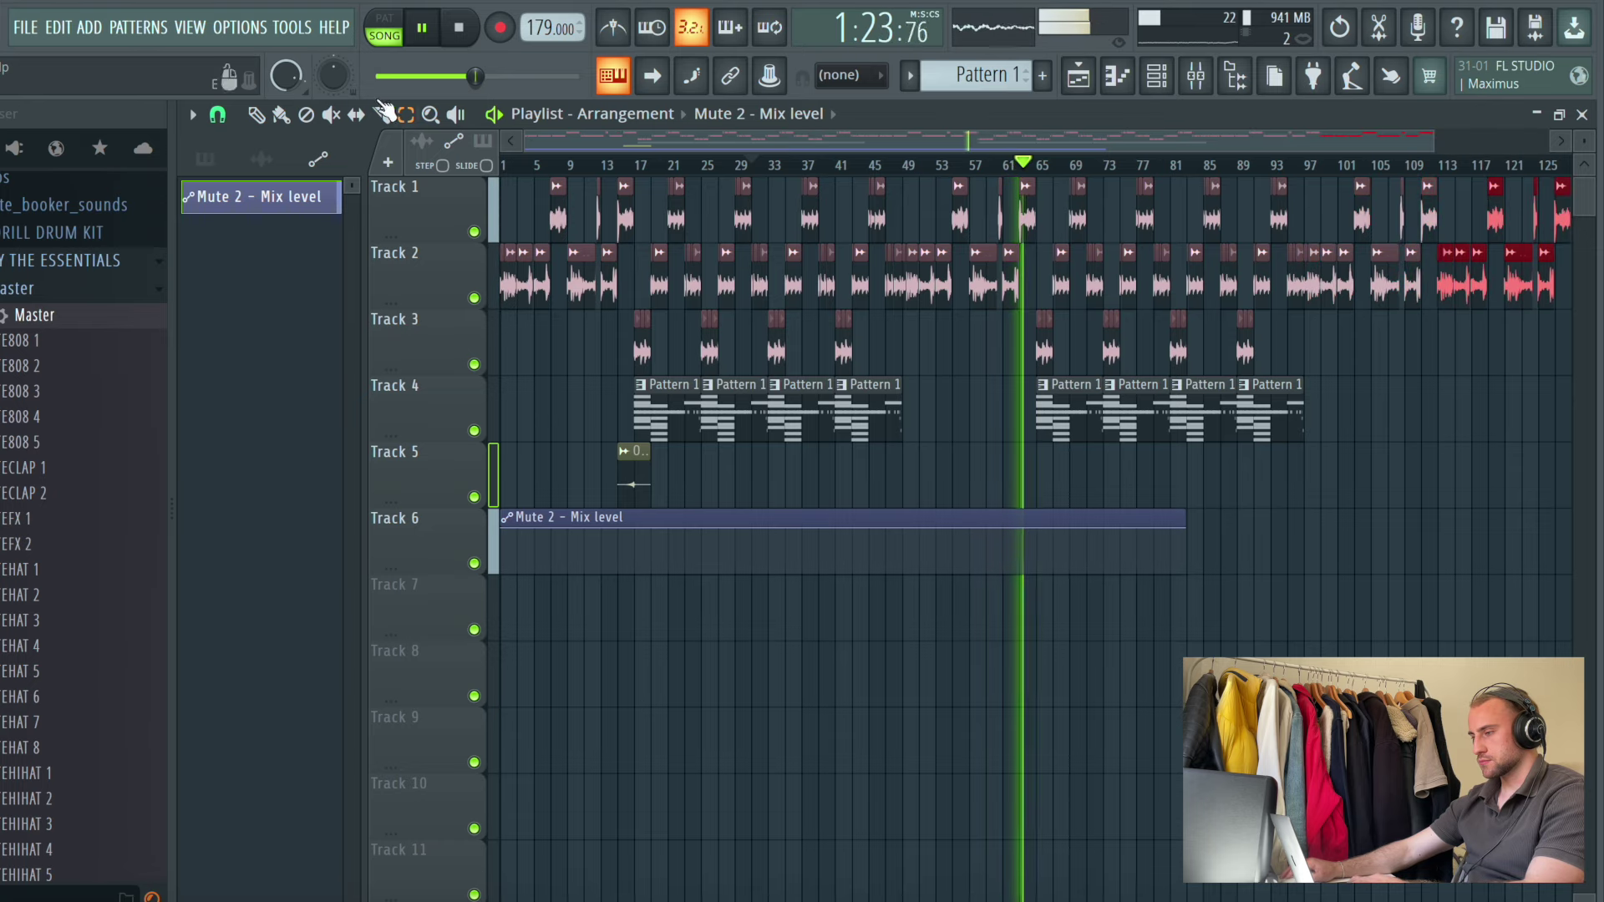
{"action": "scroll", "coordinate": [1443, 167], "scroll_direction": "up", "scroll_amount": 4}
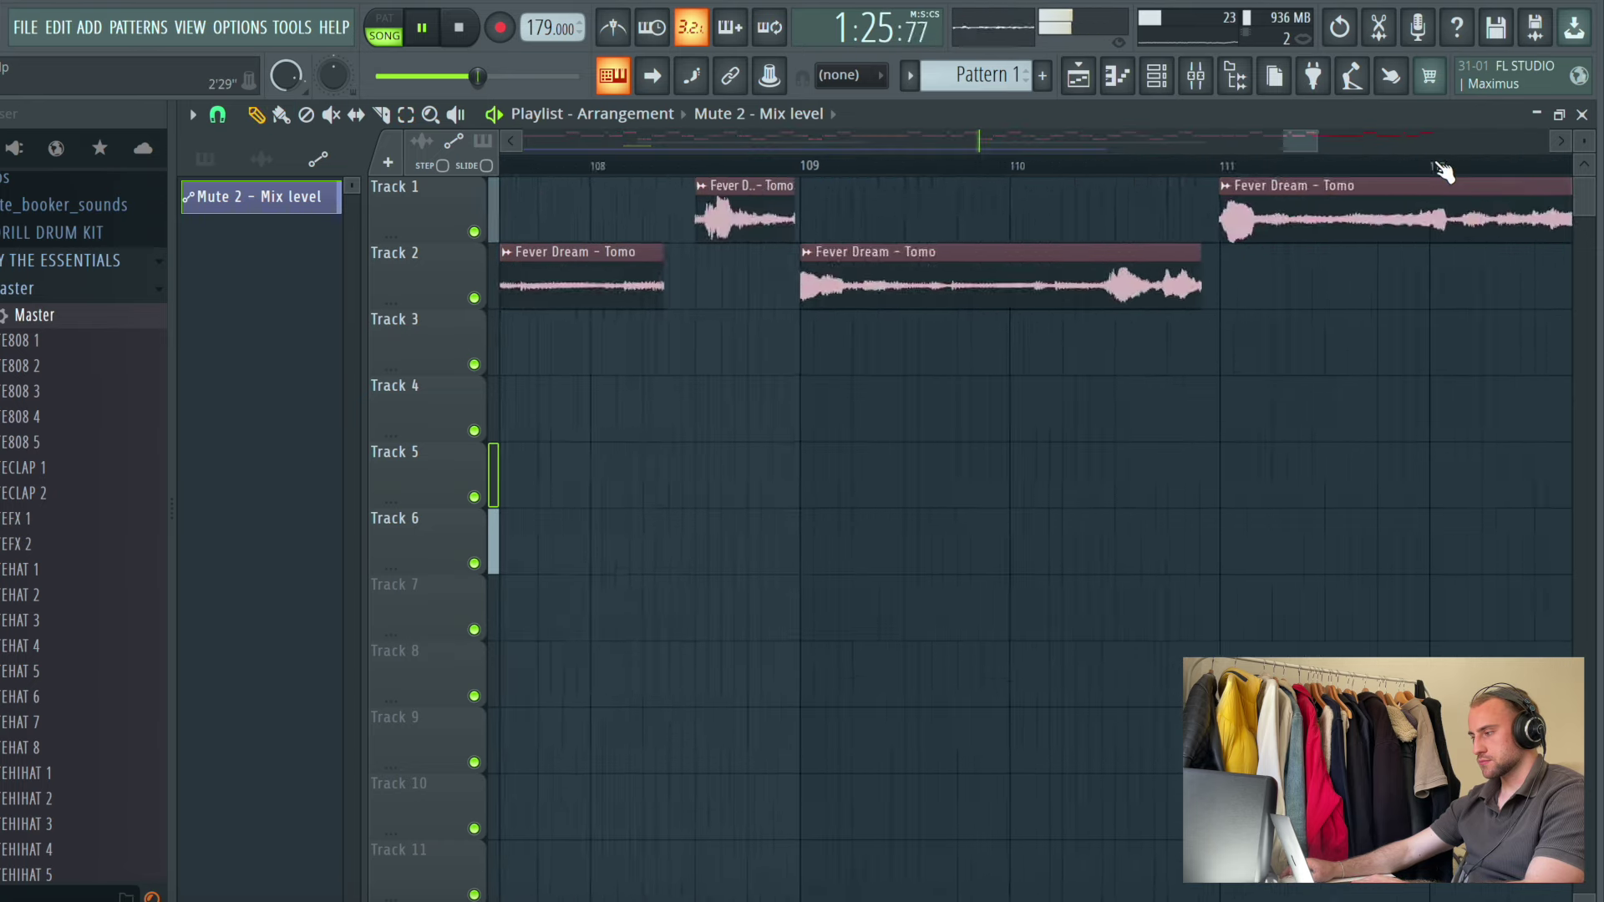
{"action": "scroll", "coordinate": [1420, 166], "scroll_direction": "down", "scroll_amount": 4}
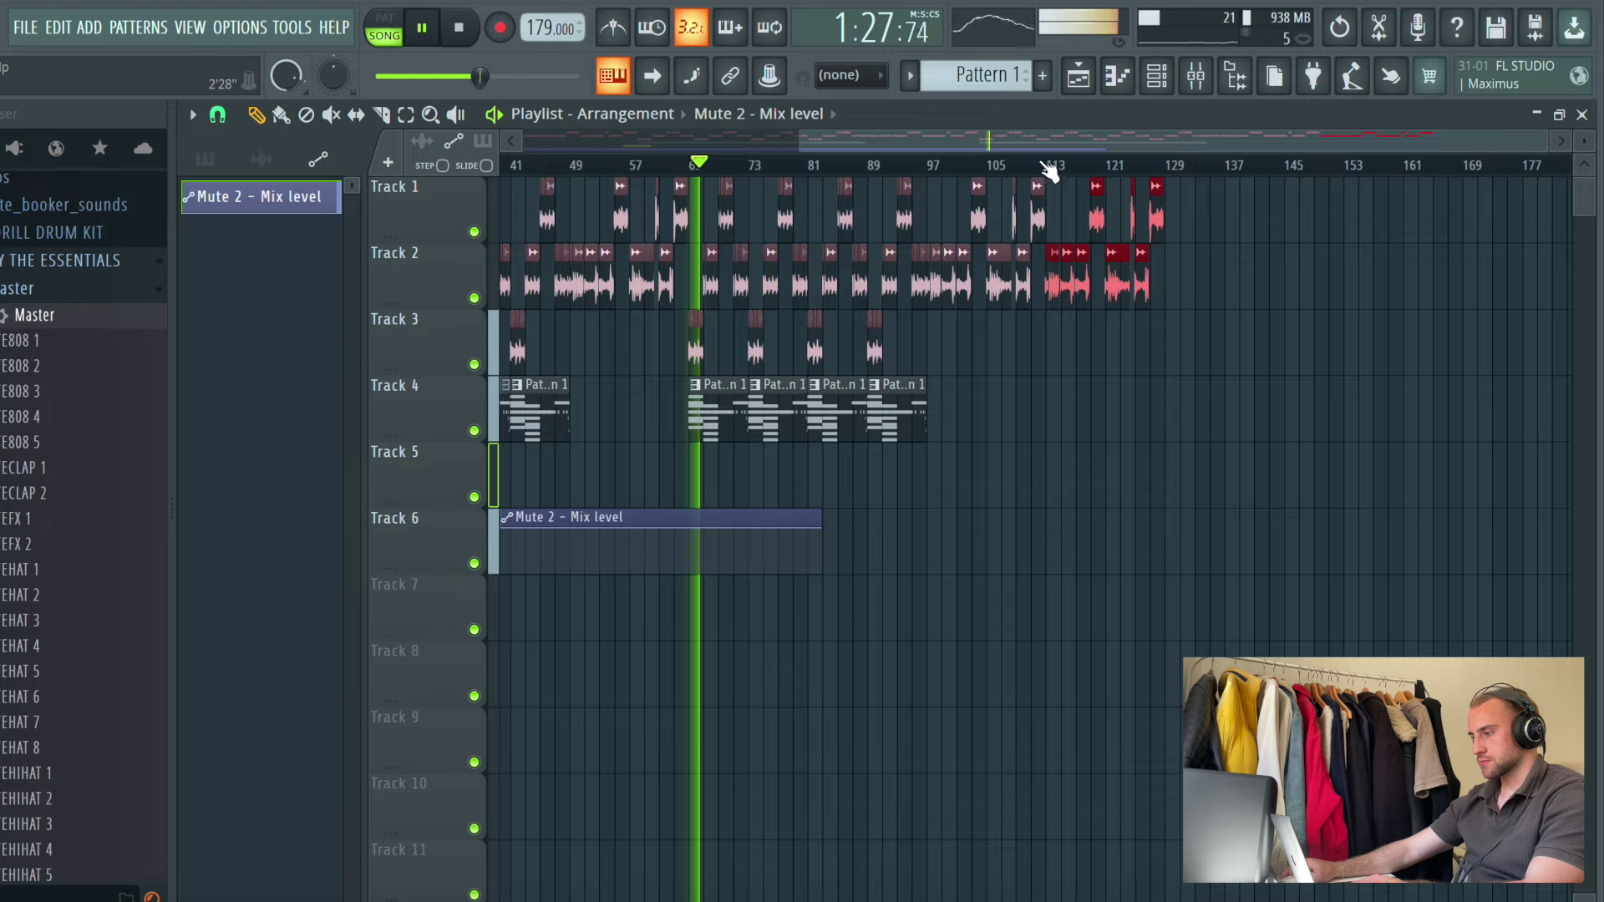
{"action": "scroll", "coordinate": [1062, 171], "scroll_direction": "up", "scroll_amount": 6}
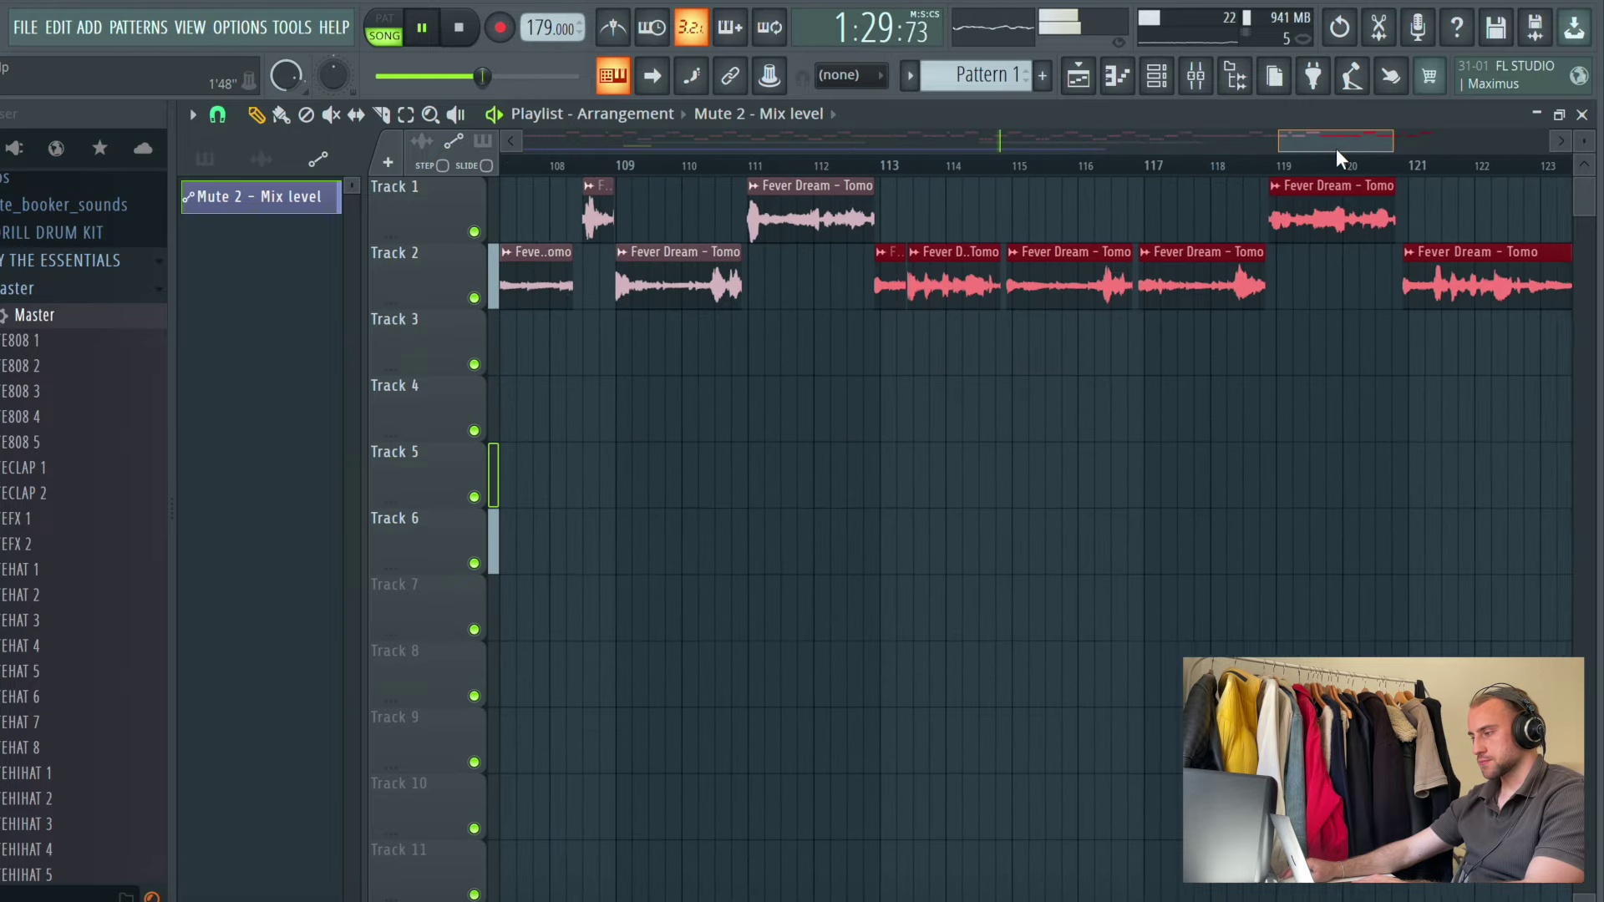
{"action": "scroll", "coordinate": [906, 165], "scroll_direction": "up", "scroll_amount": 4}
{"action": "left_click_drag", "start_coordinate": [905, 273], "coordinate": [1031, 275]}
{"action": "scroll", "coordinate": [1033, 167], "scroll_direction": "down", "scroll_amount": 6}
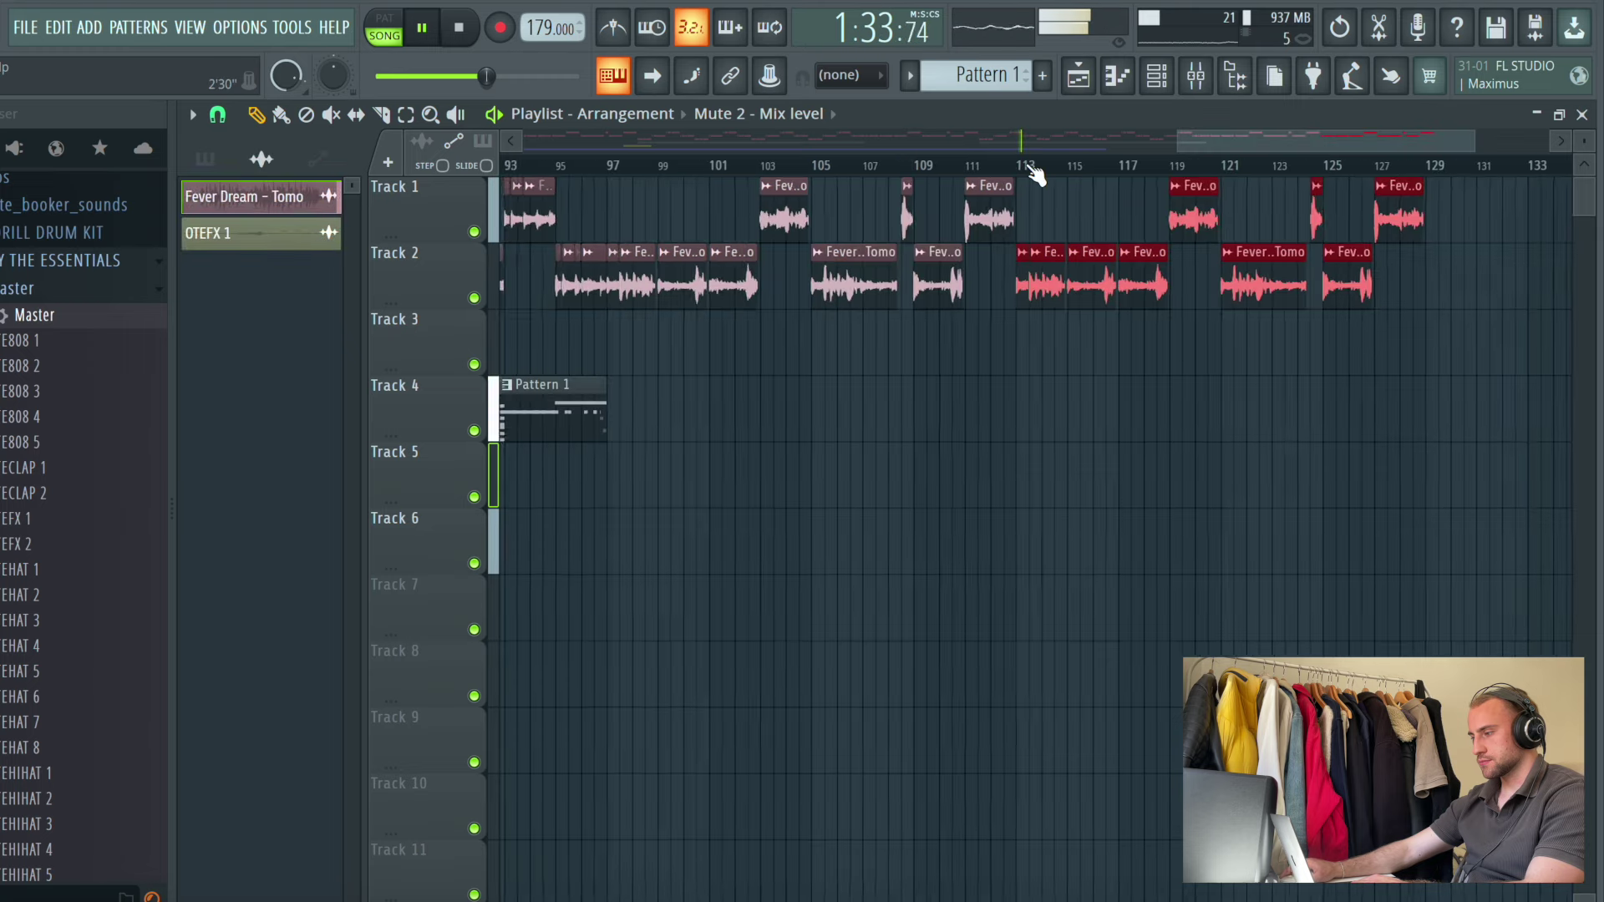
Delete the final Fever Dream chops on Tracks 1 and 2 from bar 121 onwards
{"action": "left_click", "coordinate": [1326, 431], "text": "ctrl"}
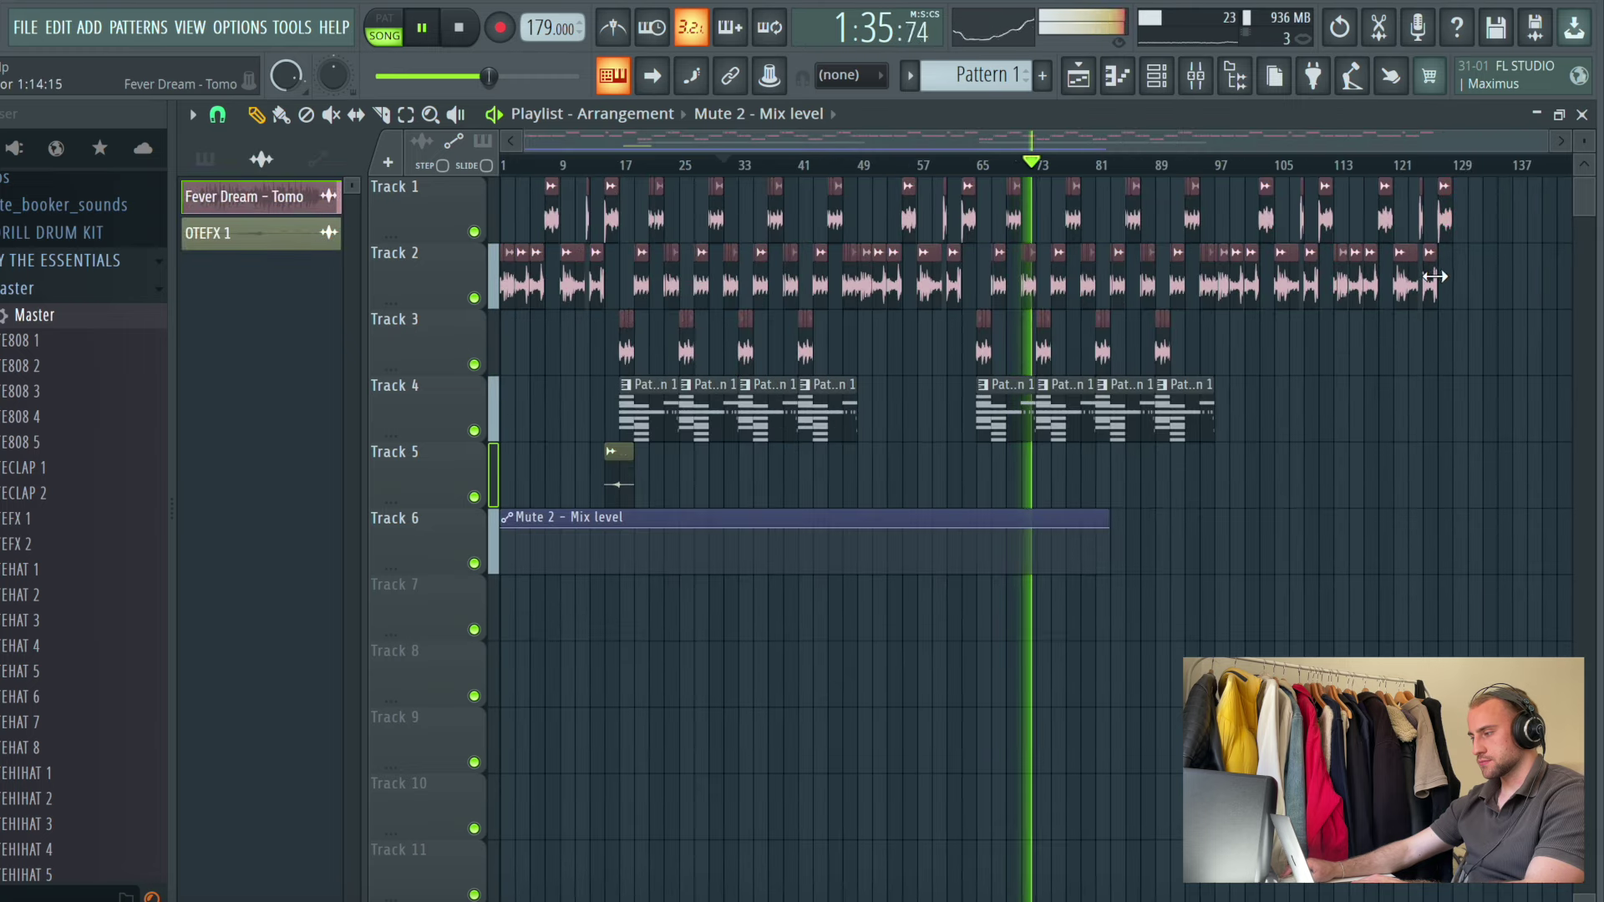
{"action": "right_click", "coordinate": [1436, 276]}
{"action": "right_click", "coordinate": [1406, 280]}
{"action": "right_click", "coordinate": [1445, 219]}
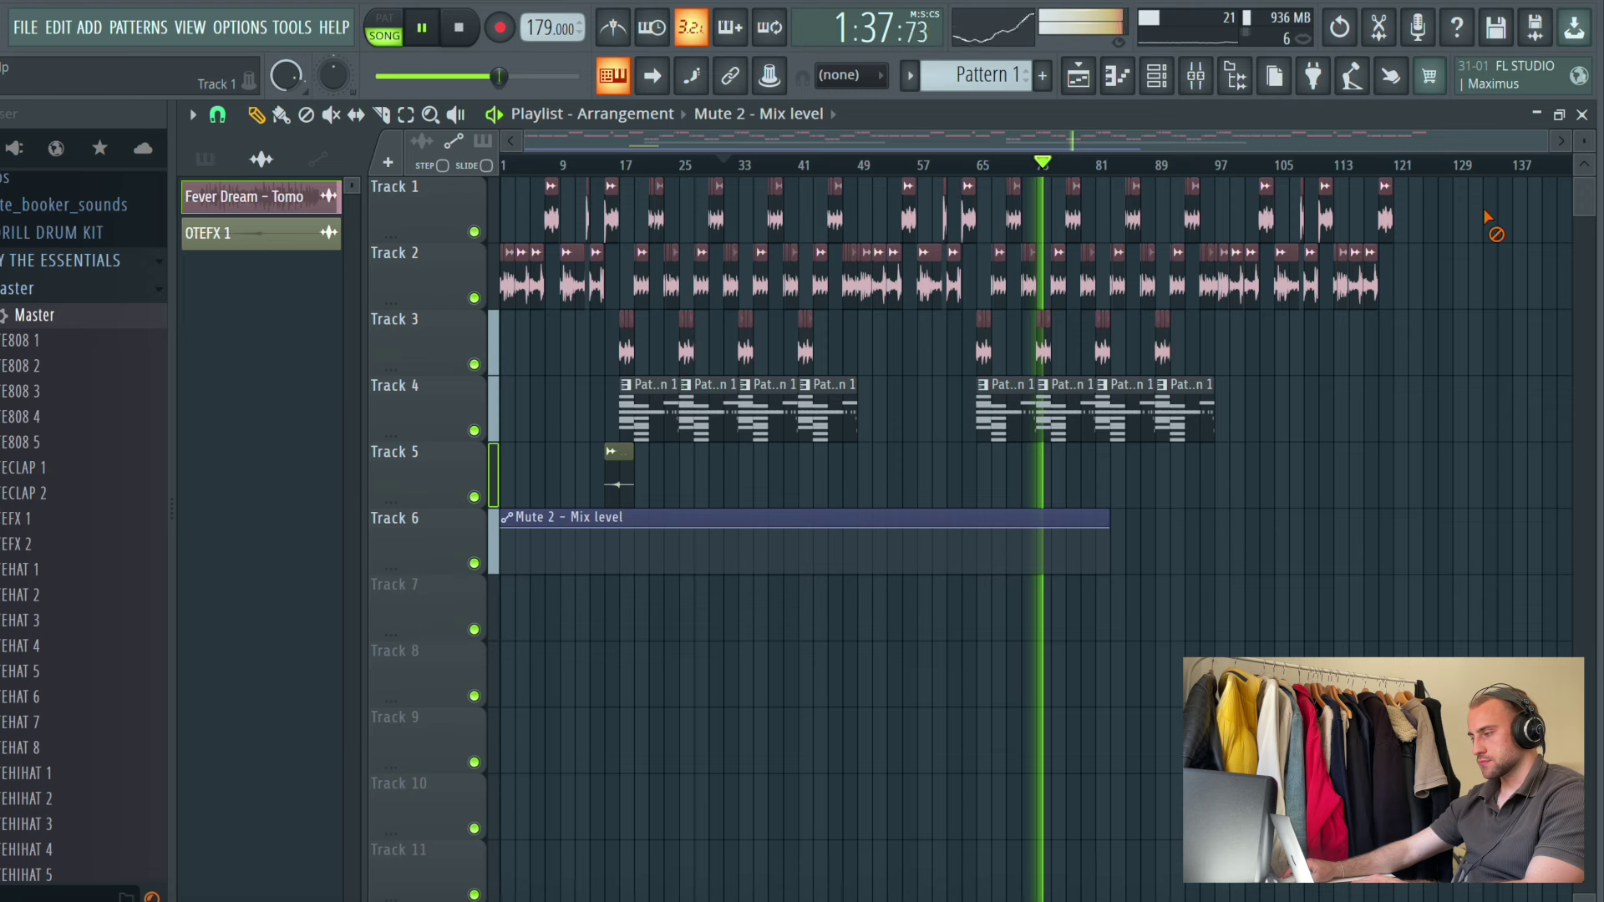
Extend the Mute 2 mix level clip to the end of the last chop and shape it into a curved fade-in and fade-out
{"action": "left_click", "coordinate": [1335, 164]}
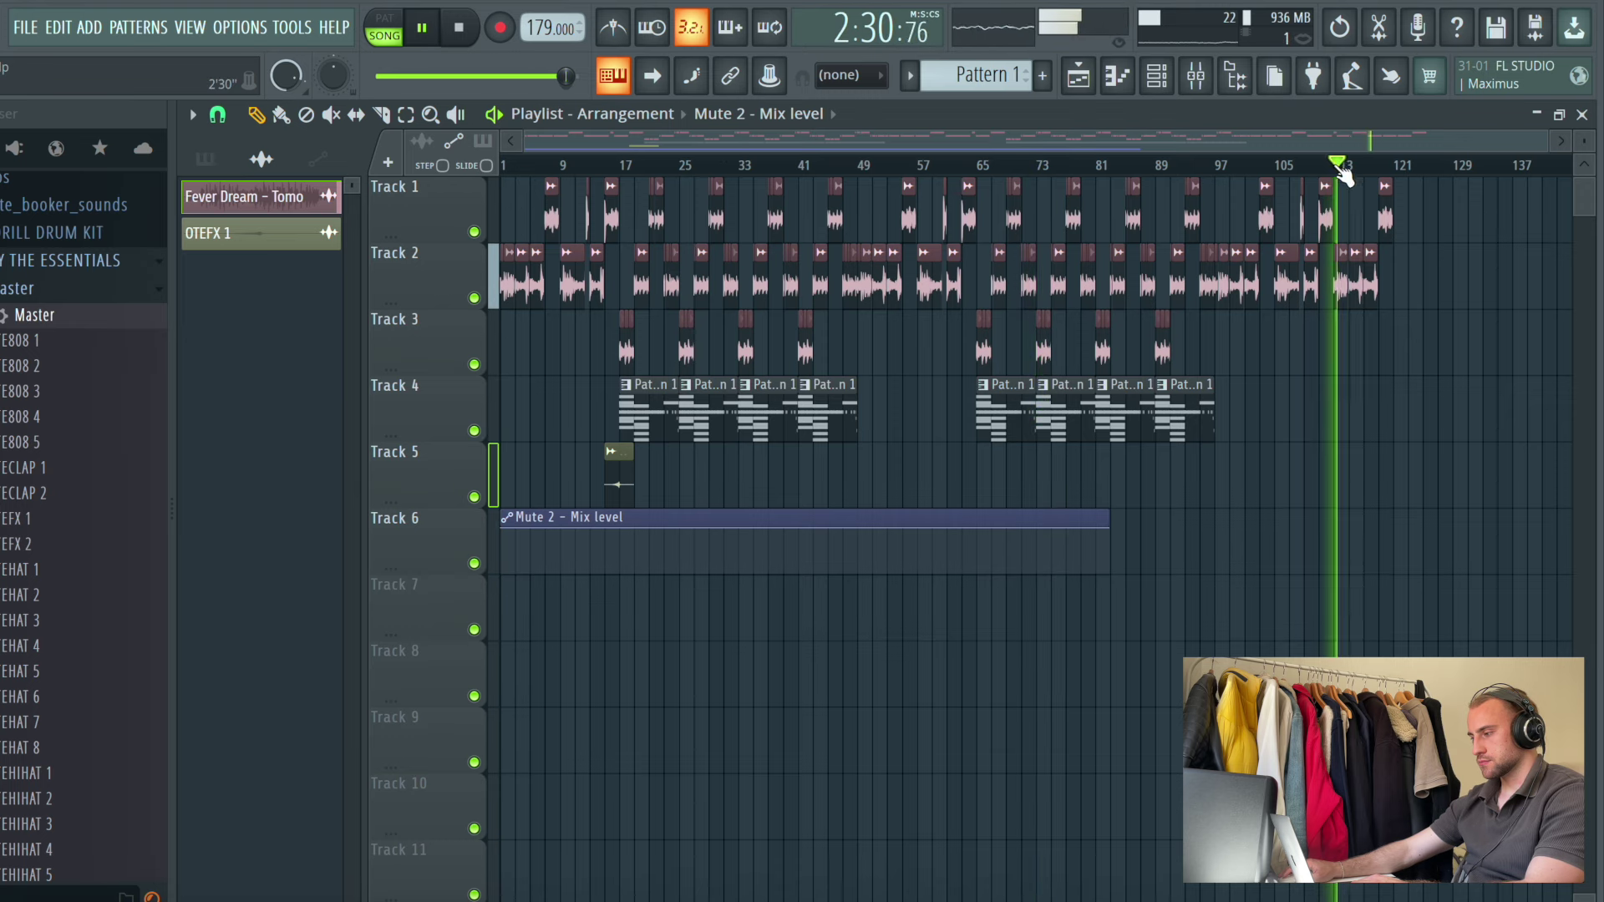
{"action": "left_click_drag", "start_coordinate": [1110, 520], "coordinate": [1377, 582]}
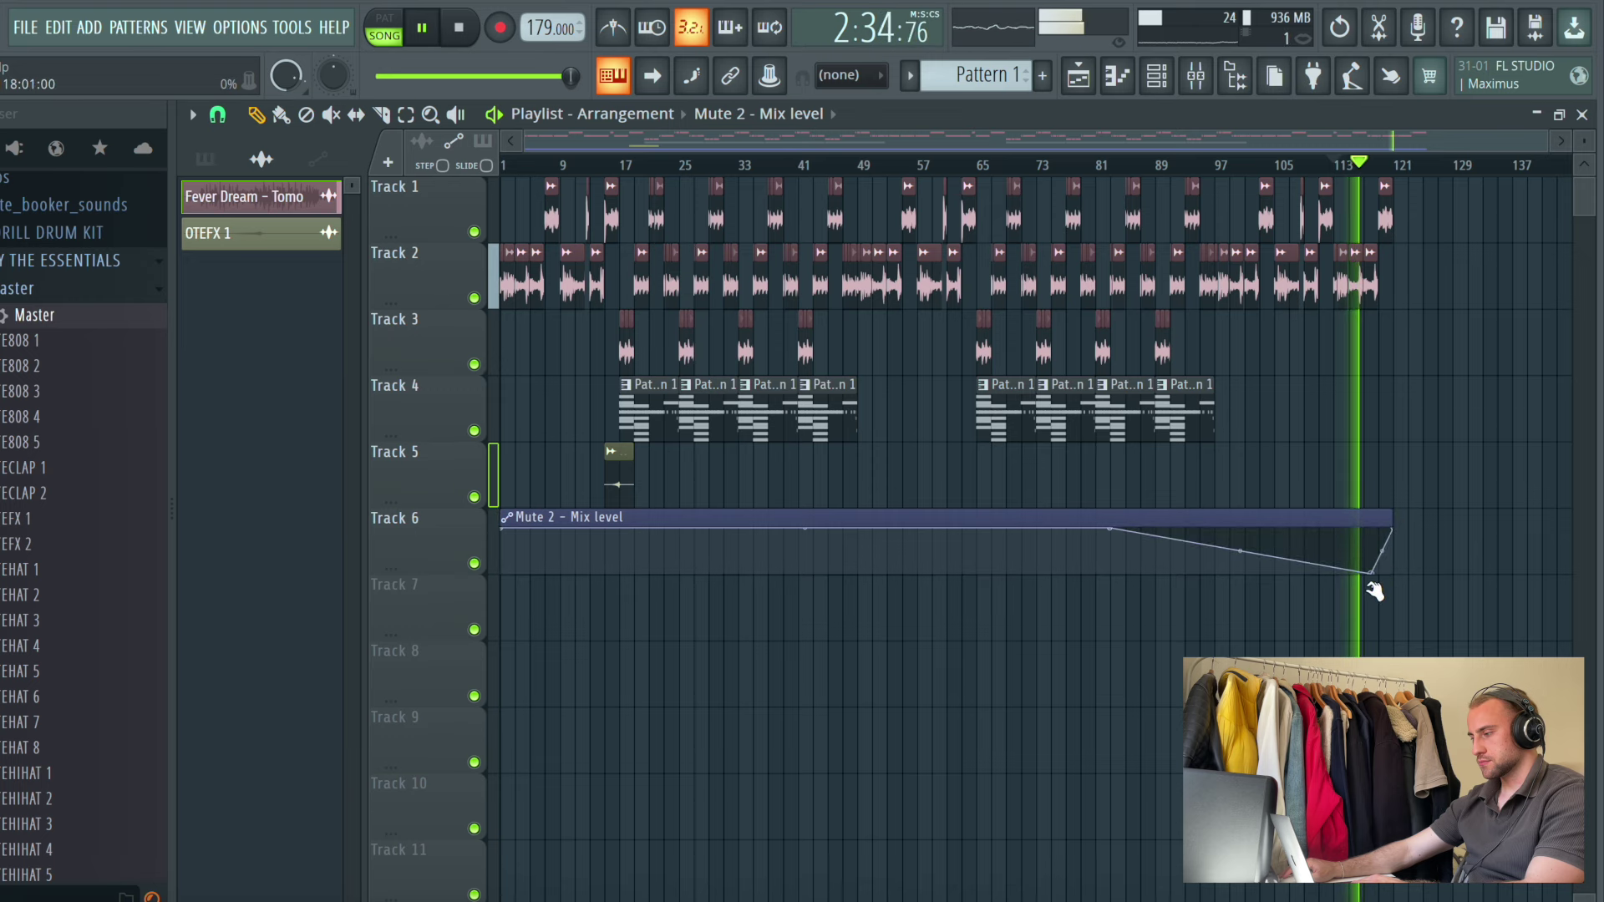
{"action": "left_click_drag", "start_coordinate": [513, 573], "coordinate": [529, 587]}
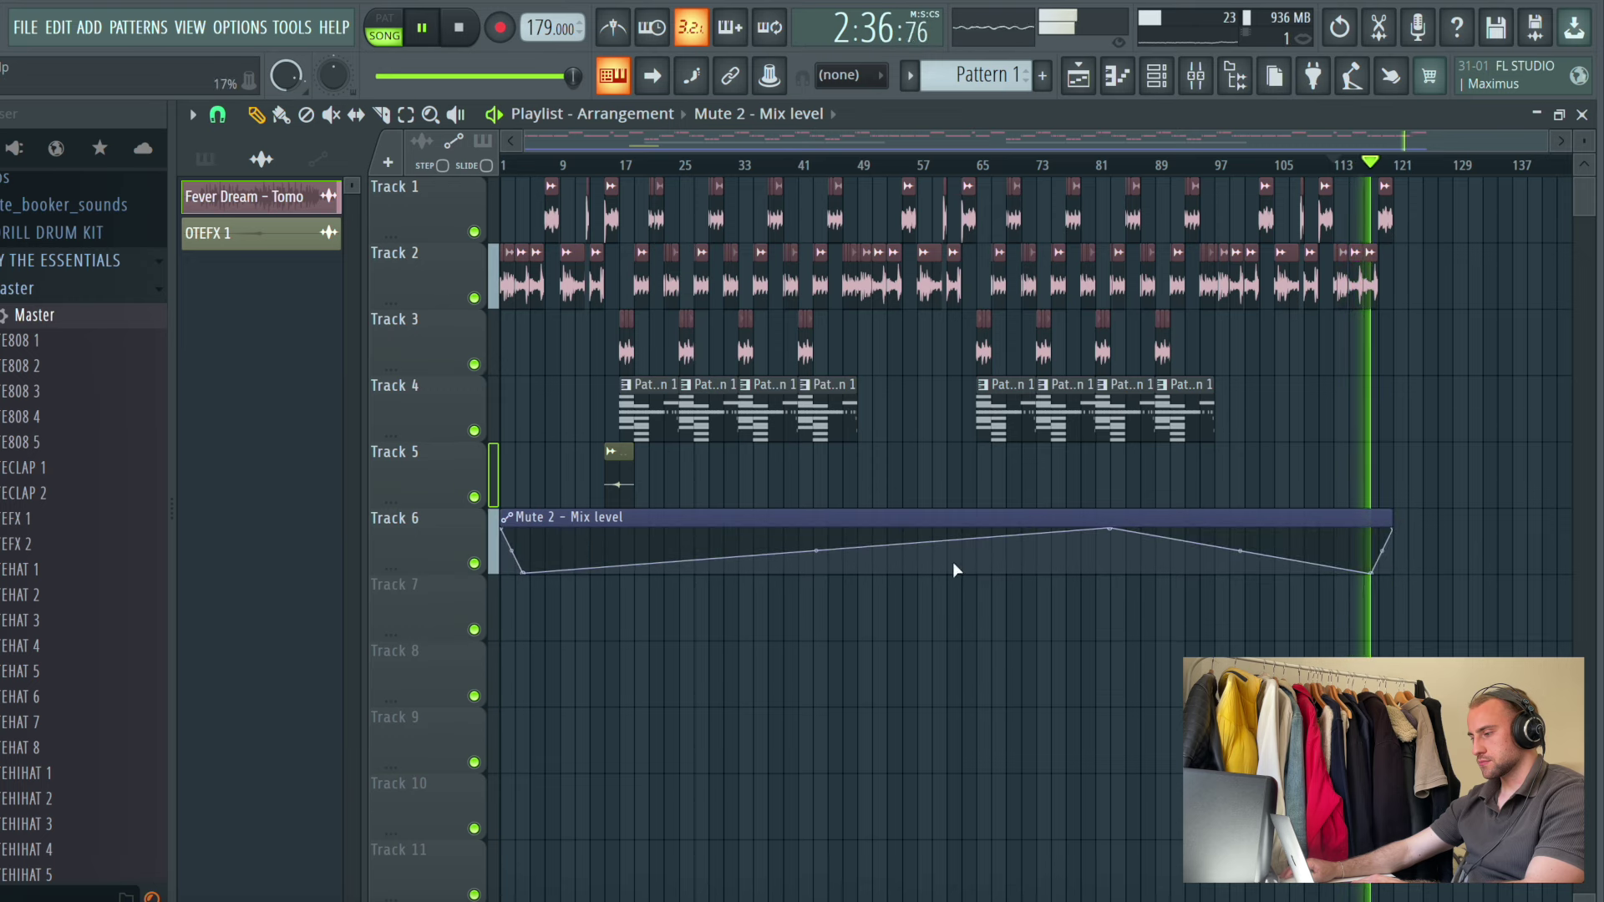
{"action": "right_click", "coordinate": [1110, 529]}
{"action": "left_click", "coordinate": [1124, 505]}
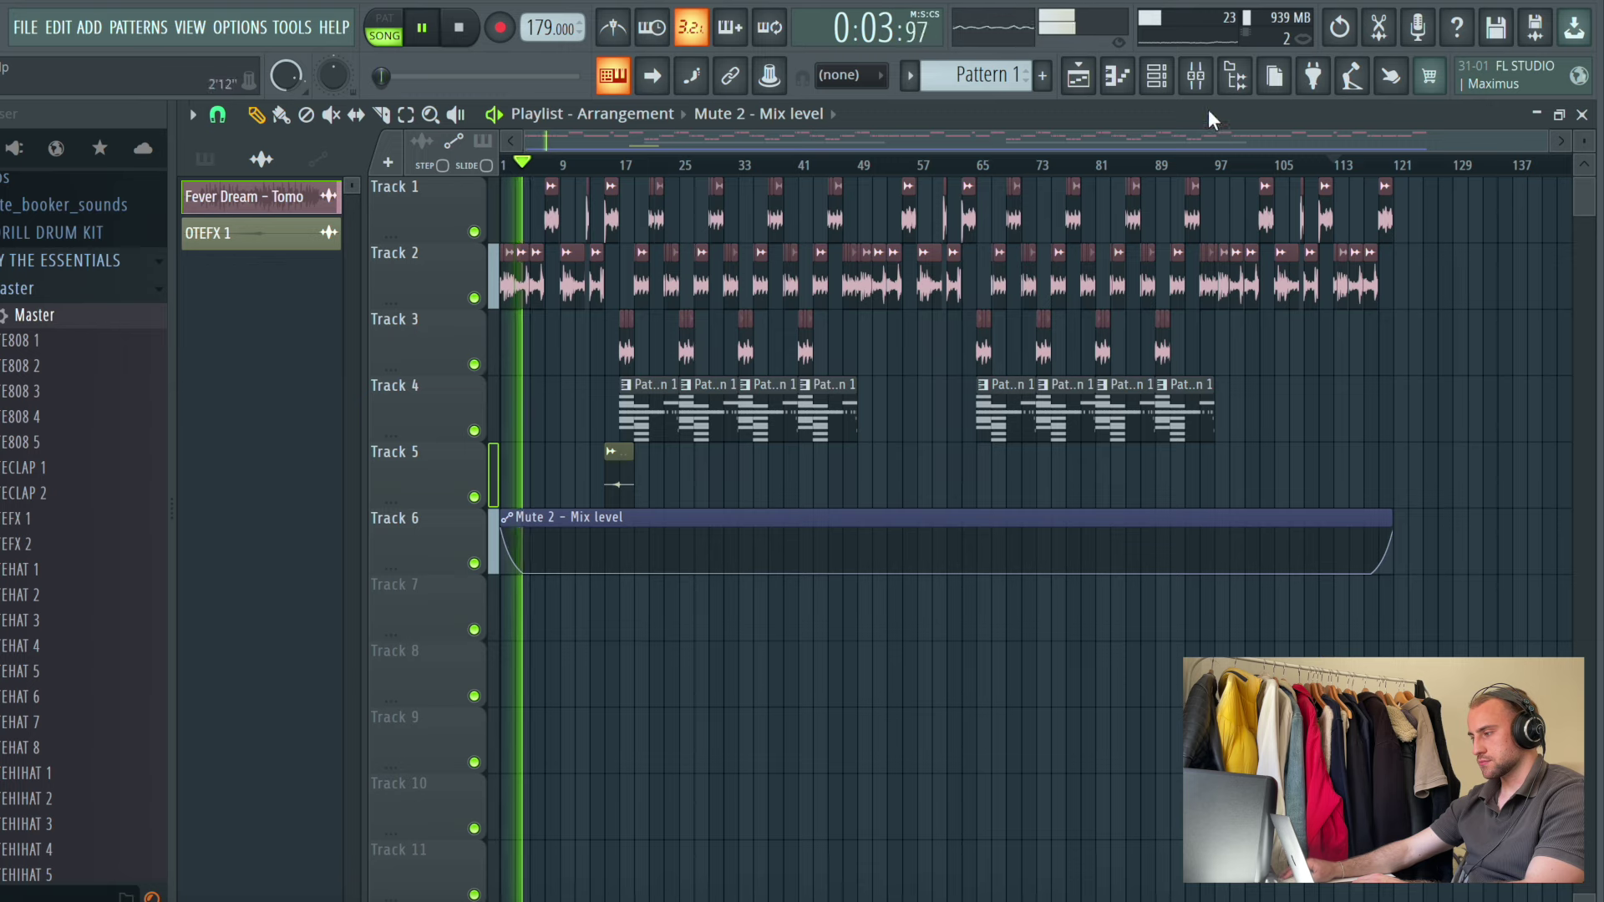
Open the Fruity Mute 2 settings on the Master channel and play the fade-in from the start
{"action": "left_click", "coordinate": [1196, 76]}
{"action": "left_click", "coordinate": [1354, 193]}
{"action": "key", "text": "space"}
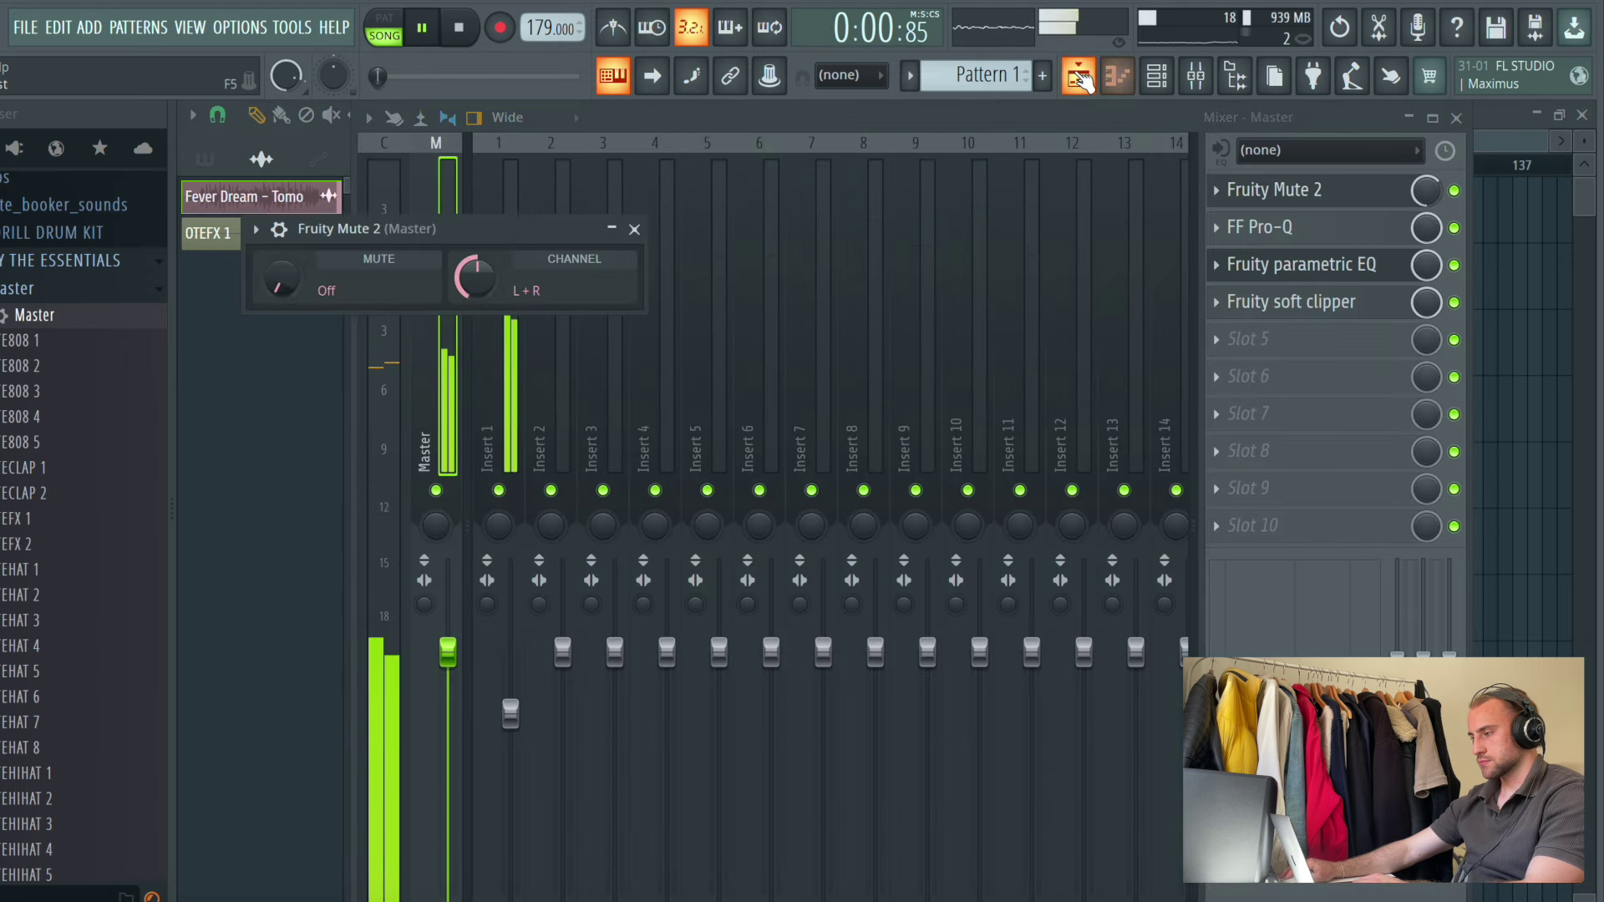
Copy the OTEFX 1 clip on Track 5 to the transition two bars before the second drum section at bar 65
{"action": "left_click", "coordinate": [1117, 77]}
{"action": "left_click_drag", "start_coordinate": [642, 165], "coordinate": [617, 163]}
{"action": "left_click", "coordinate": [616, 453]}
{"action": "left_click", "coordinate": [969, 489]}
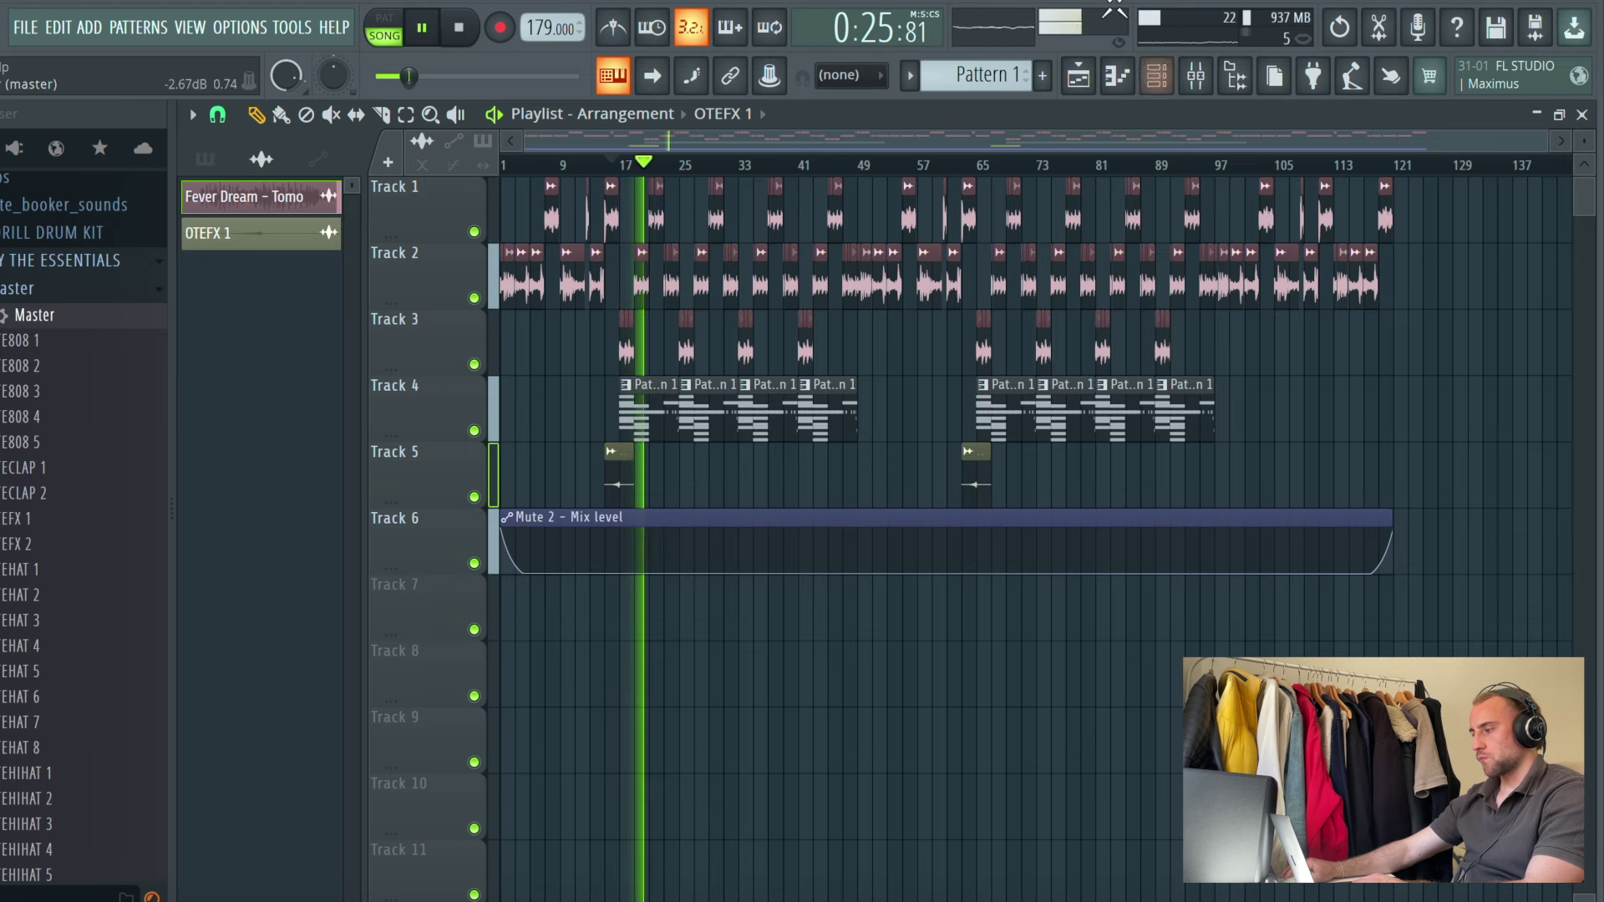
Unmute OTEKICK 1 and move its notes out of Pattern 1 into a new Pattern 2
{"action": "key", "text": "F6"}
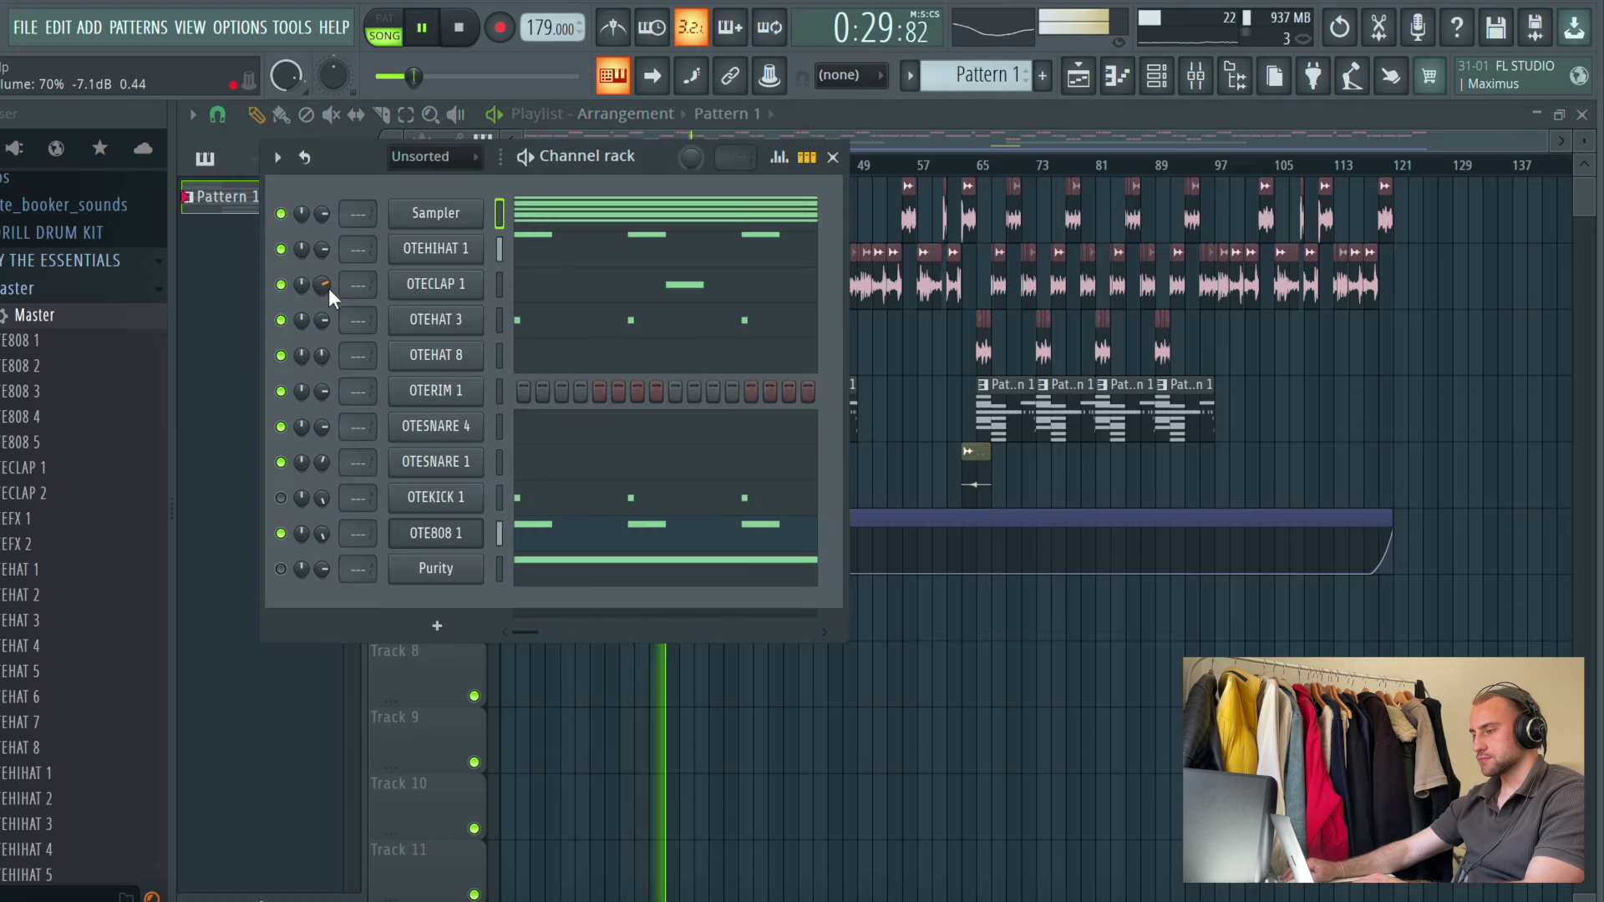
{"action": "left_click", "coordinate": [281, 499]}
{"action": "right_click", "coordinate": [461, 499]}
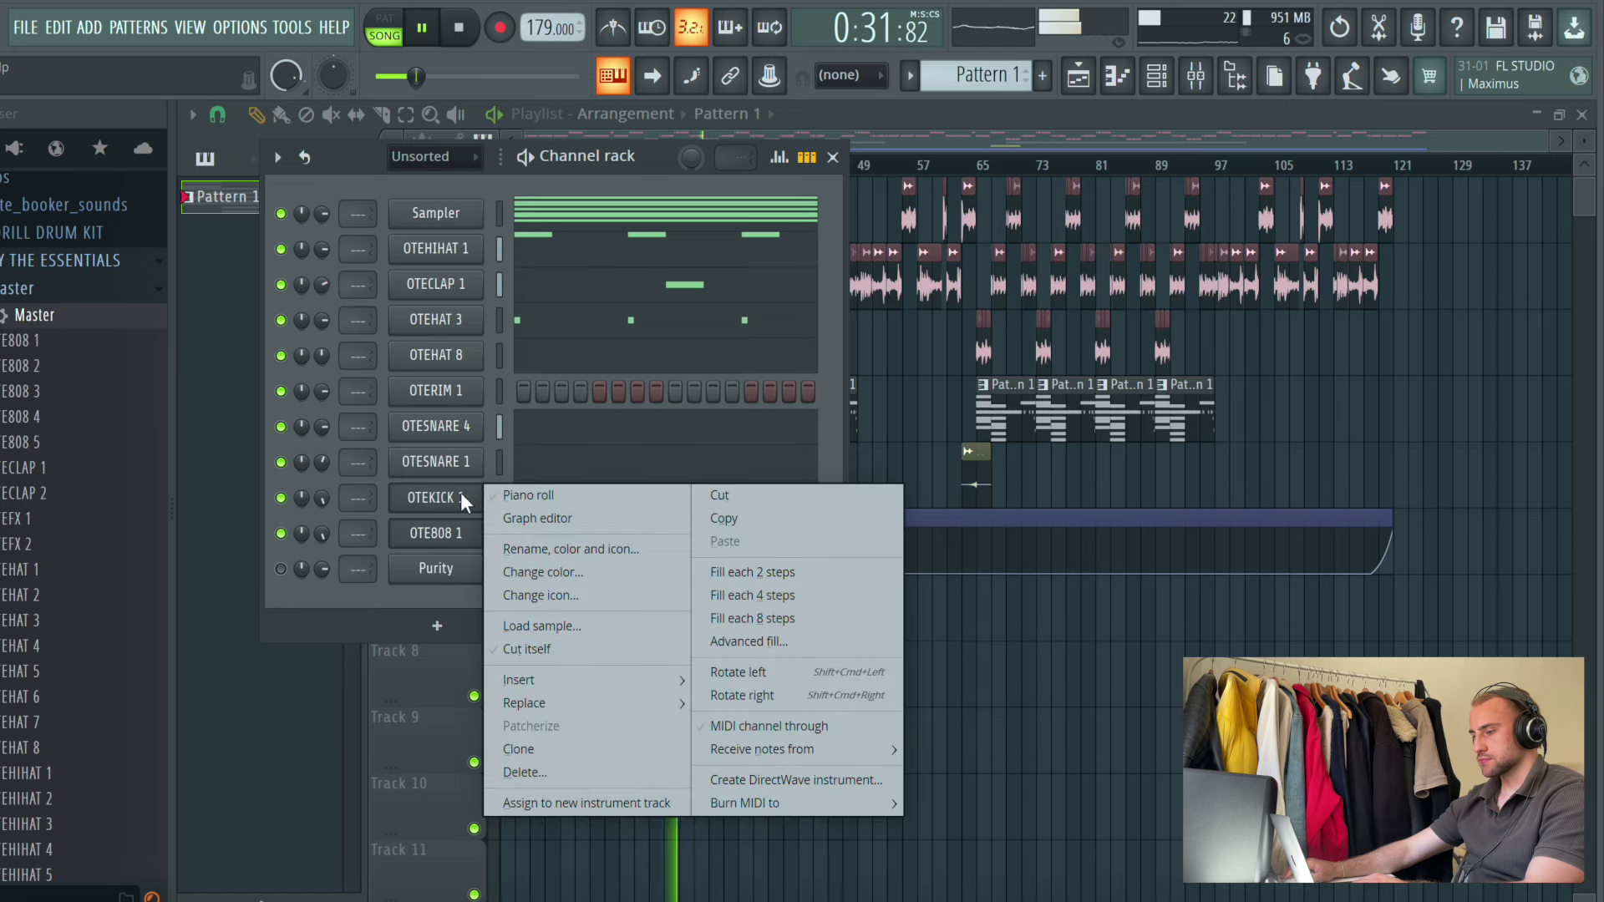
{"action": "left_click", "coordinate": [725, 496]}
{"action": "key", "text": "space"}
{"action": "scroll", "coordinate": [973, 75], "scroll_direction": "down", "scroll_amount": 1}
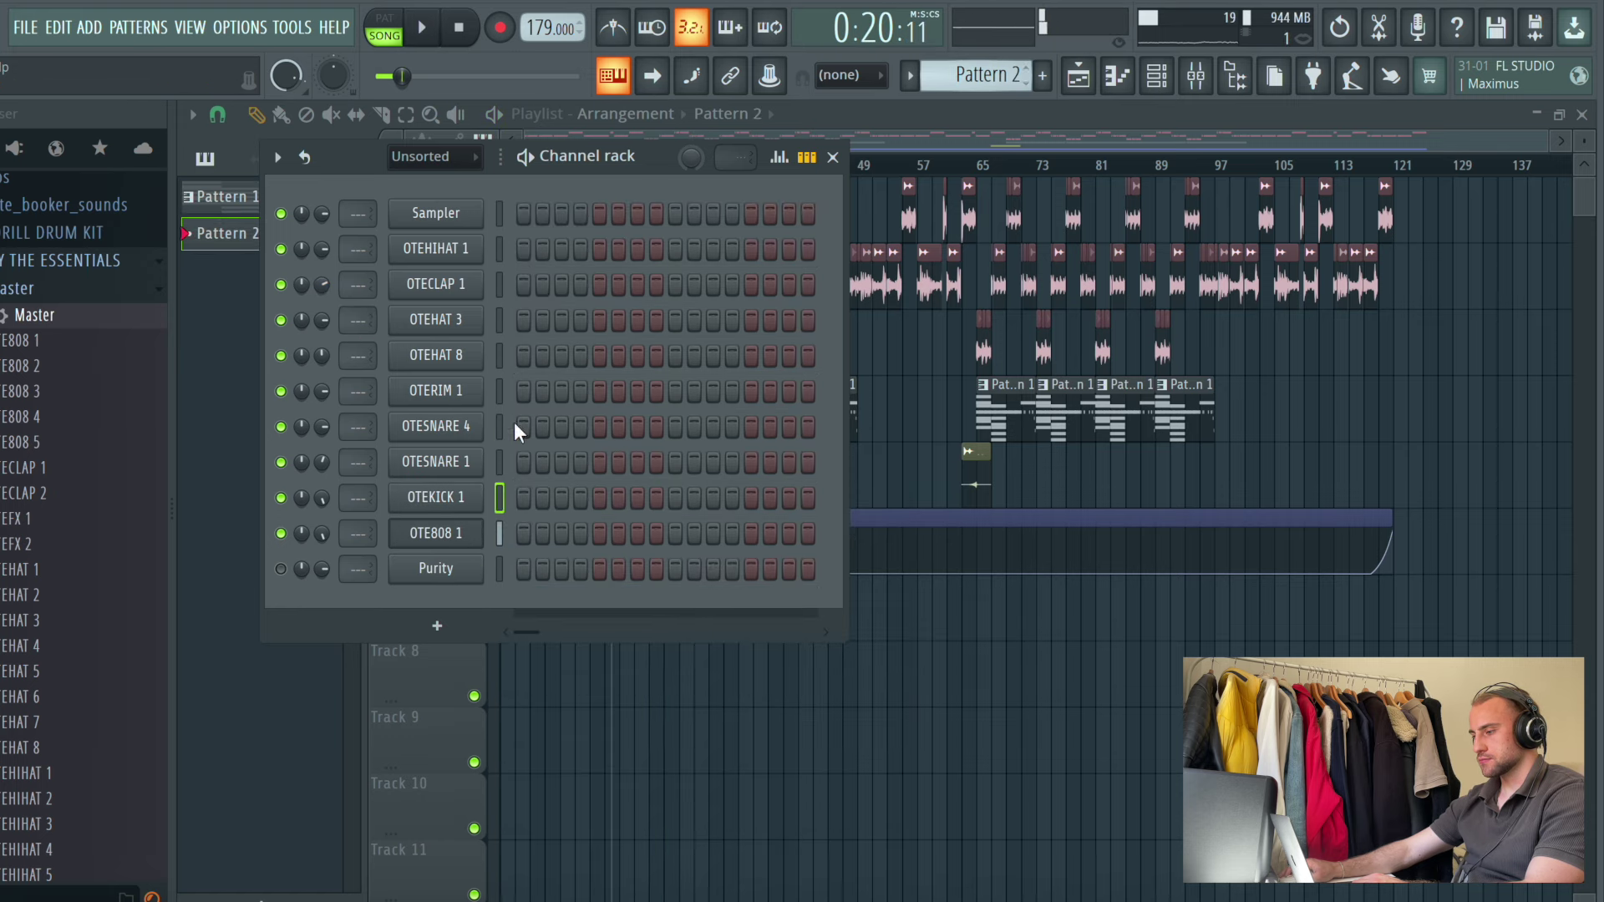
{"action": "right_click", "coordinate": [451, 498]}
{"action": "left_click", "coordinate": [748, 543]}
{"action": "left_click", "coordinate": [858, 697]}
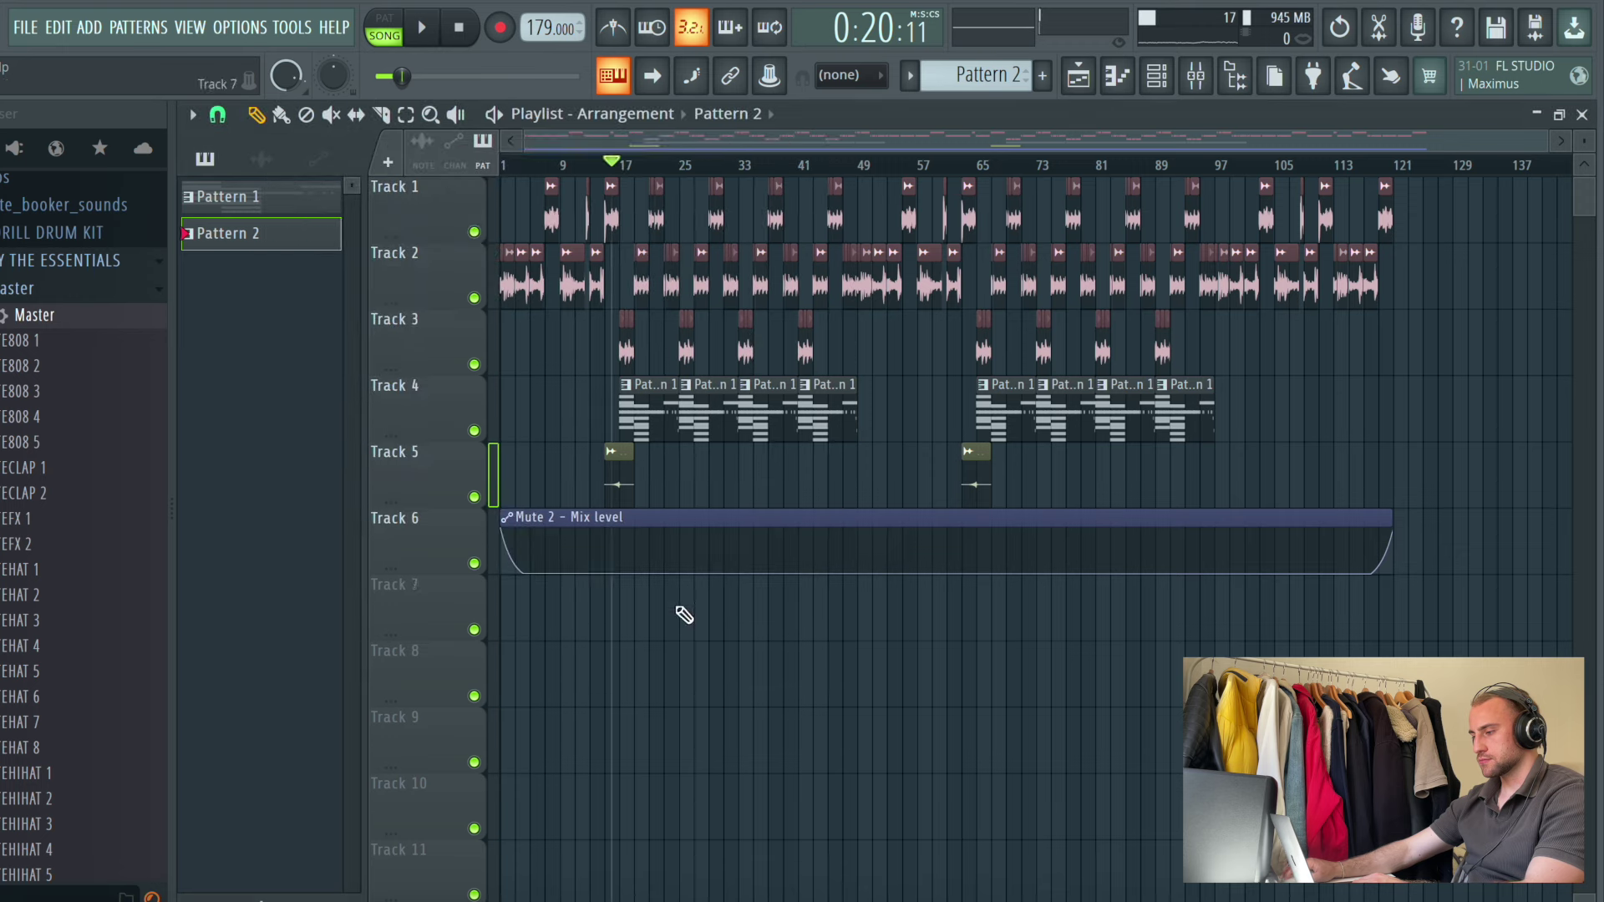
Place Pattern 2 clips on Track 7 at bars 25, 41, 73 and 89, with none at bar 17
{"action": "left_click_drag", "start_coordinate": [586, 623], "coordinate": [623, 654]}
{"action": "left_click", "coordinate": [708, 632]}
{"action": "key", "text": "space"}
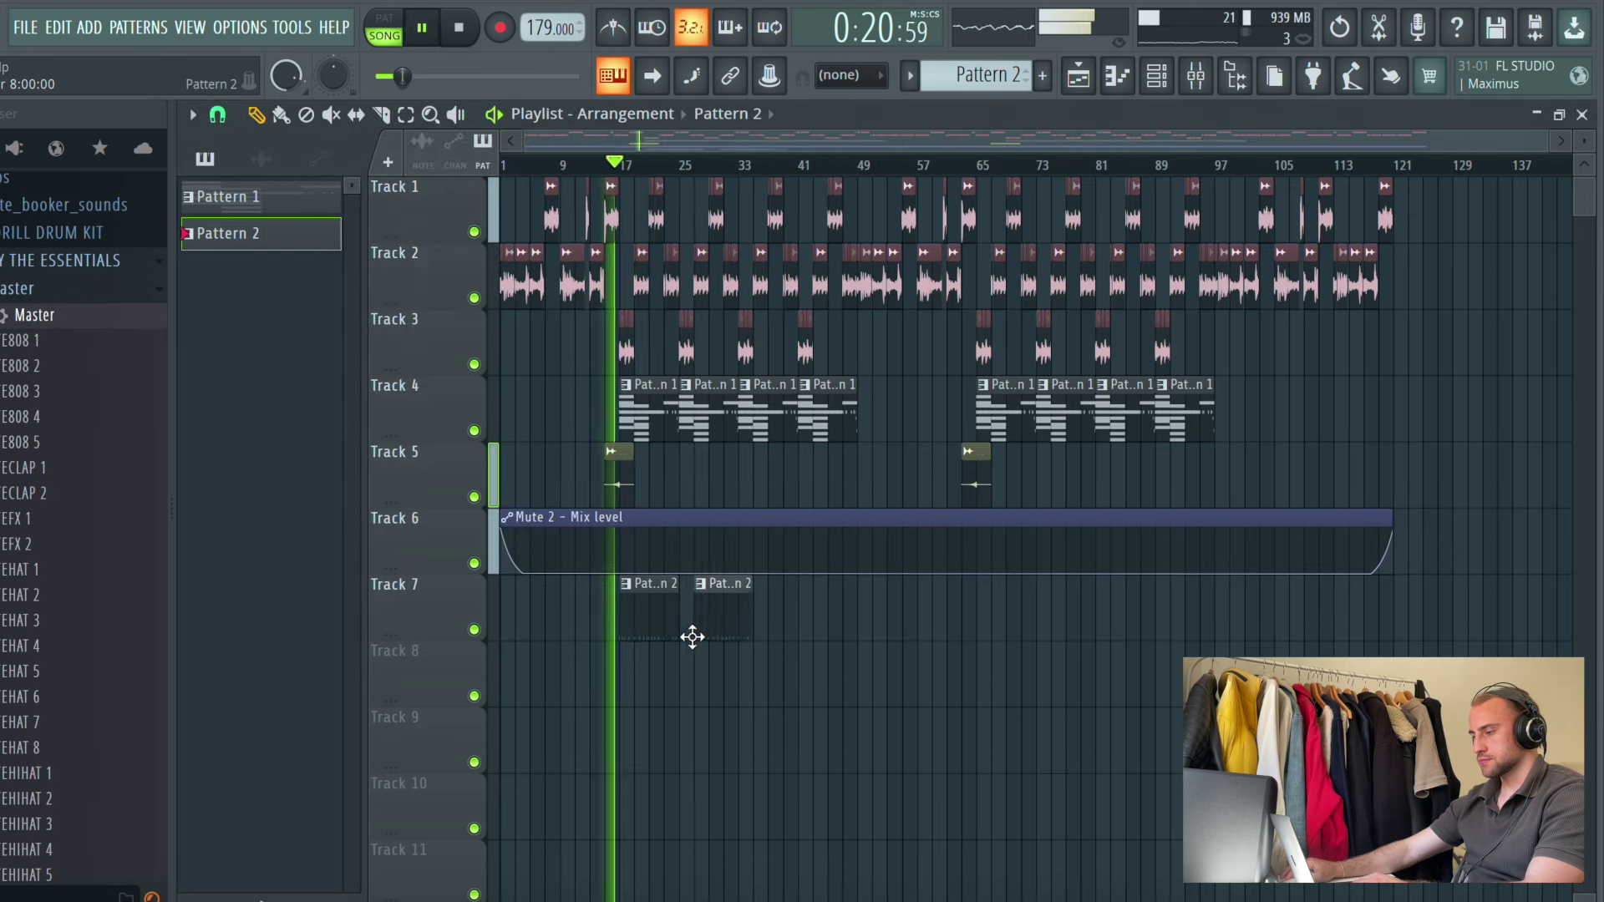
{"action": "right_click", "coordinate": [635, 622]}
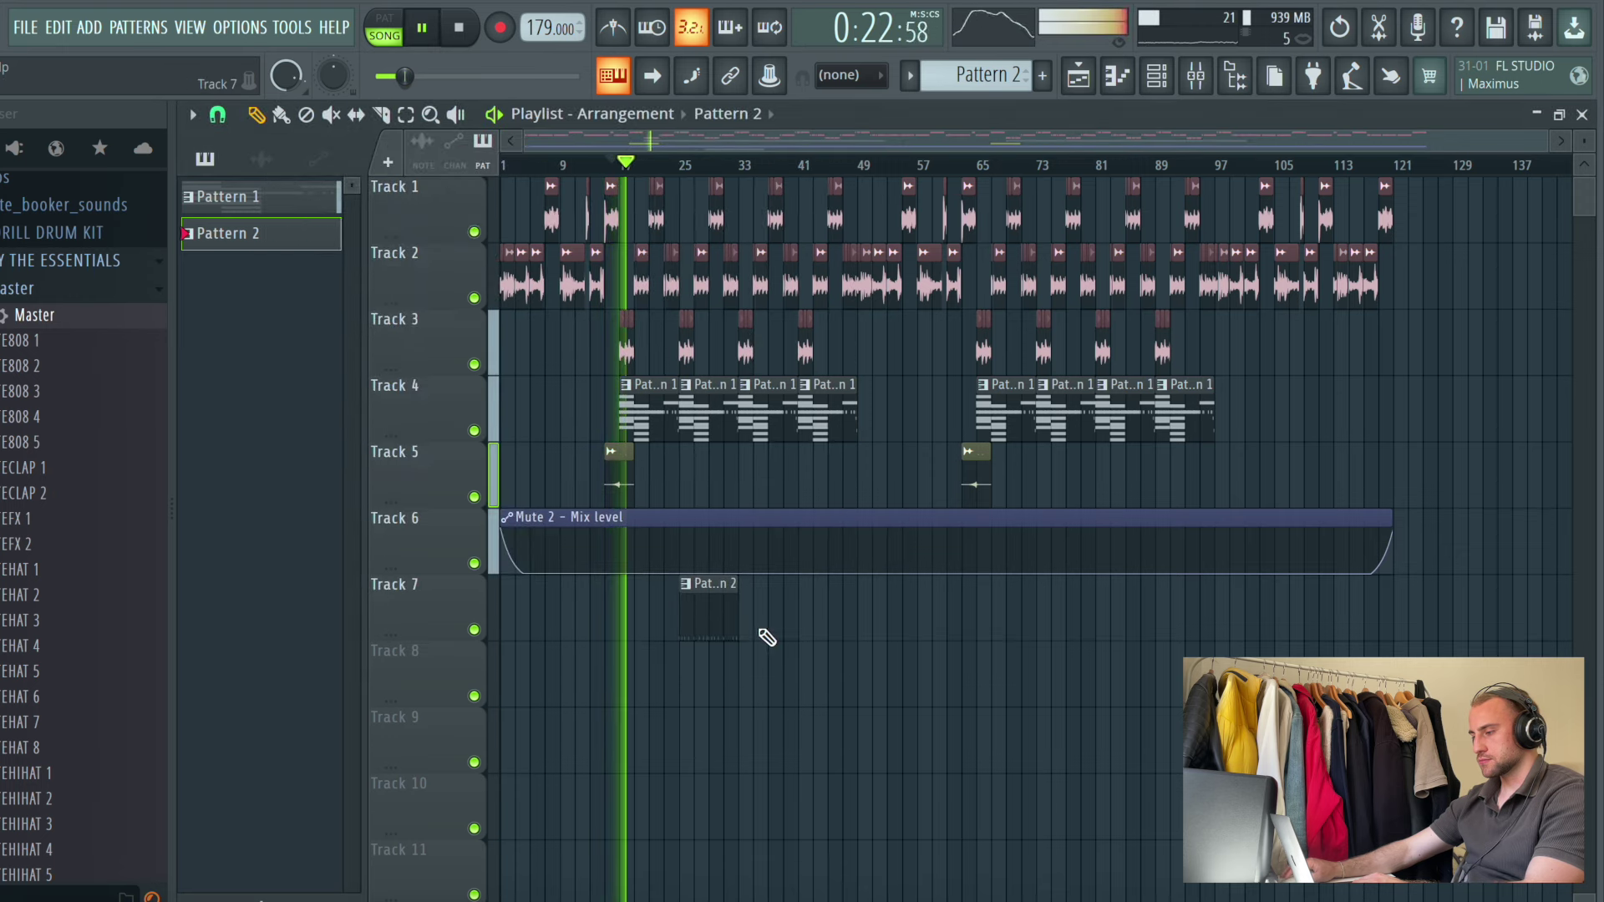
{"action": "left_click", "coordinate": [813, 619]}
{"action": "left_click", "coordinate": [1043, 626]}
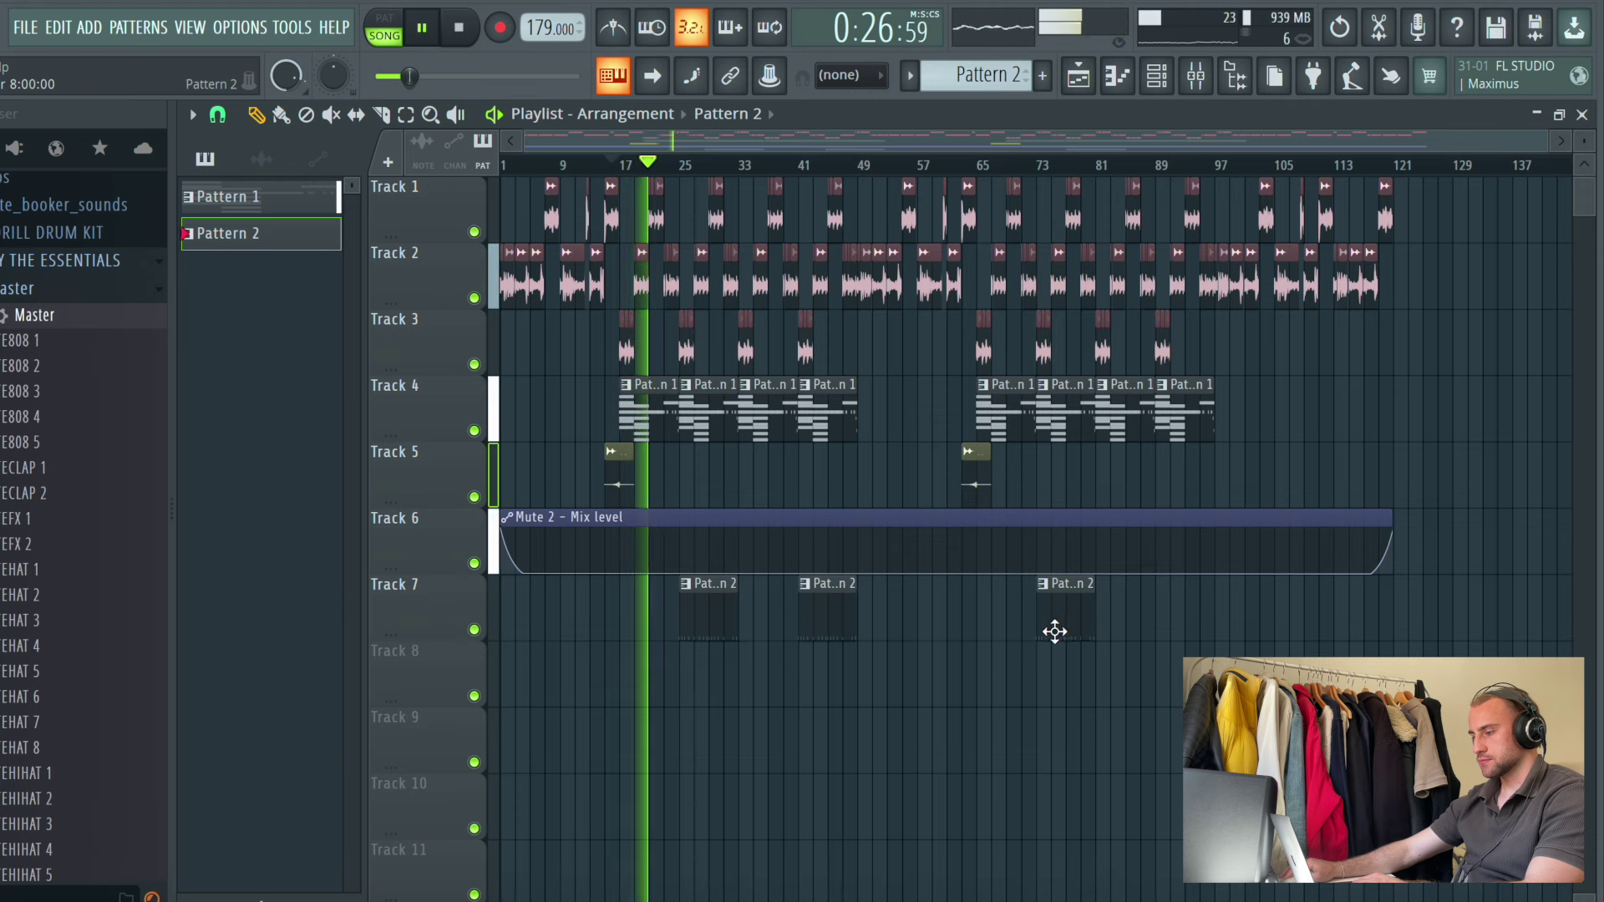
{"action": "left_click", "coordinate": [1168, 622]}
{"action": "left_click_drag", "start_coordinate": [1160, 626], "coordinate": [1156, 625]}
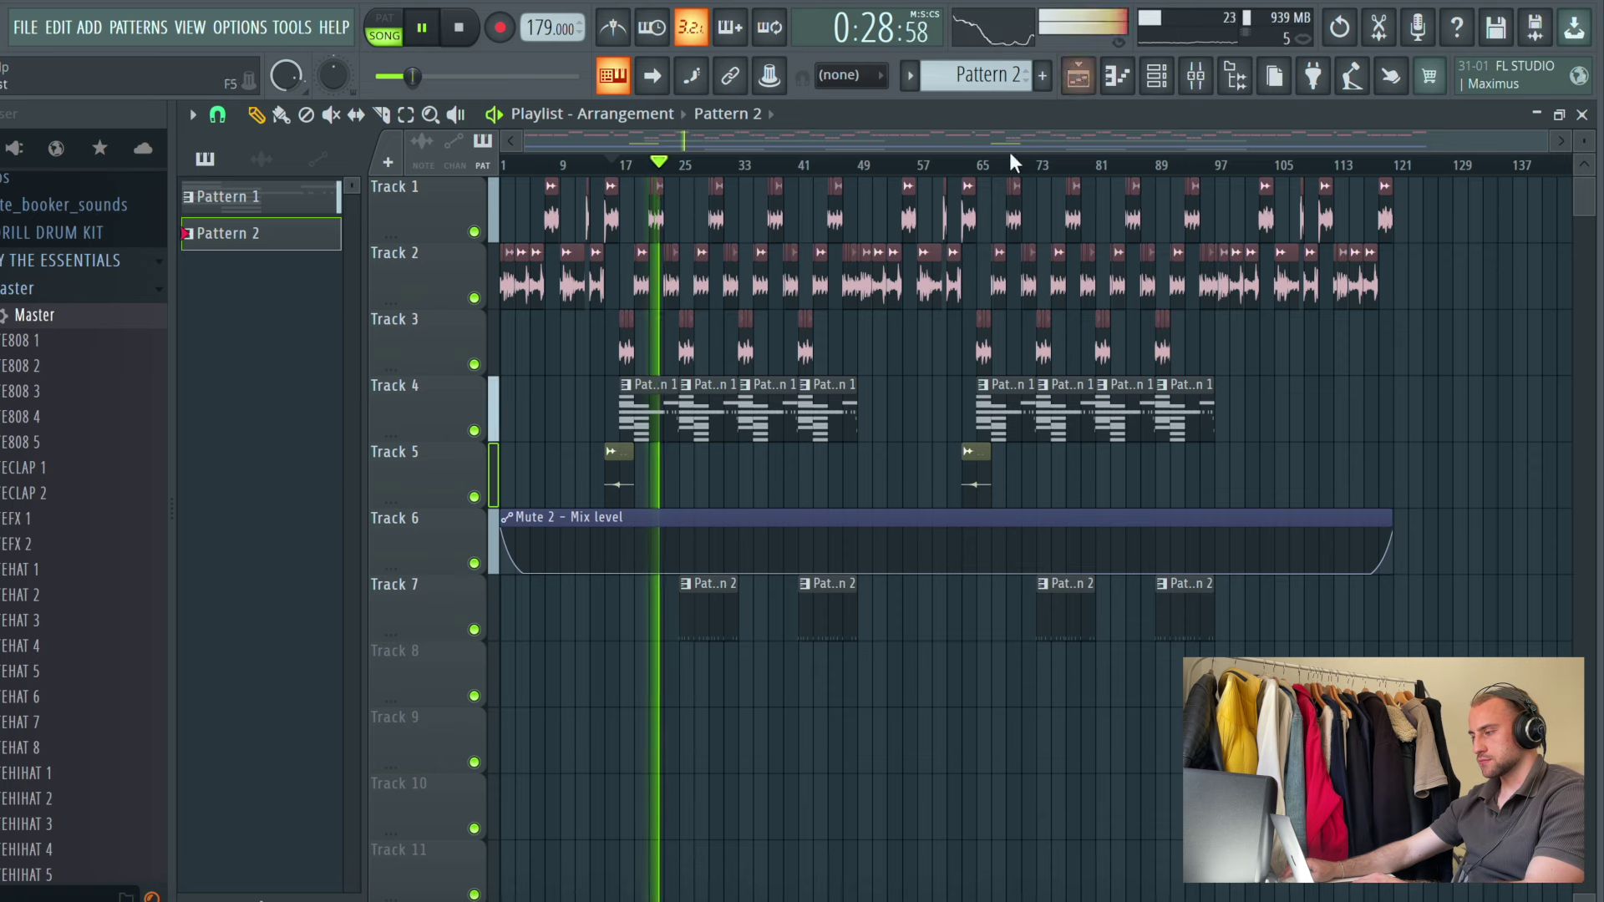
Trim a Pattern 2 clip on Track 8 to a short slice and place copies just before the kick sections at bars 25, 41 and 73
{"action": "left_click", "coordinate": [618, 687]}
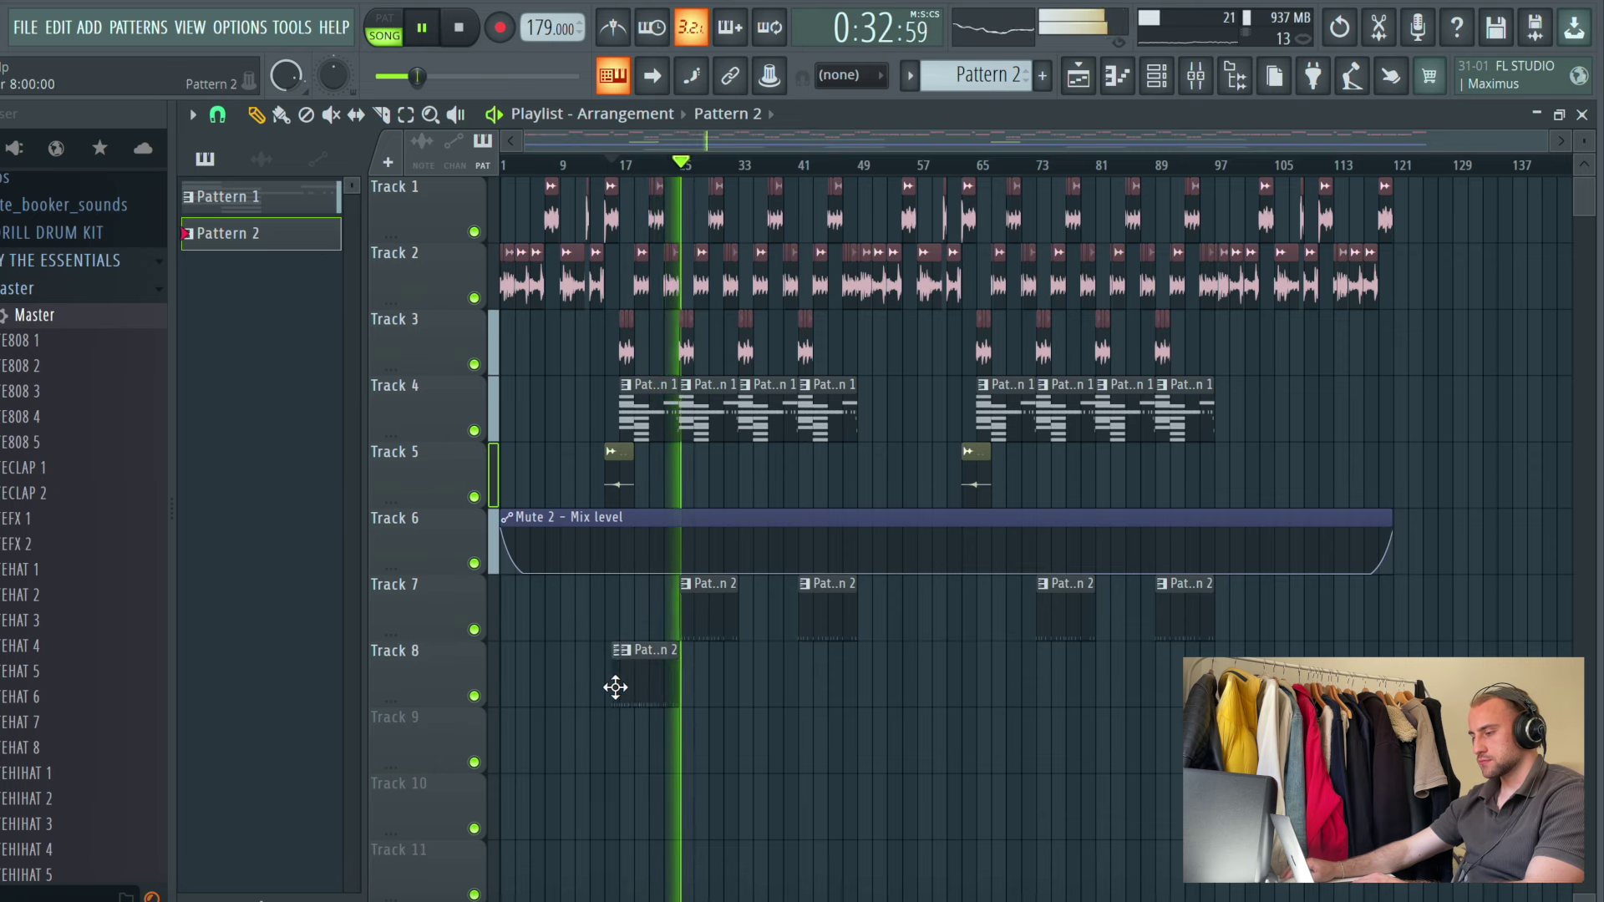
{"action": "scroll", "coordinate": [635, 673], "scroll_direction": "up", "scroll_amount": 5}
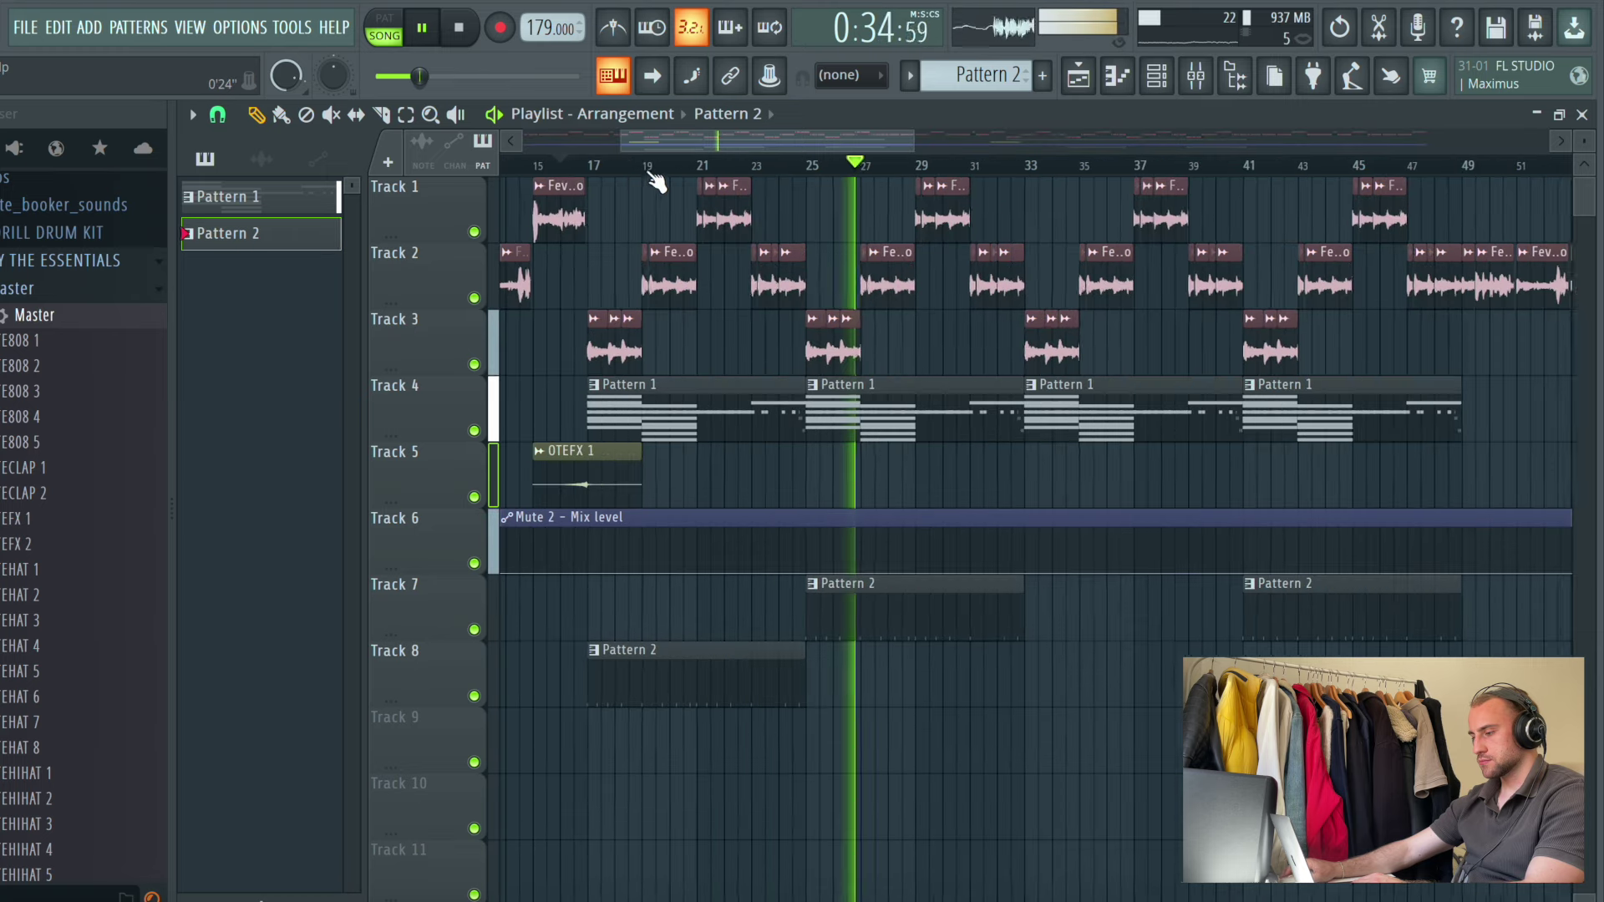
{"action": "left_click", "coordinate": [553, 168]}
{"action": "left_click_drag", "start_coordinate": [596, 674], "coordinate": [817, 735]}
{"action": "left_click", "coordinate": [1239, 675]}
{"action": "left_click_drag", "start_coordinate": [914, 143], "coordinate": [1213, 153]}
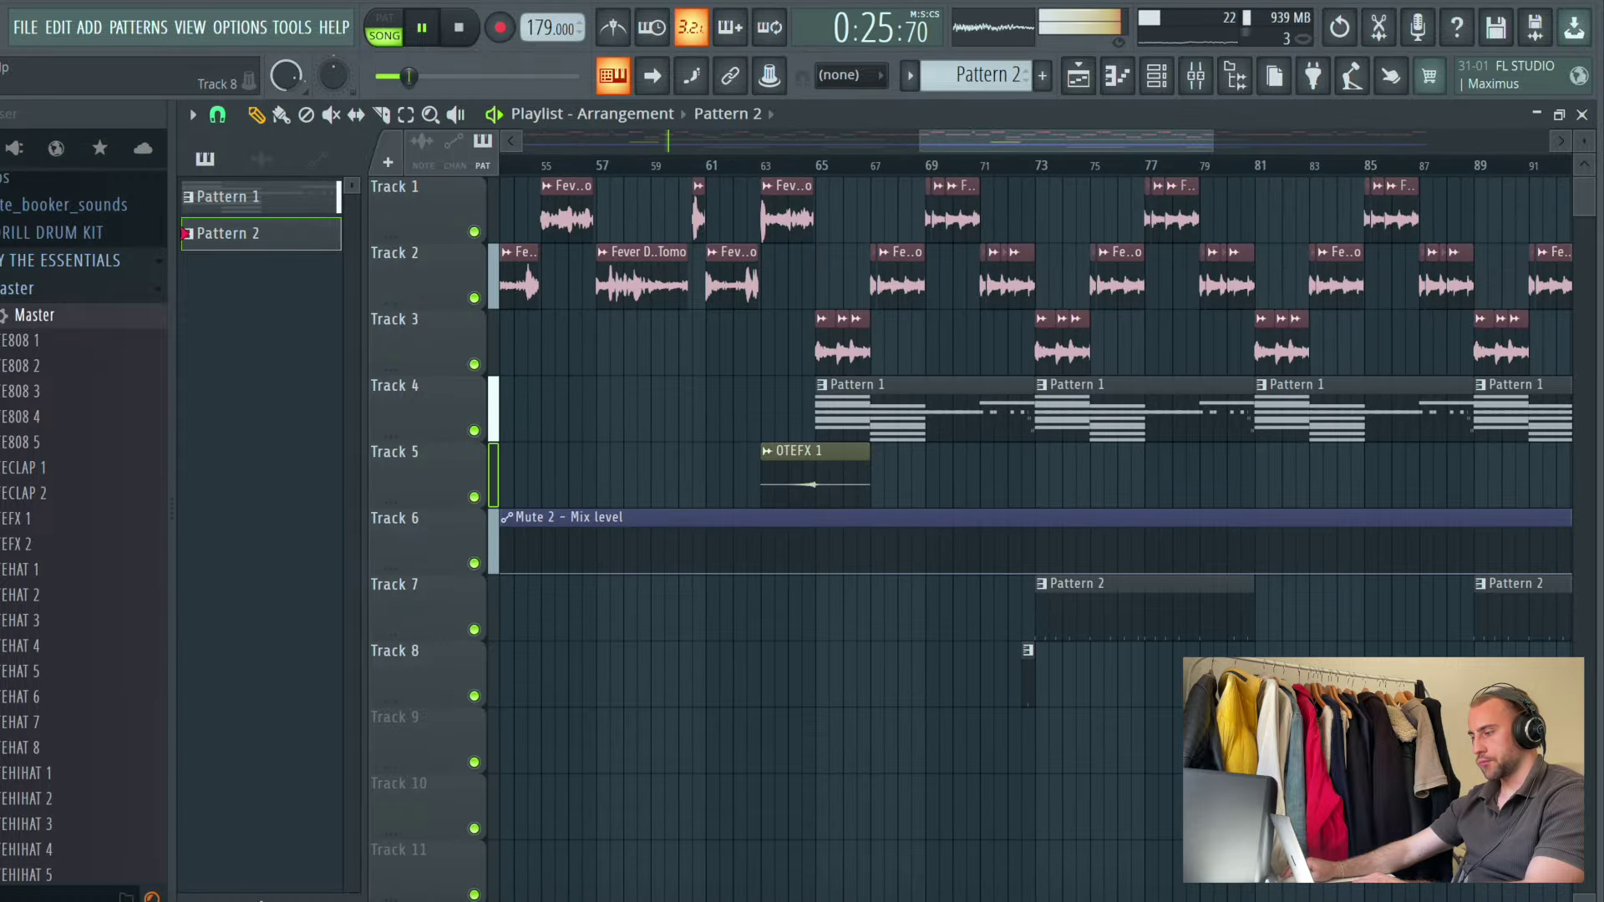
{"action": "scroll", "coordinate": [1121, 154], "scroll_direction": "down", "scroll_amount": 5}
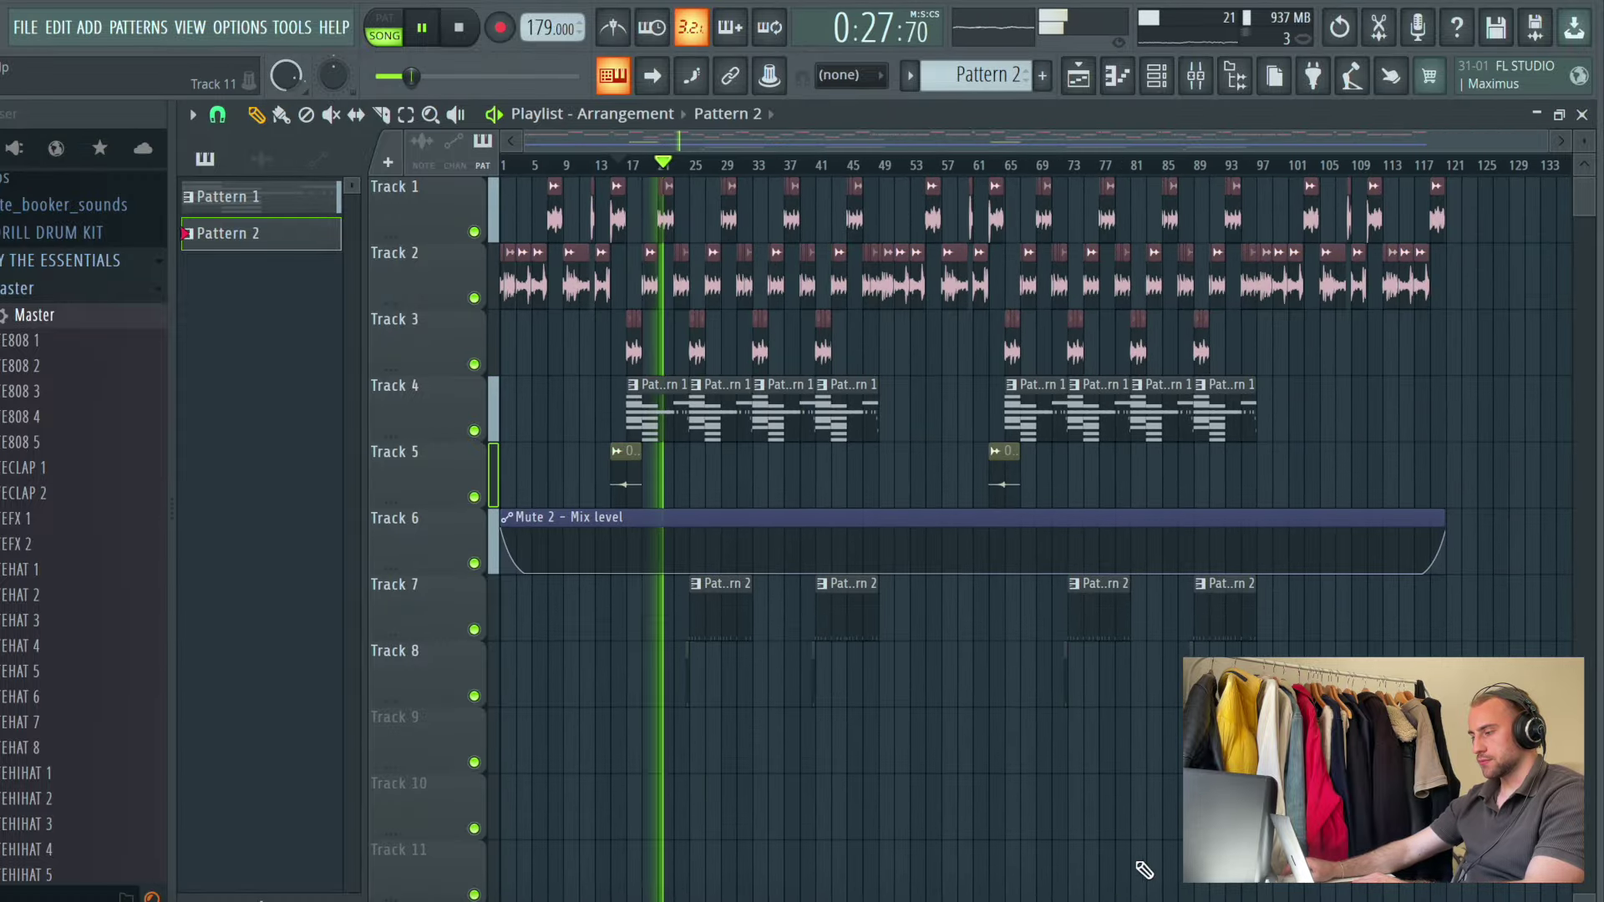
Route the Pattern 1 drum channels from OTEHIHAT 1 through OTE808 1 to separate mixer tracks starting at Insert 2
{"action": "left_click", "coordinate": [1155, 83]}
{"action": "scroll", "coordinate": [1008, 84], "scroll_direction": "up", "scroll_amount": 1}
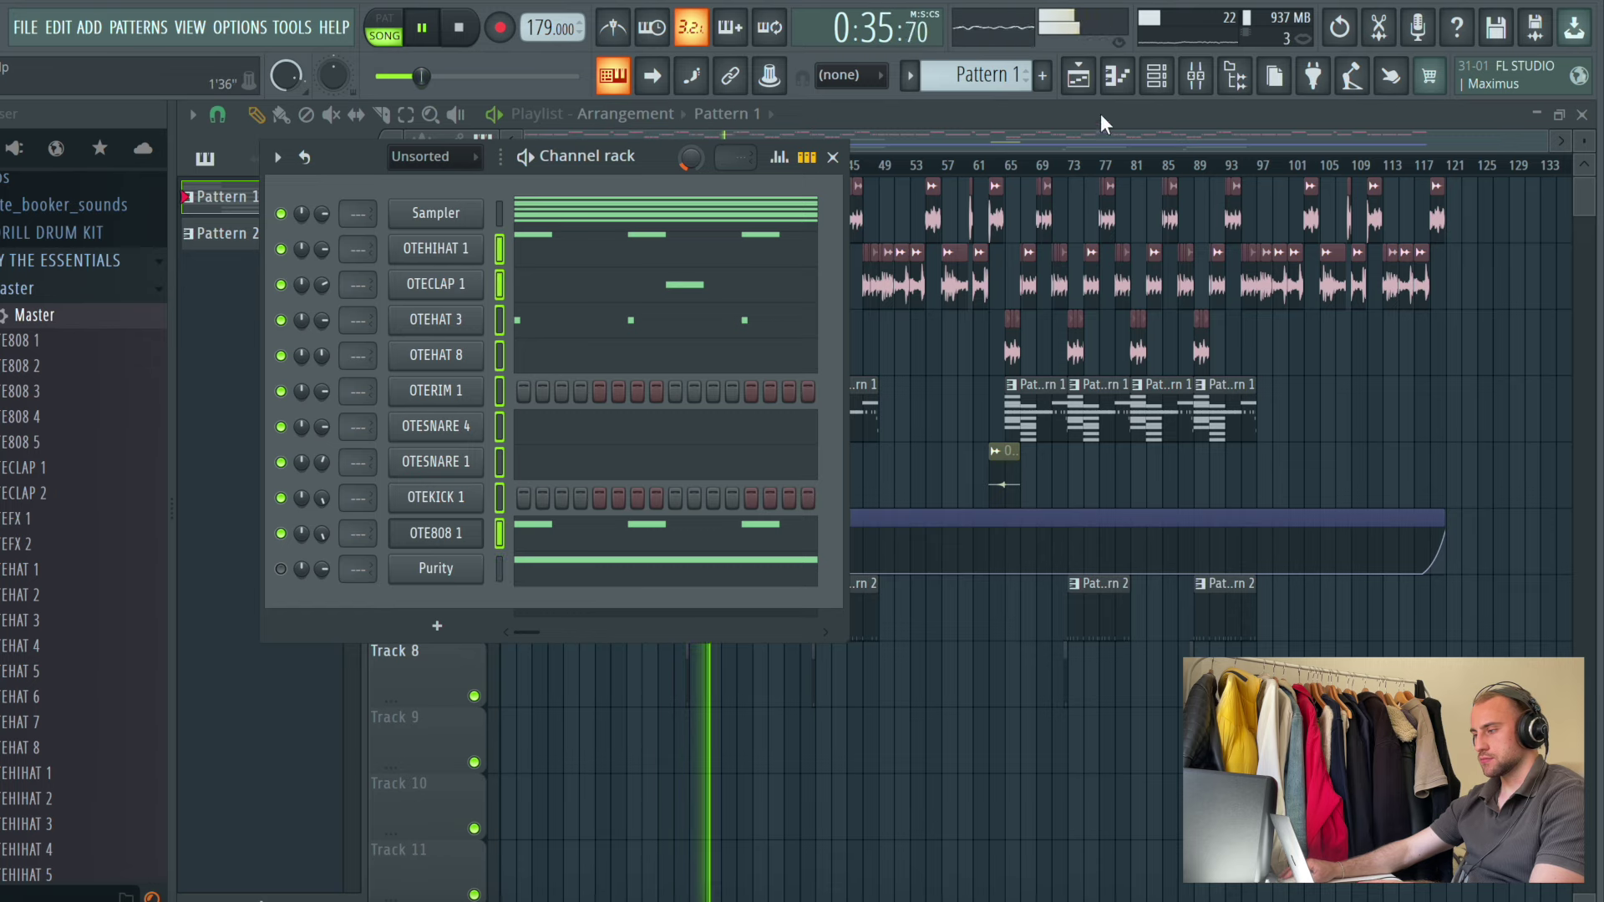
{"action": "left_click", "coordinate": [1196, 75]}
{"action": "left_click", "coordinate": [561, 318]}
{"action": "right_click", "coordinate": [575, 317]}
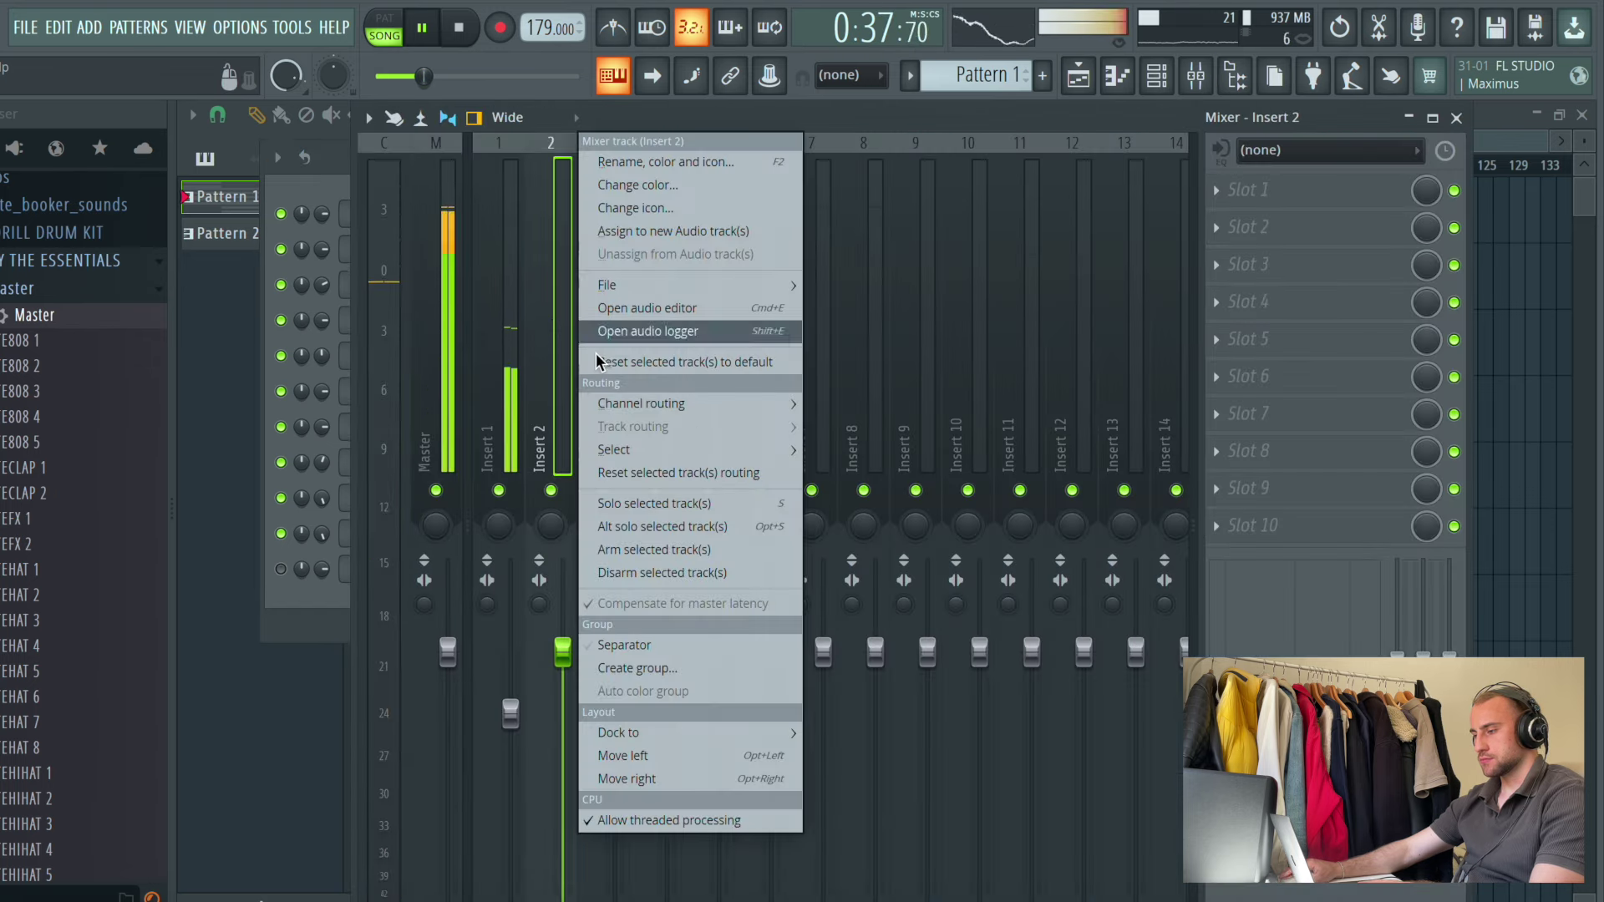
{"action": "mouse_move", "coordinate": [698, 410]}
{"action": "left_click", "coordinate": [886, 427]}
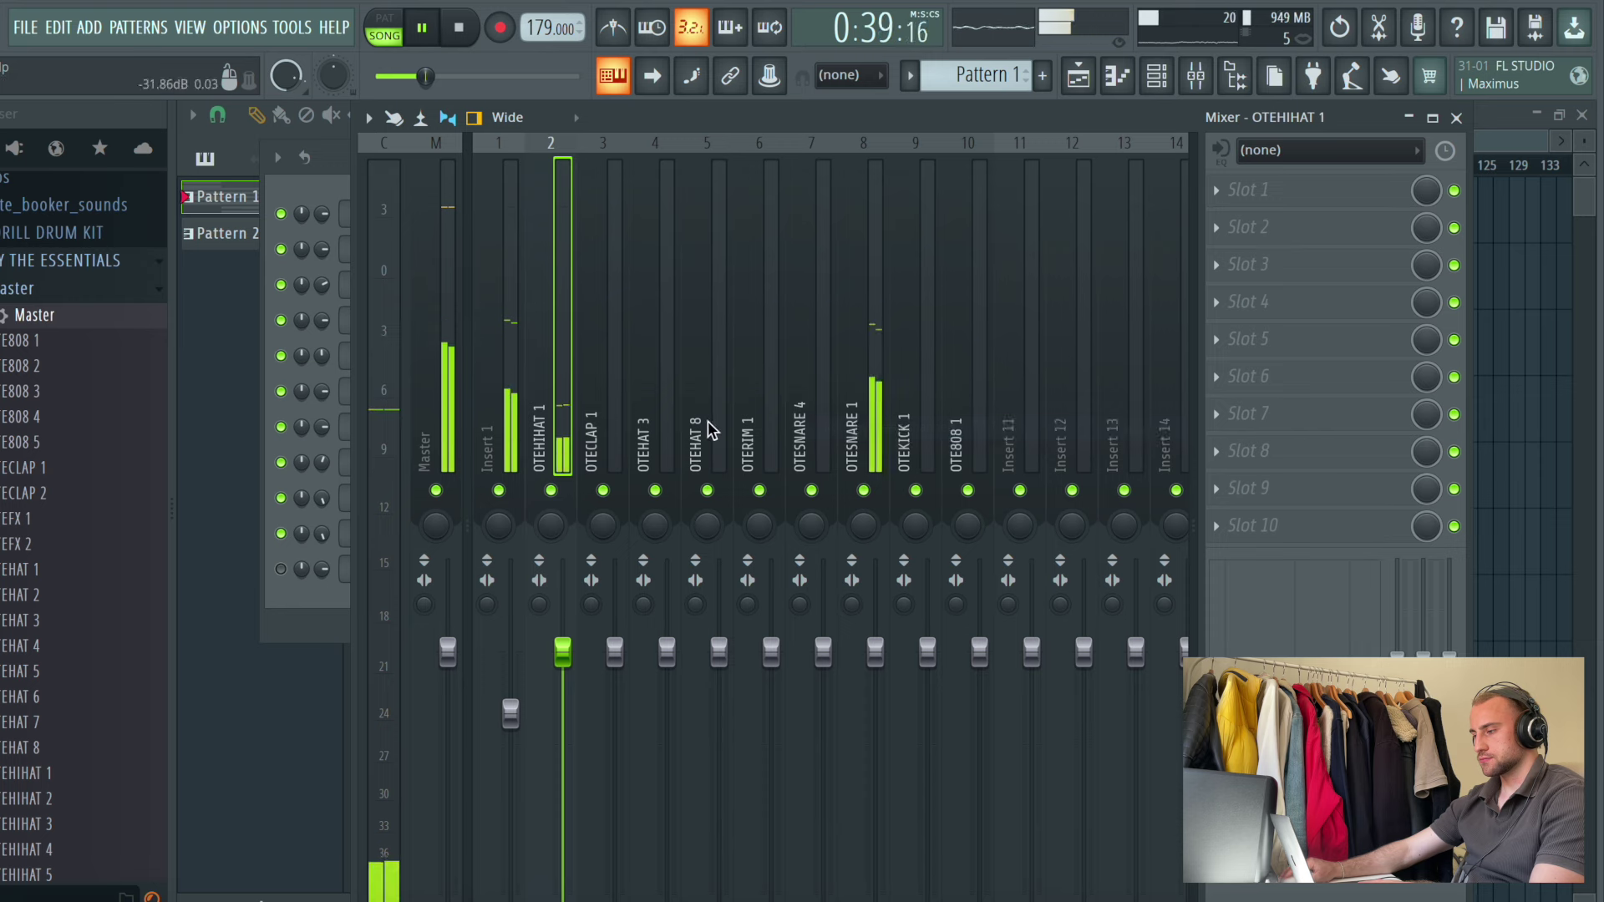
Merge the stereo separation of the OTEKICK 1 and OTE808 1 mixer tracks towards mono
{"action": "left_click", "coordinate": [936, 269]}
{"action": "left_click", "coordinate": [959, 303]}
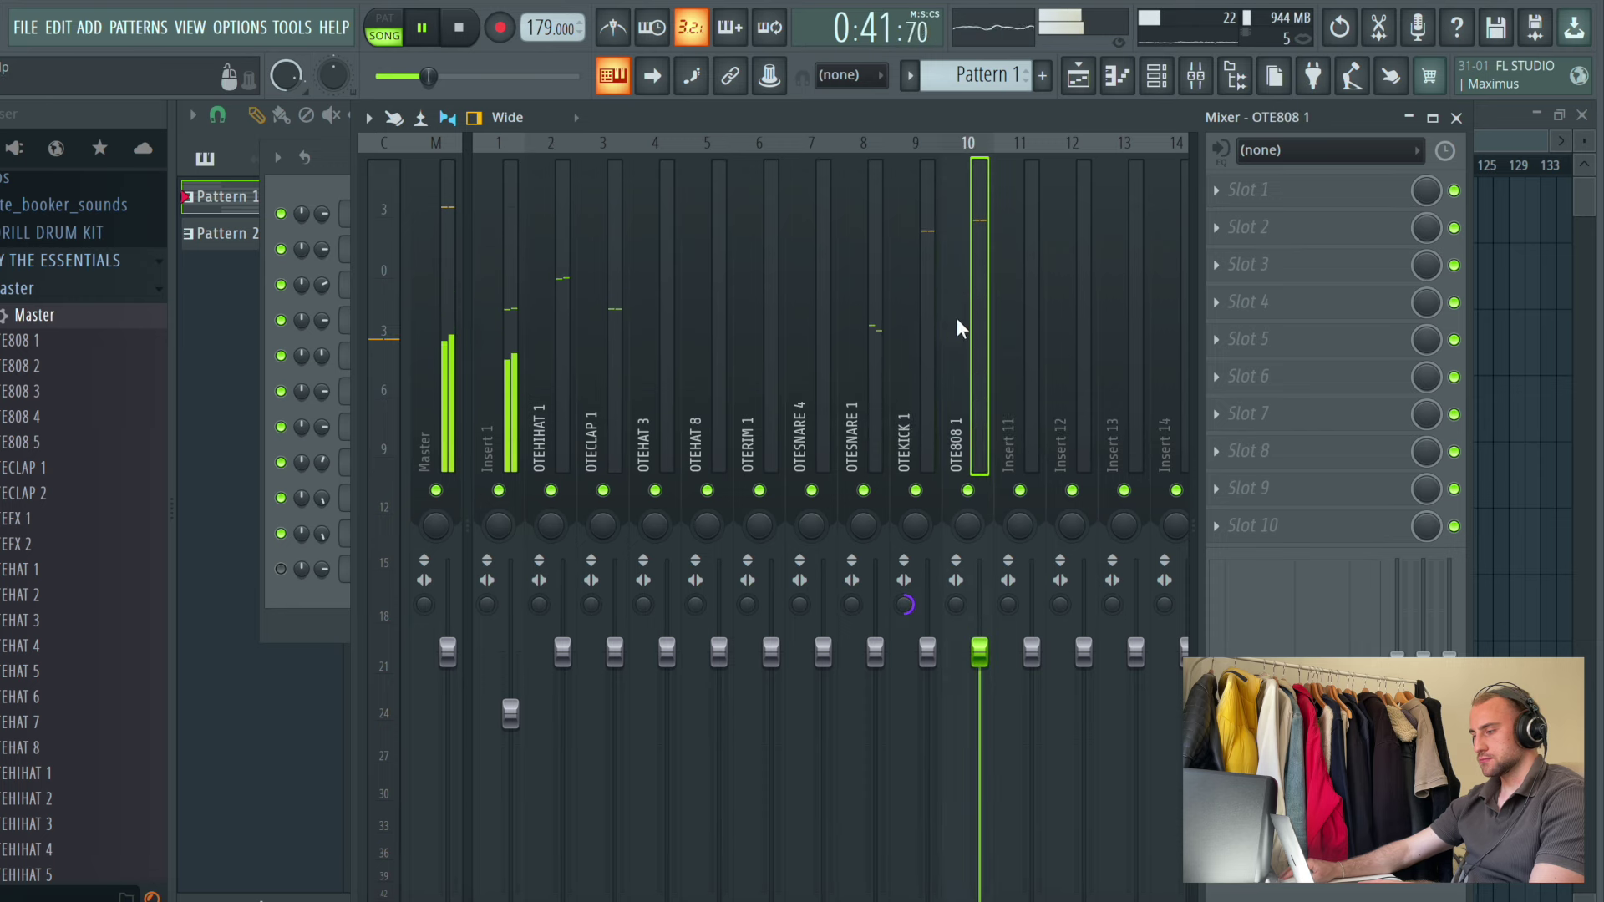
Load FF Pro-Q into slot 1 of the OTEKICK 1 track and add a low shelf at 39.558 Hz with -0.76 dB gain
{"action": "left_click", "coordinate": [918, 347]}
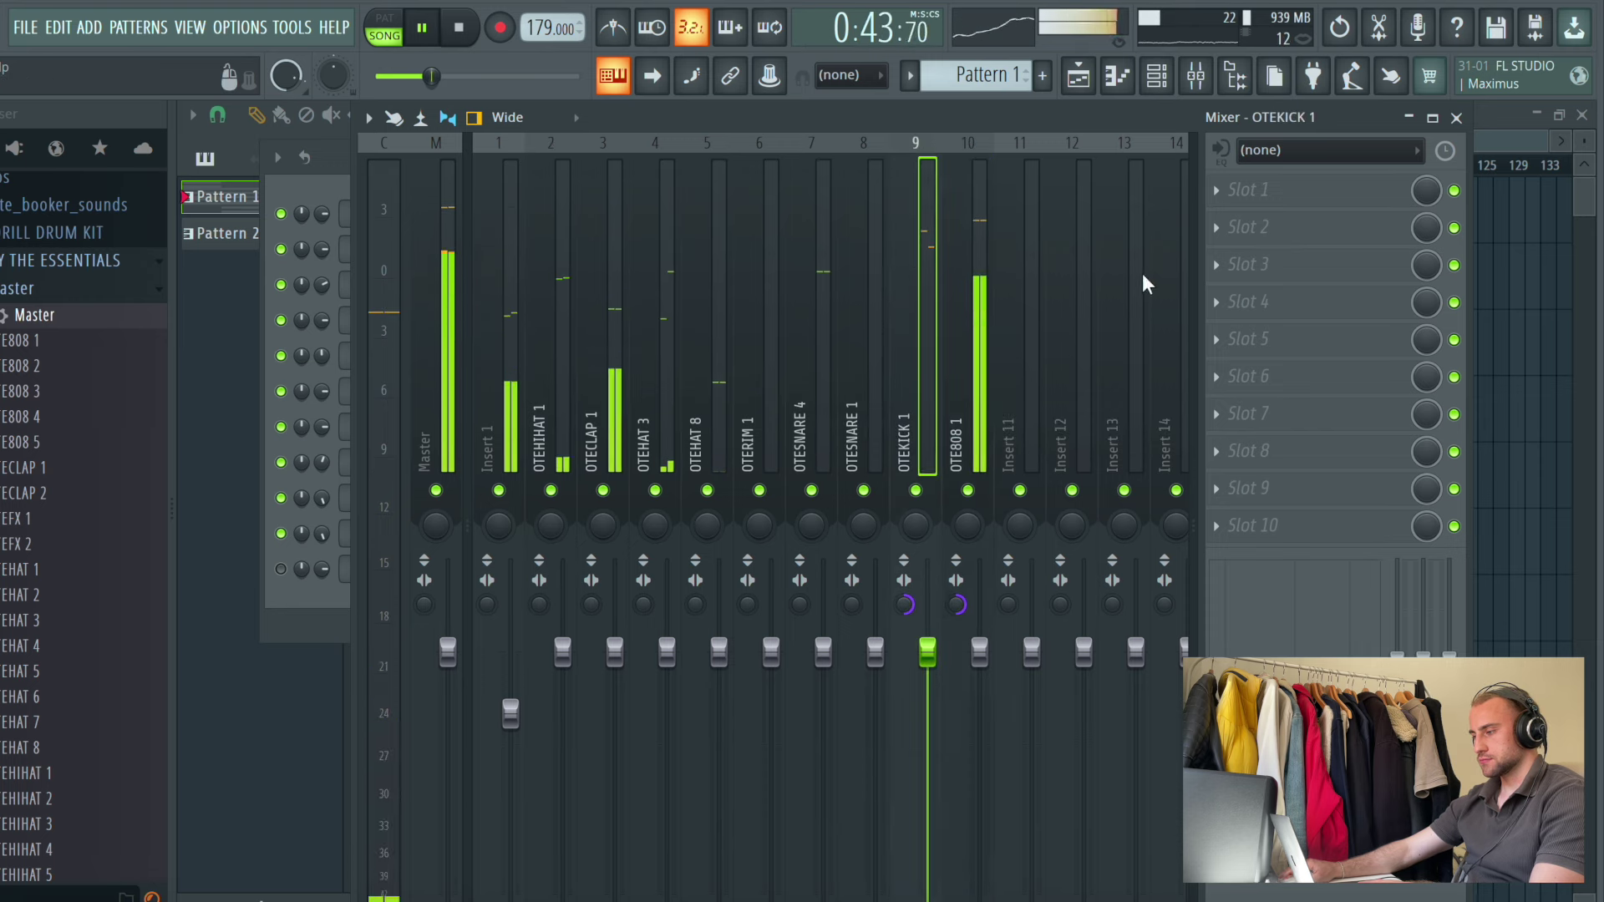
{"action": "left_click", "coordinate": [1253, 190]}
{"action": "left_click", "coordinate": [484, 362]}
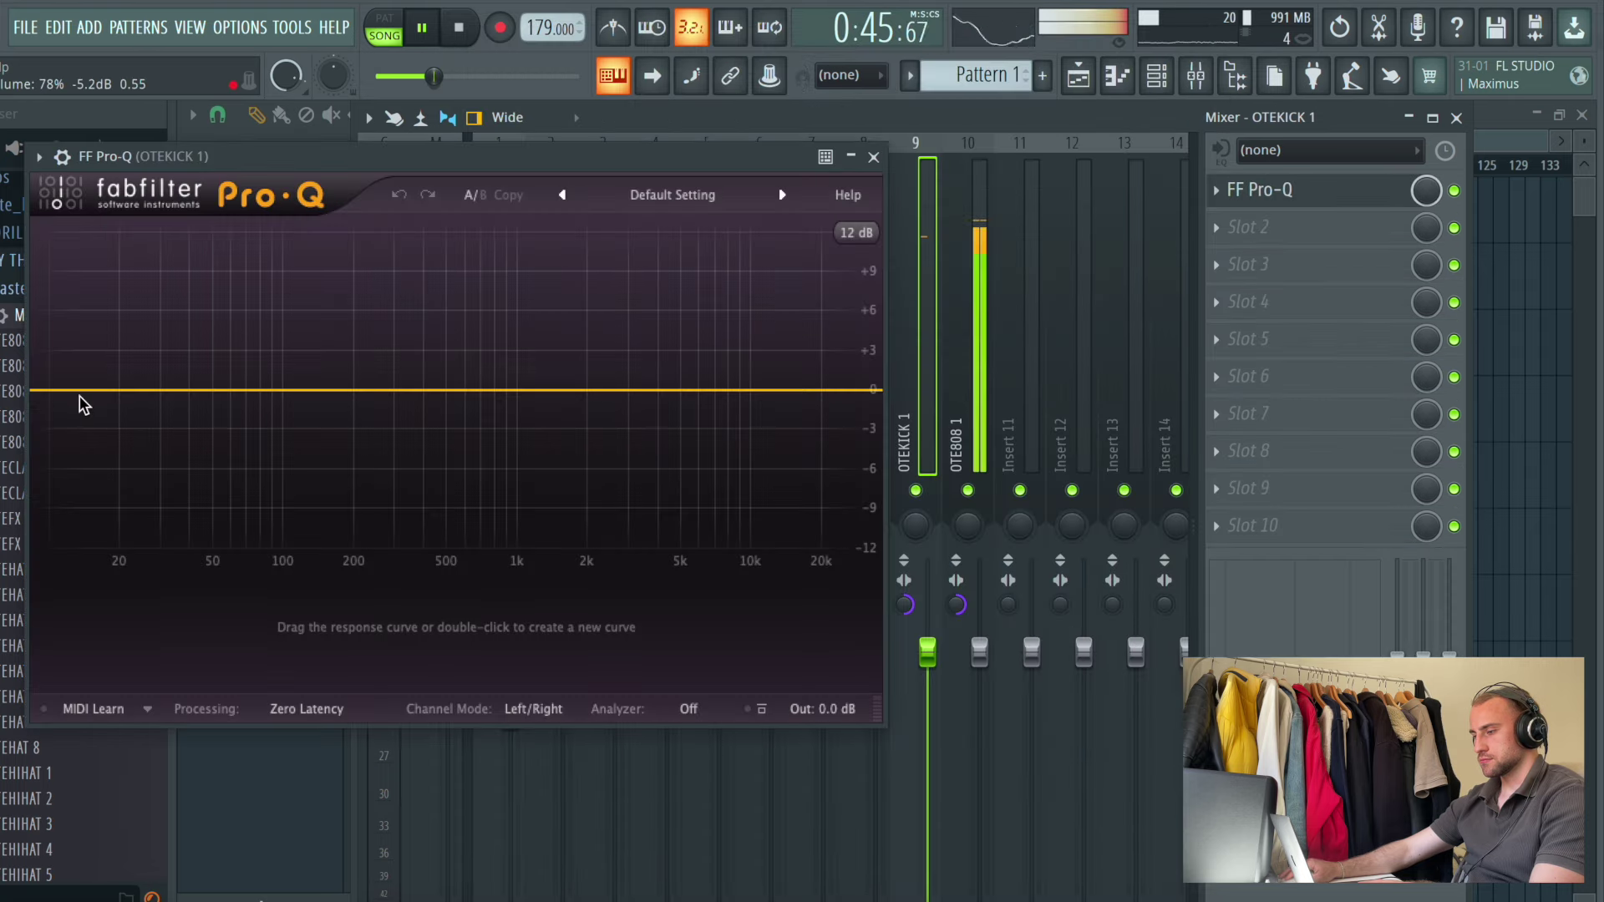
{"action": "left_click_drag", "start_coordinate": [63, 390], "coordinate": [190, 393]}
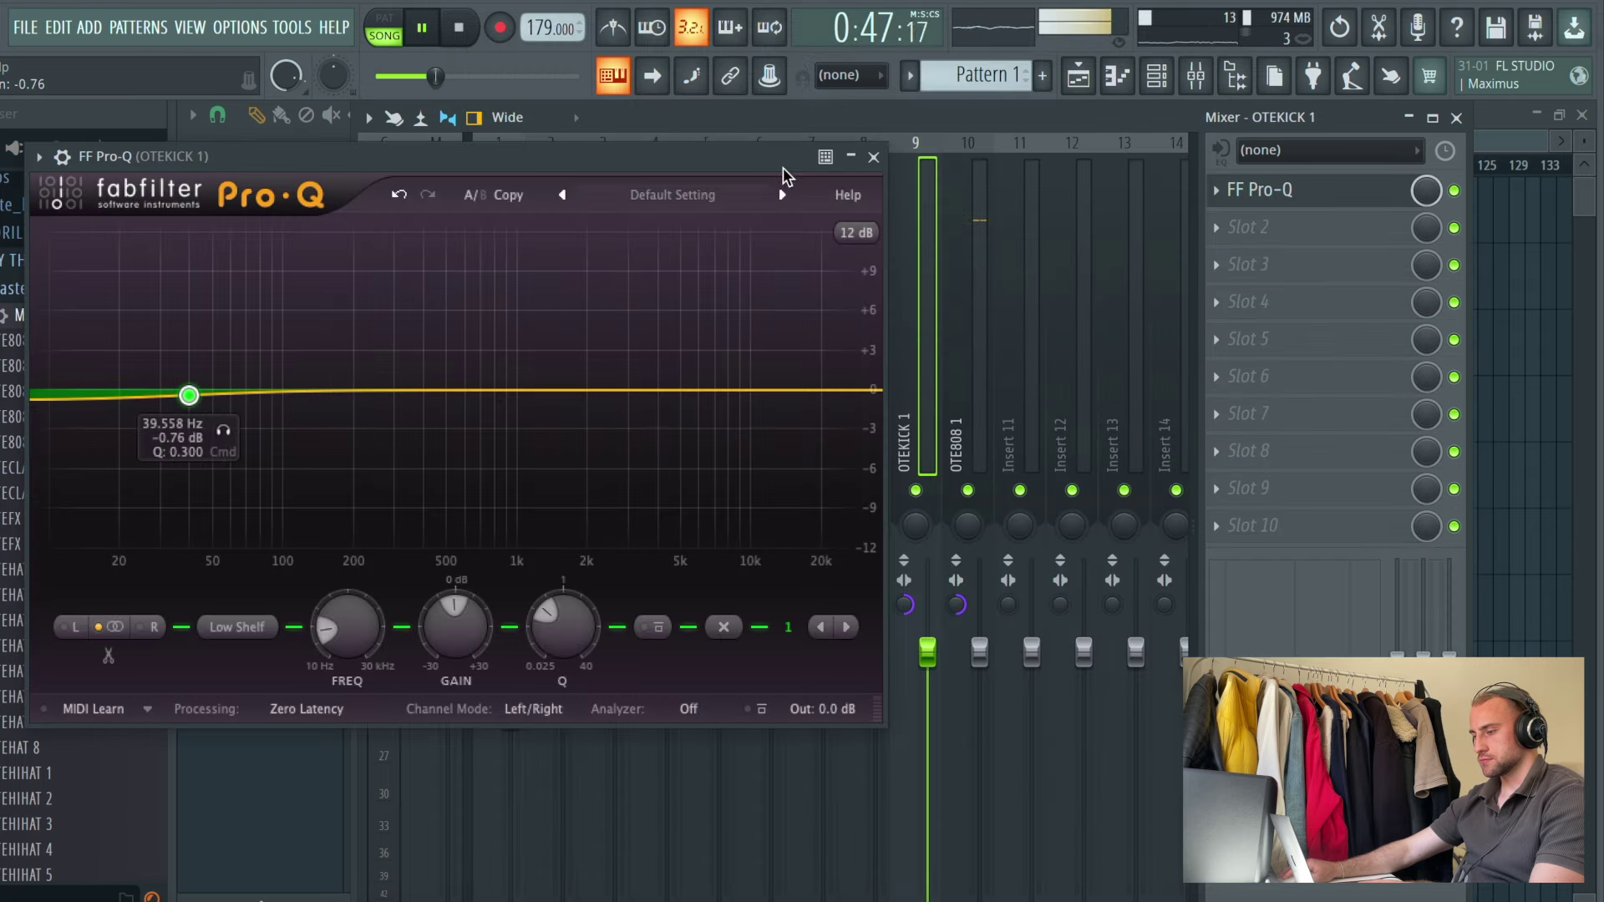
Load Fruity soft clipper into slot 2 of the OTEKICK 1 mixer track, after the EQ
{"action": "left_click", "coordinate": [874, 157]}
{"action": "left_click", "coordinate": [1331, 224]}
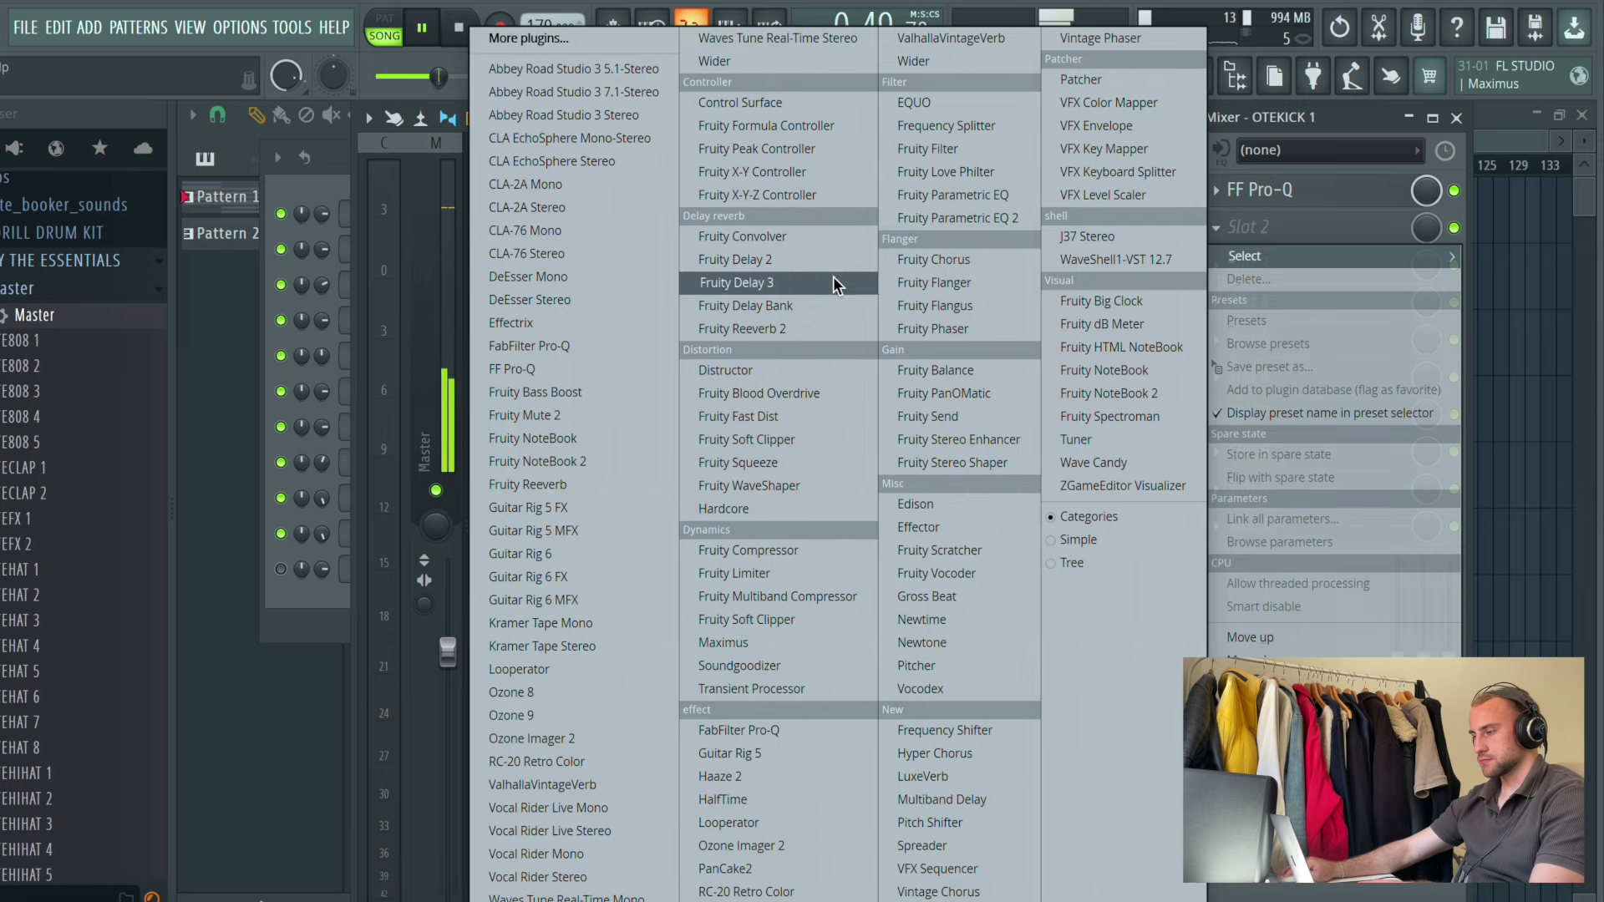
{"action": "left_click", "coordinate": [798, 438]}
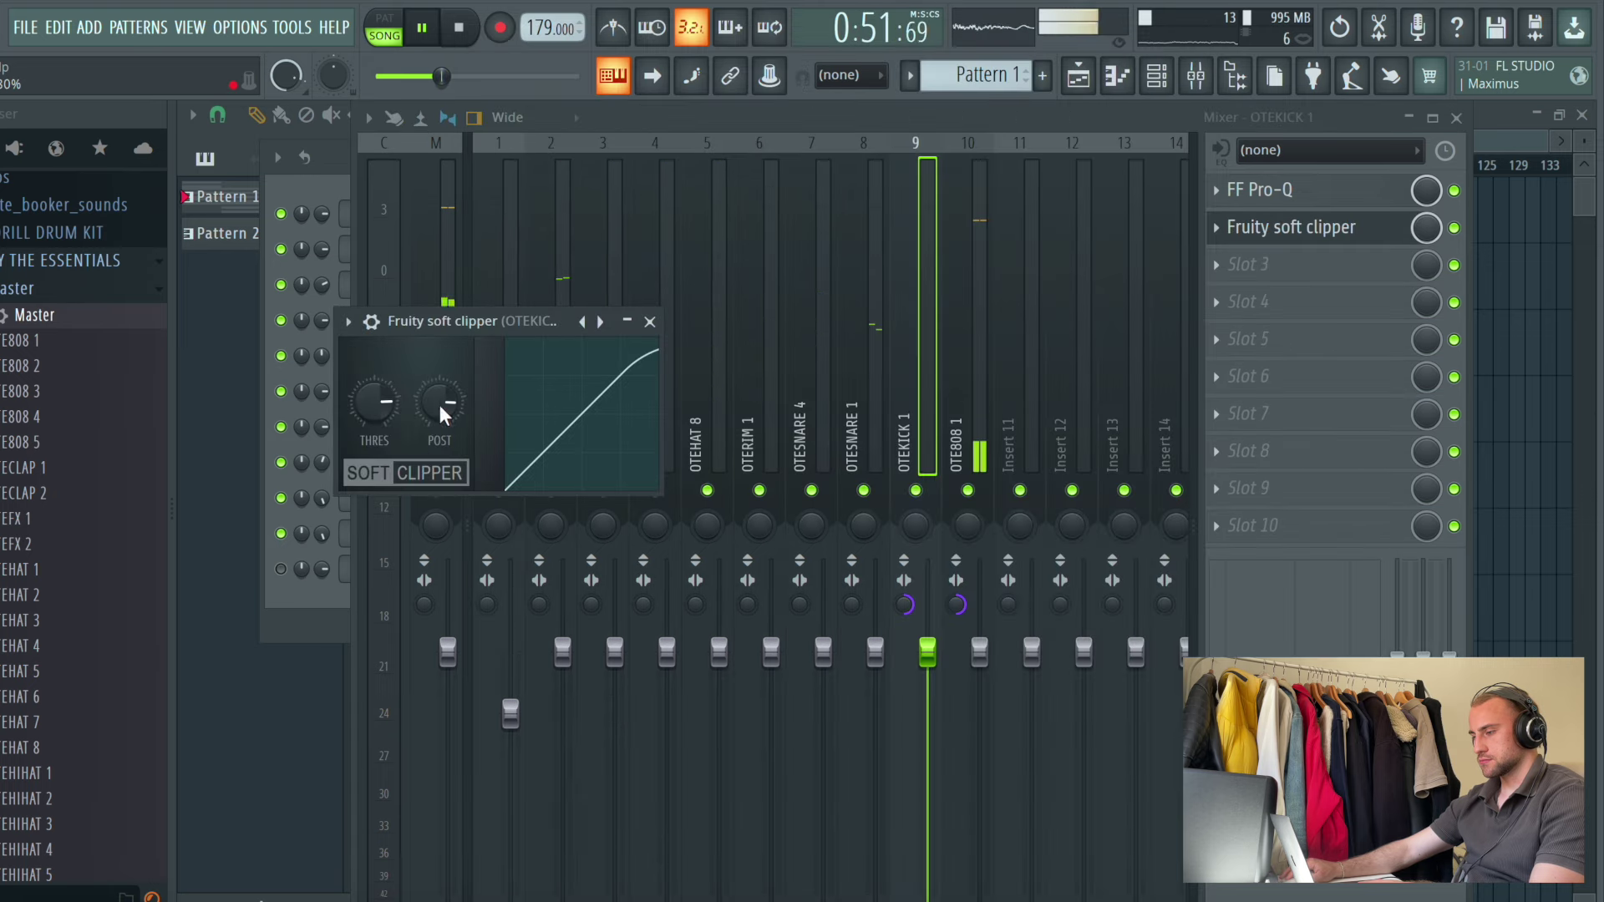
{"action": "left_click", "coordinate": [651, 323]}
Lower the mixer faders of OTE808 1, OTEHIHAT 1, OTECLAP 1 and OTEHAT 3 during playback, bringing OTEHAT 3 down the most
{"action": "left_click", "coordinate": [1002, 294]}
{"action": "left_click", "coordinate": [977, 376]}
{"action": "key", "text": "space"}
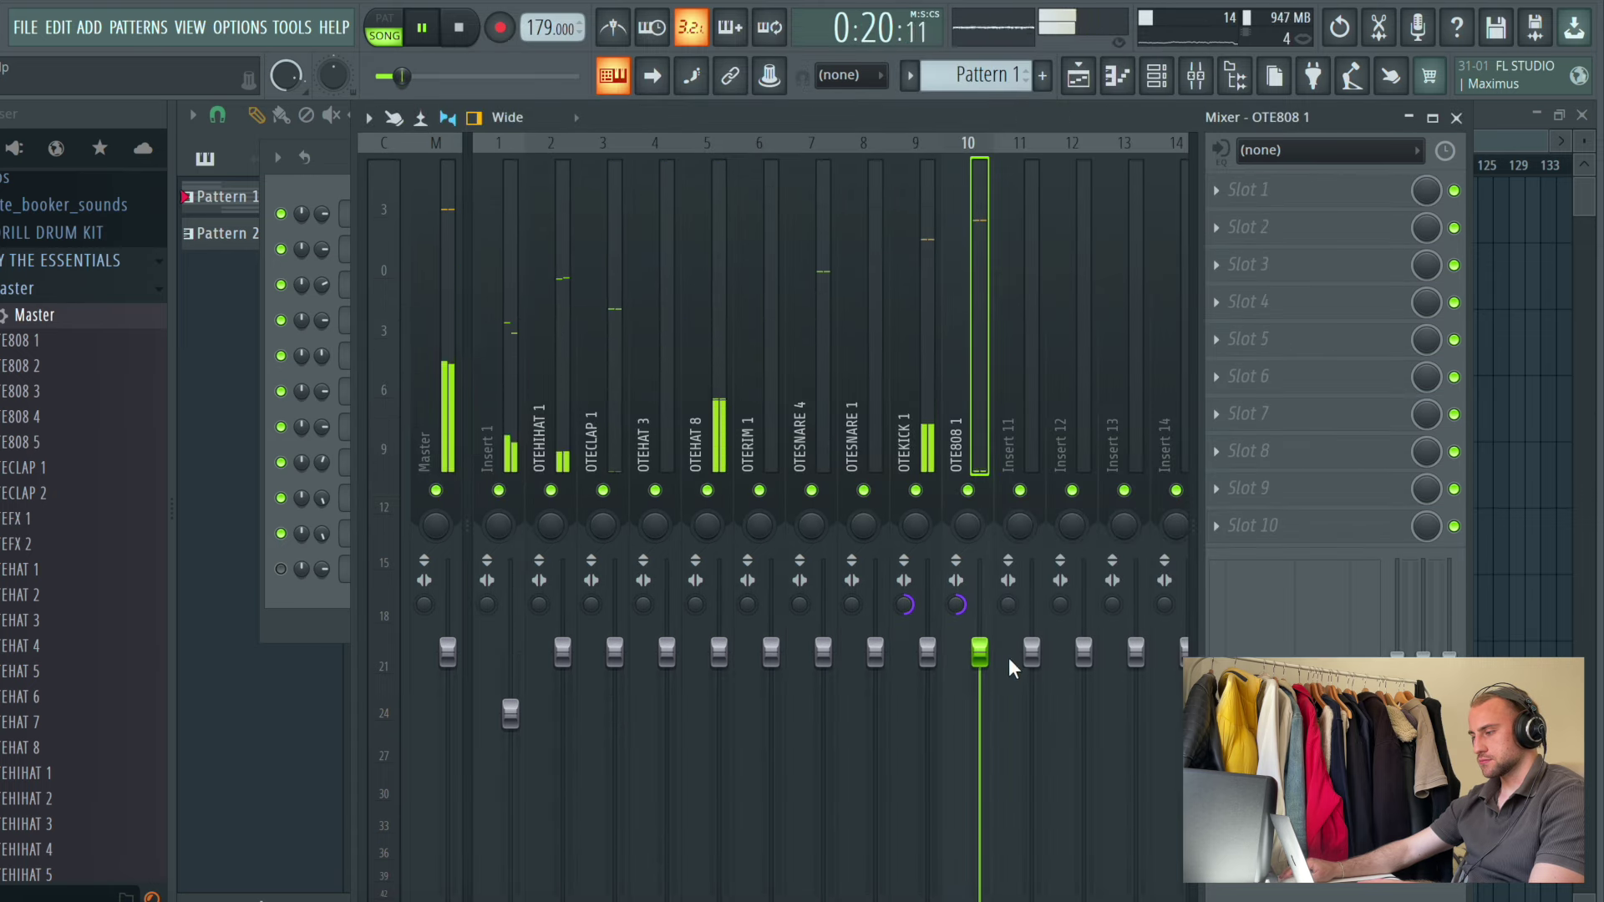
{"action": "left_click", "coordinate": [539, 337]}
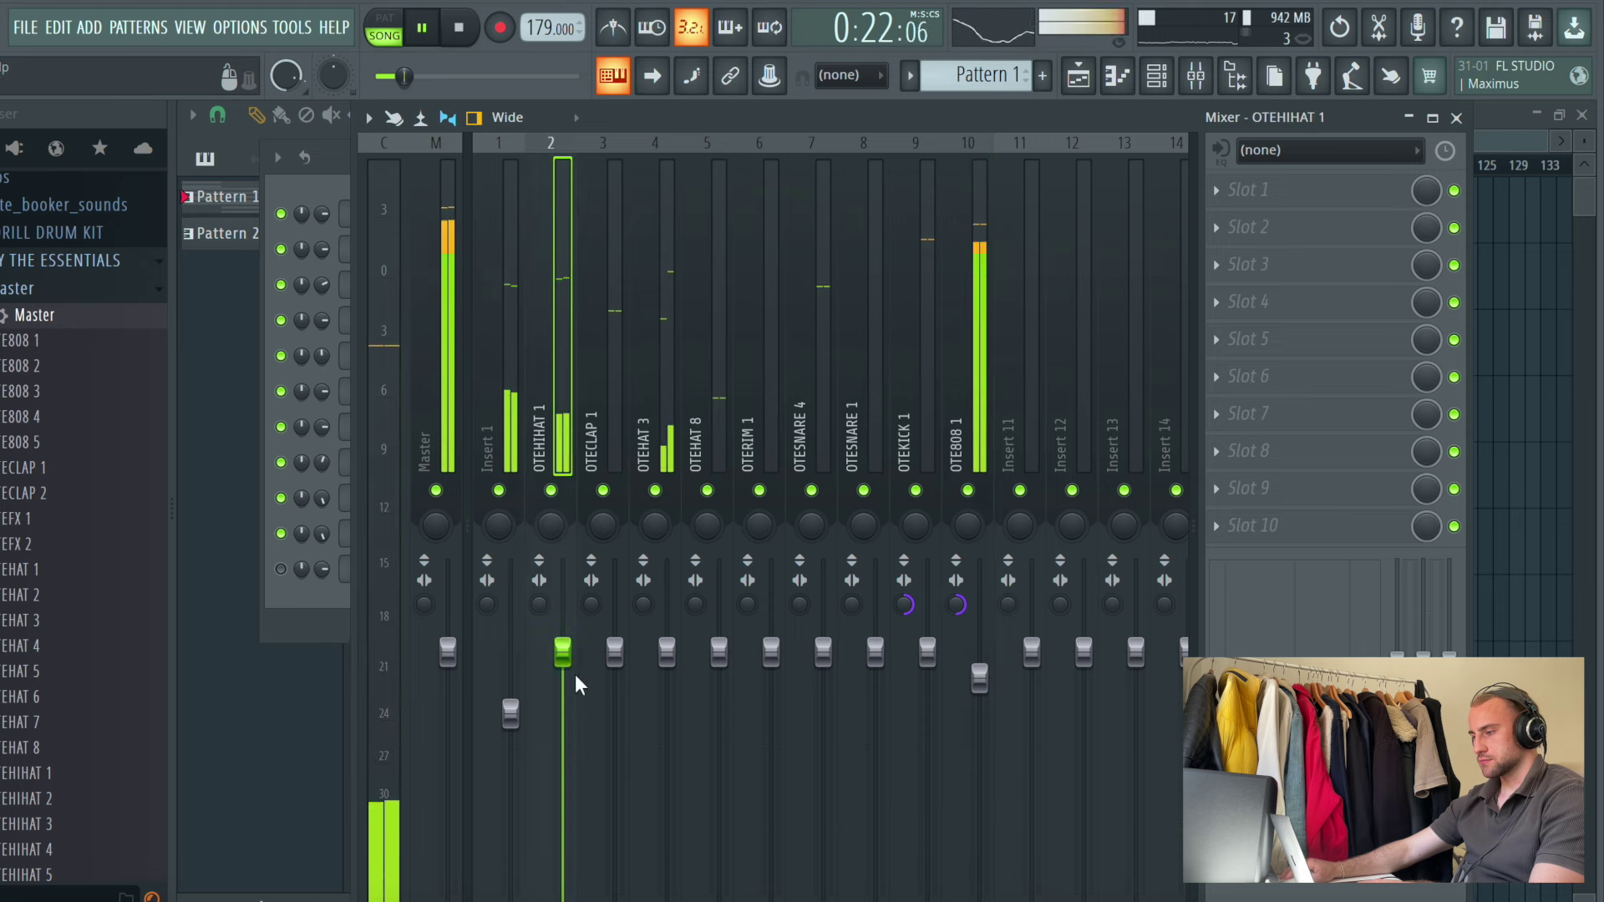
{"action": "key", "text": "space"}
{"action": "left_click_drag", "start_coordinate": [613, 651], "coordinate": [667, 795]}
{"action": "key", "text": "space"}
{"action": "key", "text": "space"}
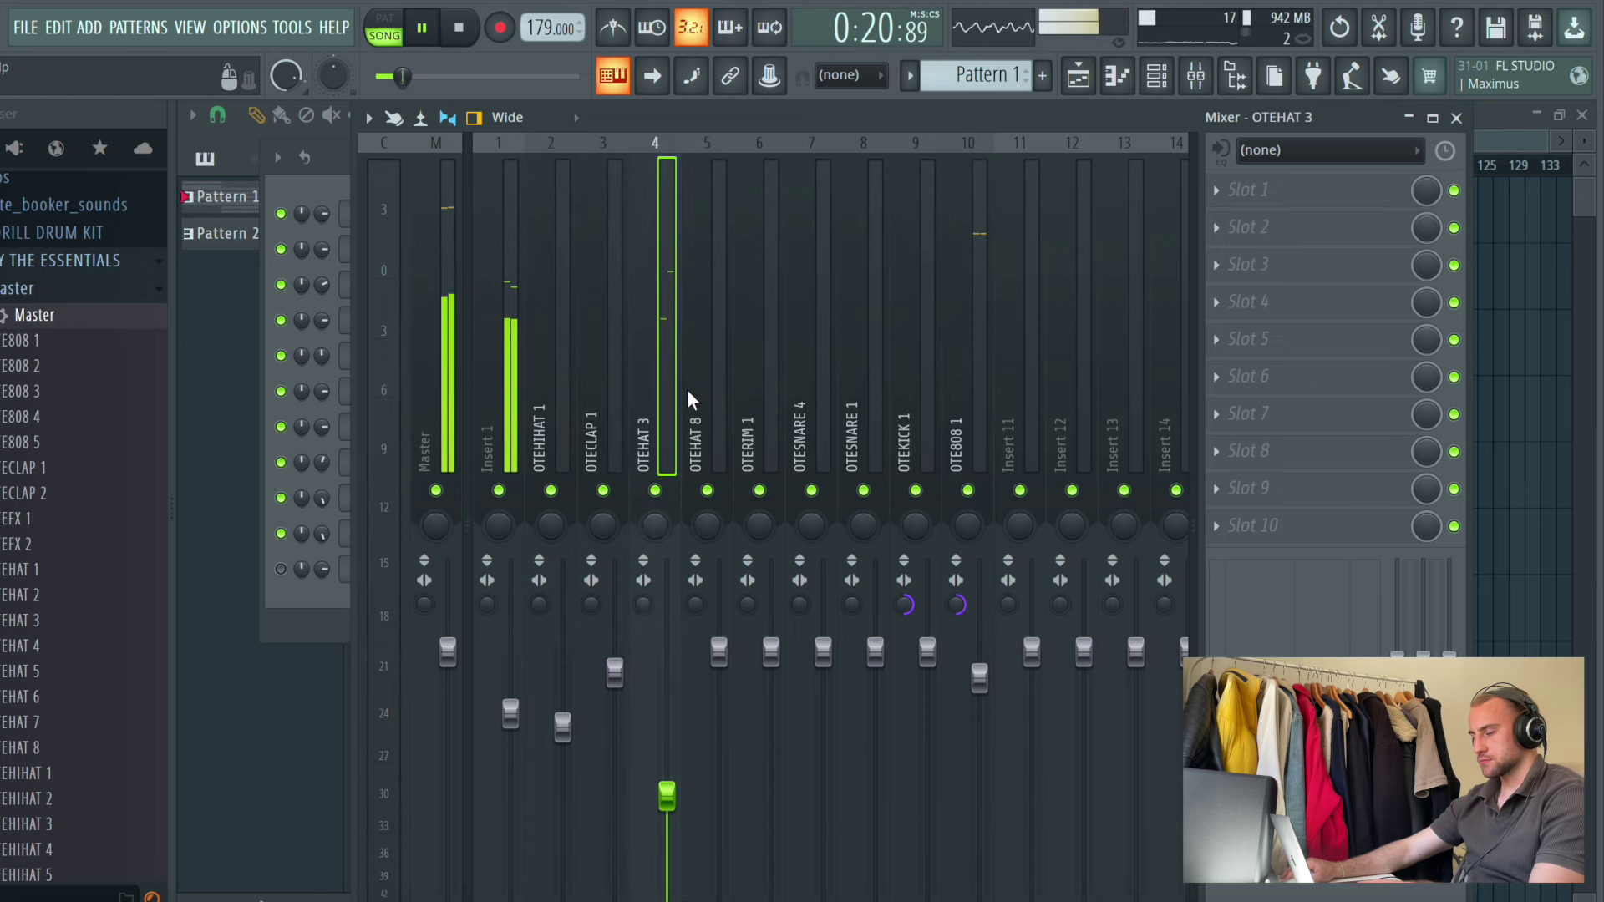
Open the Fruity parametric EQ on the Master track and slightly lower the OTESNARE 4 mixer fader
{"action": "left_click", "coordinate": [444, 221]}
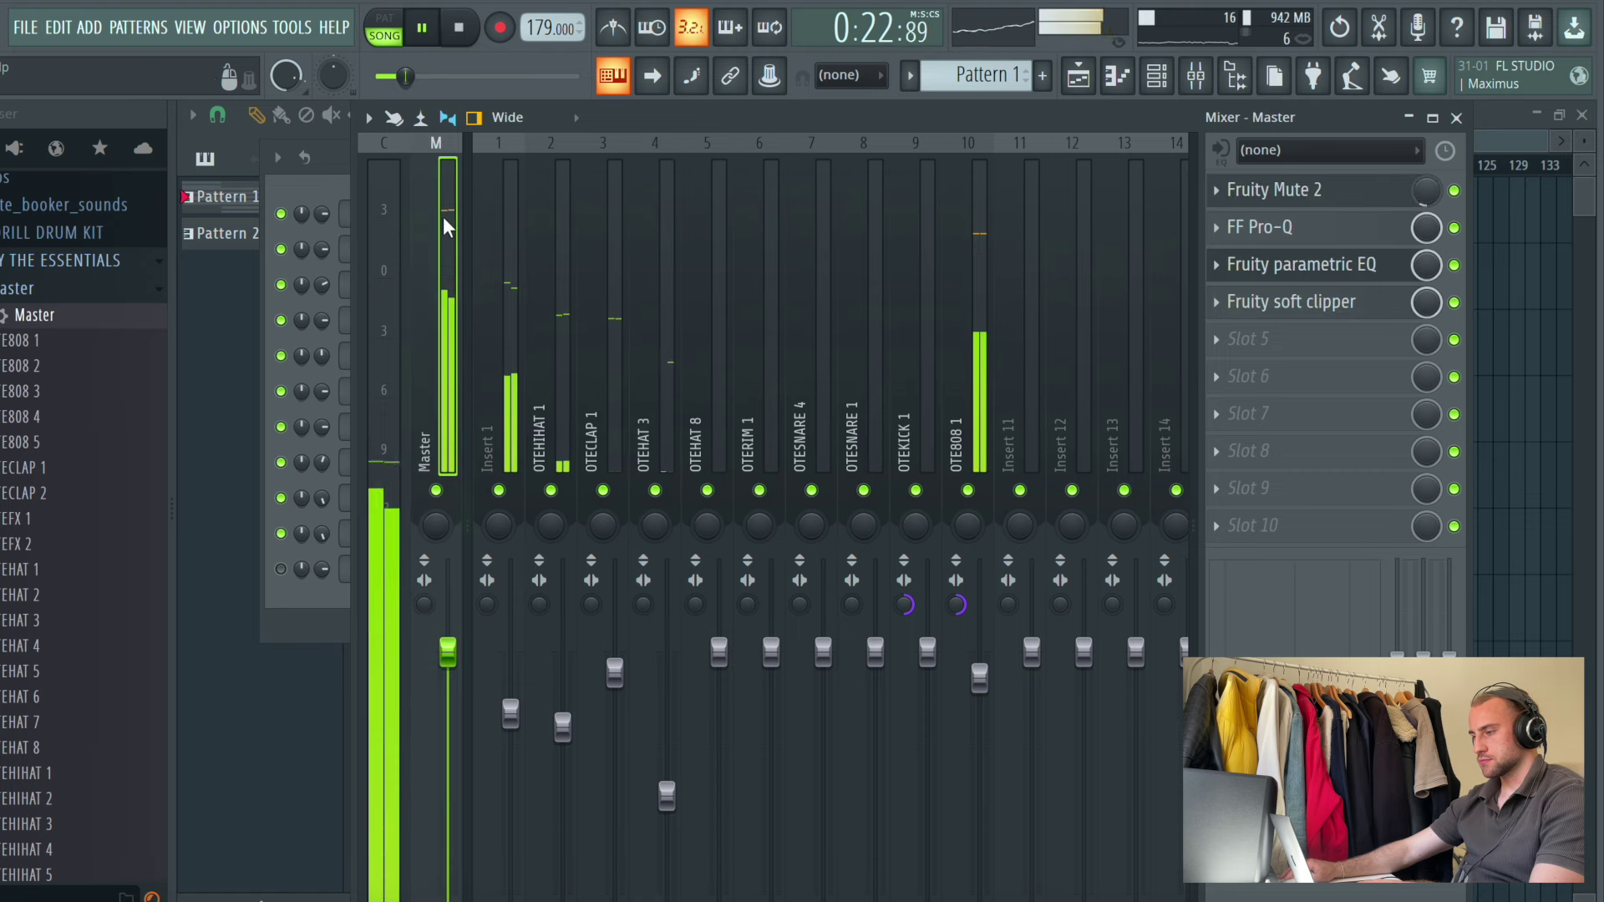
{"action": "left_click", "coordinate": [1345, 265]}
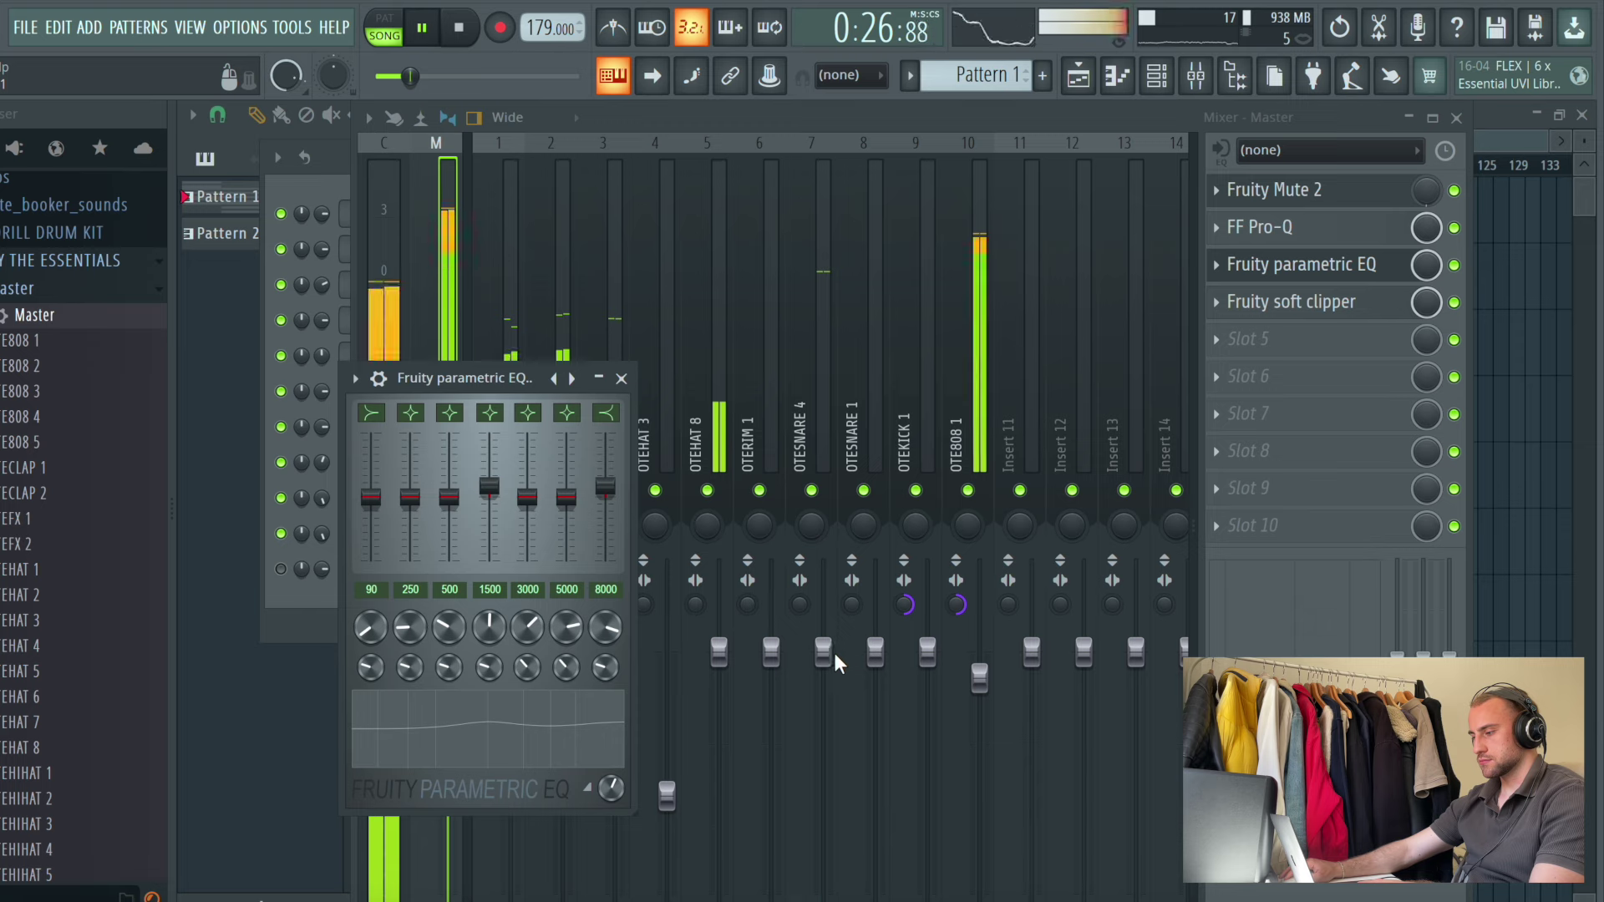
{"action": "left_click_drag", "start_coordinate": [823, 653], "coordinate": [823, 673]}
Examine the channel settings of OTECLAP 1 and OTEKICK 1 in the channel rack
{"action": "key", "text": "F5"}
{"action": "key", "text": "F6"}
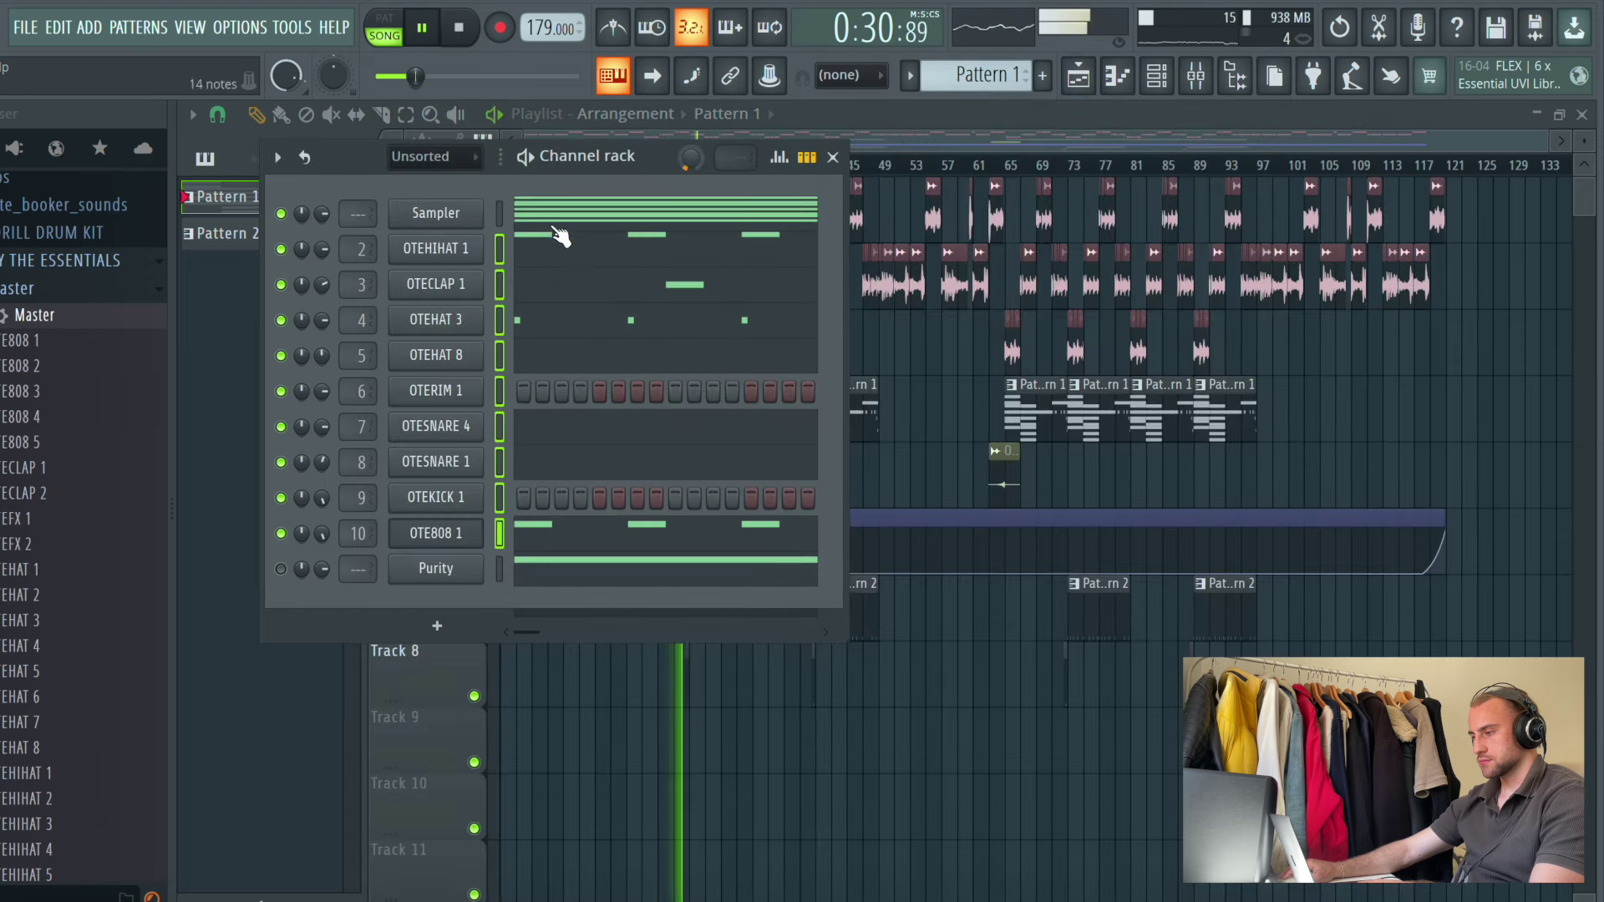
{"action": "left_click", "coordinate": [464, 285]}
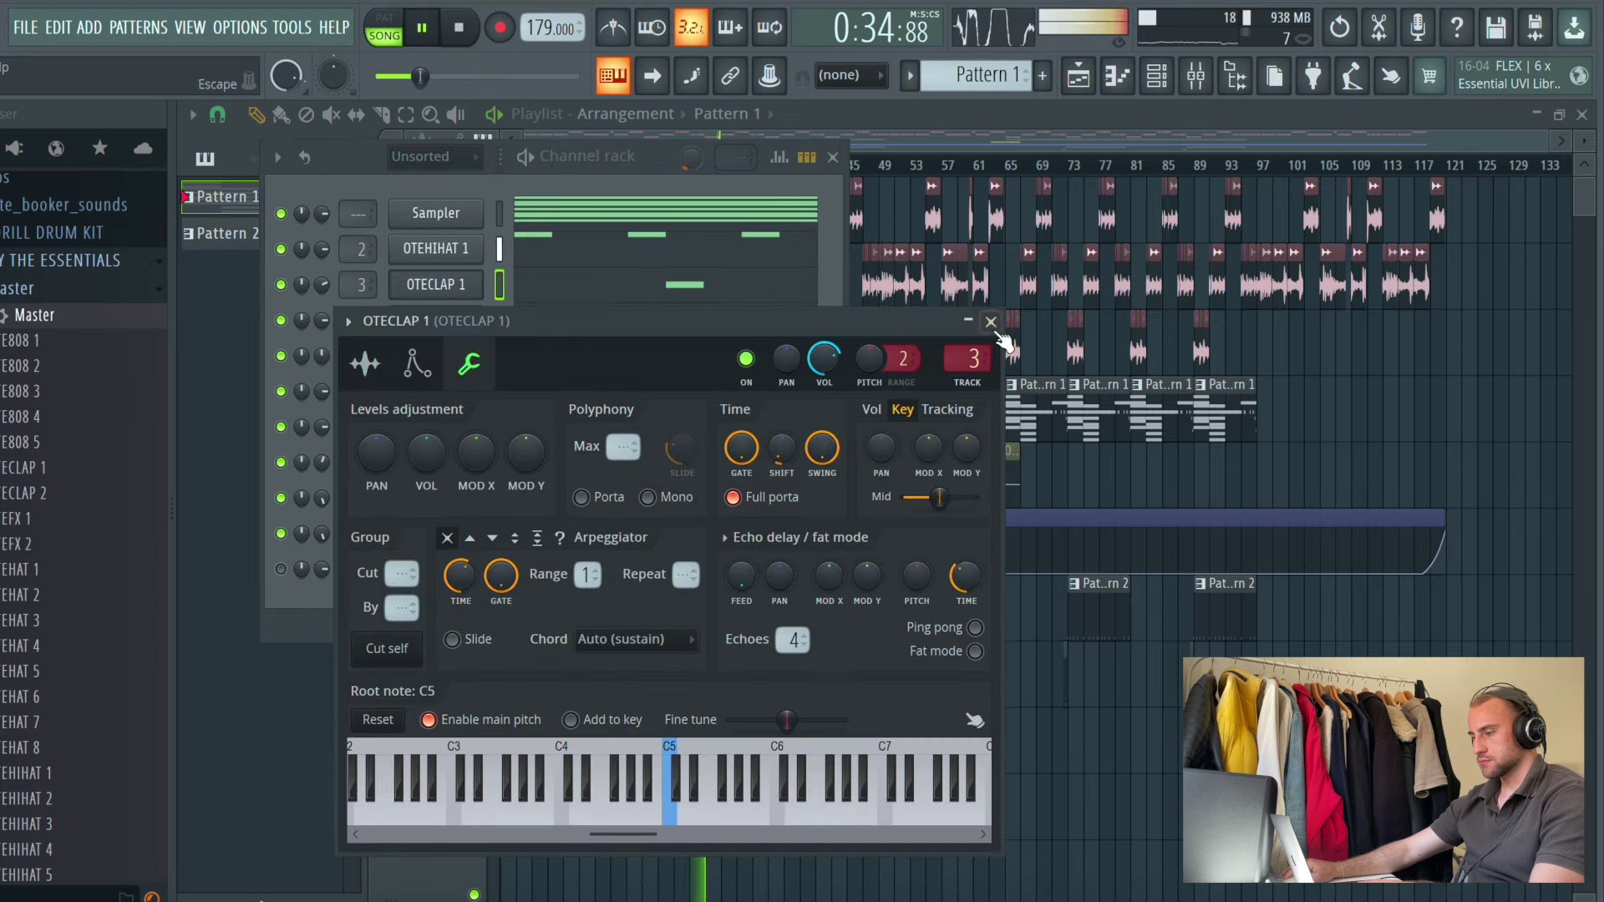
{"action": "left_click", "coordinate": [990, 322]}
{"action": "left_click", "coordinate": [469, 511]}
{"action": "left_click", "coordinate": [439, 332]}
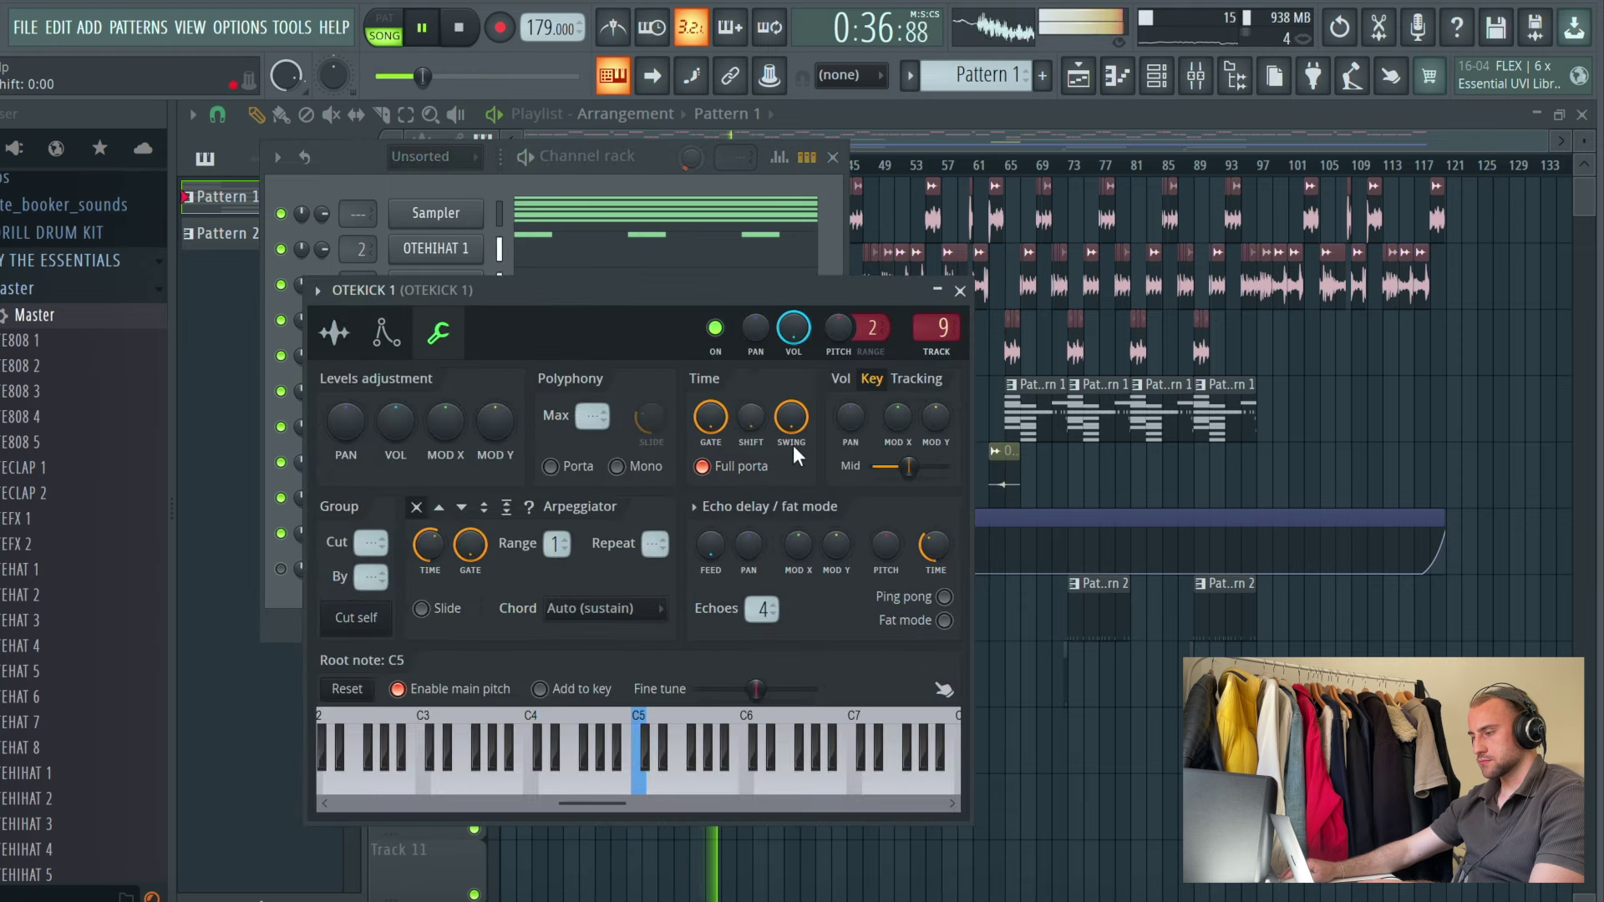
{"action": "left_click", "coordinate": [960, 292]}
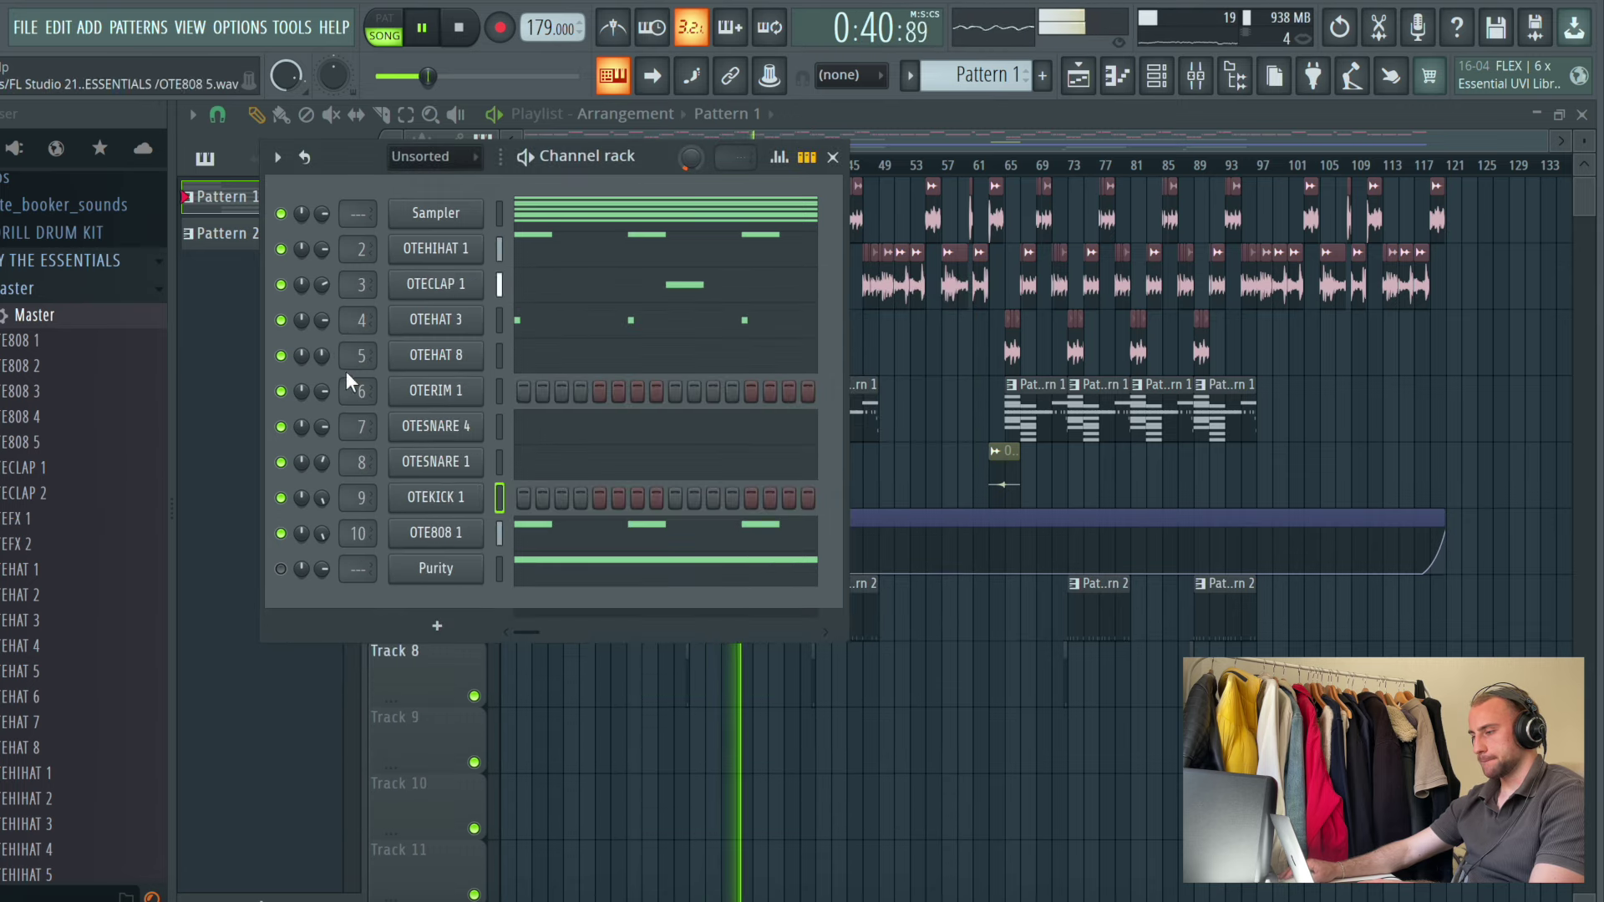
Show note panning in the control lane of the OTEHIHAT 1 piano roll and make the lane taller
{"action": "left_click", "coordinate": [584, 258]}
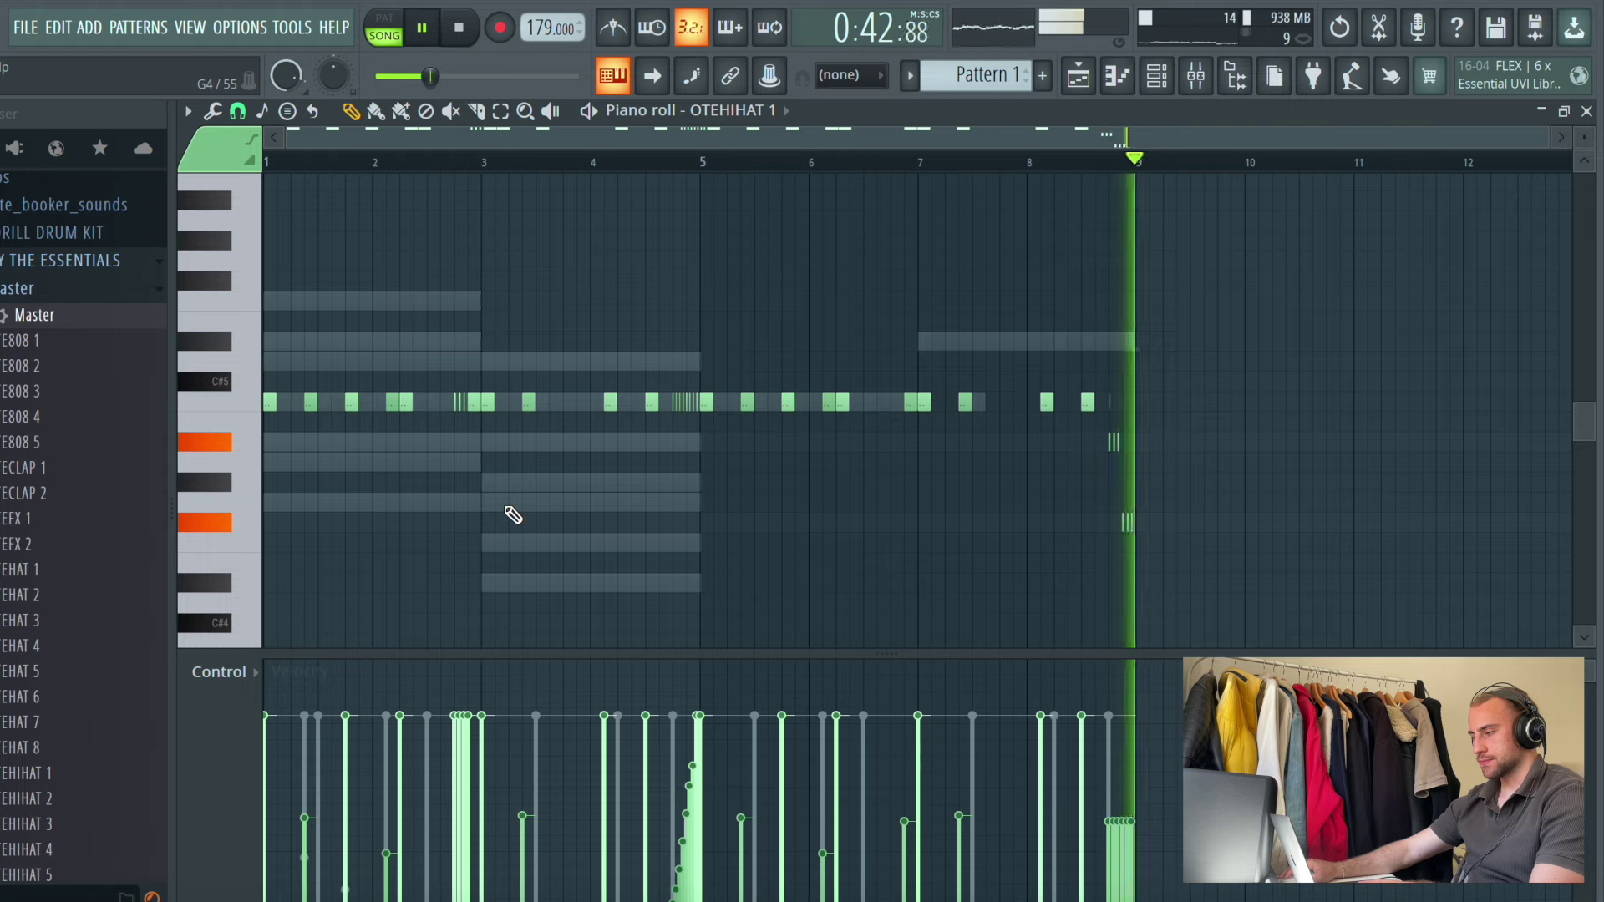
{"action": "left_click", "coordinate": [222, 673]}
{"action": "left_click", "coordinate": [246, 714]}
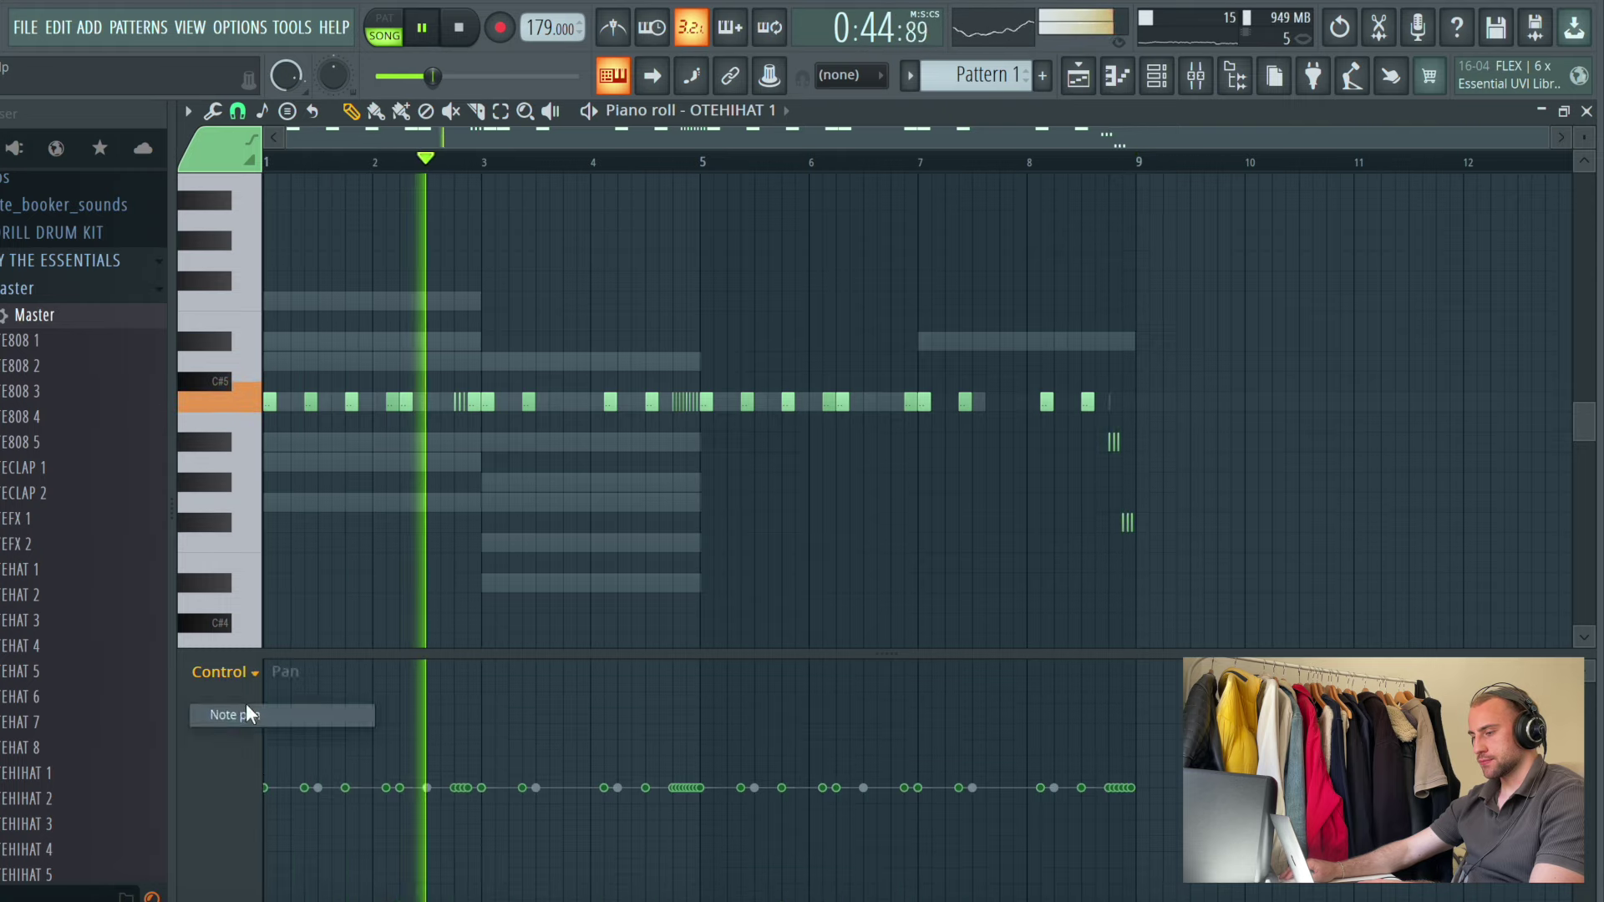
{"action": "scroll", "coordinate": [347, 168], "scroll_direction": "up", "scroll_amount": 4}
{"action": "key", "text": "space"}
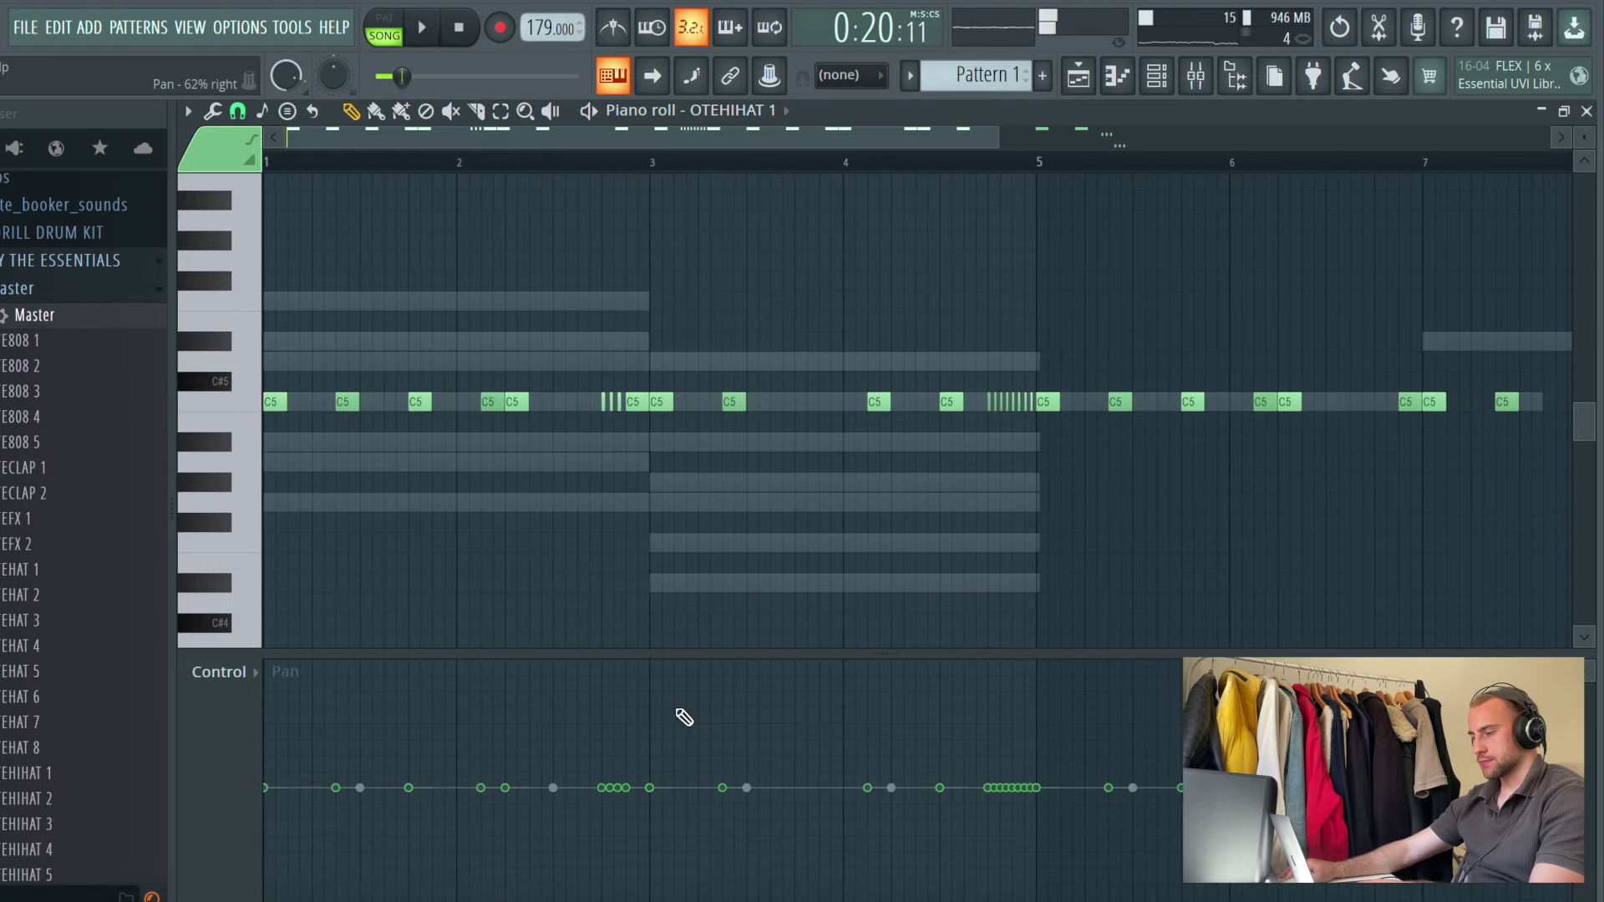
{"action": "left_click_drag", "start_coordinate": [676, 657], "coordinate": [674, 383]}
{"action": "scroll", "coordinate": [730, 348], "scroll_direction": "down", "scroll_amount": 2}
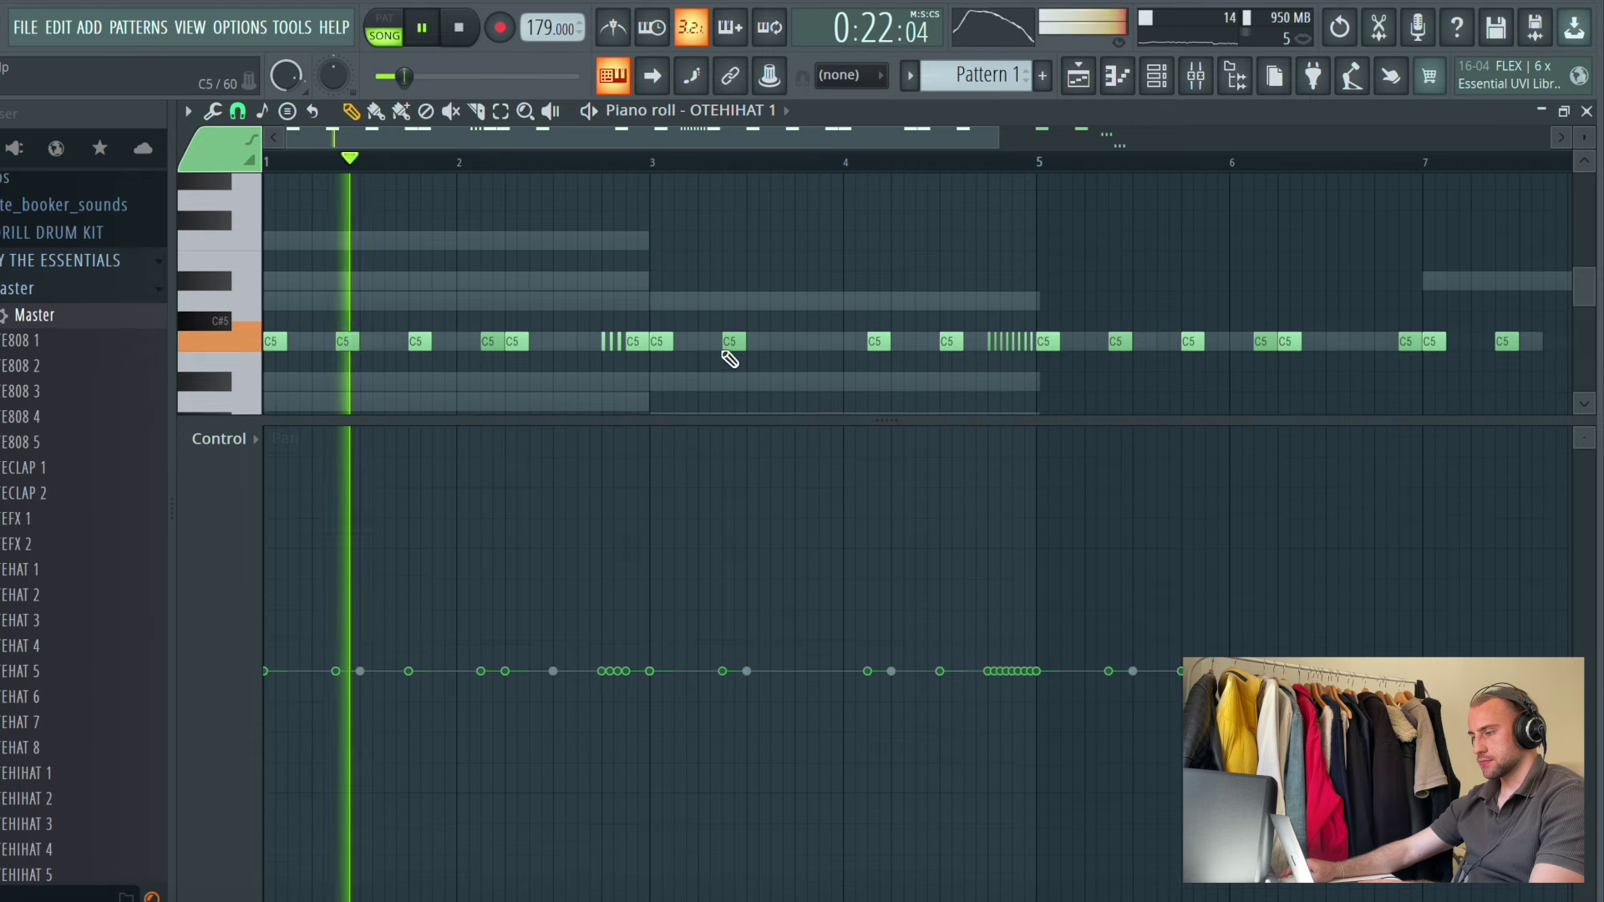
Pan the OTEHIHAT 1 rolls 50% left at the end of bar 2, 50% right at bar 4 and 50% left at bar 8
{"action": "left_click_drag", "start_coordinate": [603, 798], "coordinate": [630, 806]}
{"action": "key", "text": "space"}
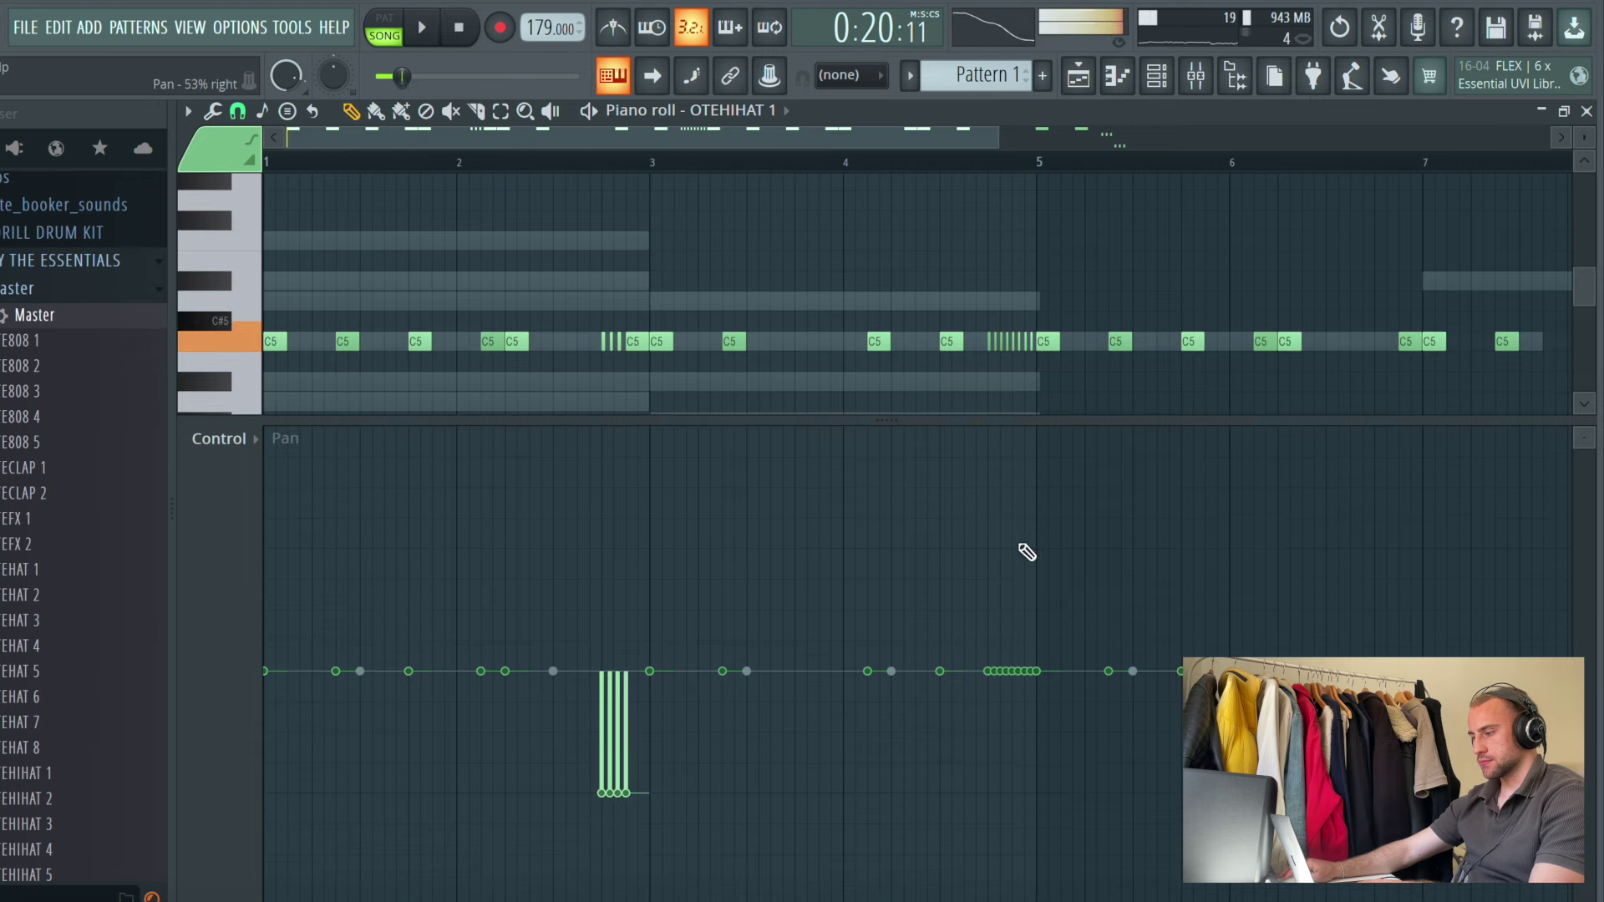
{"action": "left_click_drag", "start_coordinate": [994, 555], "coordinate": [1039, 555]}
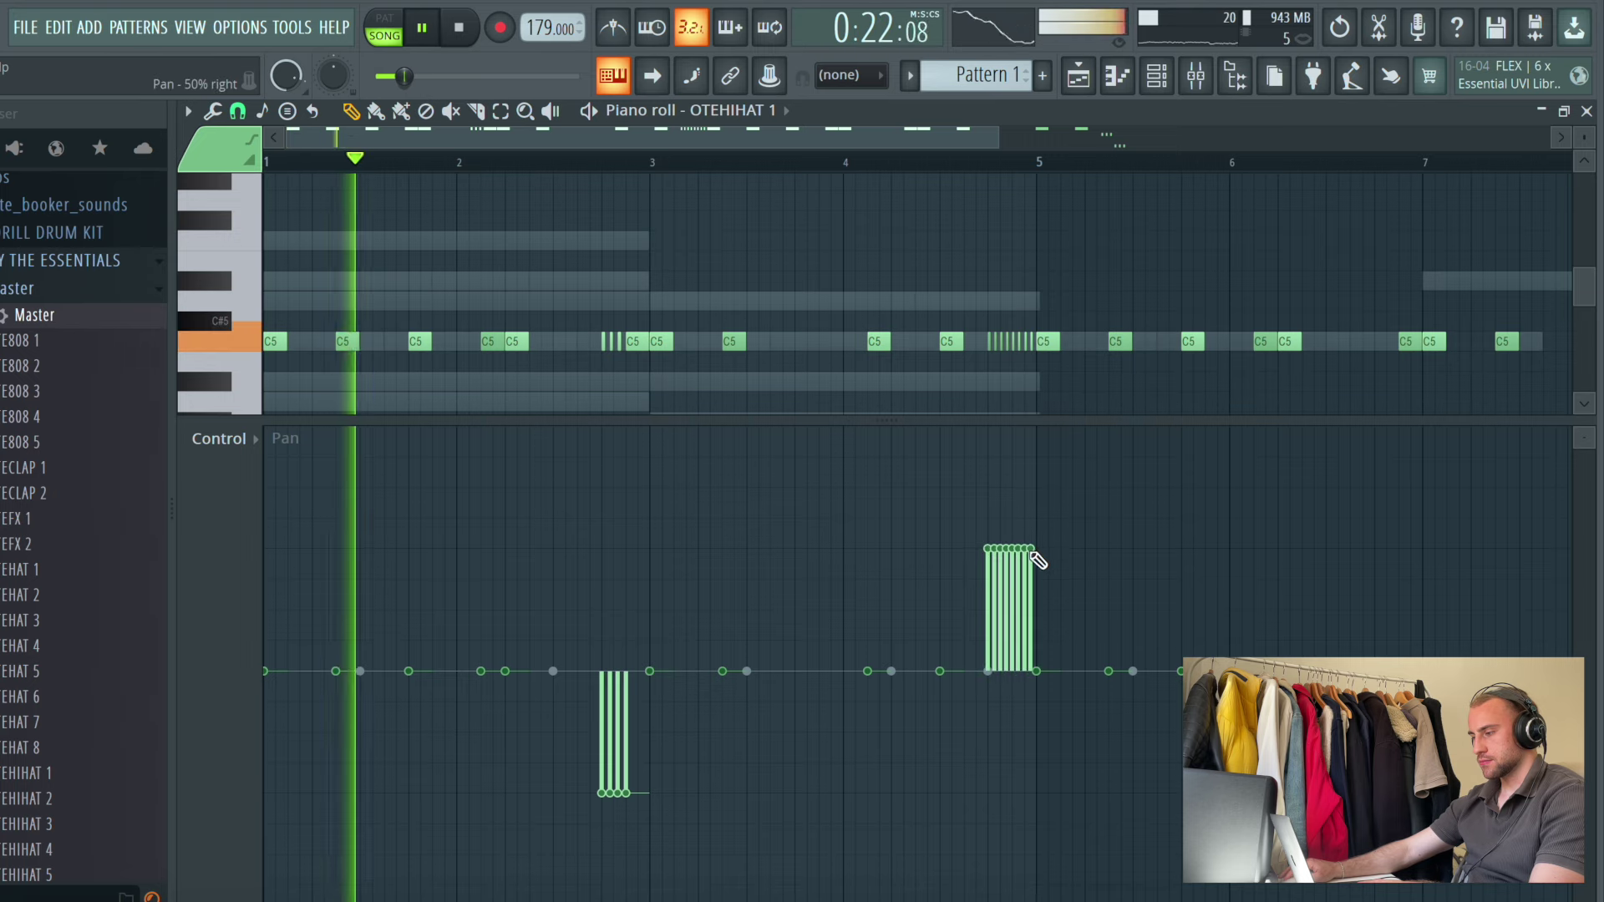
{"action": "left_click_drag", "start_coordinate": [905, 138], "coordinate": [1360, 158]}
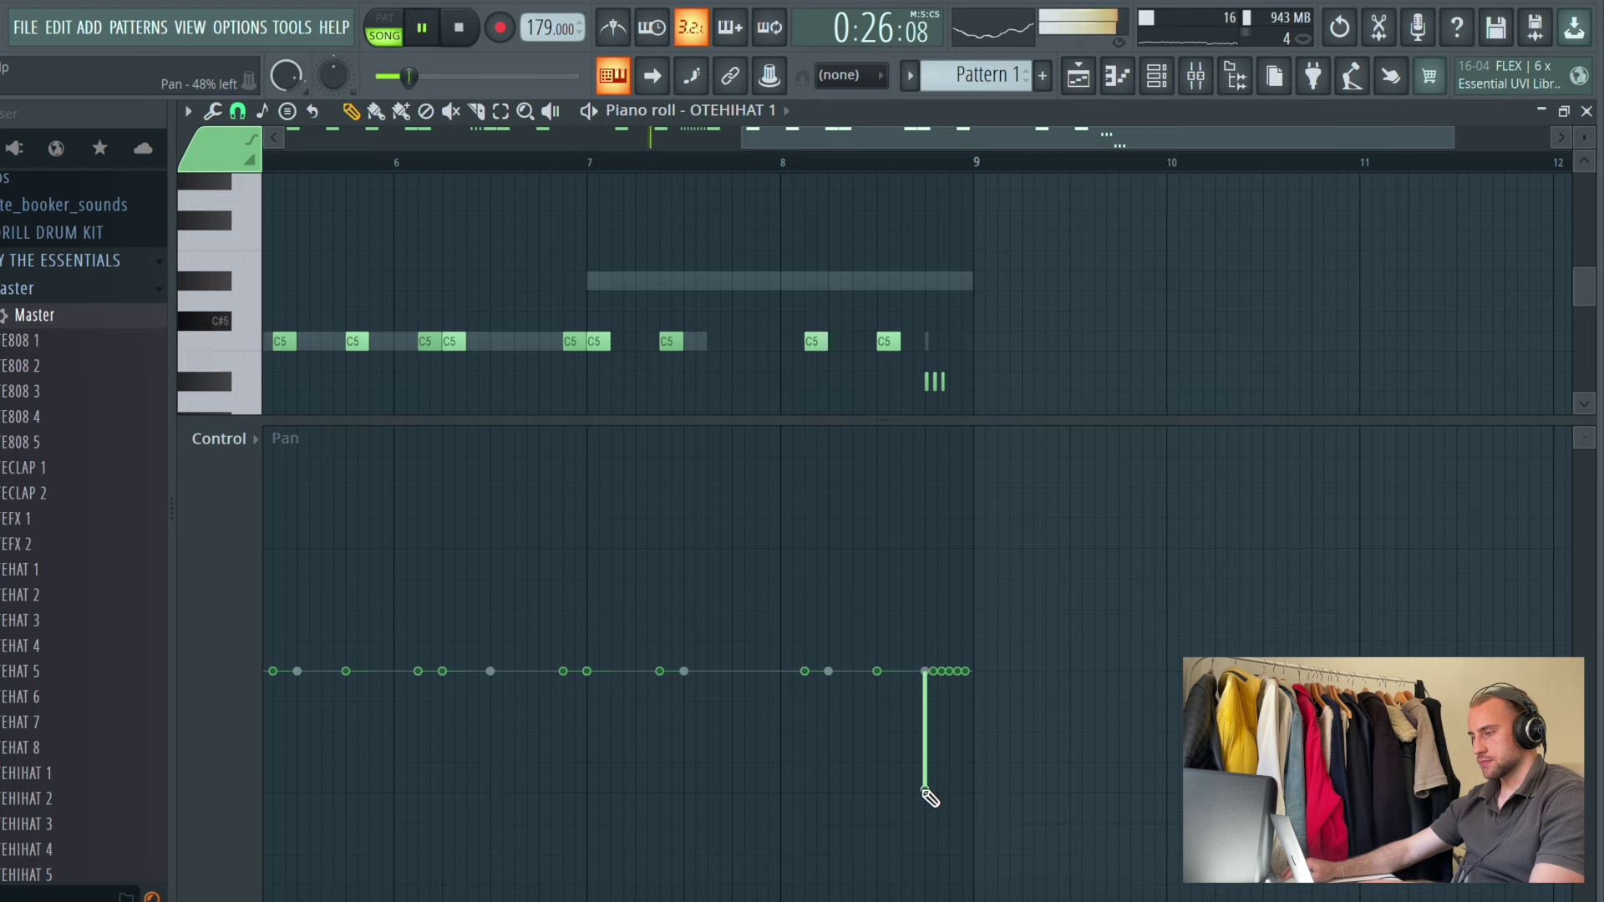
{"action": "left_click_drag", "start_coordinate": [930, 802], "coordinate": [955, 798]}
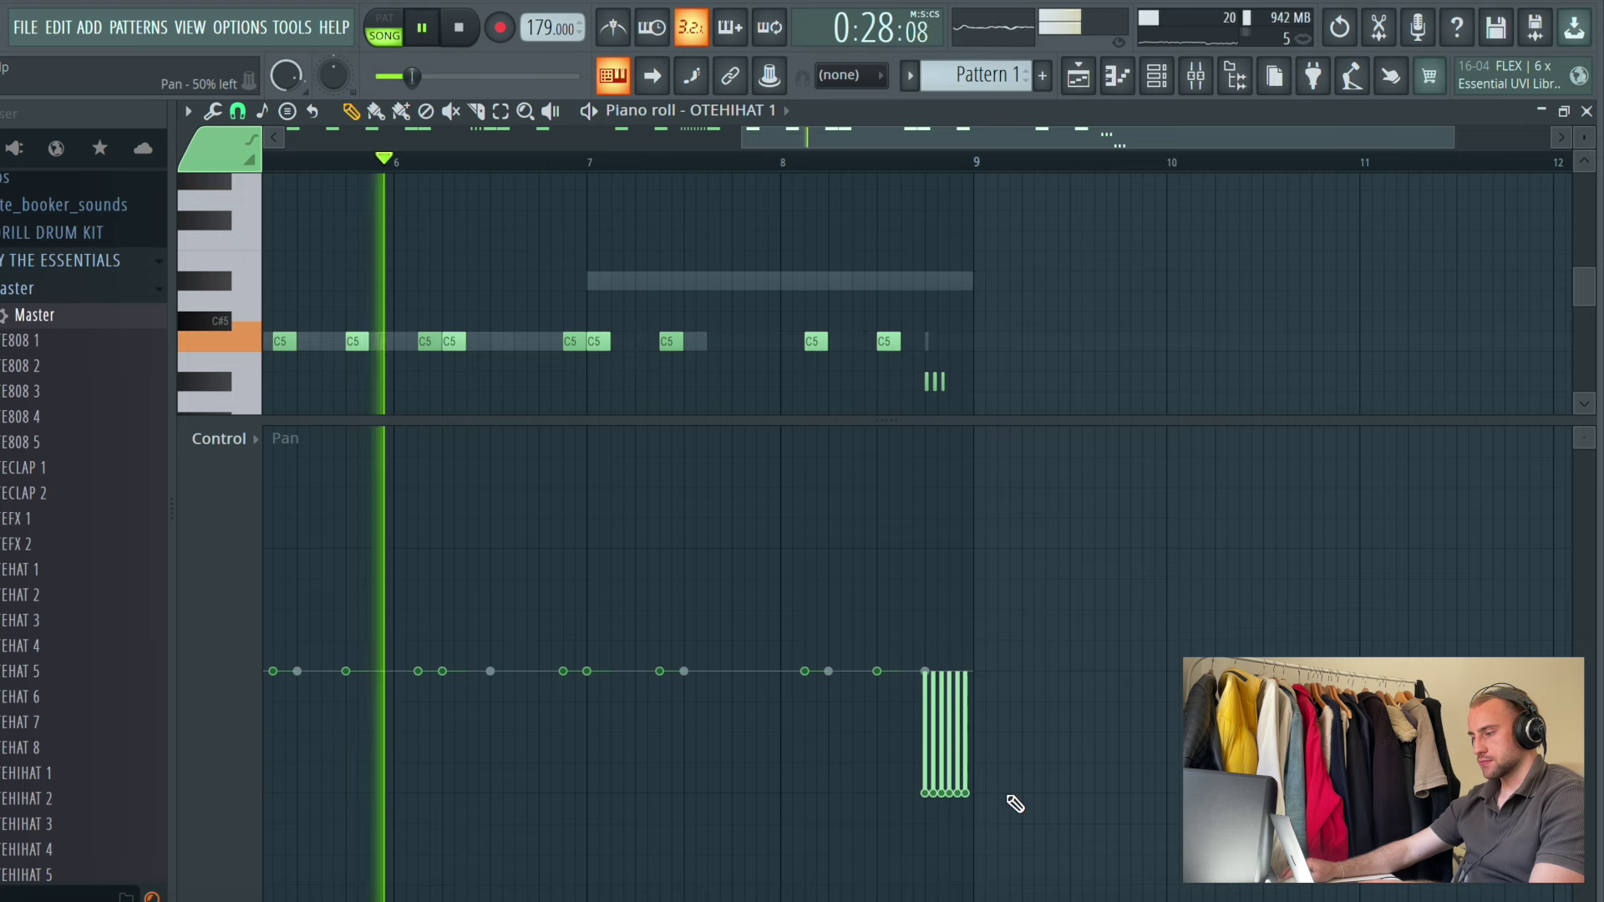
{"action": "key", "text": "space"}
{"action": "scroll", "coordinate": [998, 167], "scroll_direction": "down", "scroll_amount": 3}
{"action": "key", "text": "space"}
{"action": "key", "text": "space"}
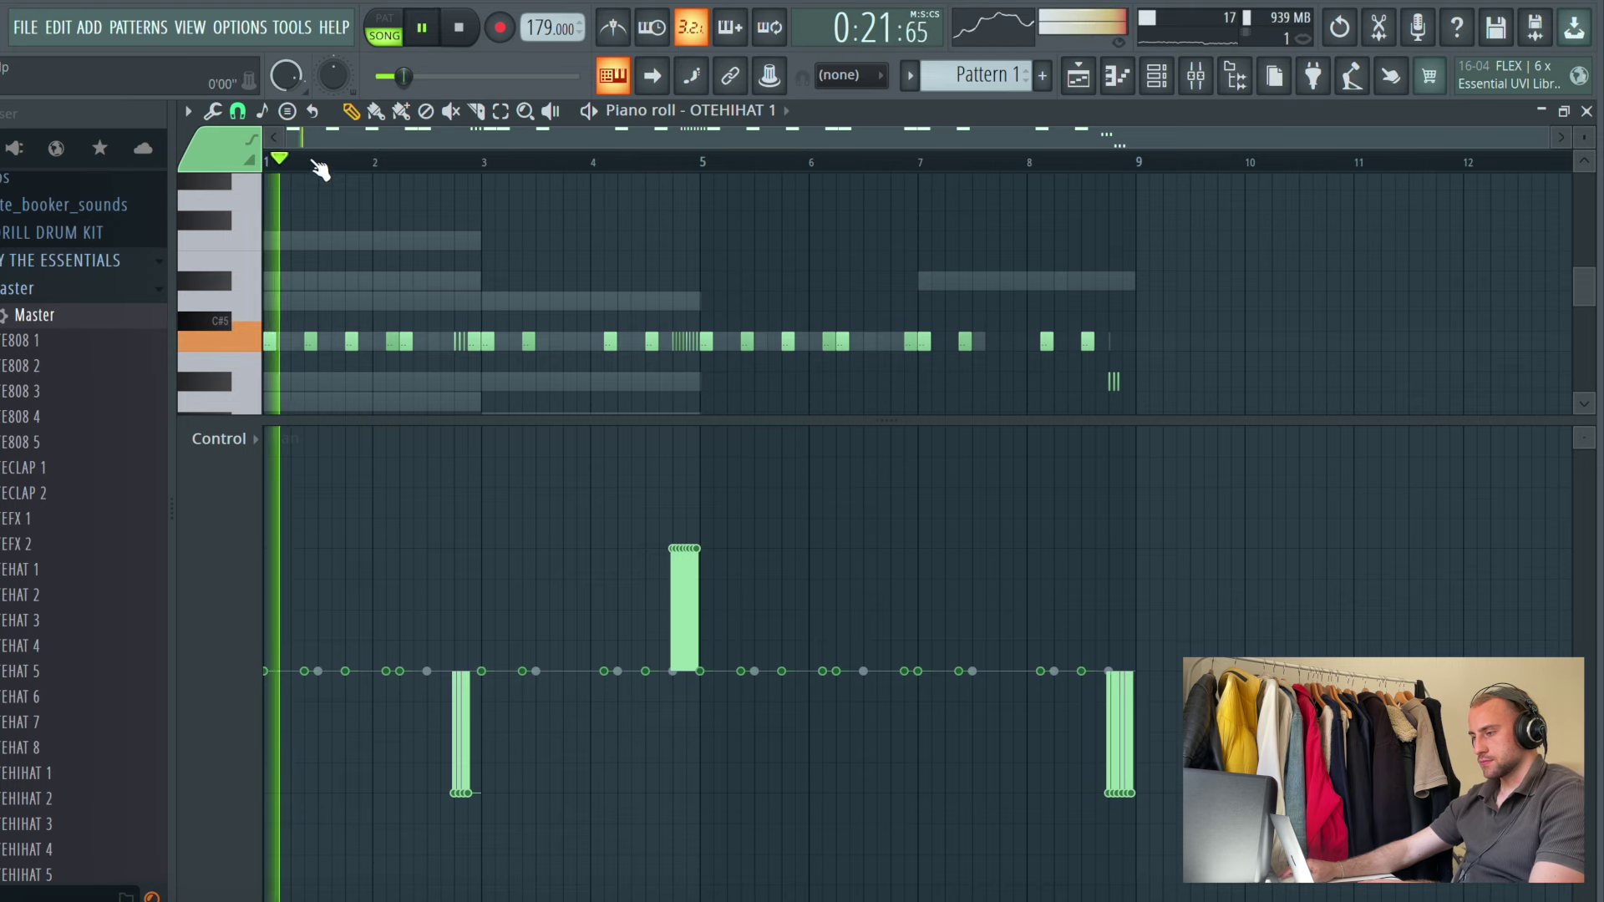
Pan the OTEHAT 8 note near the end of bar 4 to 50% left
{"action": "left_click", "coordinate": [733, 110]}
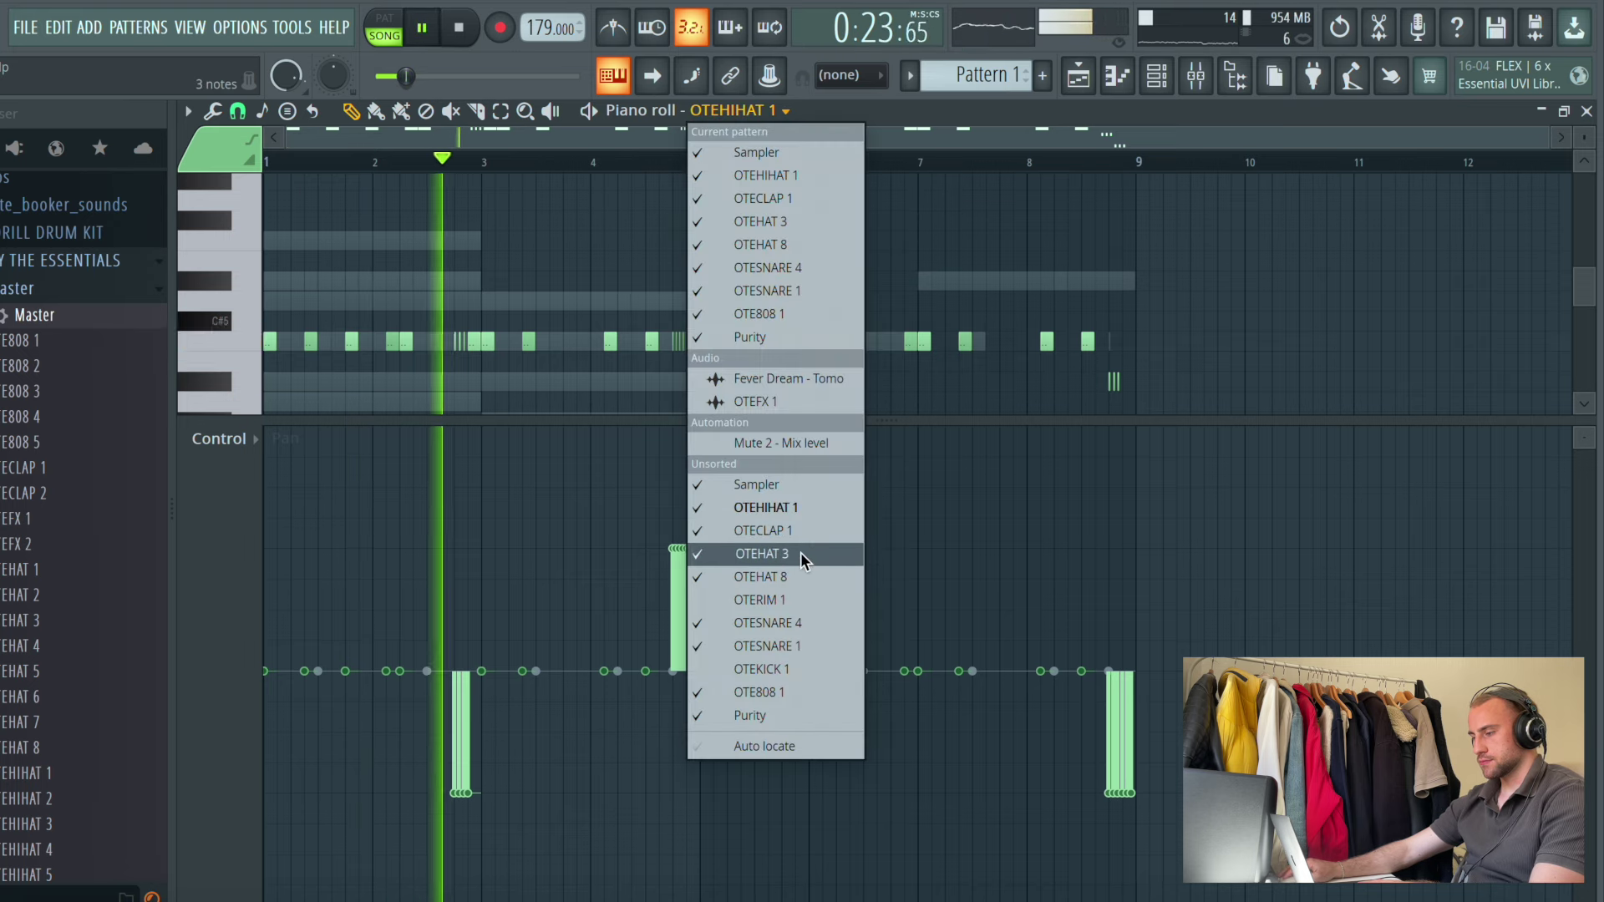
{"action": "left_click", "coordinate": [799, 576]}
{"action": "key", "text": "space"}
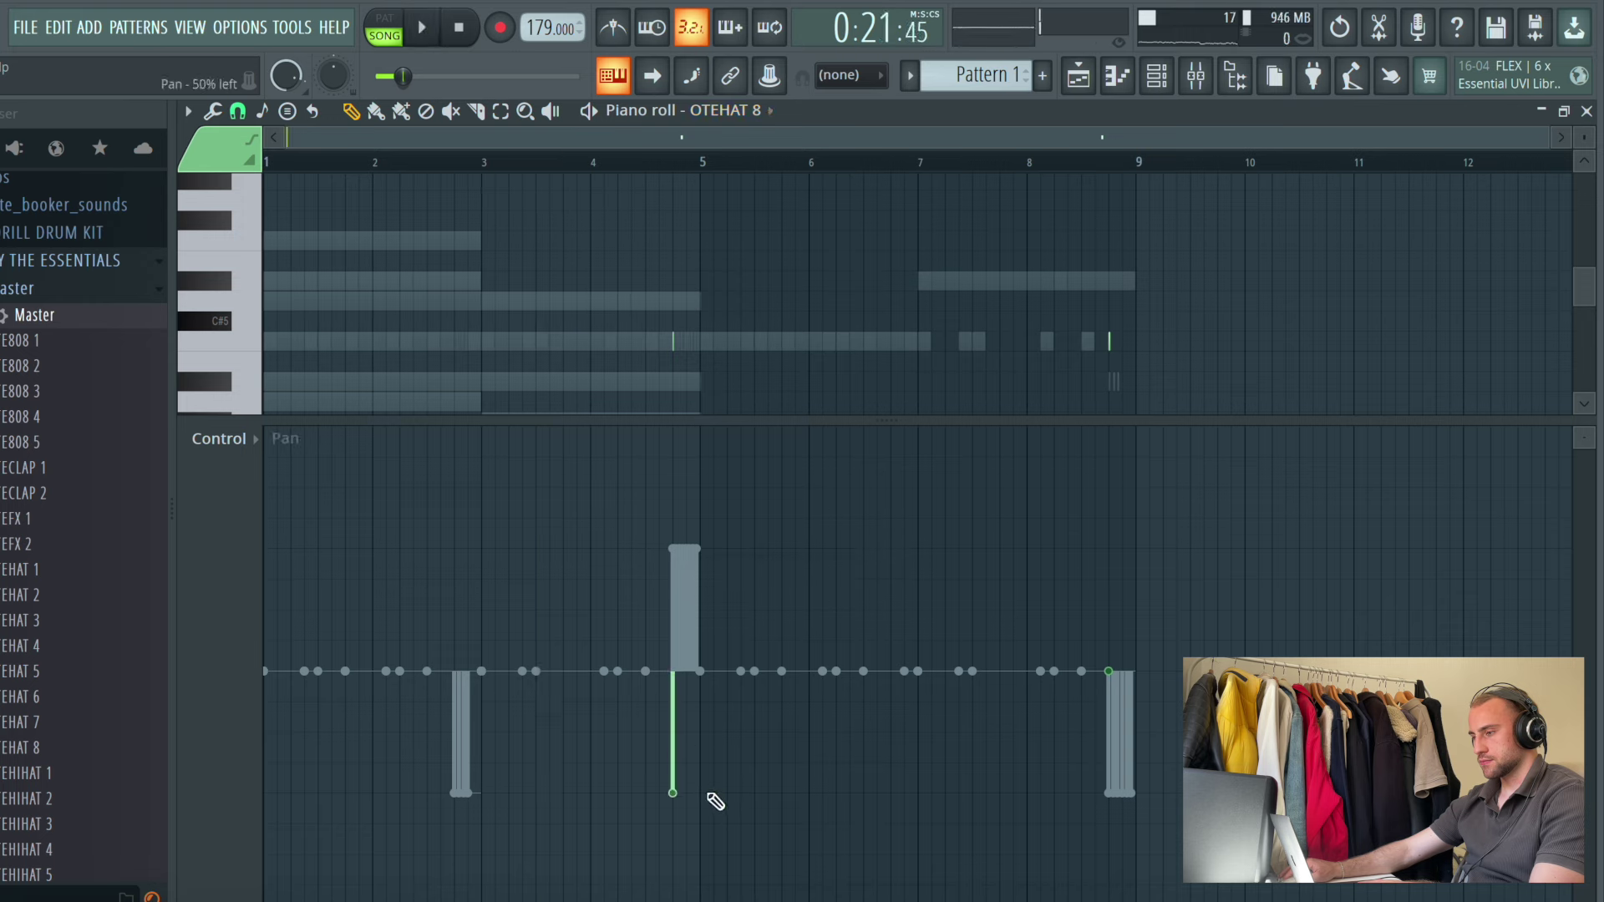
{"action": "key", "text": "space"}
Pan the three OTEHAT 3 notes in bar 1 alternately 50% right, 50% left and 50% right
{"action": "left_click", "coordinate": [769, 113]}
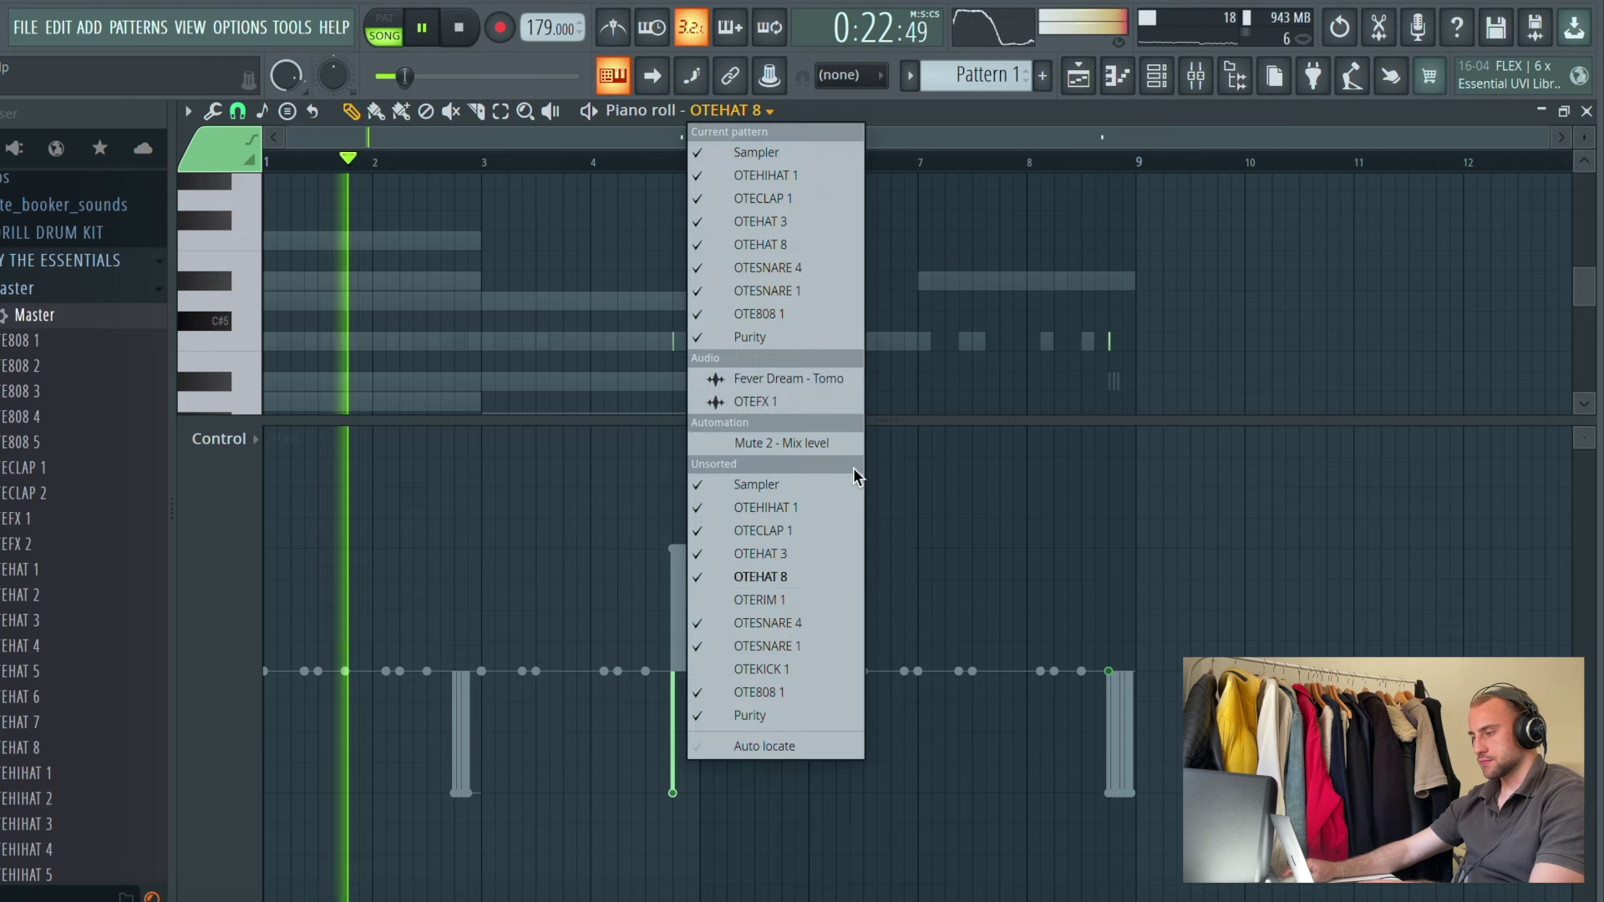
{"action": "left_click", "coordinate": [787, 554]}
{"action": "key", "text": "space"}
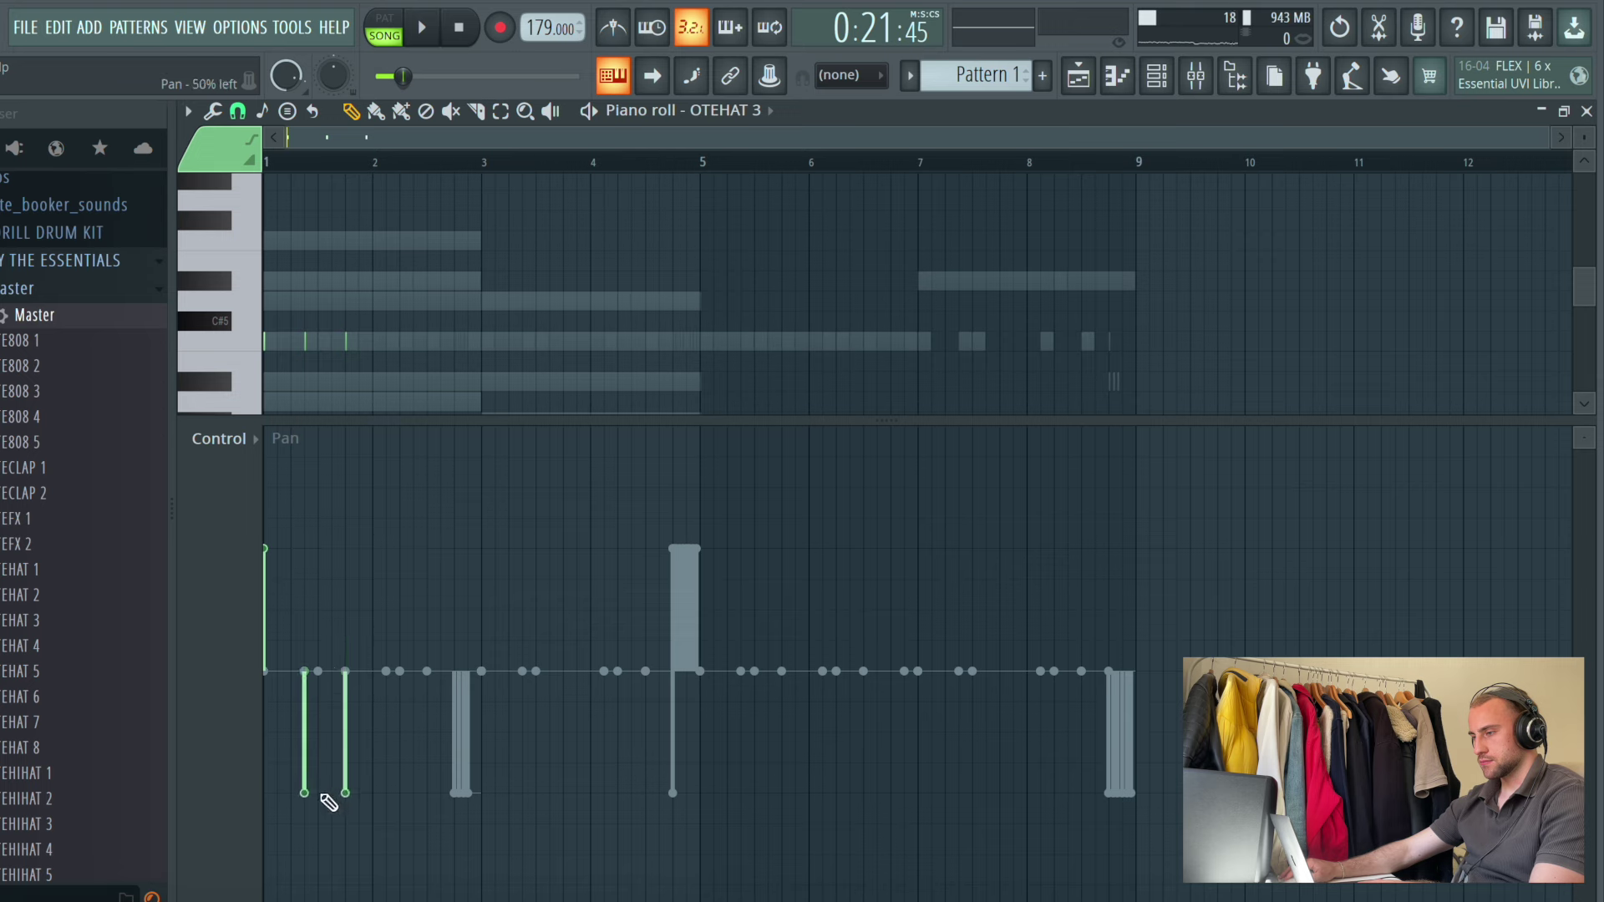
{"action": "key", "text": "space"}
{"action": "left_click", "coordinate": [381, 553]}
{"action": "key", "text": "space"}
{"action": "key", "text": "space"}
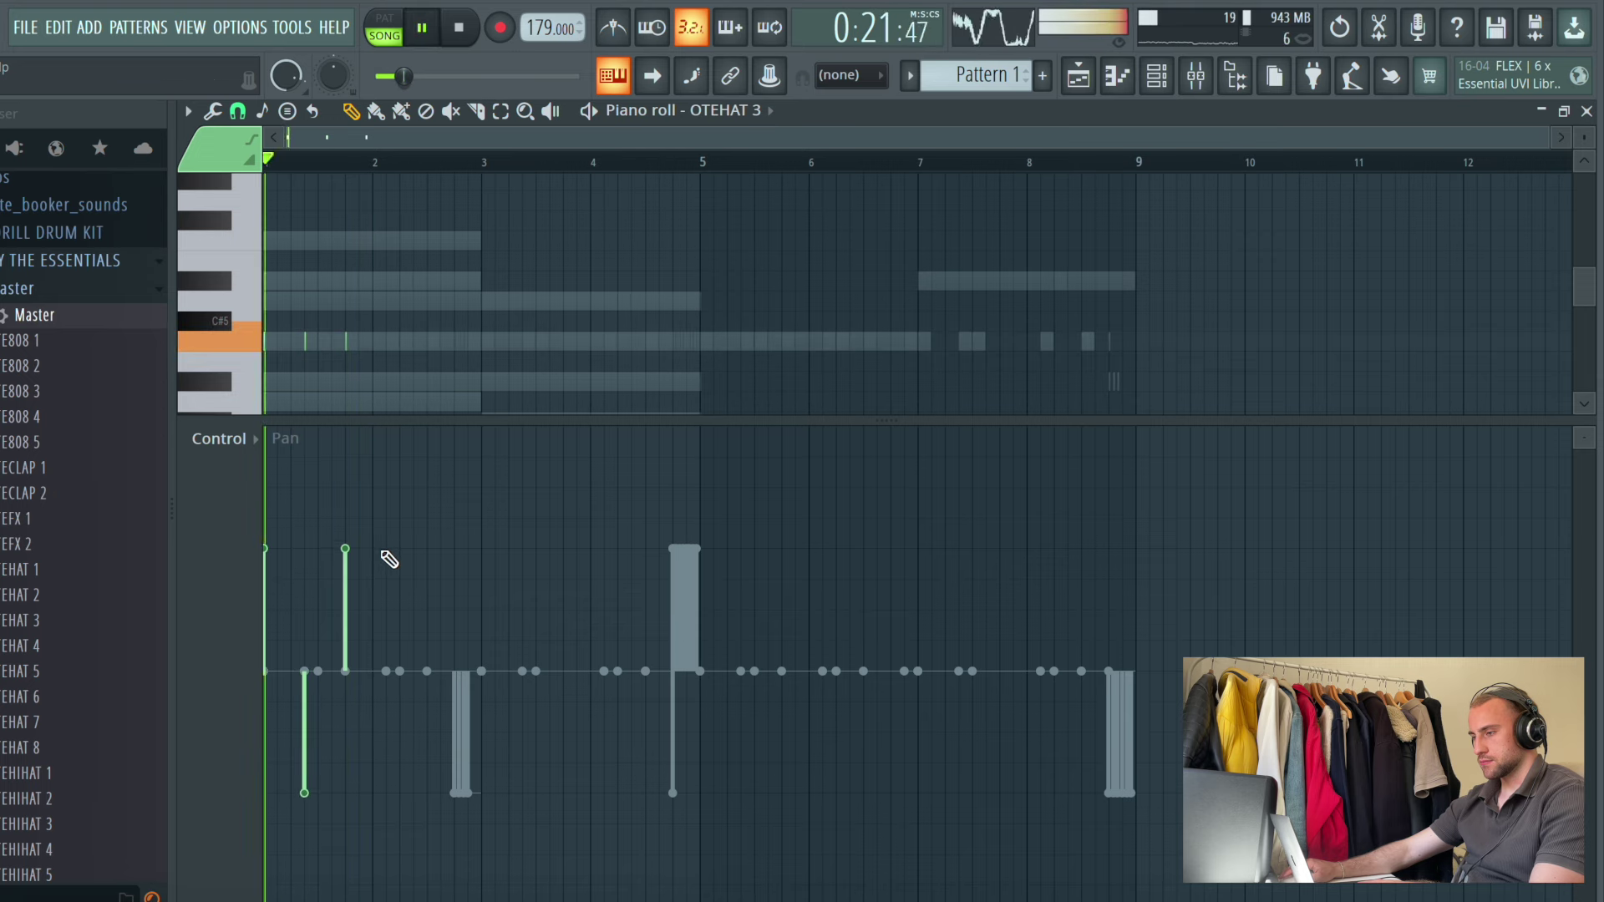
Pan the OTEHAT 8 note near the end of bar 8 to 50% right and open the OTERIM 1 notes
{"action": "left_click", "coordinate": [767, 111]}
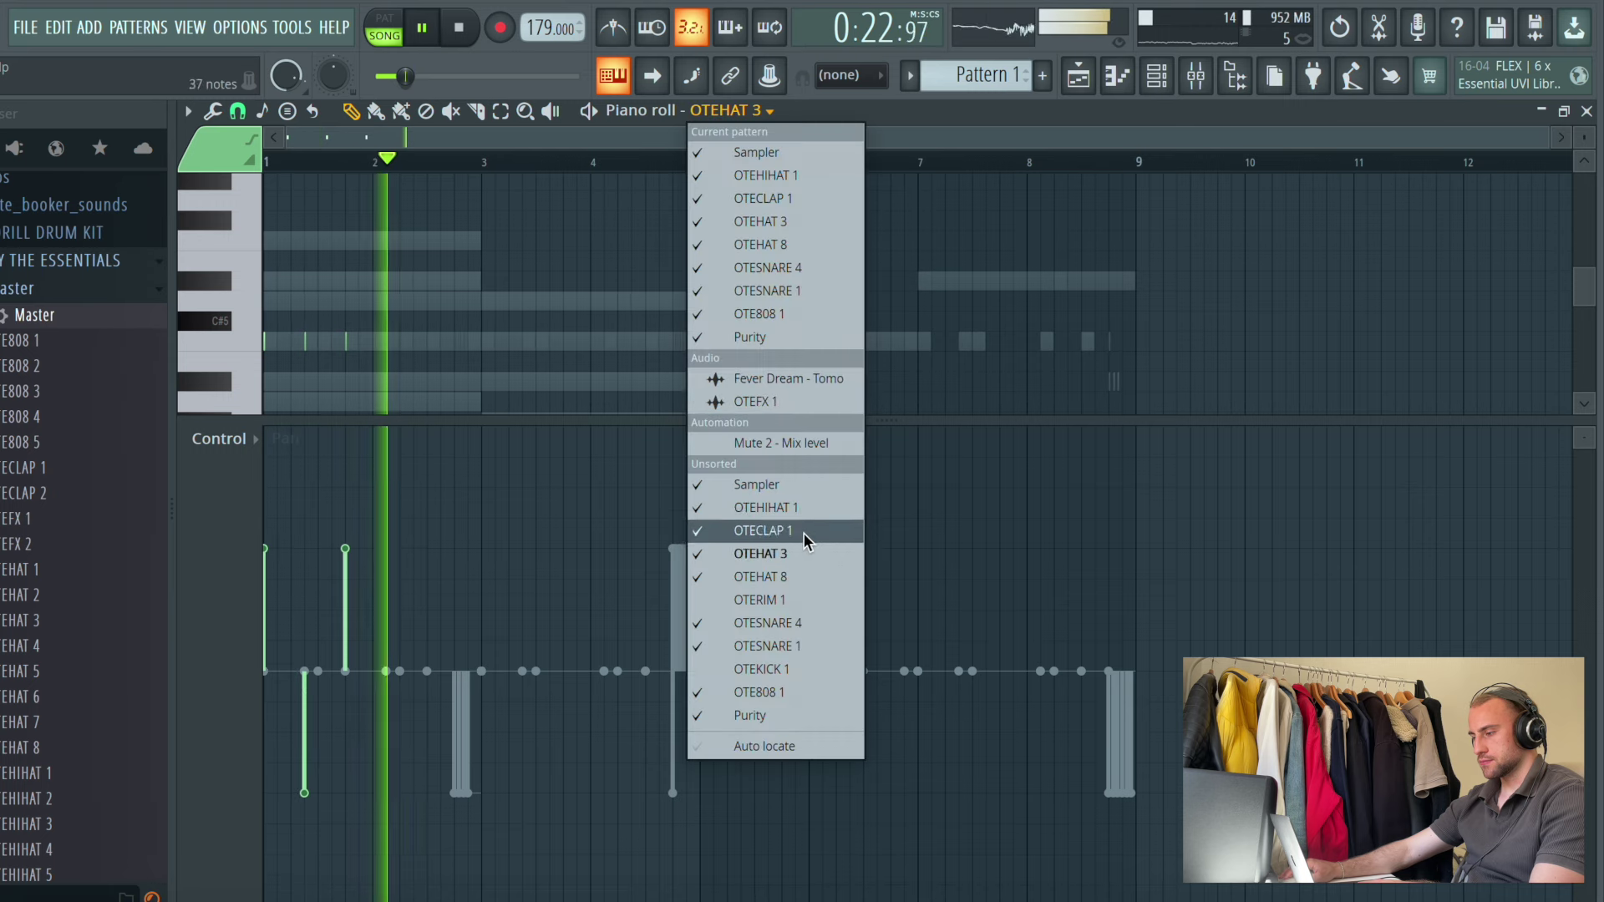
{"action": "left_click", "coordinate": [792, 585]}
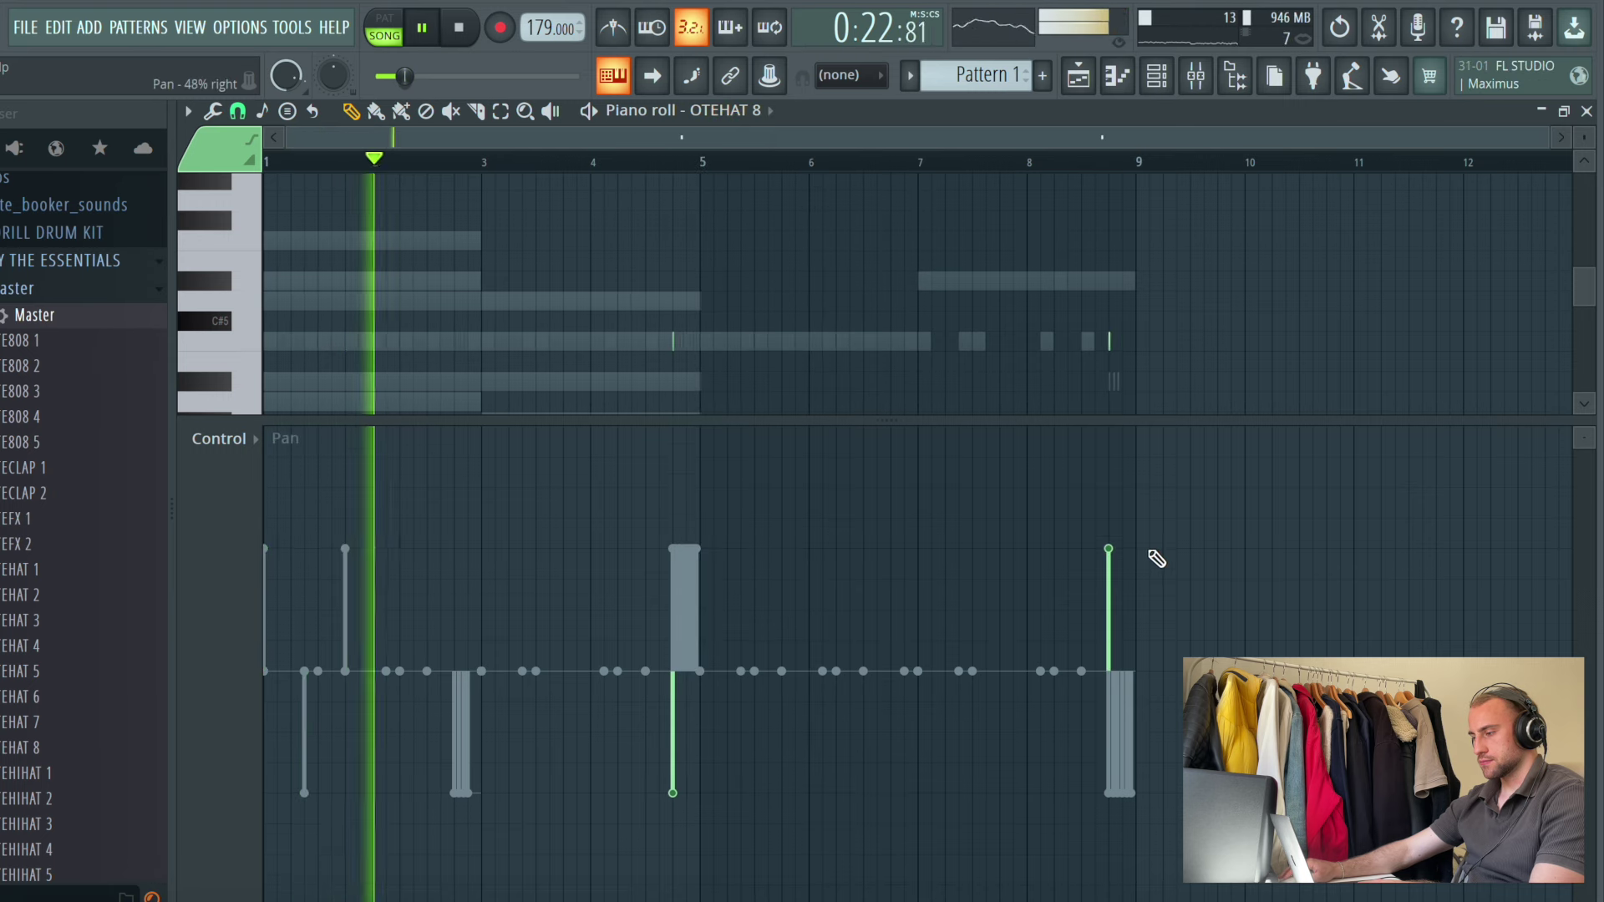
{"action": "left_click", "coordinate": [760, 112]}
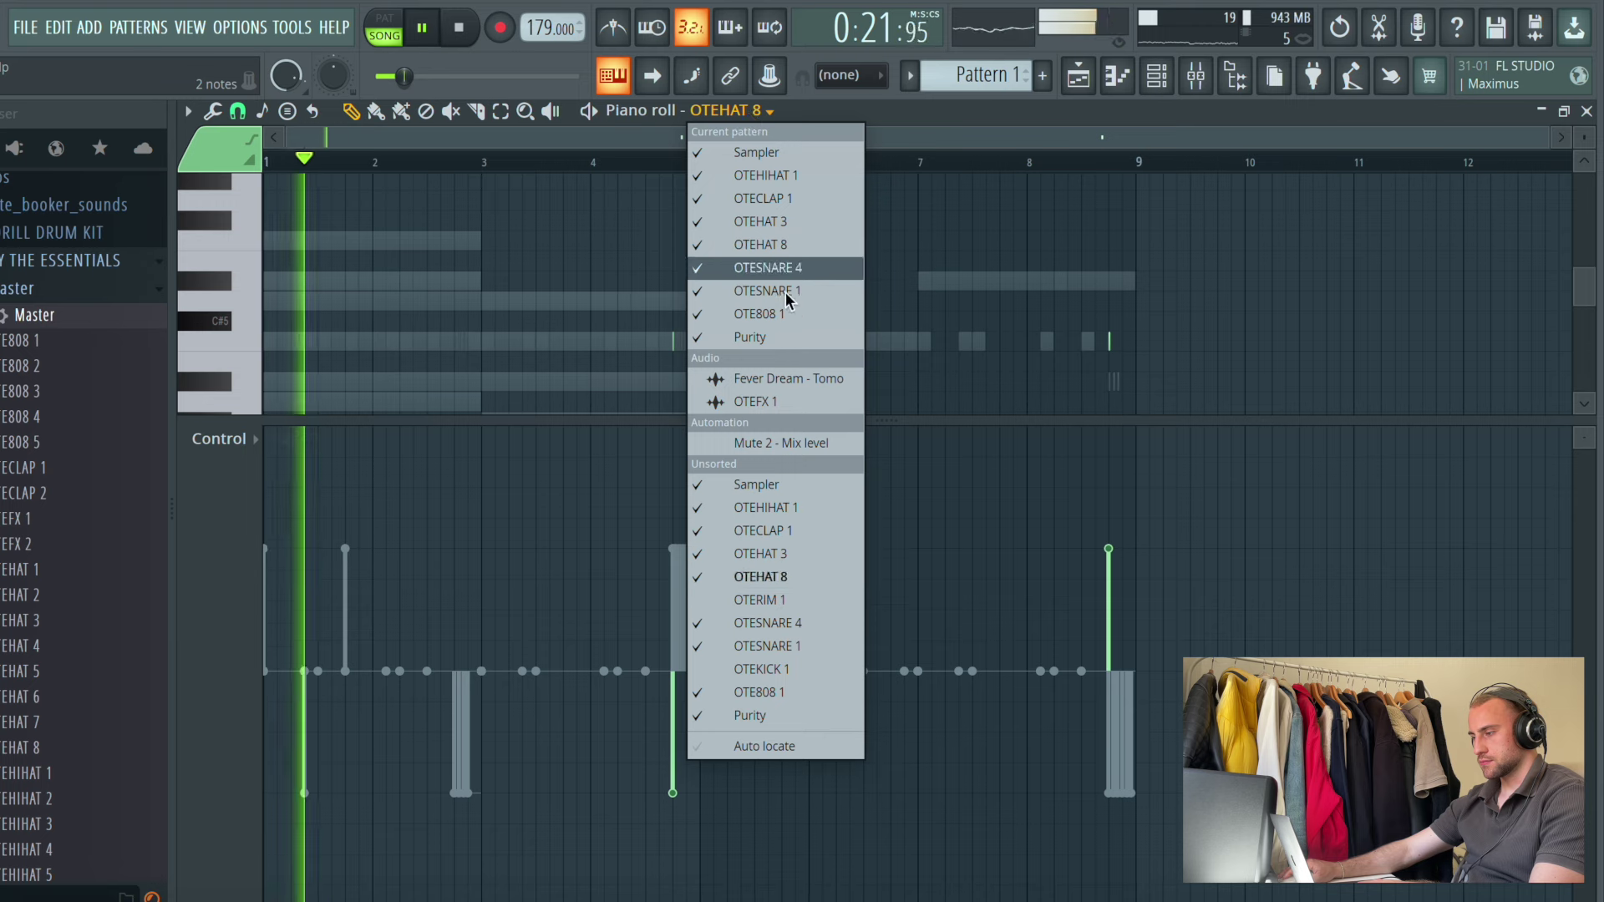
{"action": "left_click", "coordinate": [790, 602]}
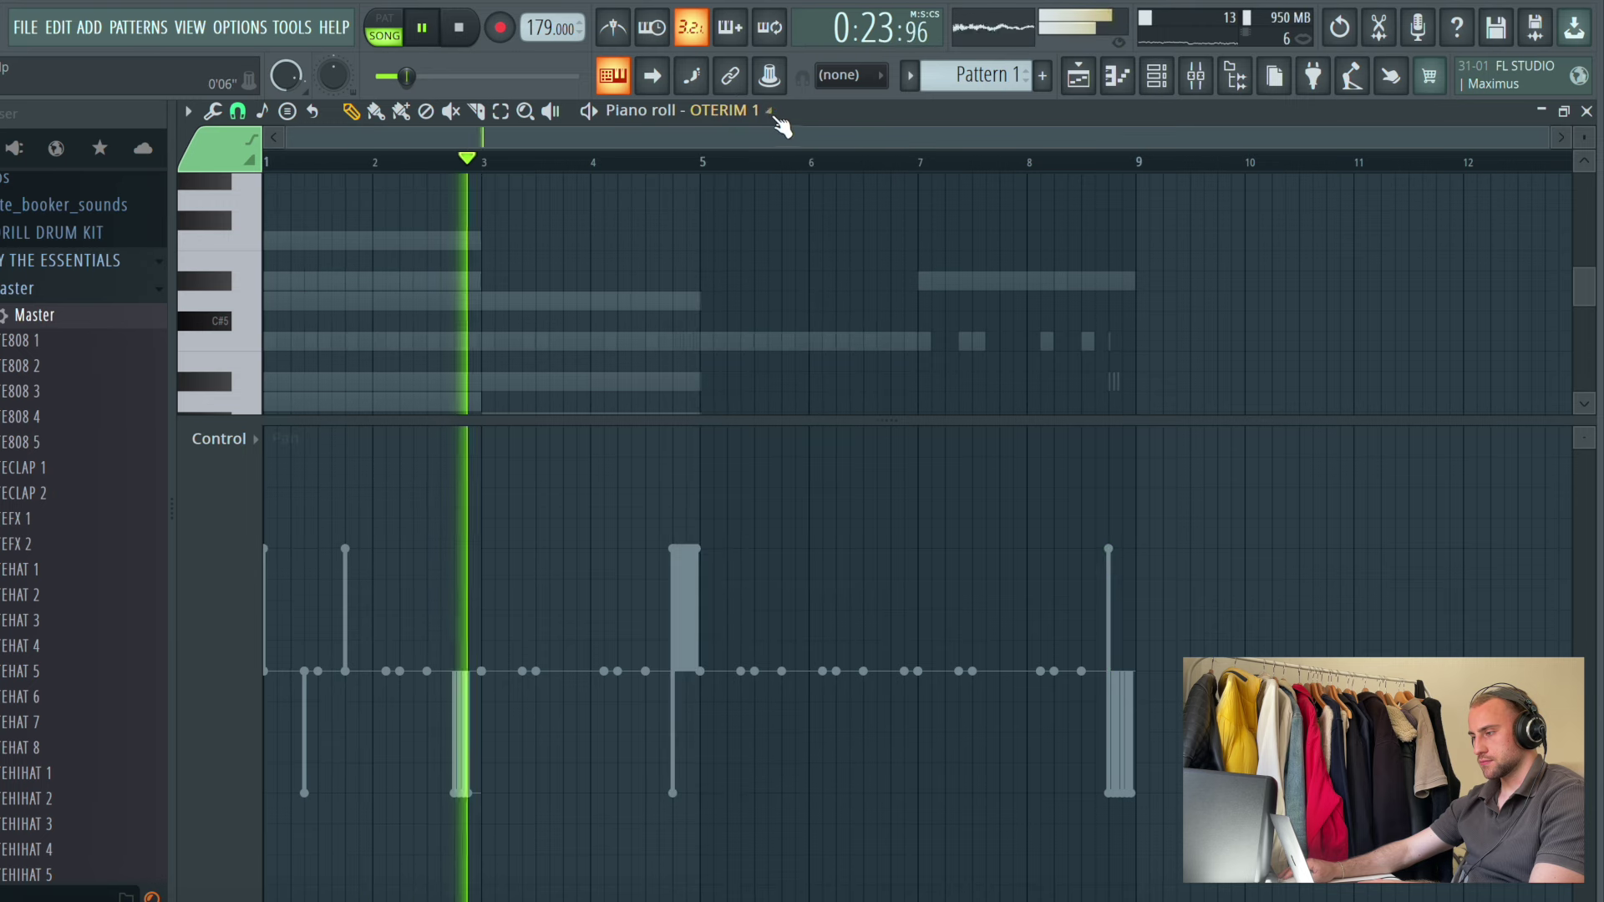
Pan the OTESNARE 4 notes 50% right in bar 4 and 50% left in bar 8
{"action": "left_click", "coordinate": [774, 115]}
{"action": "left_click", "coordinate": [820, 620]}
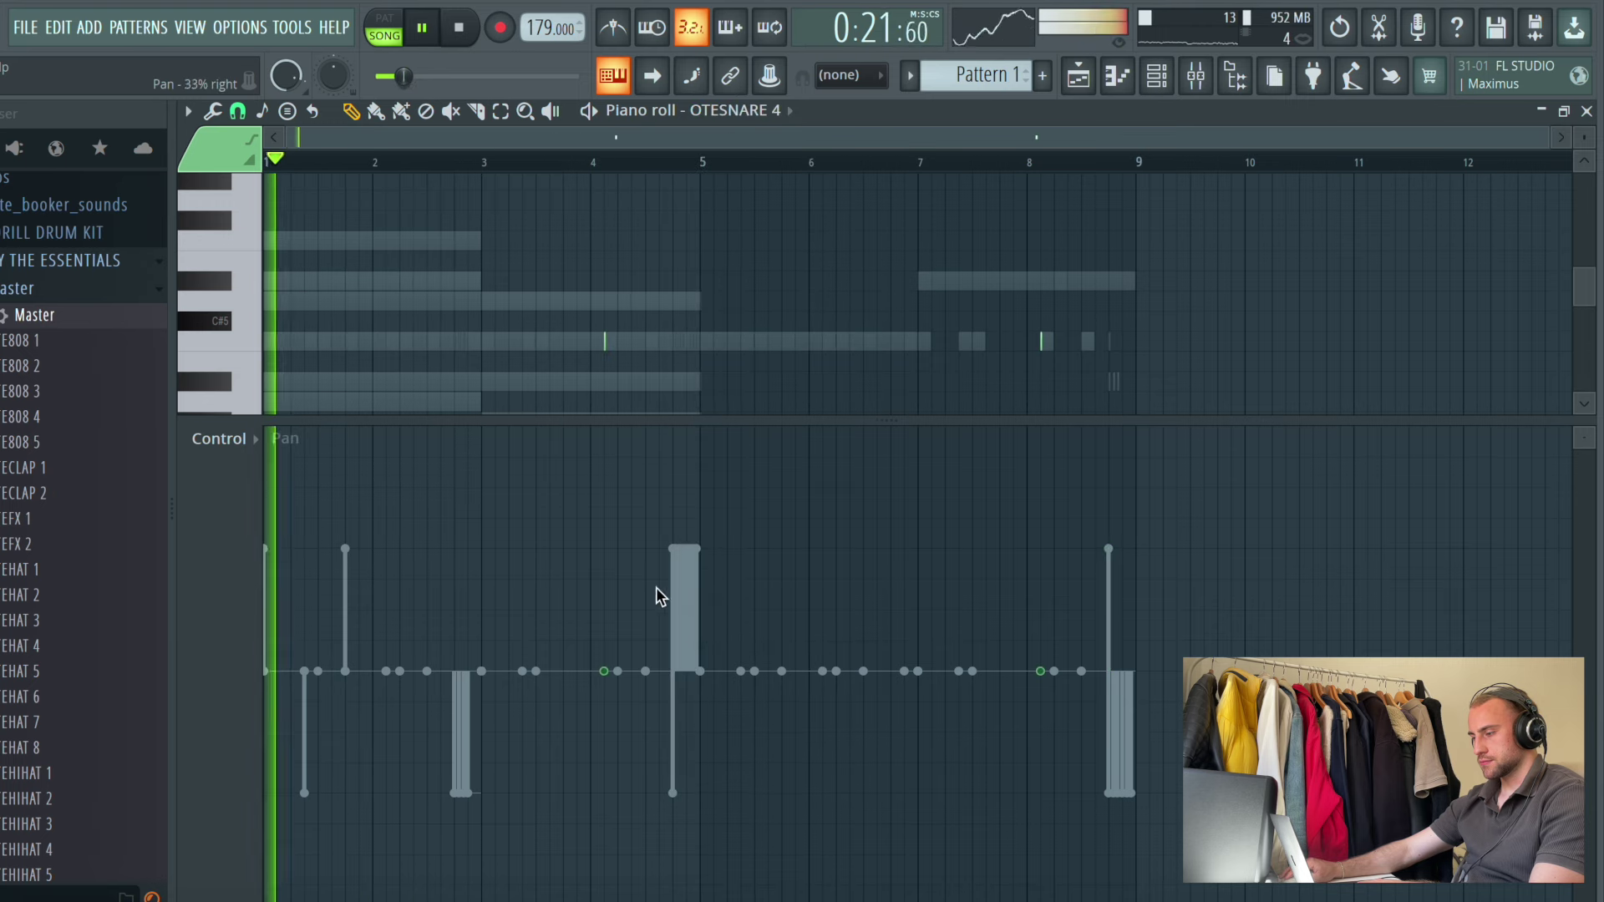
{"action": "left_click", "coordinate": [619, 550]}
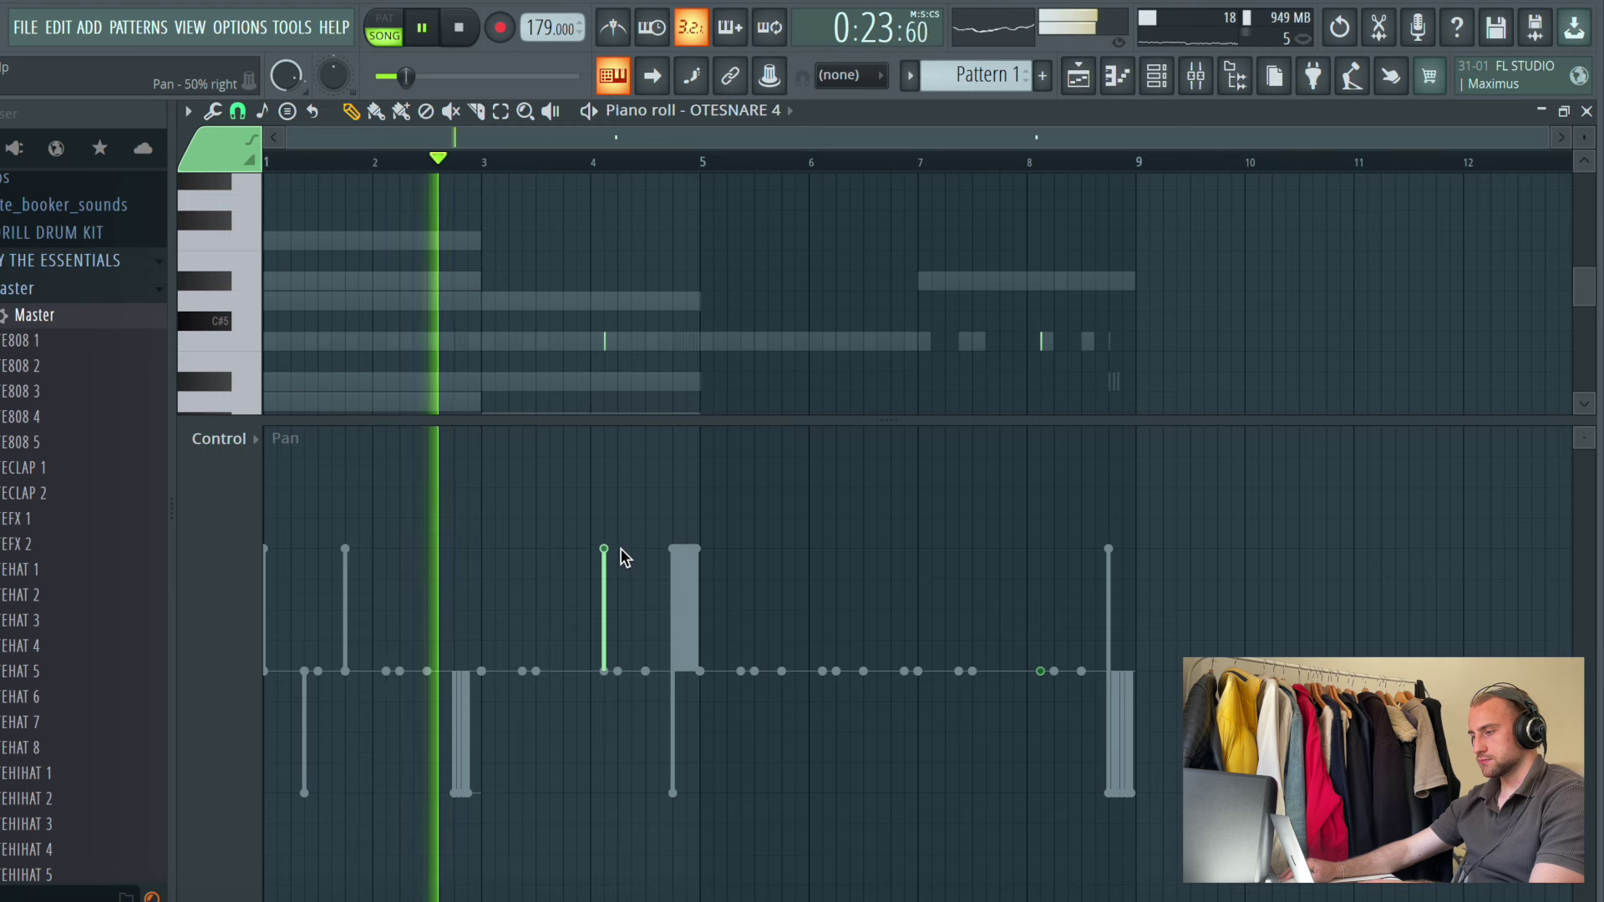
{"action": "left_click", "coordinate": [1042, 791]}
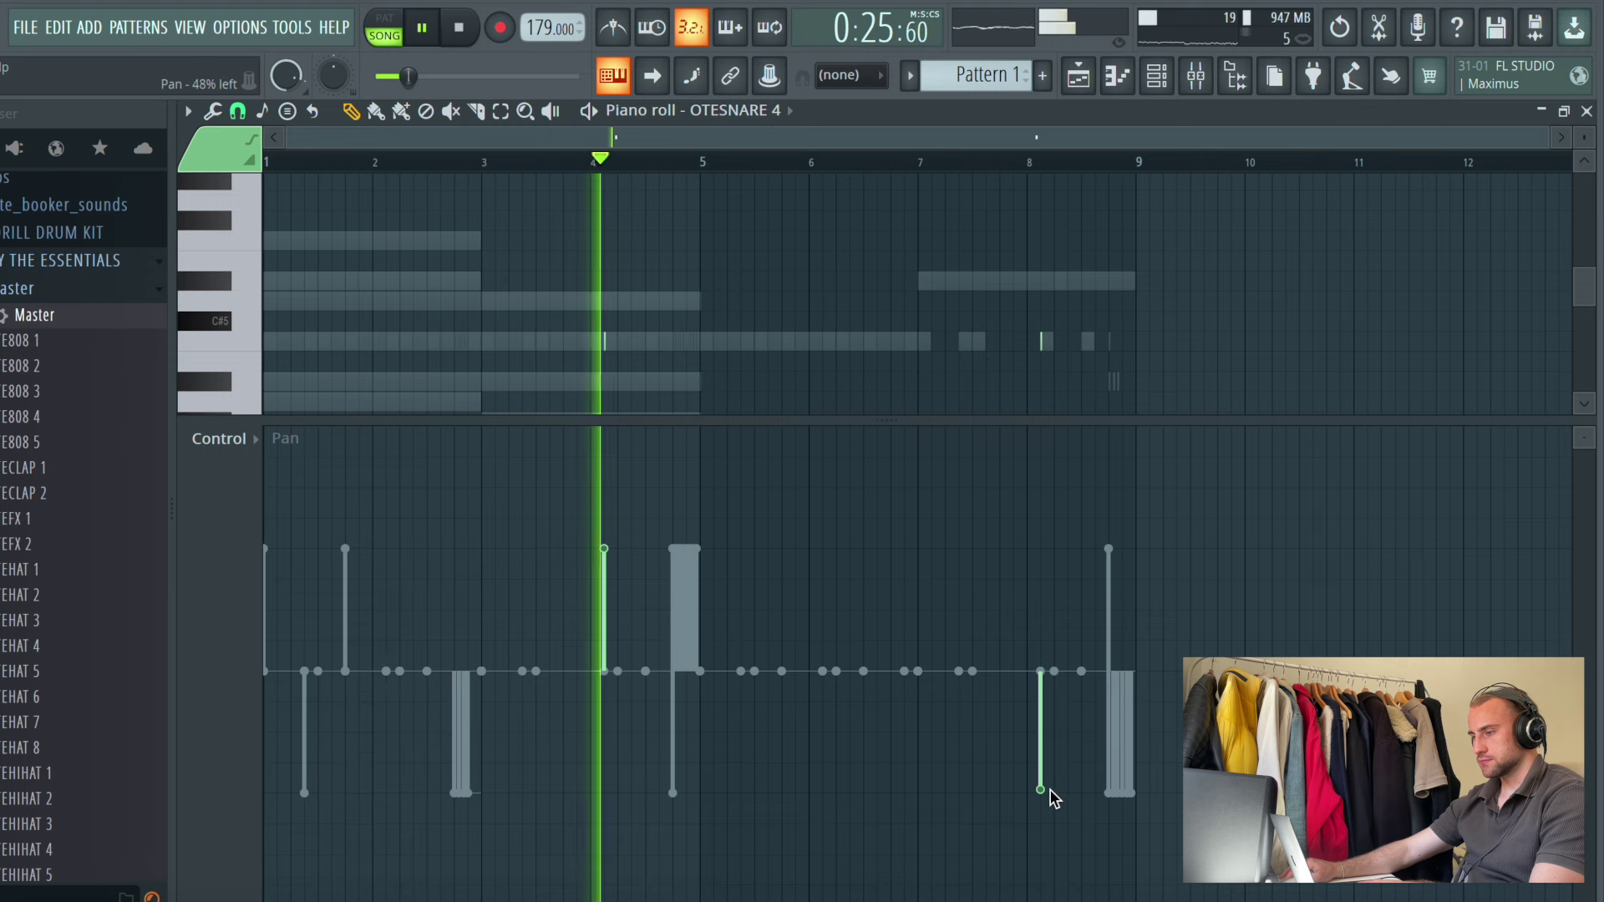
Pan the OTESNARE 1 note in bar 2 to 50% left
{"action": "left_click", "coordinate": [769, 123]}
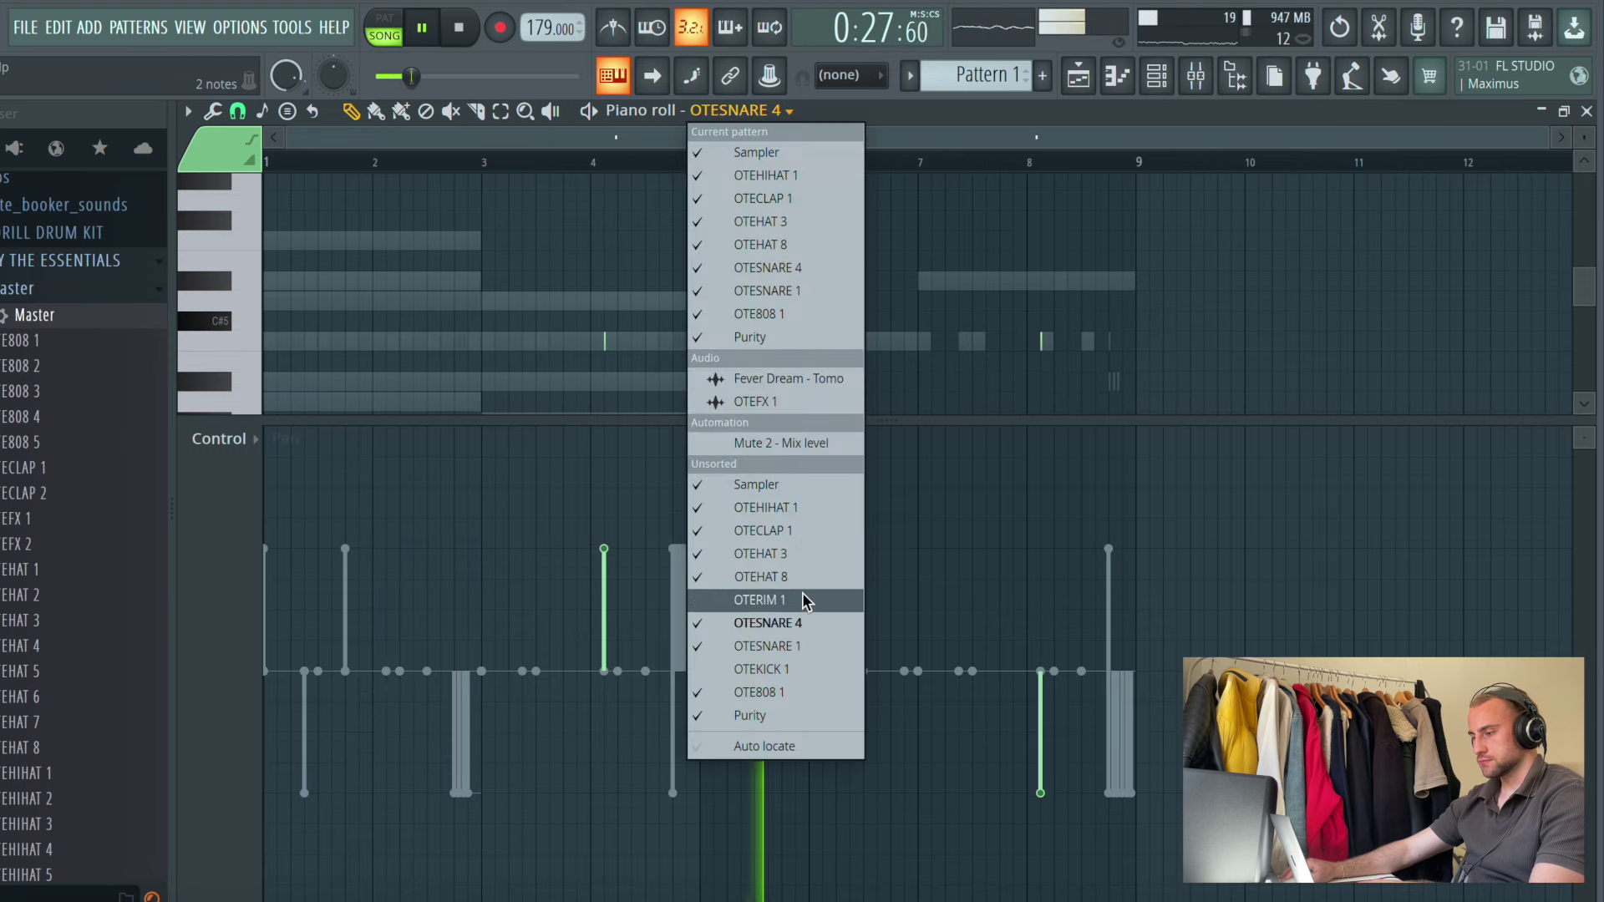
{"action": "left_click", "coordinate": [795, 650]}
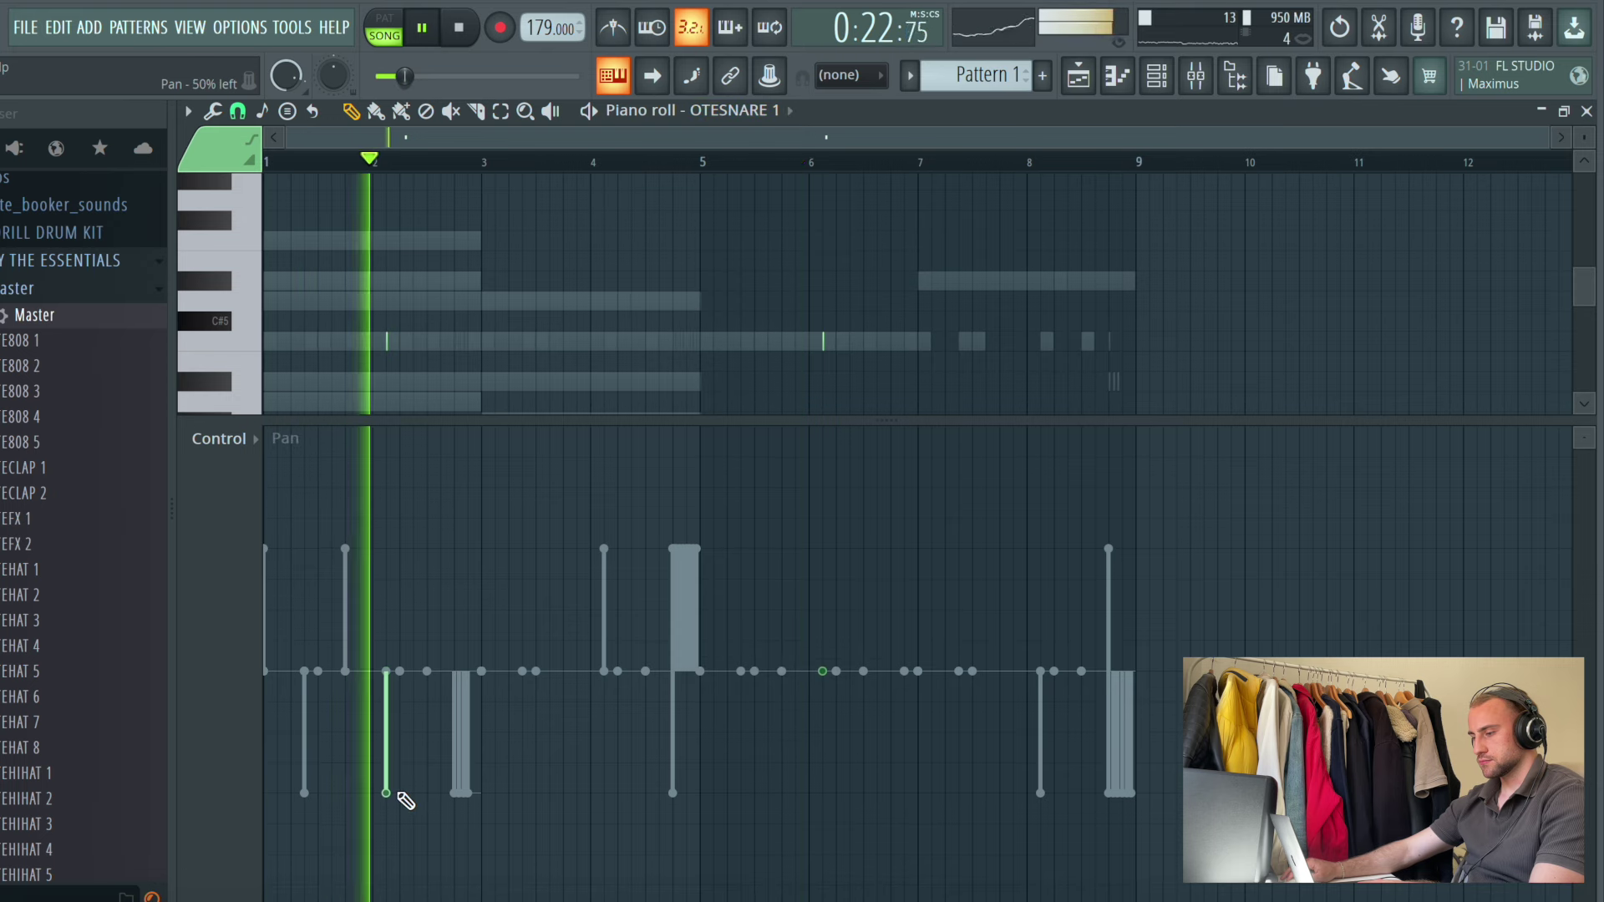